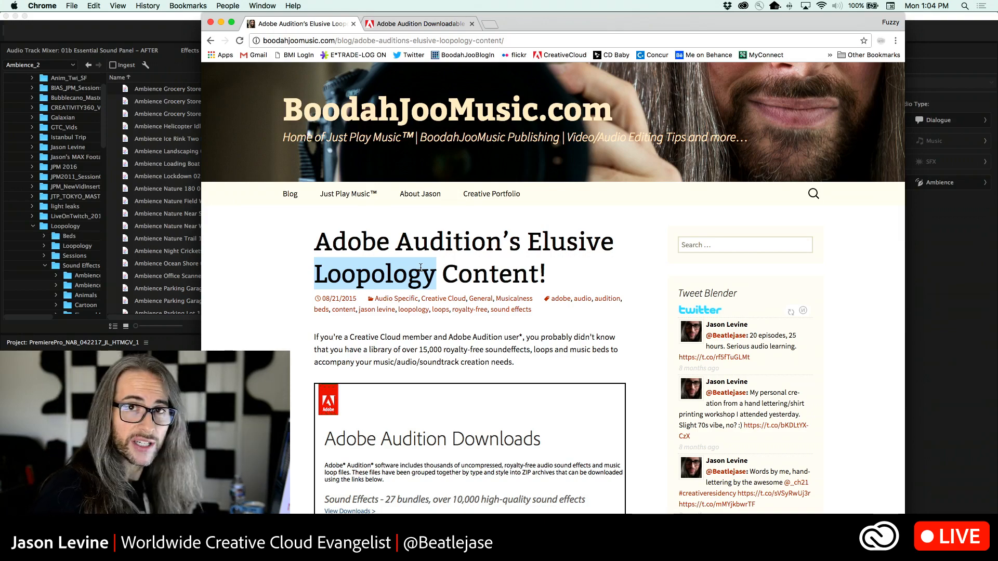
View the Adobe Audition Downloads page linked in the Loopology blog post and return to the post
{"action": "scroll", "coordinate": [420, 268], "scroll_direction": "down", "scroll_amount": 5}
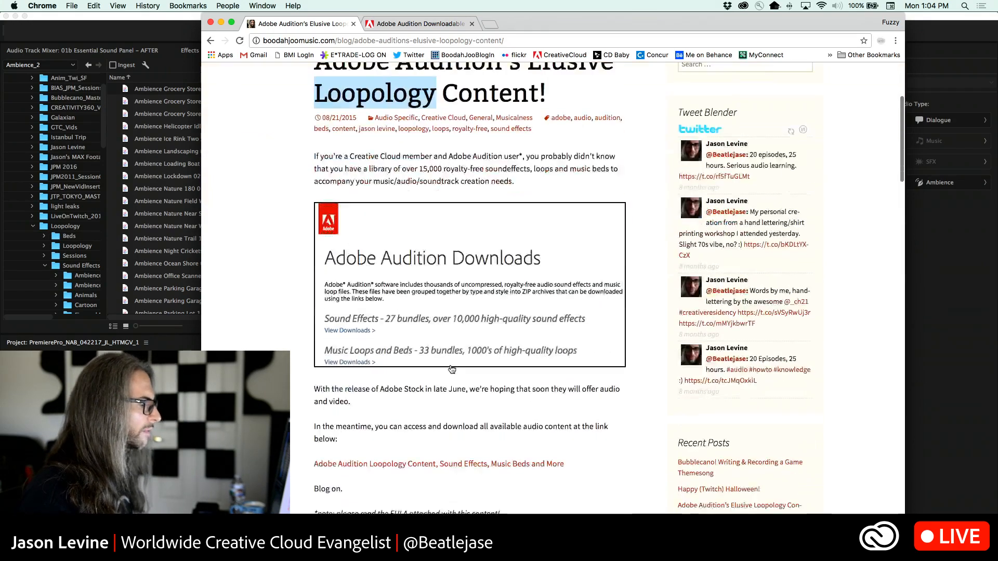
{"action": "left_click", "coordinate": [443, 427]}
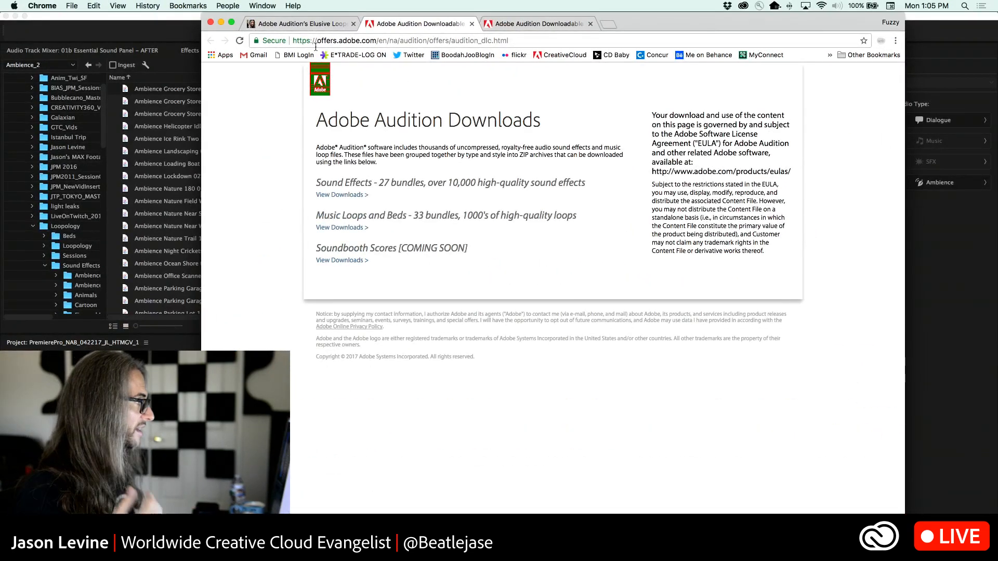
{"action": "left_click", "coordinate": [294, 27]}
{"action": "scroll", "coordinate": [417, 120], "scroll_direction": "up", "scroll_amount": 5}
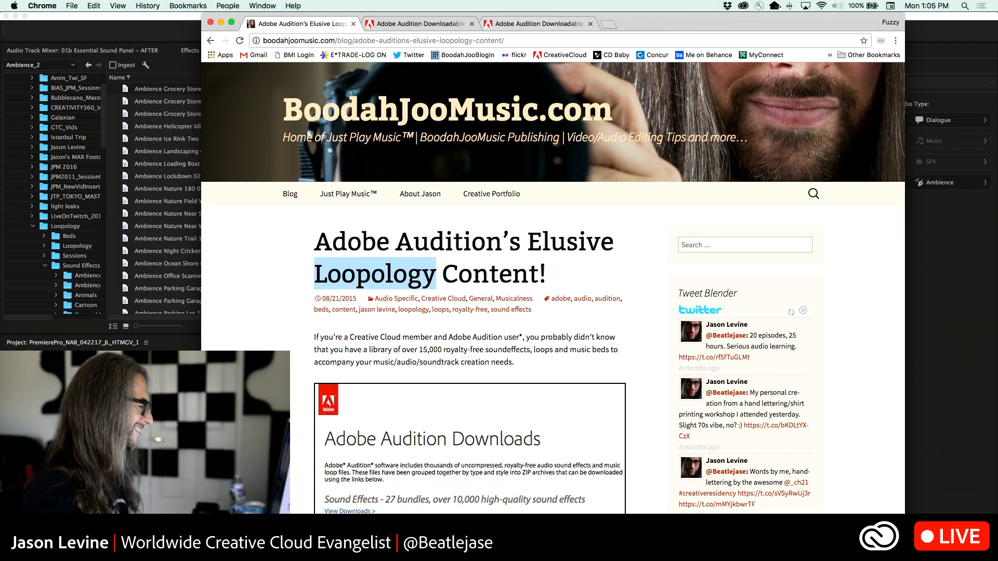
Switch to Adobe Audition, look over its list of available panels, and return to Premiere Pro
{"action": "key", "text": "super+Tab"}
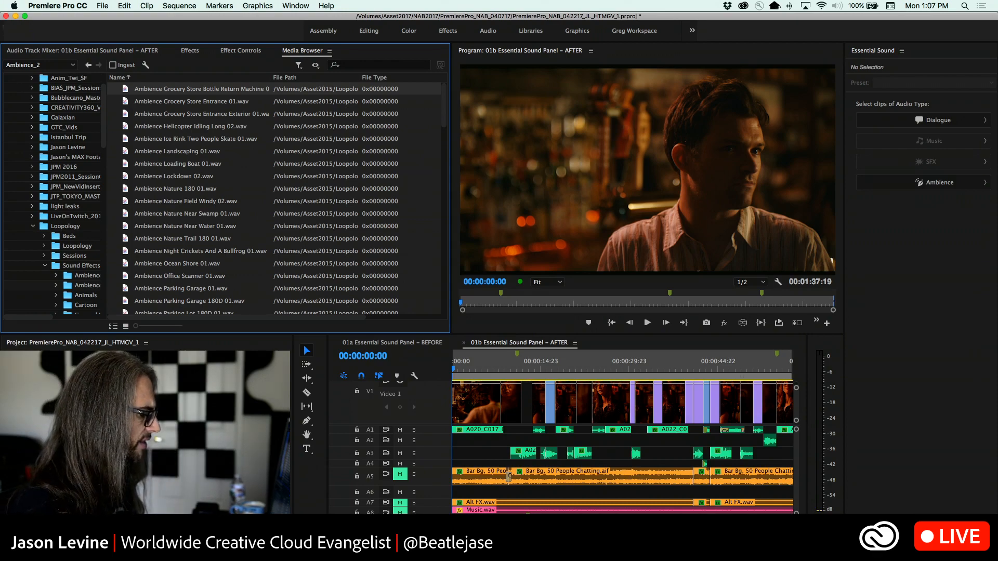
{"action": "key", "text": "super+Tab"}
{"action": "left_click", "coordinate": [352, 4]}
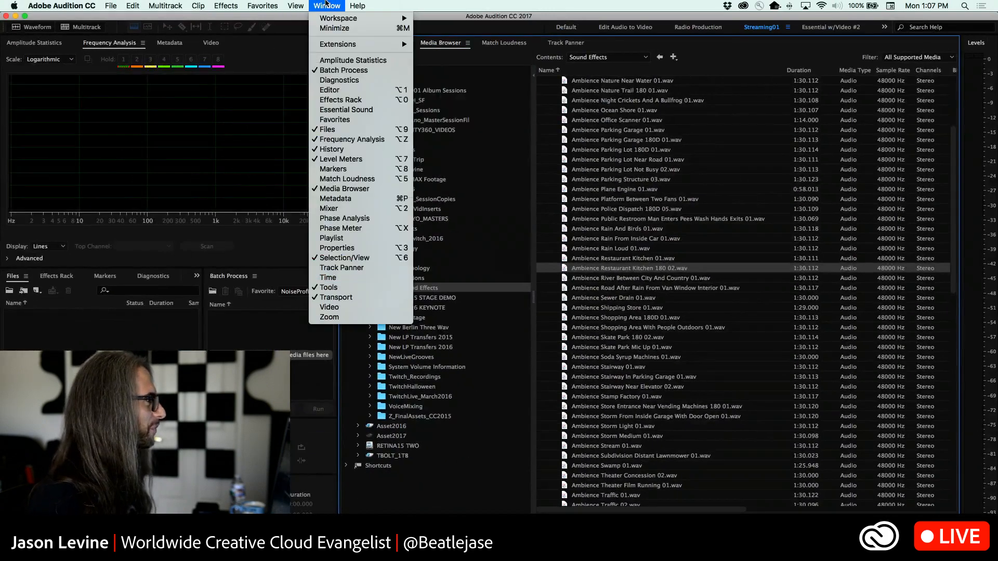
{"action": "left_click", "coordinate": [327, 5]}
{"action": "key", "text": "super+Tab"}
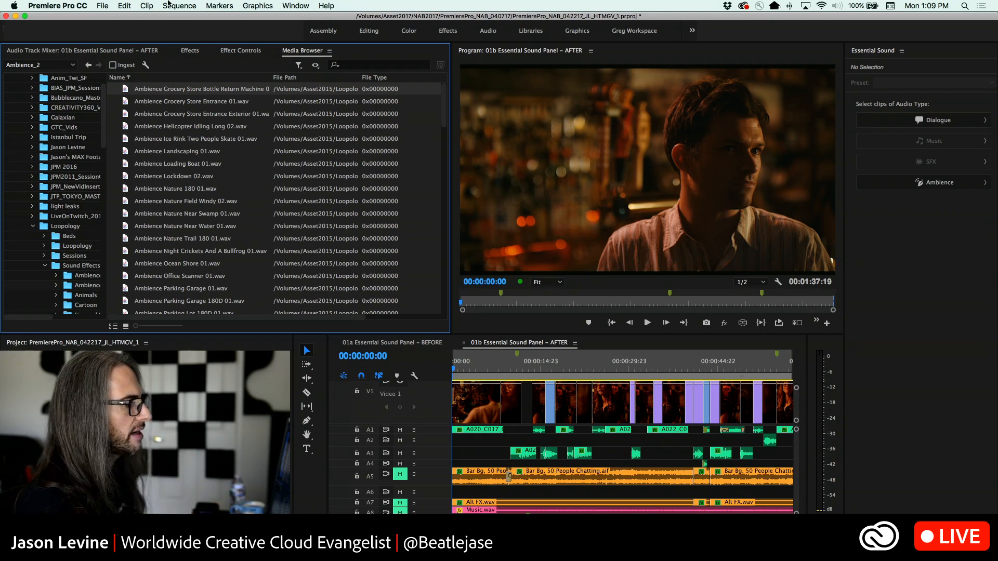
Play the opening seconds of the 01b Essential Sound Panel – AFTER sequence in the maximized Program Monitor and restore the layout
{"action": "key", "text": "grave"}
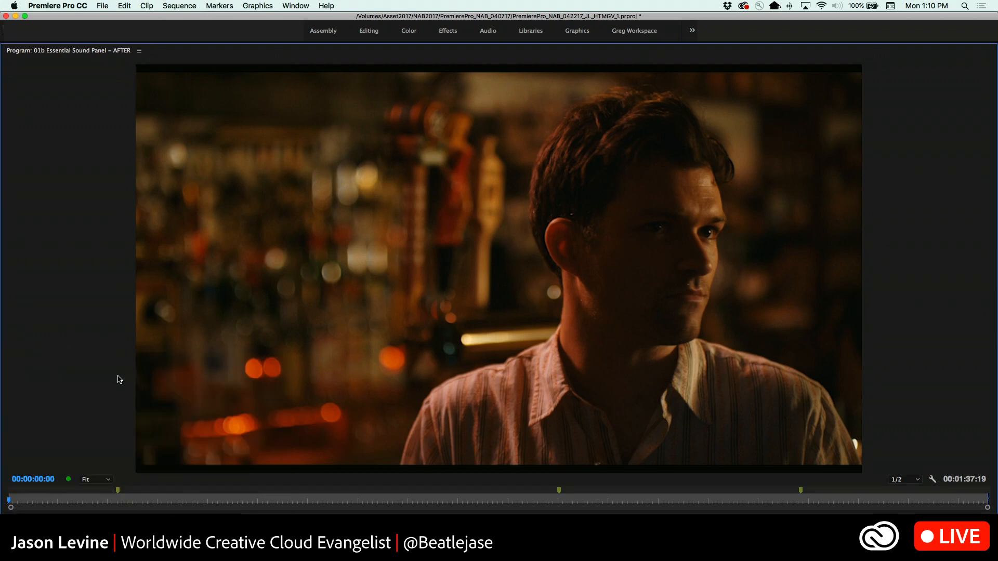
{"action": "key", "text": "space"}
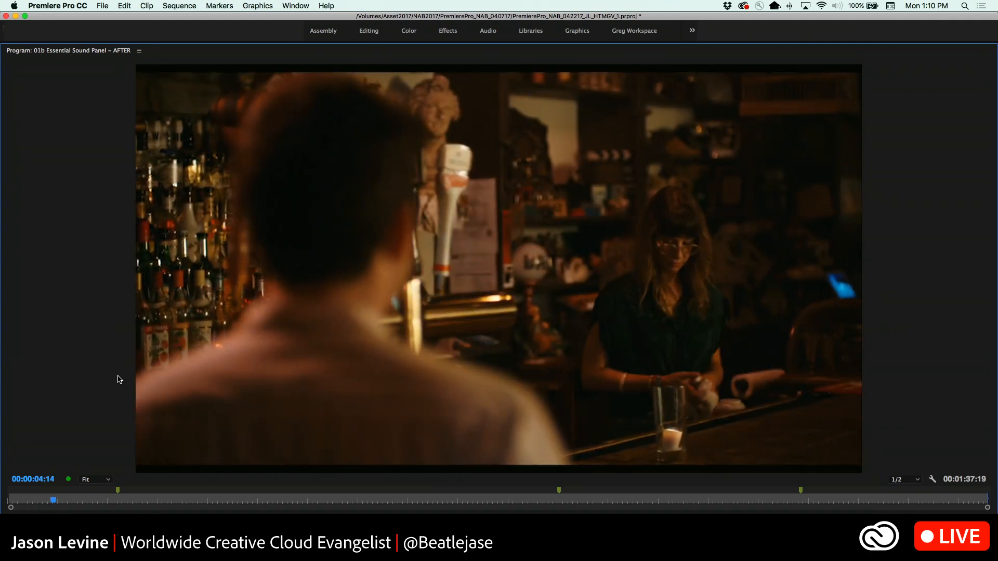
{"action": "key", "text": "Tab"}
{"action": "key", "text": "Up"}
{"action": "left_click", "coordinate": [254, 361]}
{"action": "key", "text": "grave"}
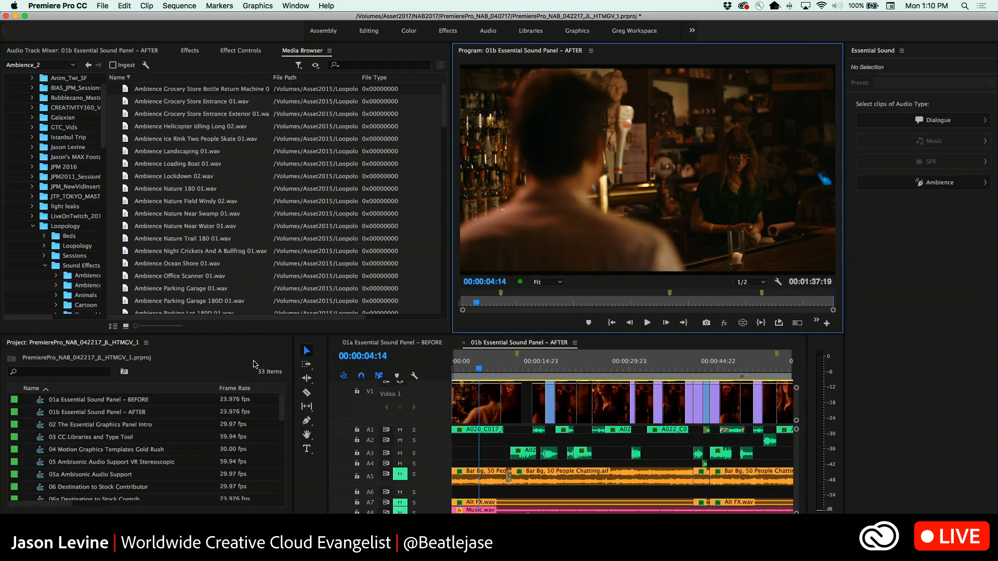
Check the lower audio tracks and play the sequence in the maximized Program Monitor from 00:00:04:14 to about 00:00:24:19
{"action": "scroll", "coordinate": [477, 488], "scroll_direction": "down", "scroll_amount": 3}
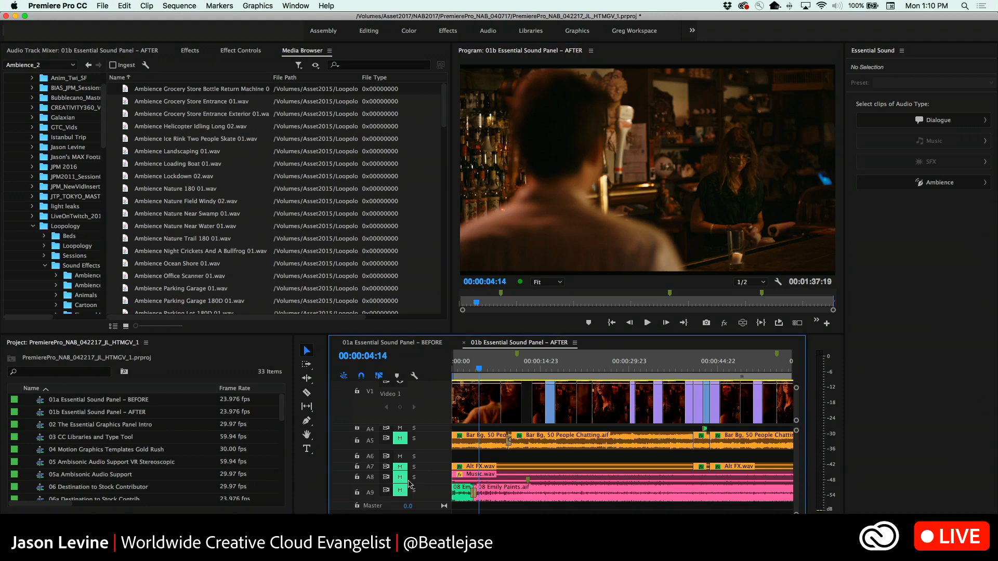
{"action": "key", "text": "grave"}
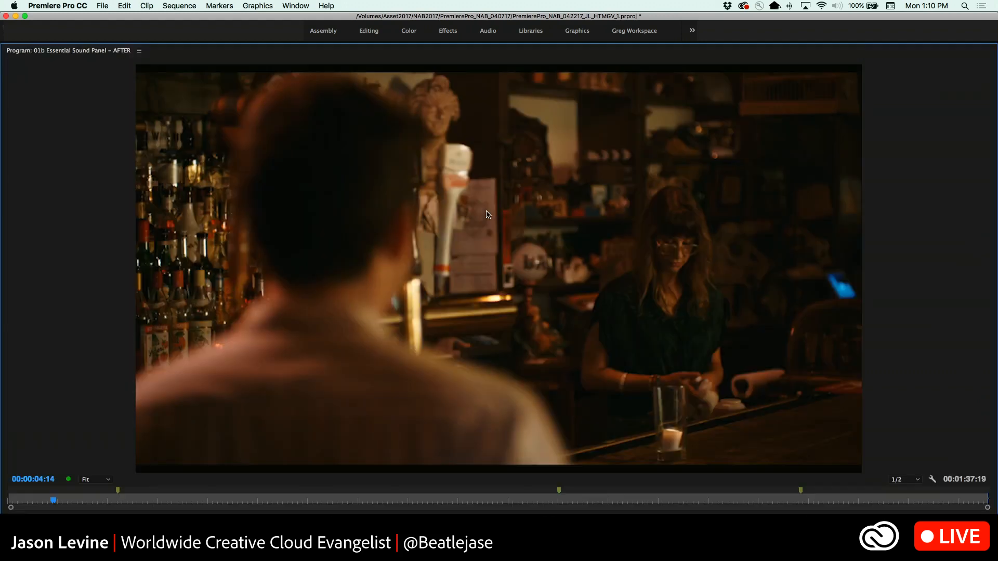
{"action": "key", "text": "space"}
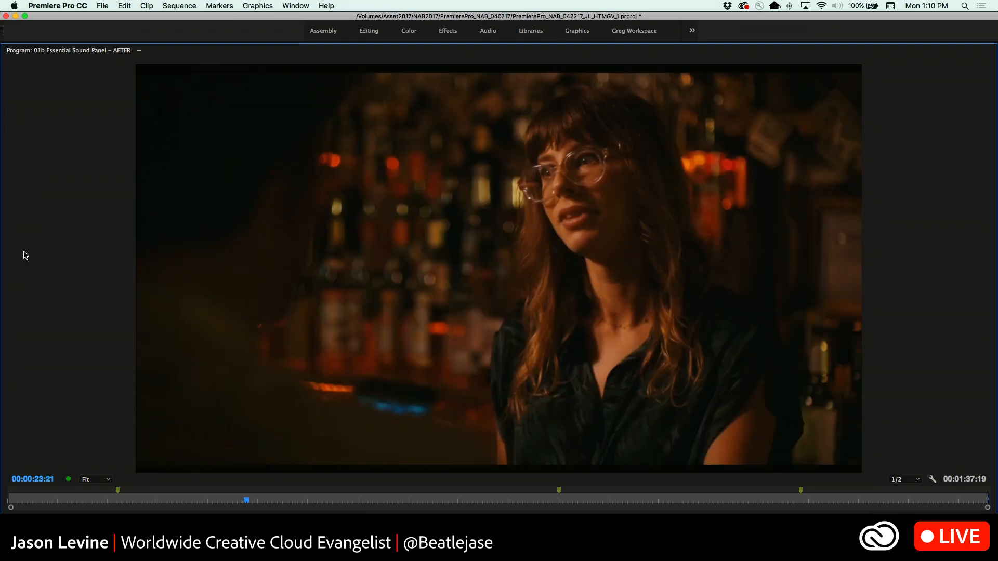
{"action": "key", "text": "space"}
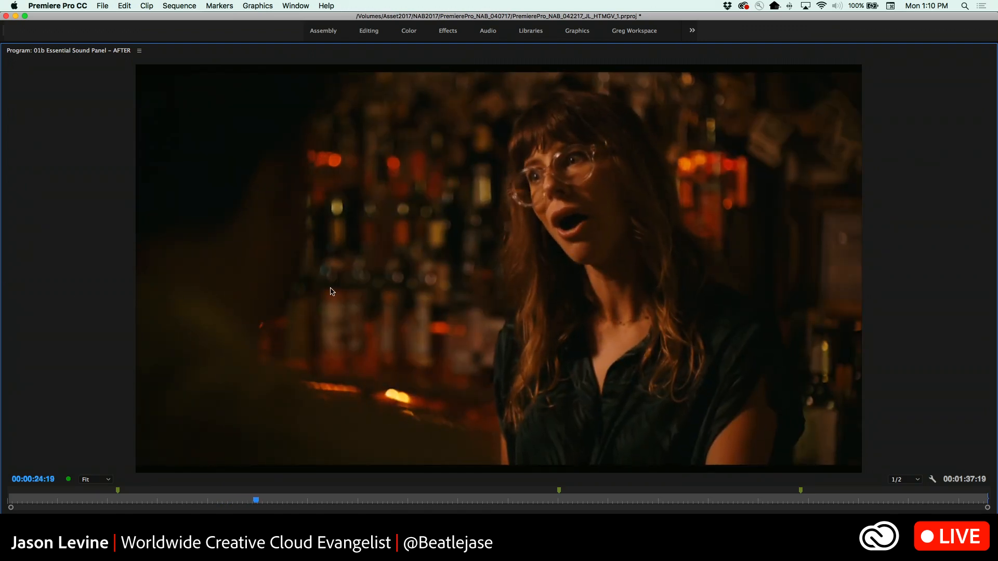
{"action": "key", "text": "grave"}
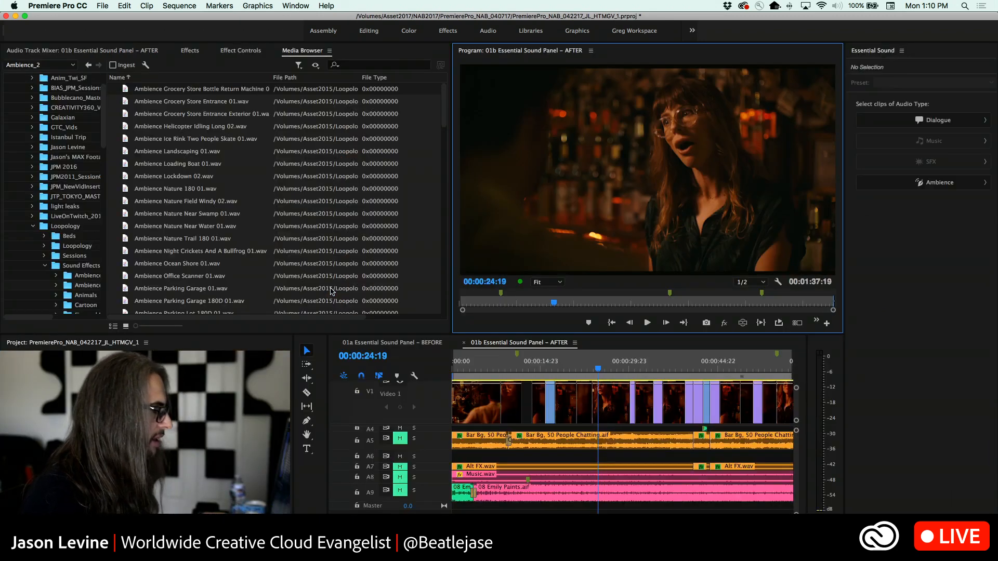
Replay the sequence from its start in the normal layout and return the playhead to the beginning
{"action": "left_click", "coordinate": [437, 369]}
{"action": "key", "text": "Home"}
{"action": "key", "text": "space"}
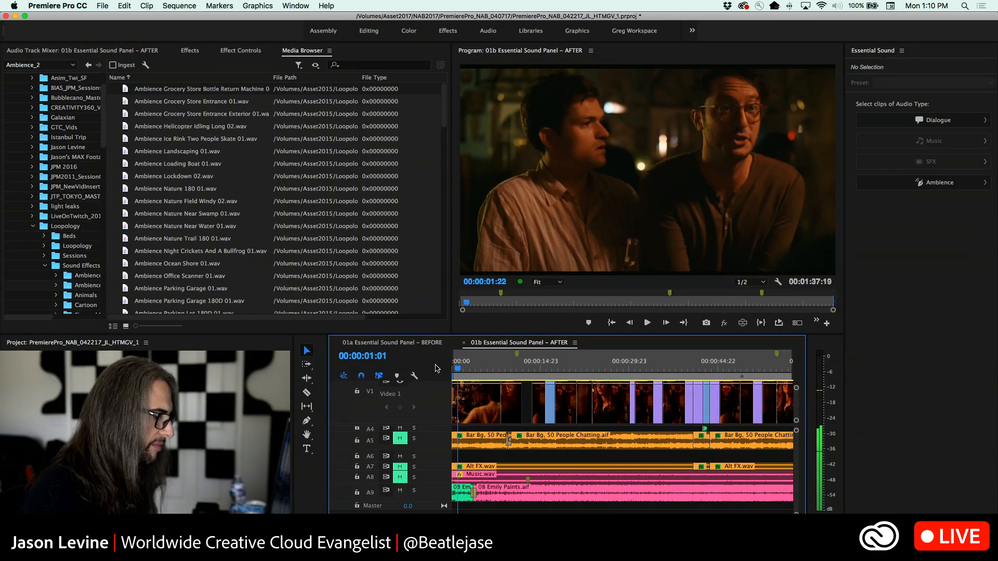
{"action": "key", "text": "Home"}
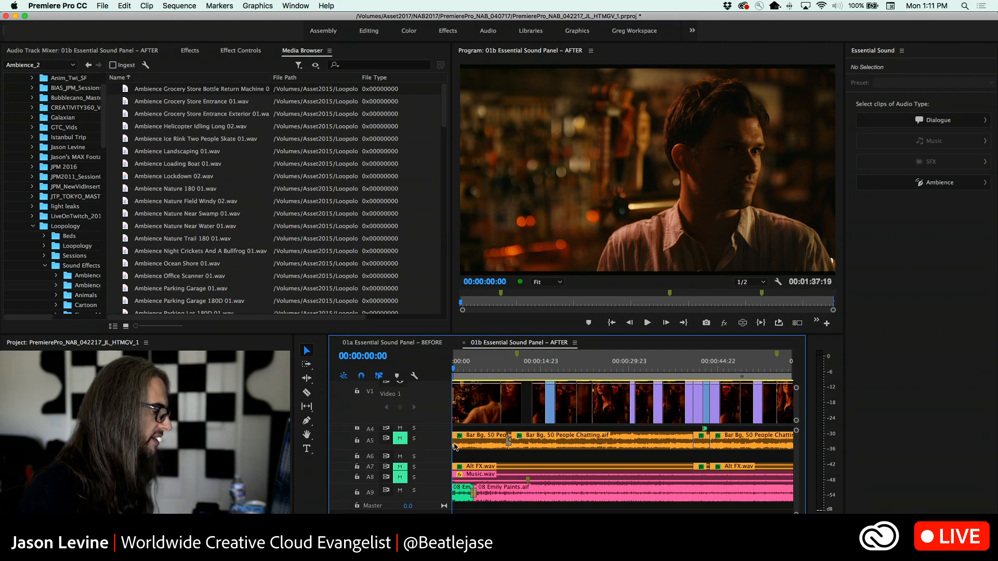
Unmute the ambience tracks A5 and A7 and solo A5 (AMBI_BAR)
{"action": "scroll", "coordinate": [441, 444], "scroll_direction": "up", "scroll_amount": 5}
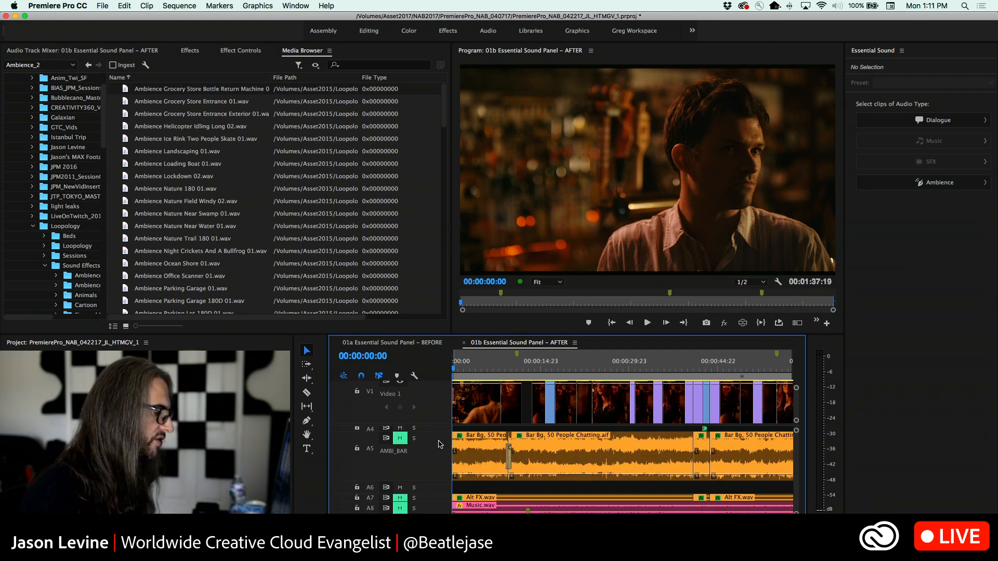
{"action": "scroll", "coordinate": [439, 498], "scroll_direction": "up", "scroll_amount": 4}
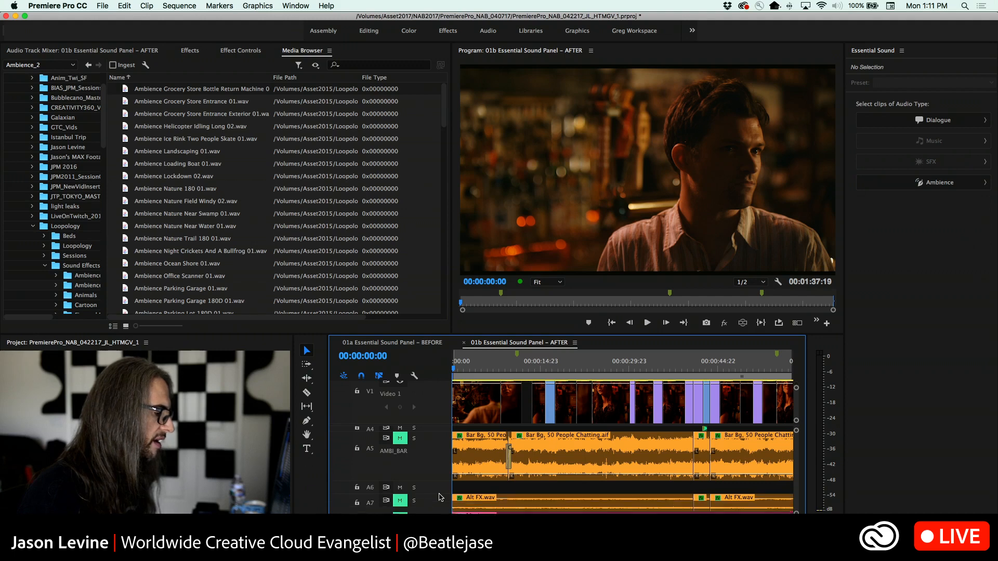
{"action": "scroll", "coordinate": [439, 497], "scroll_direction": "down", "scroll_amount": 2}
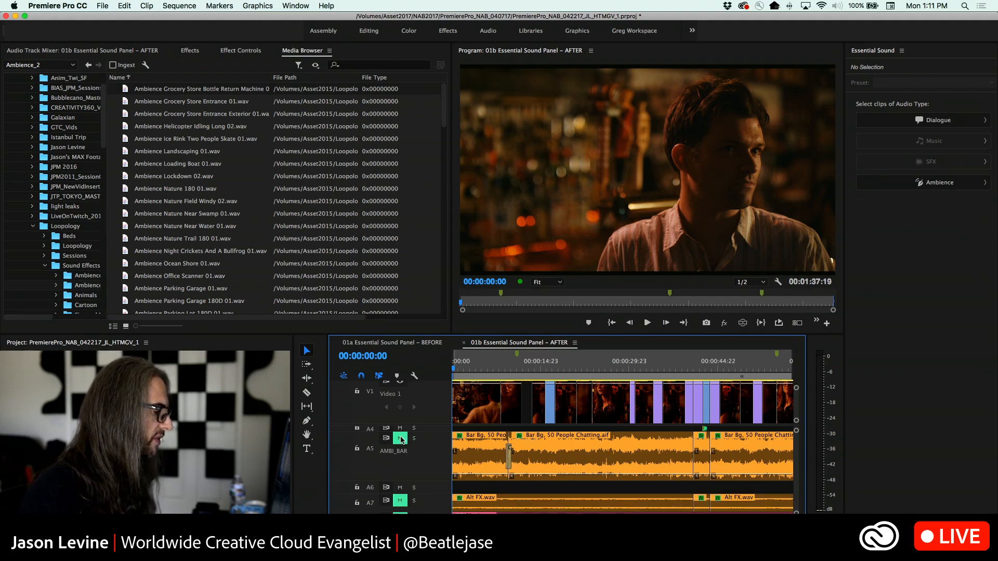
{"action": "left_click", "coordinate": [401, 440]}
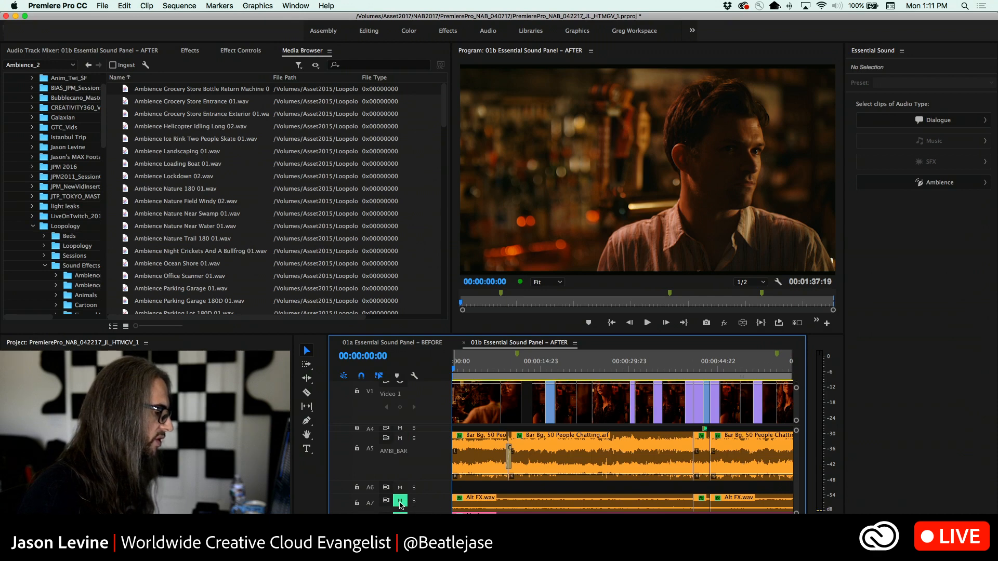
{"action": "left_click", "coordinate": [400, 502]}
{"action": "left_click", "coordinate": [414, 438]}
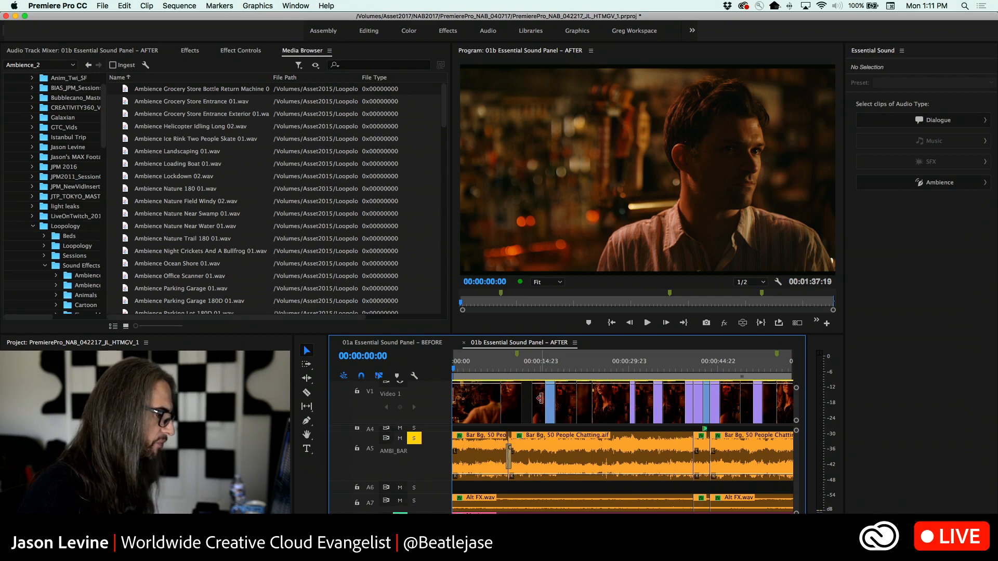
Play the soloed bar ambience from about 00:00:13:15 and show the Audio Track Mixer
{"action": "left_click", "coordinate": [533, 369]}
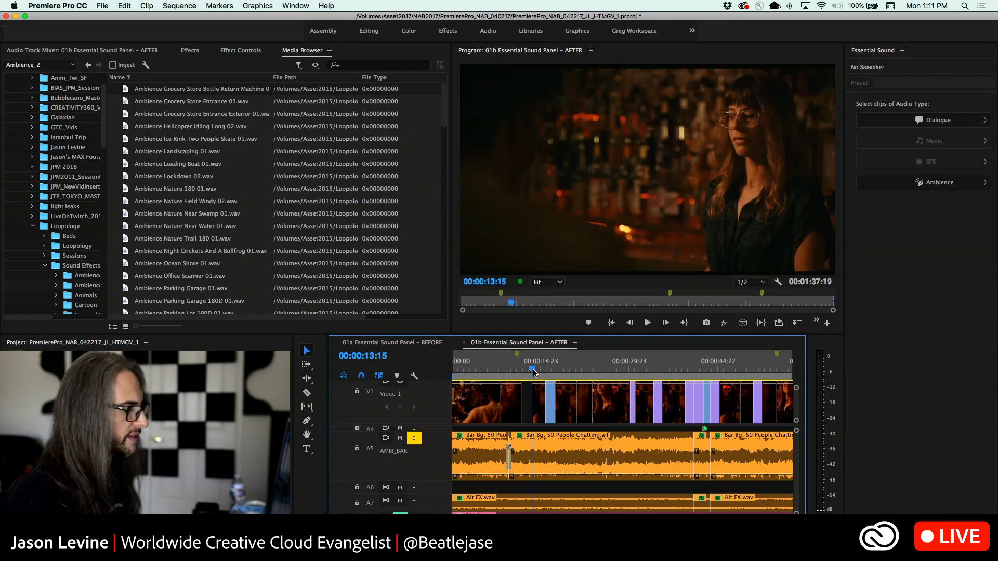
{"action": "key", "text": "space"}
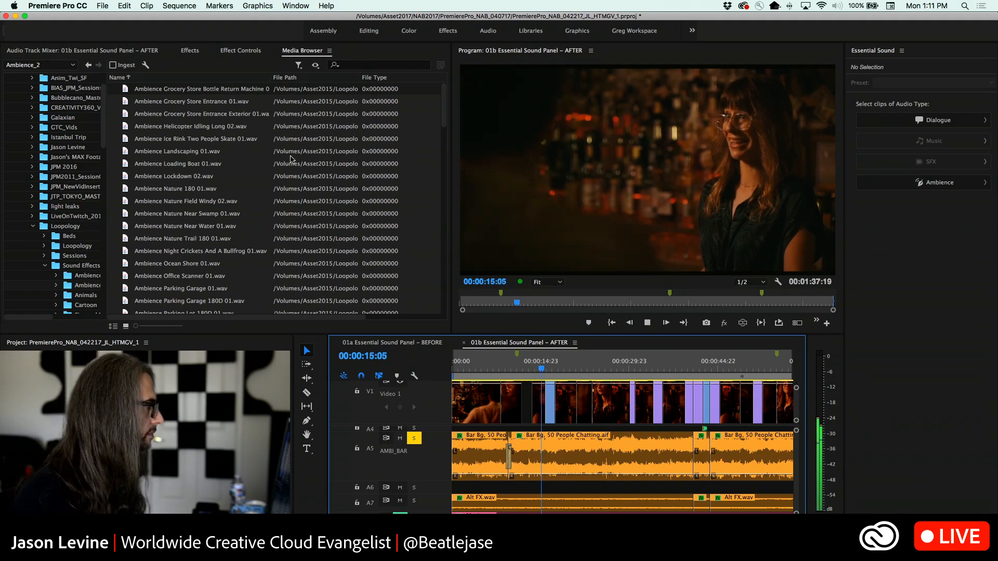
{"action": "key", "text": "shift+6"}
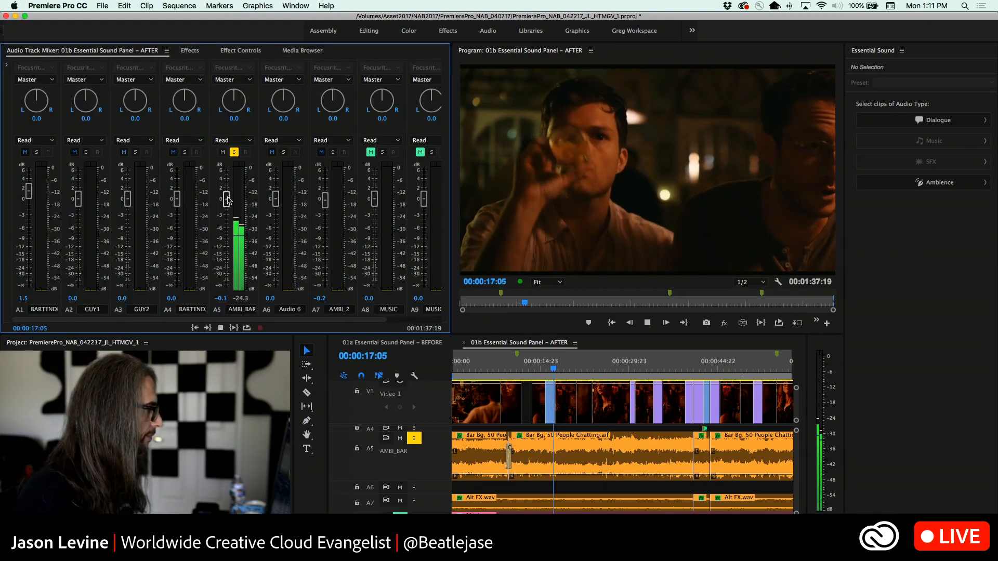
Set the AMBI_BAR track level to 6.0 dB in the mixer, comparing it with about 0.1 dB during playback
{"action": "left_click_drag", "start_coordinate": [227, 200], "coordinate": [226, 169]}
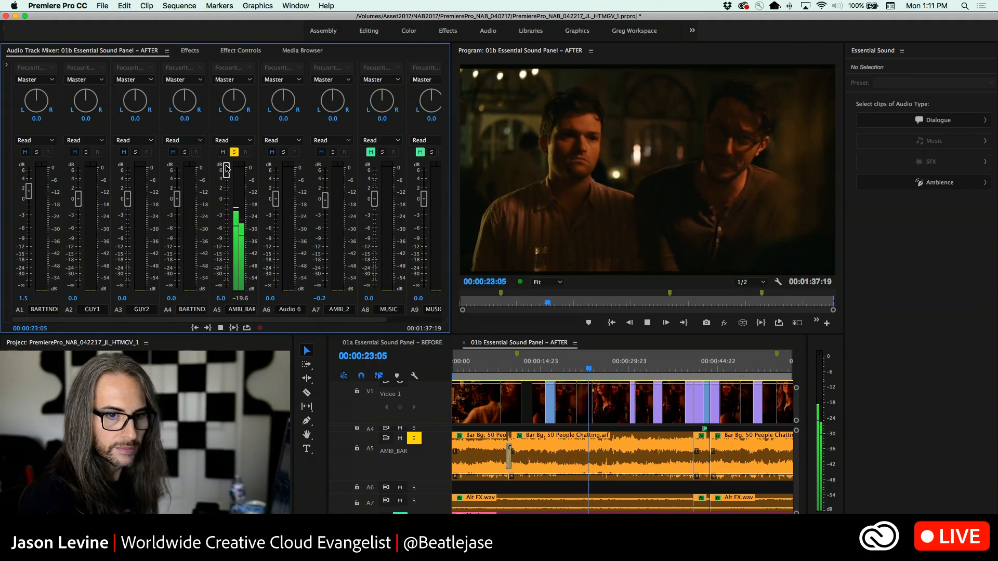
{"action": "left_click_drag", "start_coordinate": [226, 167], "coordinate": [227, 199]}
{"action": "key", "text": "space"}
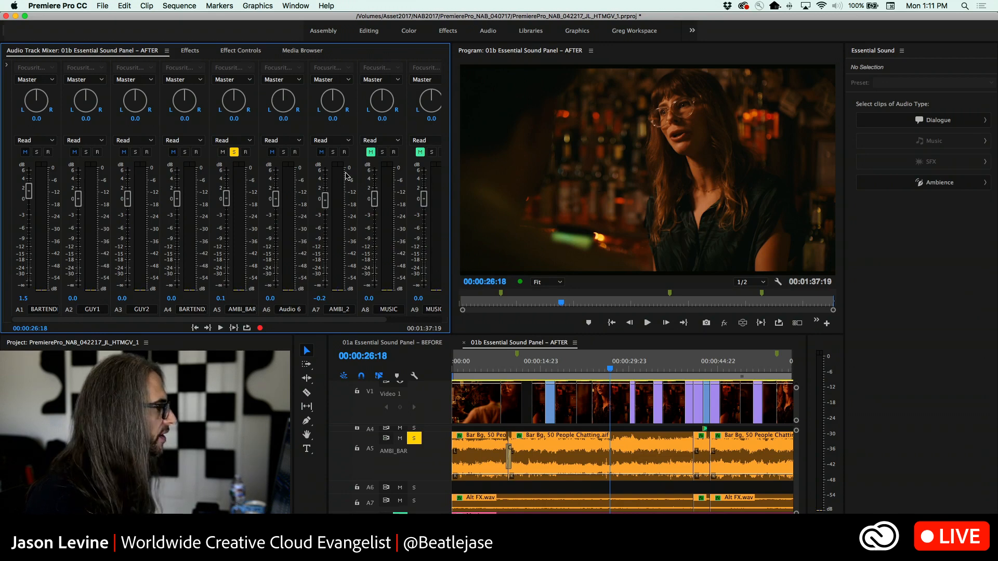
{"action": "left_click_drag", "start_coordinate": [226, 198], "coordinate": [226, 167]}
{"action": "key", "text": "space"}
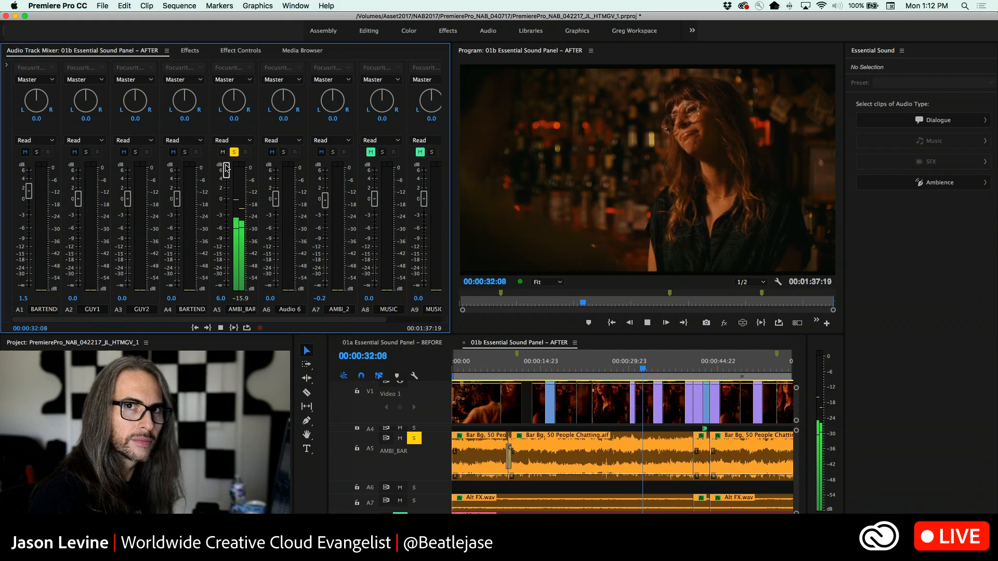
{"action": "key", "text": "space"}
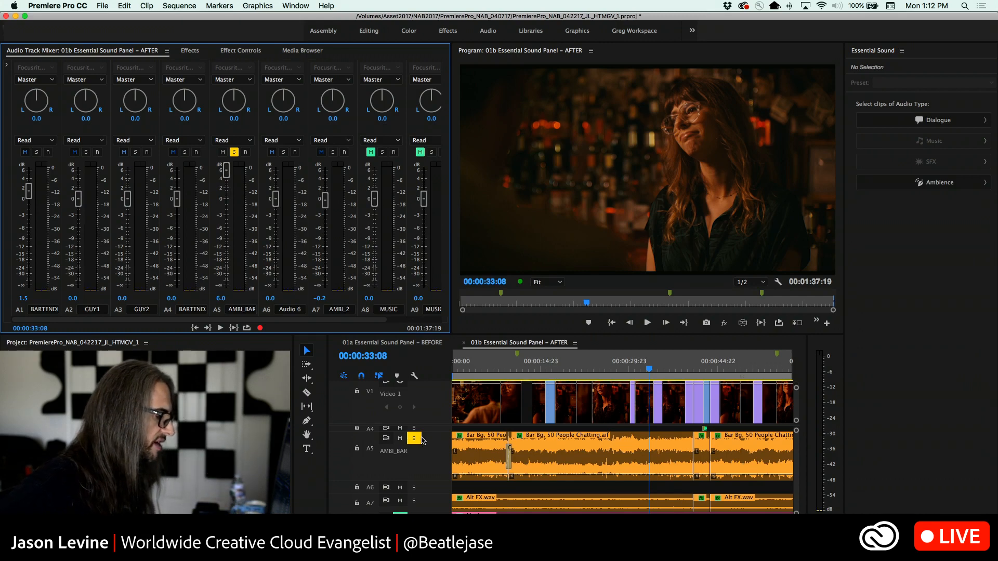
Switch the solo from A5 to A7 and raise the AMBI_2 track level to 6.0 dB during playback
{"action": "left_click", "coordinate": [414, 438]}
{"action": "left_click", "coordinate": [414, 500]}
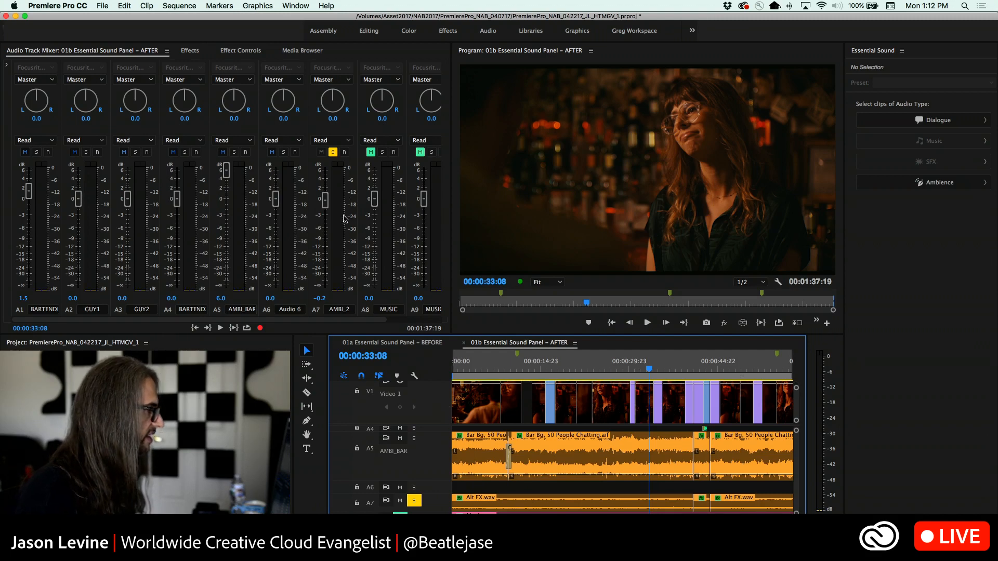
{"action": "key", "text": "space"}
{"action": "left_click_drag", "start_coordinate": [325, 199], "coordinate": [325, 165]}
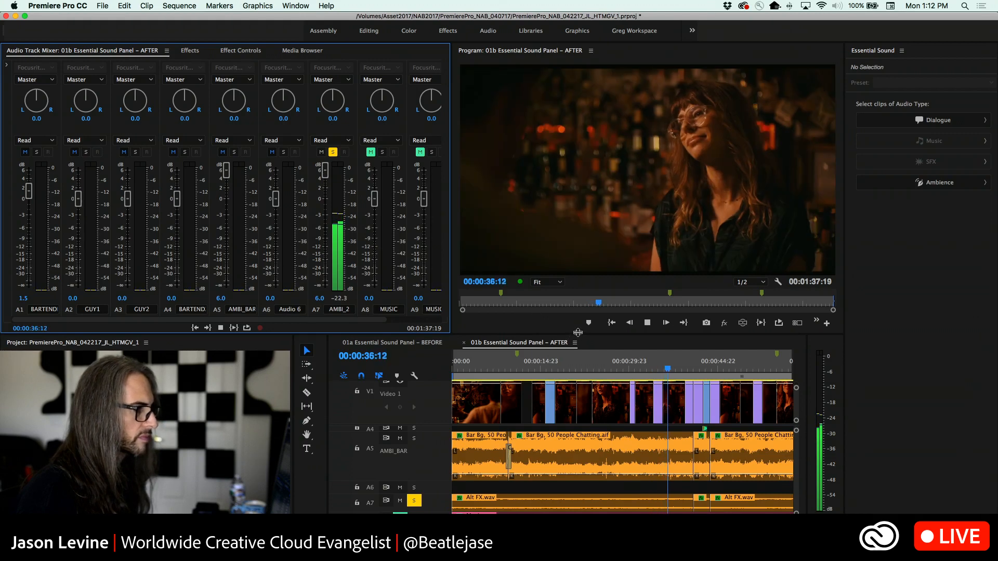
{"action": "key", "text": "space"}
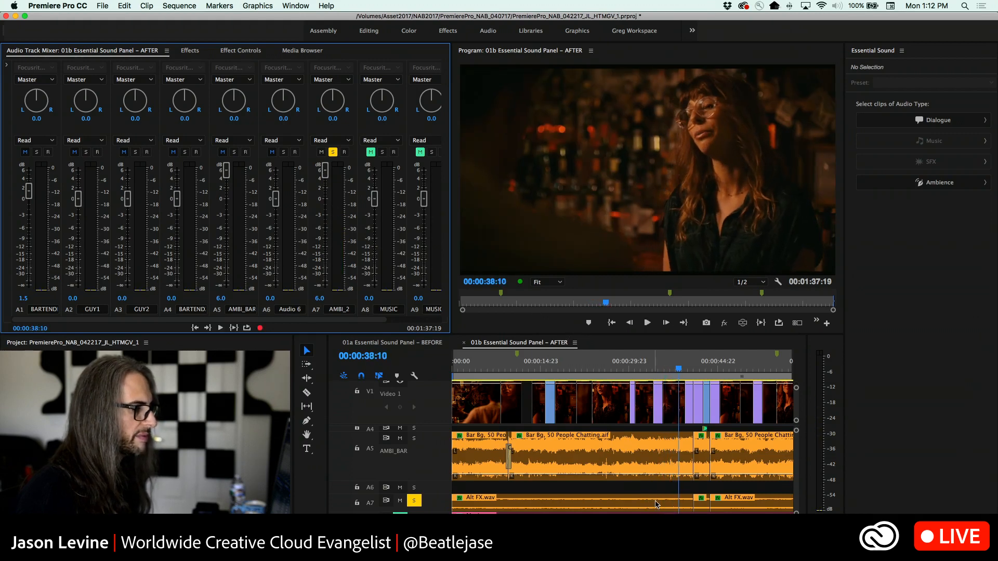
Clear the Ambience audio type from each of the three Alt FX.wav clips on track A7
{"action": "left_click", "coordinate": [656, 504]}
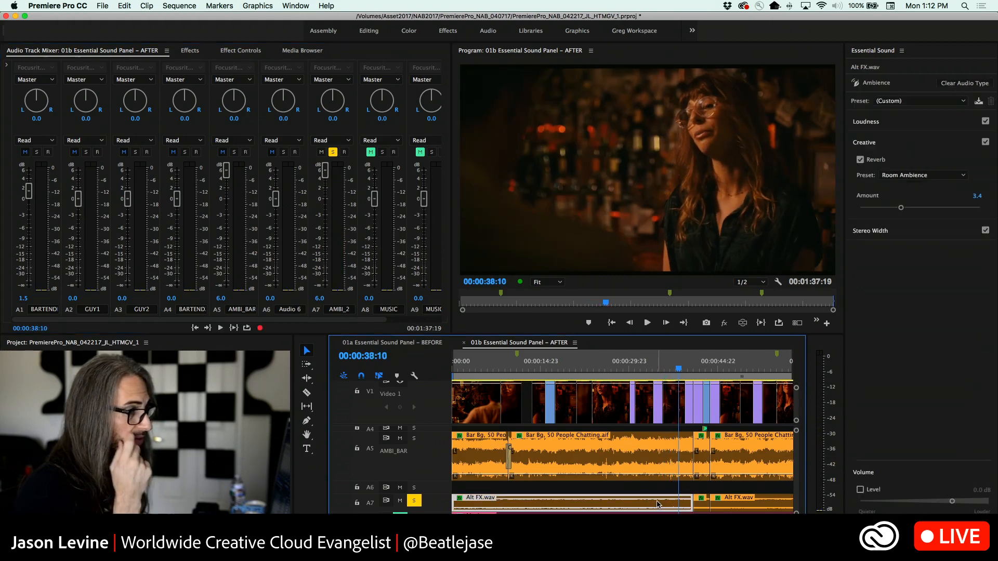
{"action": "left_click", "coordinate": [956, 83]}
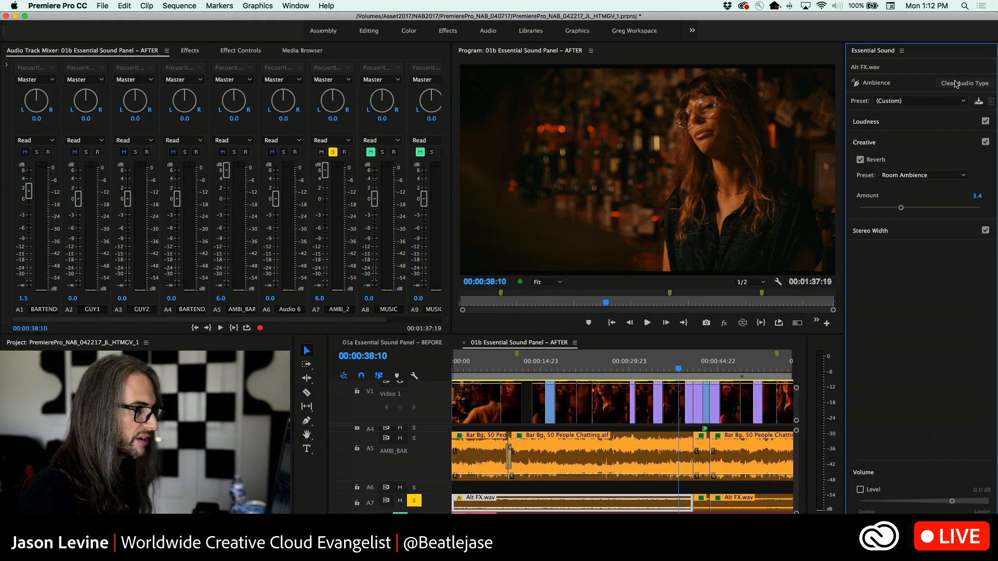
{"action": "left_click", "coordinate": [702, 502]}
{"action": "left_click", "coordinate": [971, 83]}
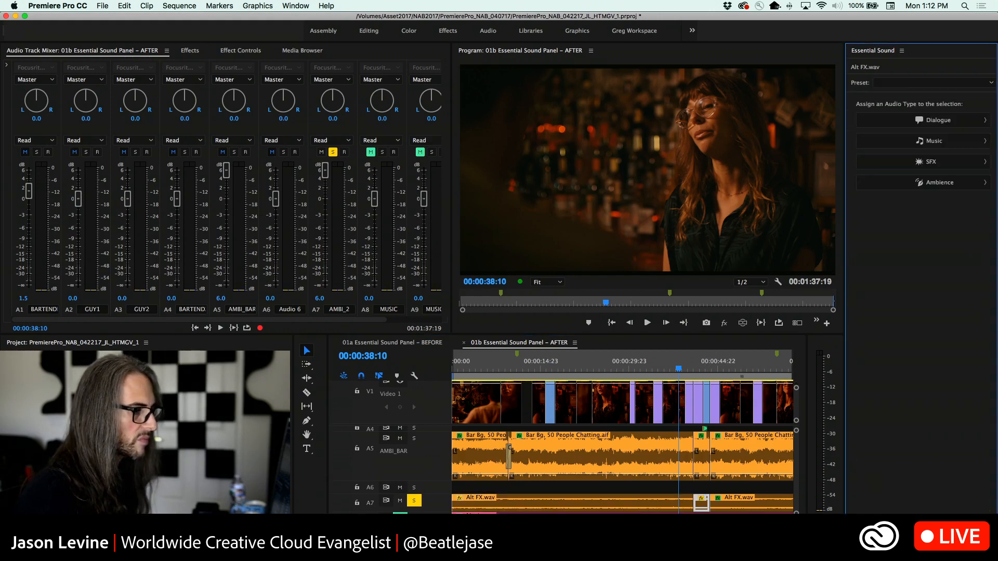
{"action": "left_click", "coordinate": [768, 508]}
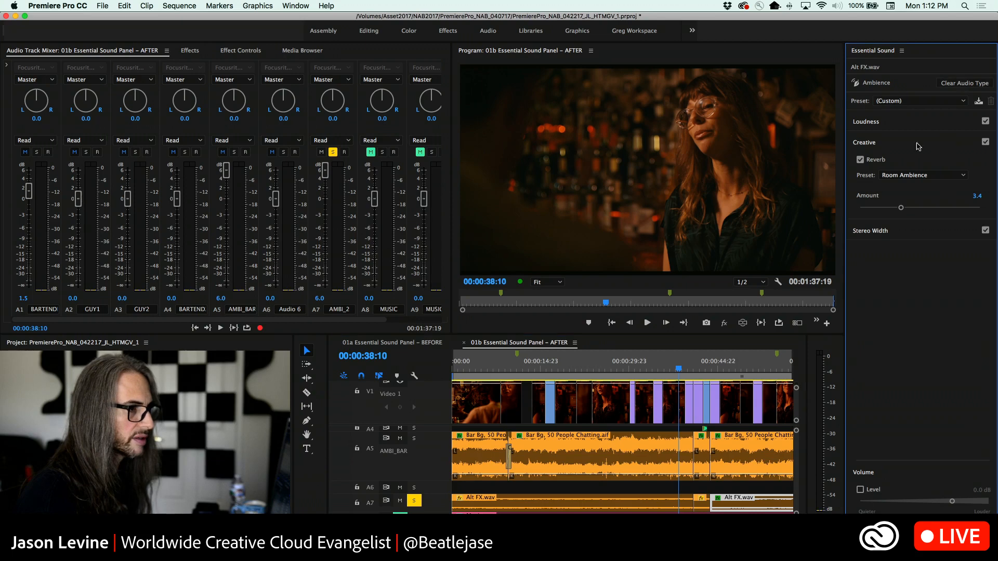
{"action": "left_click", "coordinate": [946, 83]}
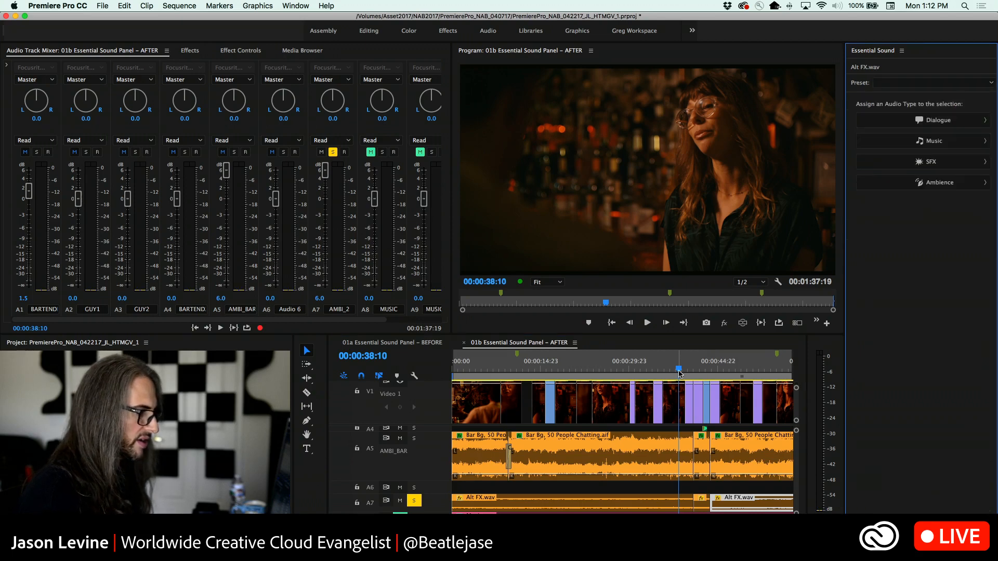
Play the soloed A7 ambience from an earlier point in the sequence to hear it without the audio type processing
{"action": "left_click_drag", "start_coordinate": [678, 373], "coordinate": [571, 369]}
{"action": "key", "text": "space"}
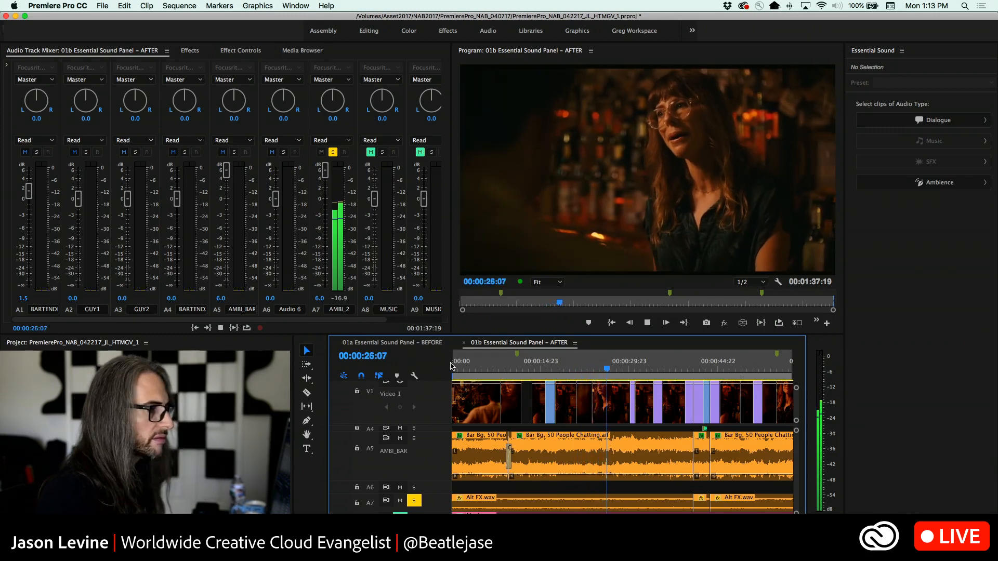
{"action": "key", "text": "space"}
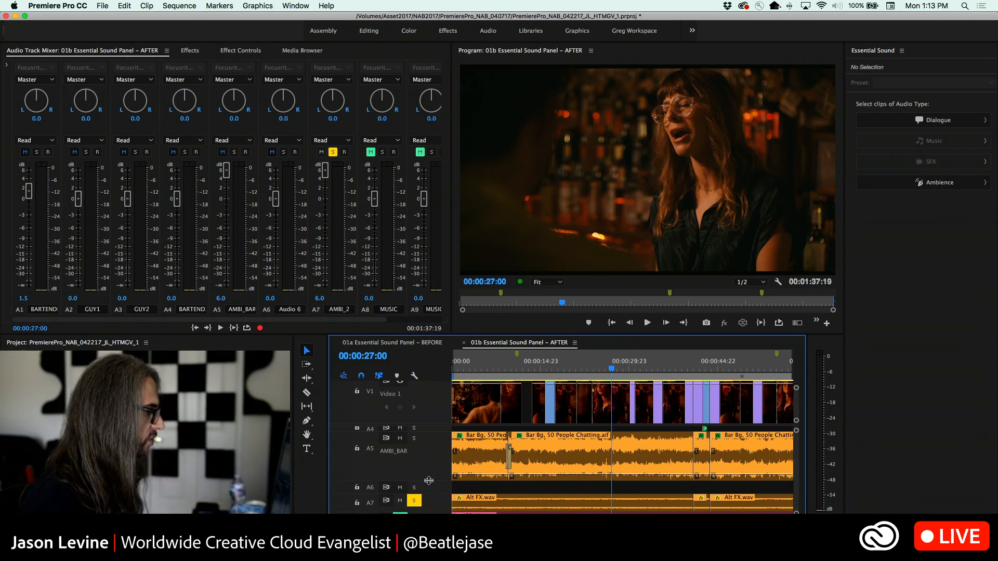
Switch to Adobe Audition and point out the Download Sound Effects and More command
{"action": "key", "text": "super+Tab"}
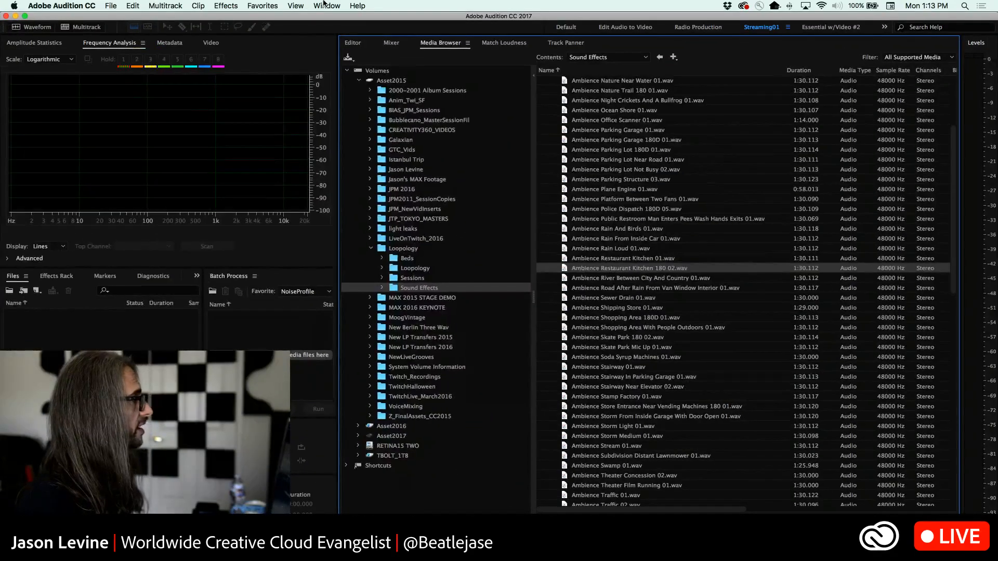
{"action": "left_click", "coordinate": [325, 4]}
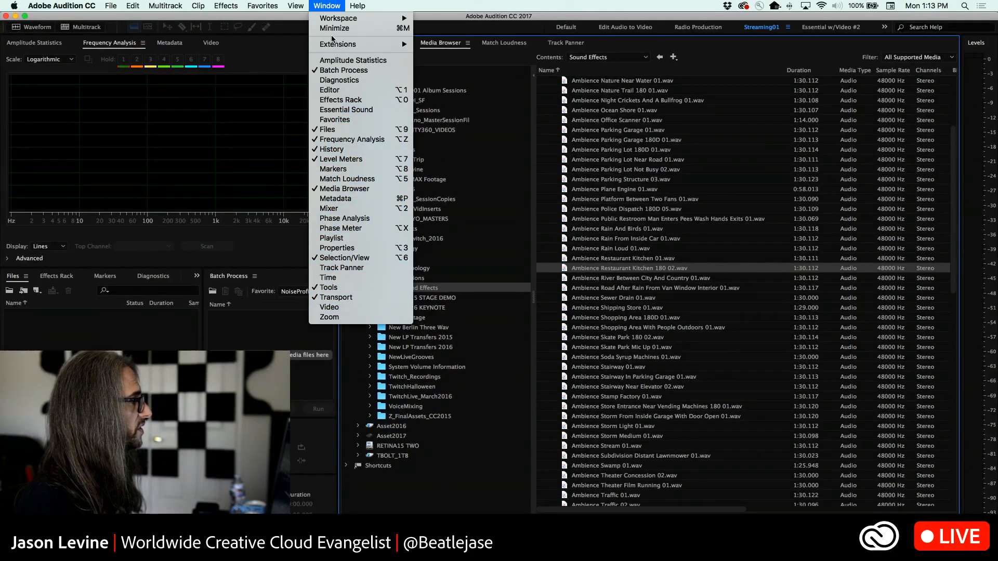
{"action": "mouse_move", "coordinate": [358, 6]}
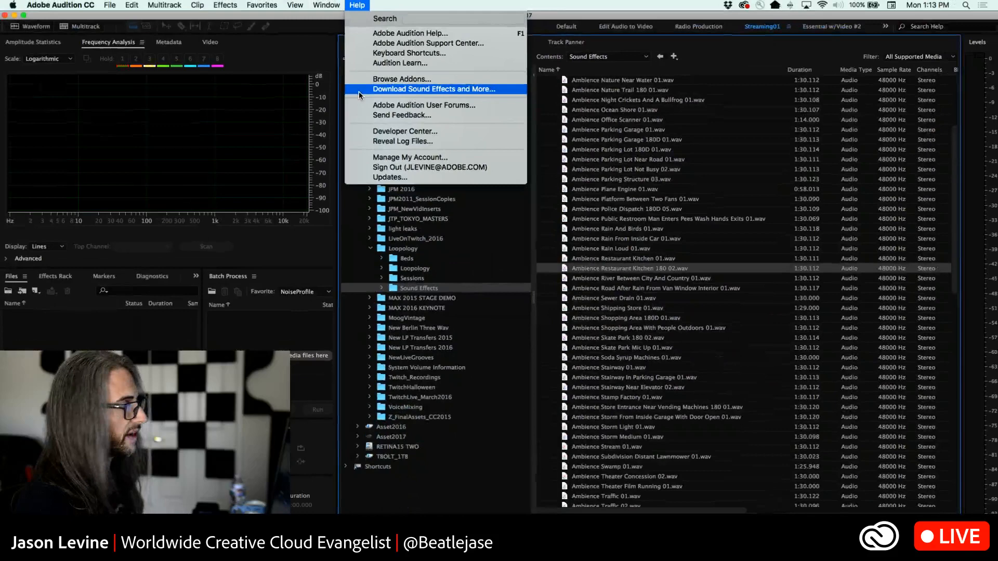
{"action": "left_click", "coordinate": [358, 90]}
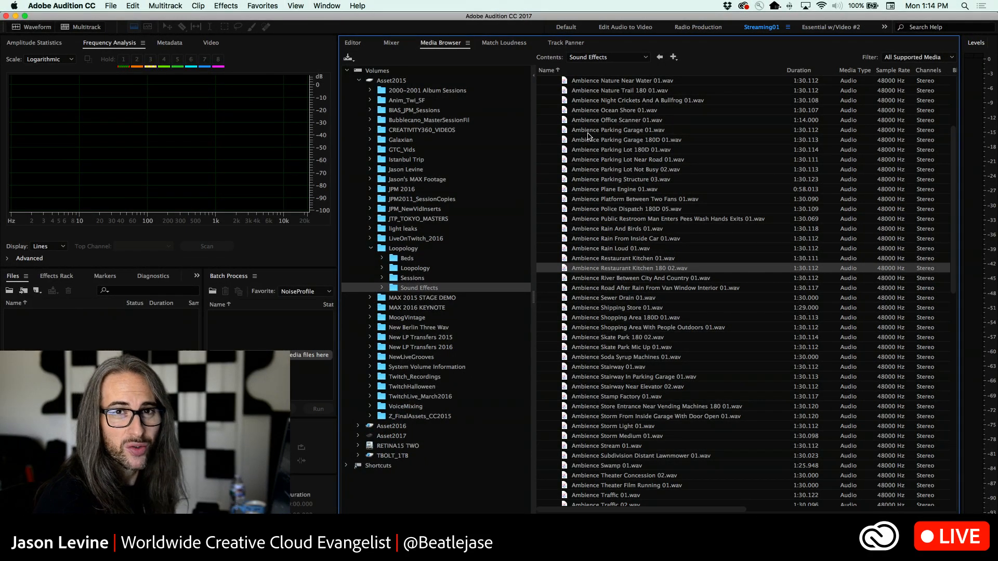
Expand the Loopology Sound Effects folder and select Ambience Restaurant Kitchen 01.wav followed by Ambience Restaurant Kitchen 180 02.wav
{"action": "left_click", "coordinate": [603, 57]}
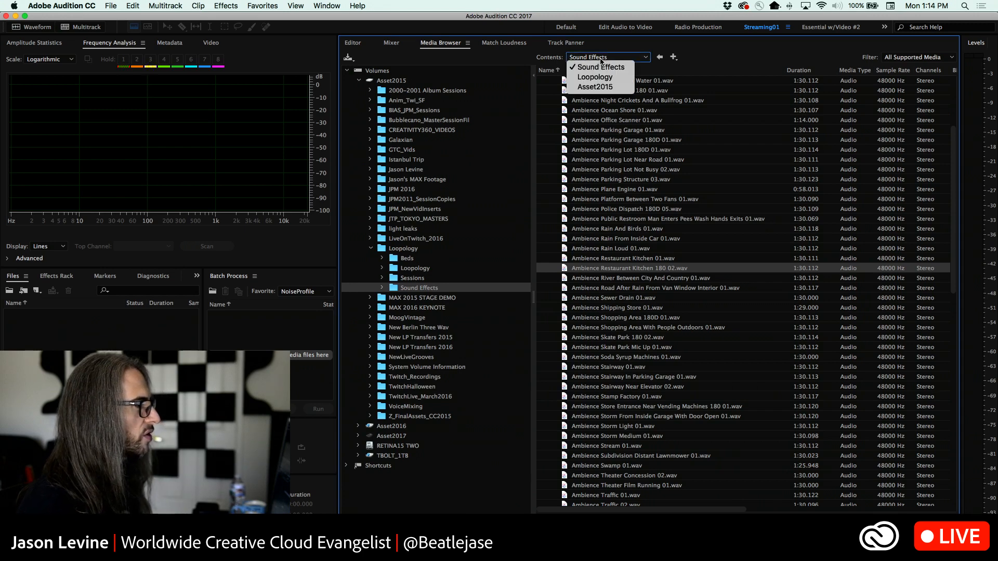
{"action": "left_click", "coordinate": [684, 62]}
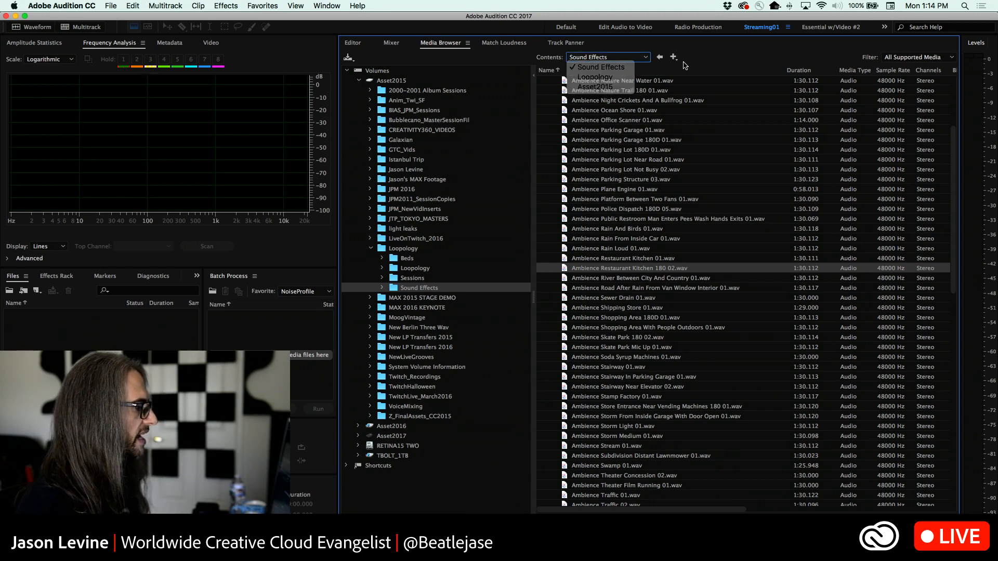
{"action": "left_click", "coordinate": [384, 288]}
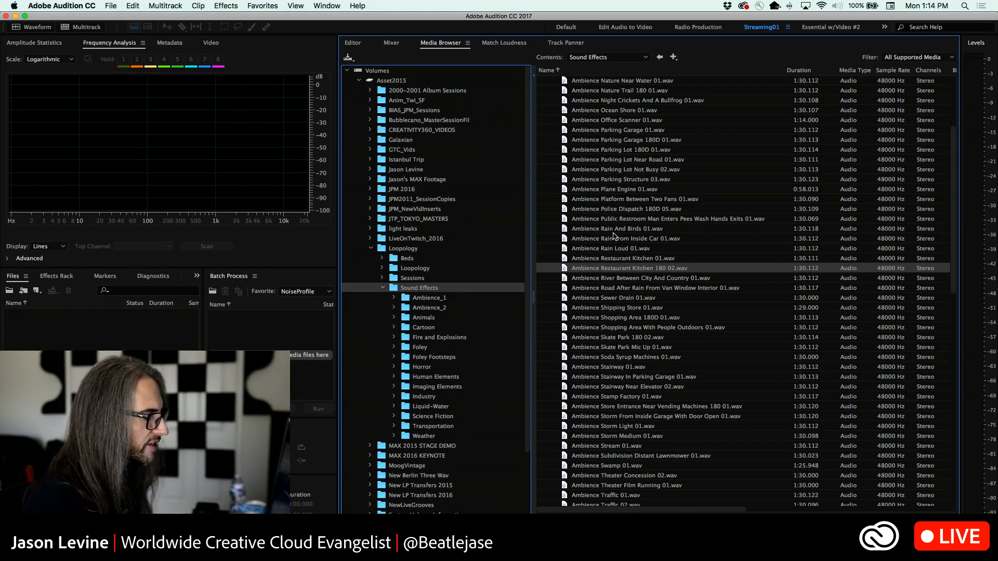
{"action": "left_click", "coordinate": [624, 260]}
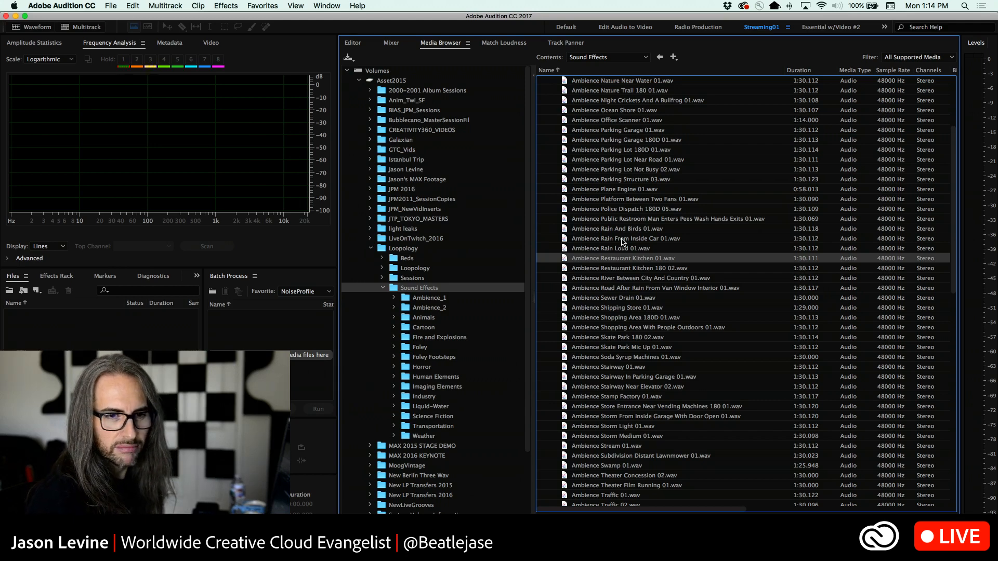
{"action": "left_click", "coordinate": [644, 269]}
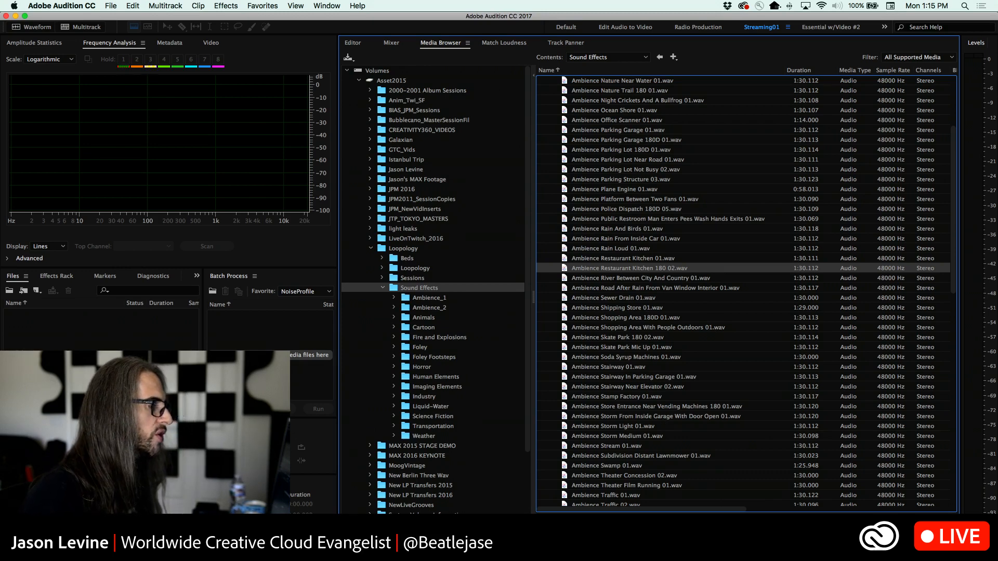
{"action": "left_click_drag", "start_coordinate": [584, 268], "coordinate": [584, 262]}
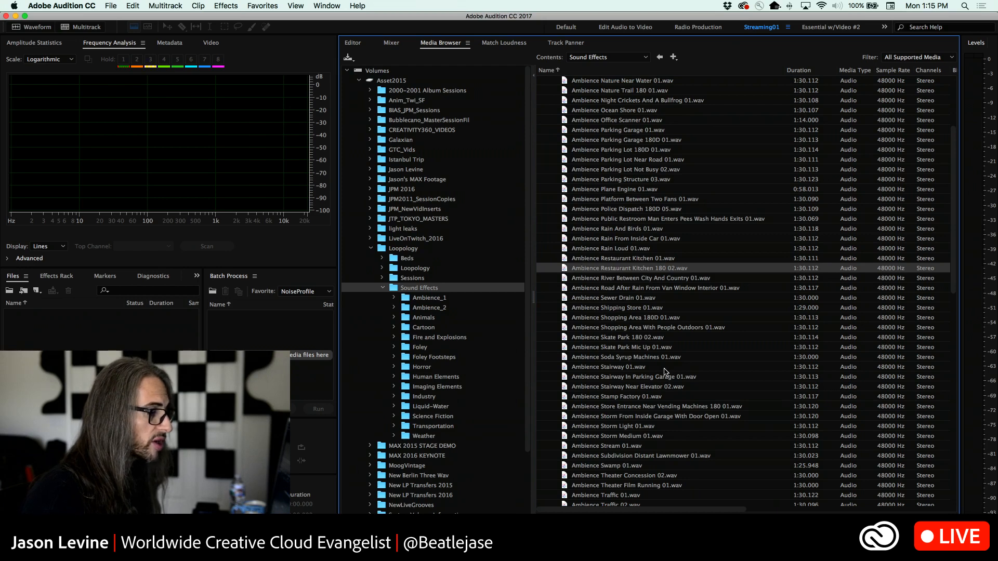
Browse further through the ambience files, selecting Ambience Theater Concession 02.wav and Ambience Shopping Area 180D 01.wav in turn
{"action": "scroll", "coordinate": [664, 372], "scroll_direction": "down", "scroll_amount": 3}
{"action": "scroll", "coordinate": [665, 372], "scroll_direction": "right", "scroll_amount": 2}
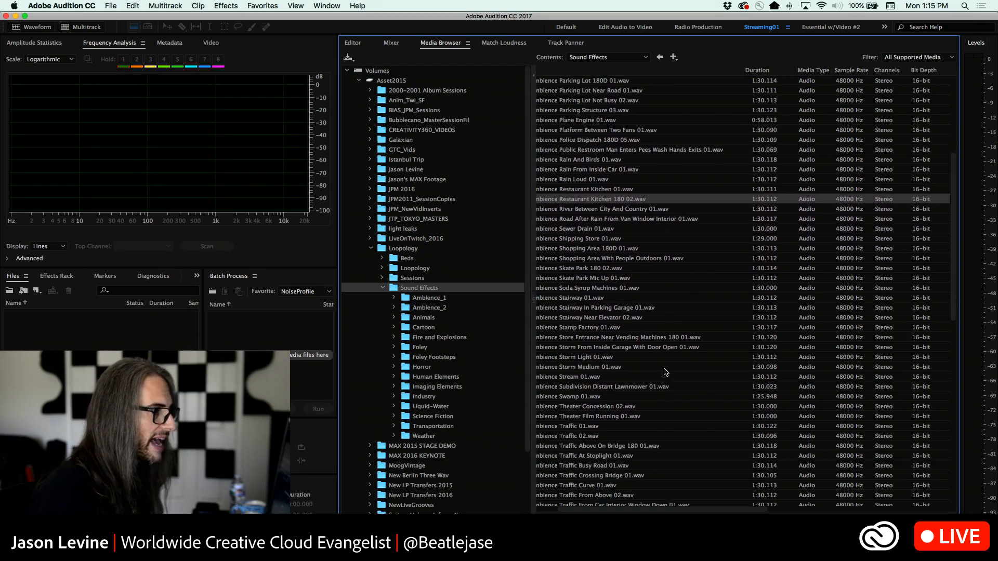
{"action": "scroll", "coordinate": [666, 372], "scroll_direction": "left", "scroll_amount": 2}
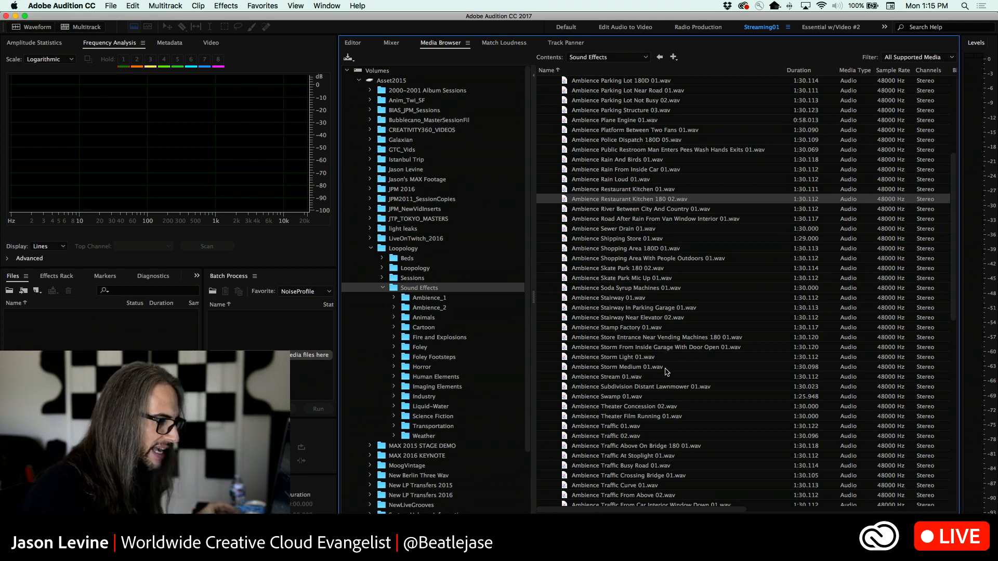
{"action": "left_click", "coordinate": [631, 408]}
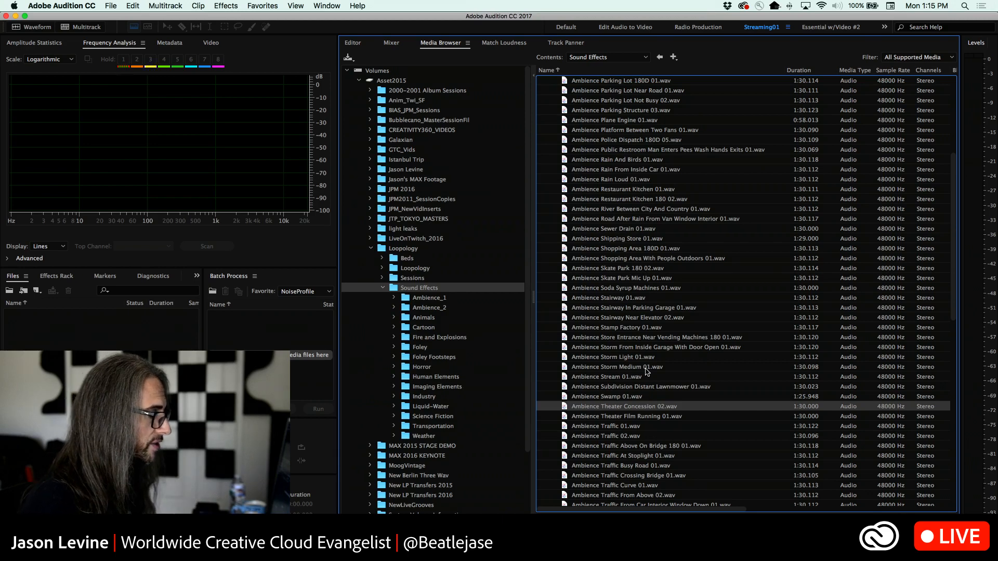
{"action": "left_click", "coordinate": [624, 251]}
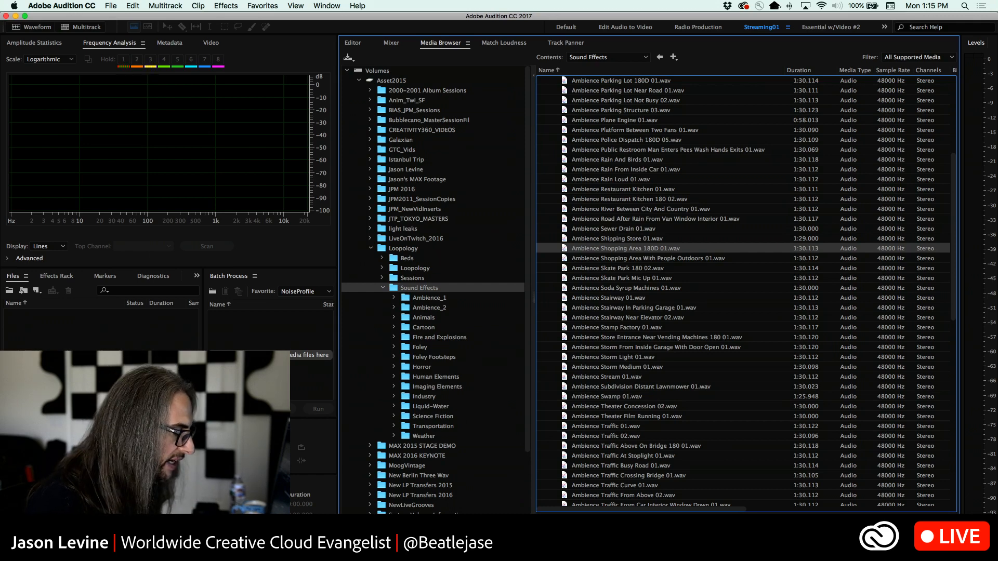
Look through the remaining traffic, train and water ambiences and return to select Ambience Restaurant Kitchen 180 02.wav
{"action": "scroll", "coordinate": [726, 405], "scroll_direction": "down", "scroll_amount": 8}
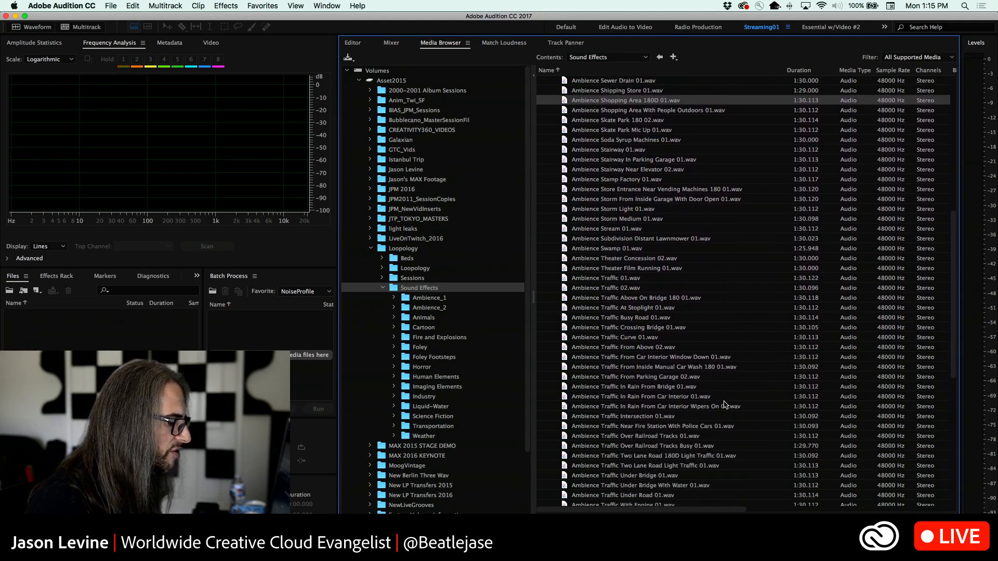
{"action": "scroll", "coordinate": [726, 405], "scroll_direction": "down", "scroll_amount": 7}
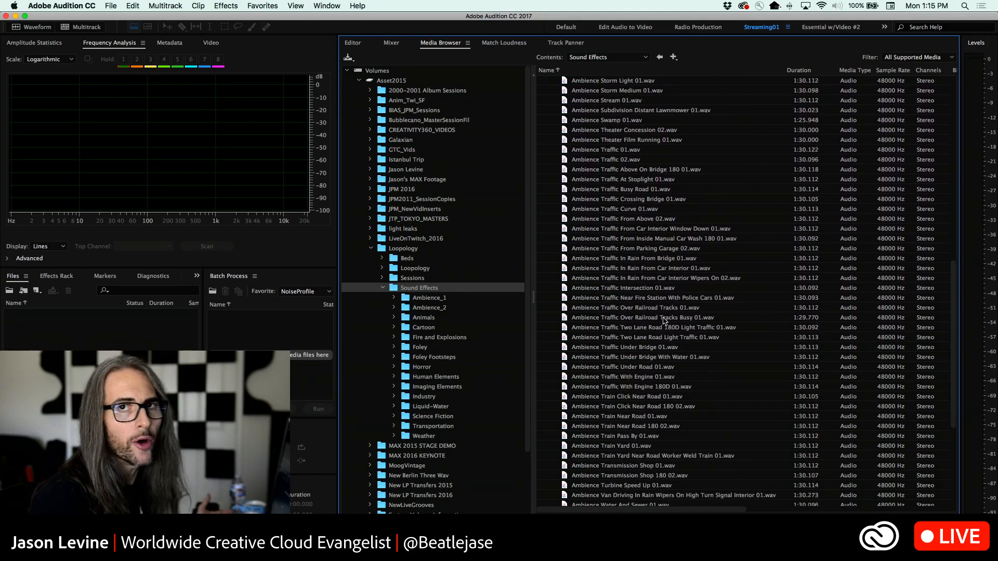
{"action": "scroll", "coordinate": [685, 419], "scroll_direction": "down", "scroll_amount": 2}
{"action": "scroll", "coordinate": [684, 419], "scroll_direction": "down", "scroll_amount": 3}
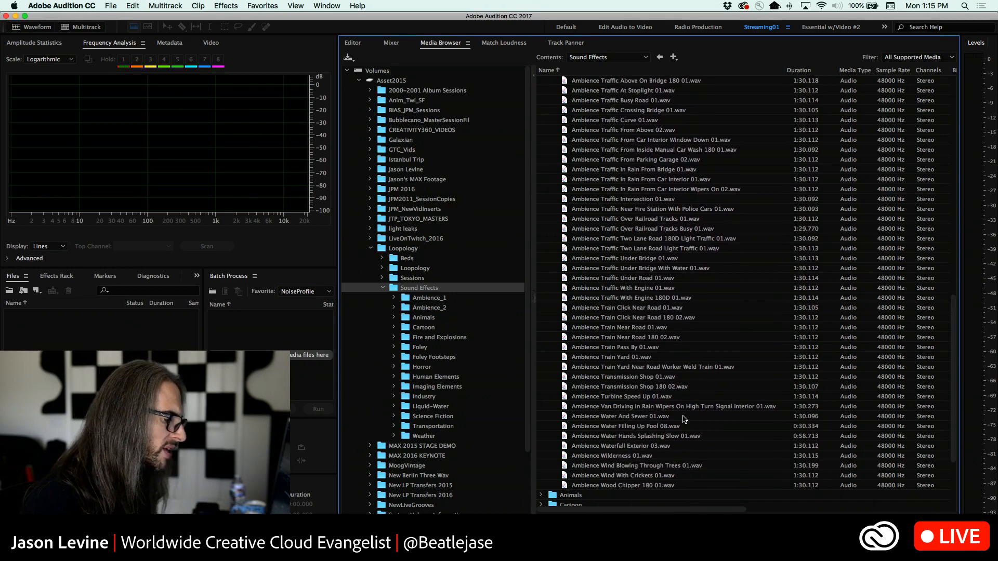
{"action": "scroll", "coordinate": [684, 419], "scroll_direction": "up", "scroll_amount": 15}
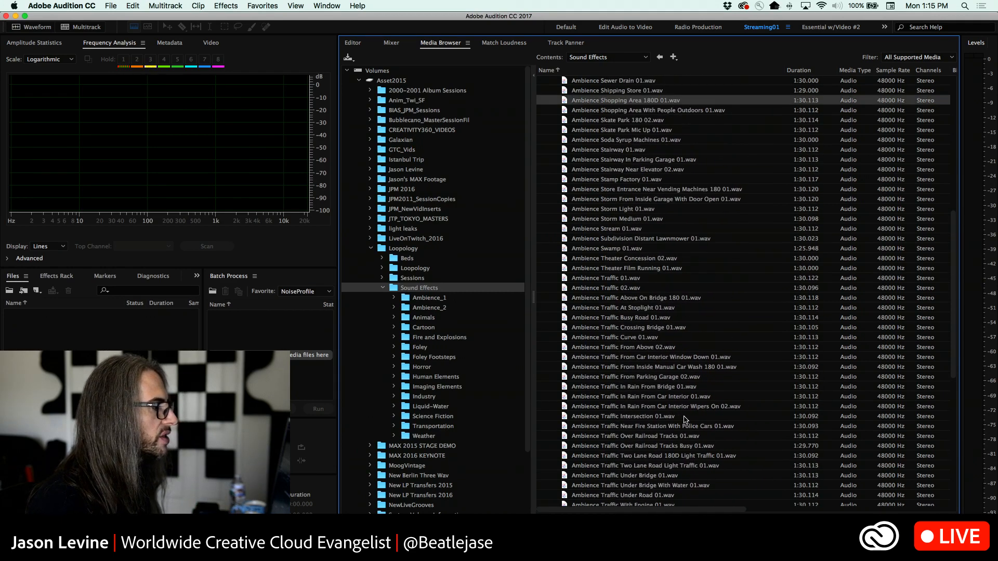
{"action": "scroll", "coordinate": [684, 419], "scroll_direction": "up", "scroll_amount": 7}
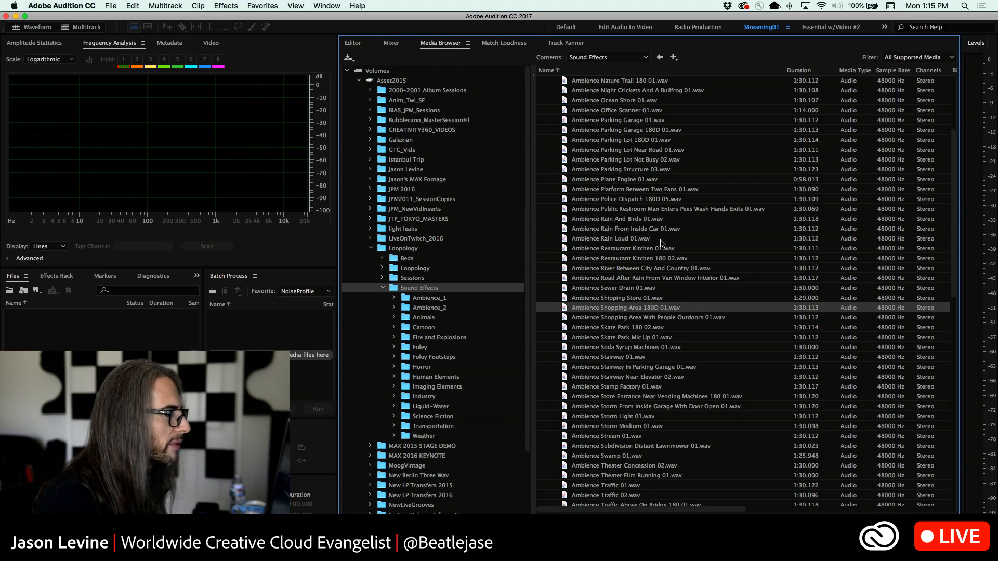
{"action": "scroll", "coordinate": [661, 242], "scroll_direction": "up", "scroll_amount": 1}
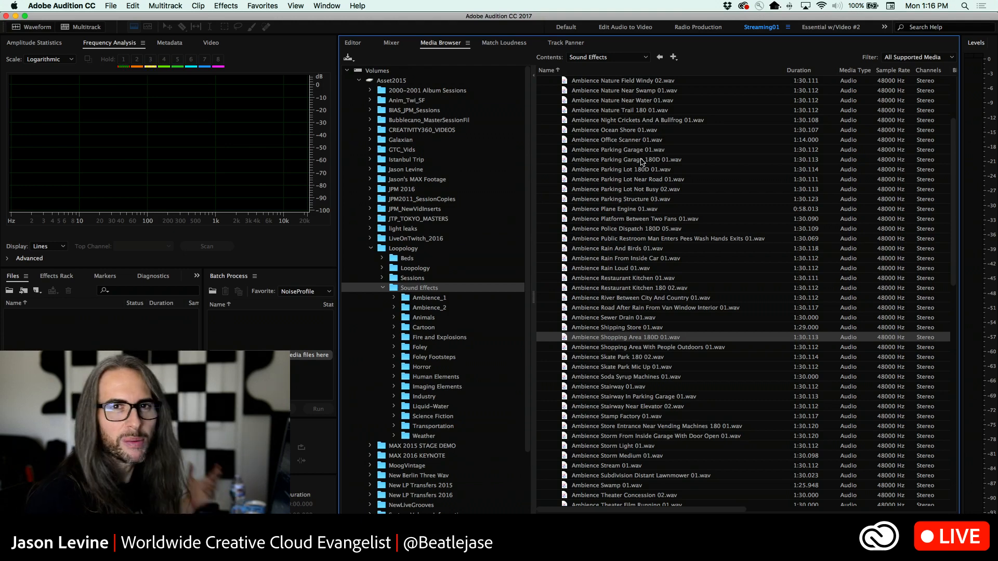
{"action": "scroll", "coordinate": [673, 217], "scroll_direction": "up", "scroll_amount": 1}
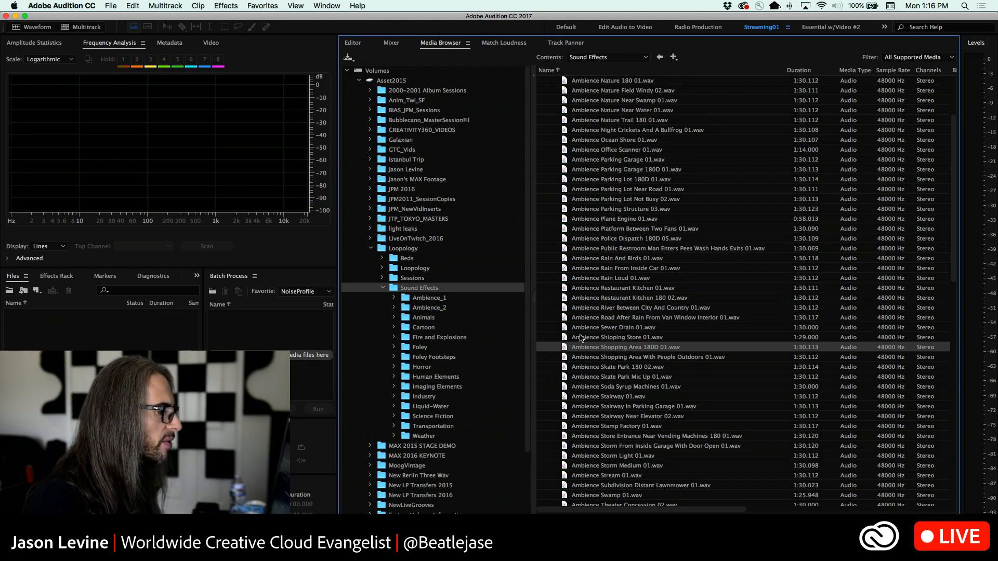
{"action": "left_click", "coordinate": [637, 300]}
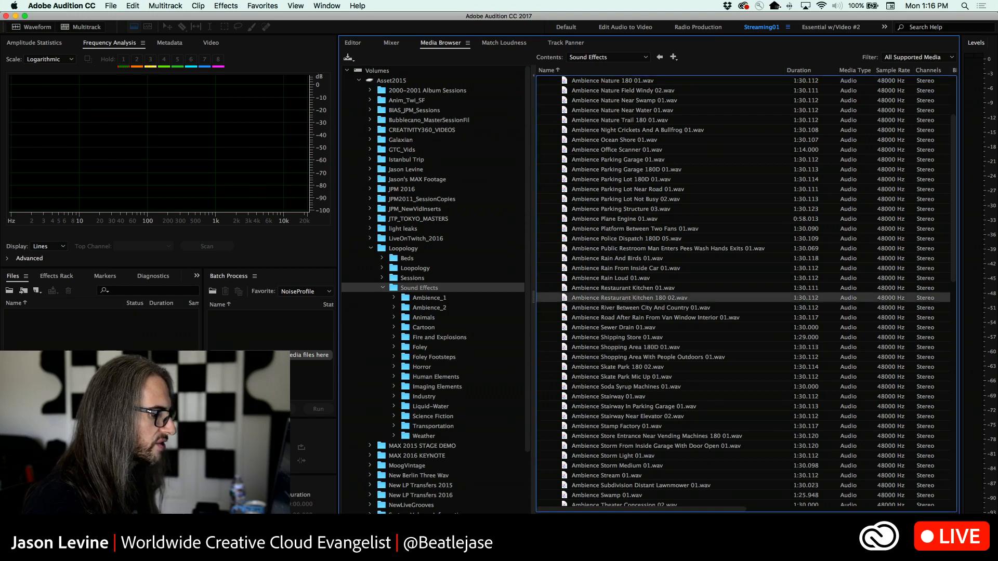
Switch to Premiere Pro and place Ambience Restaurant Kitchen 180 02.wav from the Ambience_2 folder at the start of track A6, with the track expanded
{"action": "left_click", "coordinate": [722, 522]}
{"action": "key", "text": "super+Tab"}
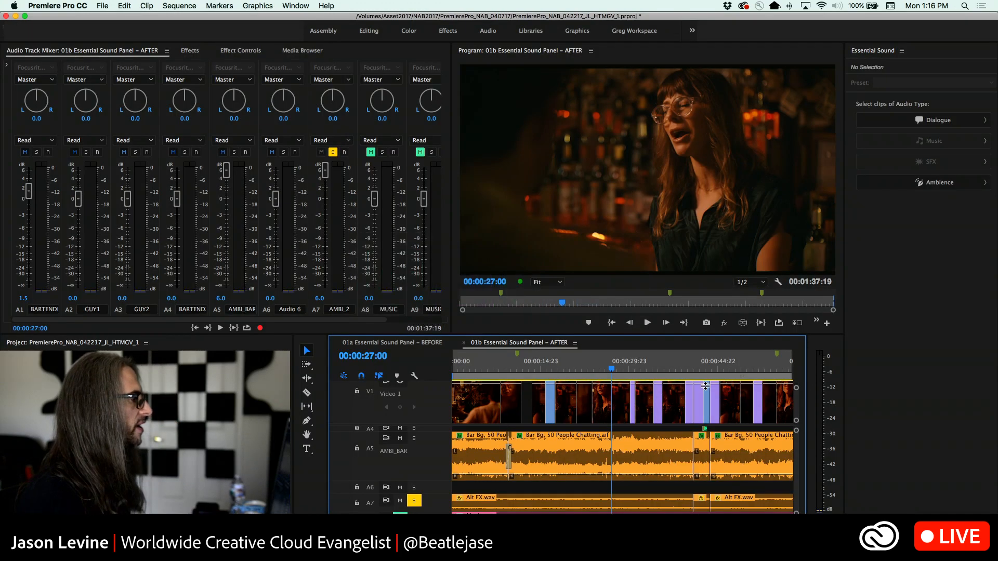
{"action": "left_click", "coordinate": [294, 52]}
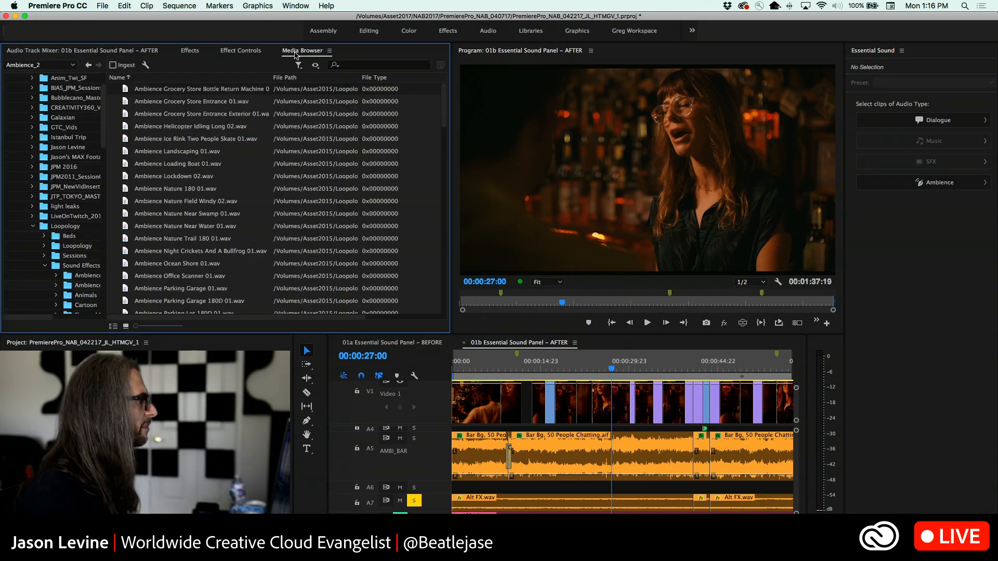
{"action": "scroll", "coordinate": [227, 269], "scroll_direction": "down", "scroll_amount": 5}
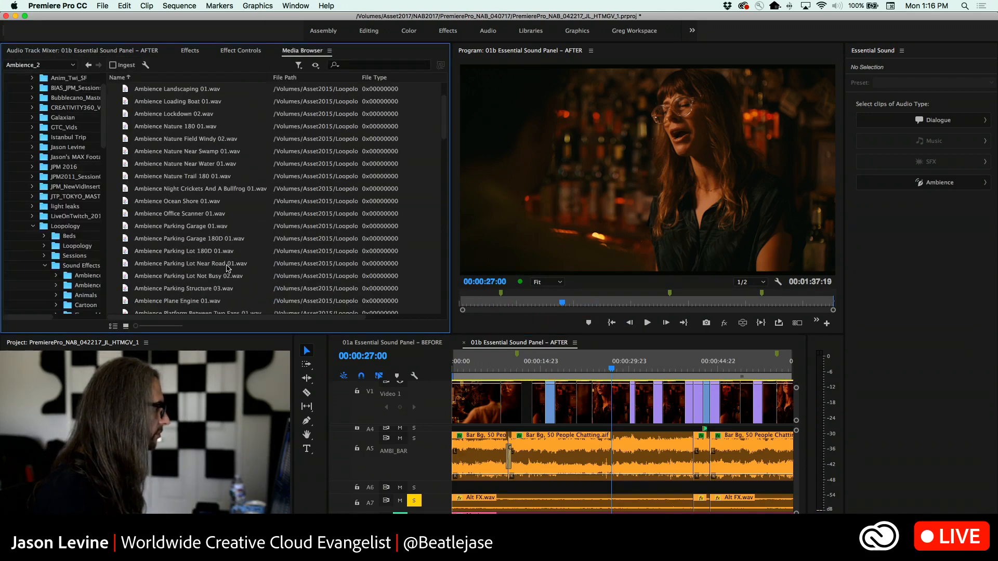
{"action": "scroll", "coordinate": [228, 269], "scroll_direction": "down", "scroll_amount": 4}
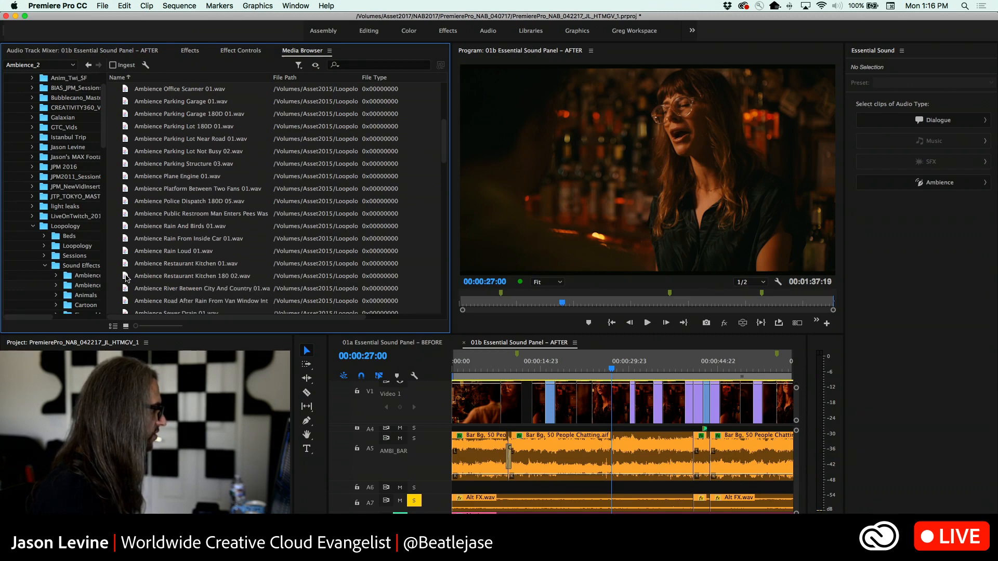
{"action": "mouse_move", "coordinate": [126, 278]}
{"action": "left_mouse_down"}
{"action": "mouse_move", "coordinate": [421, 457]}
{"action": "mouse_move", "coordinate": [453, 488]}
{"action": "left_mouse_up"}
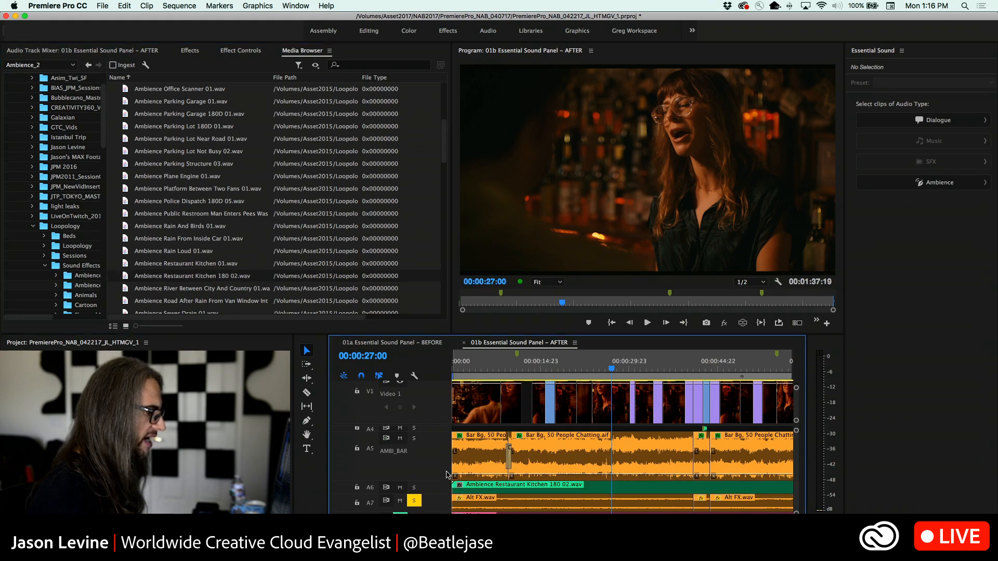
{"action": "double_click", "coordinate": [437, 489]}
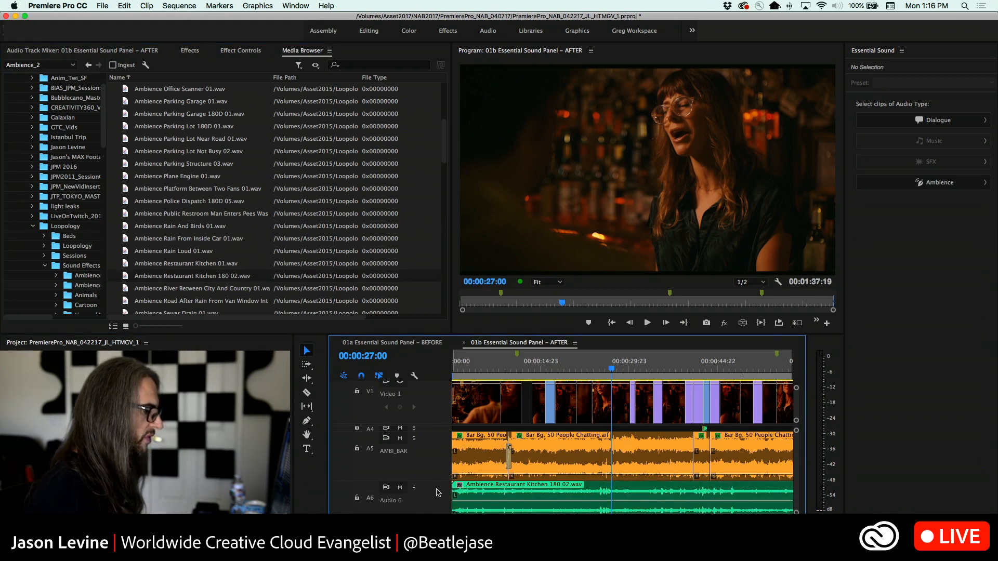
Open the Ambience Restaurant Kitchen 180 02.wav clip from track A6 in the Source Monitor and audition several passages of it
{"action": "double_click", "coordinate": [512, 490]}
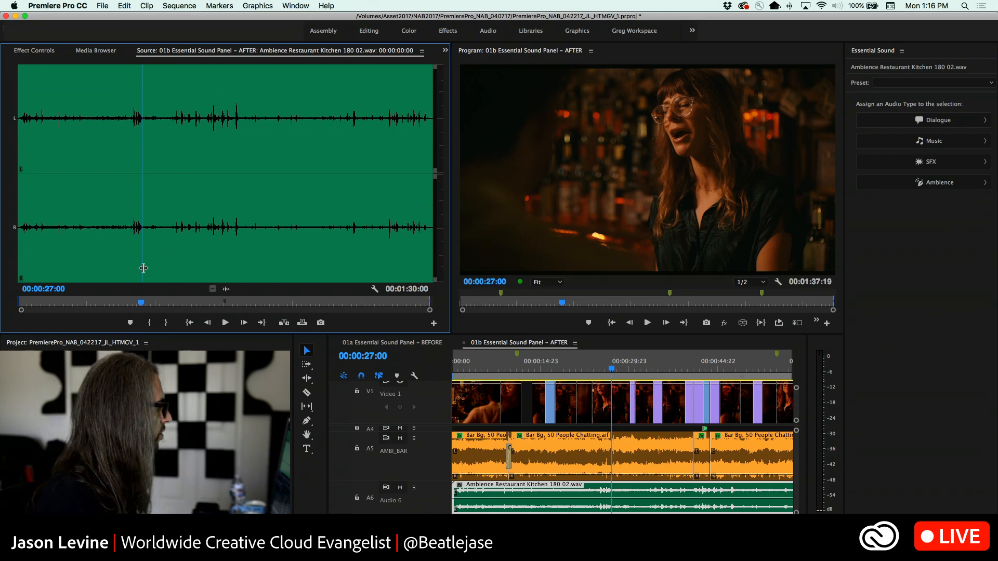
{"action": "left_click_drag", "start_coordinate": [141, 304], "coordinate": [131, 303]}
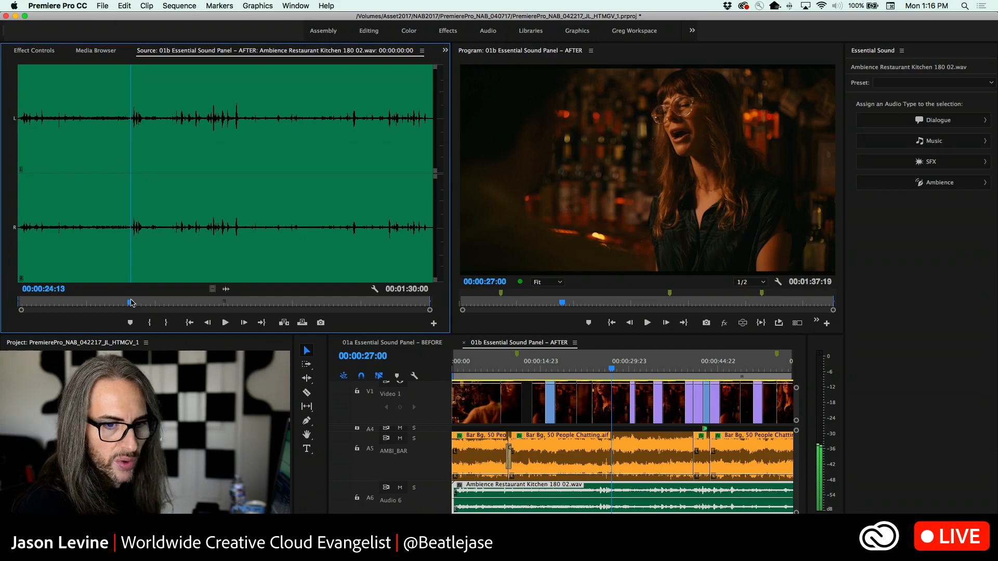
{"action": "key", "text": "space"}
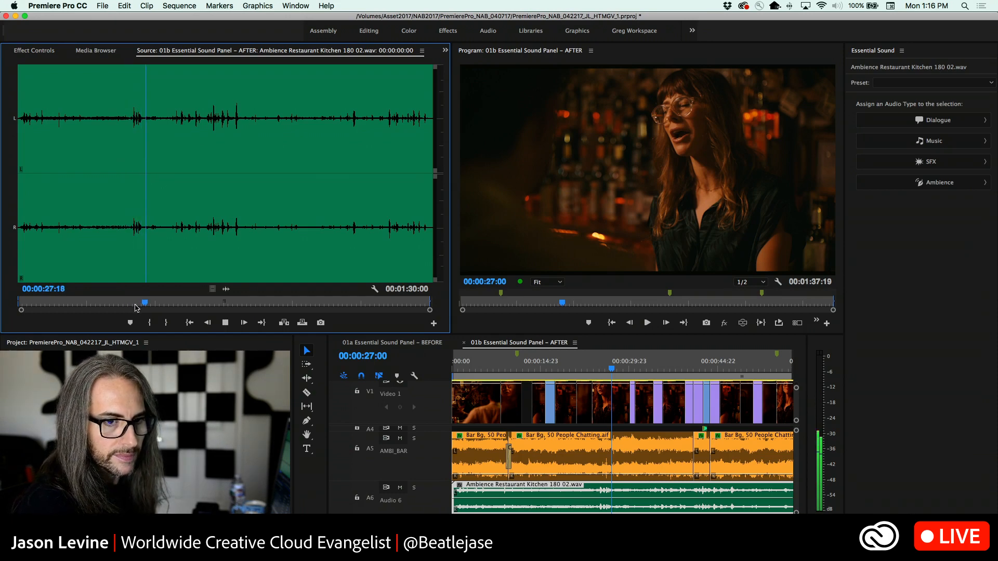
{"action": "left_click_drag", "start_coordinate": [152, 304], "coordinate": [172, 305]}
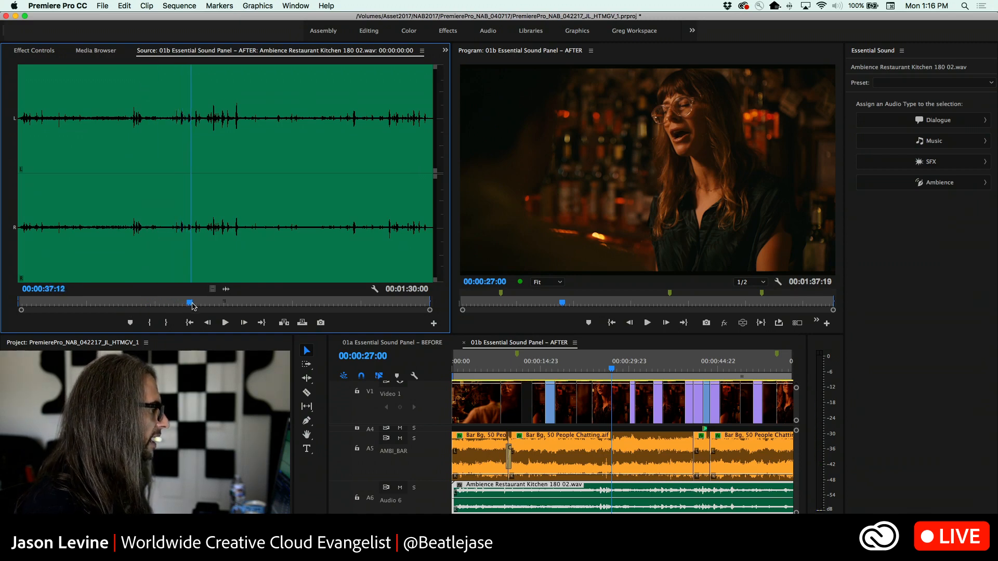
{"action": "left_click", "coordinate": [195, 304]}
{"action": "left_click_drag", "start_coordinate": [196, 305], "coordinate": [207, 305]}
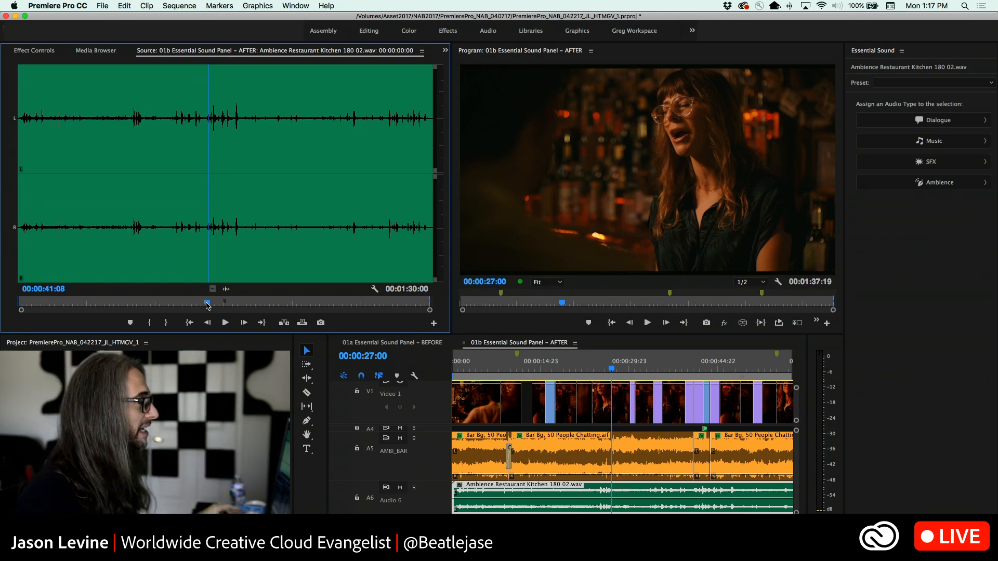
{"action": "key", "text": "space"}
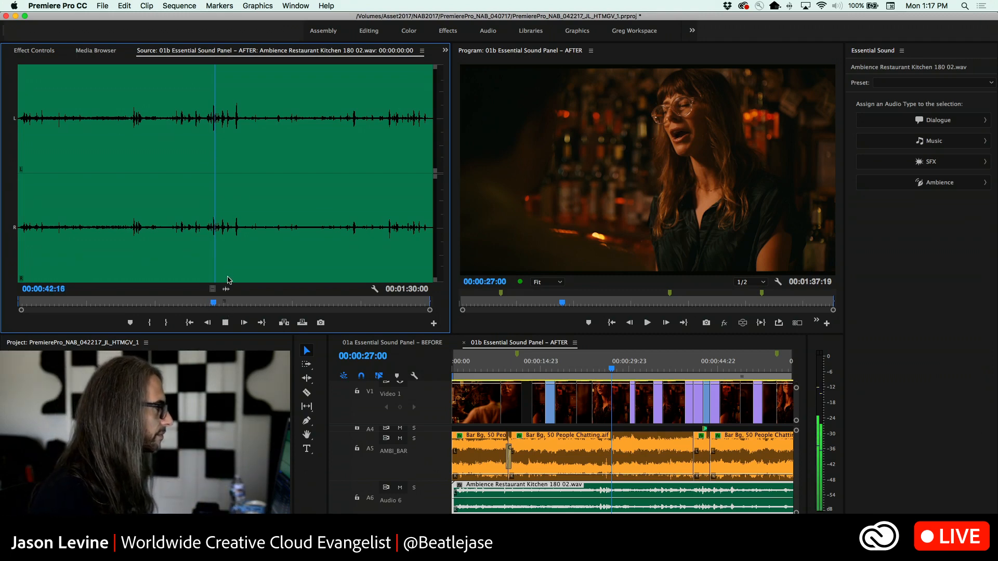
{"action": "key", "text": "space"}
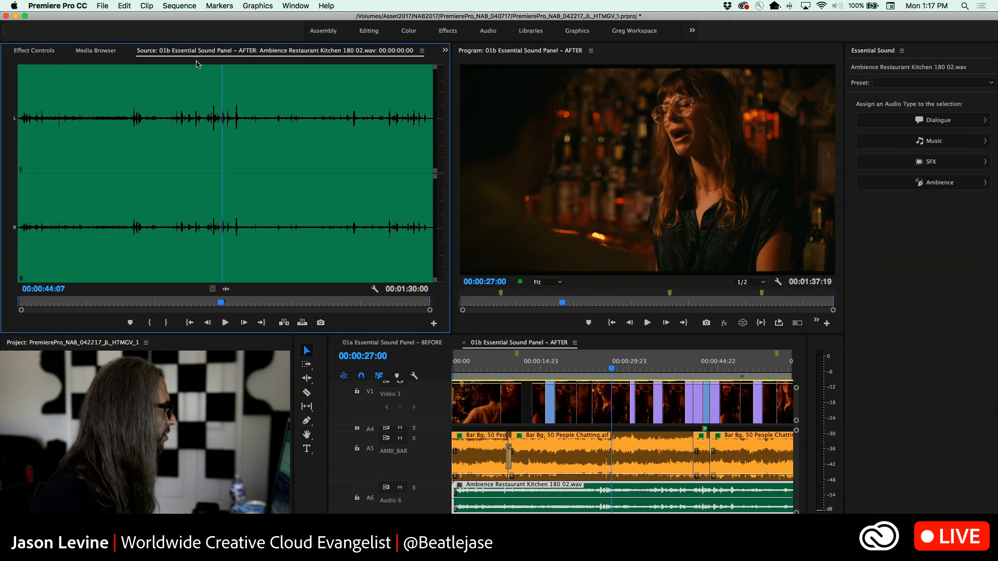
{"action": "left_click_drag", "start_coordinate": [218, 306], "coordinate": [96, 303]}
{"action": "key", "text": "space"}
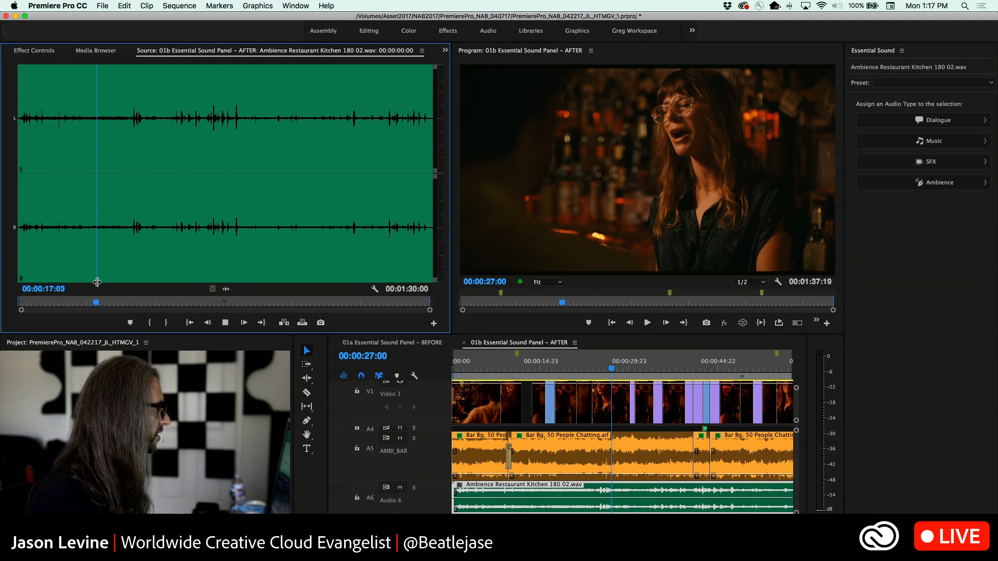
{"action": "key", "text": "space"}
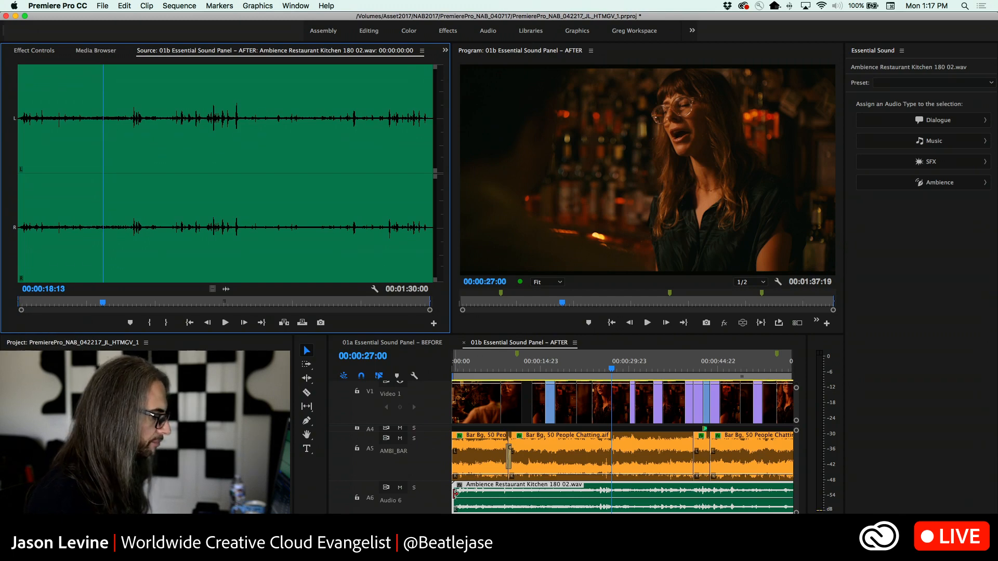
Trim about 22 seconds off the start of the A6 restaurant kitchen clip and place a copy directly after it
{"action": "left_click_drag", "start_coordinate": [455, 493], "coordinate": [489, 494]}
{"action": "key", "text": "backslash"}
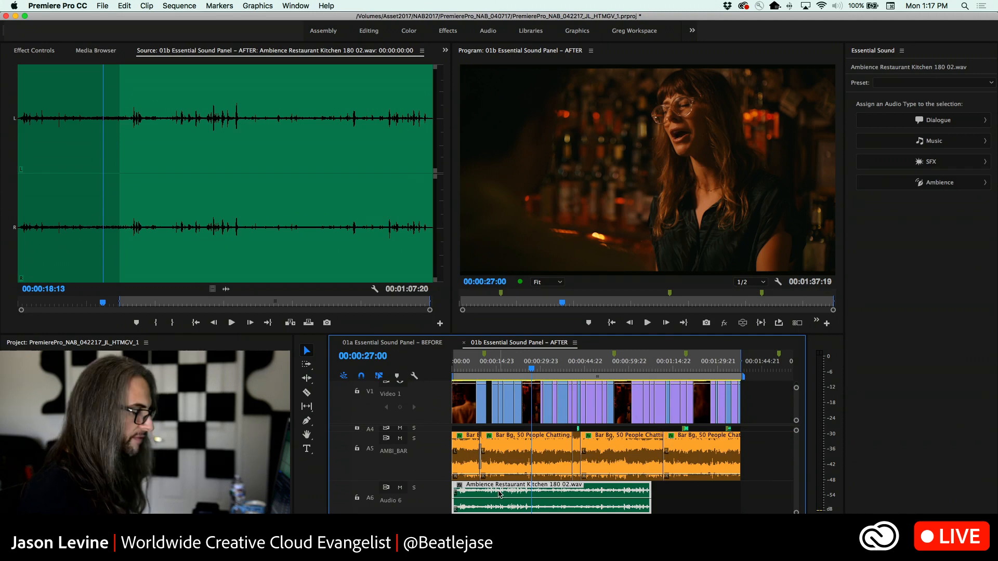
{"action": "left_click_drag", "start_coordinate": [496, 493], "coordinate": [690, 502]}
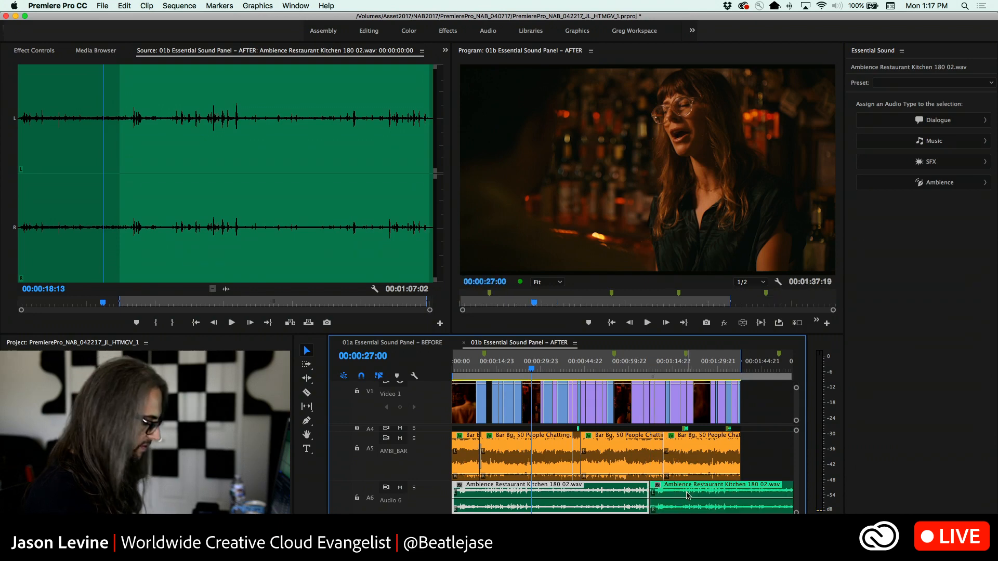
Trim the end of the copied kitchen clip on A6 to match the end of the video and bar ambience
{"action": "key", "text": "backslash"}
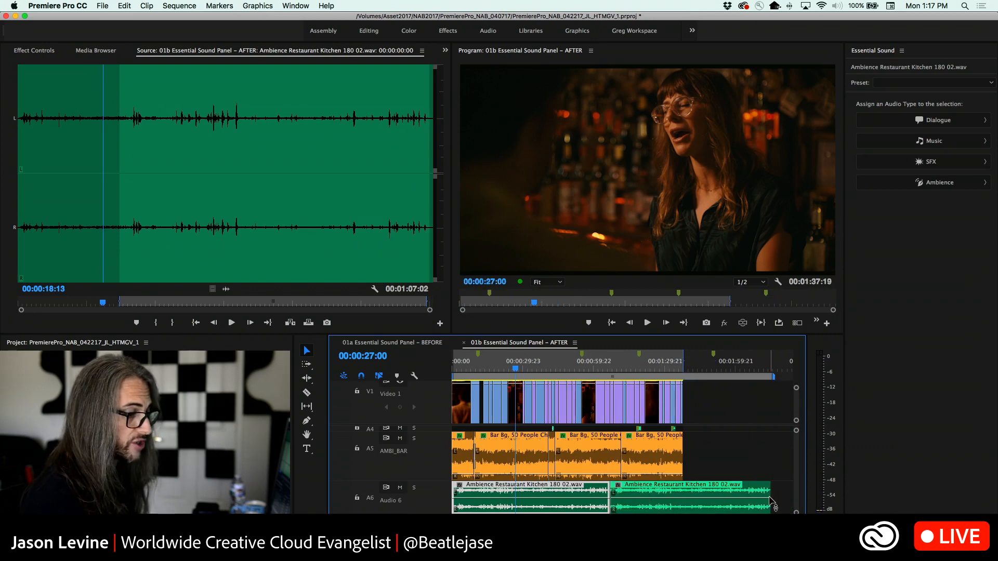
{"action": "left_click_drag", "start_coordinate": [771, 493], "coordinate": [682, 491]}
{"action": "key", "text": "backslash"}
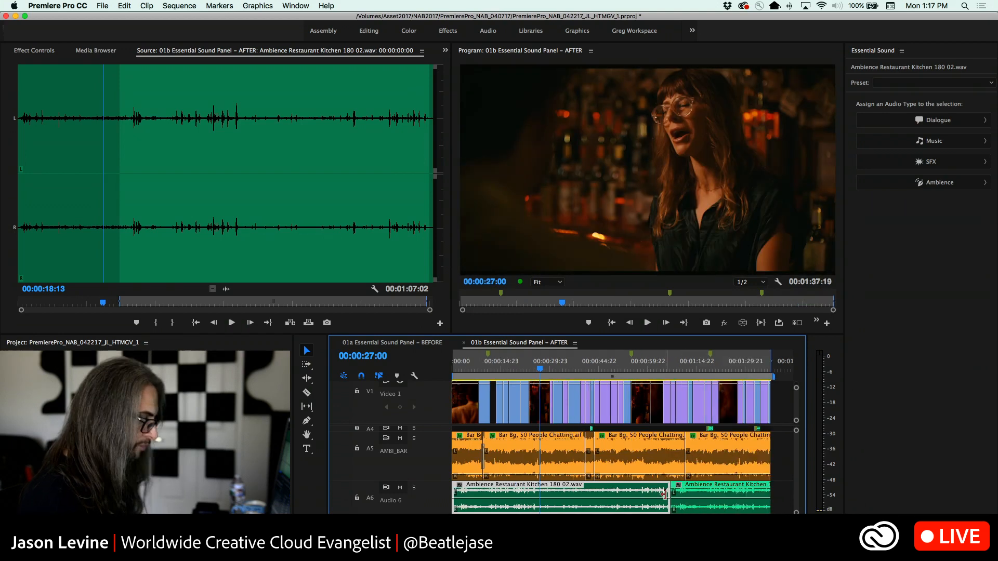
Solo track A6 and play across the join between the two kitchen clips, starting at 00:01:05:03
{"action": "left_click", "coordinate": [665, 371]}
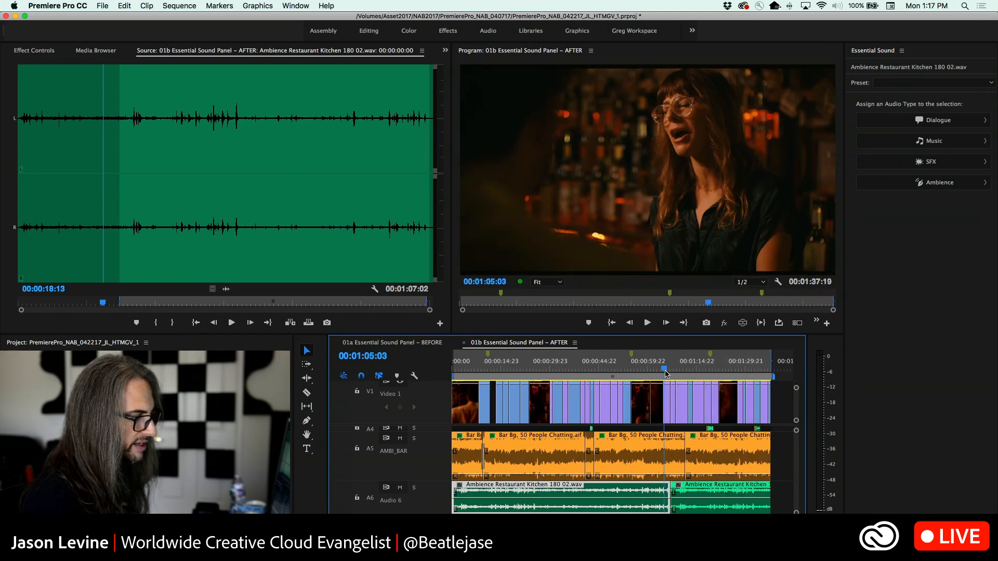
{"action": "left_click", "coordinate": [415, 487]}
{"action": "scroll", "coordinate": [416, 486], "scroll_direction": "down", "scroll_amount": 1}
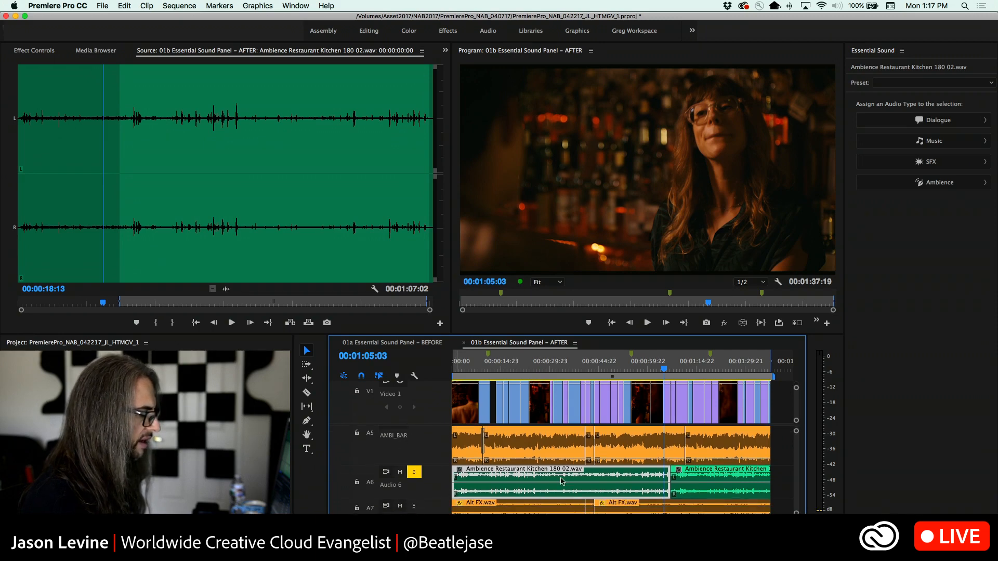
{"action": "key", "text": "space"}
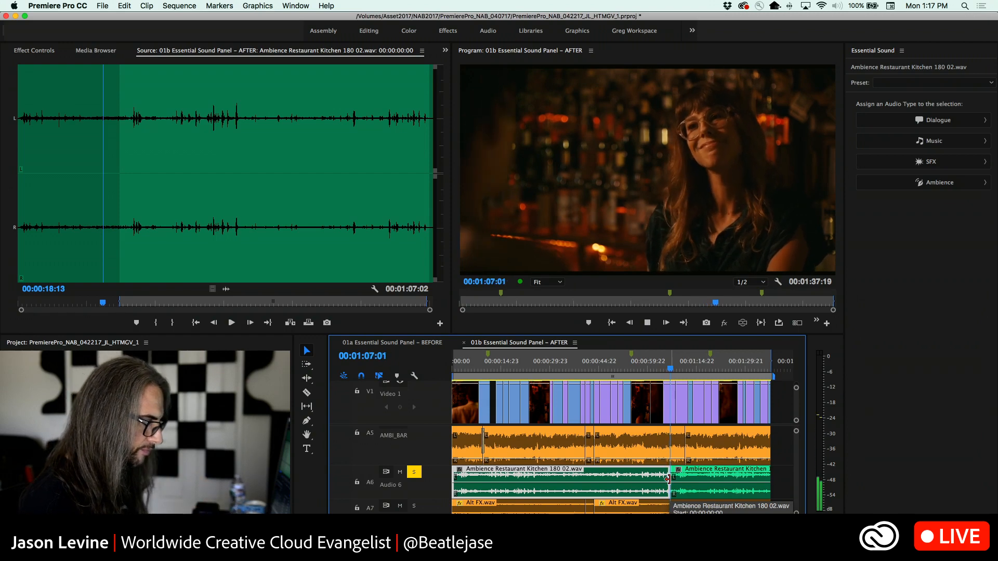
{"action": "left_click", "coordinate": [305, 494]}
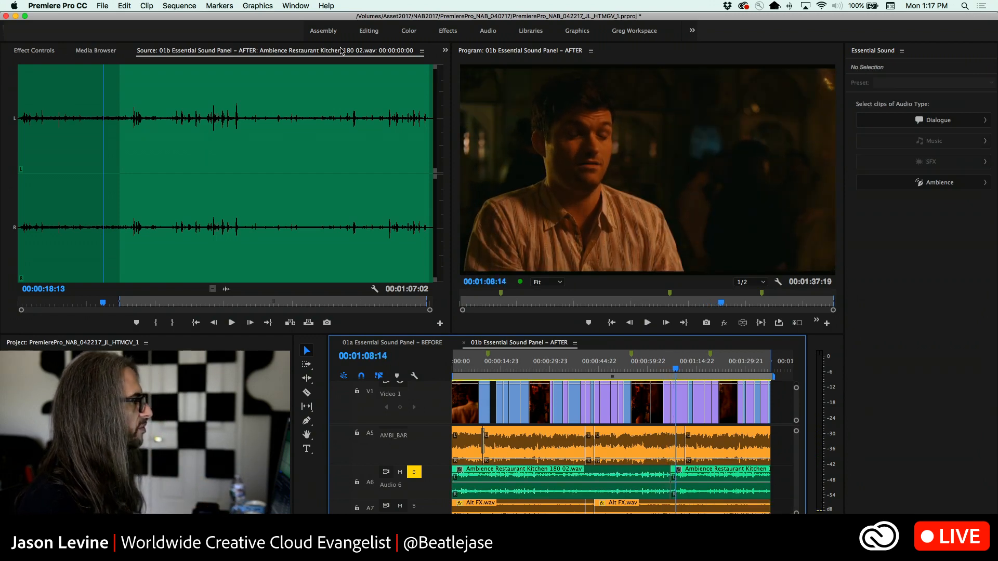
Add a Constant Power audio crossfade at the cut between the two kitchen clips on A6
{"action": "left_click", "coordinate": [446, 48]}
{"action": "left_click", "coordinate": [456, 74]}
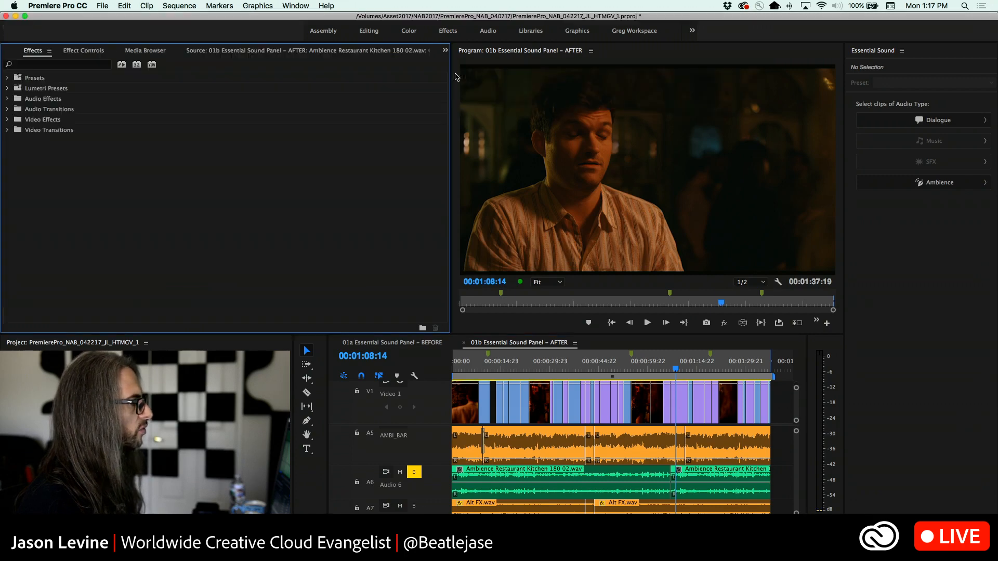
{"action": "left_click", "coordinate": [7, 109]}
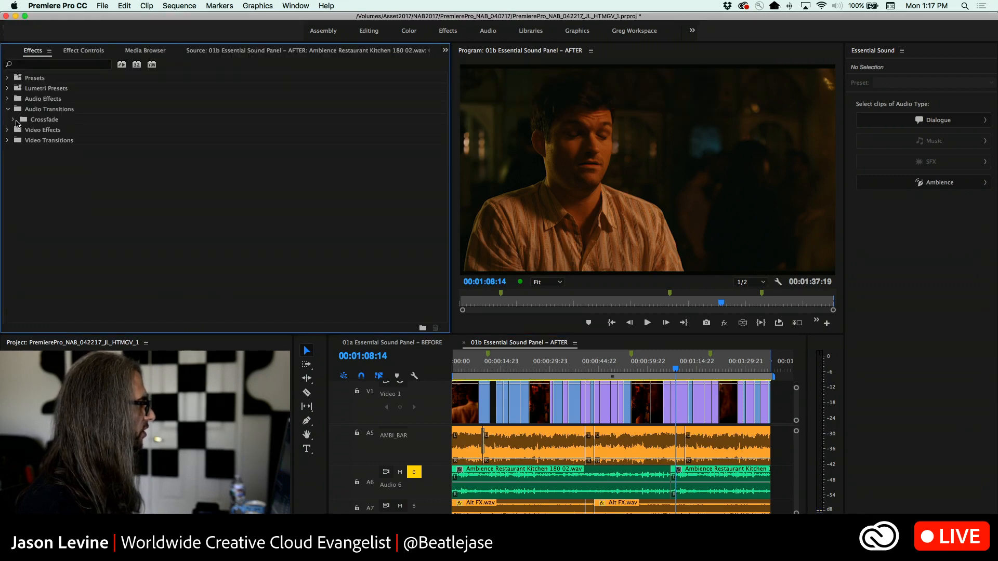
{"action": "left_click", "coordinate": [14, 120]}
{"action": "left_click_drag", "start_coordinate": [30, 144], "coordinate": [677, 488]}
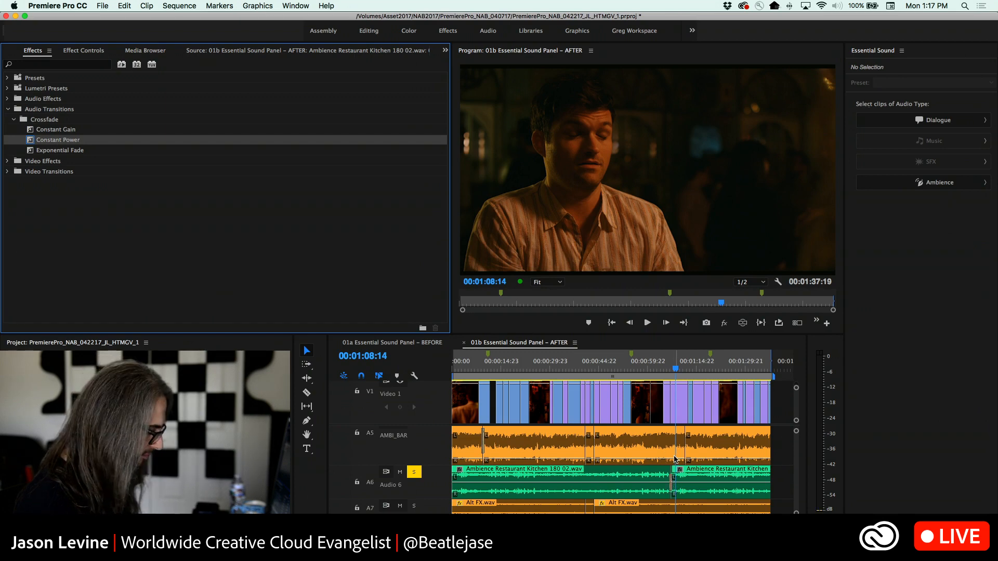
{"action": "key", "text": "equal"}
{"action": "key", "text": "equal"}
{"action": "key", "text": "equal"}
{"action": "key", "text": "equal"}
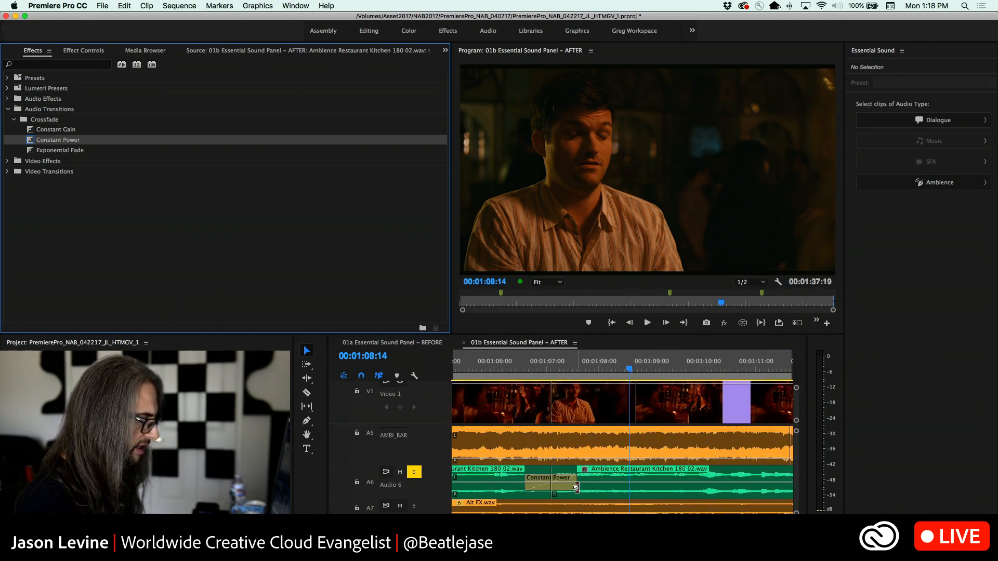
{"action": "left_click", "coordinate": [578, 487]}
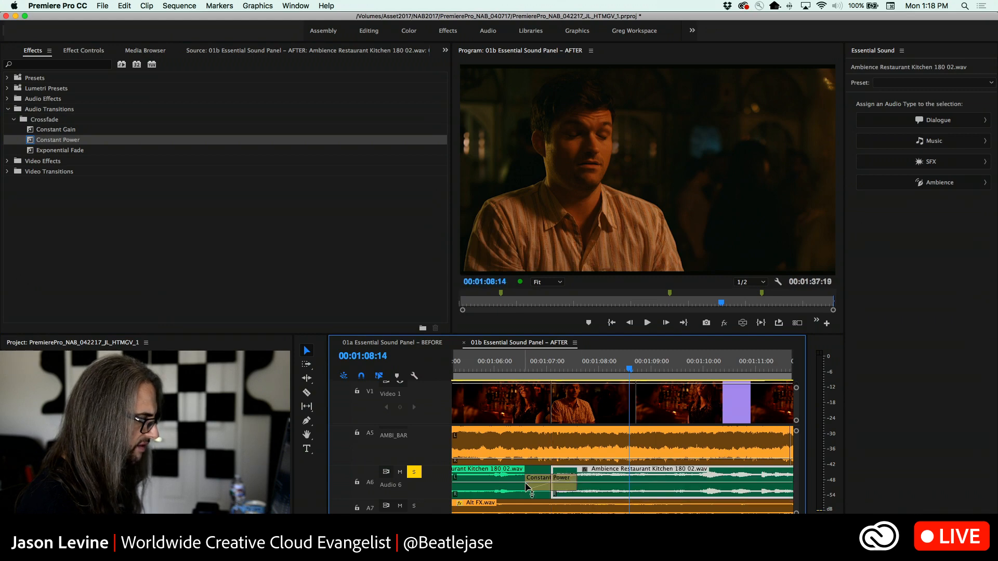
Take track A6 out of solo and return the playhead to the start of the sequence
{"action": "key", "text": "minus"}
{"action": "key", "text": "minus"}
{"action": "key", "text": "minus"}
{"action": "key", "text": "minus"}
{"action": "key", "text": "minus"}
{"action": "key", "text": "minus"}
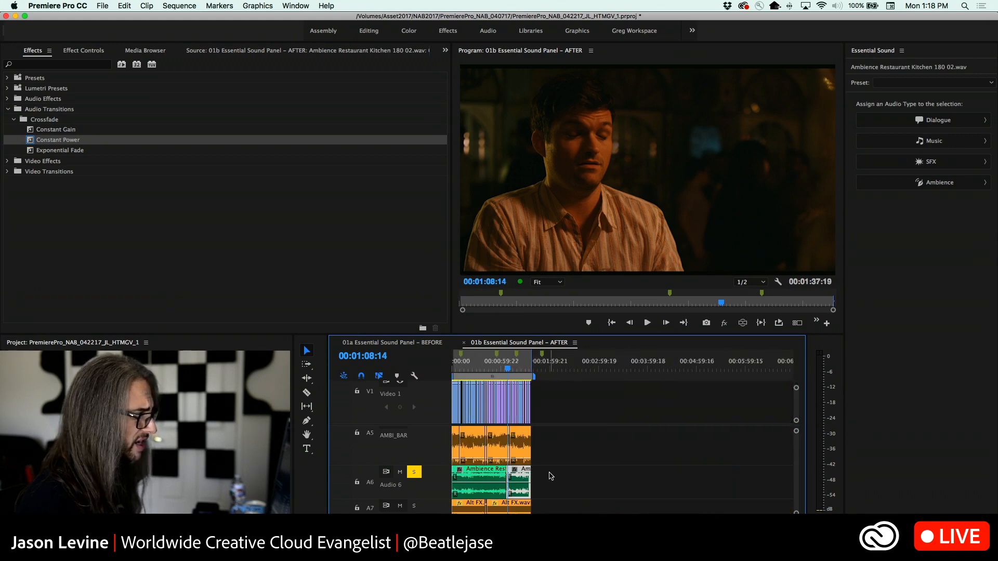
{"action": "key", "text": "backslash"}
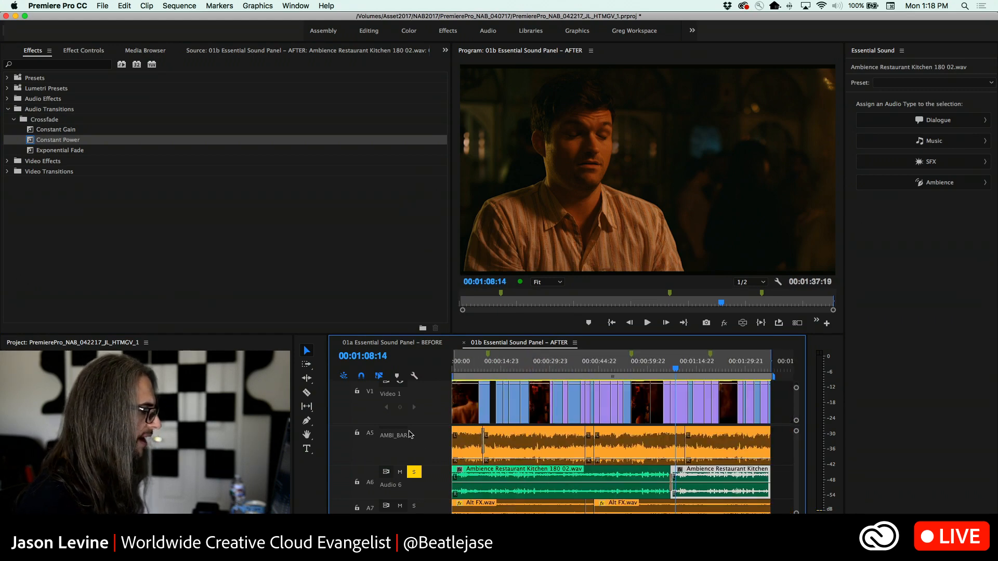
{"action": "scroll", "coordinate": [503, 446], "scroll_direction": "up", "scroll_amount": 2}
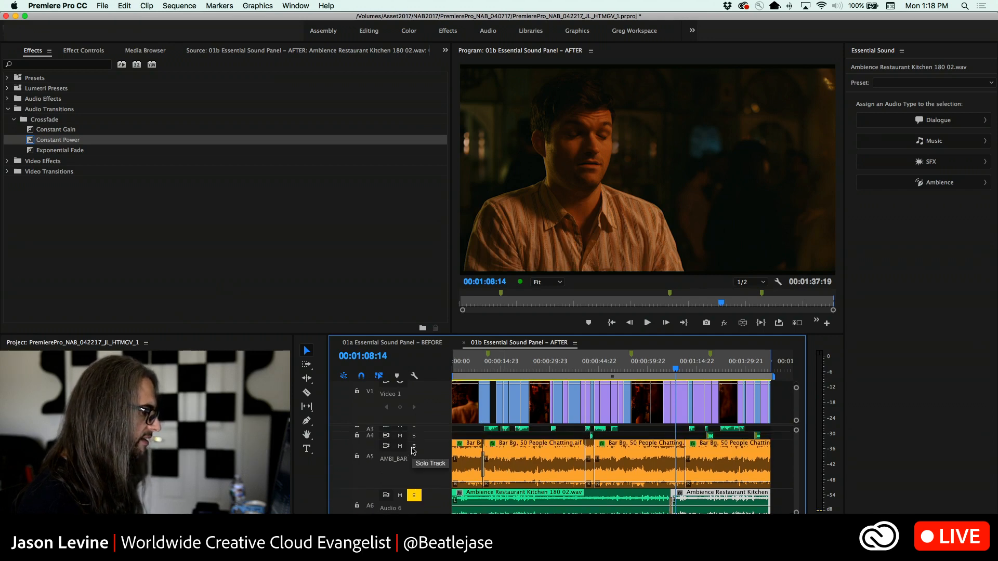
{"action": "left_click", "coordinate": [413, 494]}
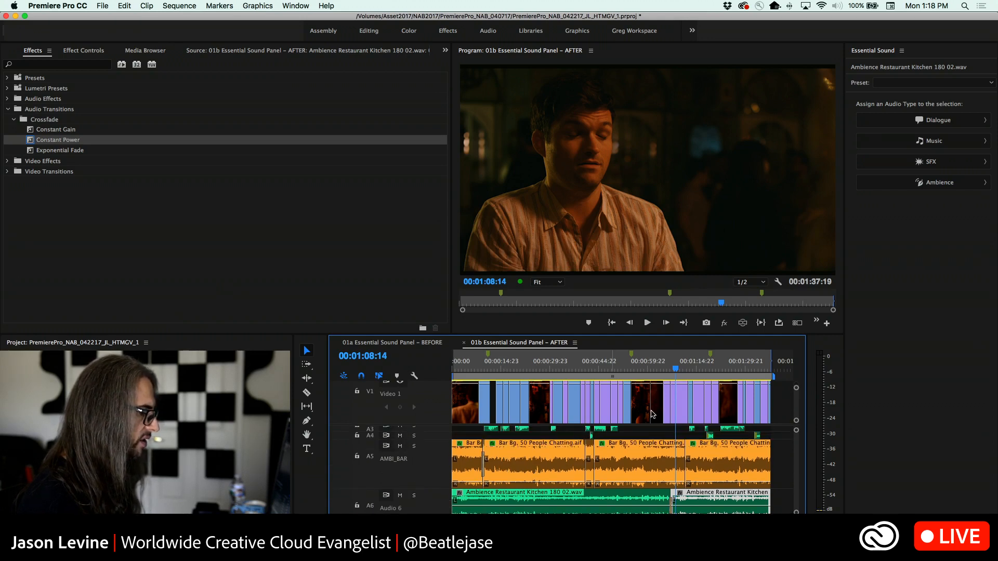
{"action": "left_click_drag", "start_coordinate": [677, 368], "coordinate": [355, 369]}
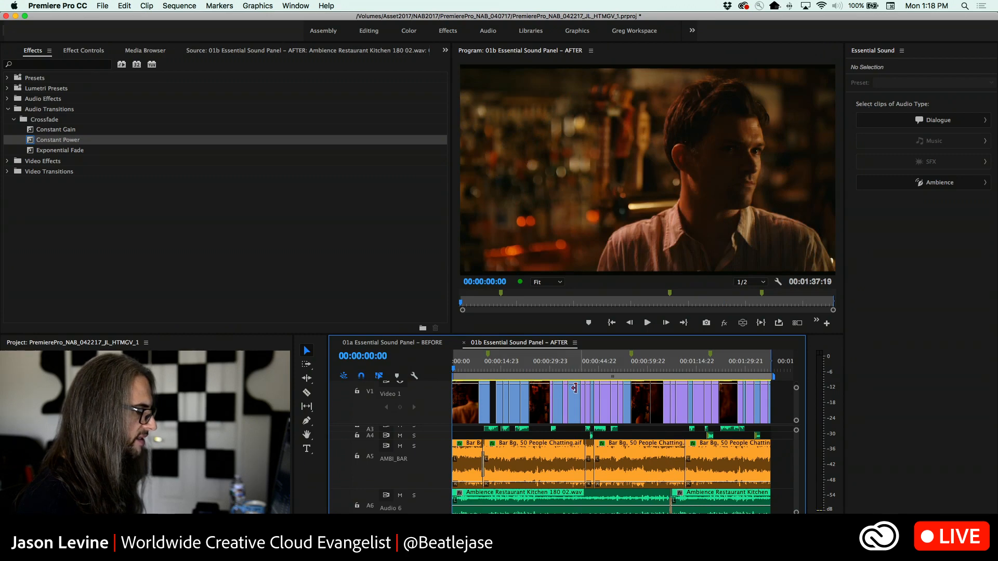
Save the project, and in the Audio Track Mixer set the A9 music track's automation mode to Off and unmute it
{"action": "scroll", "coordinate": [554, 469], "scroll_direction": "up", "scroll_amount": 2}
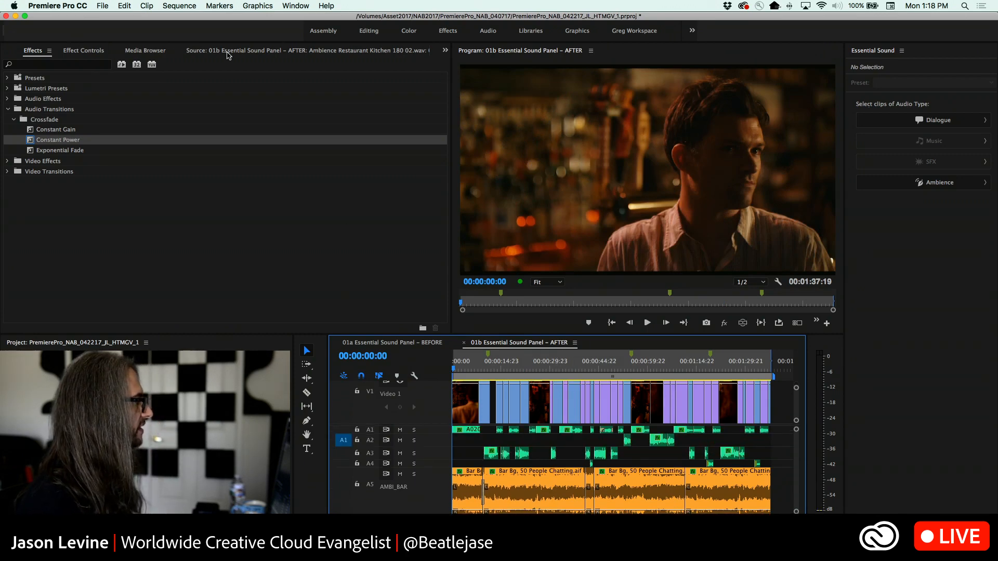
{"action": "left_click", "coordinate": [443, 51]}
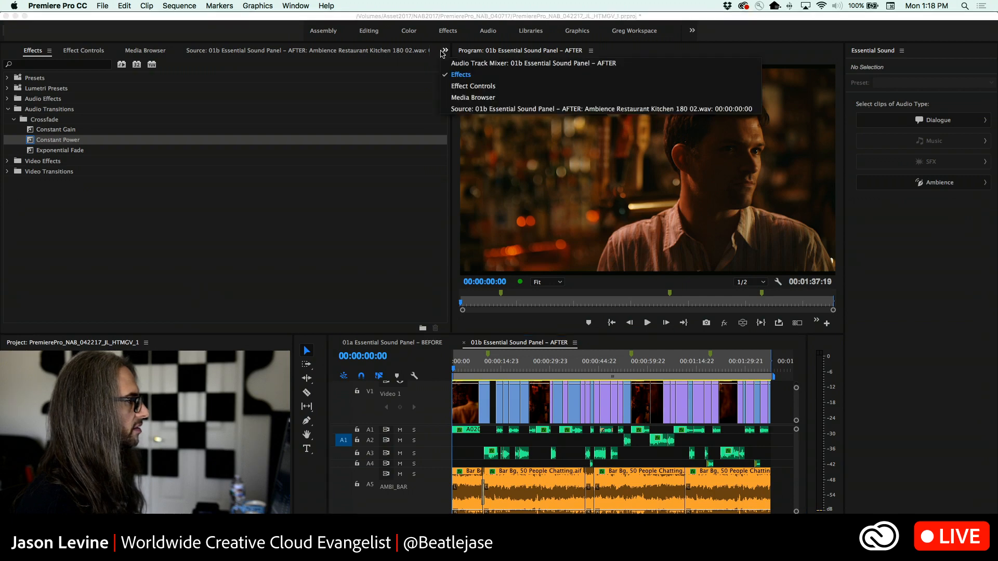
{"action": "left_click", "coordinate": [484, 65]}
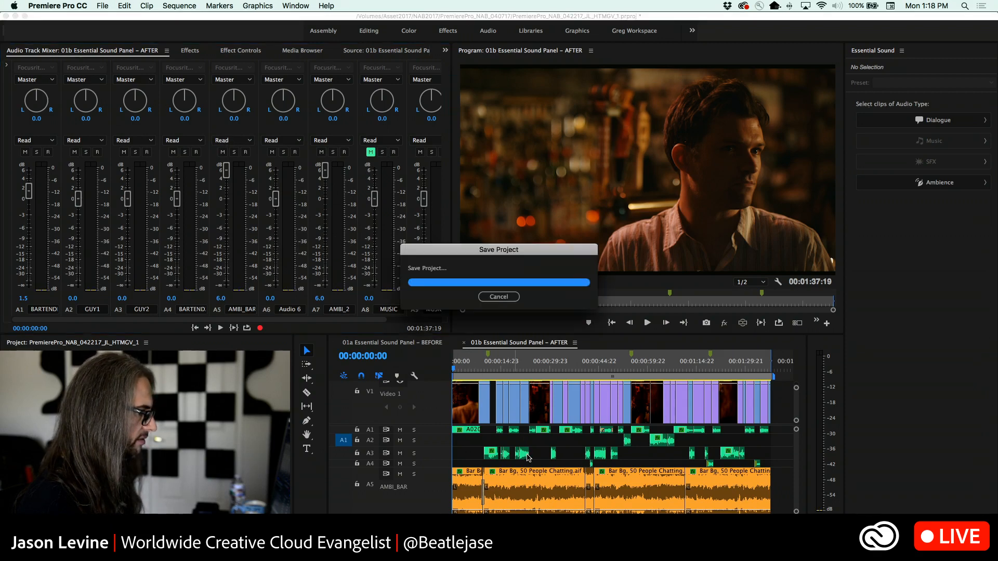
{"action": "scroll", "coordinate": [529, 457], "scroll_direction": "down", "scroll_amount": 5}
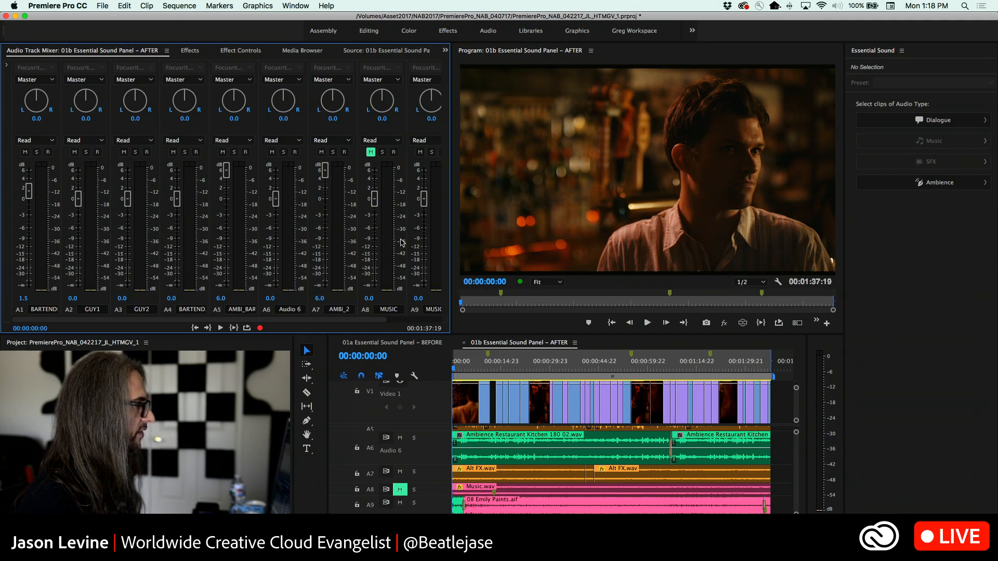
{"action": "left_click", "coordinate": [424, 140]}
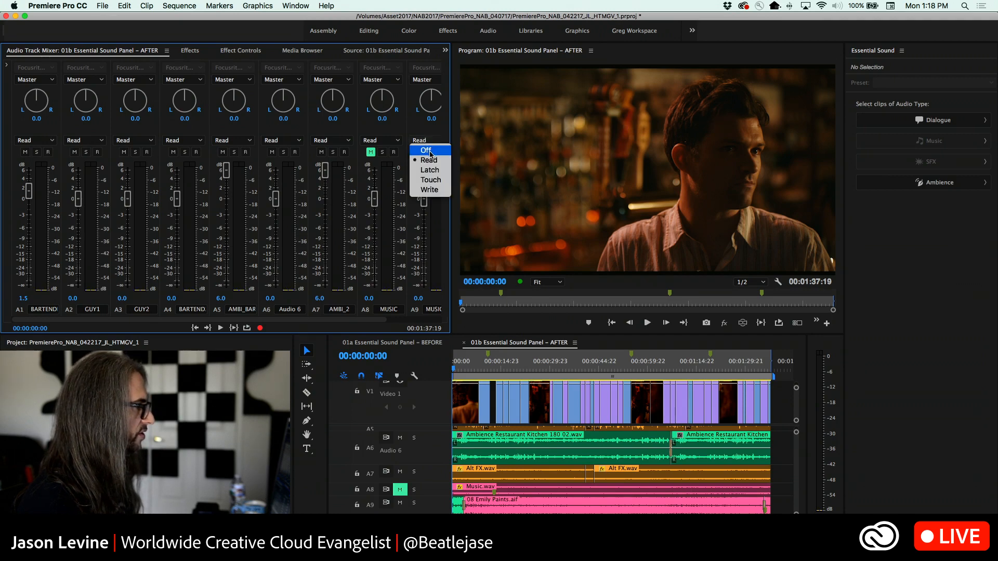
{"action": "left_click", "coordinate": [431, 153]}
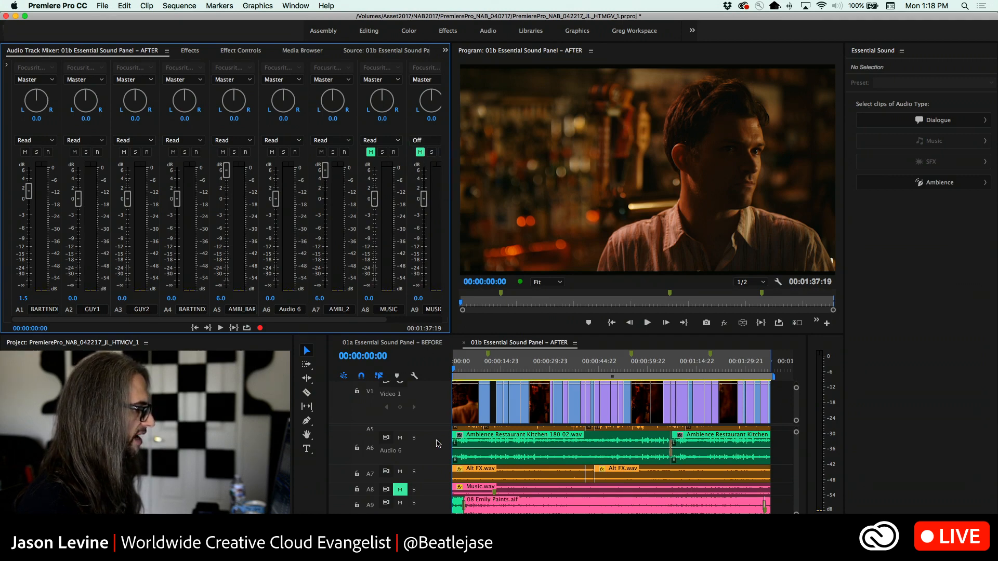
Play the sequence from the start and lower the AMBI_BAR and AMBI_2 track faders to about 0 dB each
{"action": "key", "text": "space"}
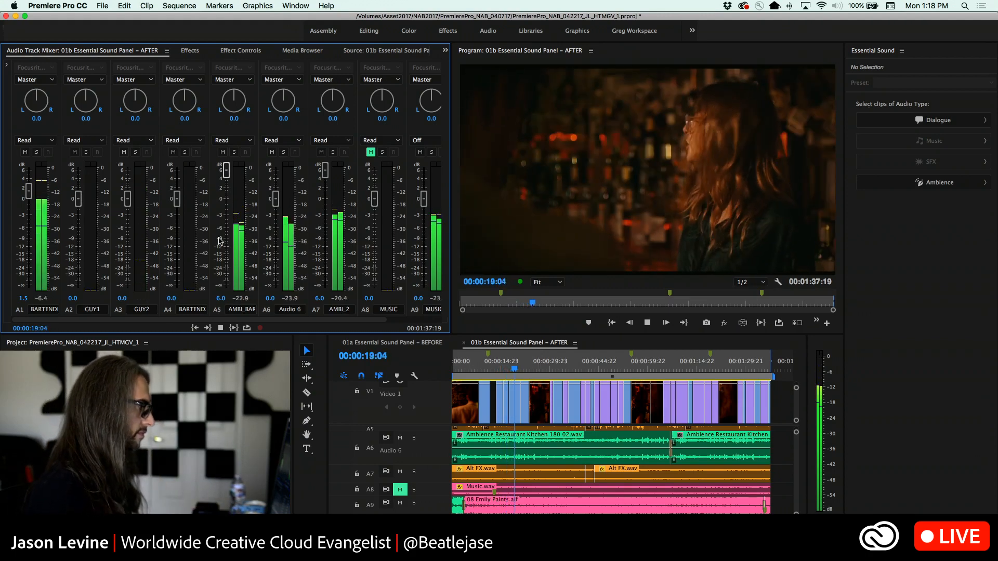
{"action": "left_click_drag", "start_coordinate": [227, 173], "coordinate": [225, 203]}
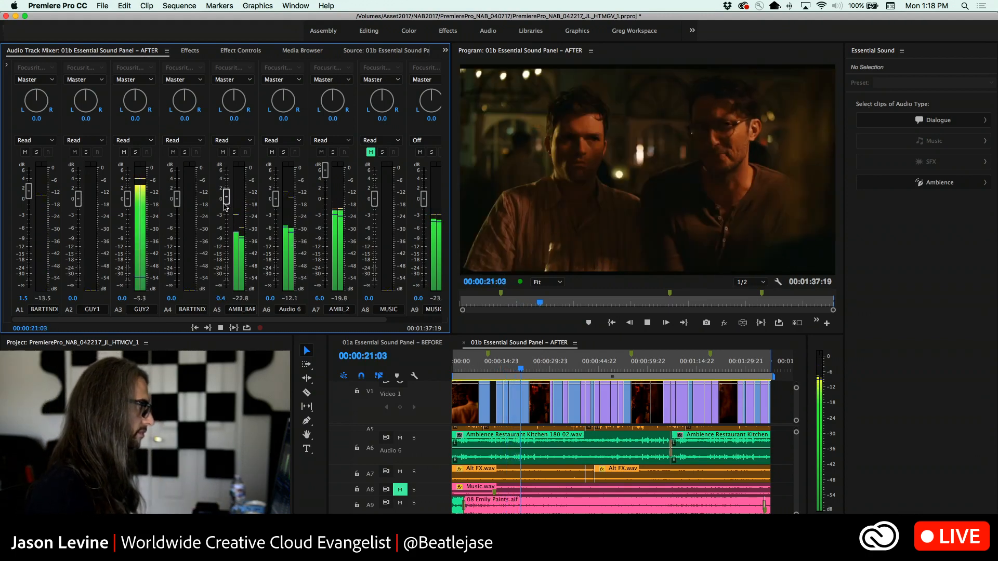
{"action": "left_click_drag", "start_coordinate": [324, 170], "coordinate": [322, 202]}
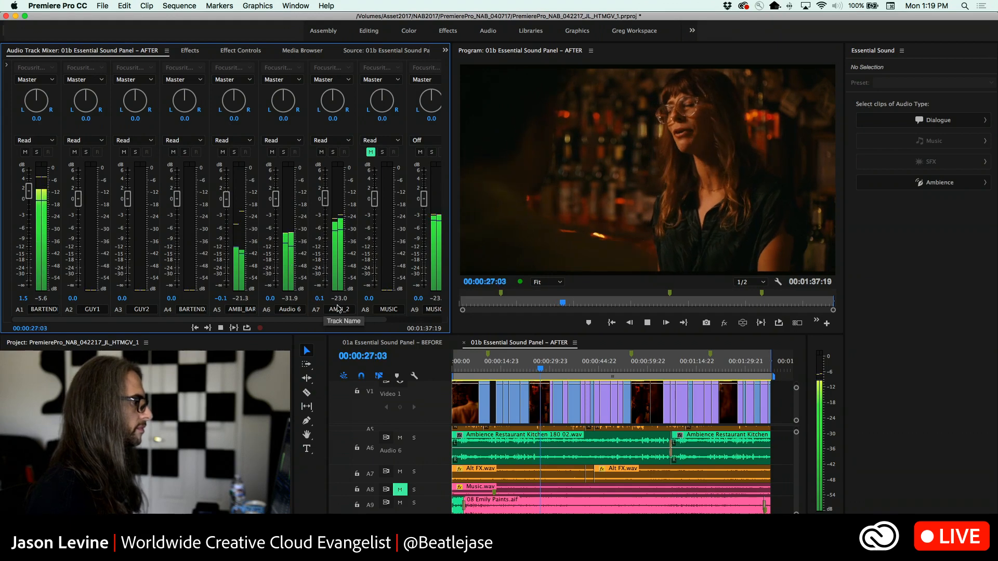
Select the clips on A5, A6 and A7, refine the selection to Ambience, and turn off Reverb on the last Bar Bg clip
{"action": "key", "text": "space"}
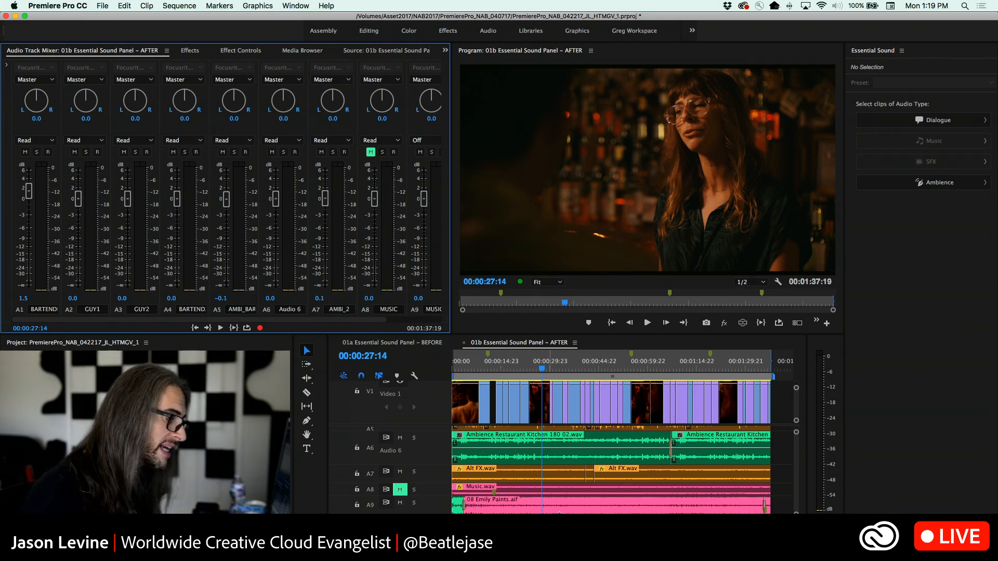
{"action": "scroll", "coordinate": [570, 462], "scroll_direction": "up", "scroll_amount": 1}
{"action": "scroll", "coordinate": [571, 461], "scroll_direction": "up", "scroll_amount": 5}
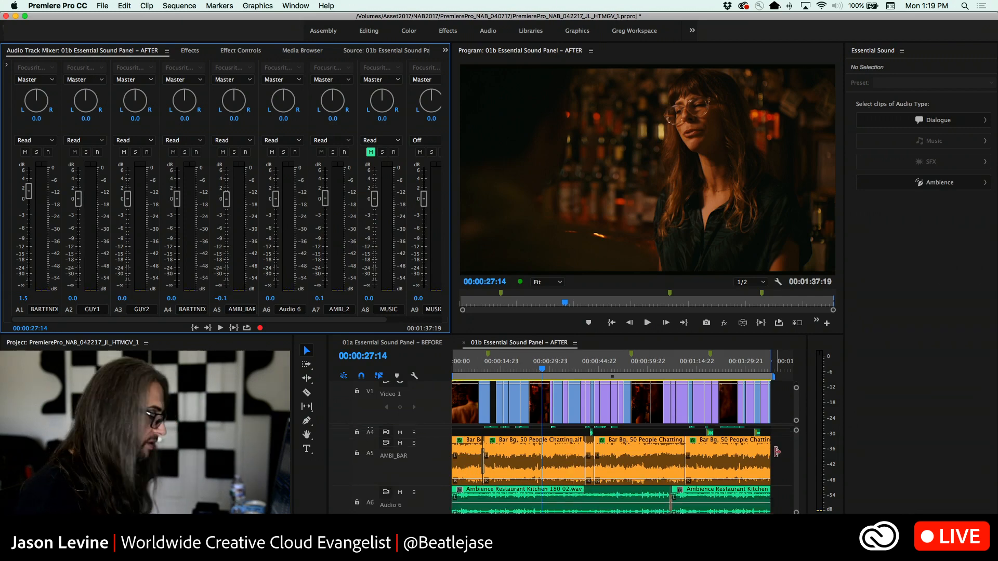
{"action": "scroll", "coordinate": [417, 464], "scroll_direction": "down", "scroll_amount": 5}
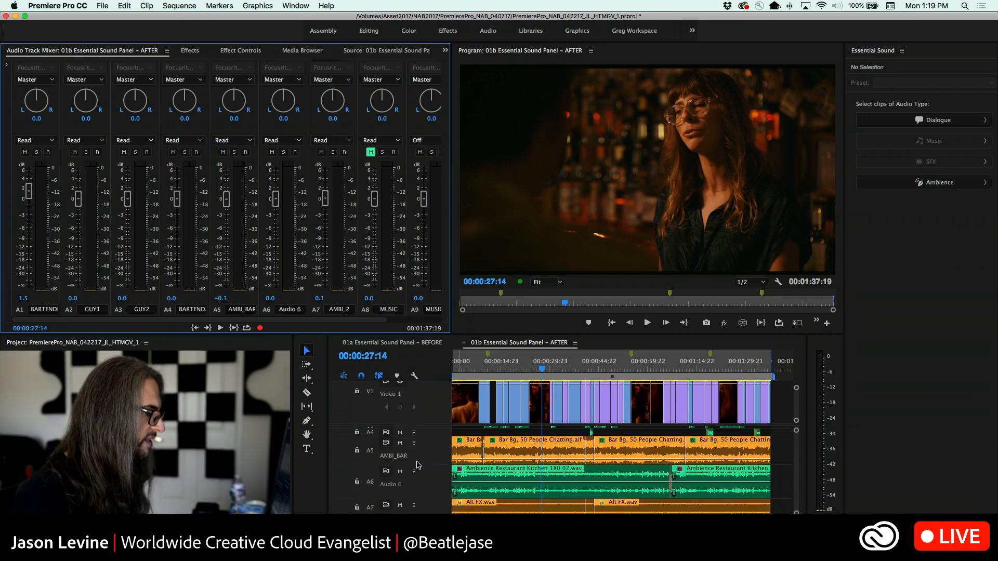
{"action": "scroll", "coordinate": [421, 475], "scroll_direction": "down", "scroll_amount": 5}
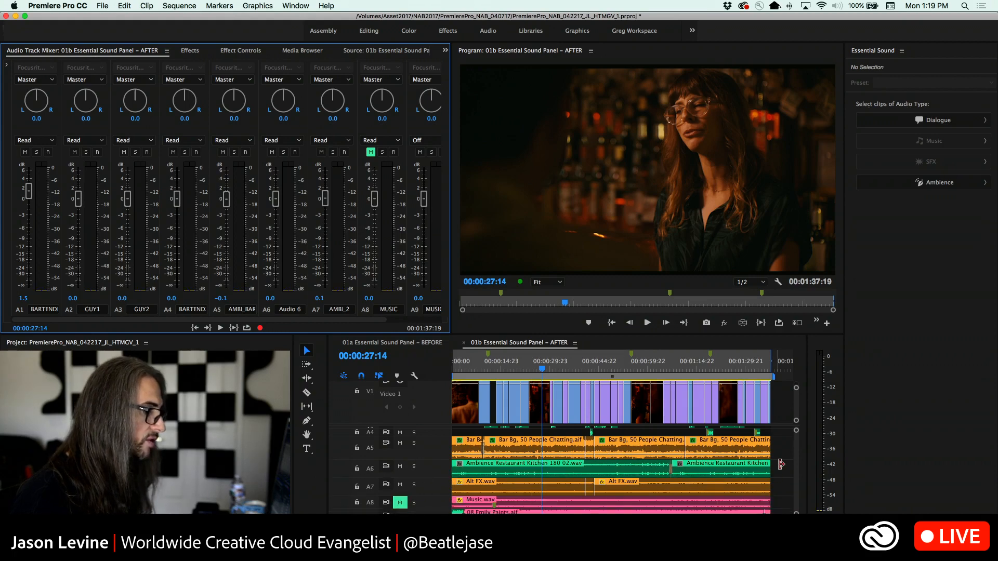
{"action": "left_click_drag", "start_coordinate": [780, 445], "coordinate": [447, 490]}
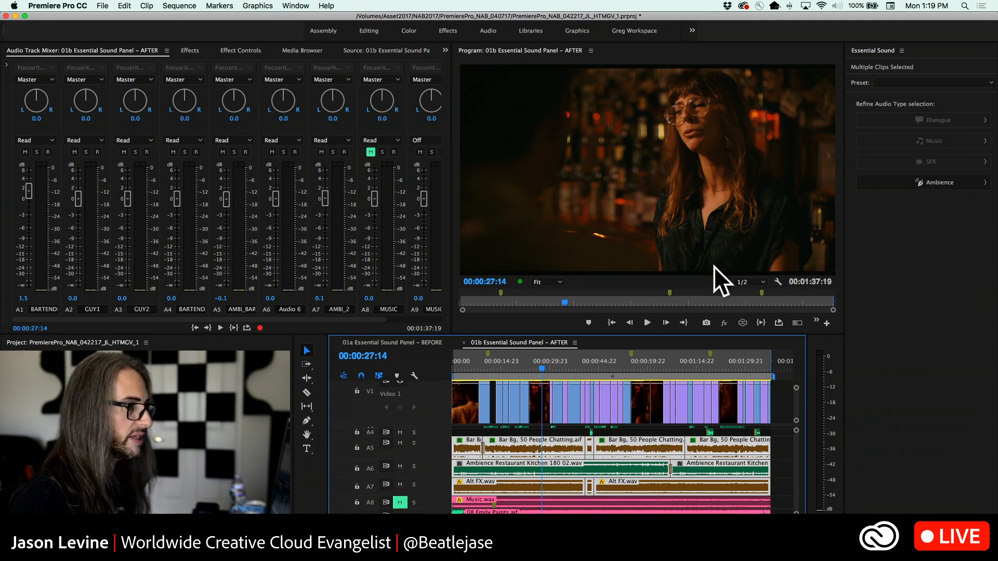
{"action": "left_click", "coordinate": [956, 185]}
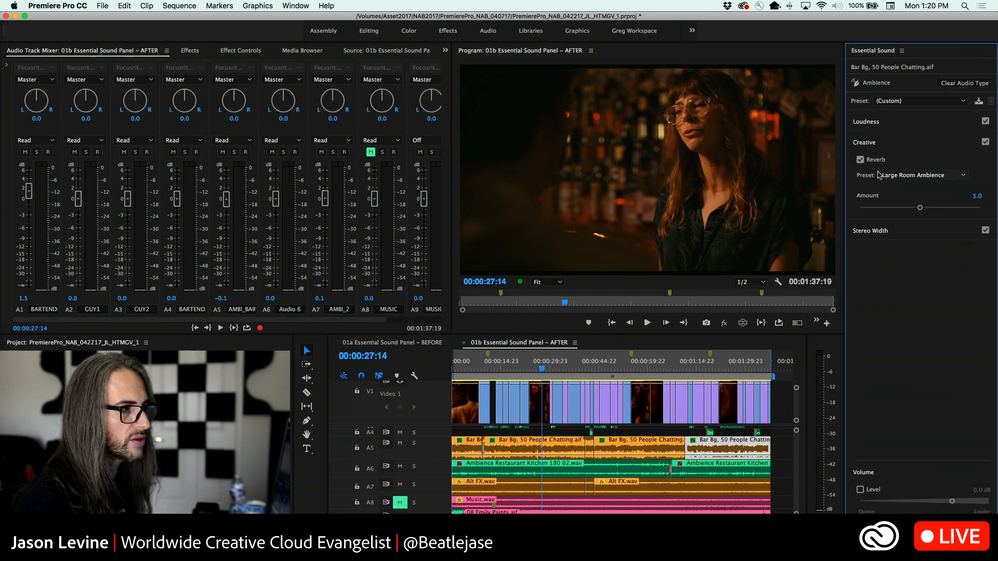
{"action": "left_click", "coordinate": [860, 159]}
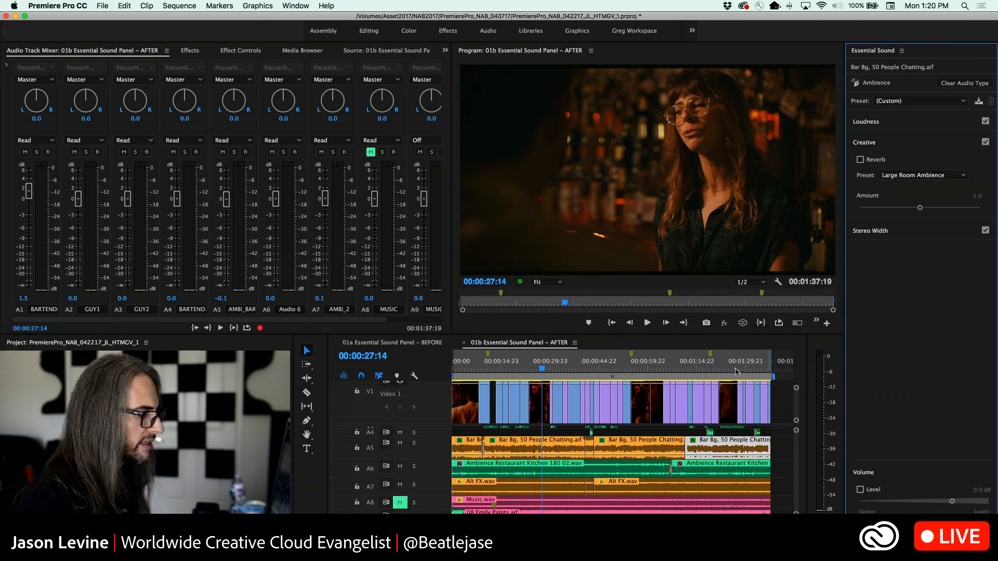
Assign the Ambience audio type to each of the remaining Bar Bg, 50 People Chatting clips on A5
{"action": "left_click", "coordinate": [468, 450]}
{"action": "left_click", "coordinate": [503, 447]}
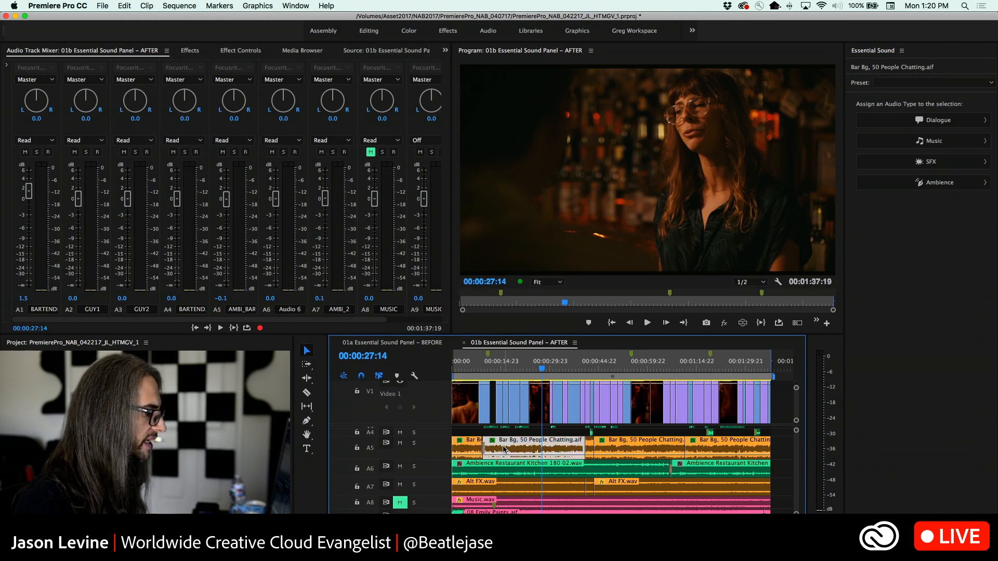
{"action": "left_click", "coordinate": [476, 448]}
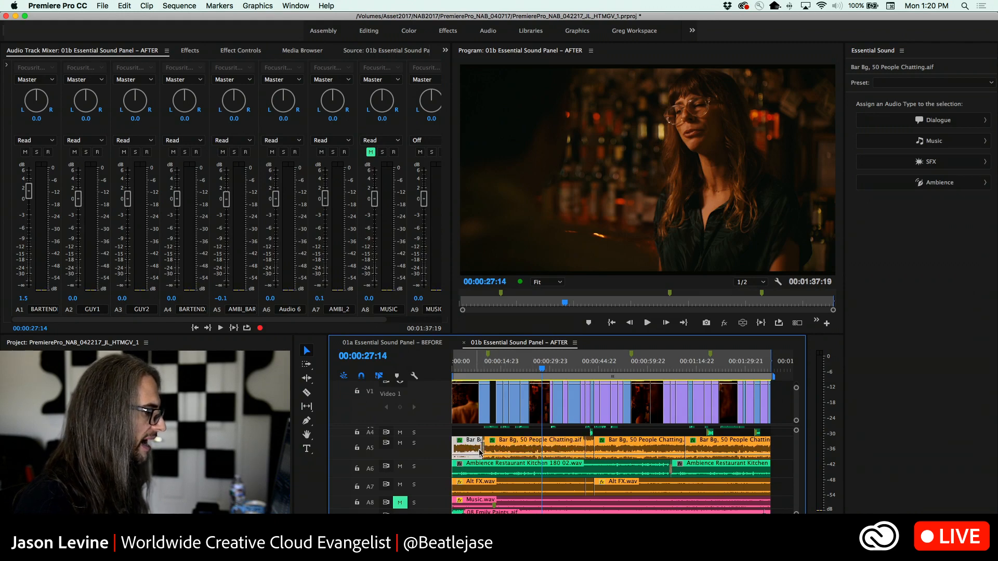
{"action": "left_click", "coordinate": [888, 181]}
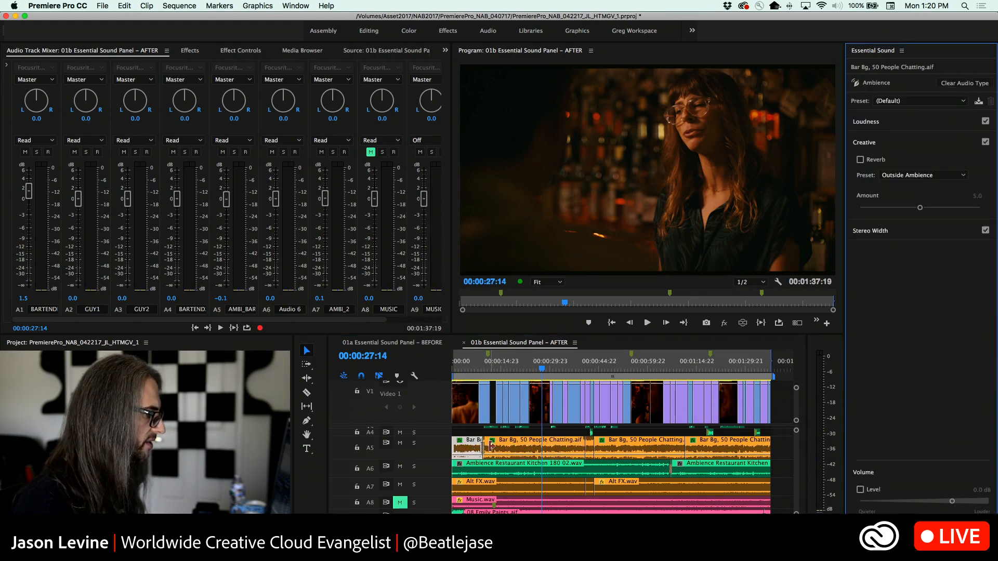
{"action": "left_click", "coordinate": [493, 448]}
{"action": "left_click", "coordinate": [924, 187]}
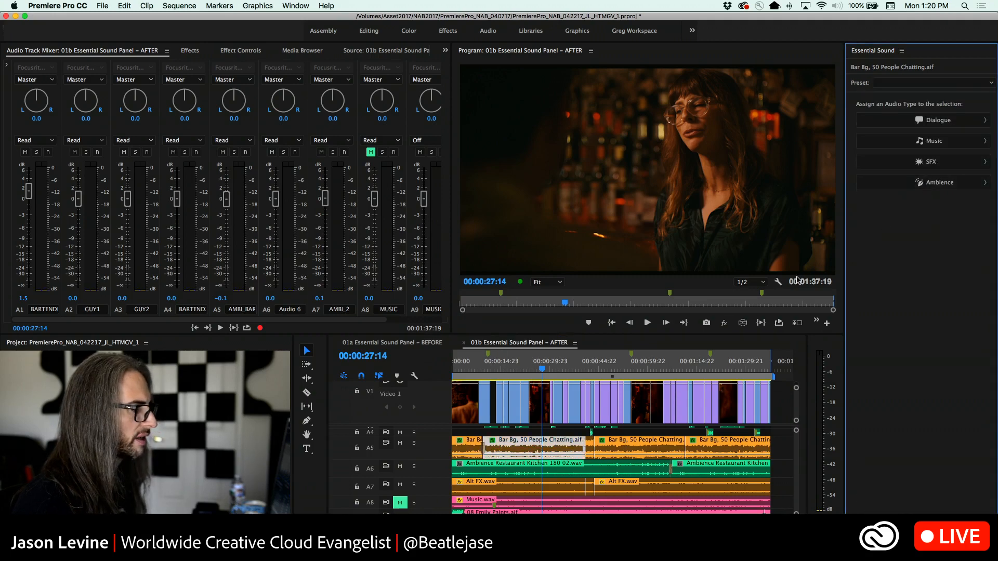
{"action": "left_click", "coordinate": [589, 448]}
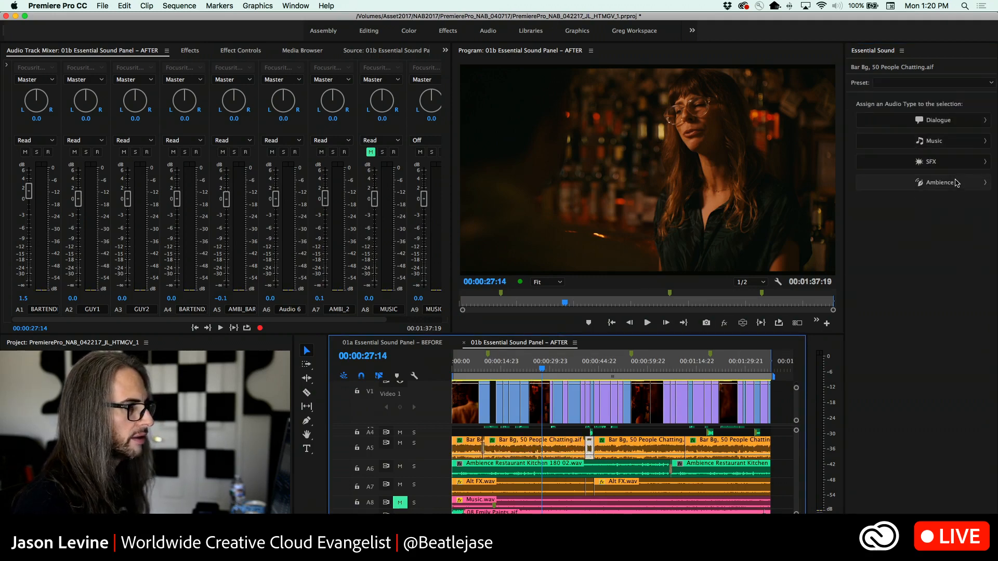
{"action": "left_click", "coordinate": [915, 183]}
{"action": "left_click", "coordinate": [637, 453]}
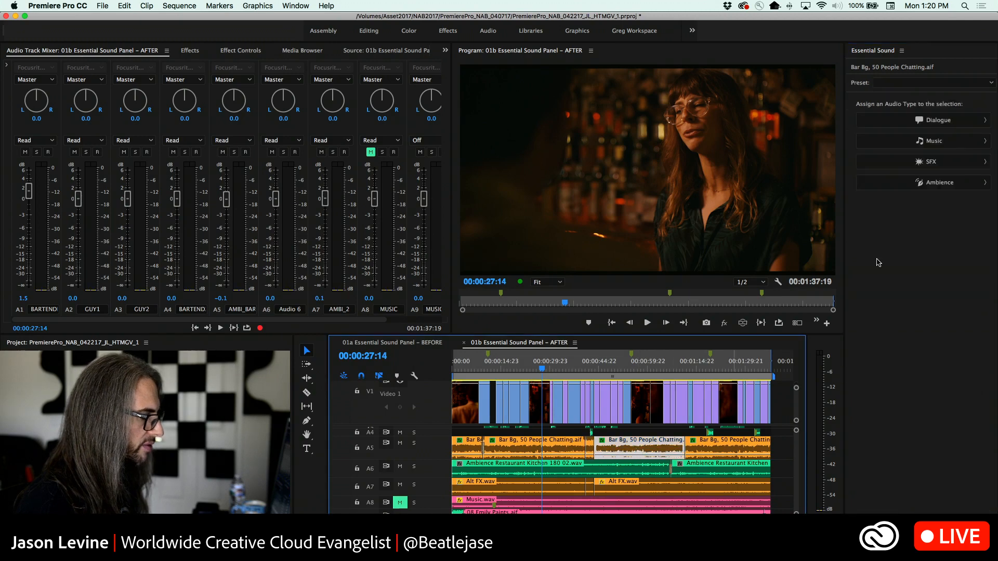
{"action": "left_click", "coordinate": [959, 182]}
{"action": "left_click", "coordinate": [732, 451]}
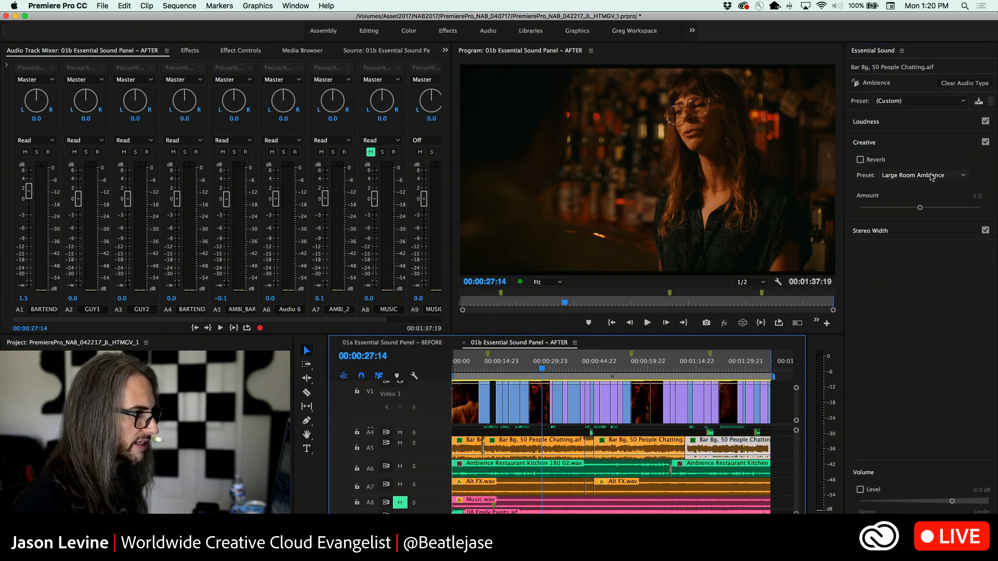
Assign the Ambience audio type to the restaurant kitchen clips on A6 and the Alt FX clips on A7
{"action": "left_click", "coordinate": [738, 472]}
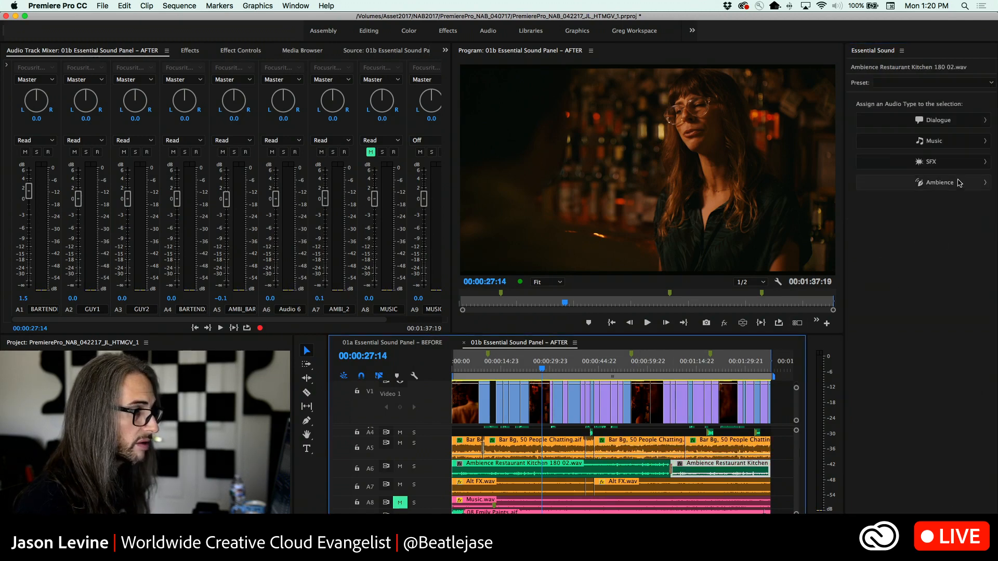
{"action": "left_click", "coordinate": [959, 183]}
{"action": "left_click", "coordinate": [606, 477]}
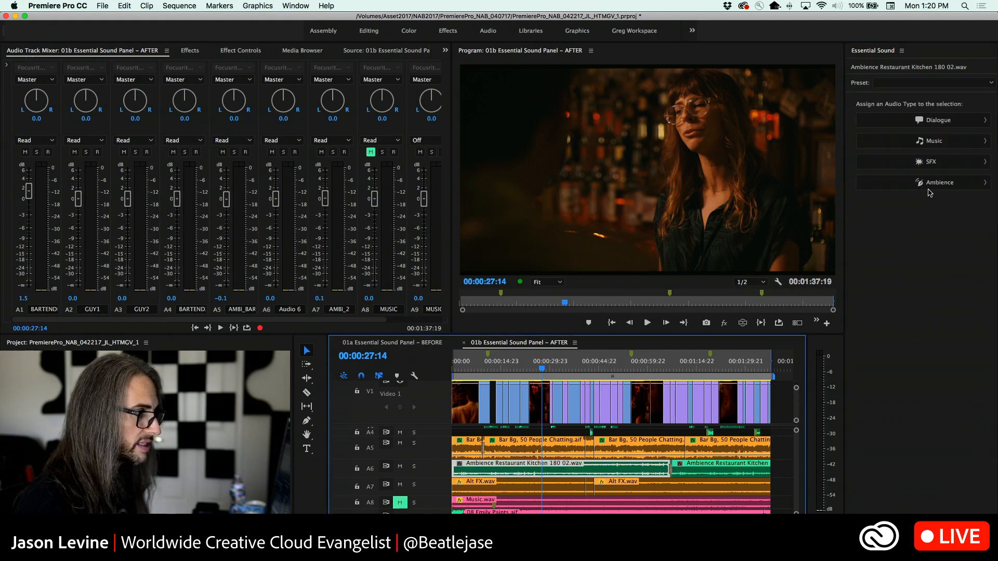
{"action": "left_click", "coordinate": [536, 486]}
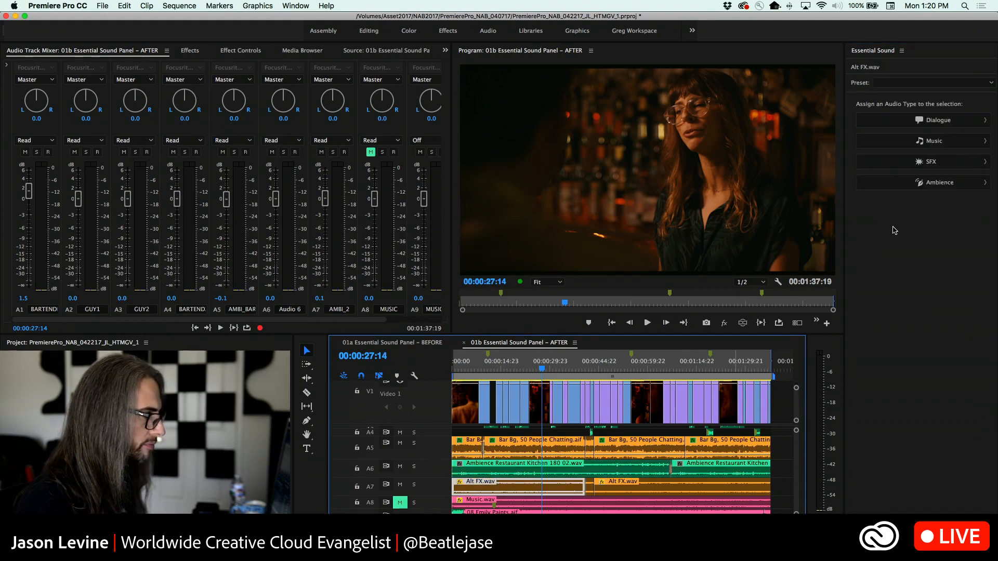
{"action": "left_click", "coordinate": [934, 179]}
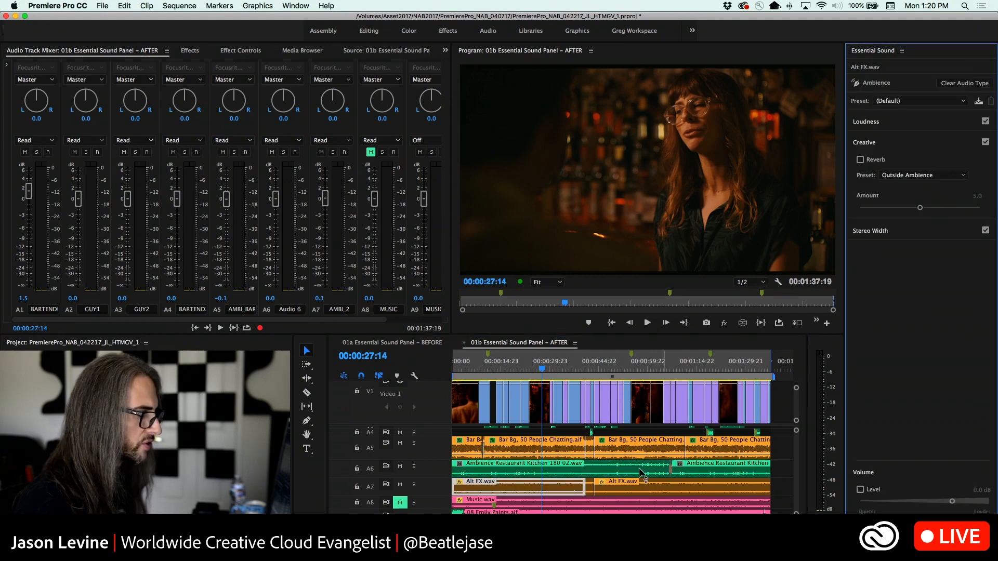
{"action": "left_click", "coordinate": [592, 487]}
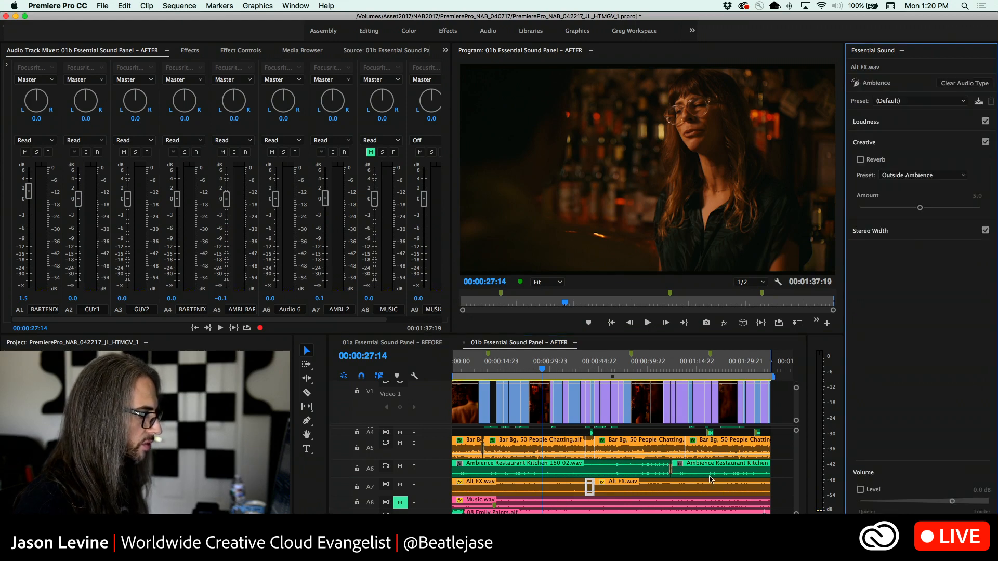
{"action": "left_click", "coordinate": [689, 481]}
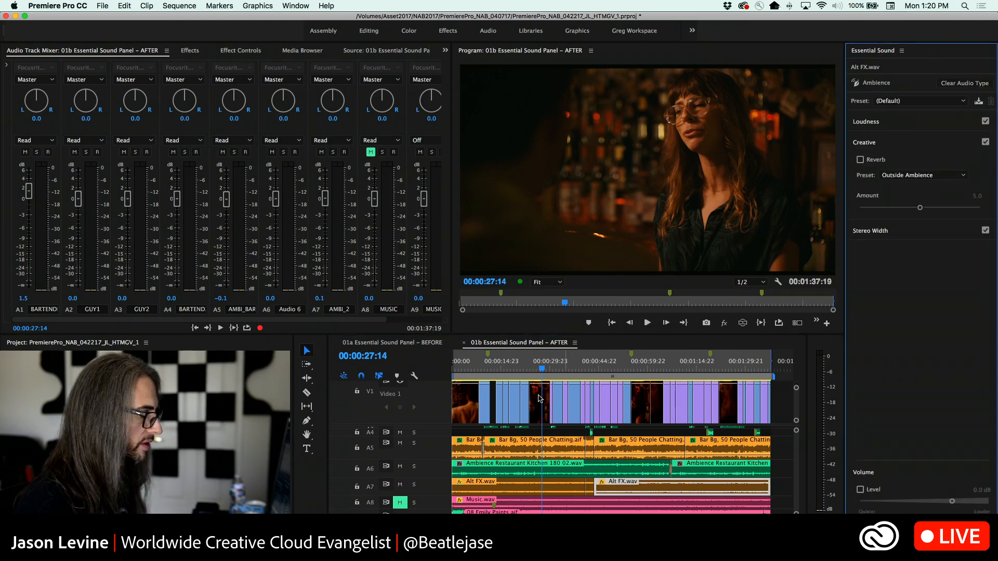
Select the second Bar Bg clip on A5, solo its track, and raise the AMBI_BAR fader to 6 dB
{"action": "left_click", "coordinate": [512, 450]}
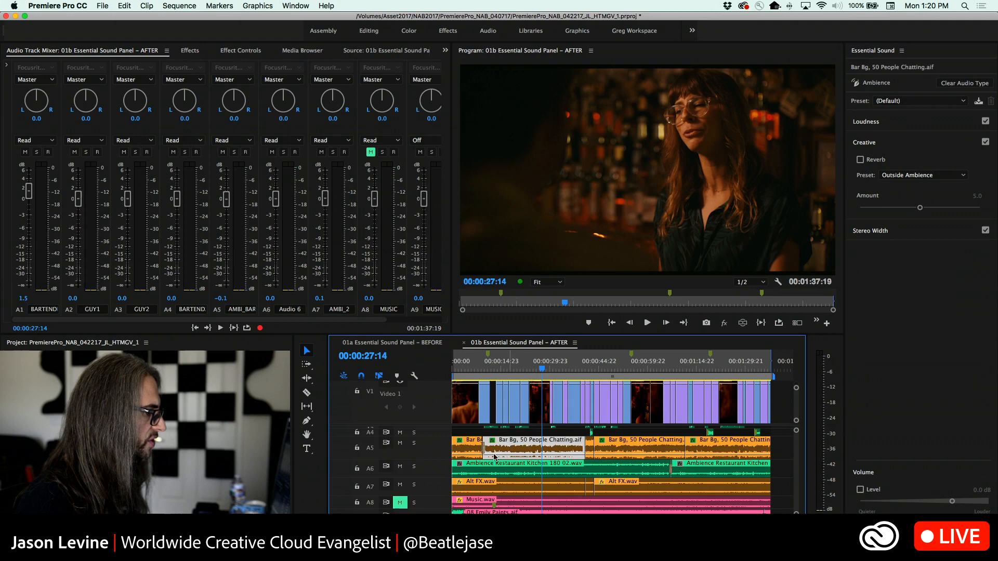
{"action": "left_click", "coordinate": [415, 444]}
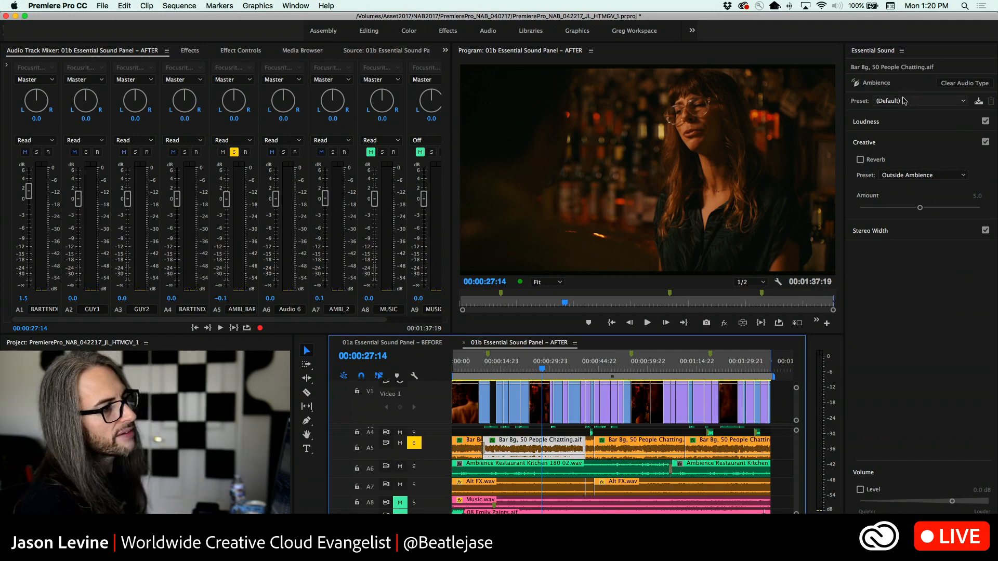
{"action": "left_click", "coordinate": [923, 101]}
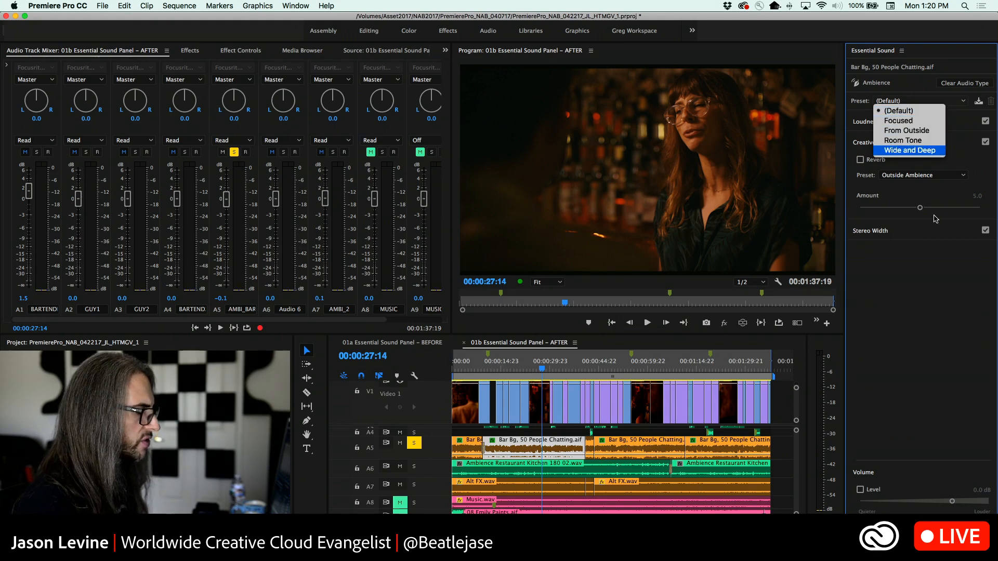
{"action": "left_click", "coordinate": [921, 351]}
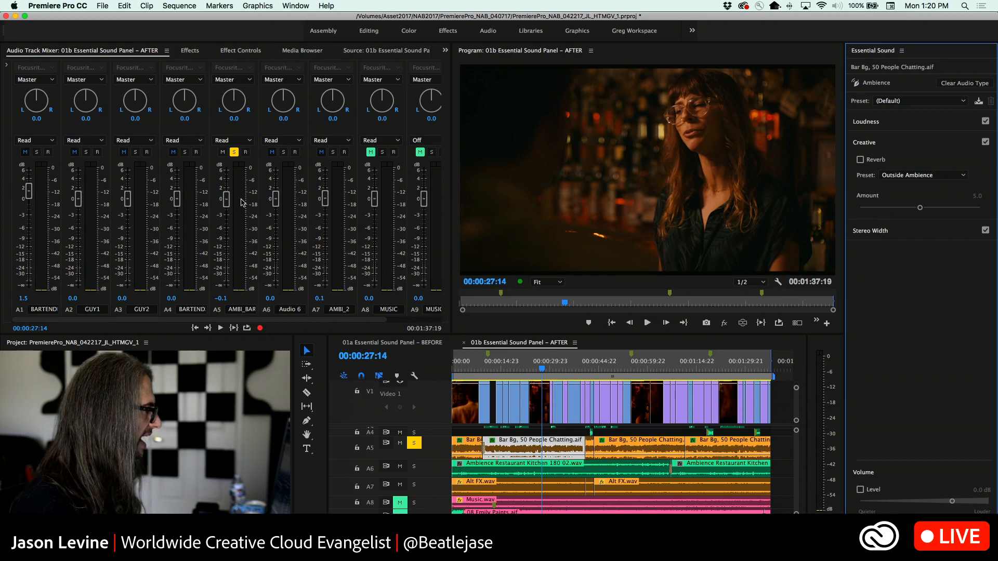
{"action": "left_click_drag", "start_coordinate": [226, 198], "coordinate": [232, 160]}
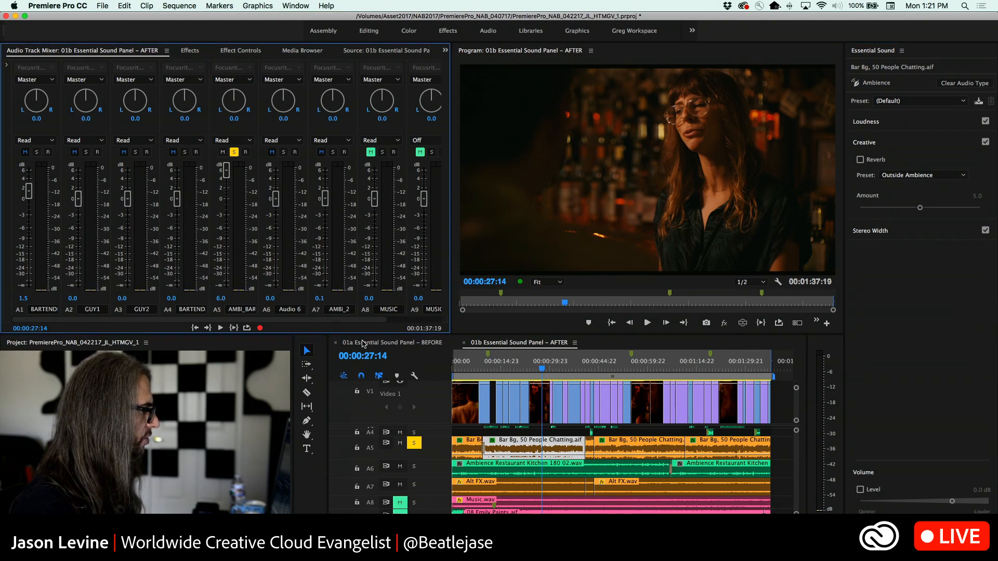
Listen to the soloed bar ambience on A5, replaying it from 00:00:11:00
{"action": "left_click", "coordinate": [497, 366]}
{"action": "key", "text": "space"}
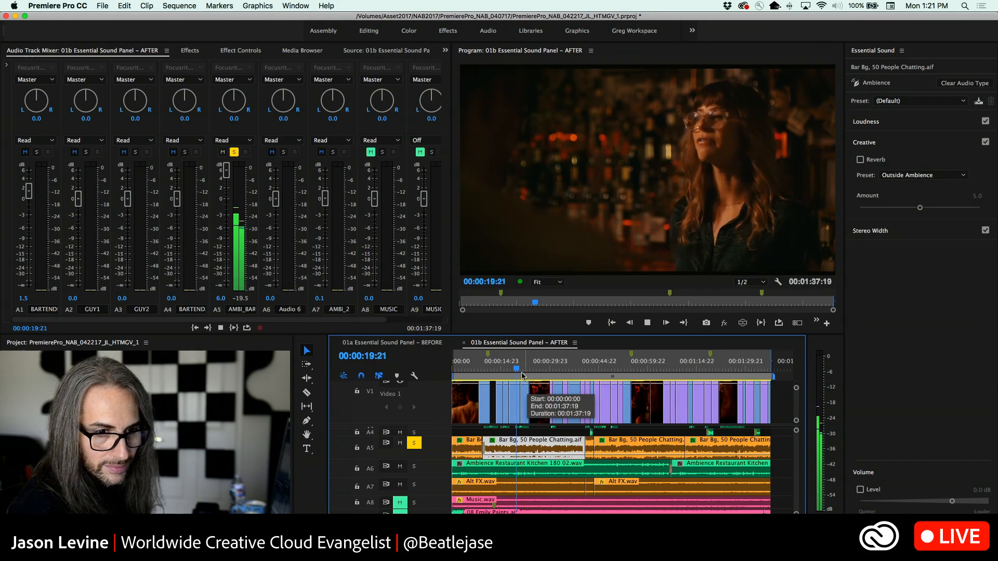
{"action": "key", "text": "space"}
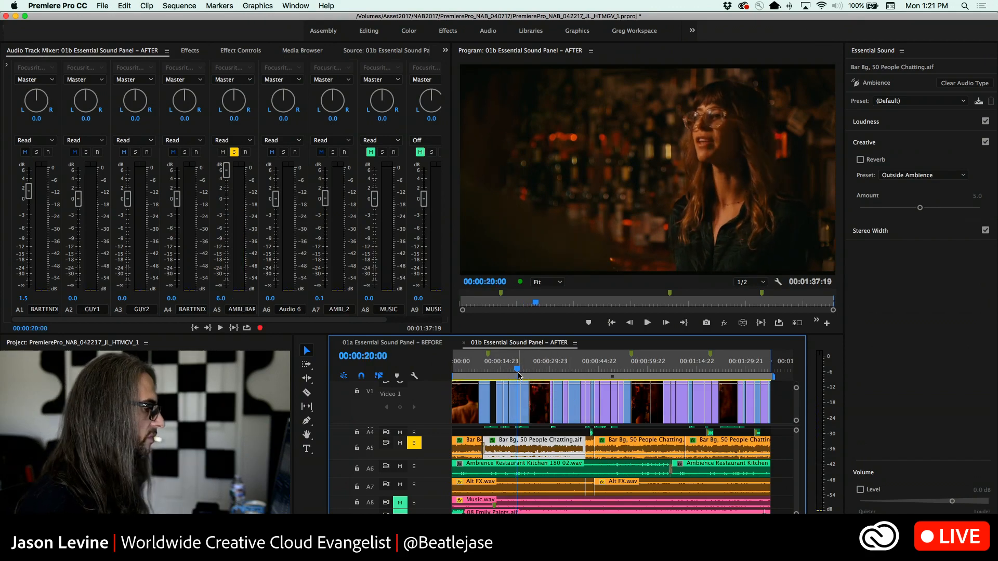
{"action": "left_click_drag", "start_coordinate": [518, 375], "coordinate": [489, 370]}
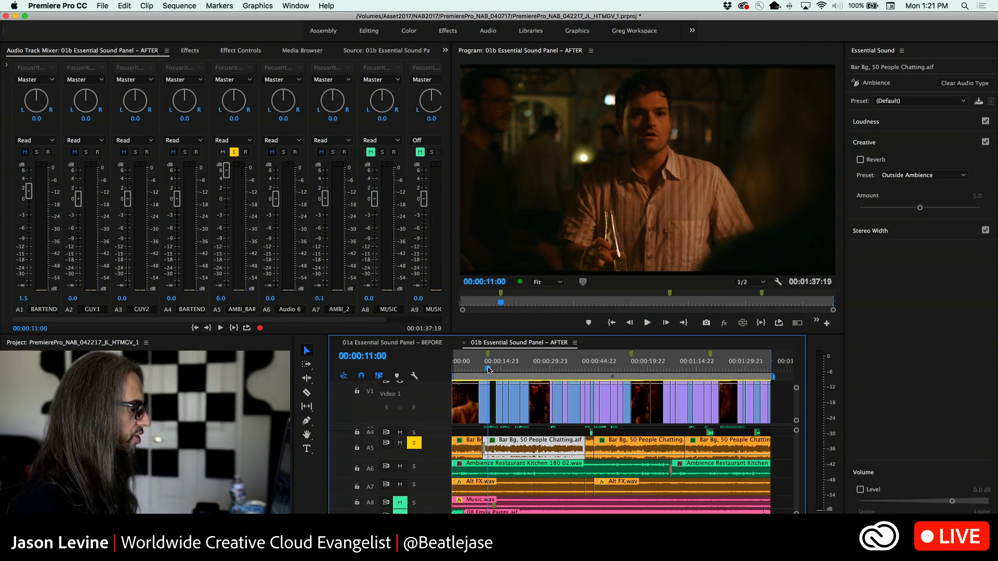
{"action": "key", "text": "space"}
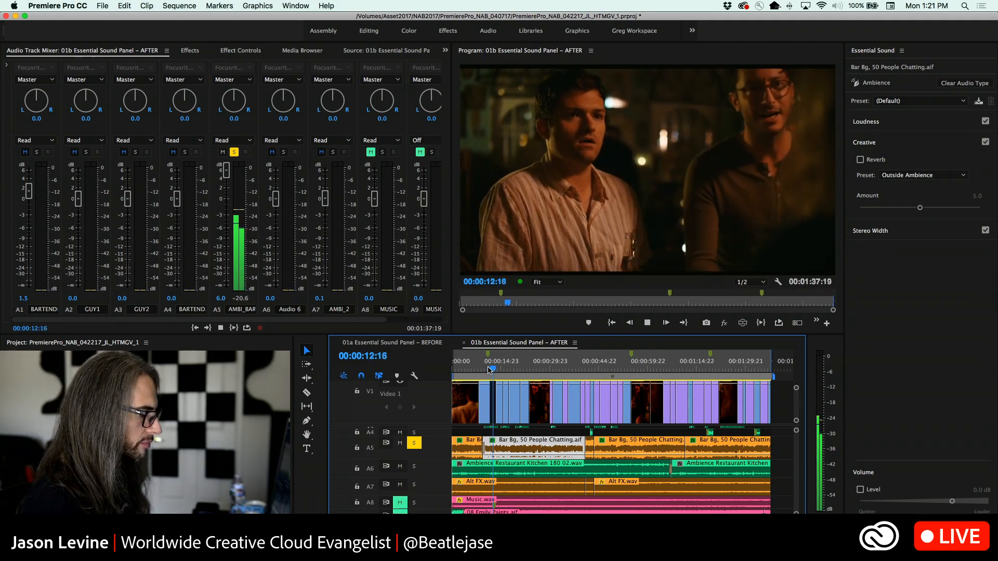
{"action": "key", "text": "space"}
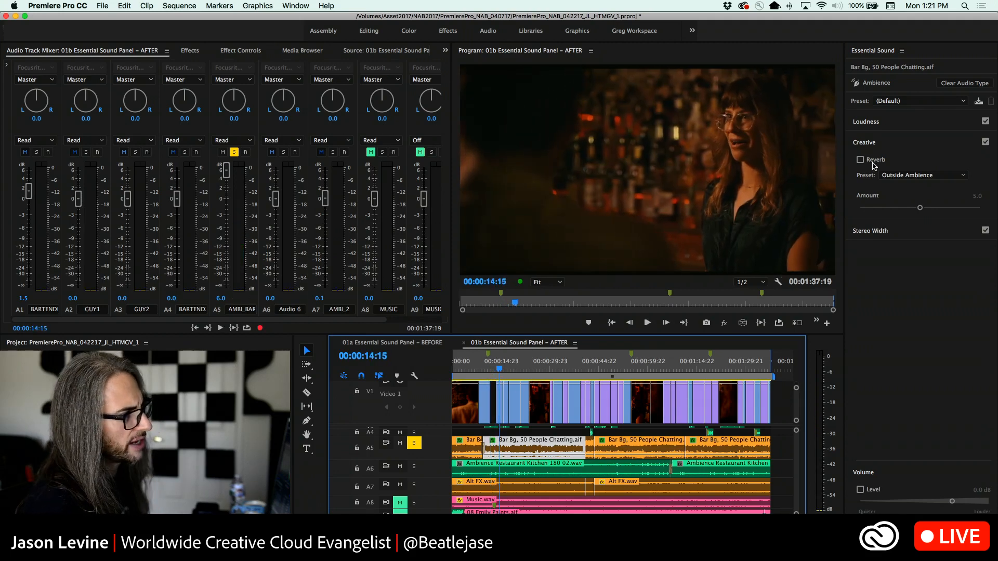
Apply the From Outside ambience preset to the selected Bar Bg clip and audition it in playback
{"action": "left_click", "coordinate": [914, 102]}
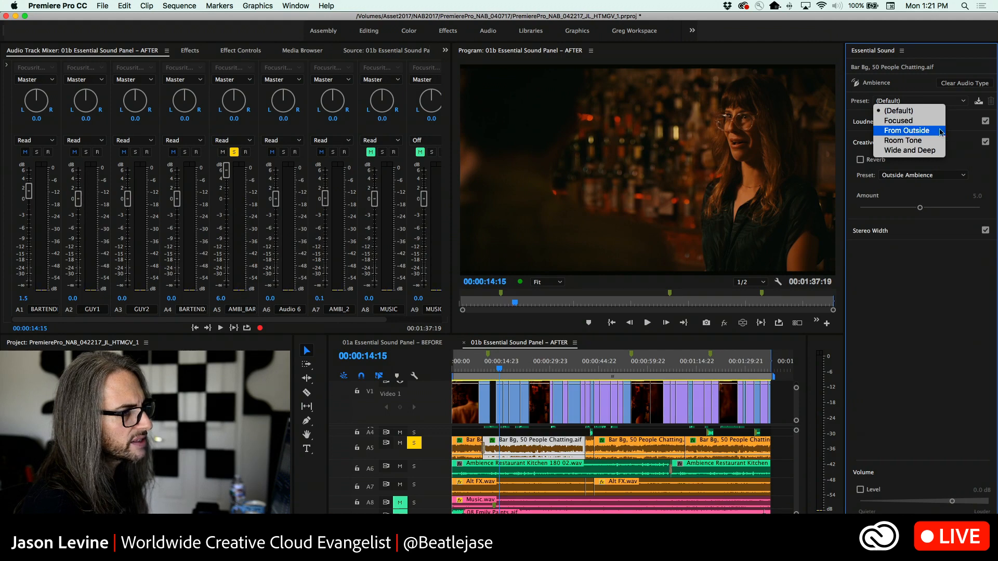
{"action": "left_click", "coordinate": [920, 131]}
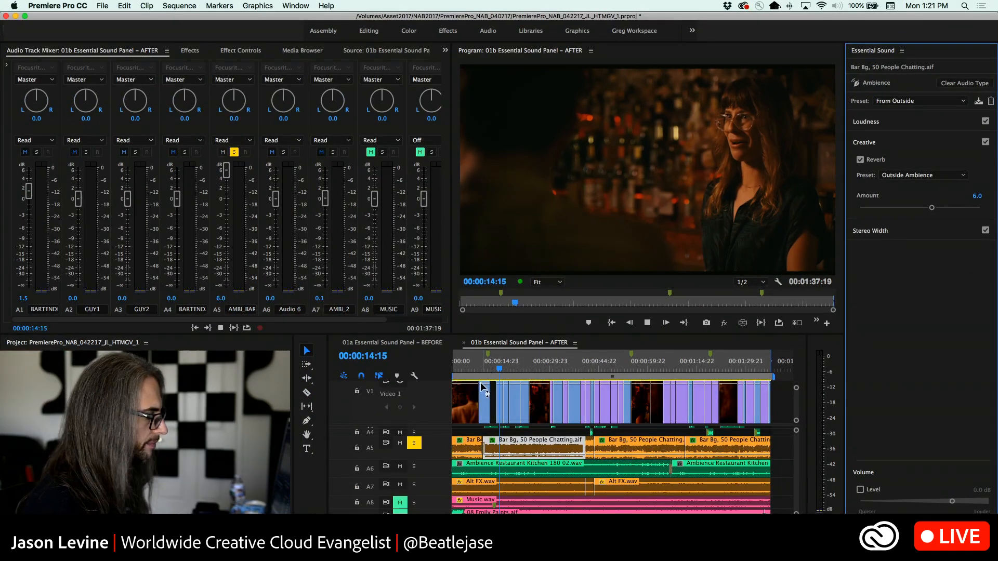
{"action": "key", "text": "space"}
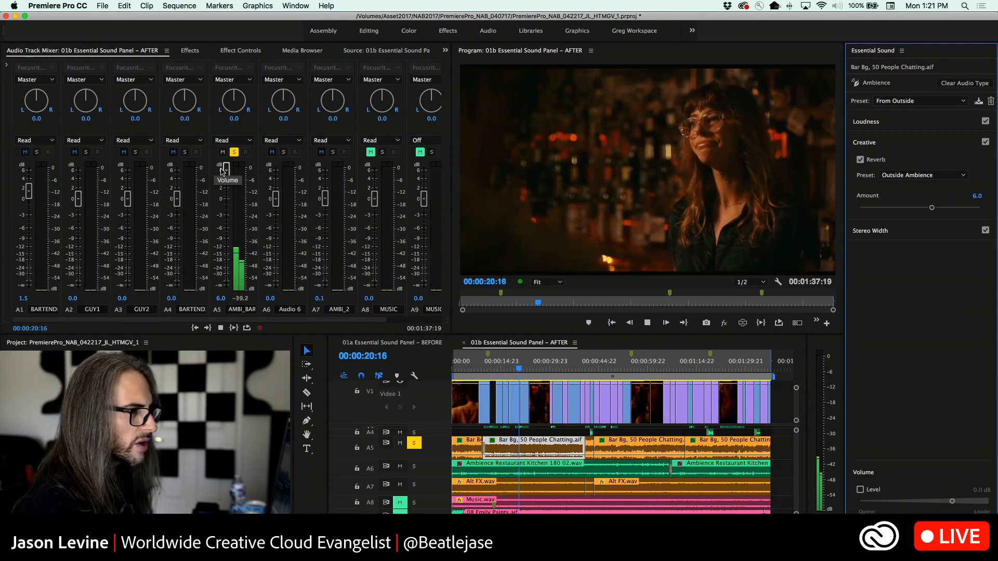
{"action": "key", "text": "space"}
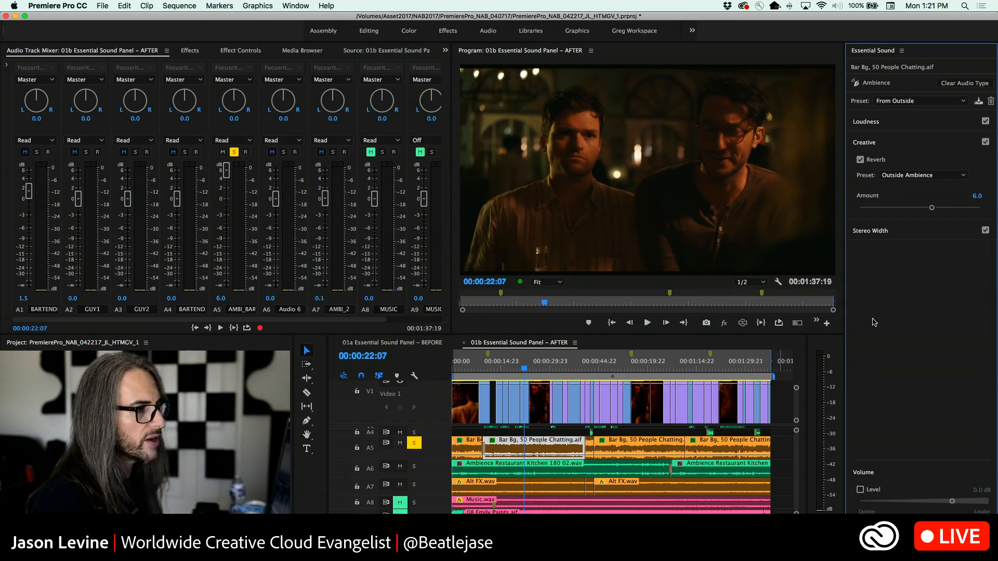
Reset the Bar Bg clip's ambience preset to (Default), then enable its reverb with the Large Room Ambience preset
{"action": "left_click", "coordinate": [919, 101]}
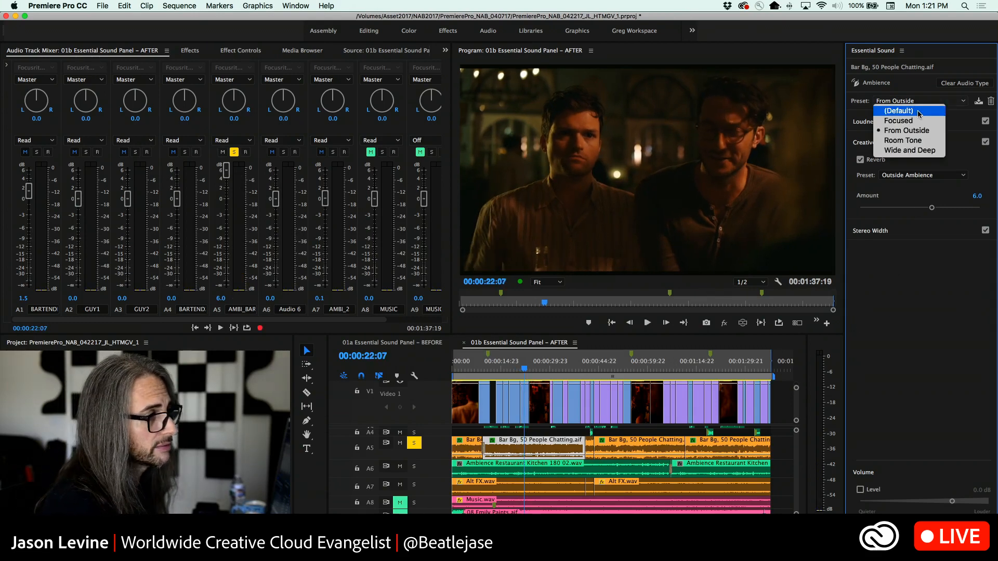
{"action": "left_click", "coordinate": [918, 108]}
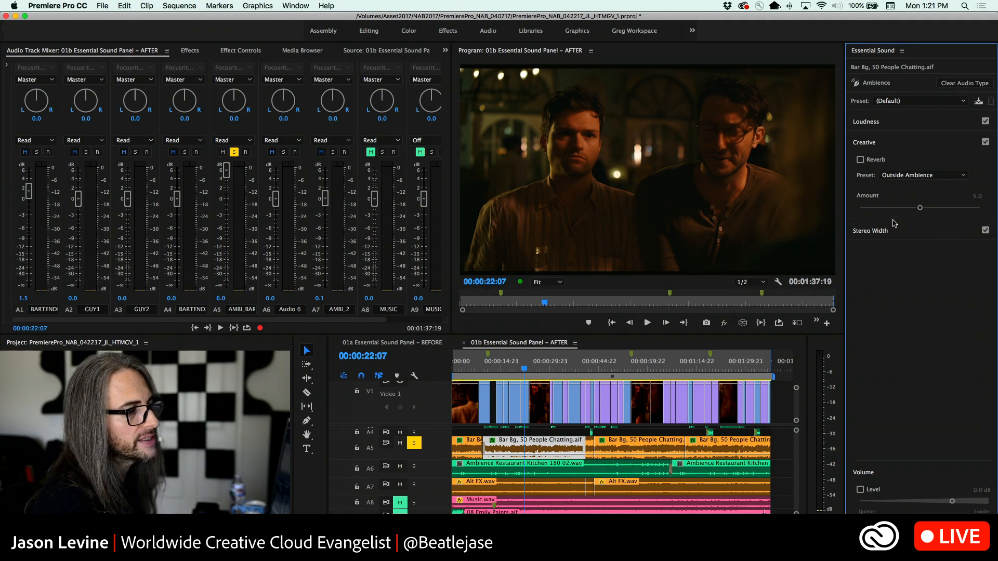
{"action": "left_click", "coordinate": [913, 231]}
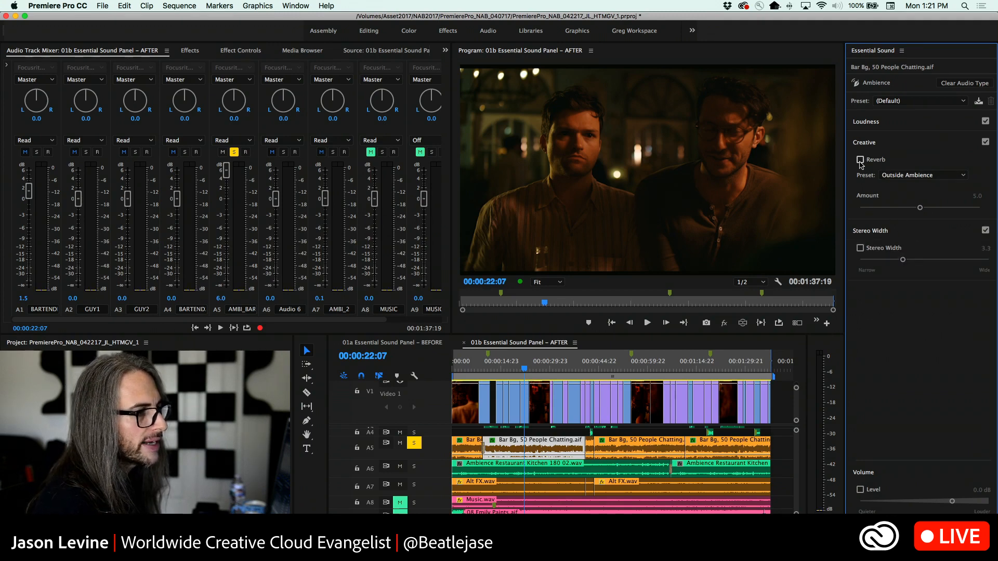
{"action": "left_click", "coordinate": [860, 160]}
{"action": "left_click", "coordinate": [928, 176]}
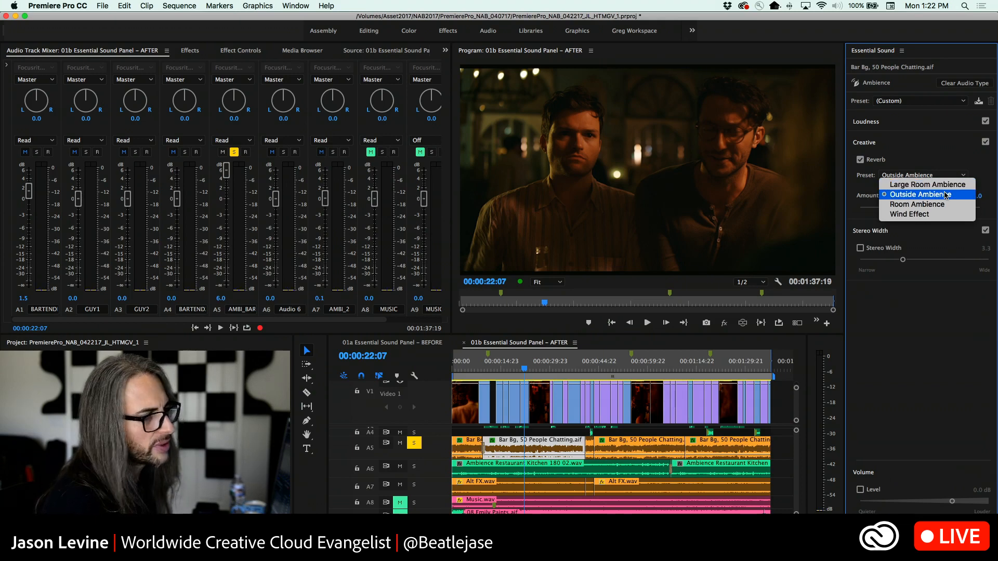
{"action": "left_click", "coordinate": [939, 186]}
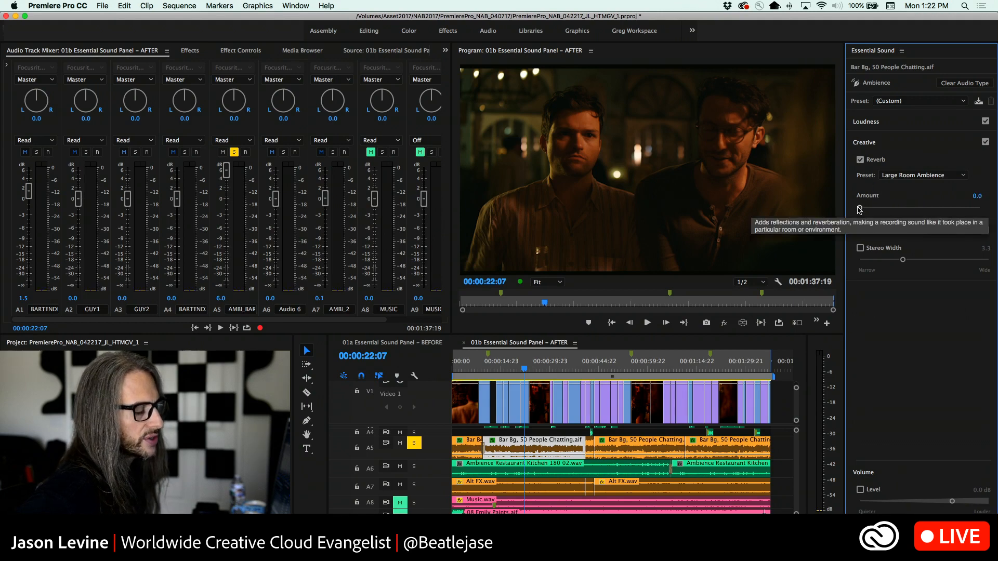
Enable the clip's volume level at 3.0 dB and raise the reverb amount to 5.4 while playing from 00:00:13:21
{"action": "left_click_drag", "start_coordinate": [524, 369], "coordinate": [497, 370]}
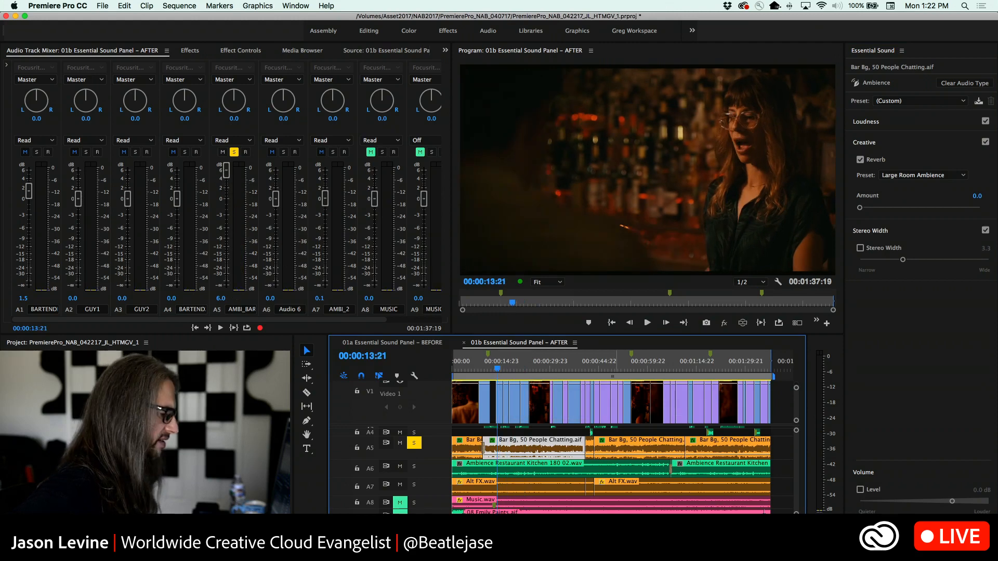
{"action": "left_click", "coordinate": [860, 490]}
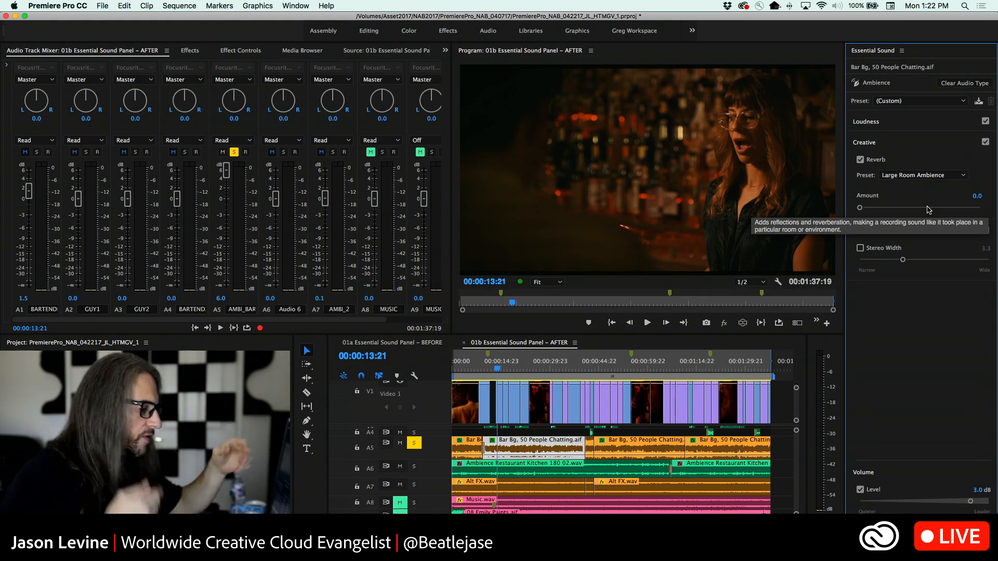
{"action": "key", "text": "space"}
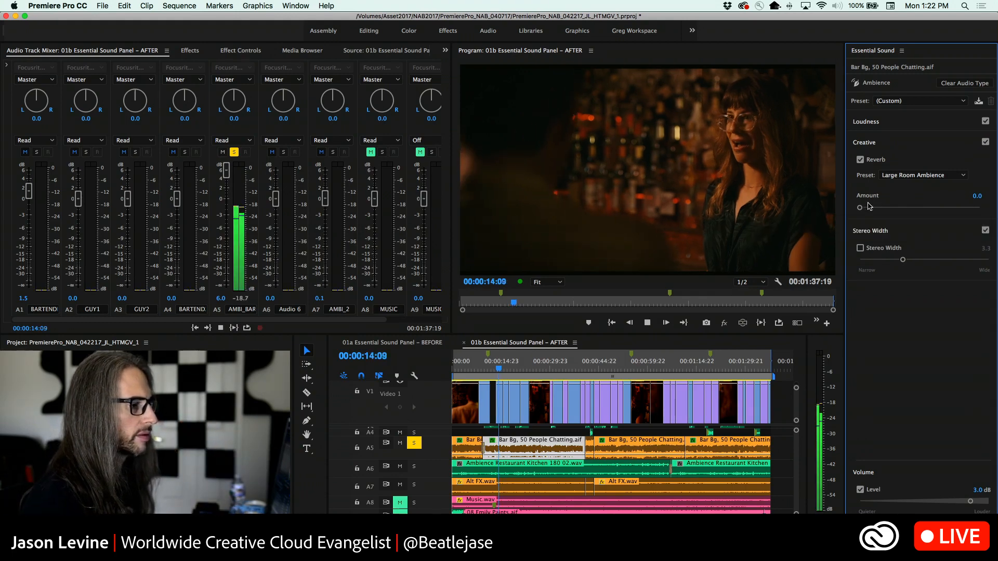
{"action": "left_click", "coordinate": [879, 208]}
{"action": "left_click_drag", "start_coordinate": [880, 211], "coordinate": [924, 209]}
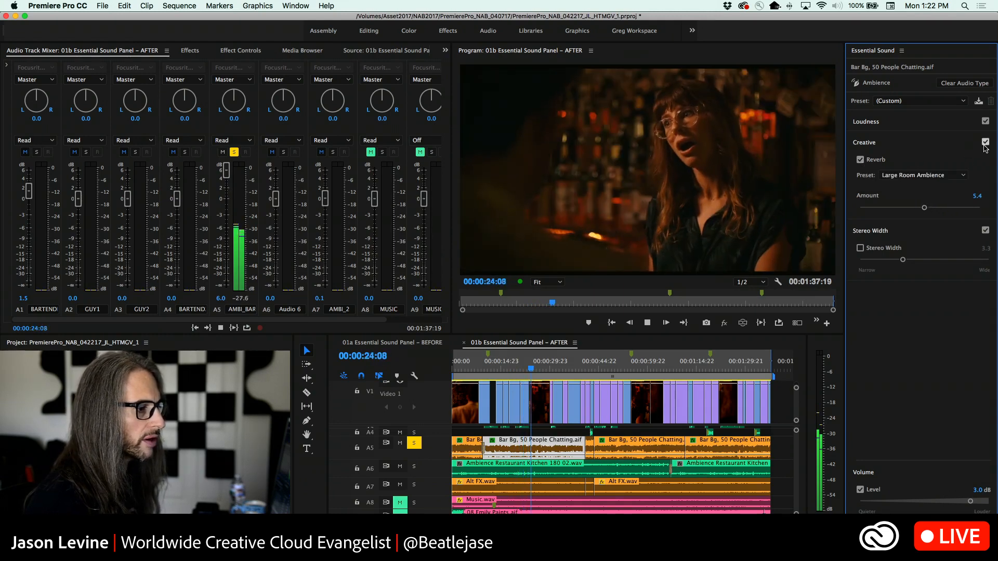
Compare the bar ambience with and without the Creative reverb during playback
{"action": "left_click", "coordinate": [984, 145]}
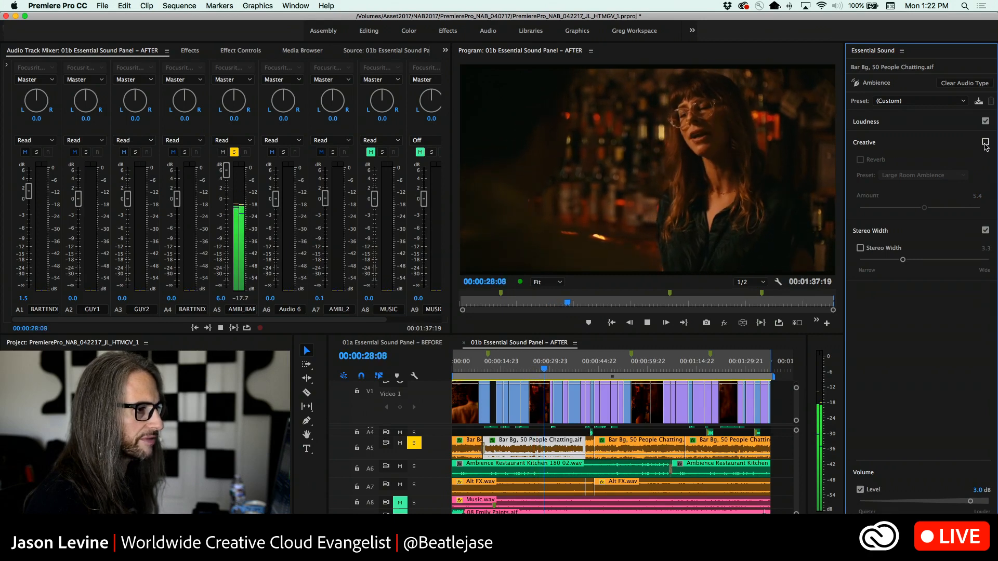
{"action": "left_click", "coordinate": [985, 144]}
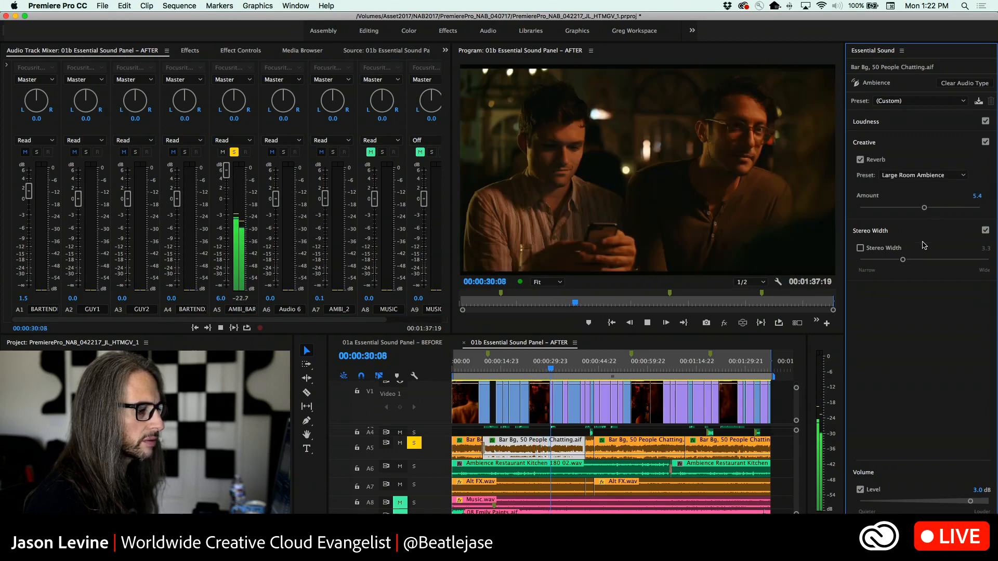
{"action": "left_click", "coordinate": [986, 144]}
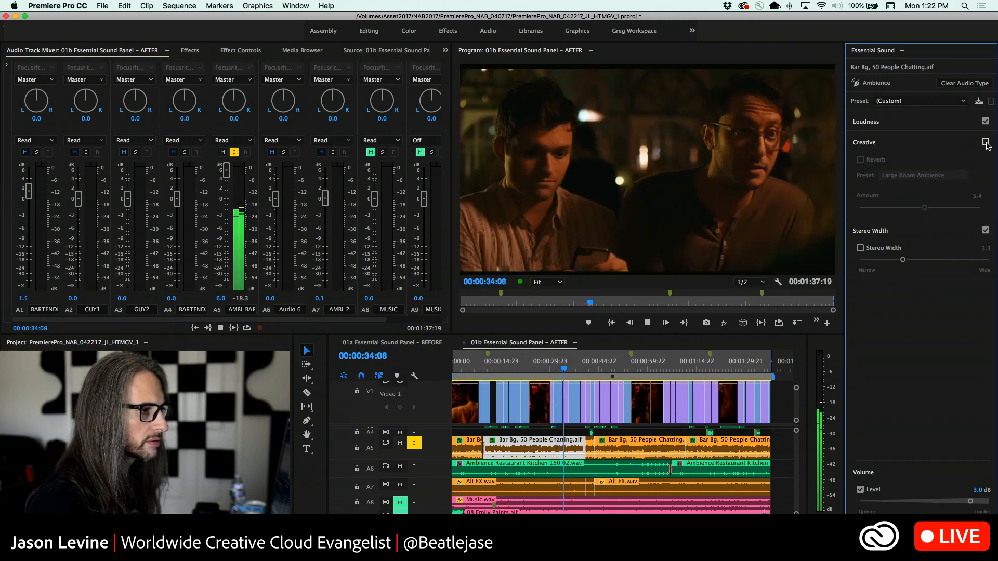
{"action": "left_click", "coordinate": [986, 144]}
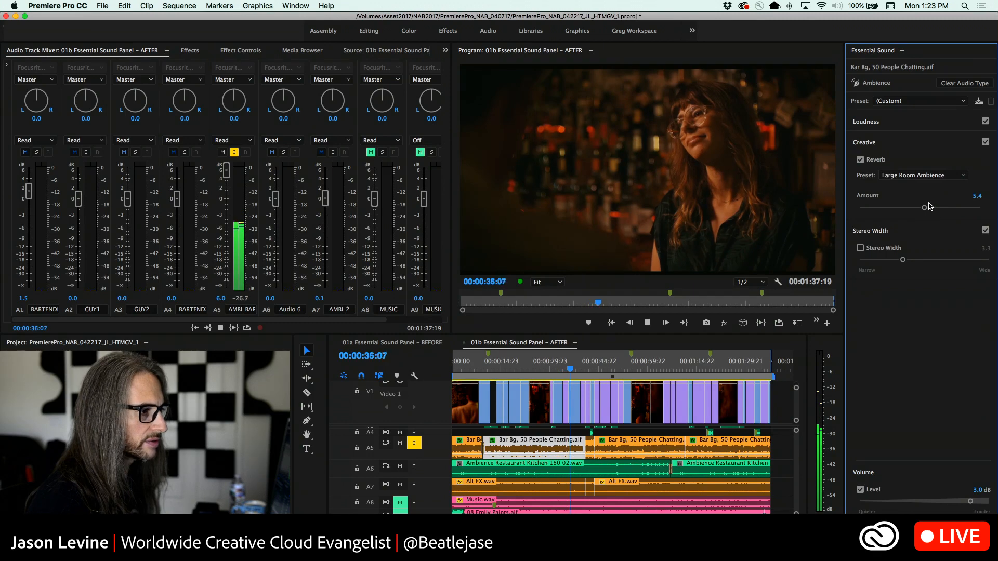
Raise the reverb amount to 5.8, replay from near the clip's start, and increase the amount to 6.9
{"action": "left_click_drag", "start_coordinate": [925, 209], "coordinate": [931, 211]}
{"action": "key", "text": "space"}
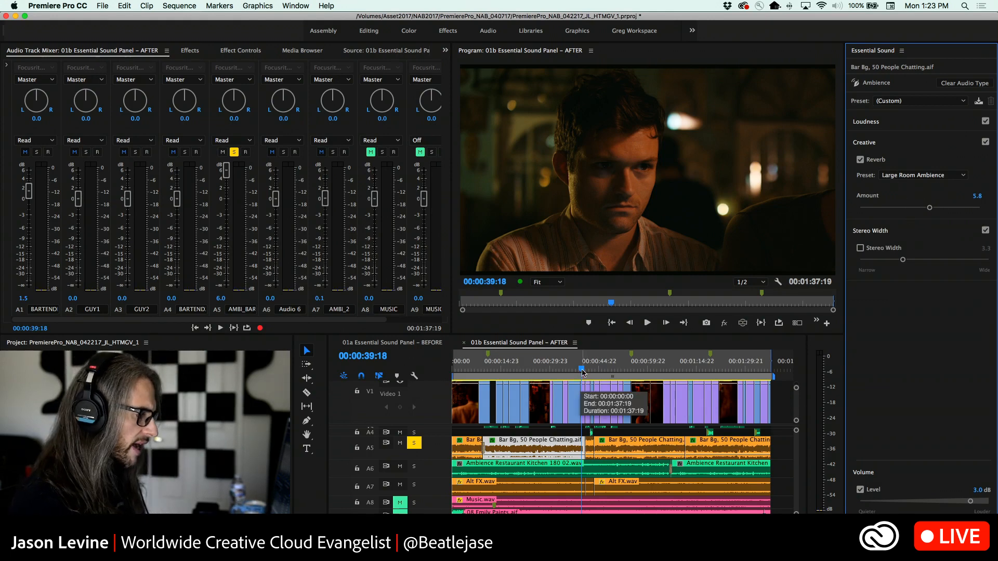
{"action": "left_click_drag", "start_coordinate": [580, 370], "coordinate": [494, 366]}
{"action": "key", "text": "space"}
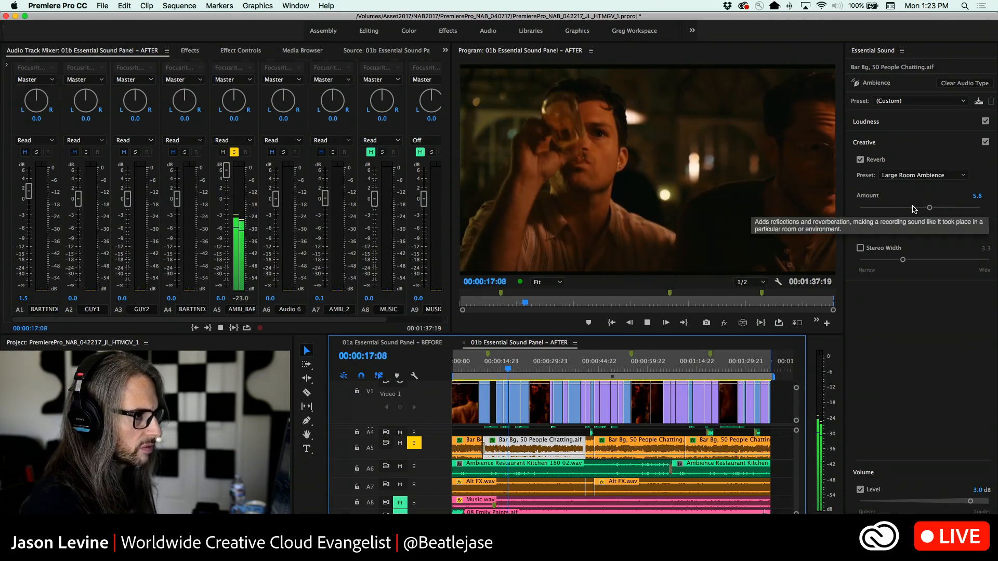
{"action": "key", "text": "space"}
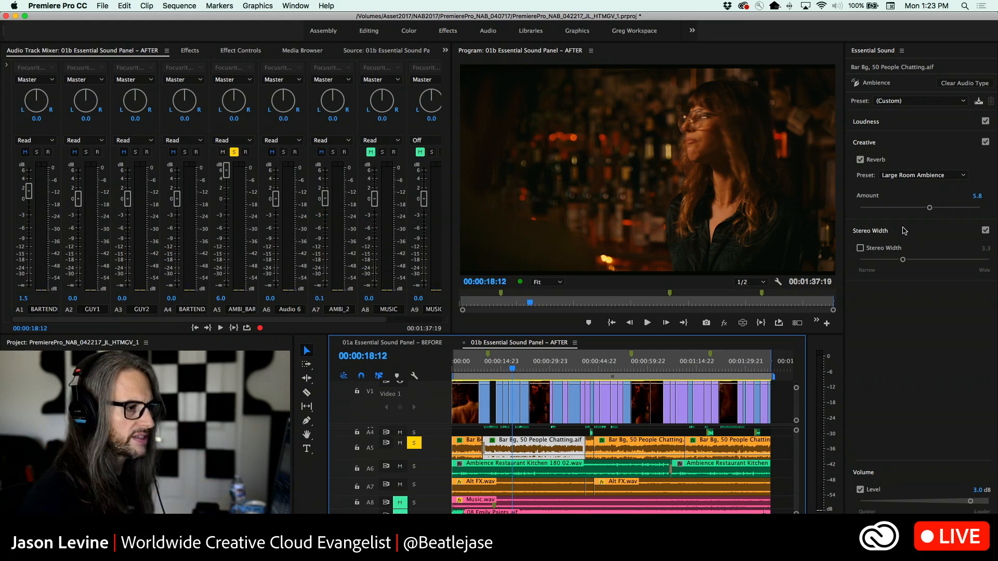
{"action": "left_click", "coordinate": [931, 209]}
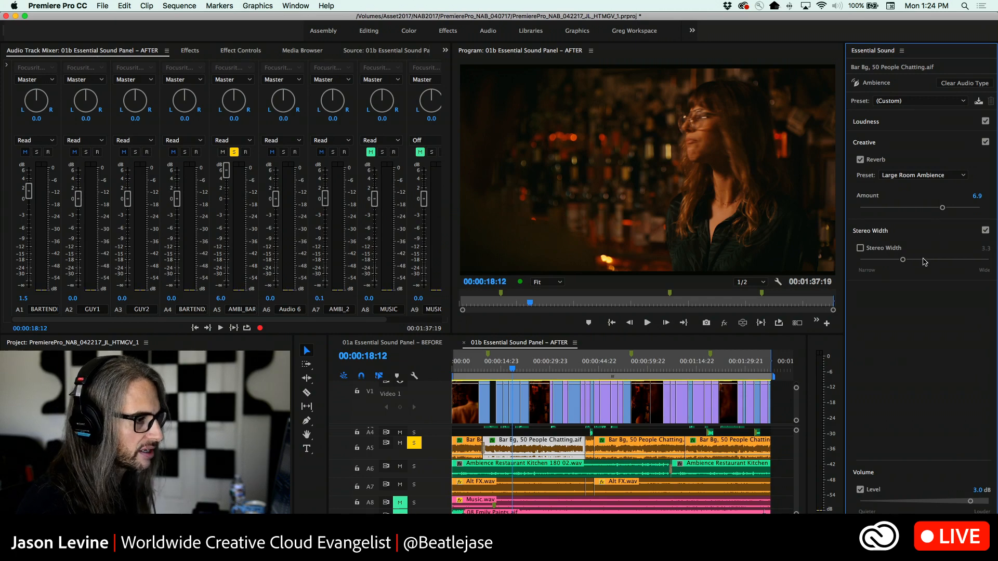
Set the Bar Bg clip's stereo width to 7.8 and start playback to hear it
{"action": "left_click_drag", "start_coordinate": [903, 259], "coordinate": [856, 263]}
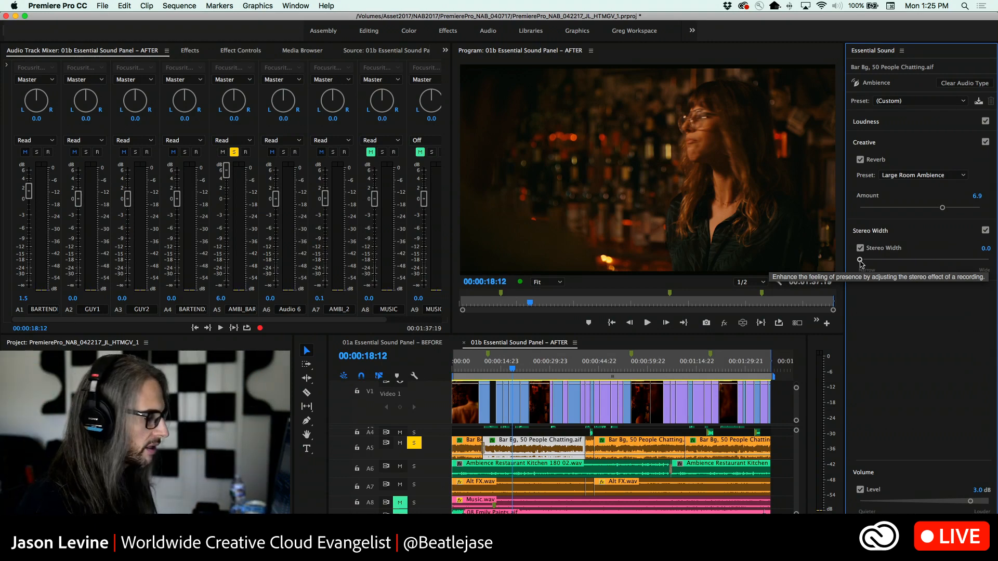
{"action": "left_click_drag", "start_coordinate": [861, 262], "coordinate": [962, 258]}
{"action": "key", "text": "space"}
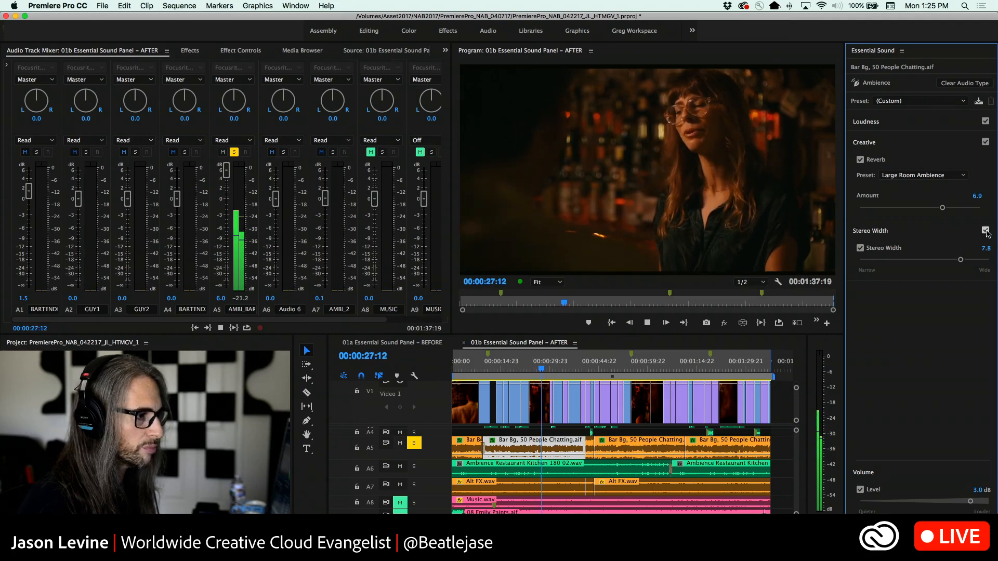
Compare the ambience with and without Stereo Width during playback, and raise the reverb amount to 7.4
{"action": "left_click", "coordinate": [986, 231]}
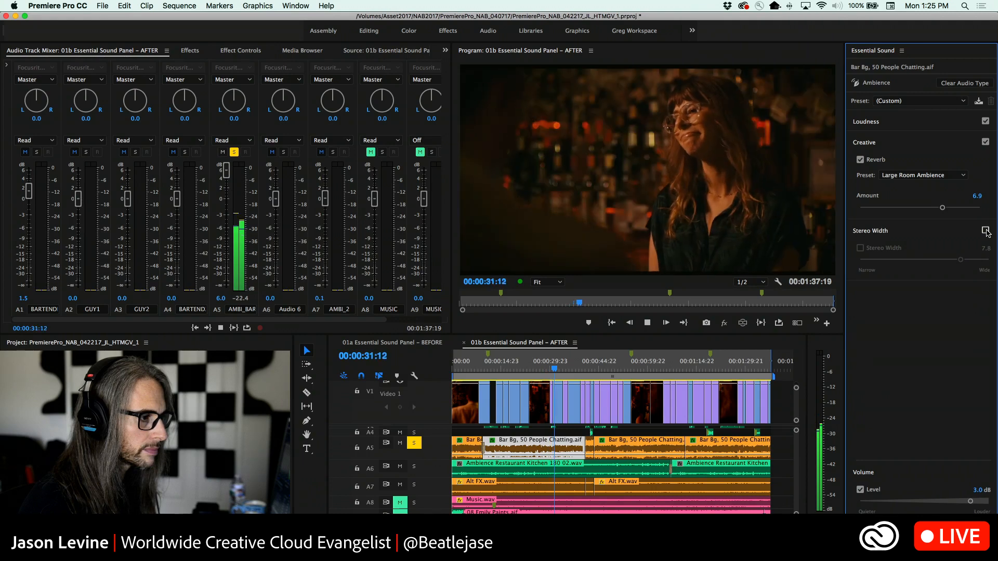
{"action": "left_click", "coordinate": [985, 231]}
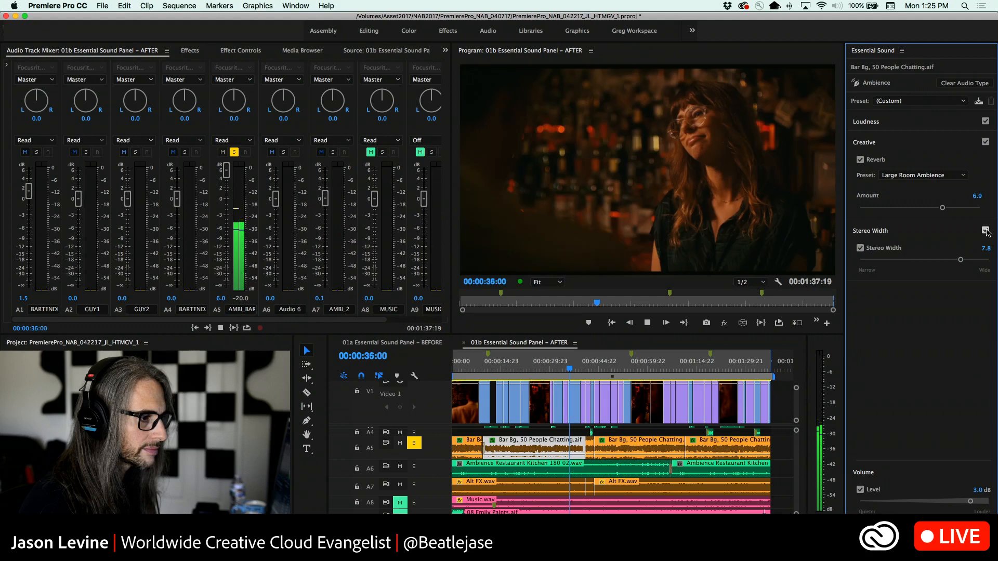
{"action": "left_click", "coordinate": [986, 231]}
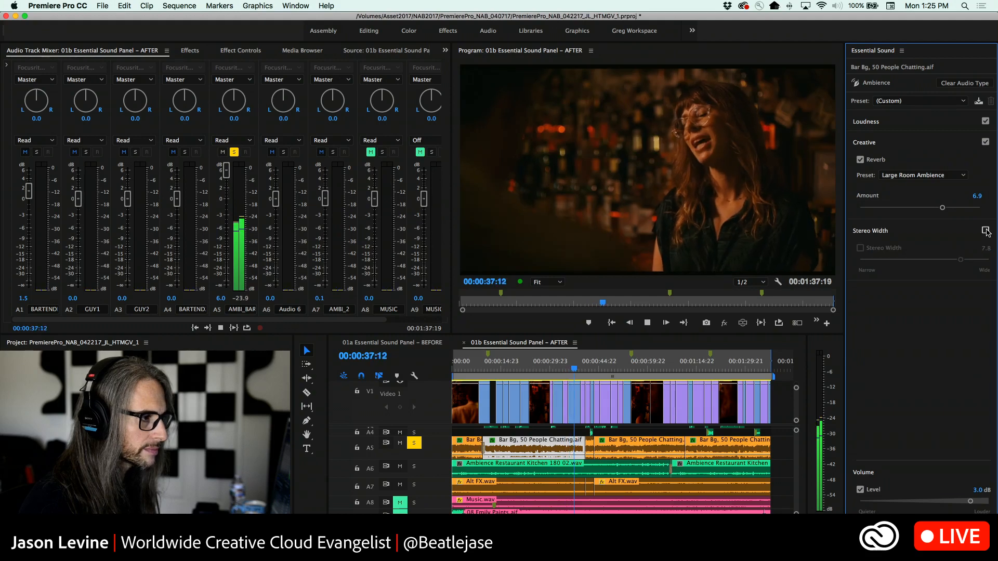
{"action": "left_click", "coordinate": [986, 231]}
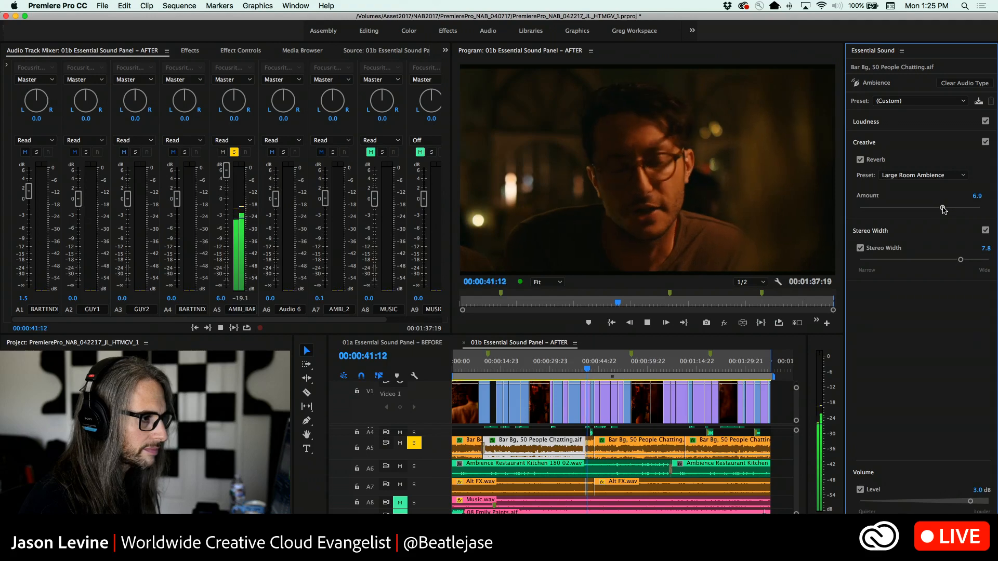
{"action": "left_click_drag", "start_coordinate": [942, 208], "coordinate": [946, 210]}
{"action": "key", "text": "space"}
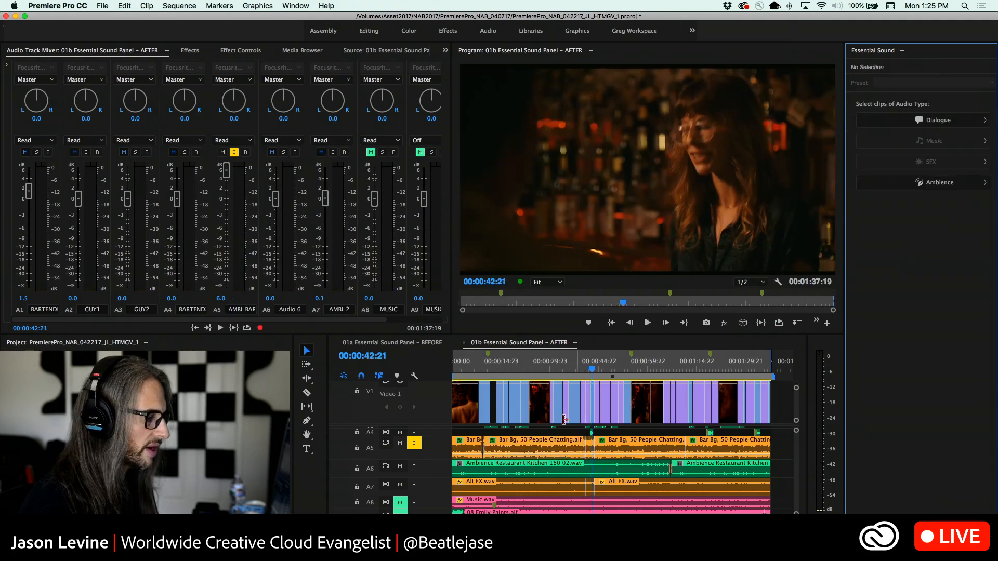
Reselect the second Bar Bg clip on A5, place the playhead at 00:00:15:15, and review the reverb preset choices
{"action": "left_click_drag", "start_coordinate": [592, 372], "coordinate": [554, 371]}
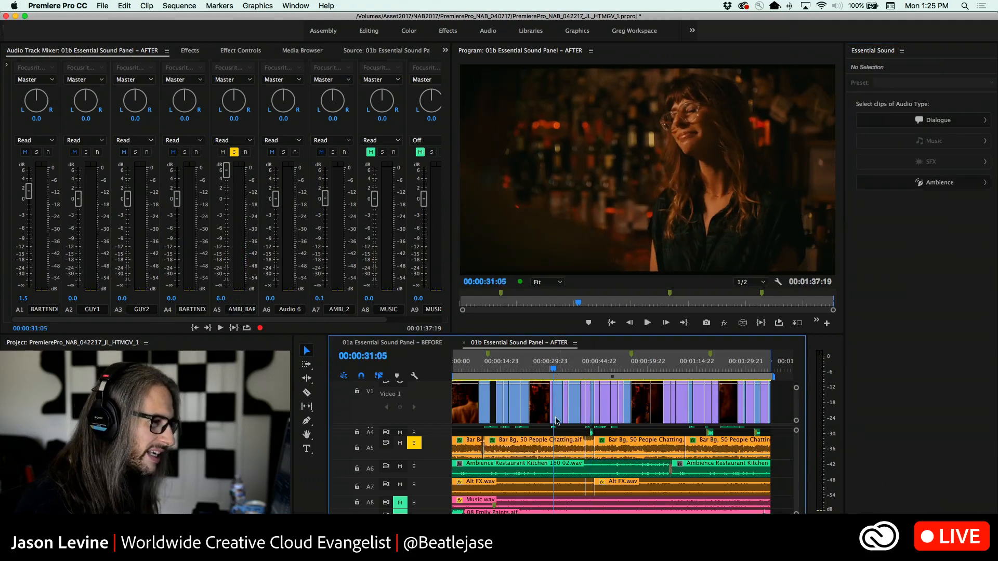
{"action": "left_click", "coordinate": [547, 447]}
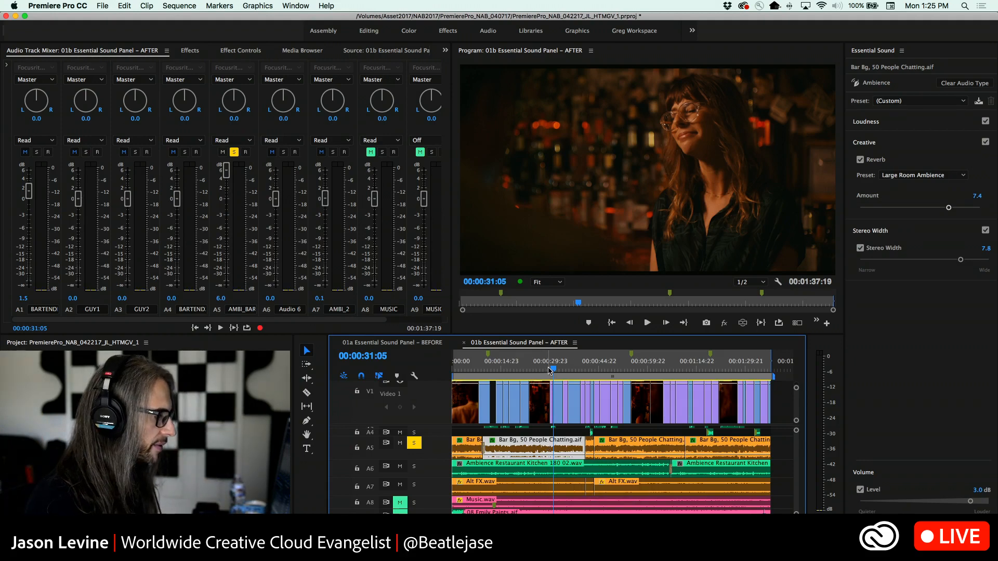
{"action": "left_click", "coordinate": [548, 370]}
{"action": "left_click", "coordinate": [503, 370]}
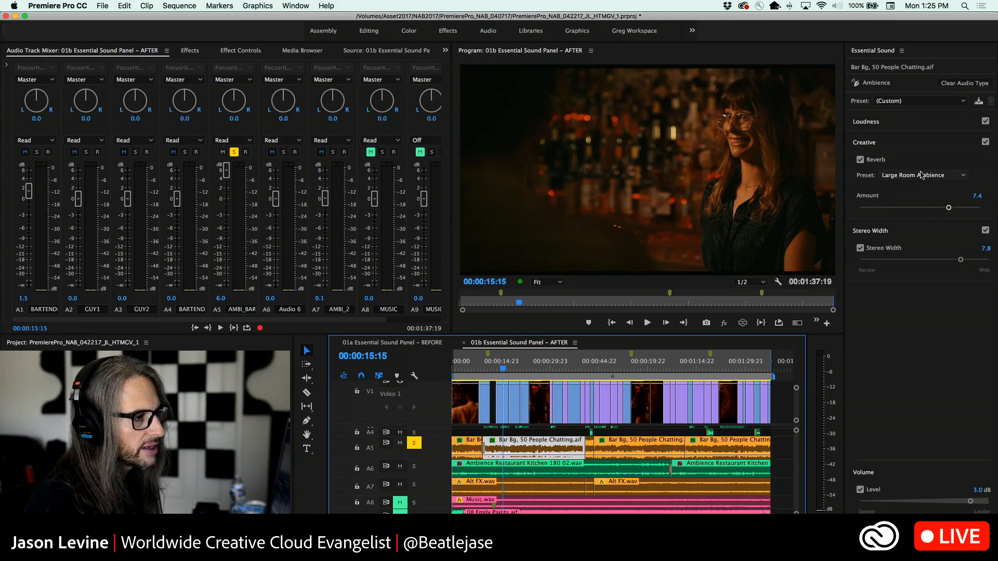
{"action": "left_click", "coordinate": [946, 177]}
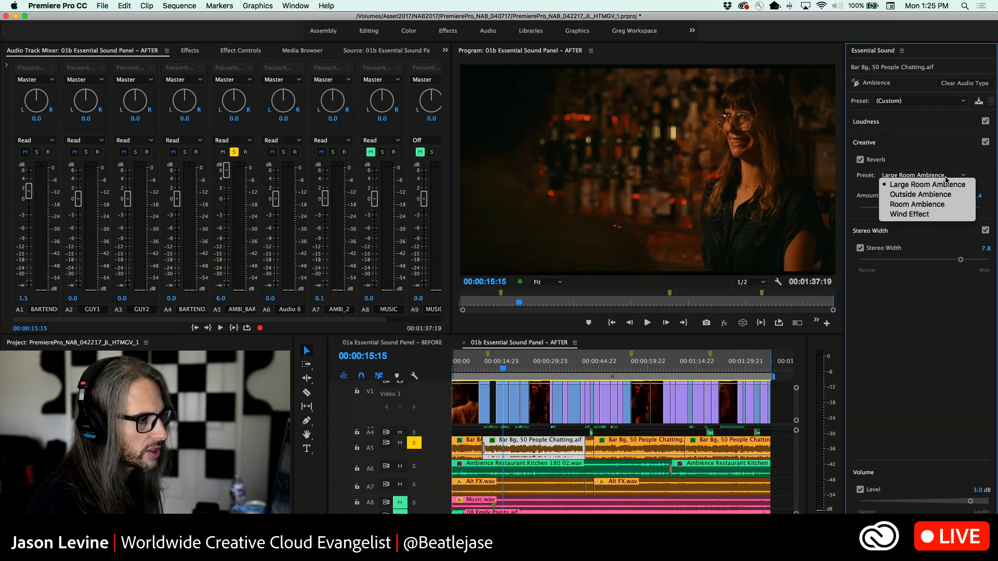
{"action": "left_click", "coordinate": [944, 169]}
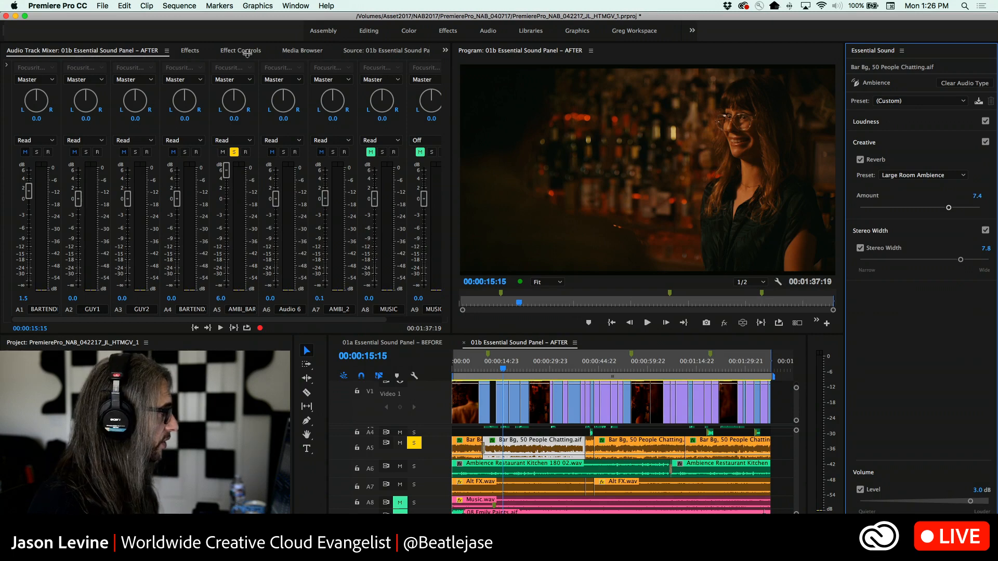
Show the Bar Bg clip's effect controls and remove its EQ (Obsolete) effect
{"action": "left_click", "coordinate": [246, 52]}
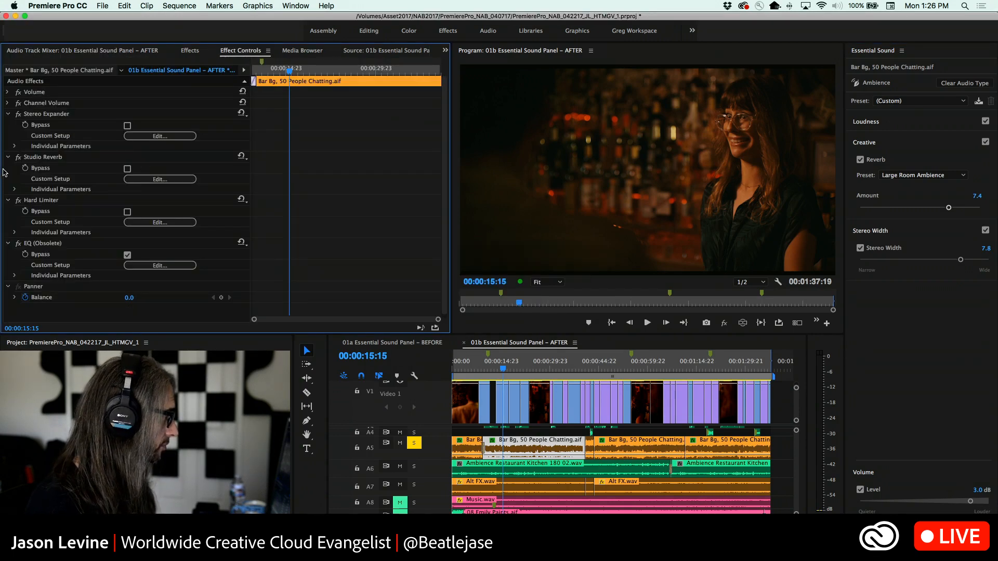
{"action": "left_click", "coordinate": [533, 448]}
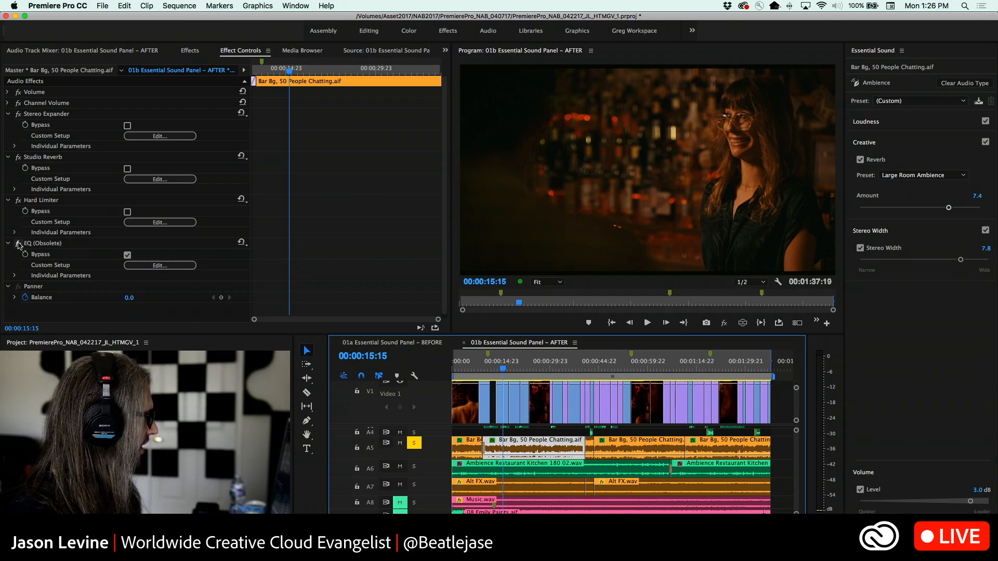
{"action": "left_click", "coordinate": [80, 245]}
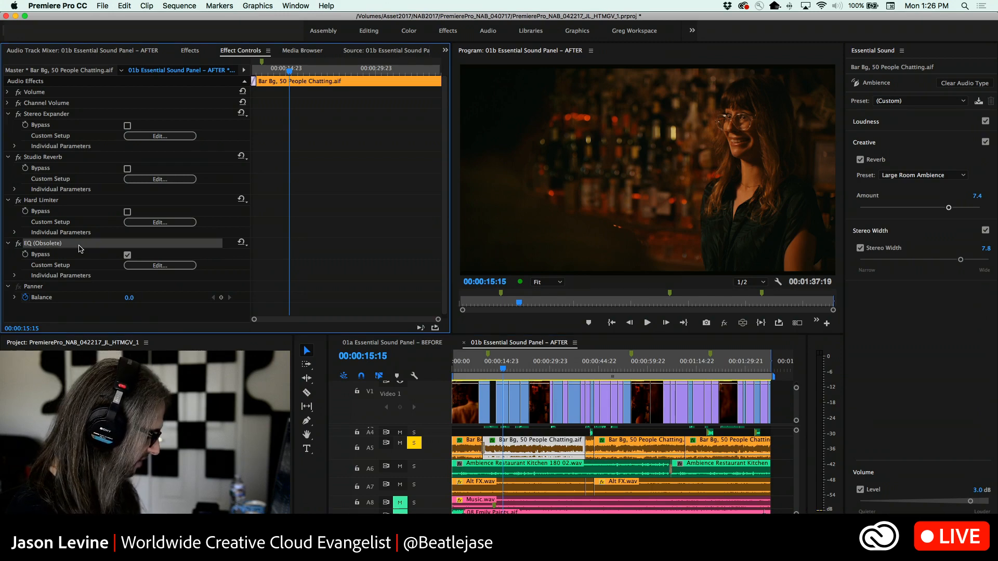
{"action": "key", "text": "Delete"}
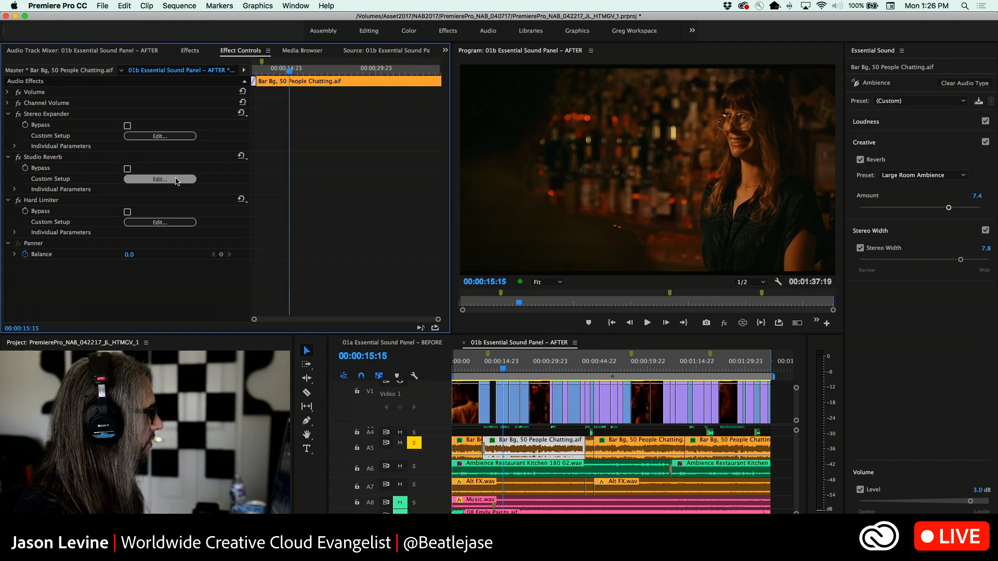
Open the Studio Reverb effect's custom setup for the Bar Bg clip and look through its presets
{"action": "left_click", "coordinate": [160, 180]}
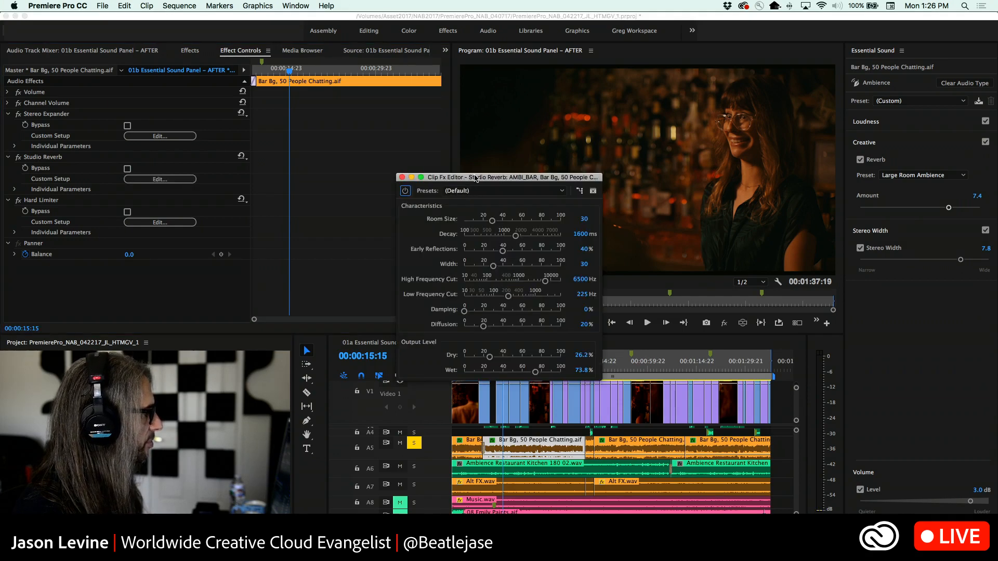
{"action": "left_click_drag", "start_coordinate": [535, 86], "coordinate": [502, 85]}
{"action": "left_click", "coordinate": [573, 98]}
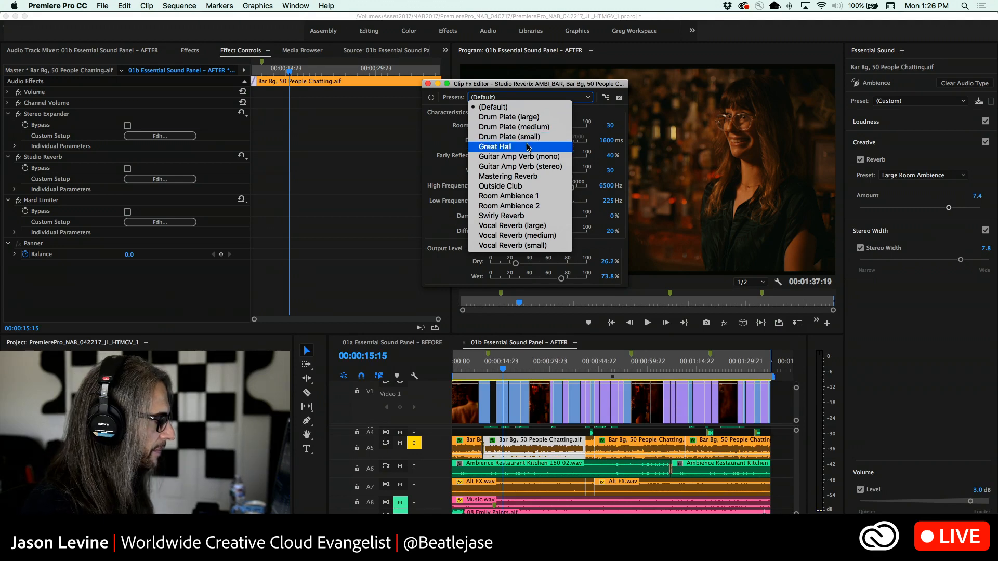
{"action": "left_click", "coordinate": [518, 96]}
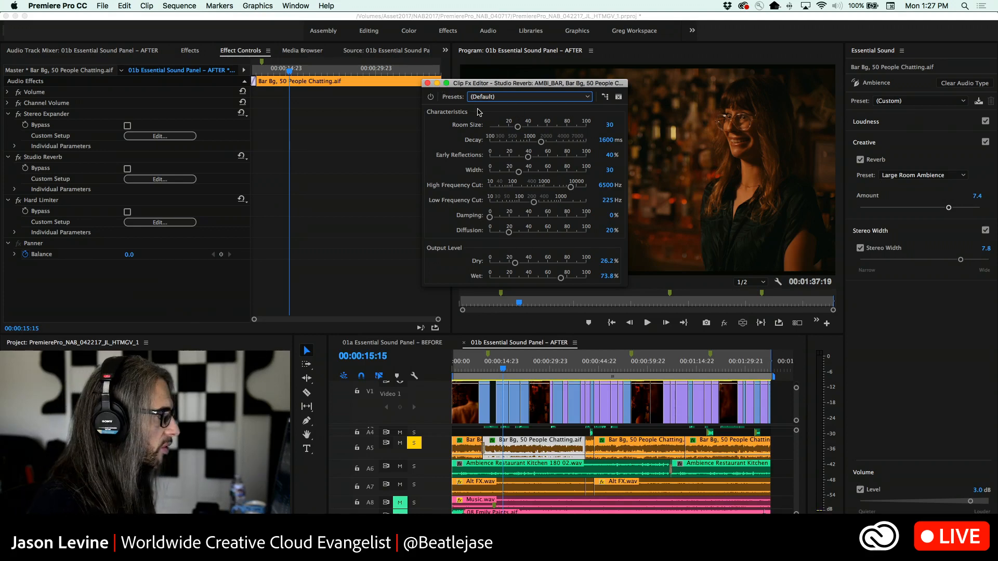
Step through the Studio Reverb presets to Drum Plate (small), and apply the Great Hall preset
{"action": "key", "text": "Down"}
{"action": "key", "text": "Down"}
{"action": "key", "text": "Down"}
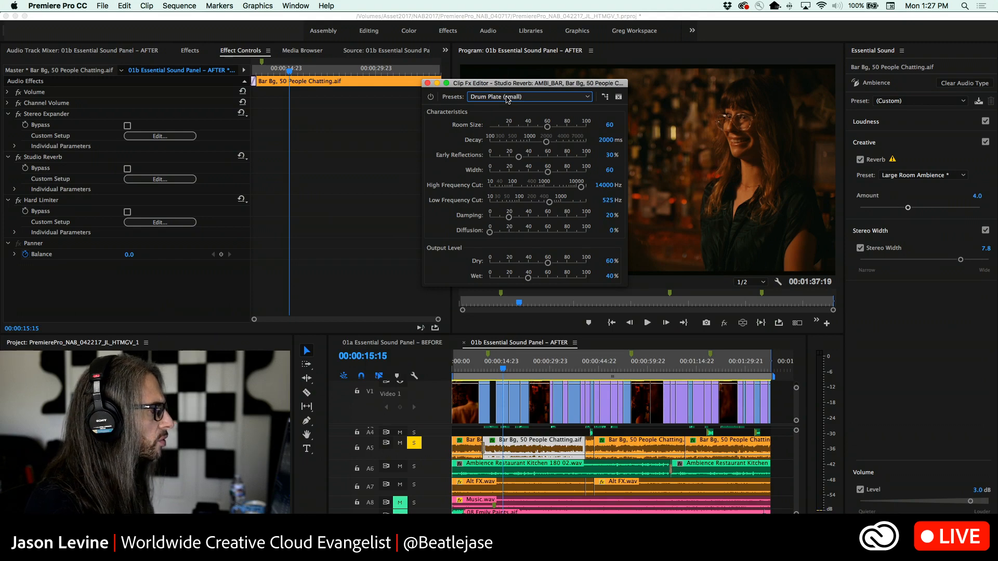
{"action": "left_click", "coordinate": [507, 98]}
{"action": "left_click", "coordinate": [504, 149]}
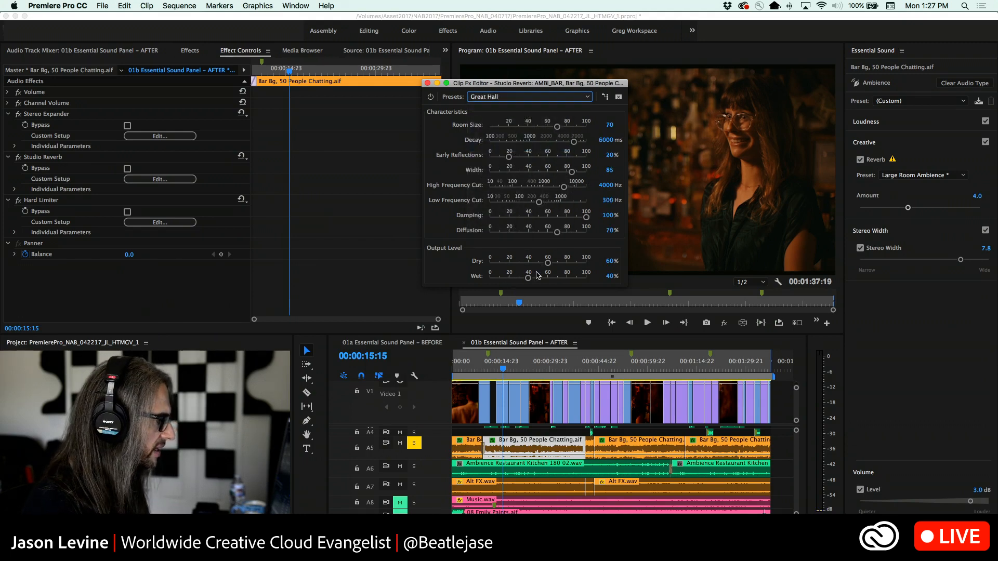
Audition the Great Hall reverb during playback with Dry at 0% and Wet at 100%
{"action": "key", "text": "space"}
{"action": "left_click_drag", "start_coordinate": [537, 275], "coordinate": [452, 265]}
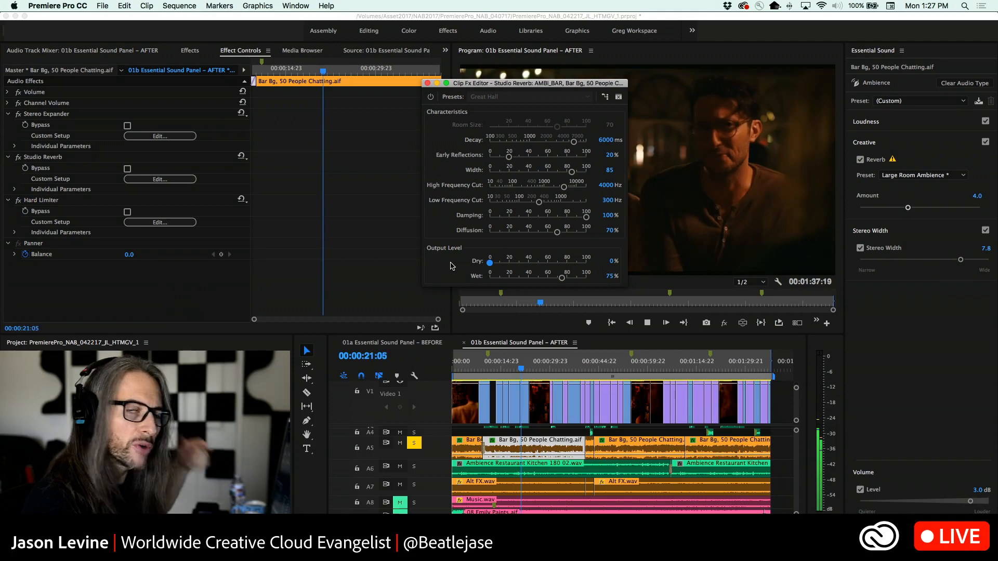
{"action": "left_click_drag", "start_coordinate": [562, 278], "coordinate": [598, 284]}
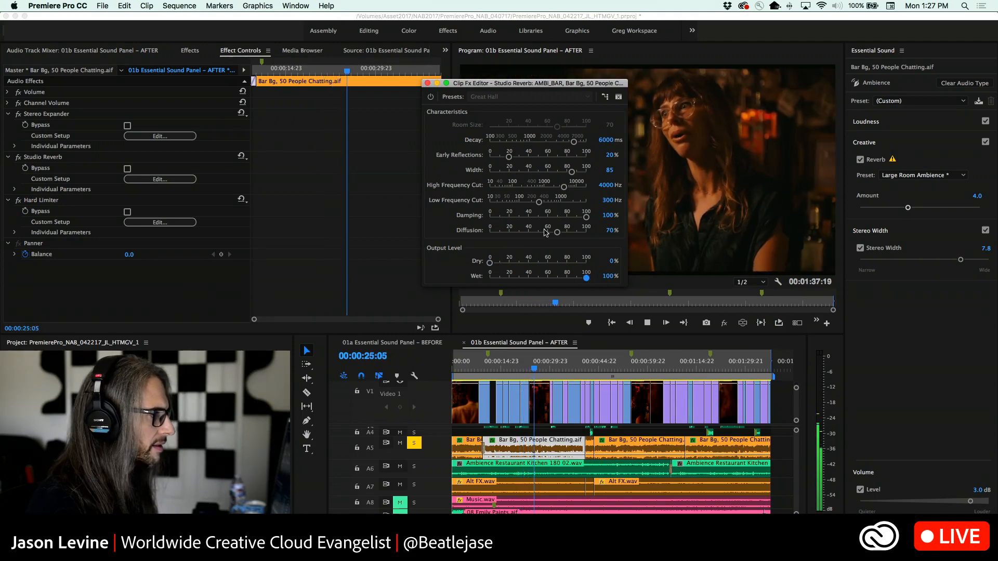
{"action": "key", "text": "space"}
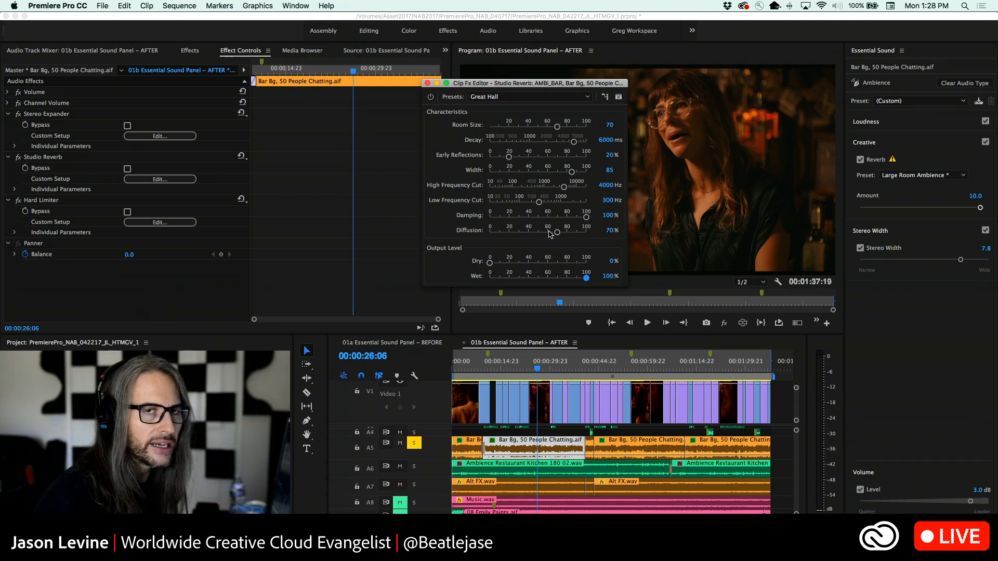
Apply the Outside Club reverb preset and audition it from about 00:00:15 with Dry raised to 37.7%
{"action": "left_click", "coordinate": [546, 97]}
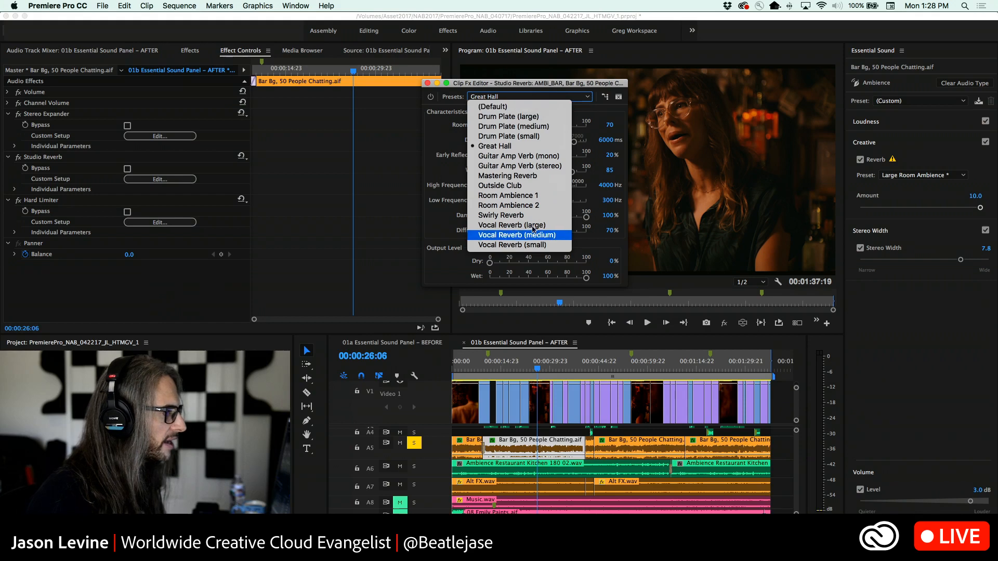
{"action": "left_click", "coordinate": [530, 186]}
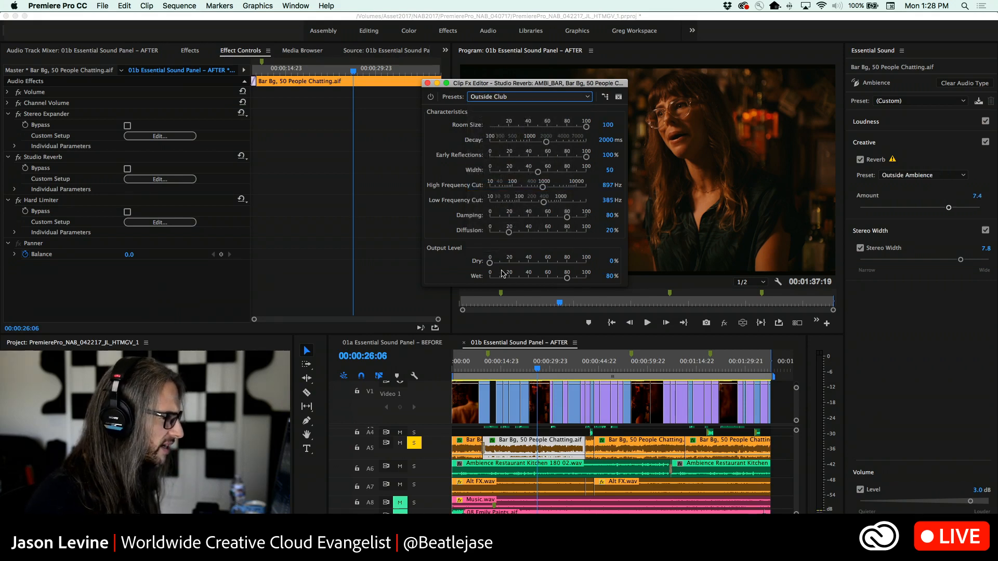
{"action": "left_click", "coordinate": [486, 362]}
{"action": "key", "text": "space"}
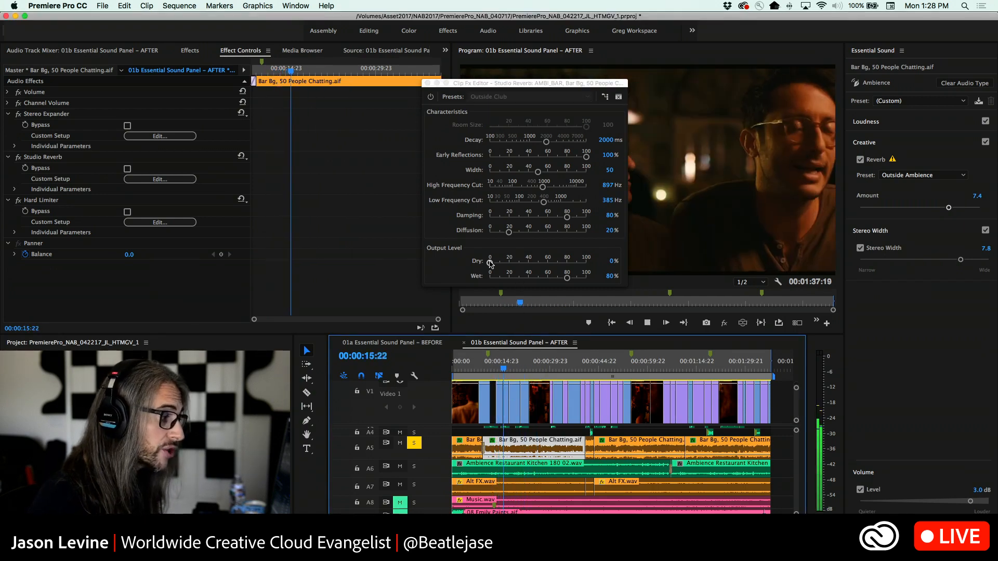
{"action": "left_click_drag", "start_coordinate": [490, 263], "coordinate": [525, 264]}
Apply the Room Ambience 2 reverb preset and set Wet to 76.5% while playing the sequence
{"action": "left_click", "coordinate": [522, 98]}
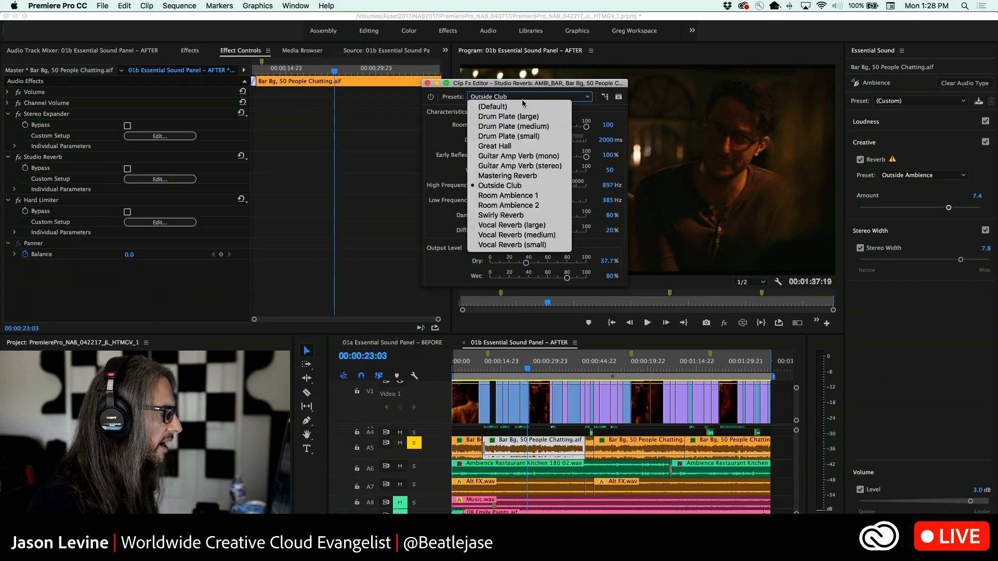
{"action": "left_click", "coordinate": [508, 205]}
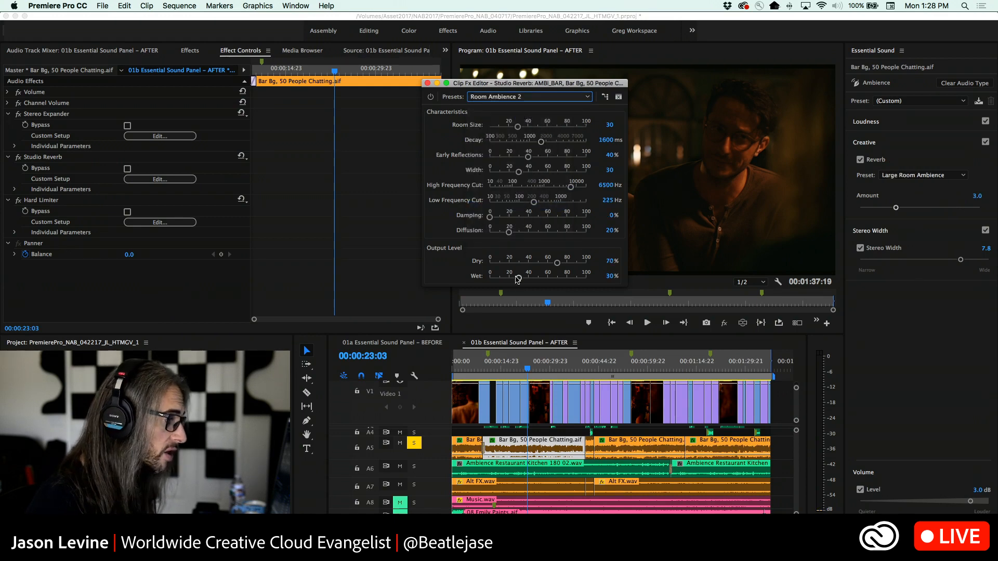
{"action": "key", "text": "space"}
{"action": "left_click_drag", "start_coordinate": [518, 278], "coordinate": [563, 278]}
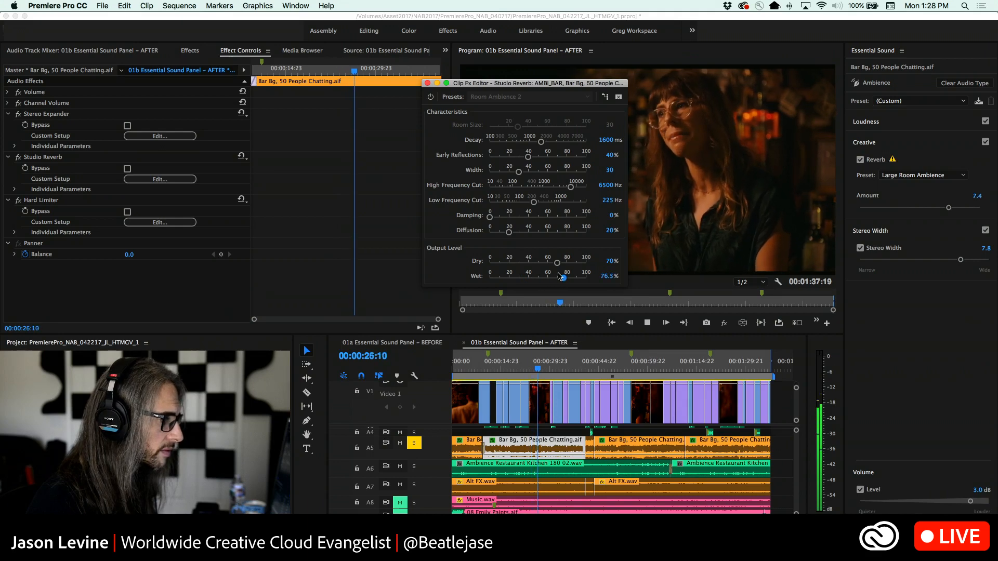
{"action": "key", "text": "space"}
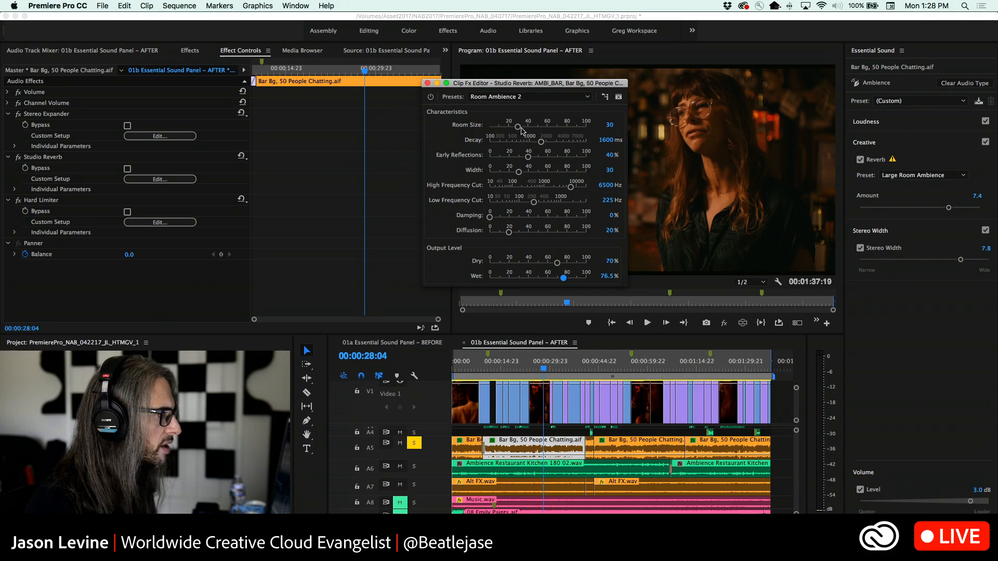
Raise the reverb's Room Size to 88.1, listening between changes, and set its High Frequency Cut to 5254 Hz
{"action": "left_click_drag", "start_coordinate": [519, 126], "coordinate": [566, 131]}
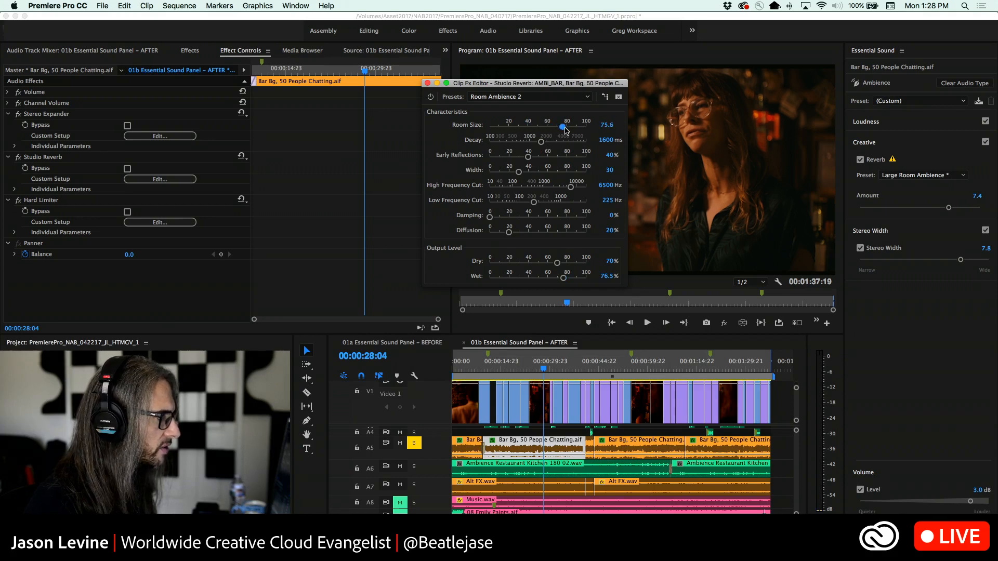
{"action": "key", "text": "space"}
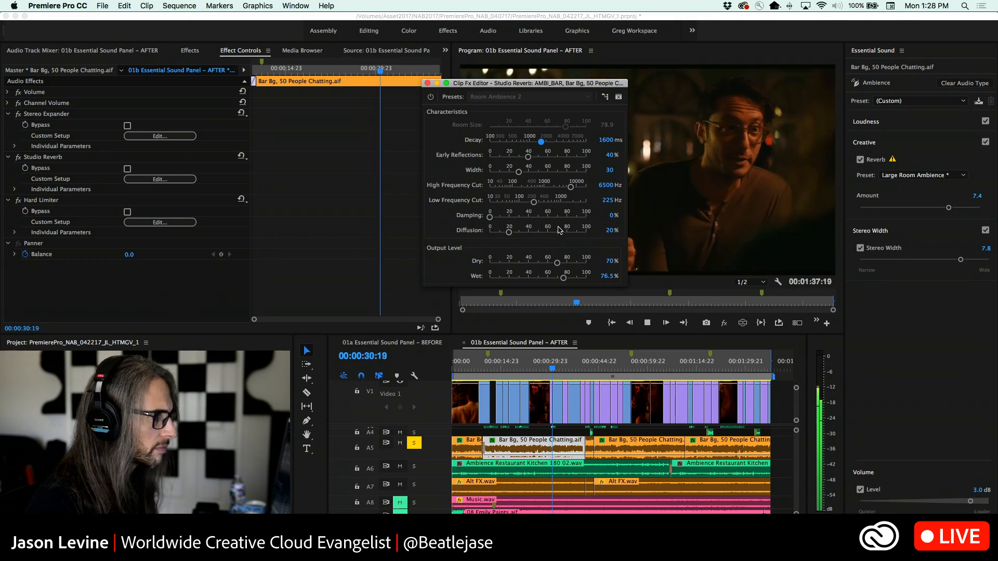
{"action": "key", "text": "space"}
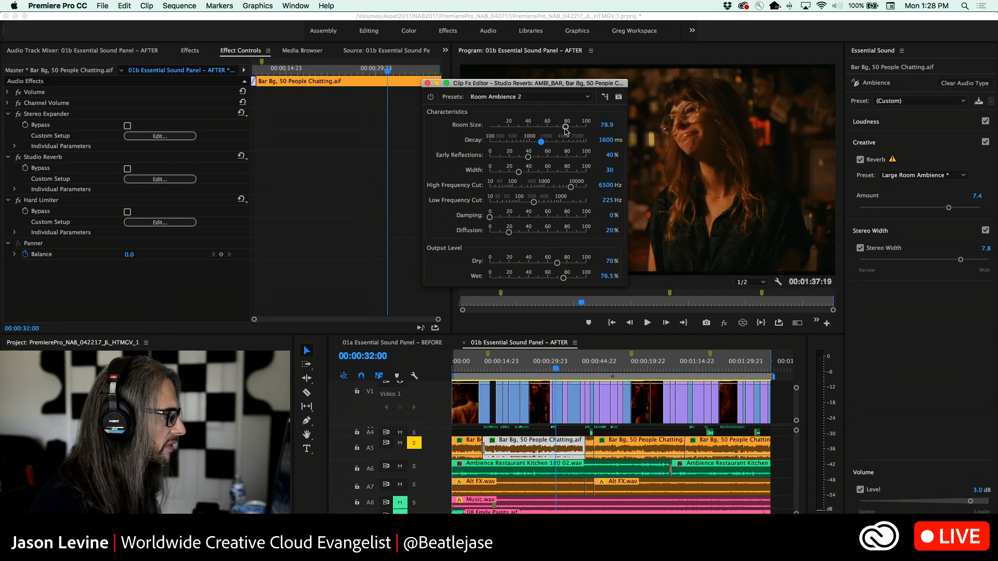
{"action": "left_click_drag", "start_coordinate": [565, 127], "coordinate": [575, 126]}
{"action": "key", "text": "space"}
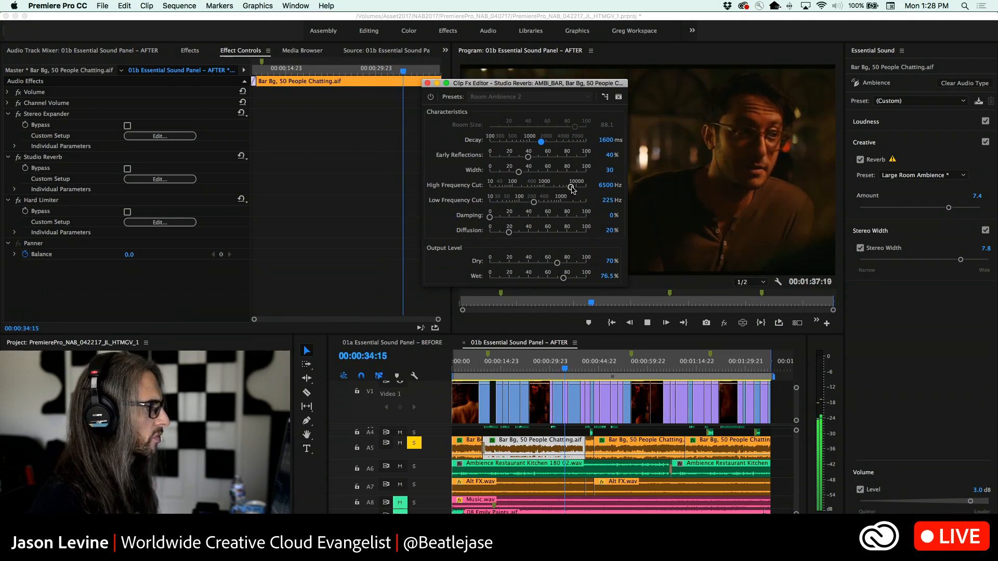
{"action": "key", "text": "space"}
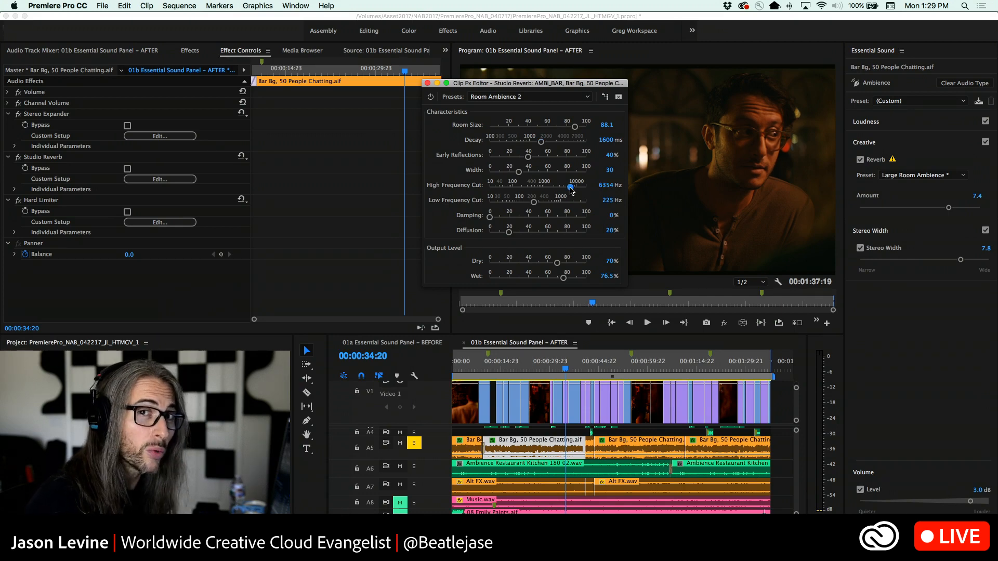
{"action": "left_click_drag", "start_coordinate": [570, 190], "coordinate": [572, 191]}
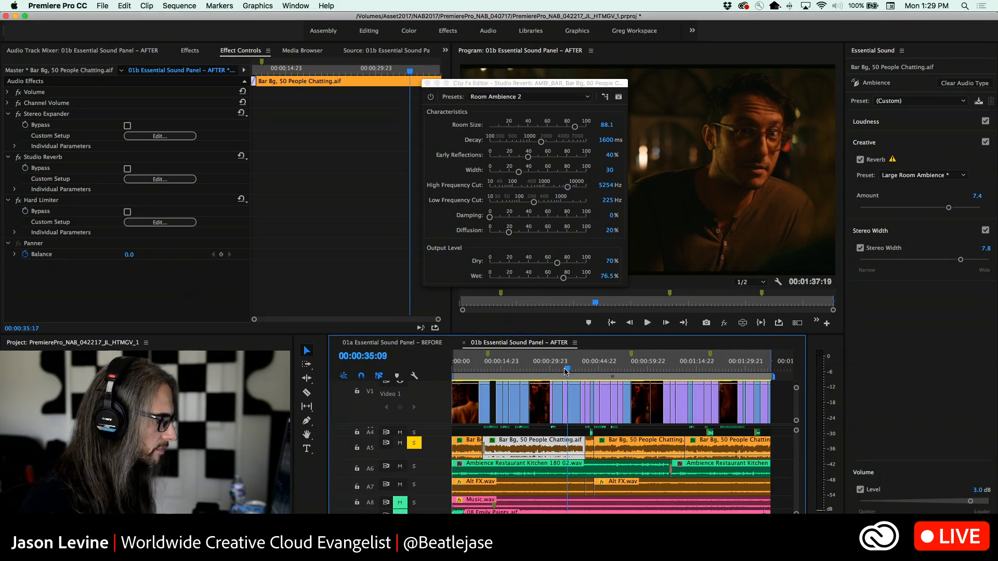
Set Early Reflections to 17.6% and Damping to 83.8%, and play the reverb from 00:00:20:05
{"action": "left_click", "coordinate": [519, 370]}
{"action": "left_click_drag", "start_coordinate": [520, 371], "coordinate": [517, 369]}
{"action": "left_click_drag", "start_coordinate": [528, 157], "coordinate": [512, 158]}
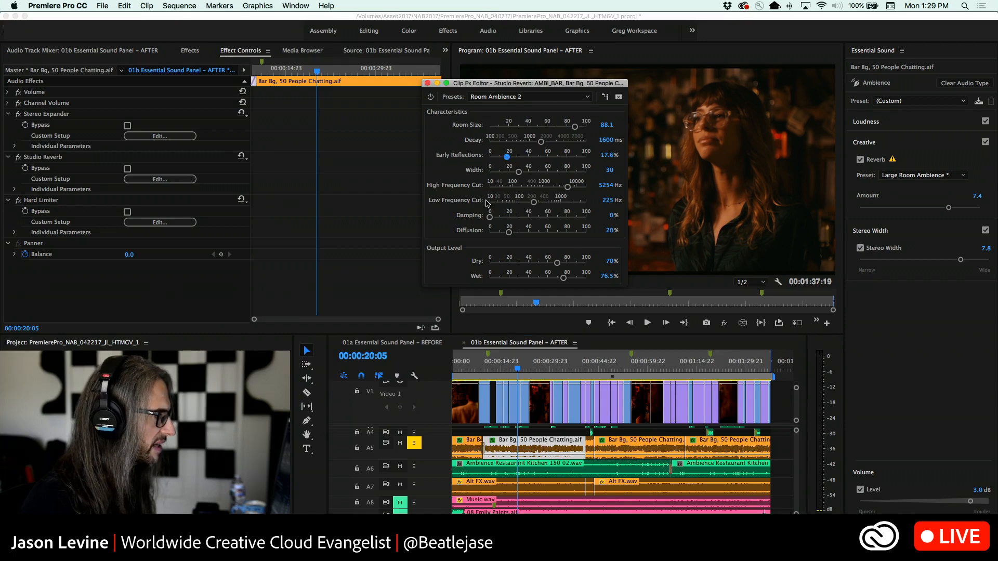
{"action": "left_click_drag", "start_coordinate": [490, 218], "coordinate": [571, 218]}
{"action": "key", "text": "space"}
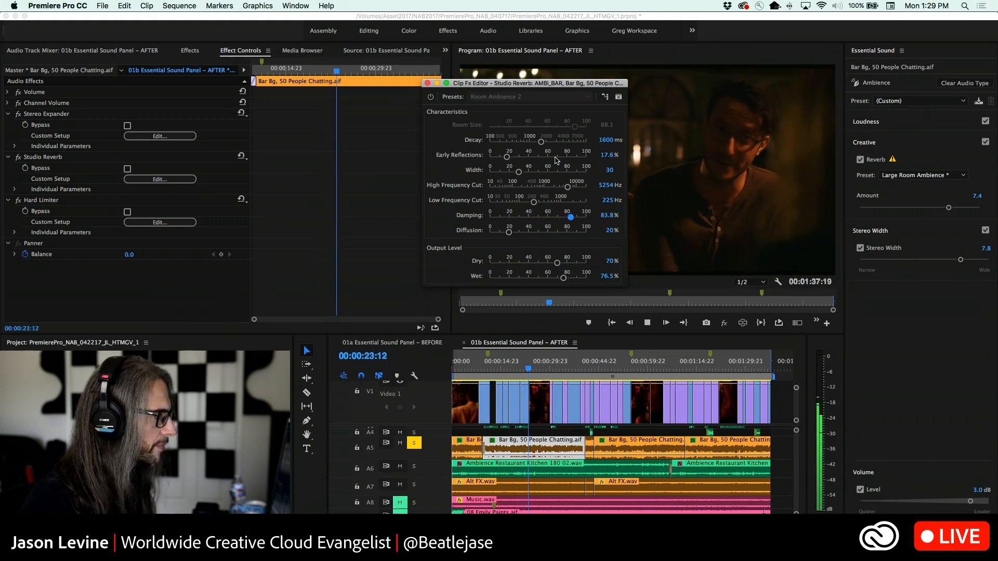
During playback, set the reverb's Decay to 2241.4 ms and balance its output at Dry 66.9% and Wet 78.5%
{"action": "left_click_drag", "start_coordinate": [542, 144], "coordinate": [552, 146]}
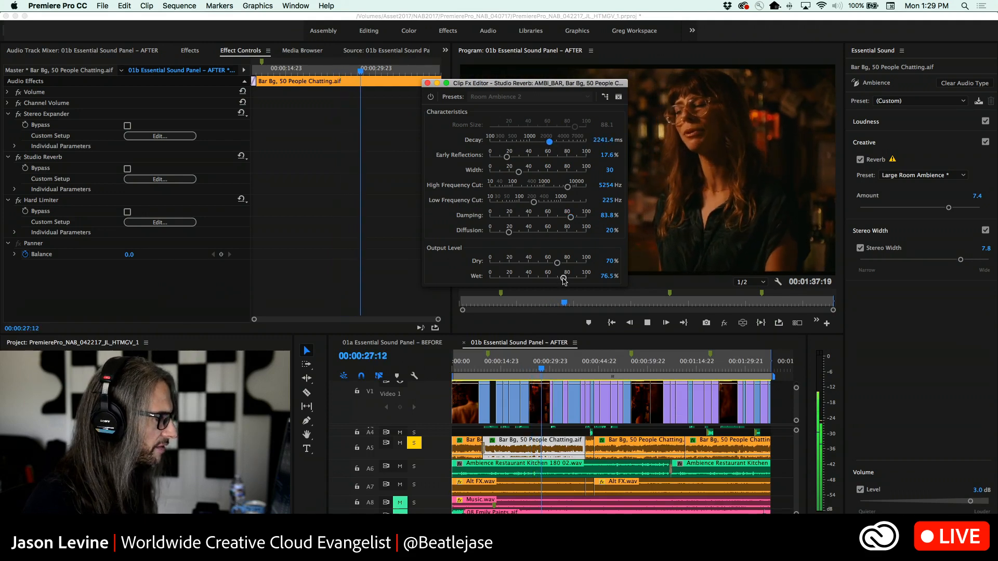
{"action": "left_click_drag", "start_coordinate": [564, 278], "coordinate": [554, 265]}
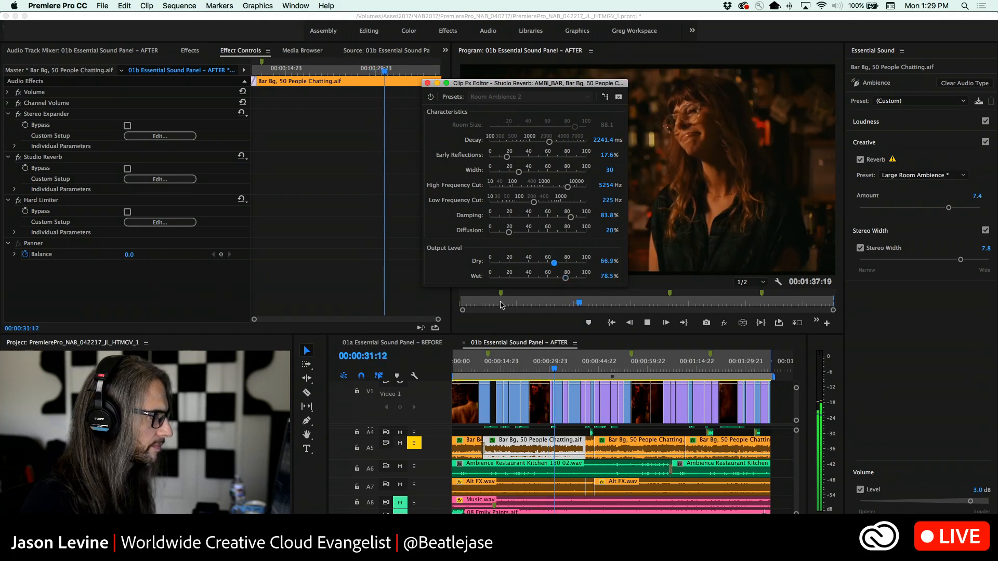
{"action": "key", "text": "space"}
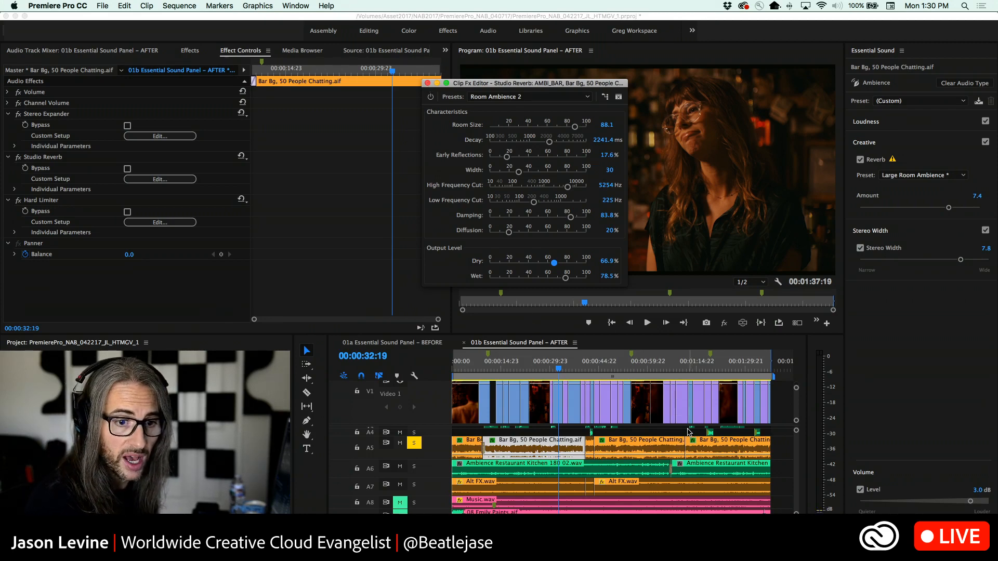
Close the Studio Reverb editor and copy the second Bar Bg clip on A5
{"action": "left_click", "coordinate": [426, 83]}
{"action": "right_click", "coordinate": [546, 445]}
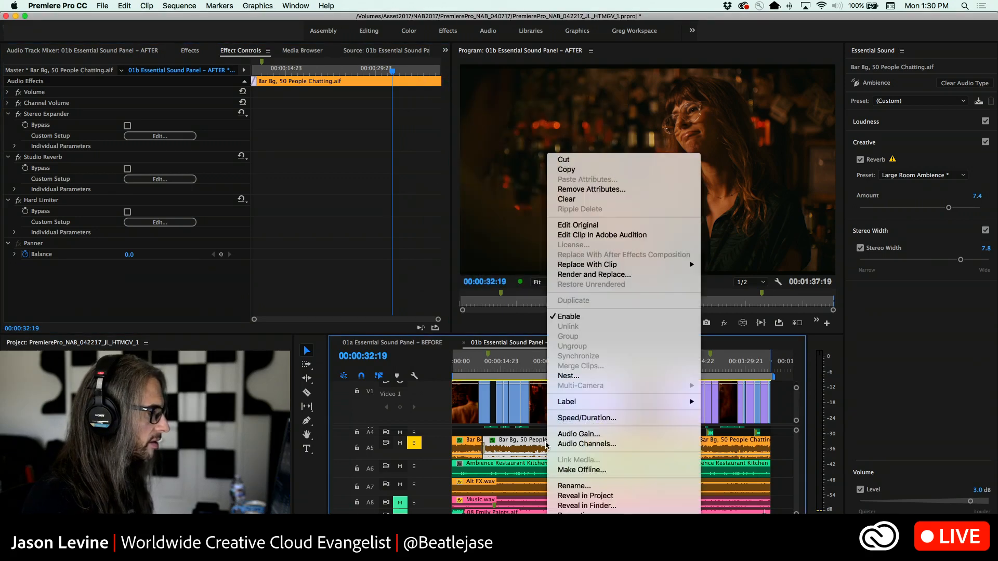
{"action": "left_click", "coordinate": [572, 169]}
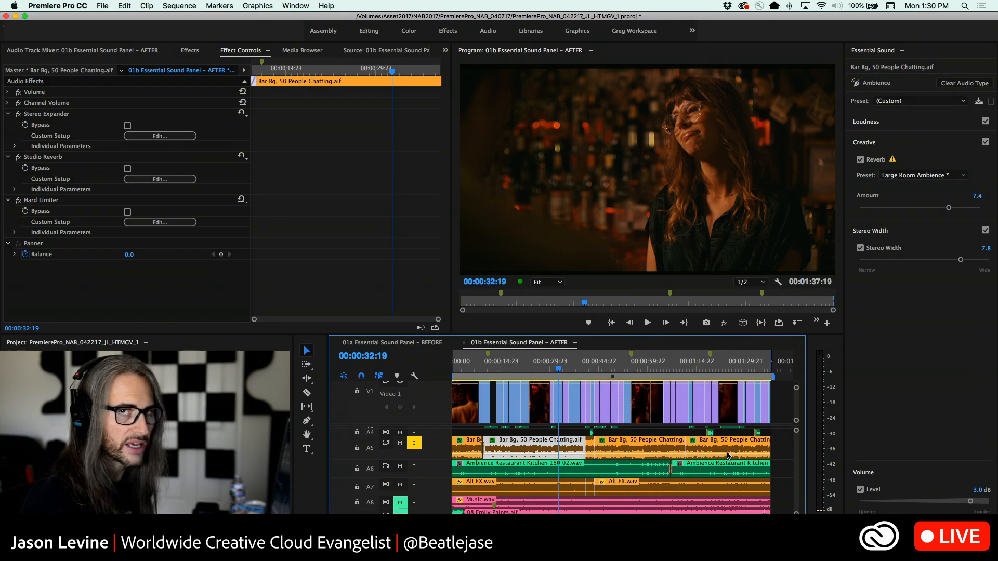
Paste the copied Effects and all Ambience Essential Sound attributes onto the other A5 Bar Bg clips, and select the one starting at 00:00:43:18 to check its effects
{"action": "left_click", "coordinate": [464, 449]}
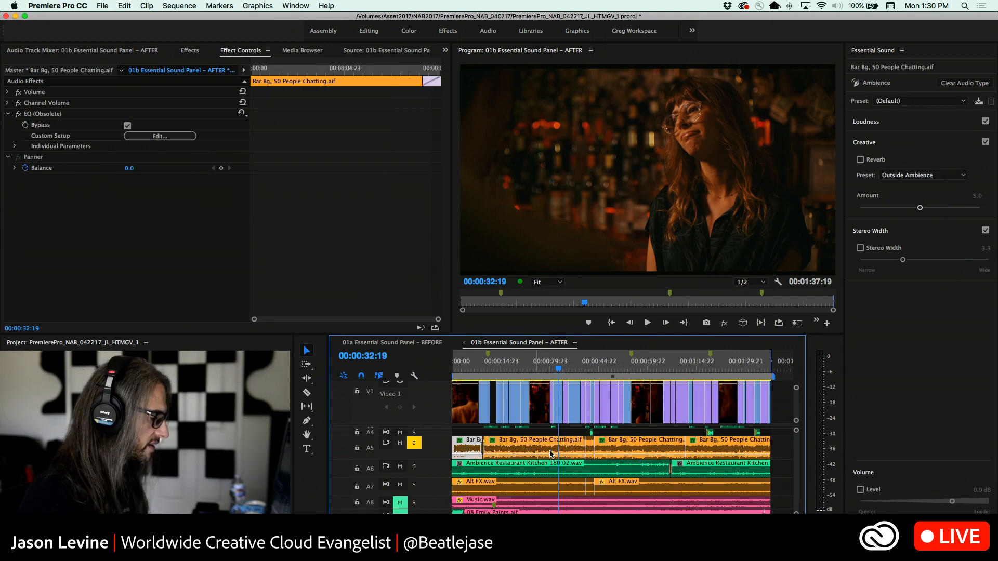
{"action": "left_click", "coordinate": [590, 449]}
{"action": "left_click", "coordinate": [632, 448], "text": "shift"}
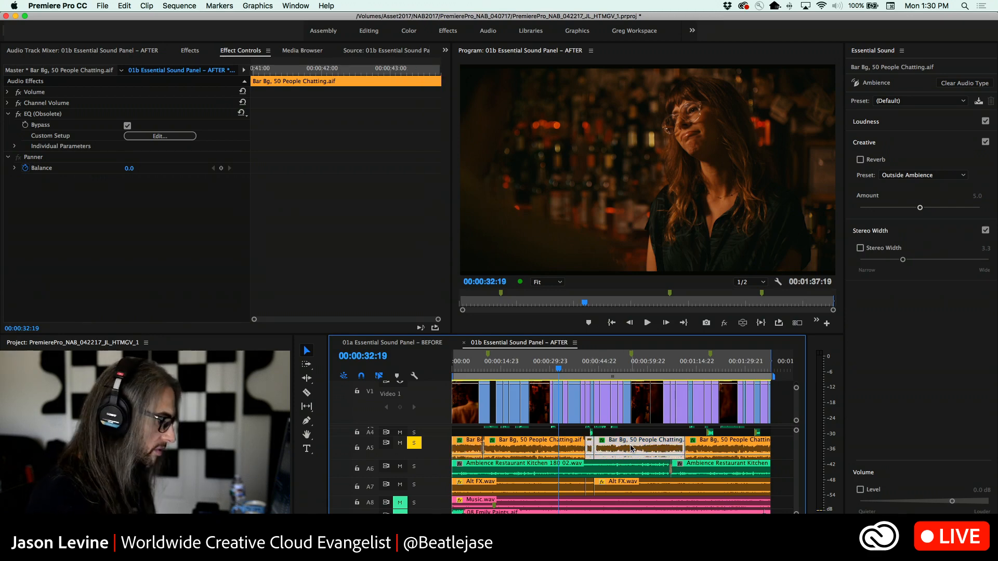
{"action": "left_click", "coordinate": [699, 450], "text": "shift"}
{"action": "left_click", "coordinate": [468, 450], "text": "shift"}
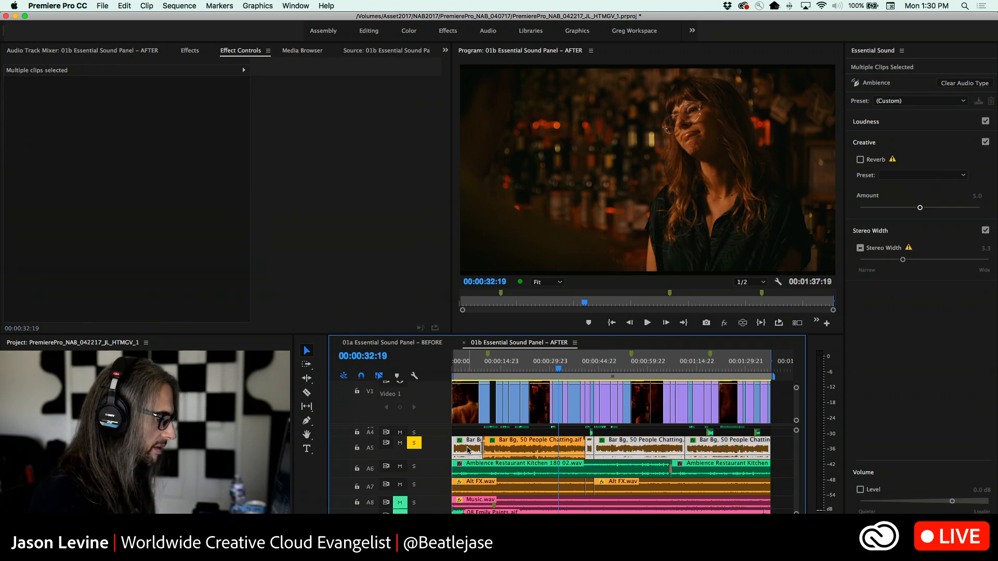
{"action": "right_click", "coordinate": [640, 449]}
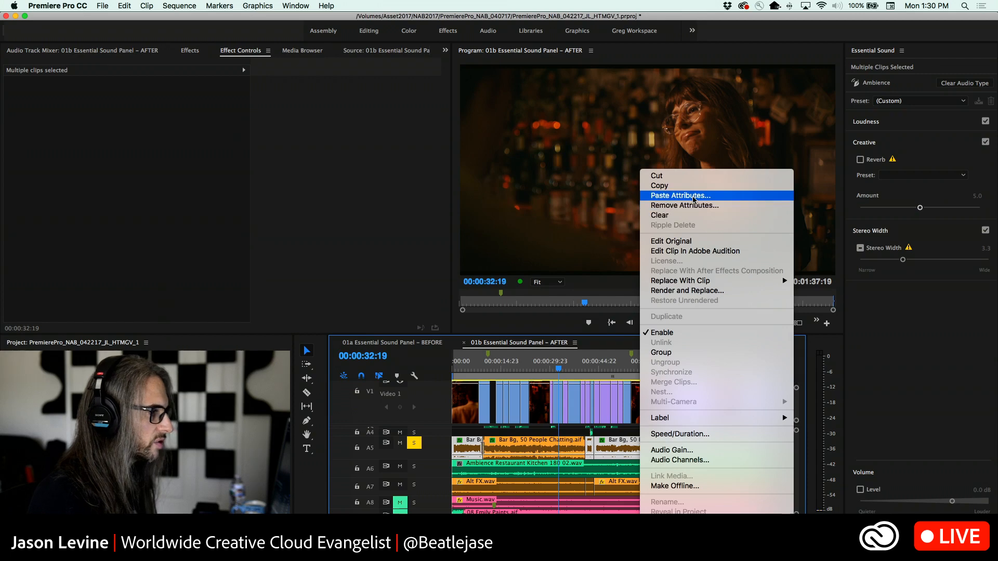
{"action": "left_click", "coordinate": [691, 195]}
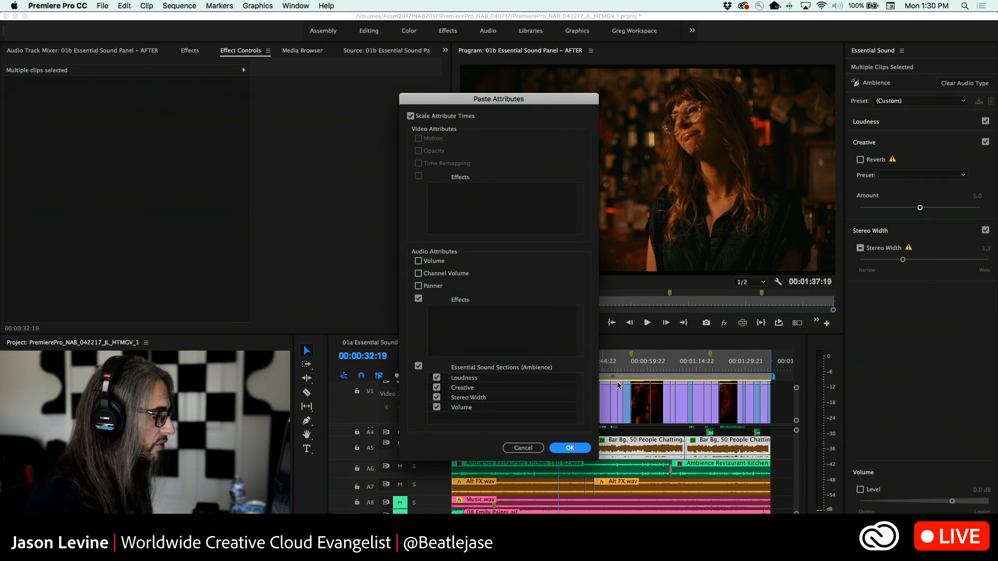
{"action": "left_click", "coordinate": [570, 448]}
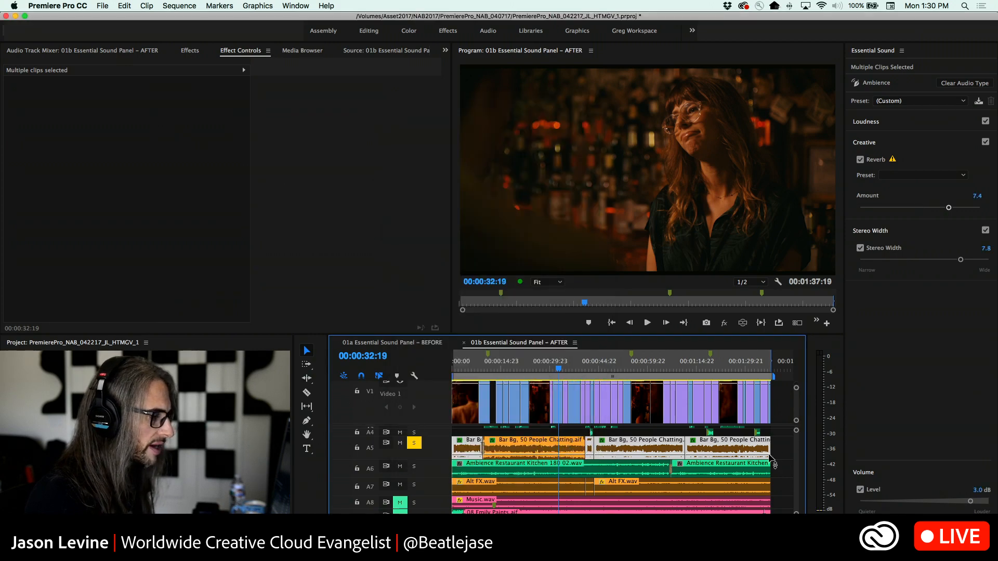
{"action": "left_click", "coordinate": [647, 449]}
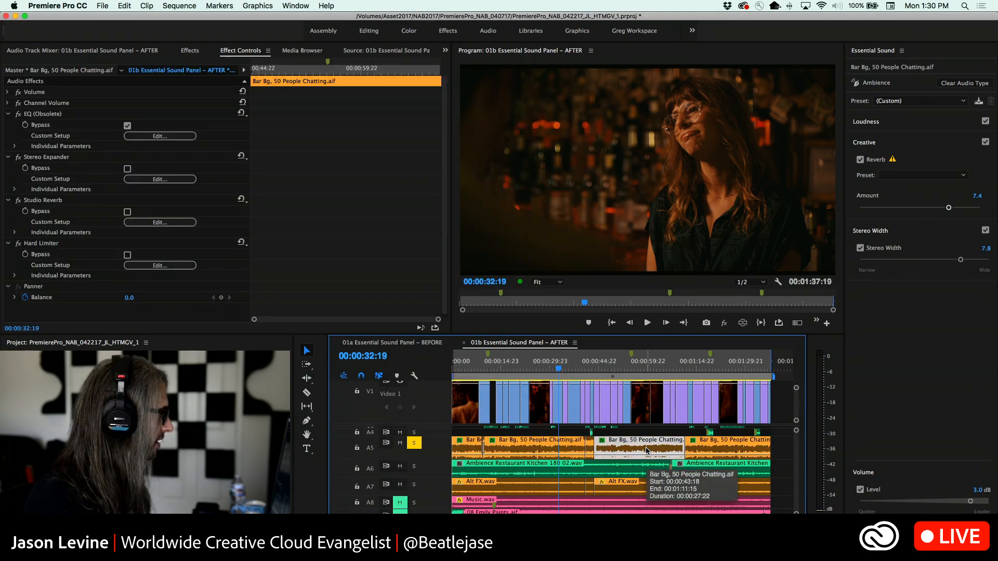
Check the effects on the last and second Bar Bg clips on A5, and select the short segment between the second and third clips
{"action": "left_click", "coordinate": [720, 450]}
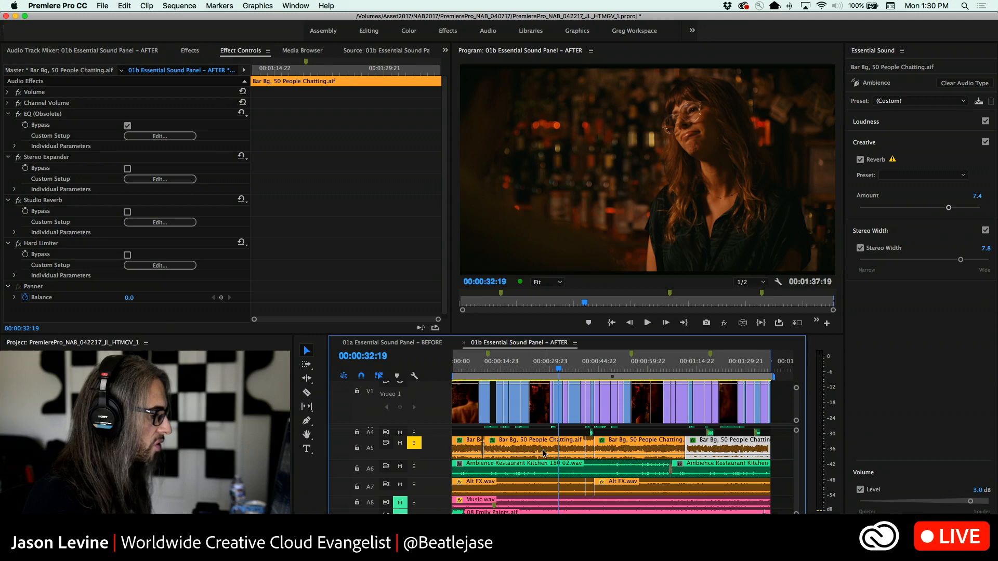
{"action": "left_click", "coordinate": [544, 453]}
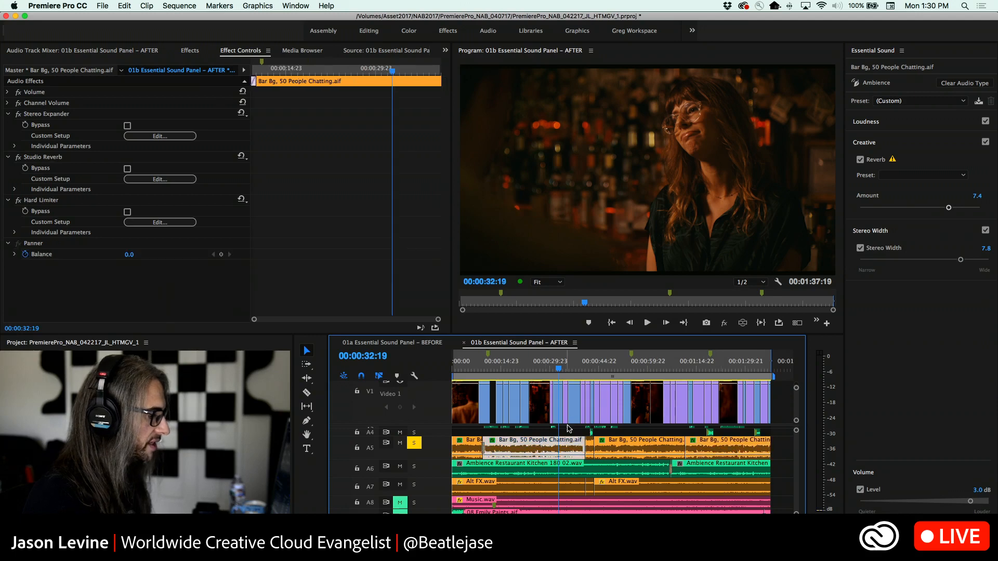
{"action": "left_click", "coordinate": [590, 449]}
Play across the join of the Bar Bg clips on A5 around 00:00:40, replaying it from just before the edit
{"action": "left_click", "coordinate": [568, 370]}
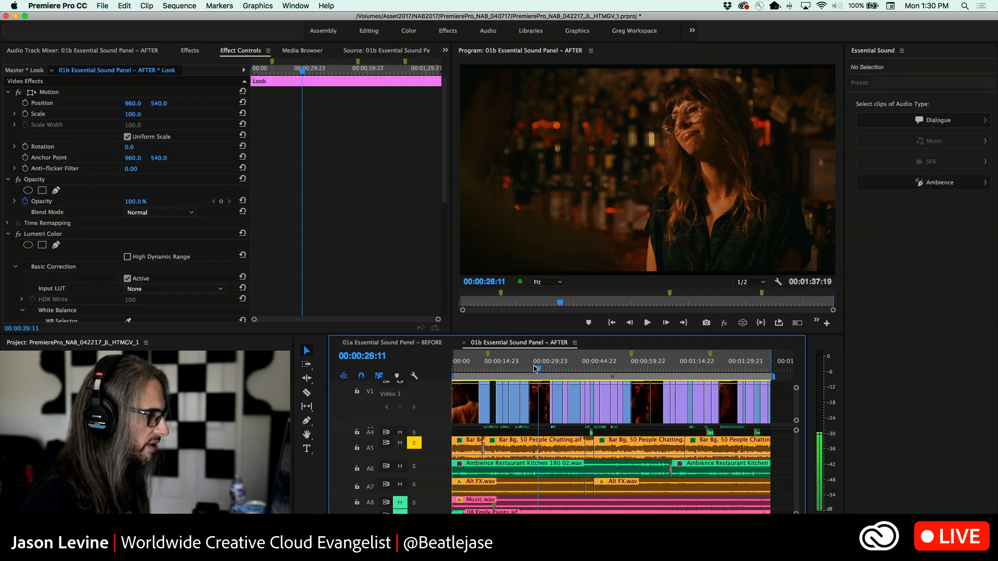
{"action": "left_click", "coordinate": [580, 371]}
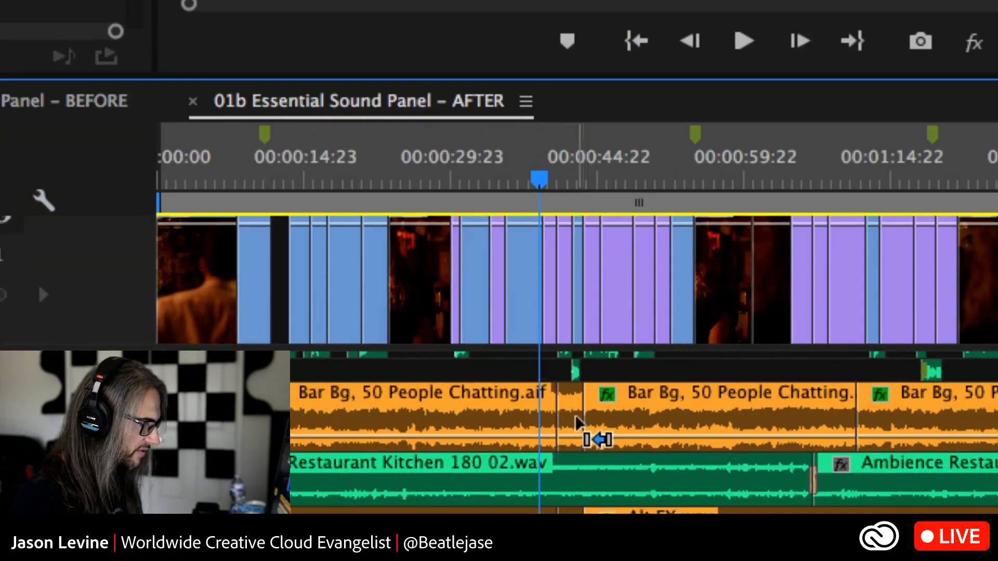
{"action": "key", "text": "space"}
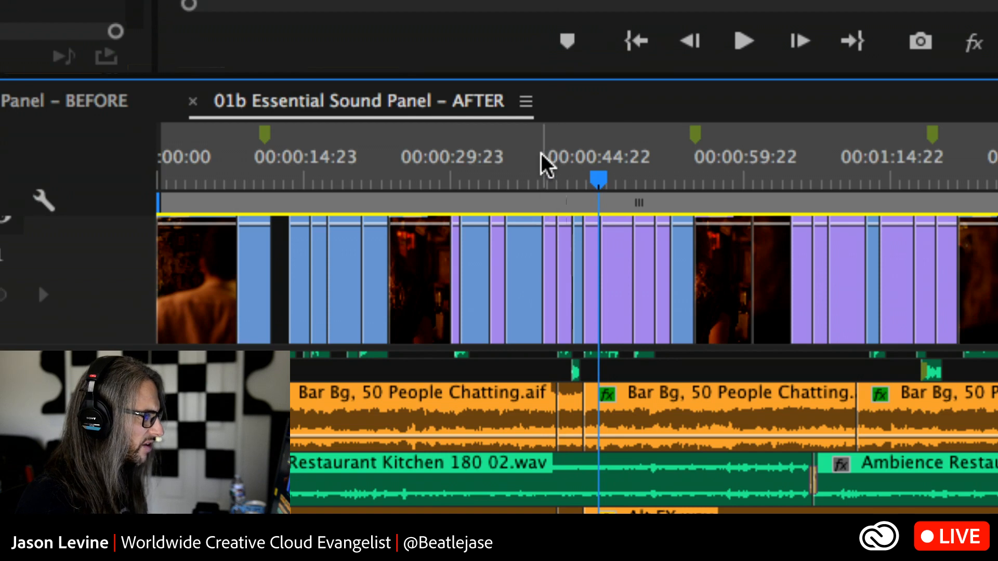
{"action": "left_click_drag", "start_coordinate": [540, 171], "coordinate": [548, 180]}
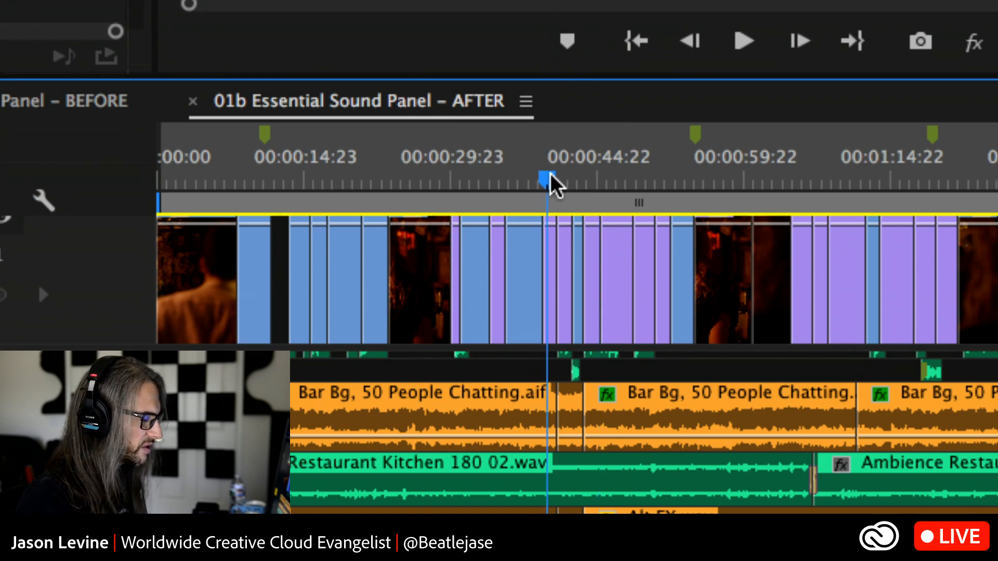
{"action": "key", "text": "space"}
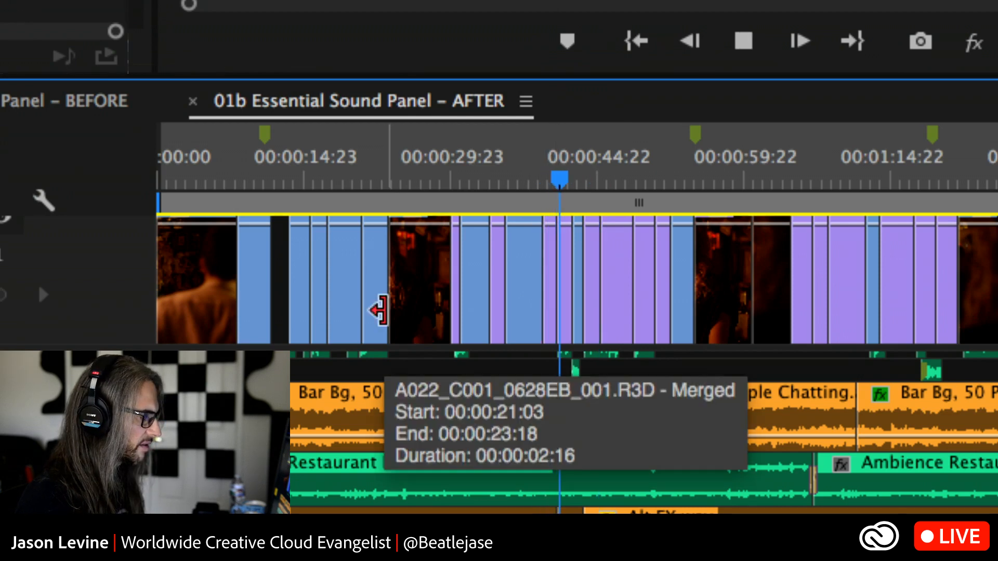
{"action": "key", "text": "space"}
Add a Constant Power crossfade at the Bar Bg edit on A5 near 00:00:41 and lengthen it to about two seconds
{"action": "key", "text": "minus"}
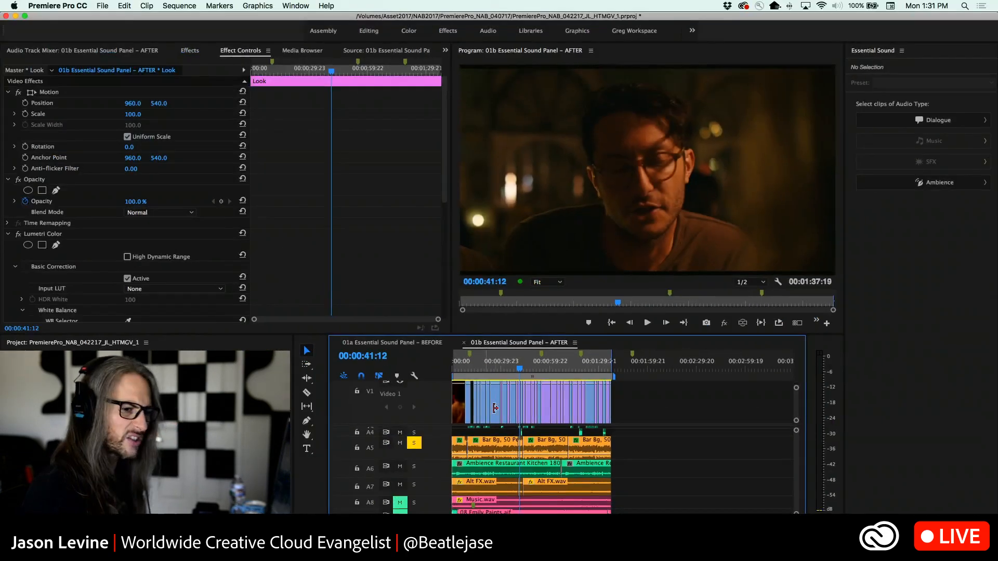
{"action": "left_click", "coordinate": [191, 50]}
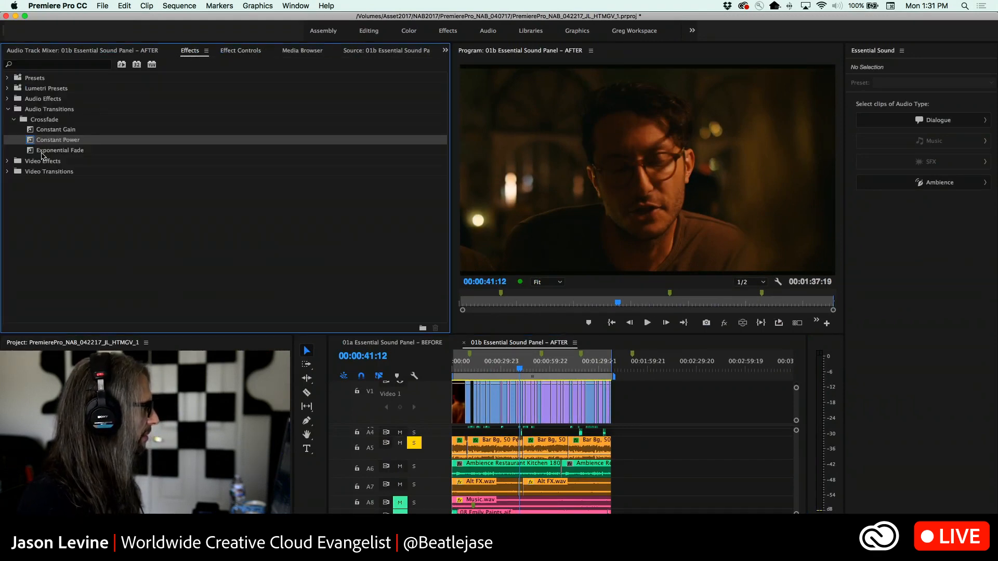
{"action": "left_click_drag", "start_coordinate": [35, 142], "coordinate": [519, 449]}
{"action": "scroll", "coordinate": [519, 450], "scroll_direction": "down", "scroll_amount": 1}
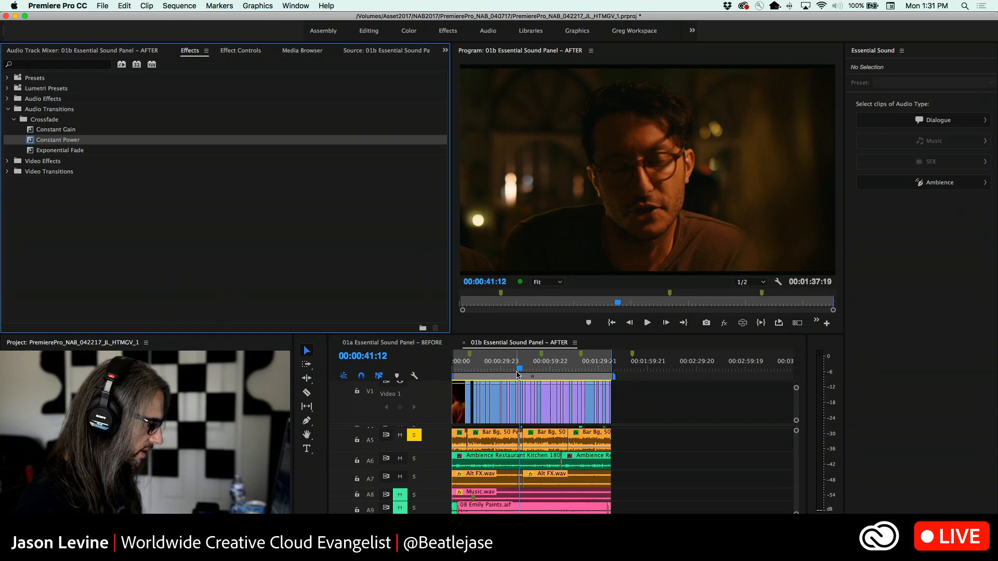
{"action": "key", "text": "equal"}
{"action": "key", "text": "equal"}
{"action": "key", "text": "equal"}
{"action": "key", "text": "equal"}
{"action": "key", "text": "equal"}
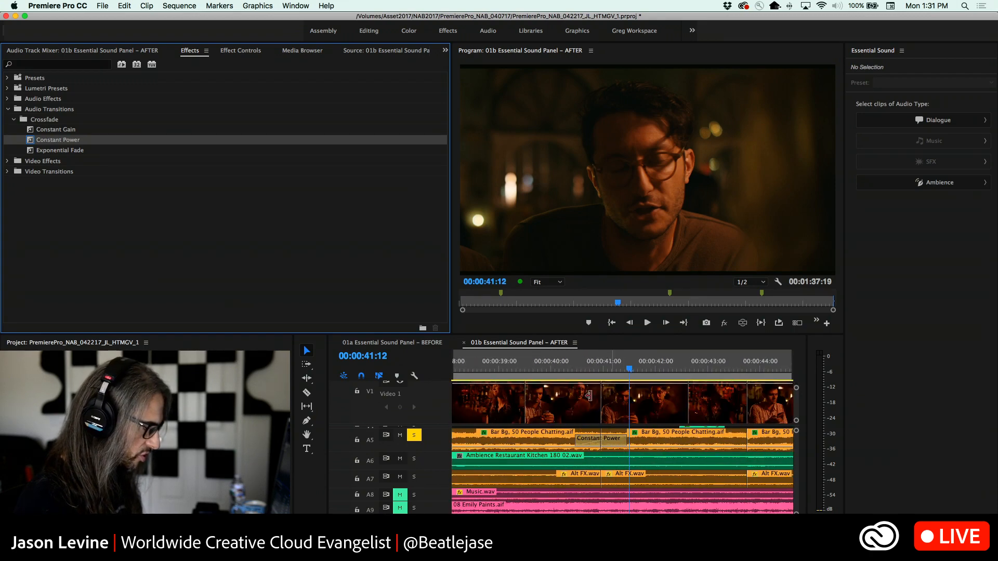
{"action": "left_click_drag", "start_coordinate": [576, 441], "coordinate": [546, 441]}
Play the crossfaded Bar Bg join from 00:00:38:16, and return the playhead to 00:00:39:16
{"action": "left_click", "coordinate": [483, 370]}
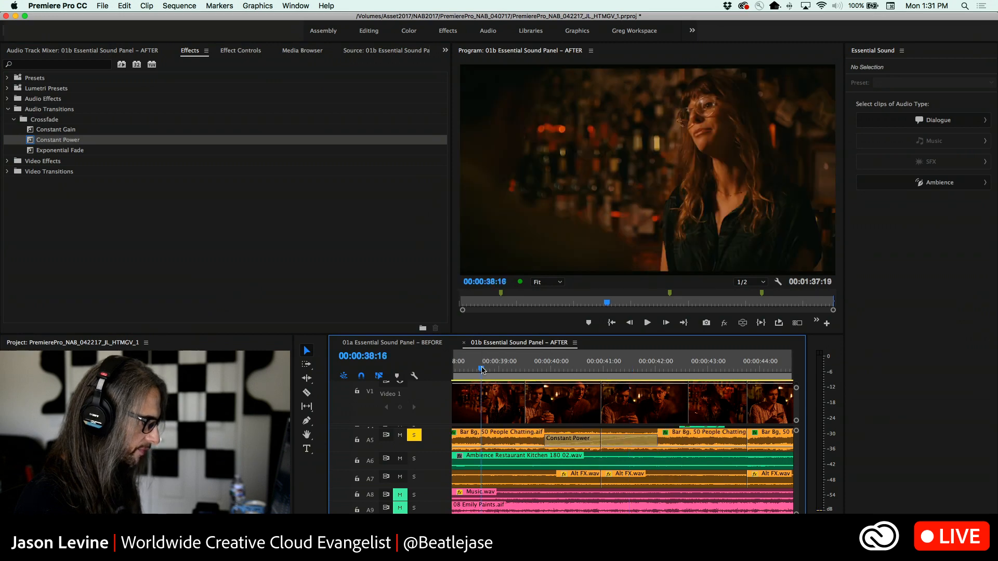
{"action": "key", "text": "space"}
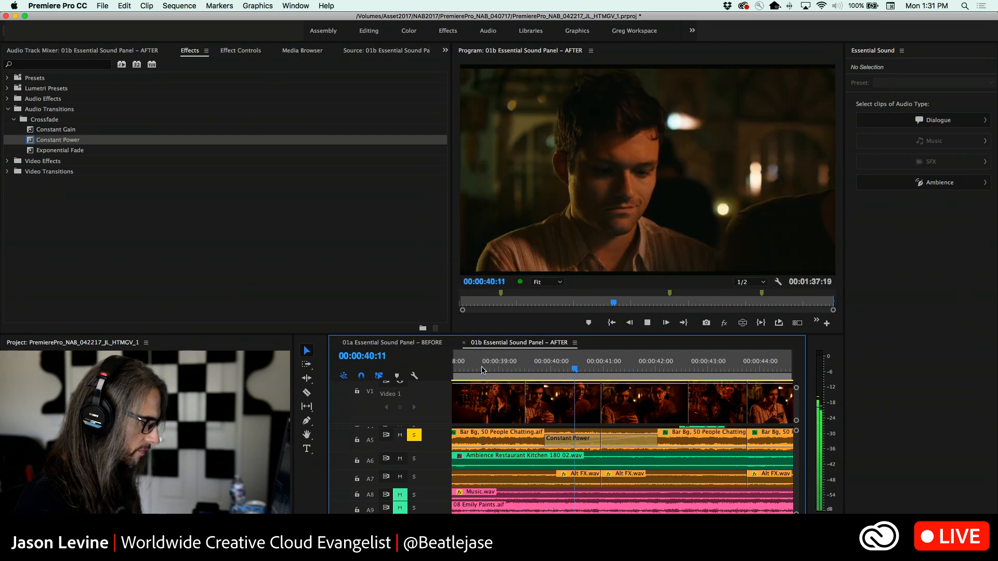
{"action": "key", "text": "space"}
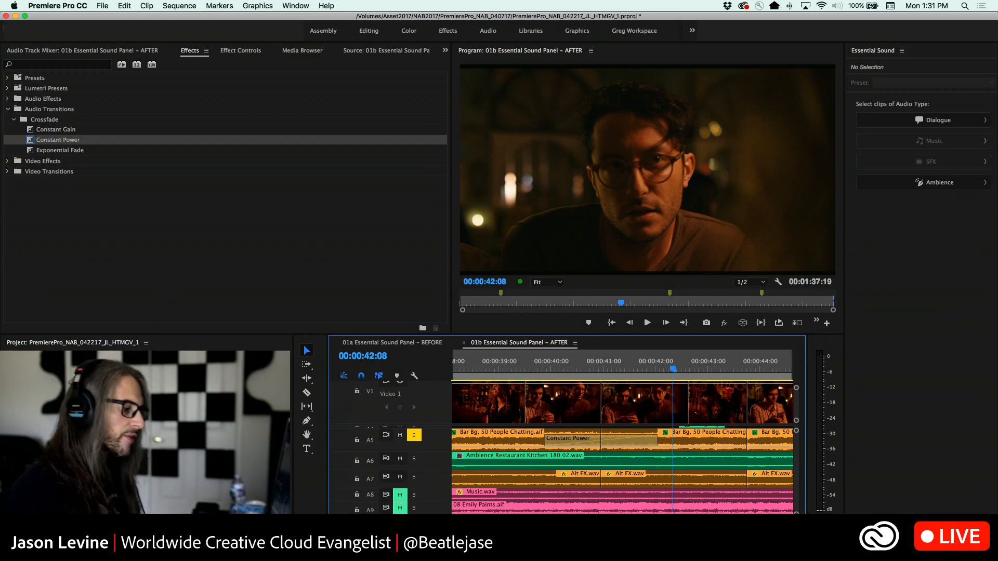
{"action": "left_click", "coordinate": [534, 375]}
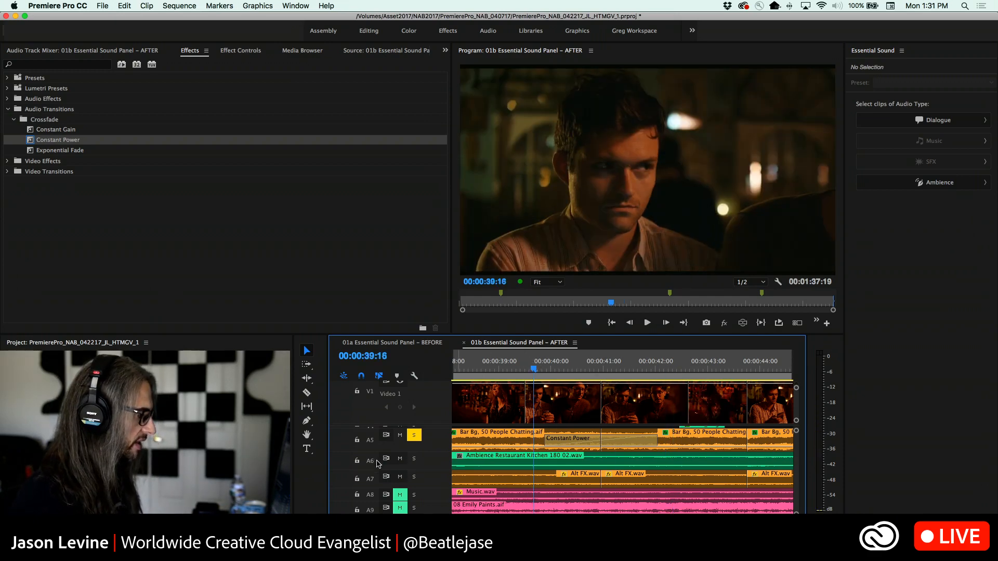
Show the Audio Track Mixer and switch the solo from track A5 to track A6
{"action": "left_click", "coordinate": [359, 54]}
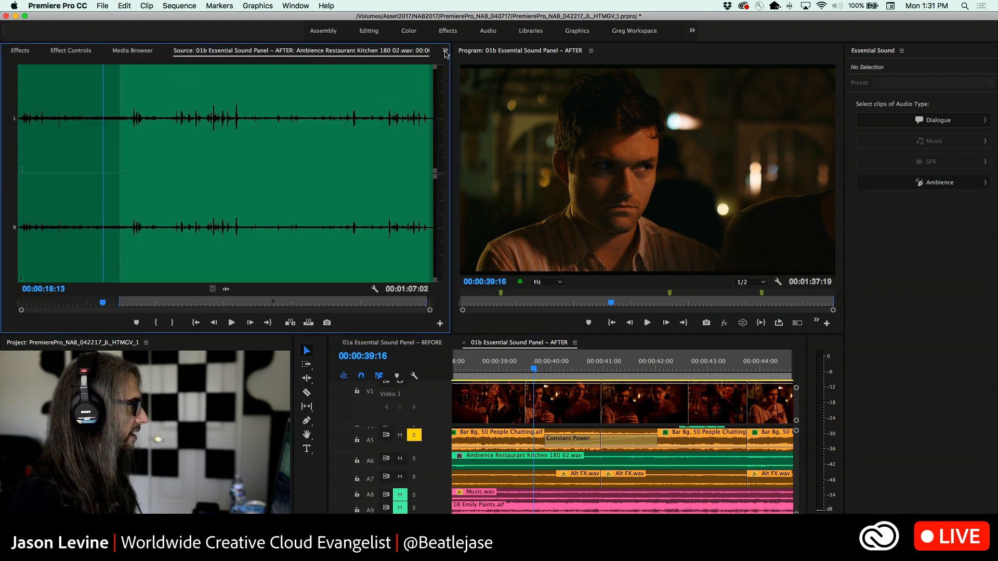
{"action": "left_click", "coordinate": [445, 50]}
{"action": "left_click", "coordinate": [474, 64]}
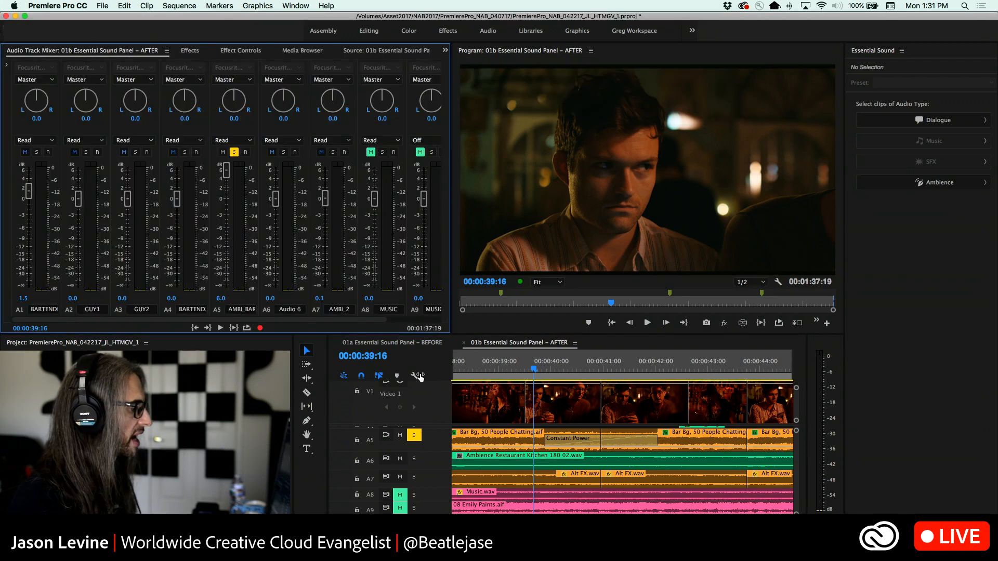
{"action": "left_click", "coordinate": [415, 437]}
{"action": "left_click", "coordinate": [414, 459]}
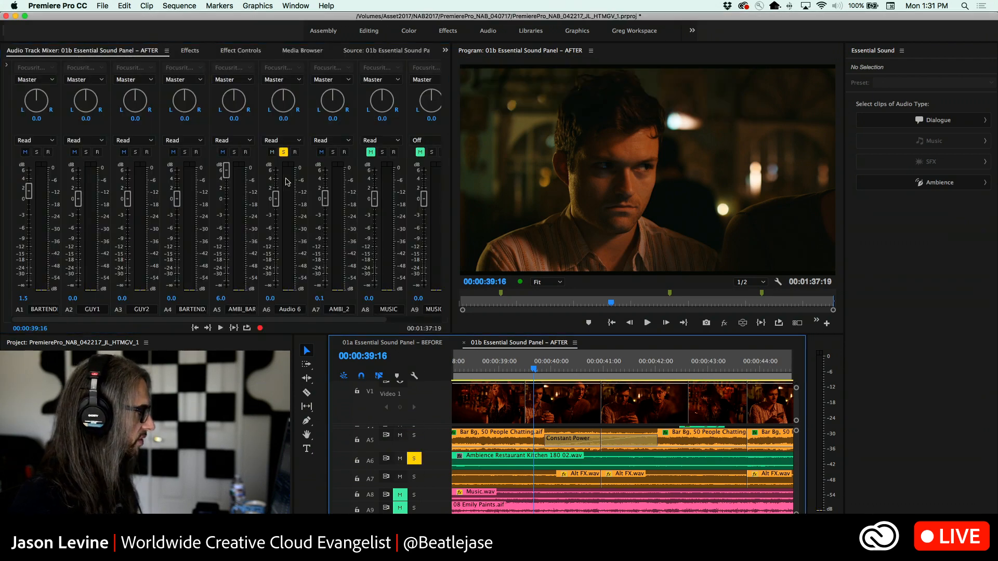
Rename track A6 to KITCHEN and expand its height in the timeline
{"action": "left_click", "coordinate": [288, 310]}
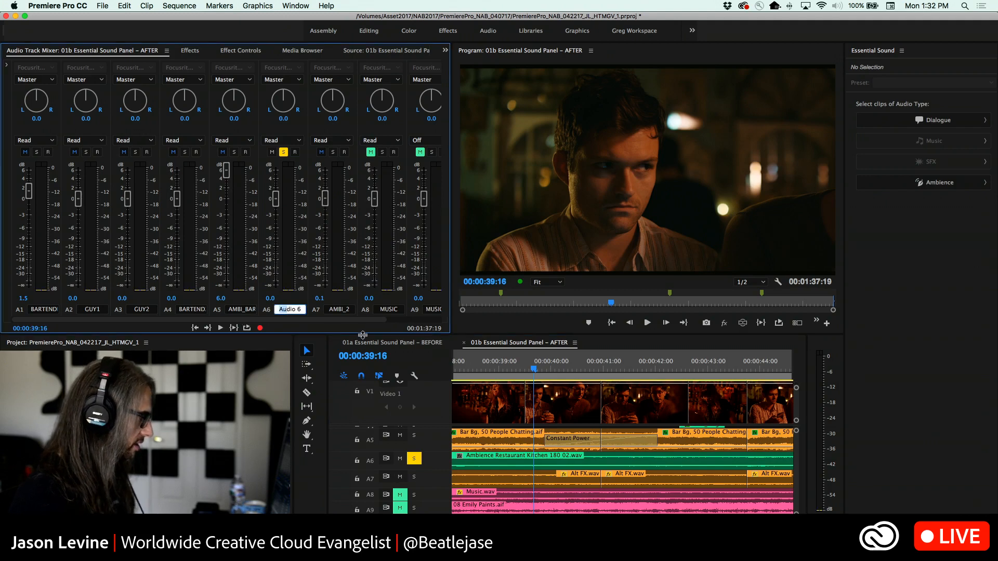
{"action": "type", "text": "KITCHEN"}
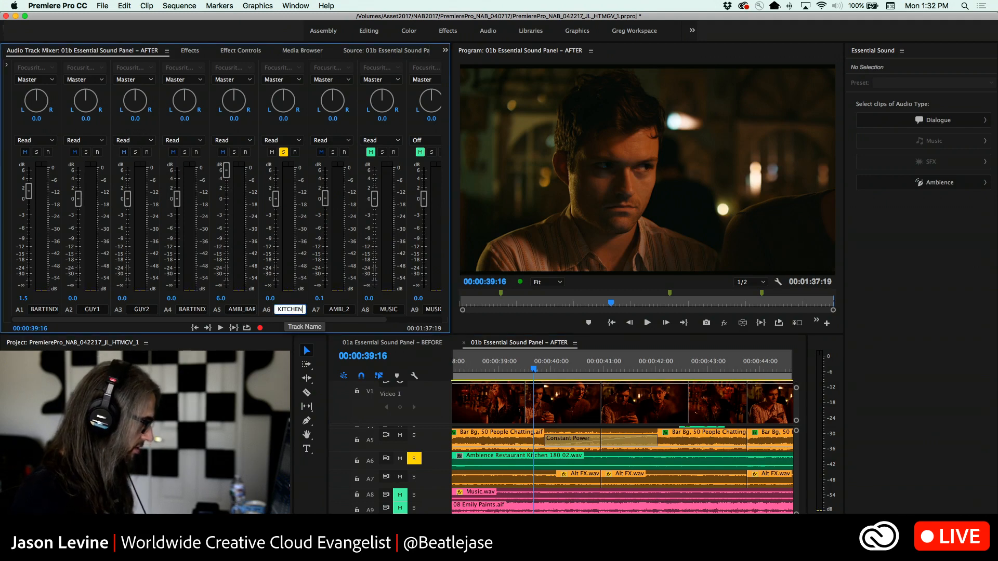
{"action": "key", "text": "Return"}
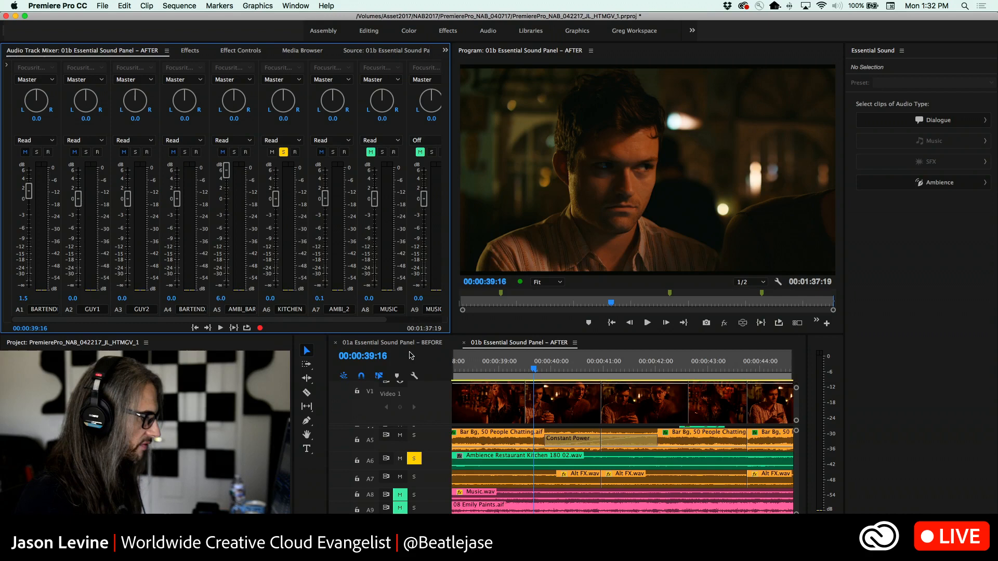
{"action": "double_click", "coordinate": [449, 464]}
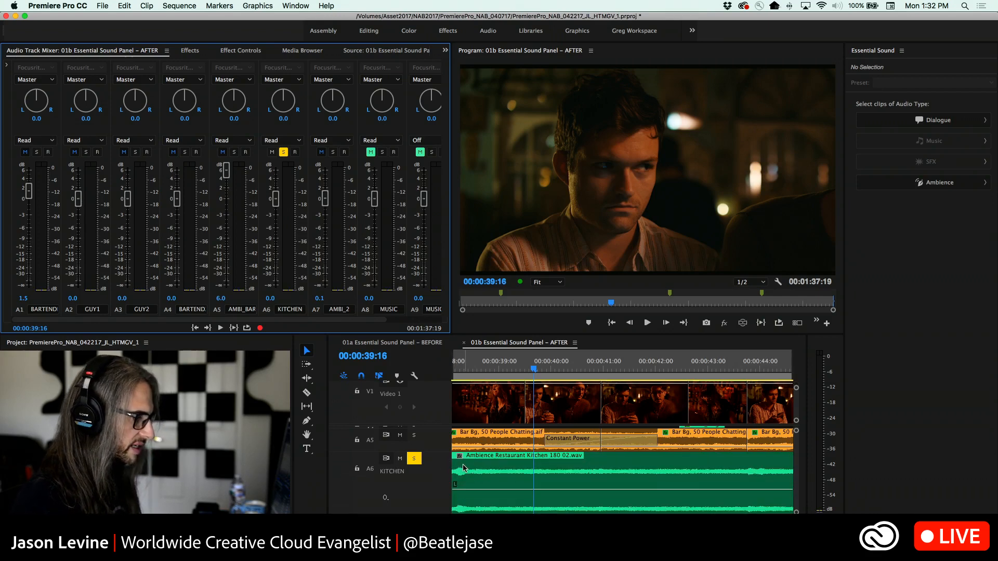
Play the soloed KITCHEN track from 00:00:39:16 and raise its mixer fader to 6.0 dB
{"action": "key", "text": "space"}
{"action": "key", "text": "backslash"}
{"action": "key", "text": "minus"}
{"action": "key", "text": "minus"}
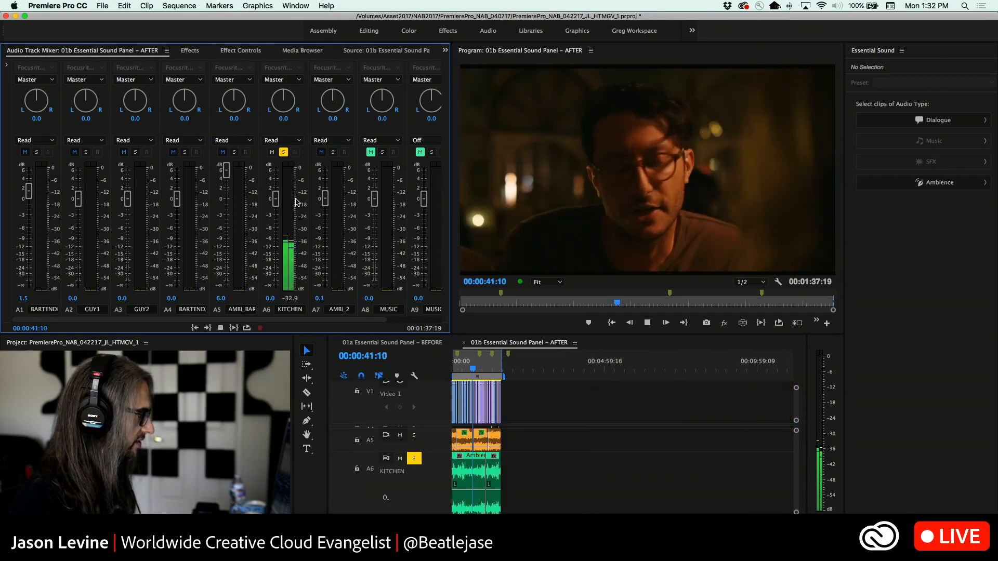
{"action": "key", "text": "equal"}
{"action": "left_click_drag", "start_coordinate": [276, 199], "coordinate": [276, 160]}
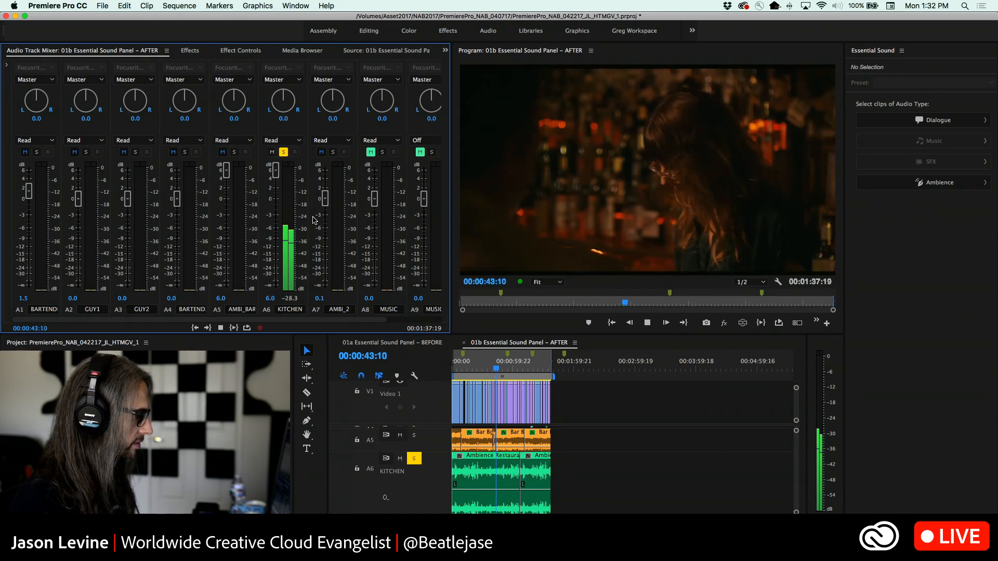
{"action": "key", "text": "equal"}
{"action": "key", "text": "equal"}
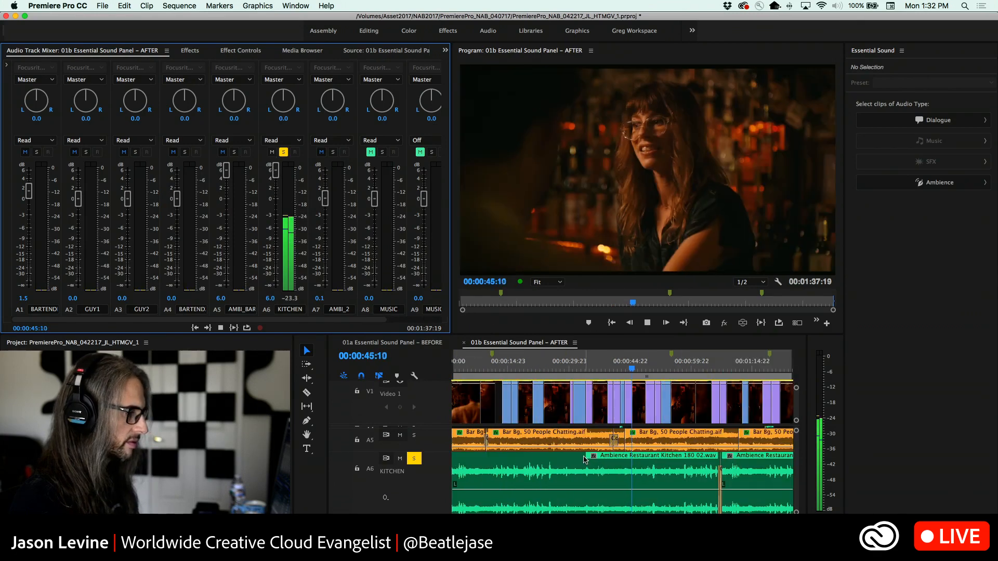
{"action": "key", "text": "space"}
Select both Ambience Restaurant Kitchen clips on A6 and expand their Loudness settings in Essential Sound
{"action": "key", "text": "minus"}
{"action": "key", "text": "minus"}
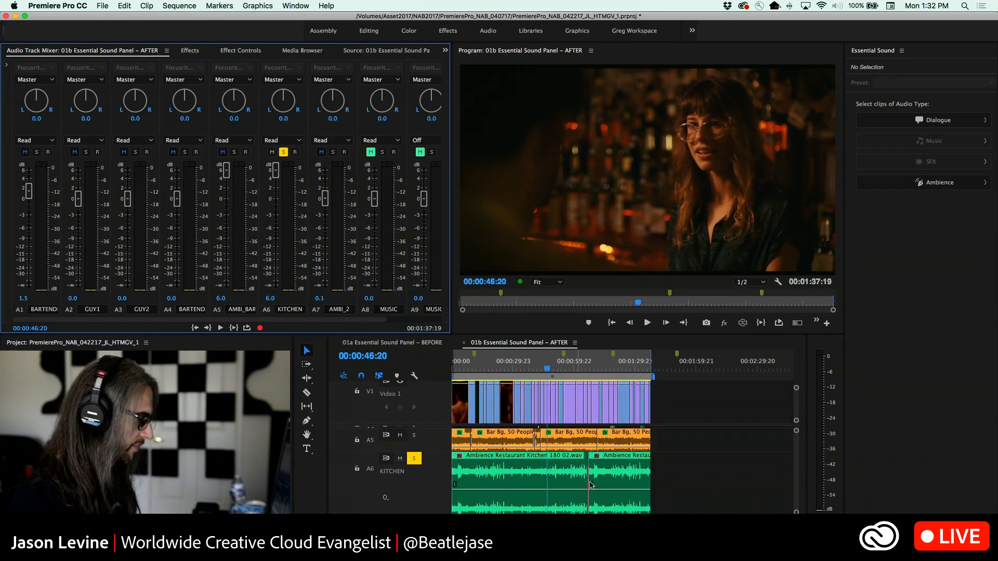
{"action": "left_click_drag", "start_coordinate": [581, 465], "coordinate": [482, 492]}
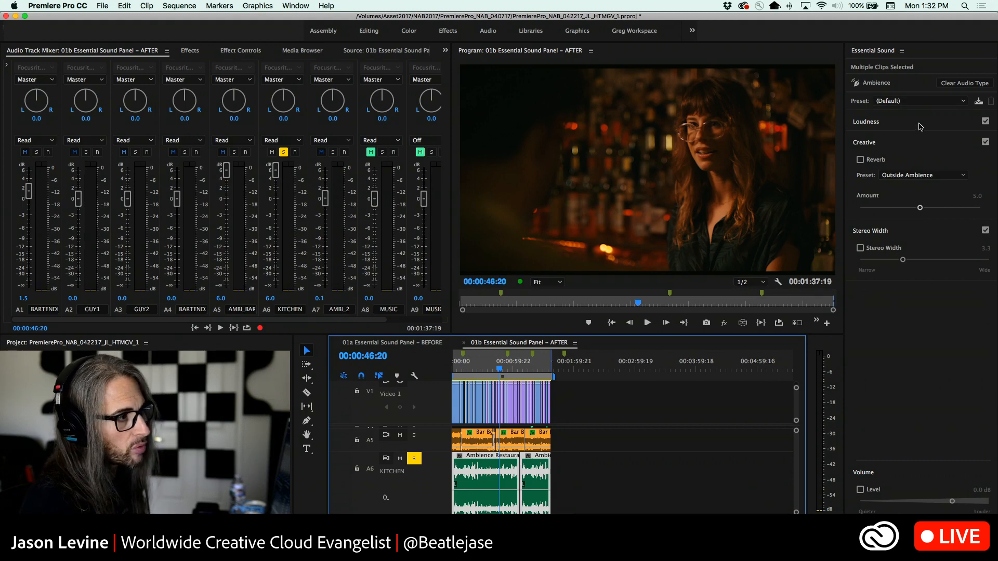
{"action": "left_click", "coordinate": [920, 124]}
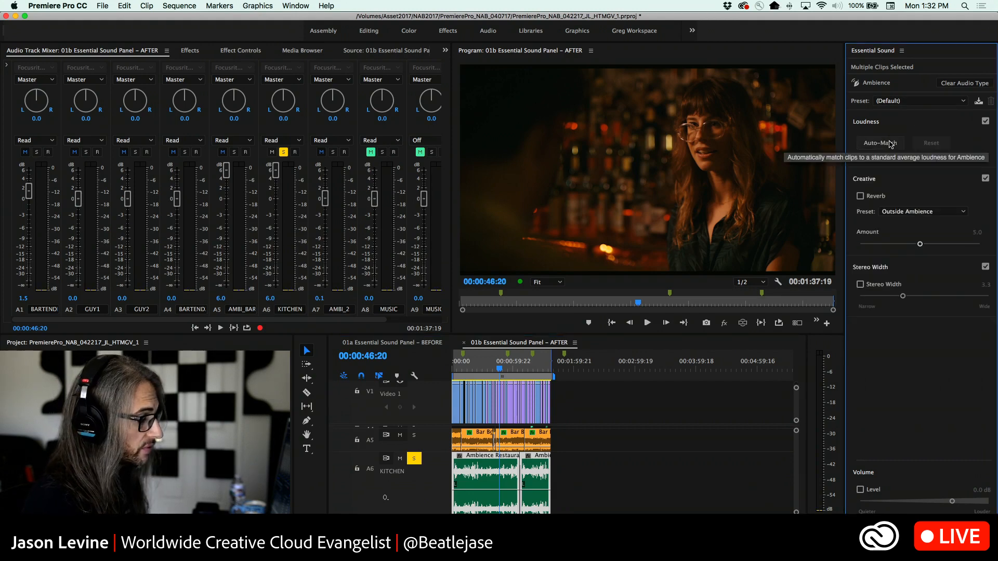
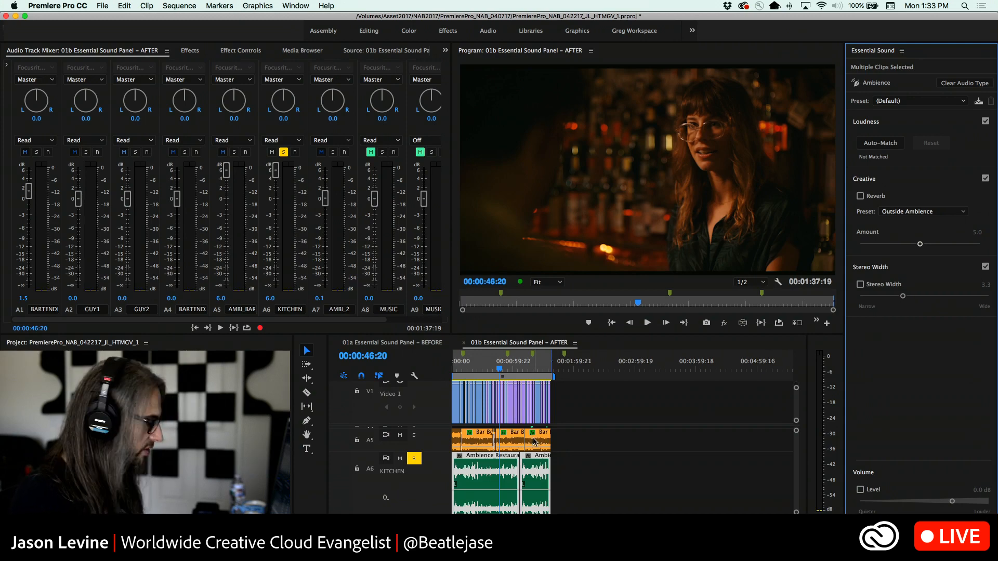
Add the last Bar Bg clip on A5 to the kitchen clip selection and Auto-Match their loudness
{"action": "left_click", "coordinate": [534, 442], "text": "shift"}
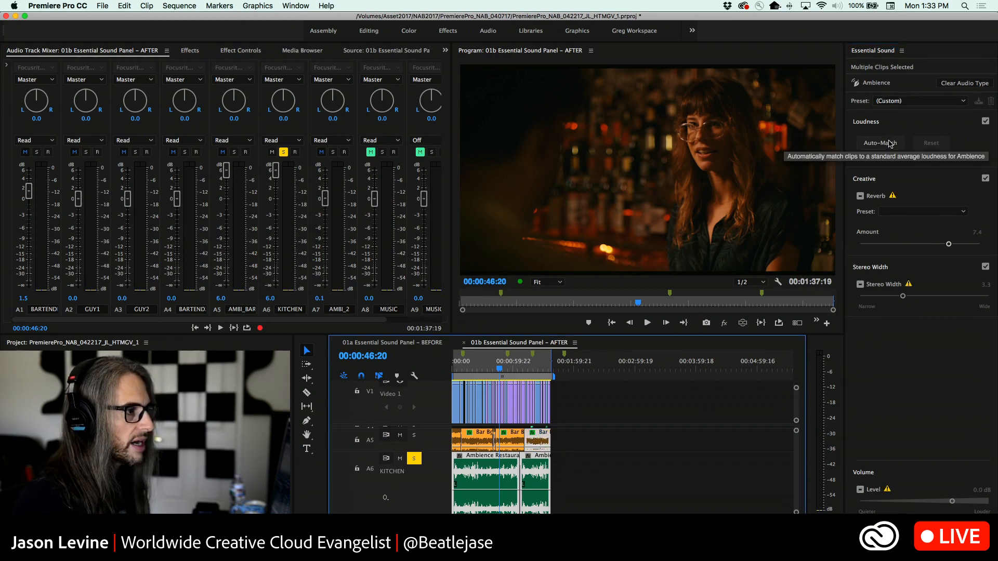
{"action": "left_click", "coordinate": [890, 143]}
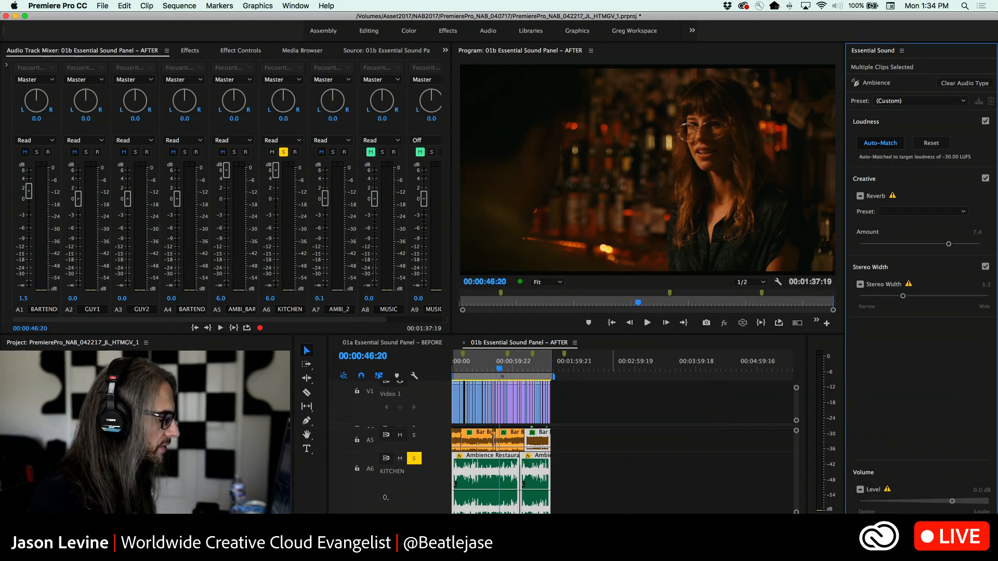
{"action": "left_click", "coordinate": [590, 482]}
{"action": "left_click", "coordinate": [484, 477]}
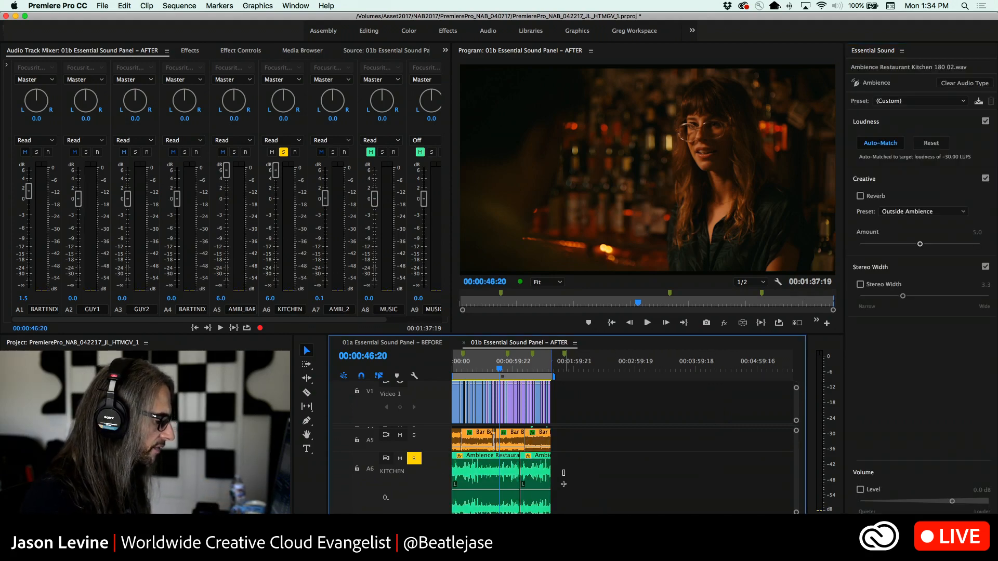
Play the soloed KITCHEN track from near the sequence start and apply Large Room Ambience reverb at 8.1 to both its clips
{"action": "left_click_drag", "start_coordinate": [564, 473], "coordinate": [491, 494]}
{"action": "left_click_drag", "start_coordinate": [500, 368], "coordinate": [458, 370]}
{"action": "key", "text": "space"}
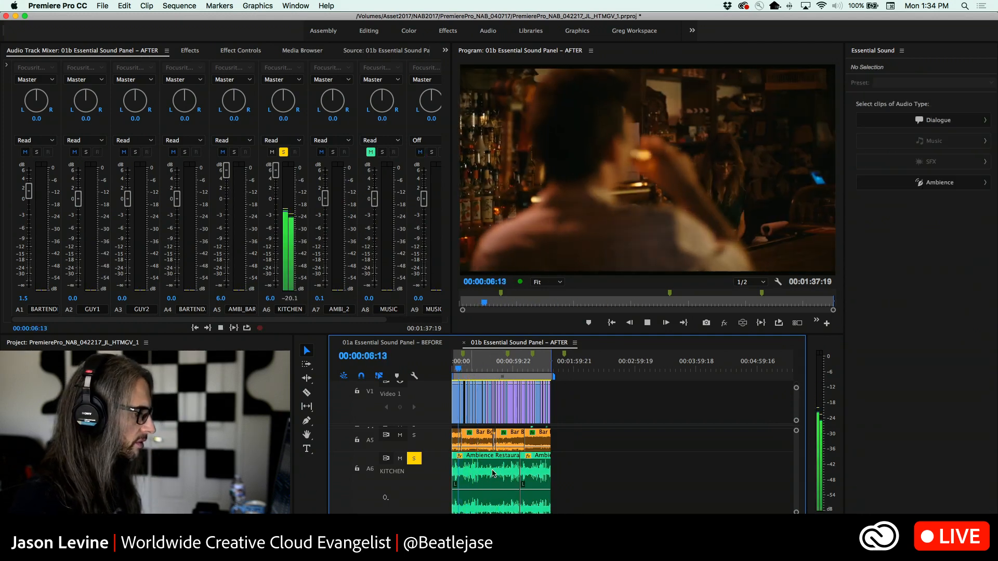
{"action": "left_click_drag", "start_coordinate": [572, 470], "coordinate": [455, 489]}
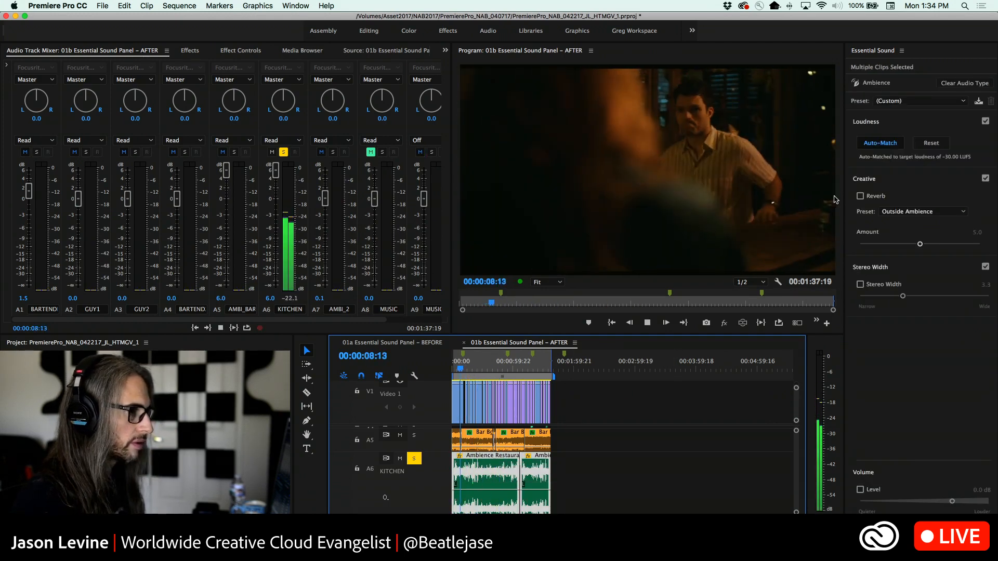
{"action": "left_click", "coordinate": [860, 196]}
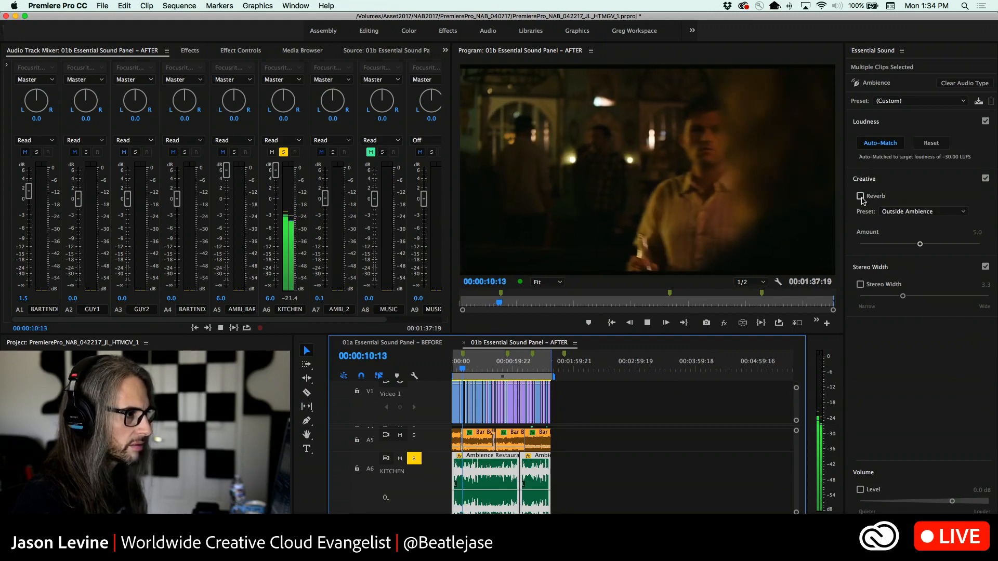
{"action": "left_click", "coordinate": [881, 212]}
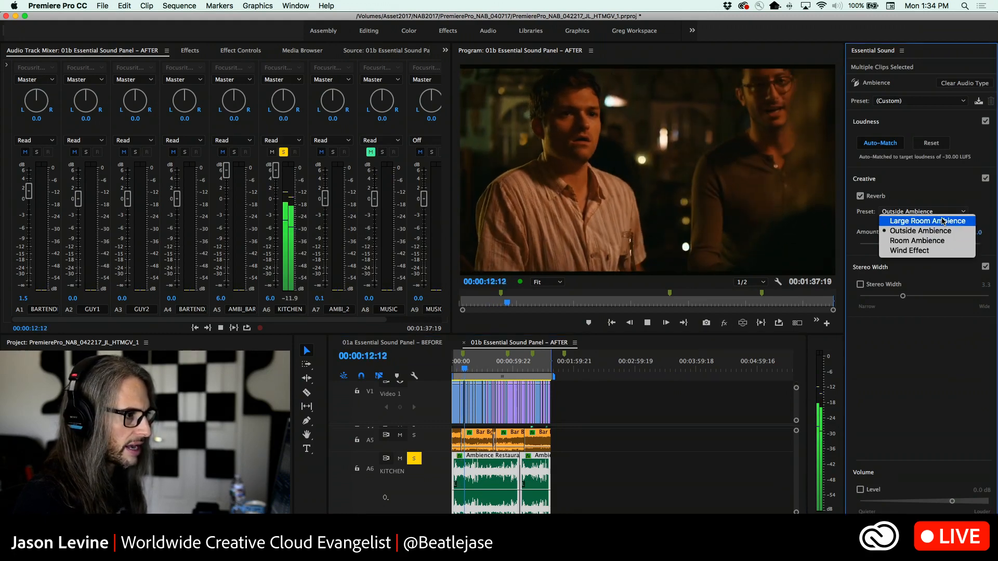
{"action": "left_click", "coordinate": [944, 221]}
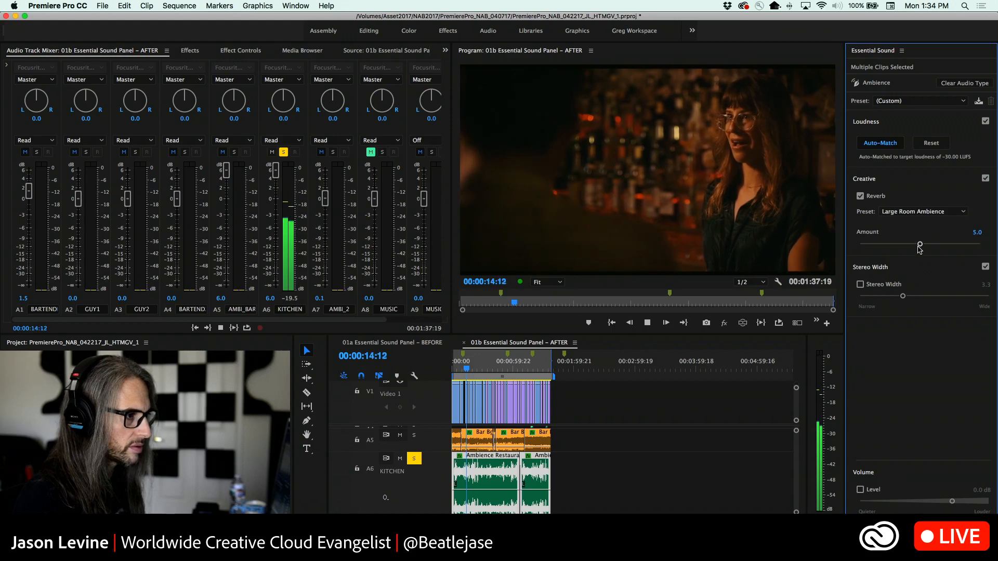
{"action": "left_click_drag", "start_coordinate": [930, 249], "coordinate": [957, 247]}
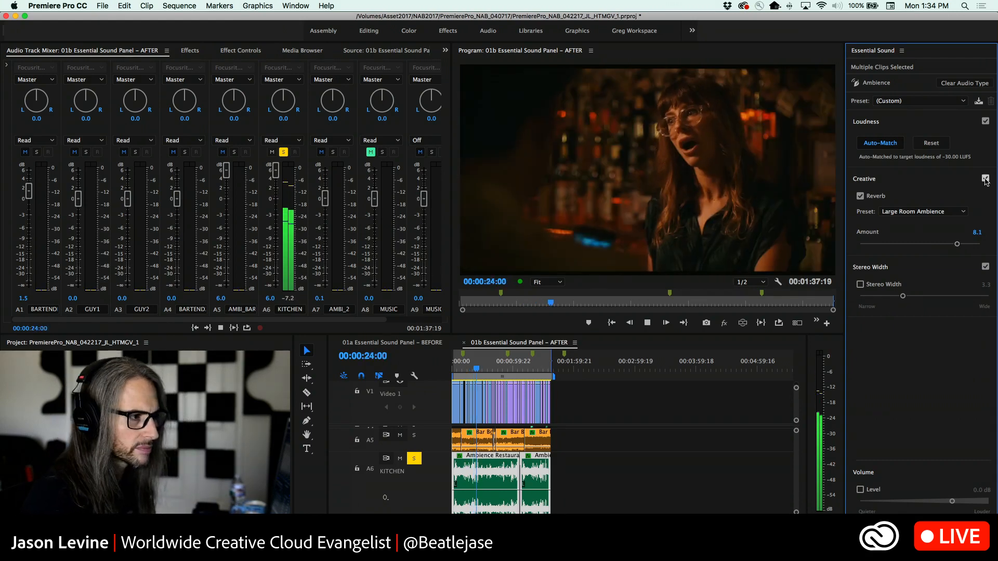
Compare the kitchen clips with their Creative effects bypassed and raise the reverb amount to 8.9
{"action": "left_click", "coordinate": [985, 179]}
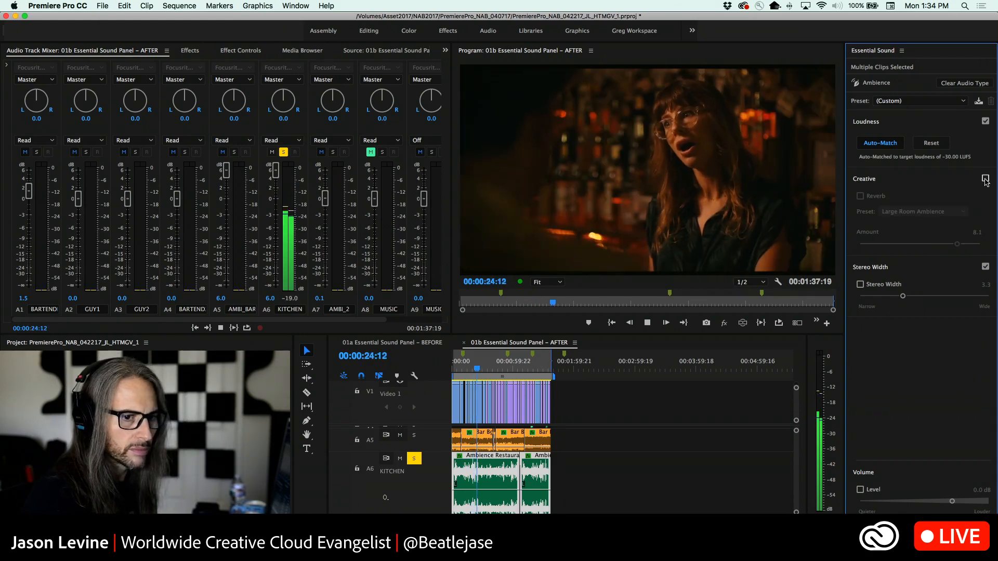
{"action": "left_click", "coordinate": [985, 179]}
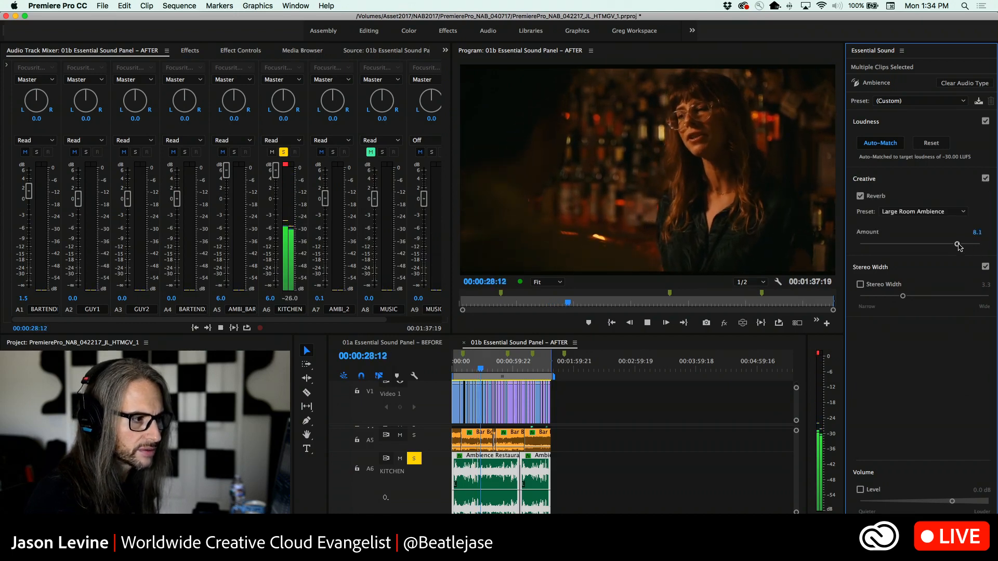
{"action": "left_click_drag", "start_coordinate": [958, 244], "coordinate": [968, 244]}
{"action": "key", "text": "super+shift+a"}
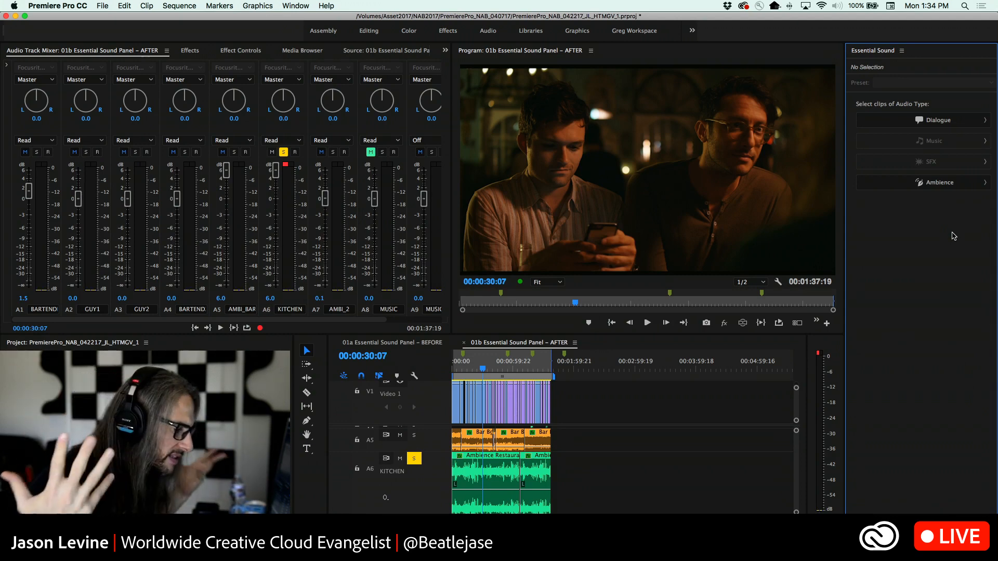
Try Stereo Width on both kitchen clips between 0.0 and 9.2 during playback and leave it switched off
{"action": "left_click_drag", "start_coordinate": [579, 481], "coordinate": [458, 495]}
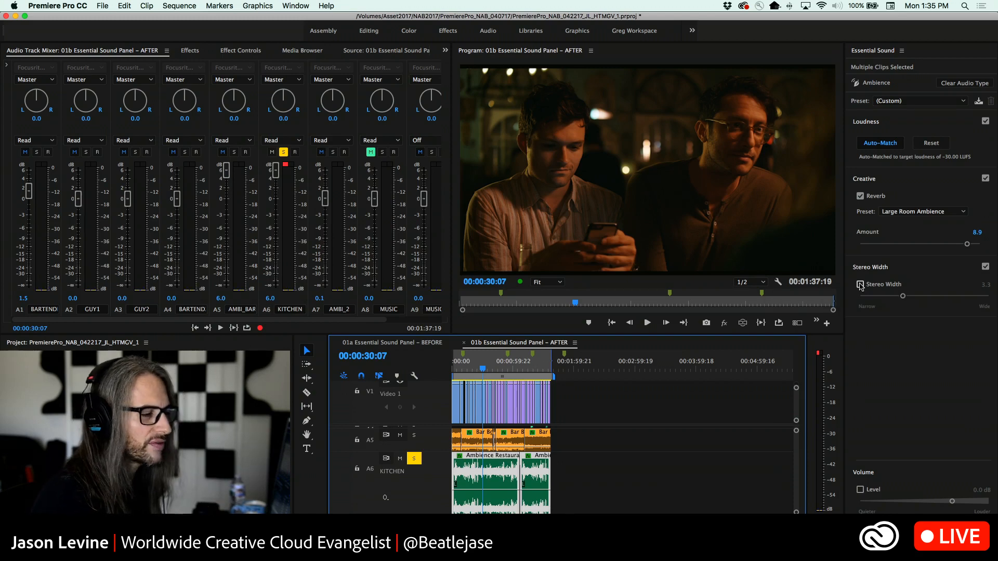
{"action": "left_click", "coordinate": [860, 285]}
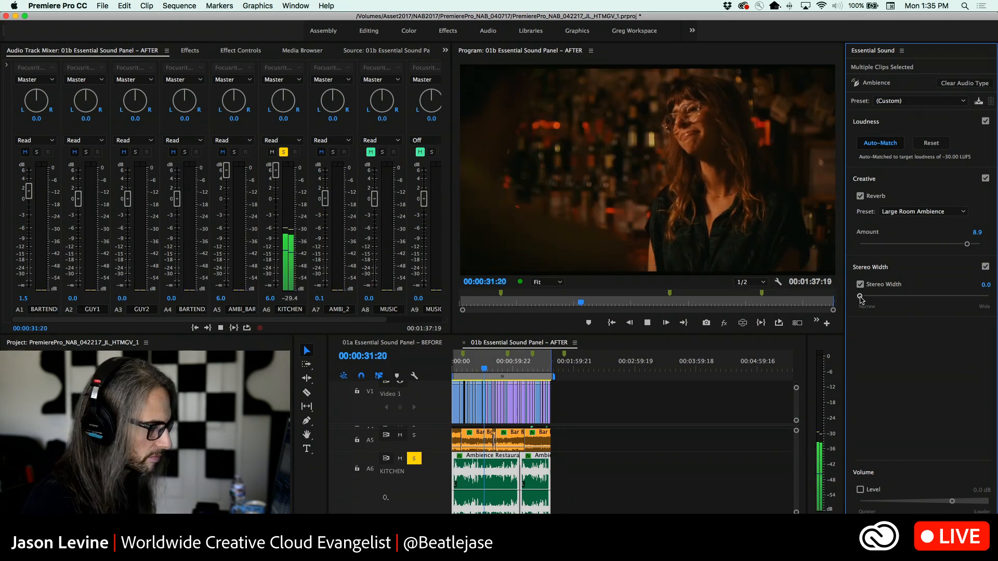
{"action": "left_click_drag", "start_coordinate": [861, 296], "coordinate": [977, 293]}
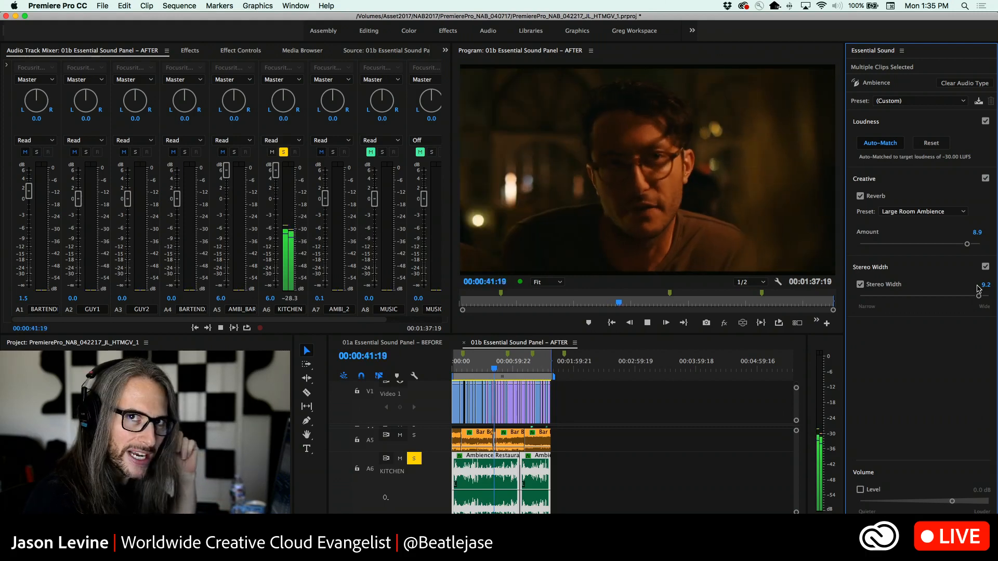
{"action": "left_click_drag", "start_coordinate": [979, 294], "coordinate": [858, 292]}
{"action": "left_click", "coordinate": [860, 285]}
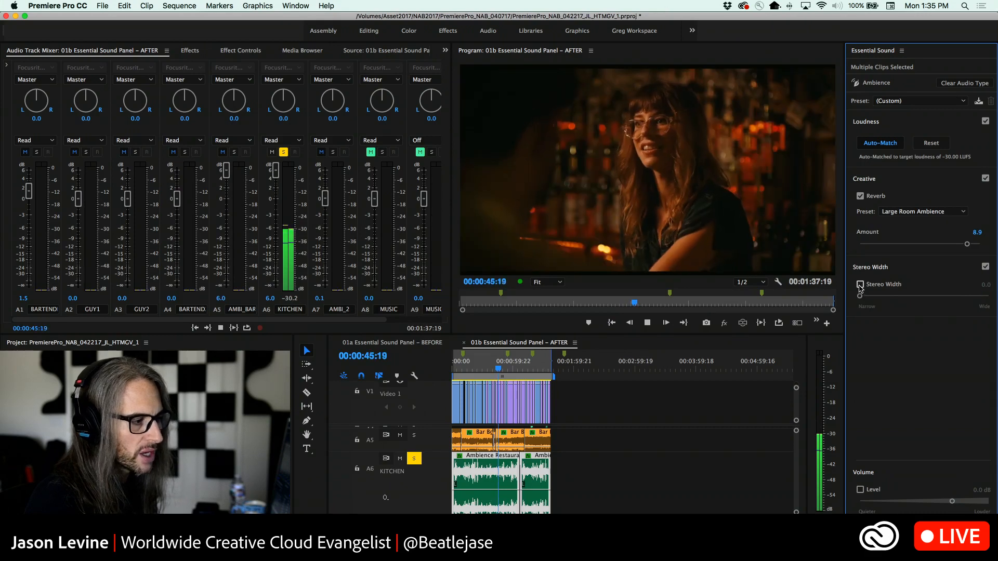
{"action": "left_click", "coordinate": [765, 436]}
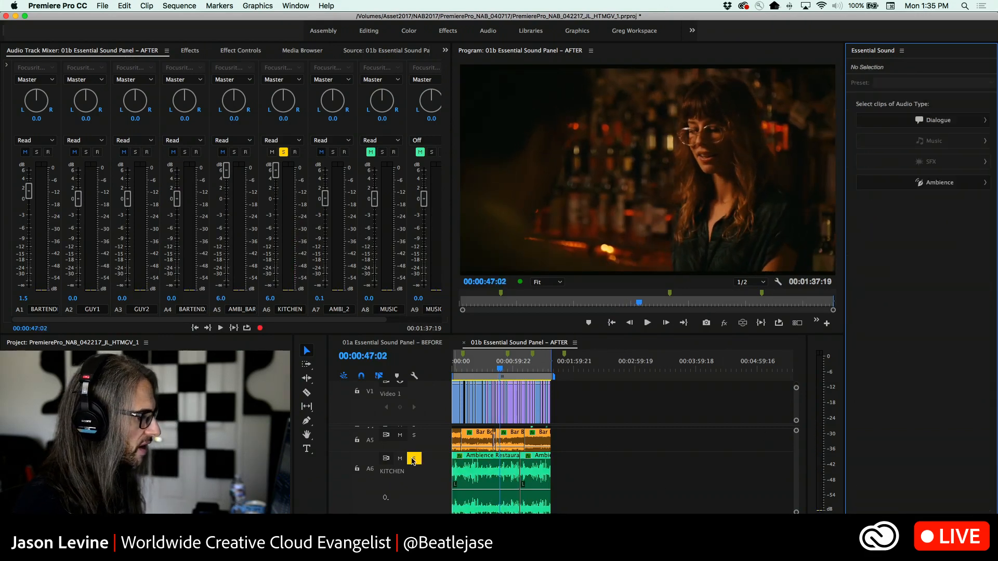
Switch the solo from track A6 to track A7 and reduce the KITCHEN track's height in the timeline
{"action": "left_click", "coordinate": [413, 461]}
{"action": "scroll", "coordinate": [430, 473], "scroll_direction": "down", "scroll_amount": 5}
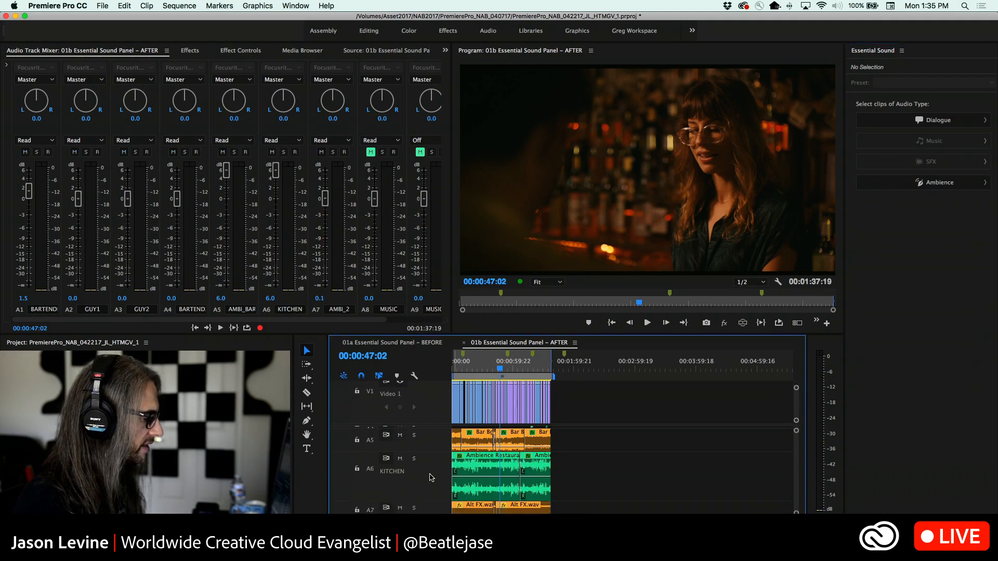
{"action": "scroll", "coordinate": [430, 477], "scroll_direction": "down", "scroll_amount": 2}
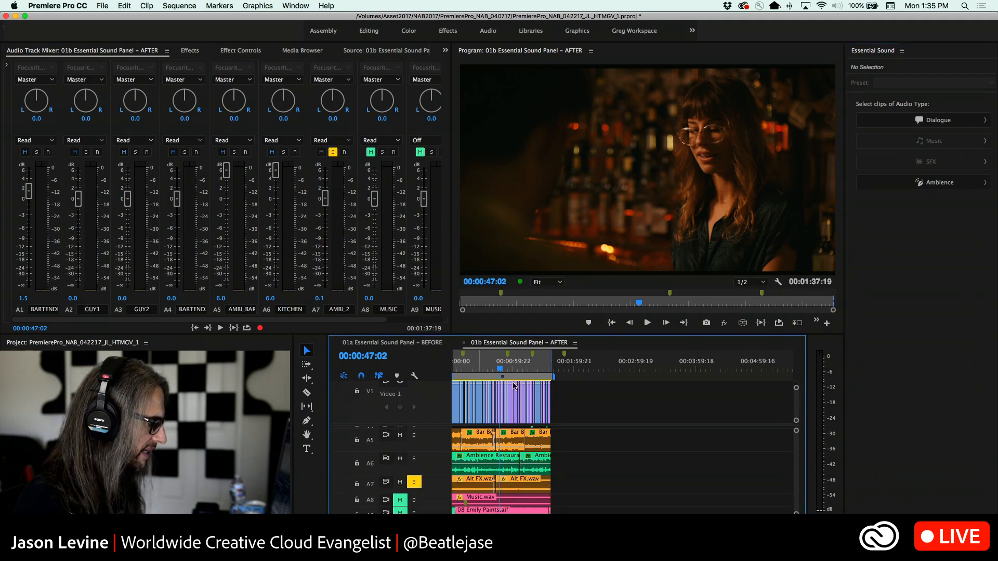
Play from 00:00:20:10 and apply Room Ambience reverb at 6.4 to both Alt FX clips on A7
{"action": "left_click_drag", "start_coordinate": [477, 370], "coordinate": [473, 370]}
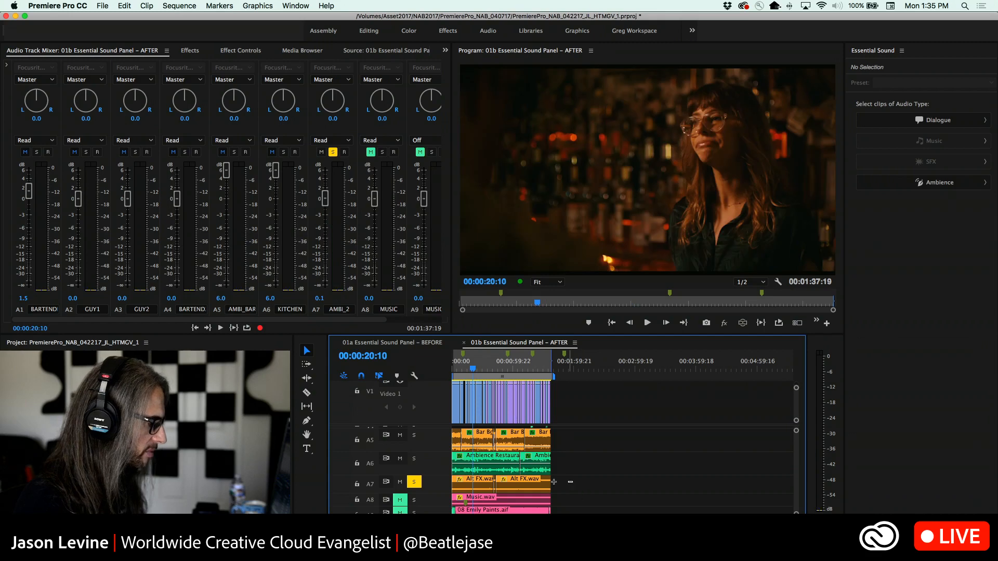
{"action": "left_click_drag", "start_coordinate": [572, 482], "coordinate": [469, 487]}
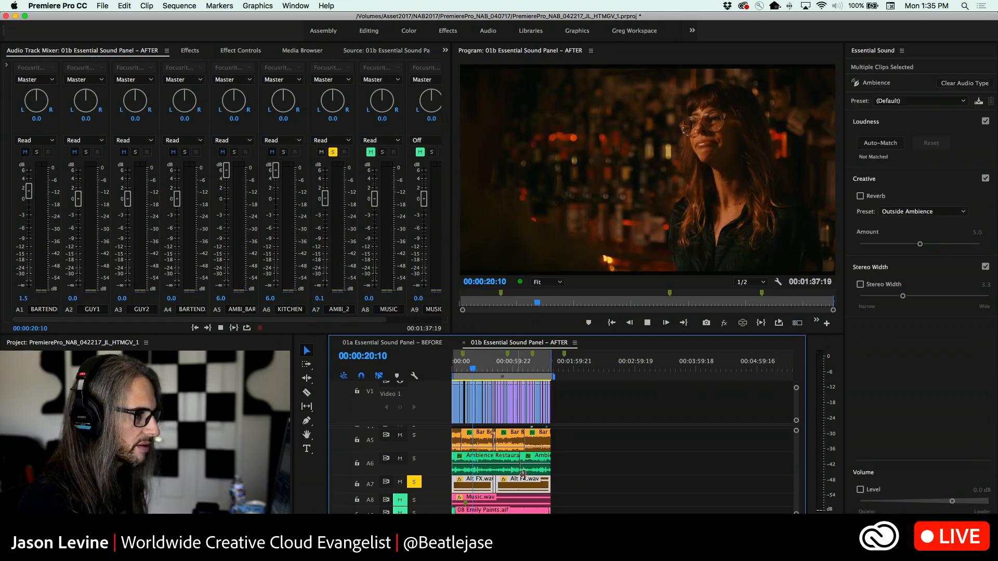
{"action": "key", "text": "space"}
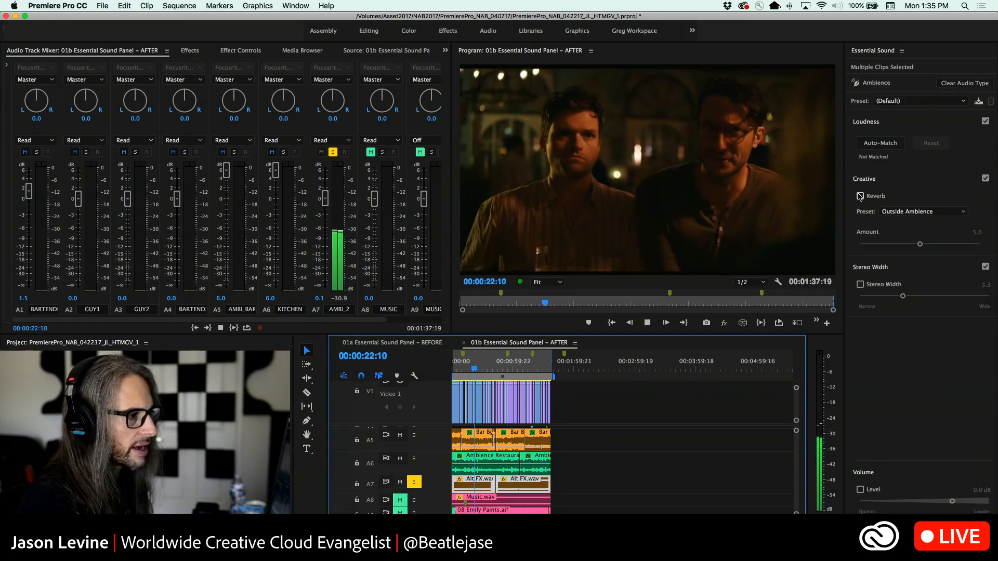
{"action": "left_click", "coordinate": [860, 197]}
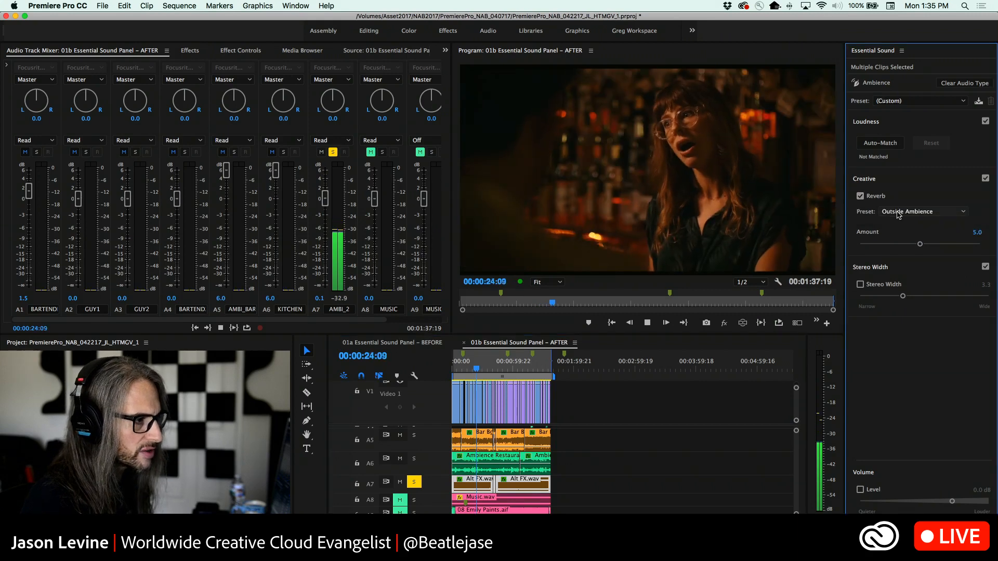
{"action": "left_click", "coordinate": [899, 212]}
{"action": "left_click", "coordinate": [917, 241]}
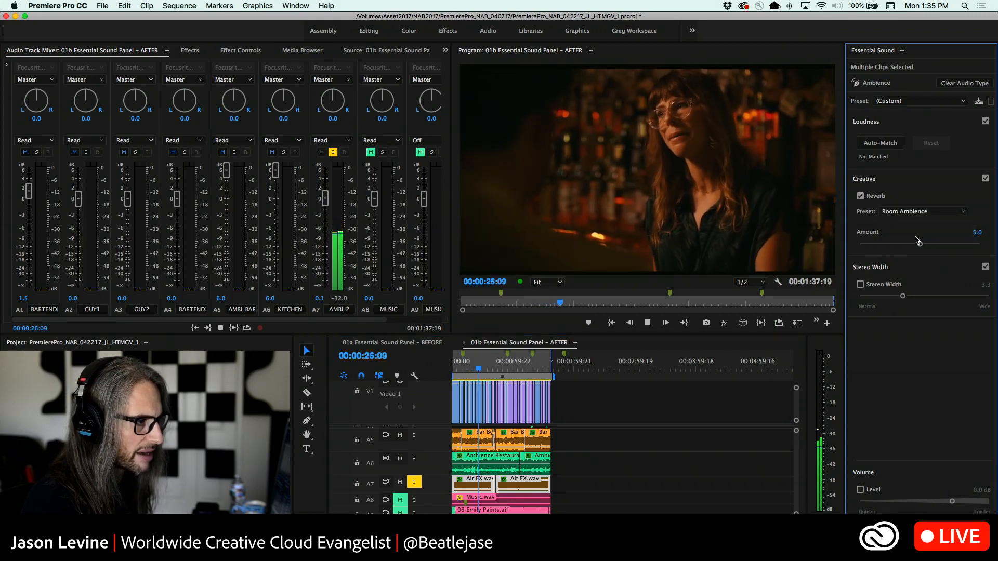
{"action": "left_click_drag", "start_coordinate": [918, 240], "coordinate": [923, 246]}
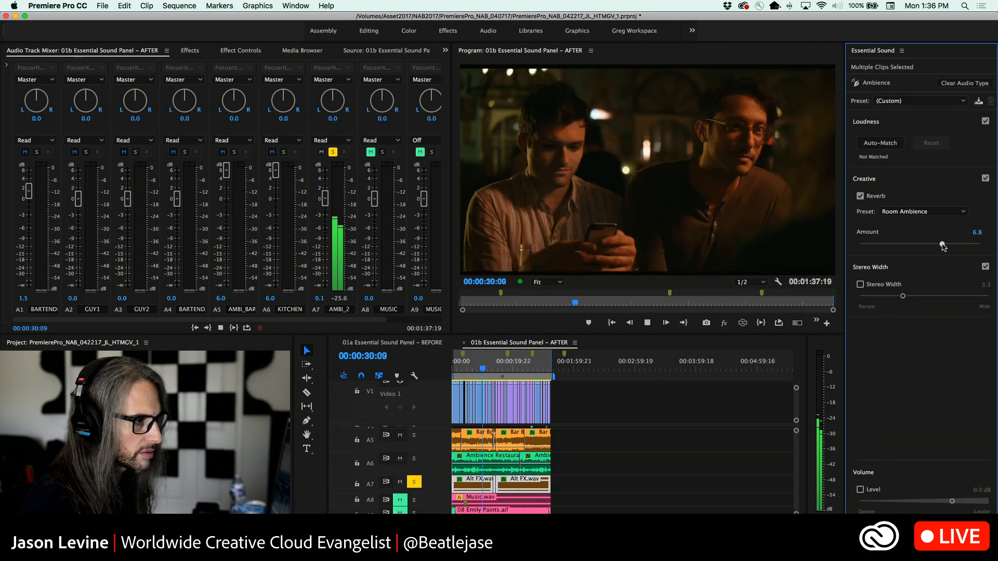
{"action": "left_click_drag", "start_coordinate": [943, 246], "coordinate": [938, 244]}
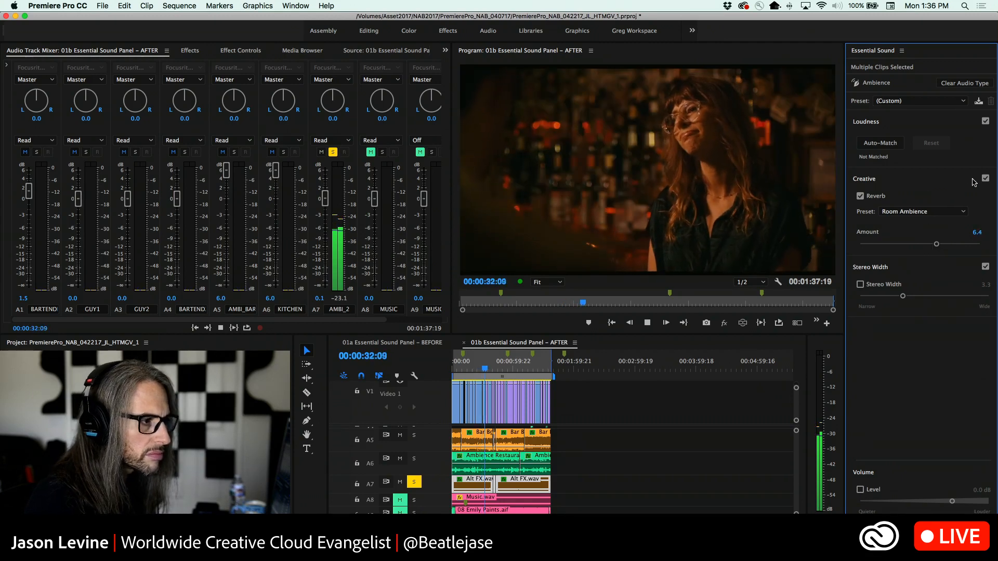
Compare the Alt FX clips with their Creative effects bypassed and enable Stereo Width at 5.9
{"action": "left_click", "coordinate": [986, 179]}
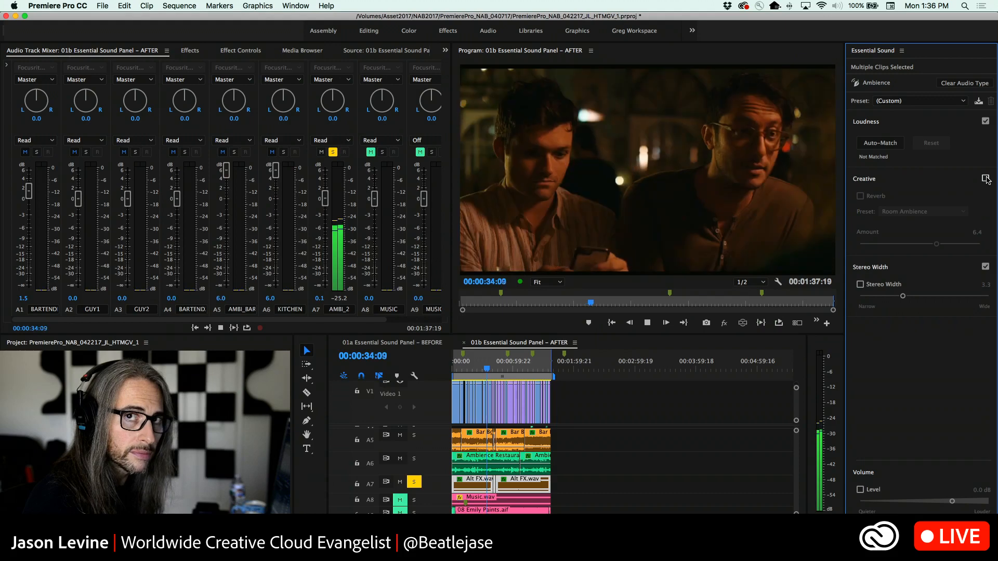
{"action": "left_click", "coordinate": [986, 179]}
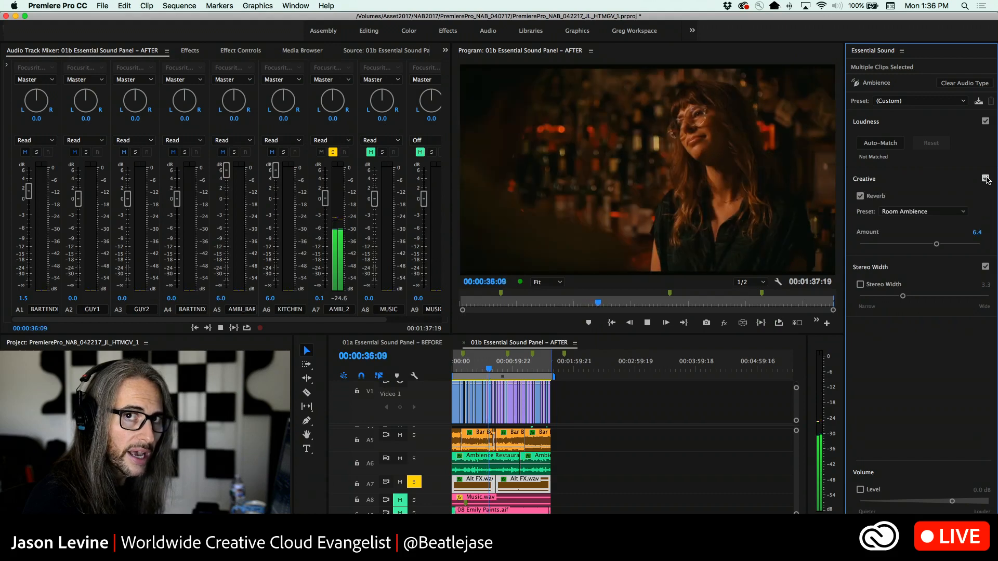
{"action": "left_click", "coordinate": [861, 285]}
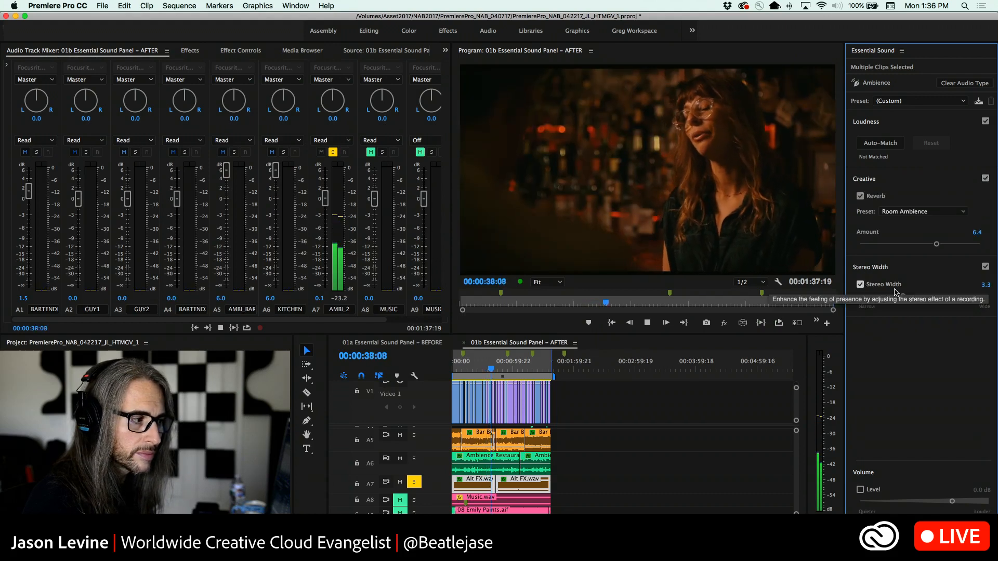
{"action": "left_click_drag", "start_coordinate": [903, 296], "coordinate": [936, 296]}
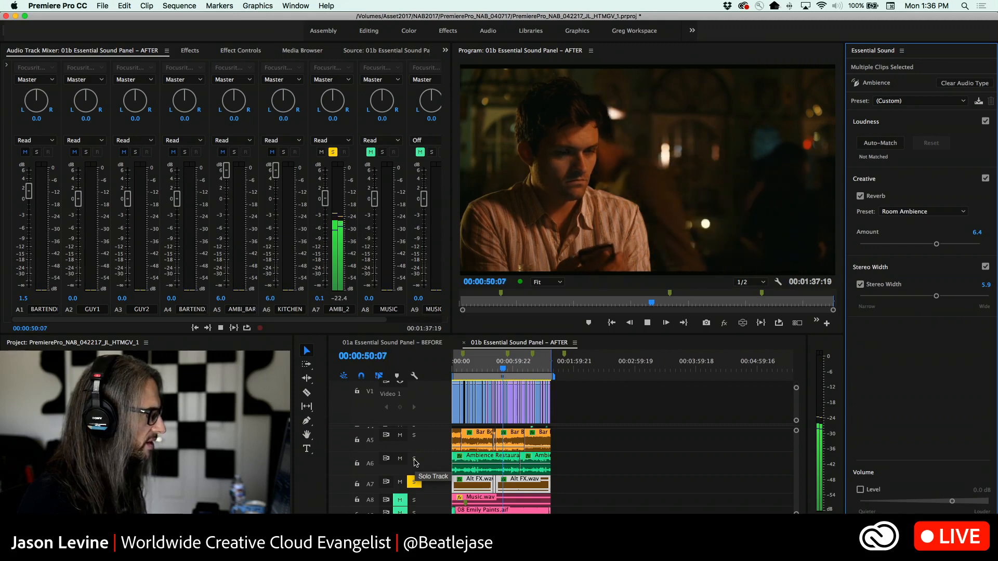
Solo the KITCHEN track together with A7 and lower its mixer fader to 2.0 dB
{"action": "left_click", "coordinate": [415, 462]}
{"action": "left_click", "coordinate": [275, 182]}
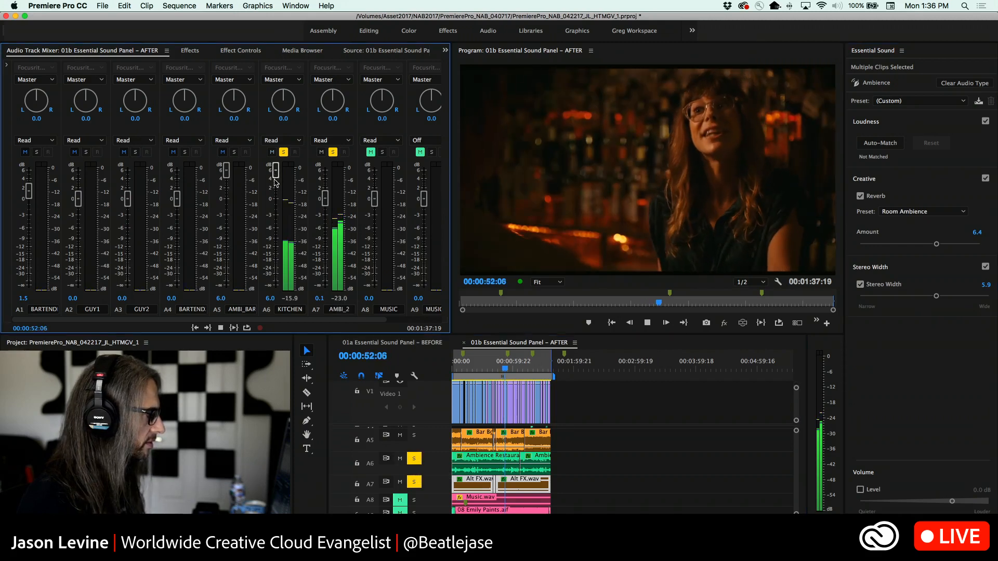
{"action": "left_click_drag", "start_coordinate": [276, 182], "coordinate": [279, 195]}
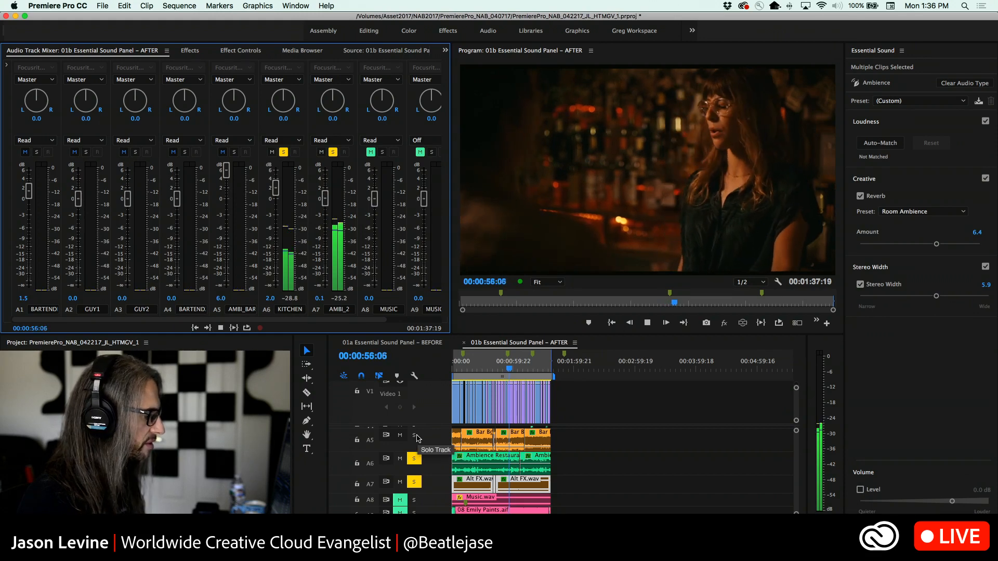
Add track A5 to the solo and lower the mixer faders of A5 to 0.0 dB and KITCHEN to 0.3 dB
{"action": "left_click", "coordinate": [415, 437]}
{"action": "left_click", "coordinate": [229, 174]}
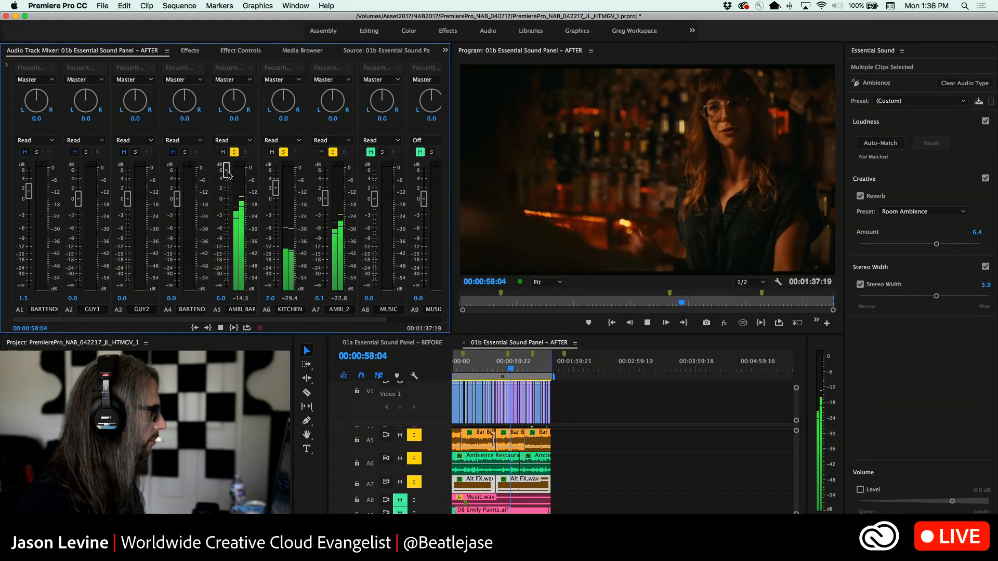
{"action": "left_click_drag", "start_coordinate": [226, 175], "coordinate": [275, 198]}
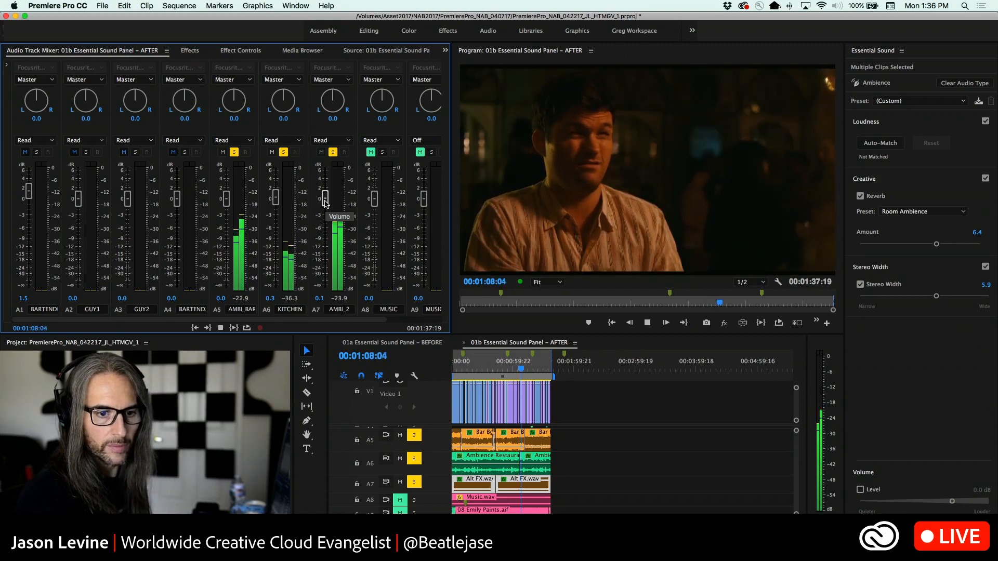
{"action": "key", "text": "space"}
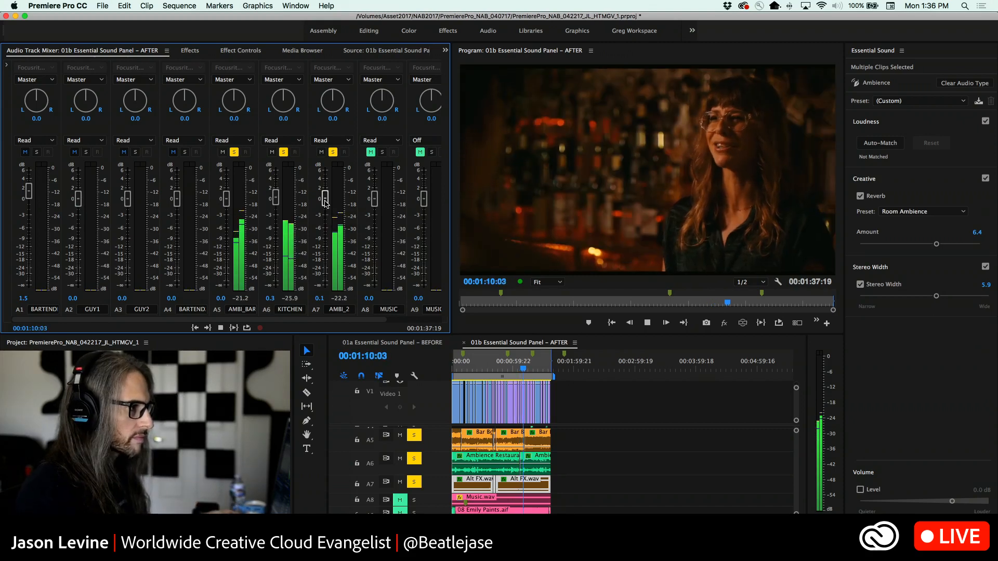
Add dialogue tracks A1 to A4 to the solo and play the scene from 00:00:07:16
{"action": "left_click", "coordinate": [522, 370]}
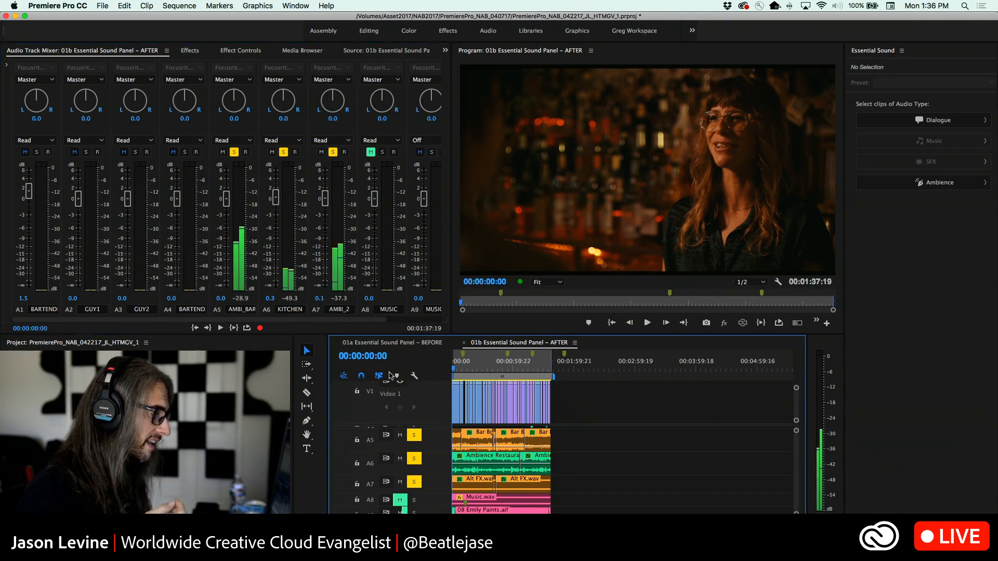
{"action": "key", "text": "Home"}
{"action": "scroll", "coordinate": [612, 439], "scroll_direction": "up", "scroll_amount": 3}
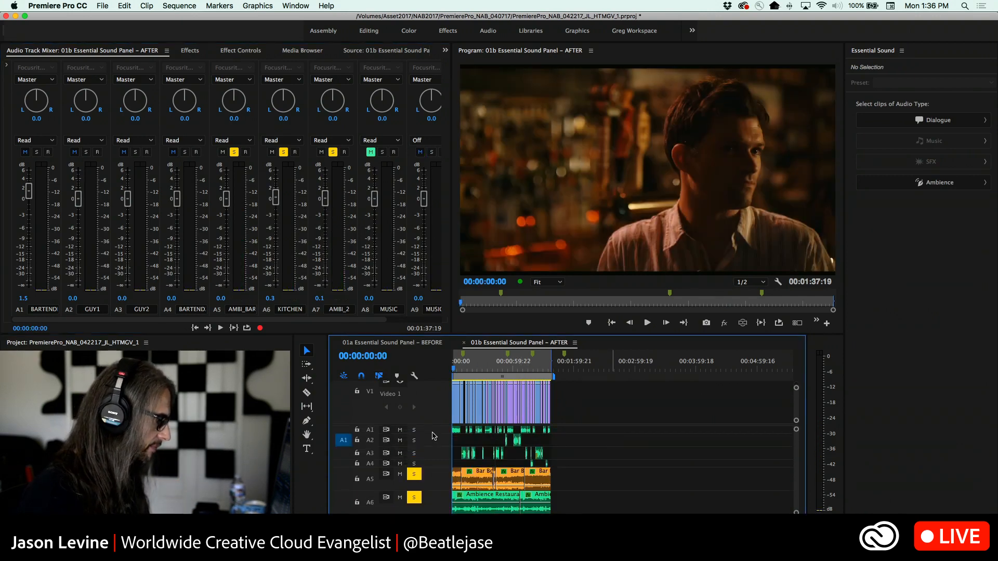
{"action": "left_click", "coordinate": [414, 441]}
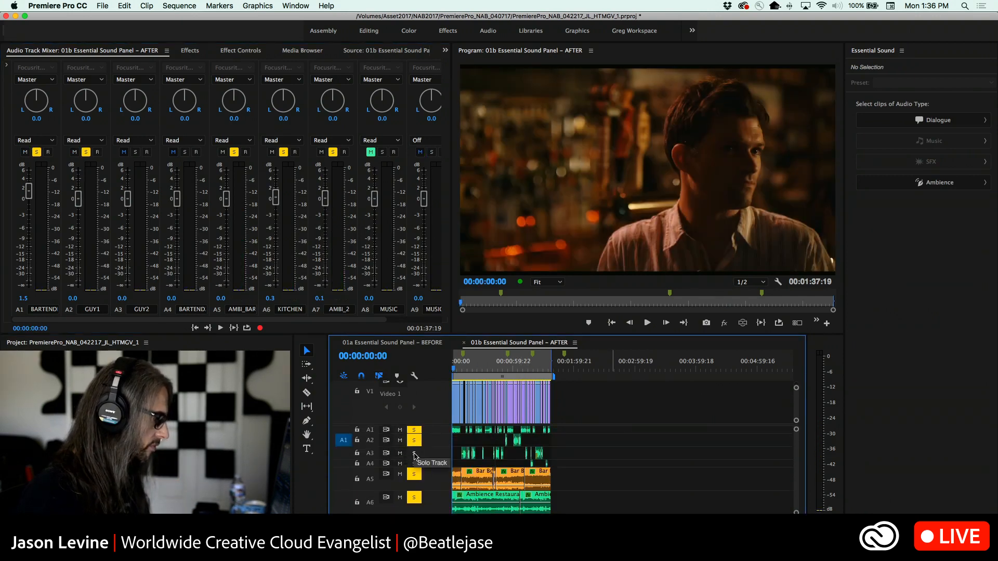
{"action": "left_click", "coordinate": [414, 454]}
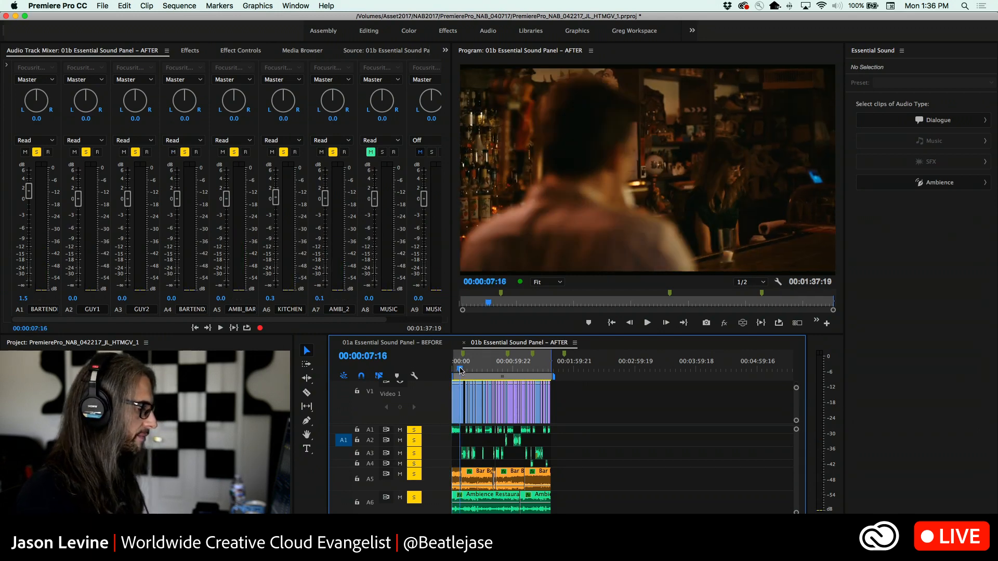
{"action": "key", "text": "space"}
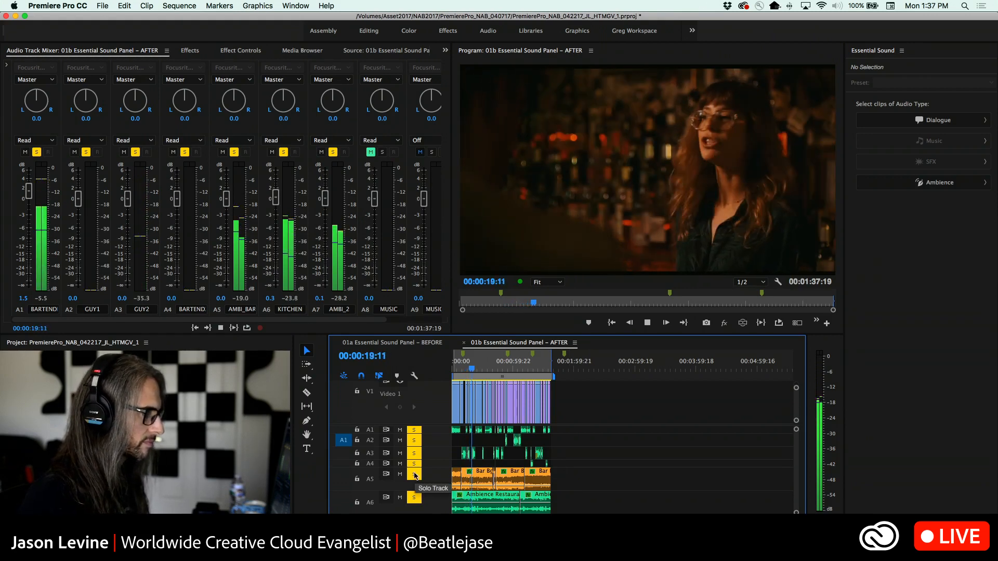
Compare the dialogue with and without ambience tracks A5 to A7 soloed, and select the Bar Bg clip after the playhead on A5
{"action": "left_click", "coordinate": [414, 474]}
{"action": "left_click", "coordinate": [415, 498]}
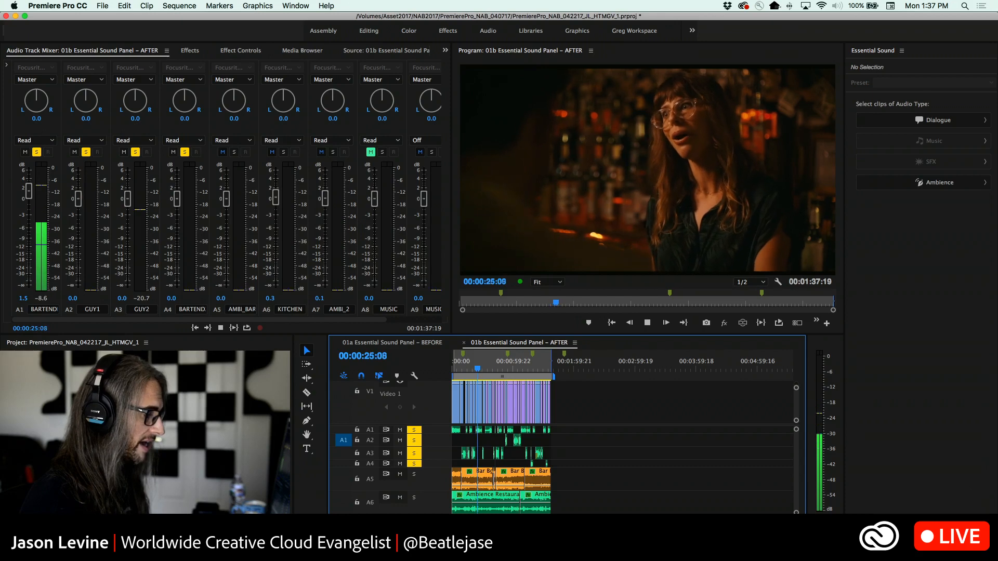
{"action": "left_click", "coordinate": [414, 521]}
{"action": "left_click", "coordinate": [414, 498]}
{"action": "left_click", "coordinate": [414, 475]}
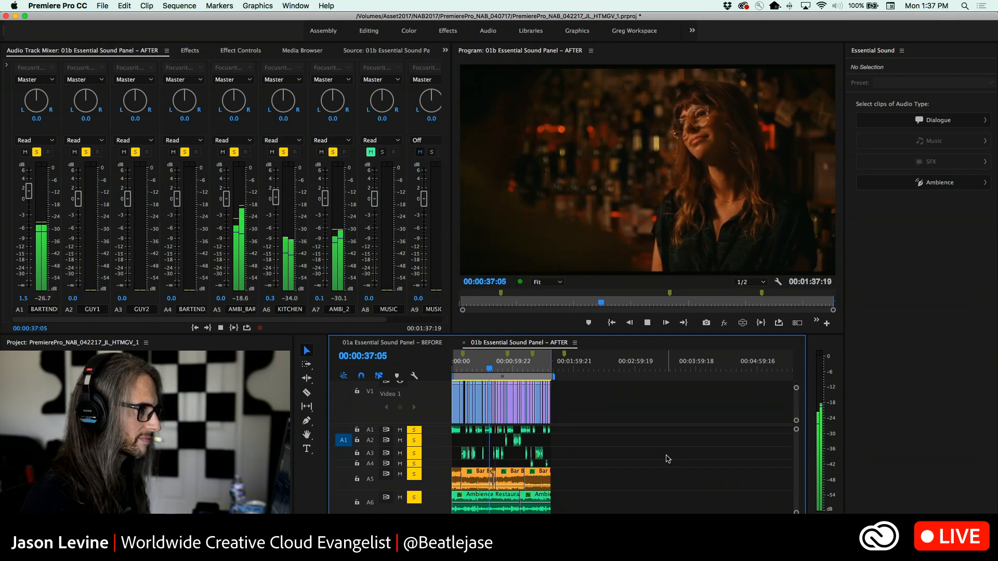
{"action": "key", "text": "space"}
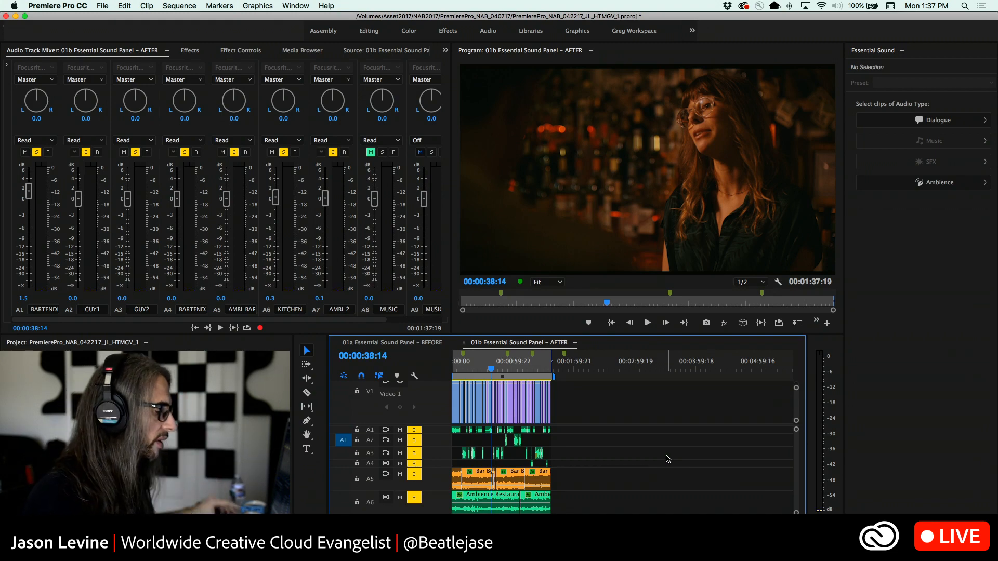
{"action": "left_click", "coordinate": [512, 480]}
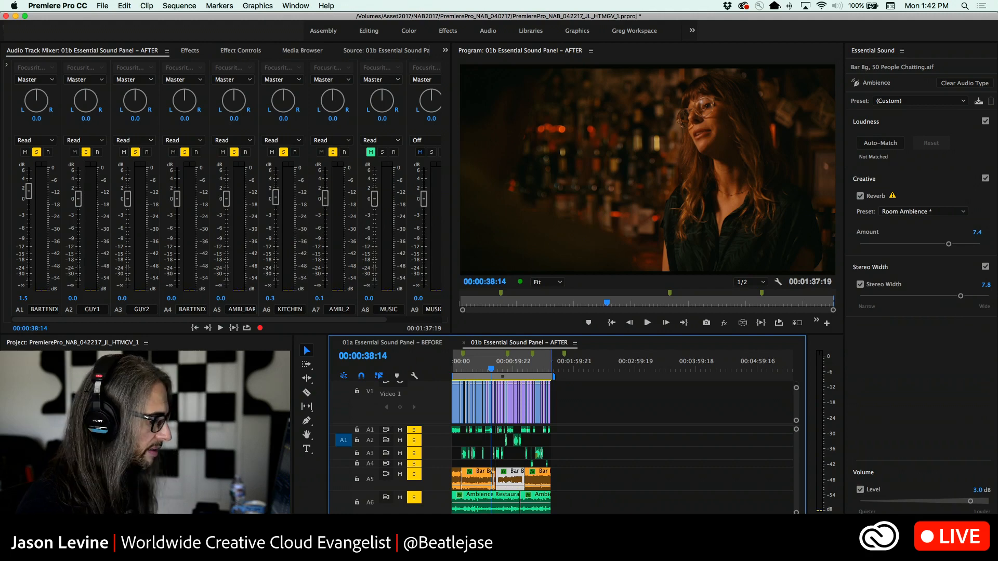
Switch to Audition, load the Essential Video Mixing workspace and set Essential Sound to Master Template View
{"action": "key", "text": "super+Tab"}
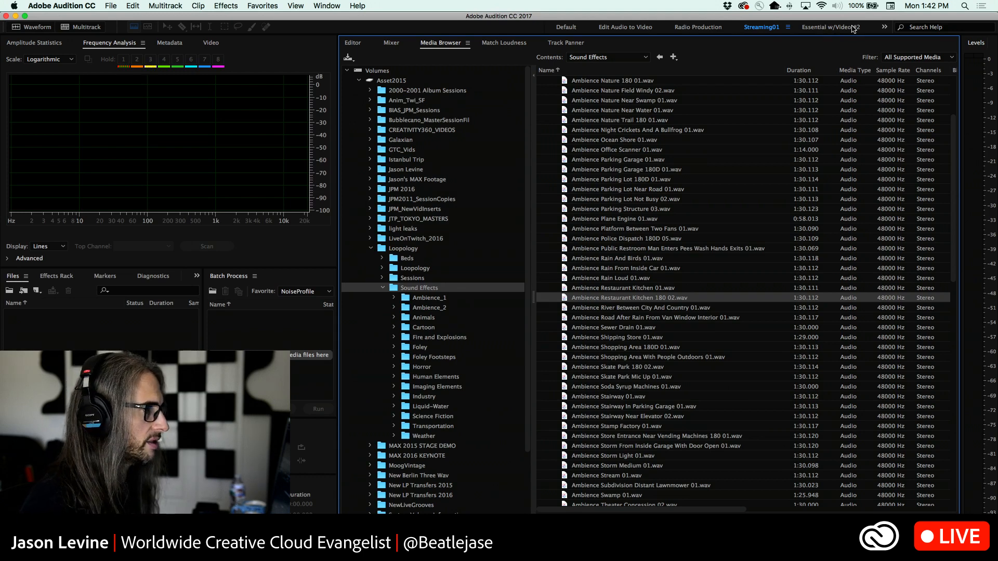
{"action": "left_click", "coordinate": [885, 27]}
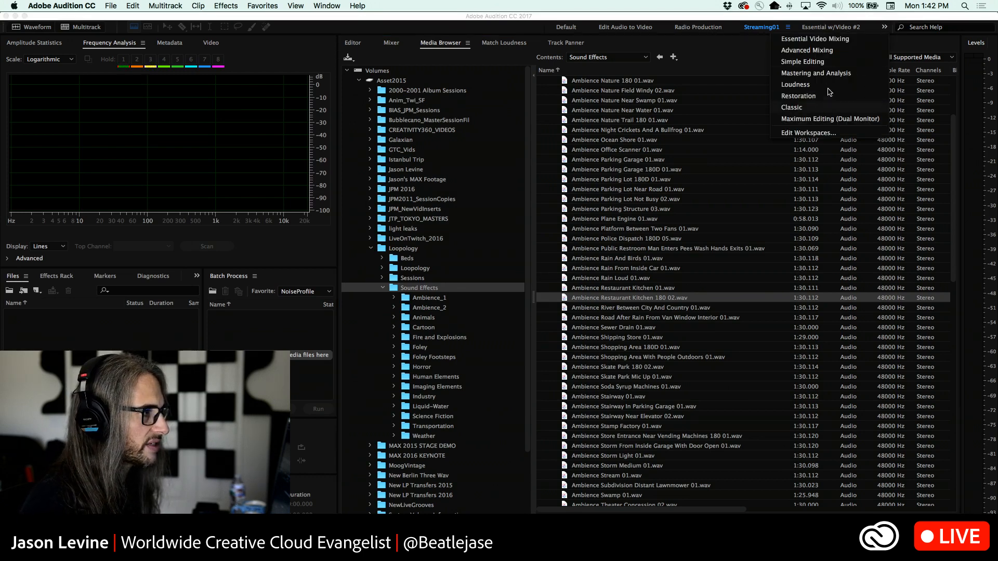
{"action": "left_click", "coordinate": [830, 41]}
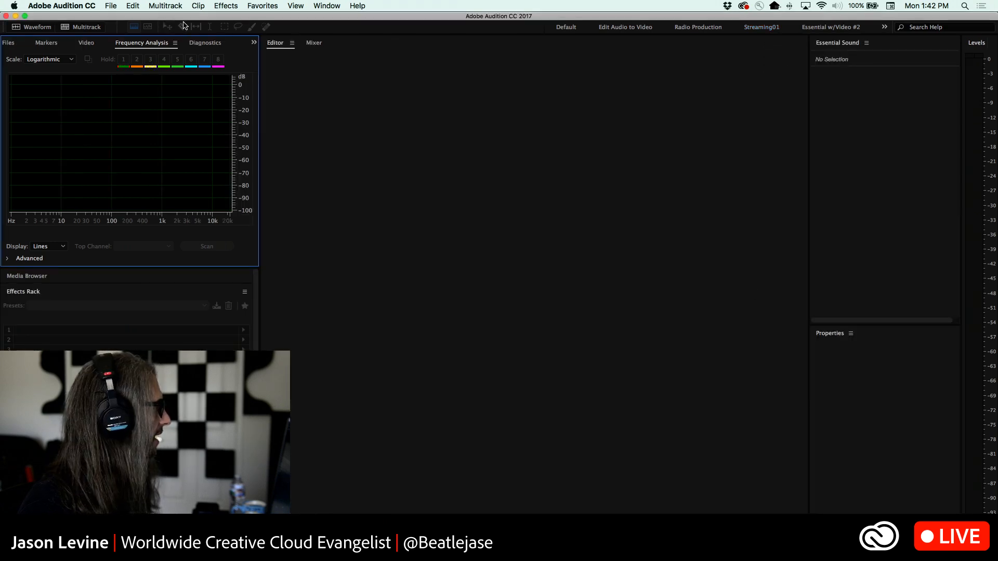
{"action": "left_click", "coordinate": [867, 43]}
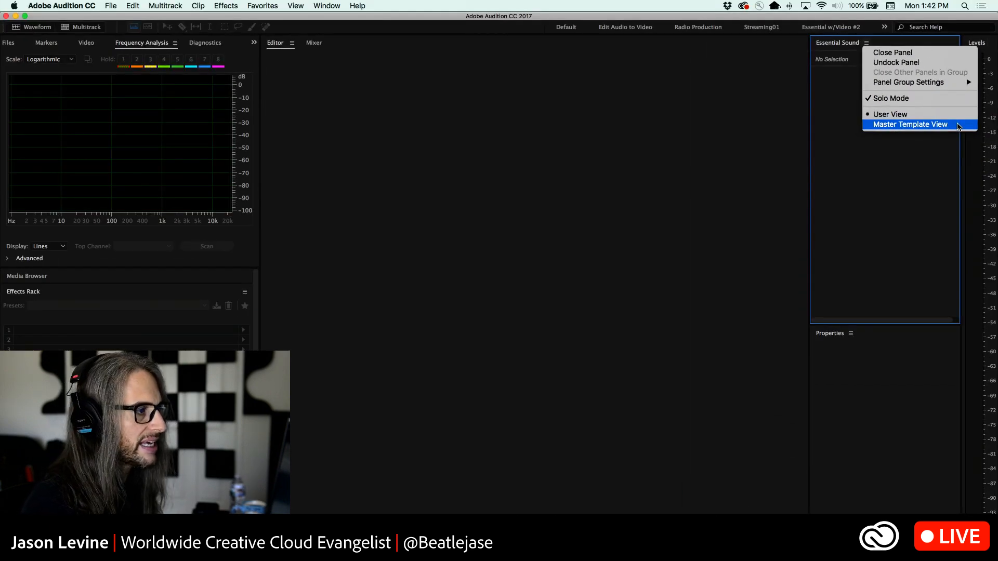
{"action": "left_click", "coordinate": [957, 124]}
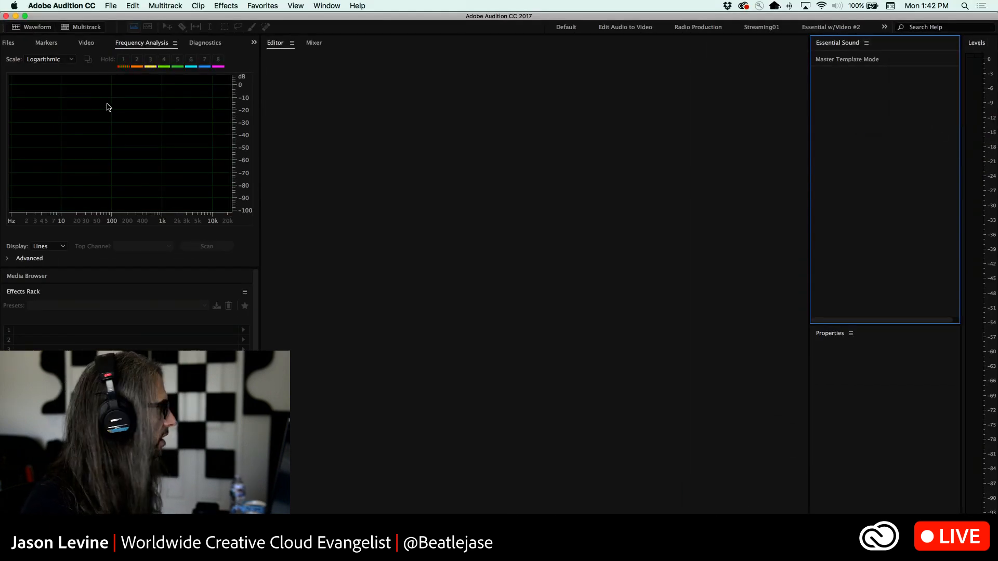
Open the recent multitrack session PhantomSessions_01a.sesx
{"action": "left_click", "coordinate": [110, 6]}
{"action": "mouse_move", "coordinate": [114, 50]}
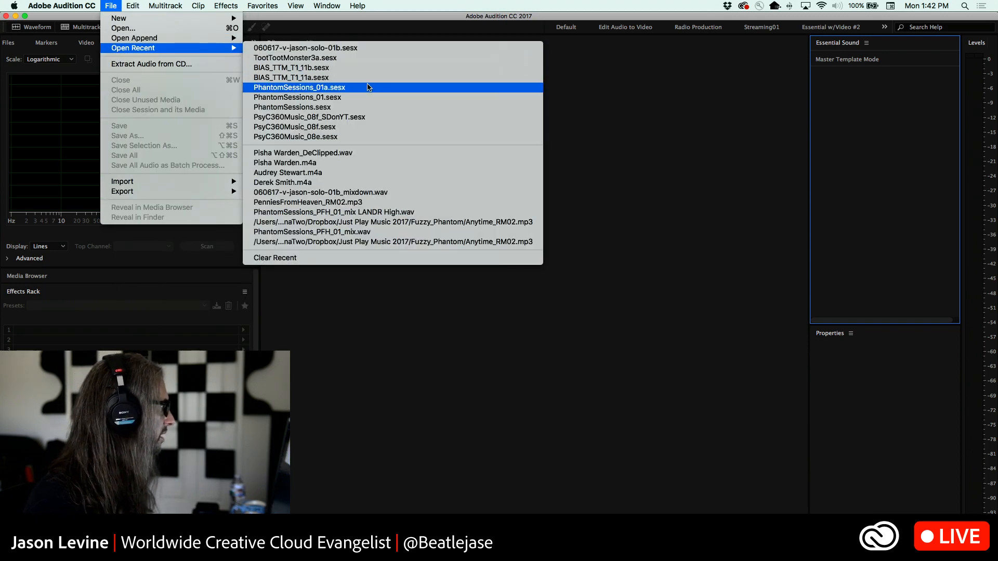
{"action": "left_click", "coordinate": [369, 87]}
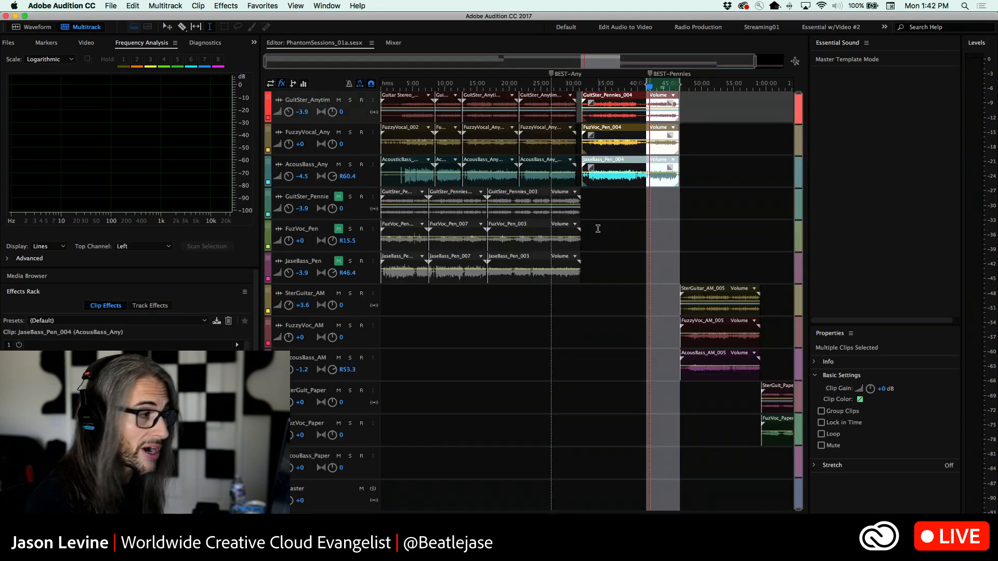
Return Essential Sound to User View and assign the Music audio type to the GuitSter_Anytime_002 clip
{"action": "left_click", "coordinate": [541, 98]}
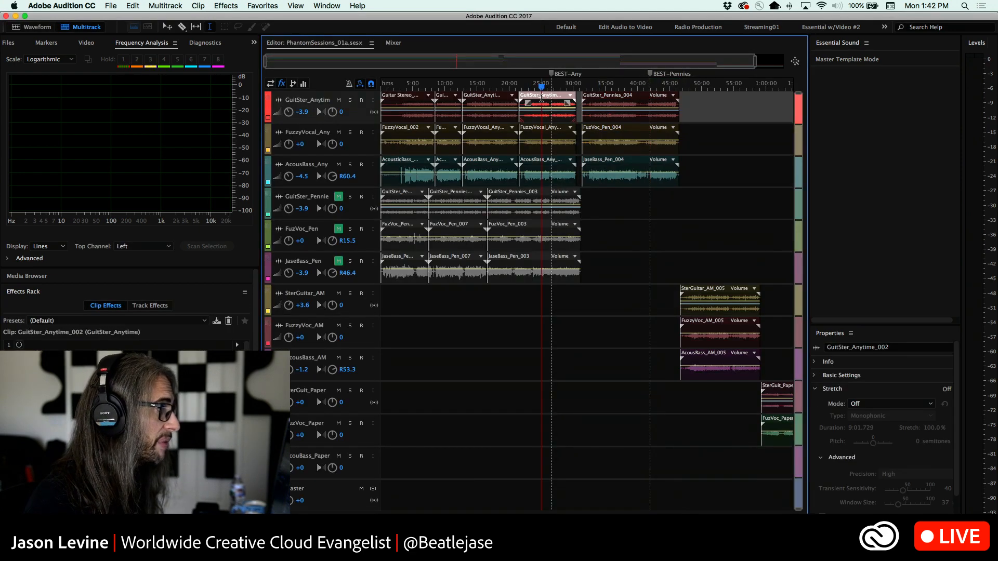
{"action": "left_click", "coordinate": [866, 42]}
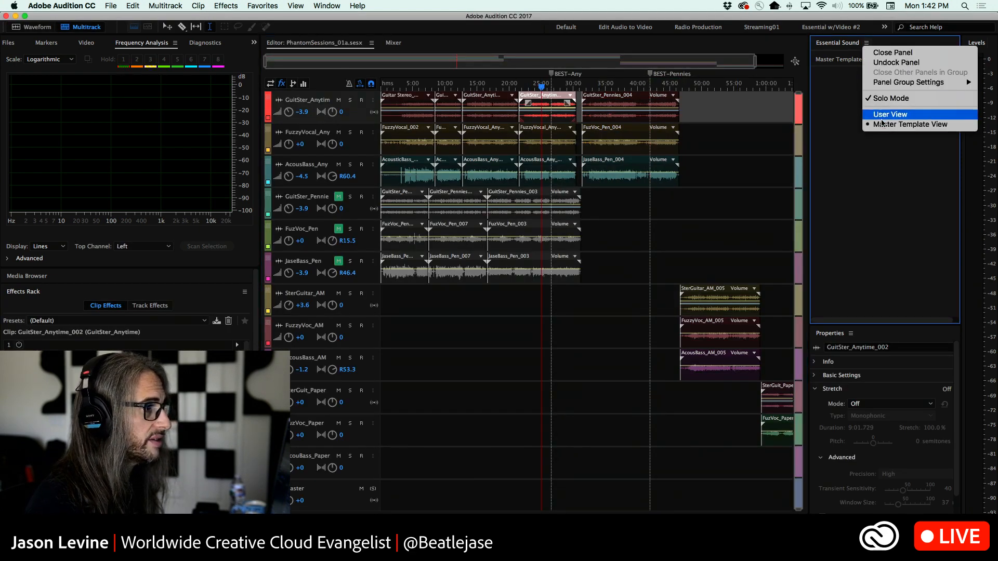
{"action": "left_click", "coordinate": [889, 111]}
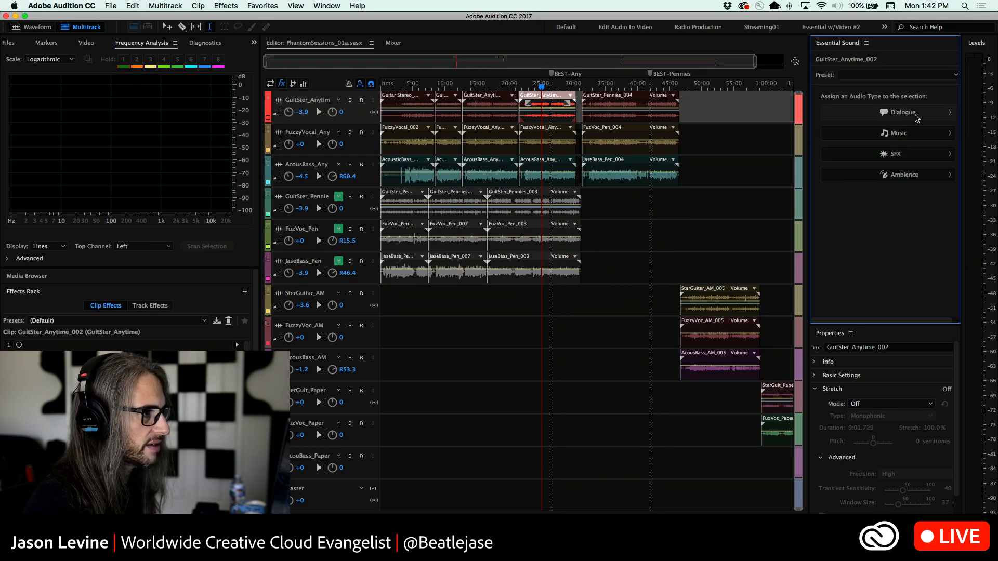
{"action": "left_click", "coordinate": [923, 133]}
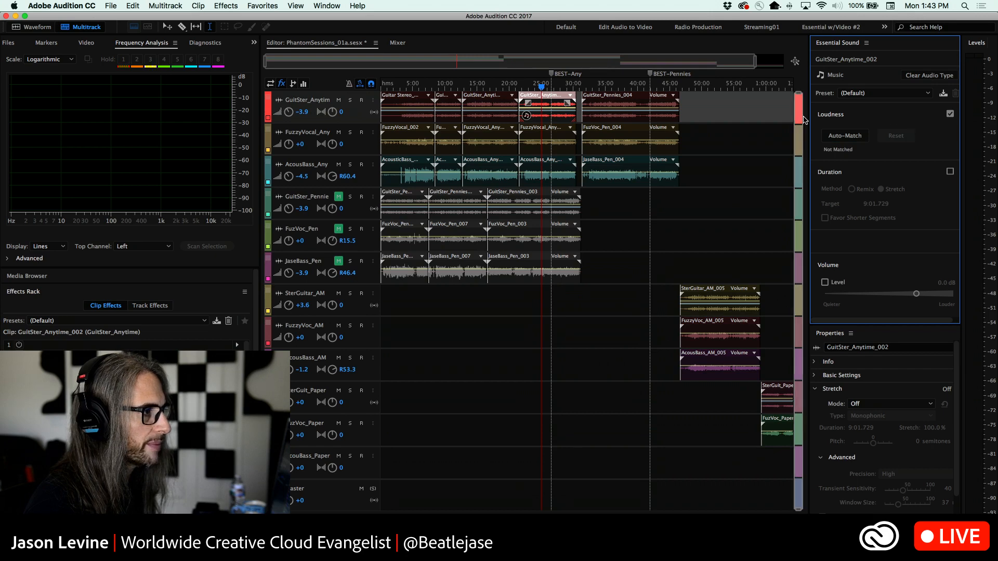
Display the Music settings in Master Template View and try to set the Target Loudness to -26 LUFS, declining the template modification
{"action": "left_click", "coordinate": [866, 42]}
{"action": "left_click", "coordinate": [889, 125]}
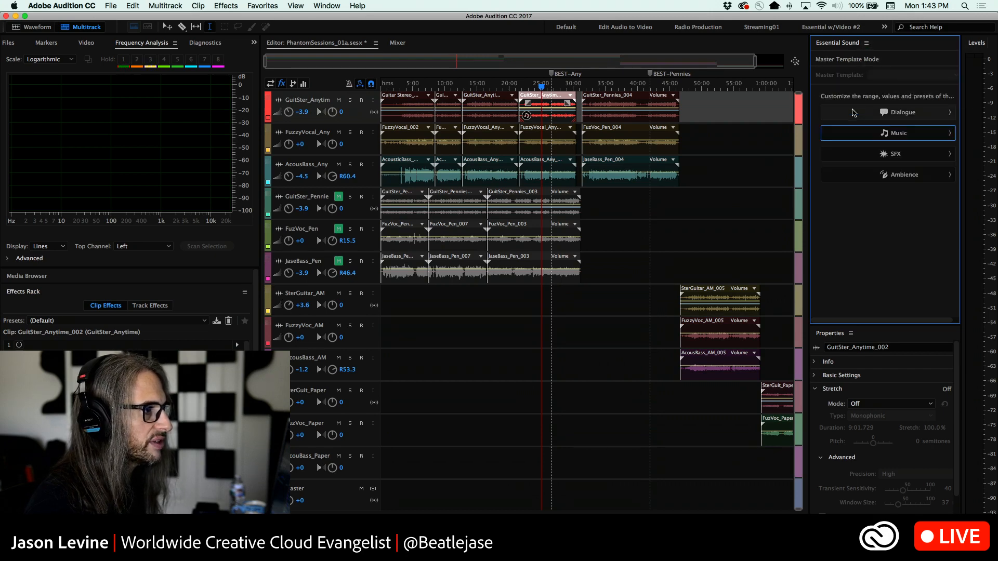
{"action": "left_click", "coordinate": [876, 135]}
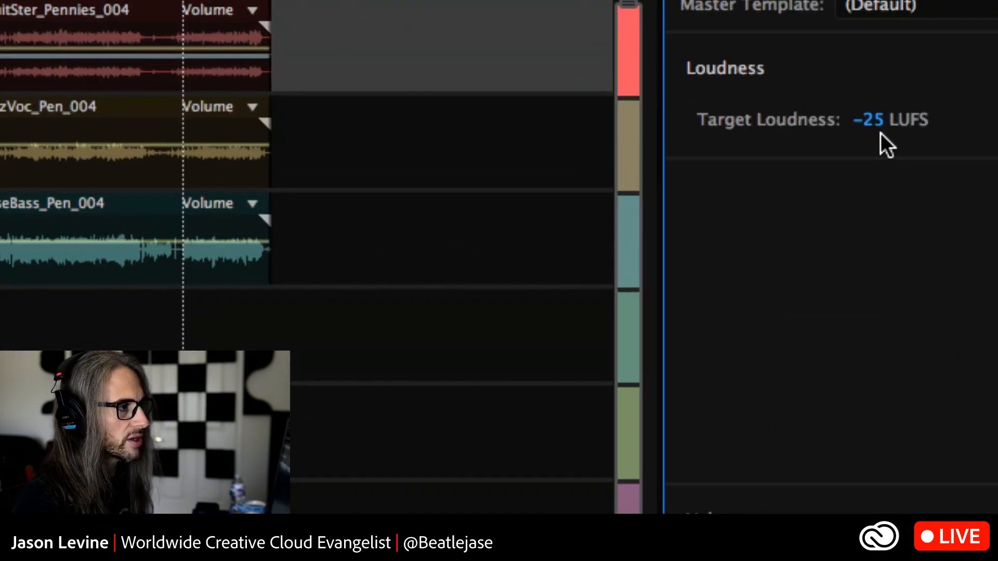
{"action": "left_click_drag", "start_coordinate": [879, 137], "coordinate": [879, 135]}
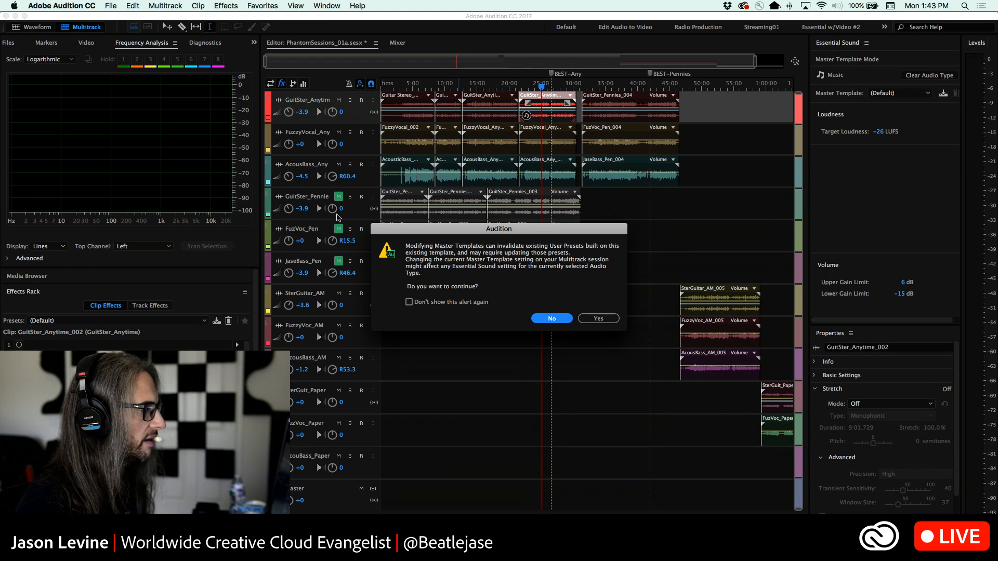
{"action": "left_click", "coordinate": [547, 318]}
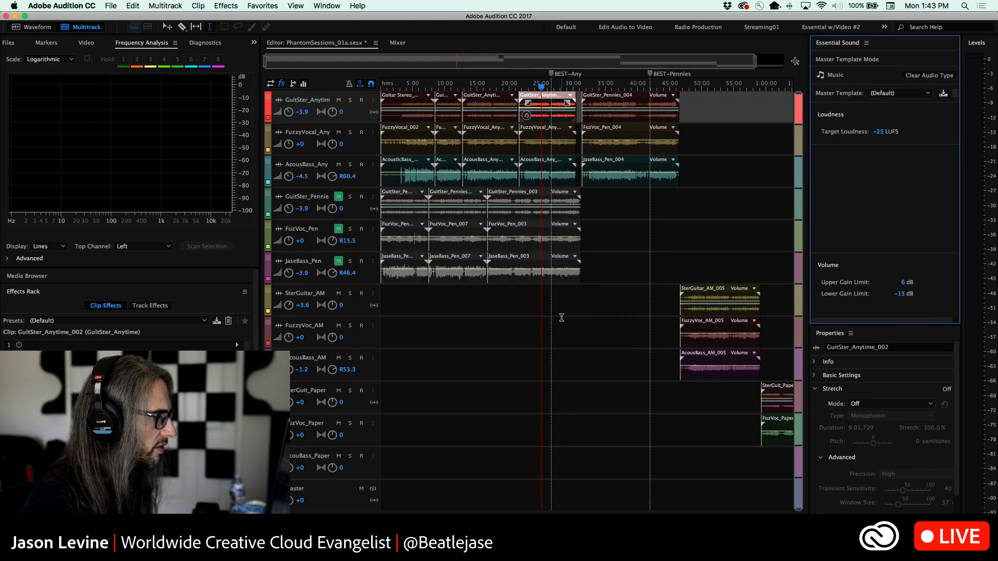
{"action": "left_click", "coordinate": [928, 99]}
{"action": "left_click", "coordinate": [937, 135]}
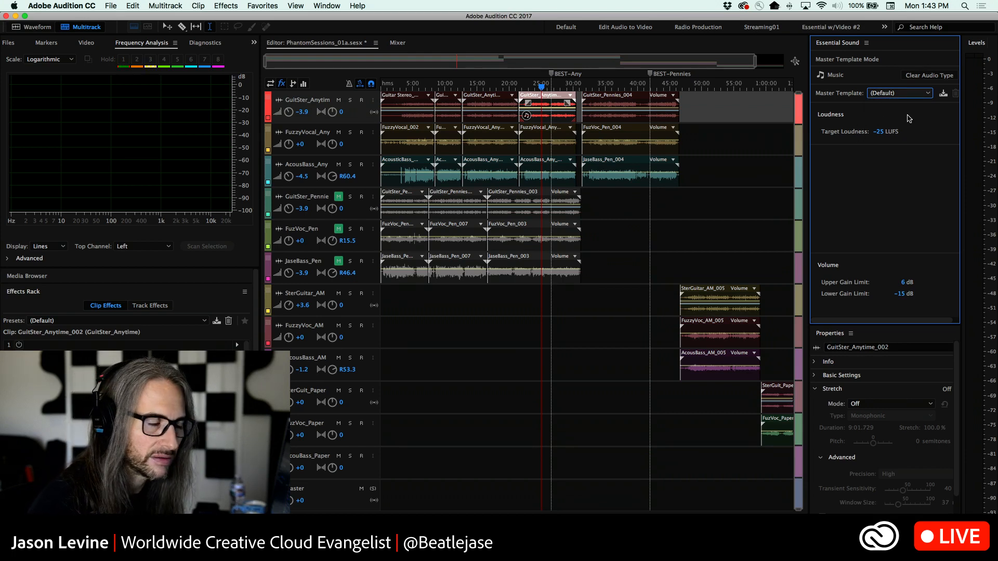
Close the PhantomSessions_01a session together with its media
{"action": "left_click", "coordinate": [112, 6]}
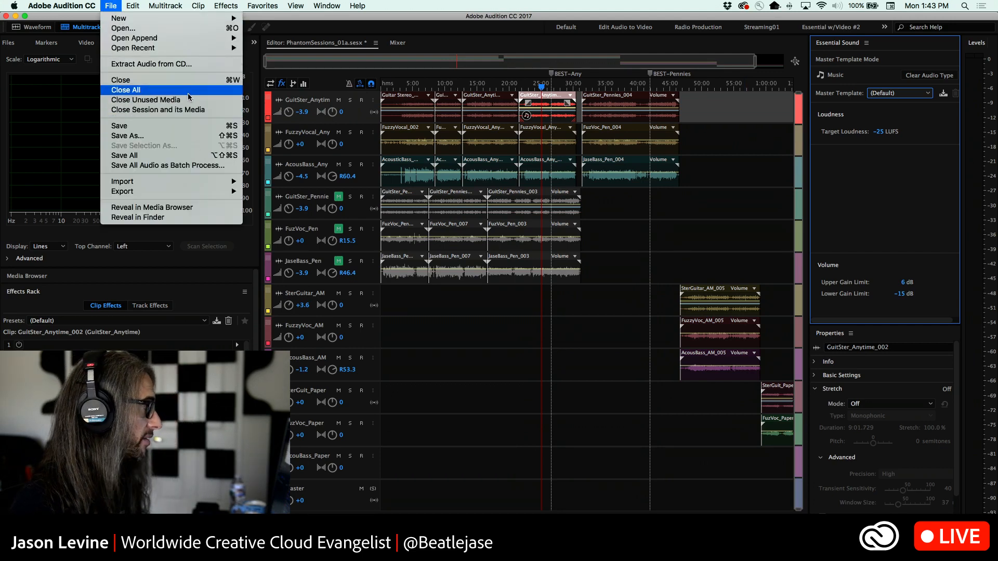
{"action": "left_click", "coordinate": [189, 99]}
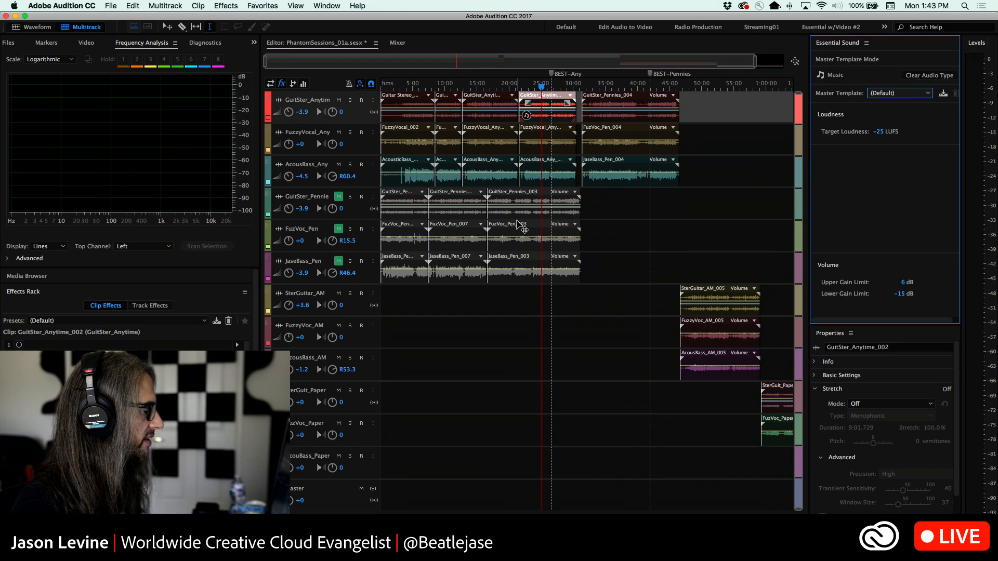
{"action": "left_click", "coordinate": [61, 5]}
{"action": "mouse_move", "coordinate": [112, 5]}
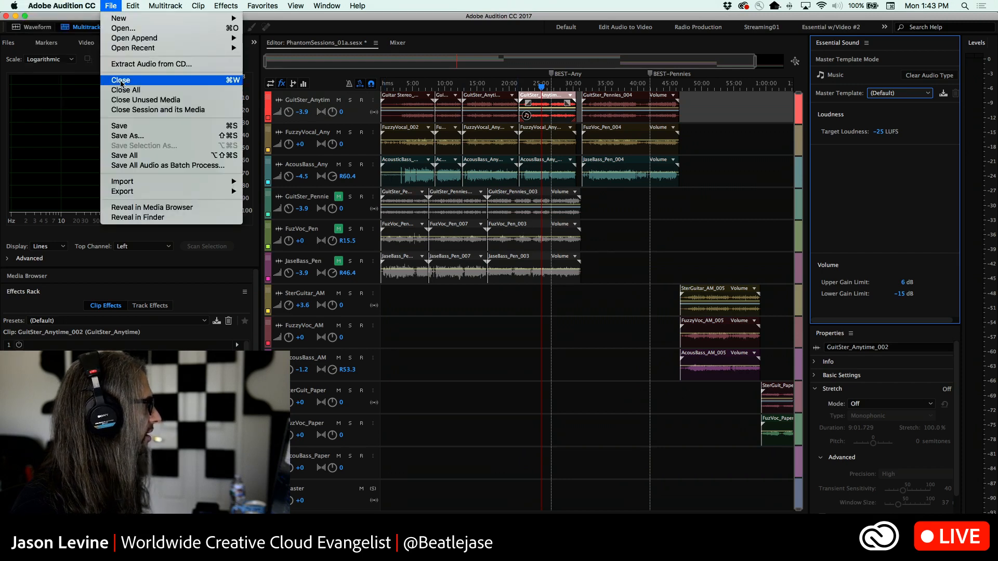
{"action": "left_click", "coordinate": [131, 109]}
{"action": "left_click", "coordinate": [454, 297]}
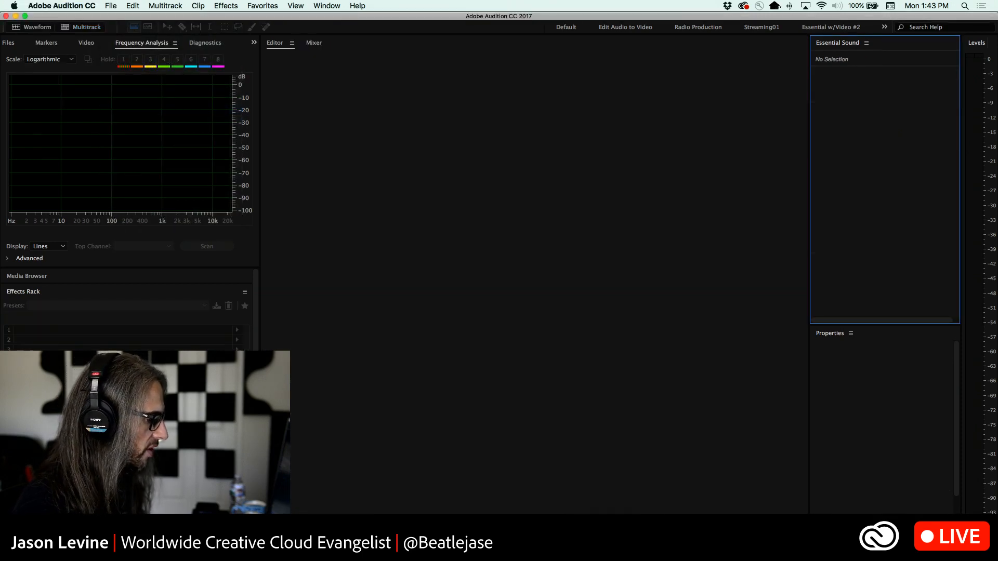
Switch back to Premiere Pro, fit the whole sequence in the timeline and move the playhead to 00:00:00:19
{"action": "key", "text": "super+Tab"}
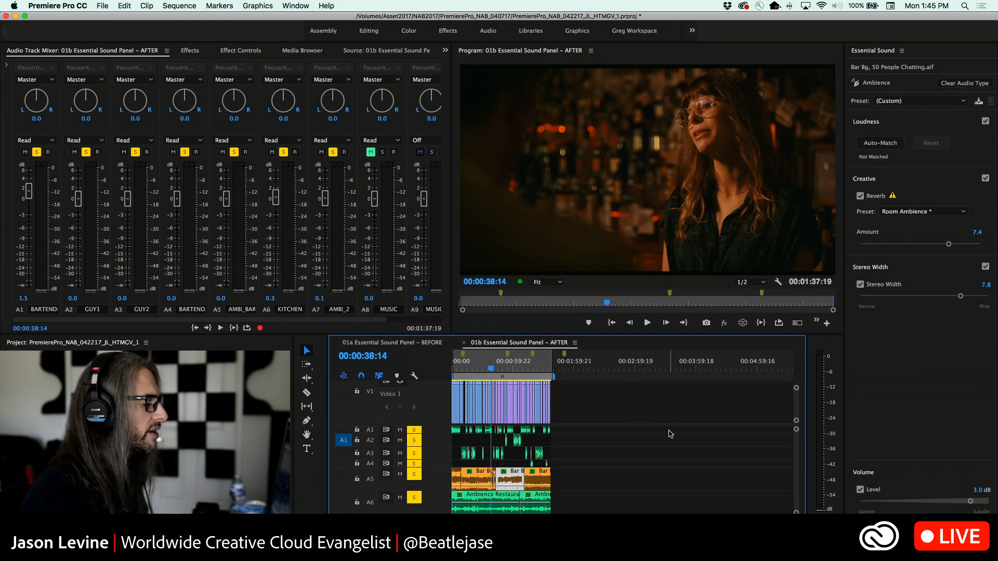
{"action": "key", "text": "backslash"}
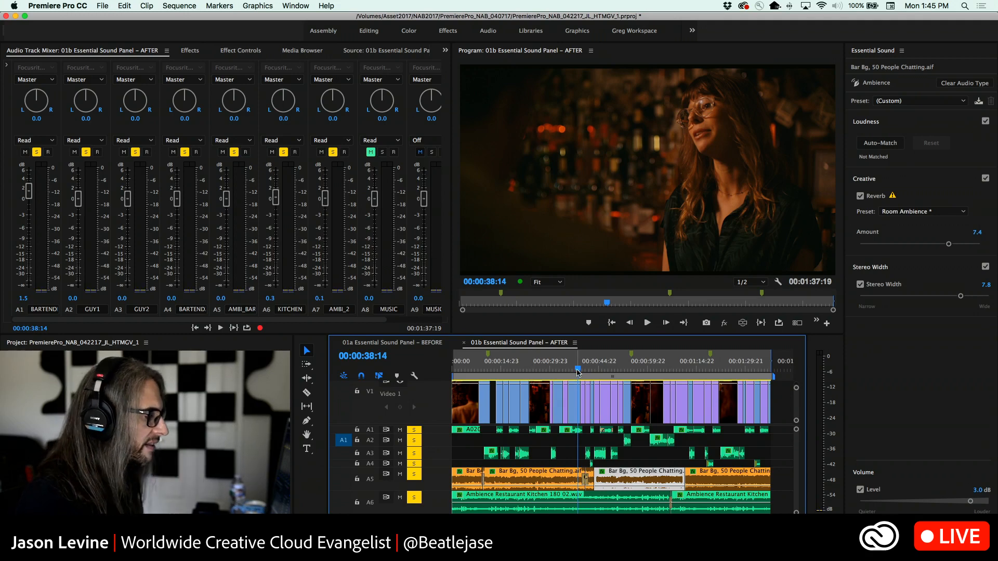
{"action": "left_click_drag", "start_coordinate": [577, 369], "coordinate": [454, 371]}
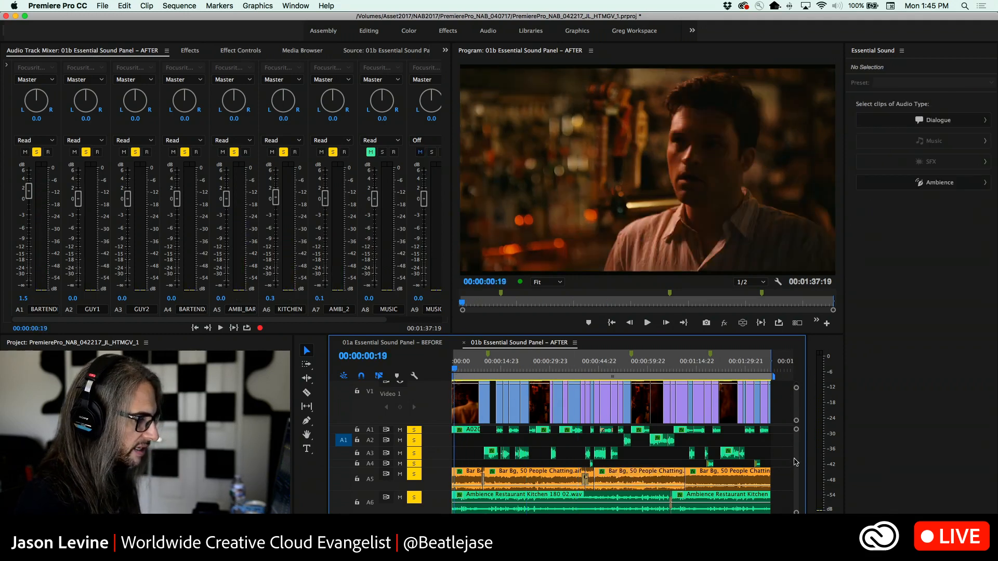
Expand the A8 MUSIC track and select its Music.wav clip
{"action": "left_click_drag", "start_coordinate": [796, 461], "coordinate": [796, 474]}
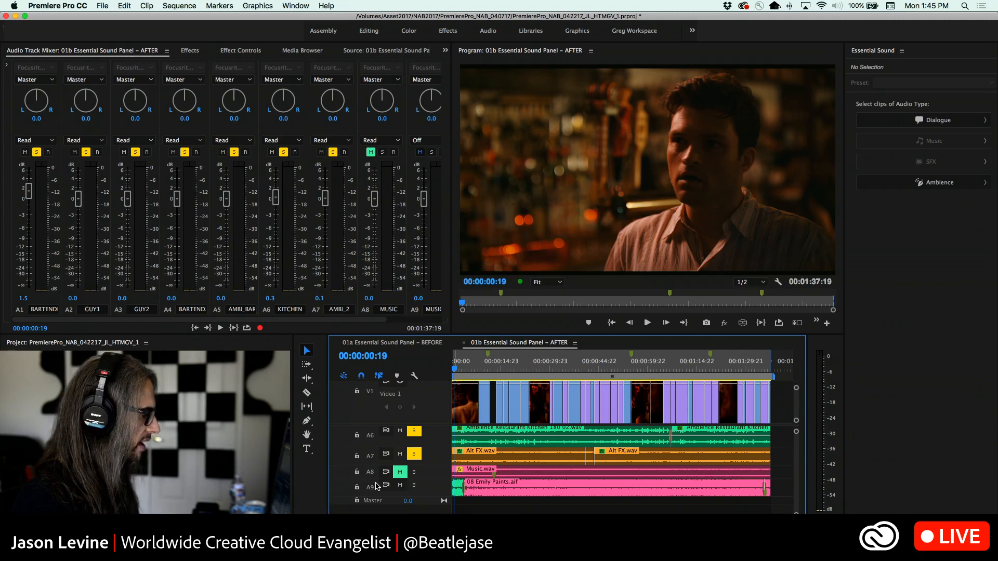
{"action": "double_click", "coordinate": [430, 474]}
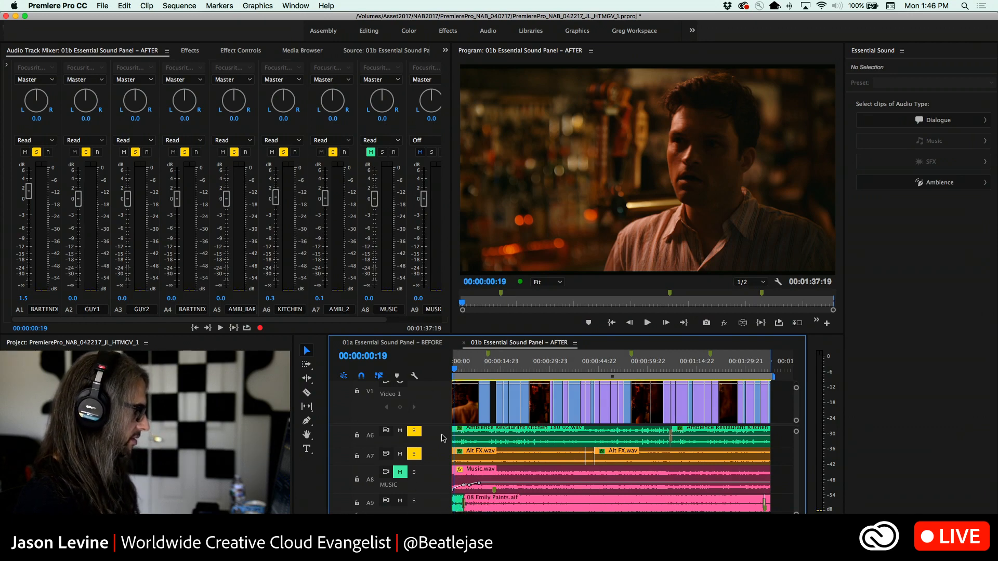
{"action": "left_click", "coordinate": [510, 477]}
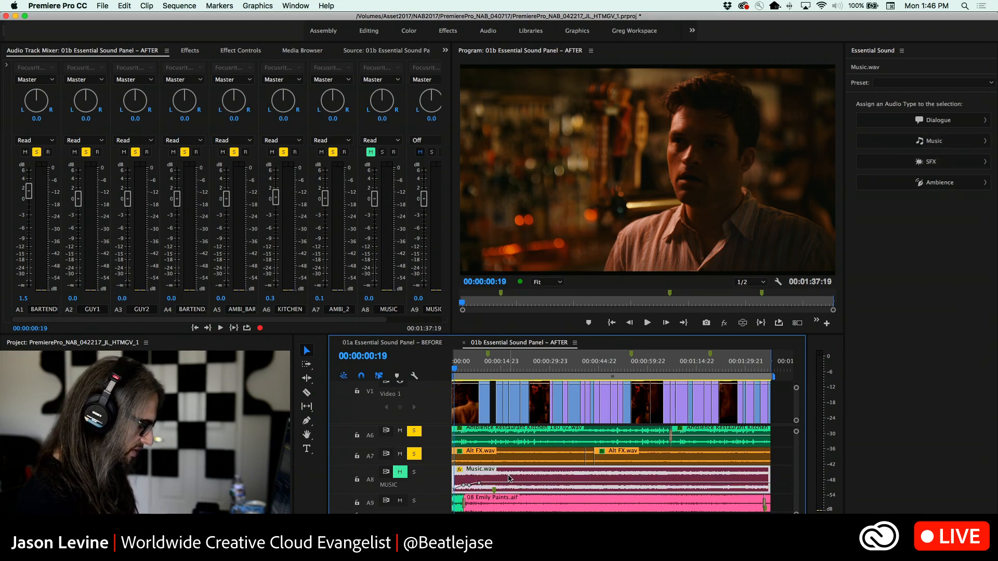
{"action": "key", "text": "Delete"}
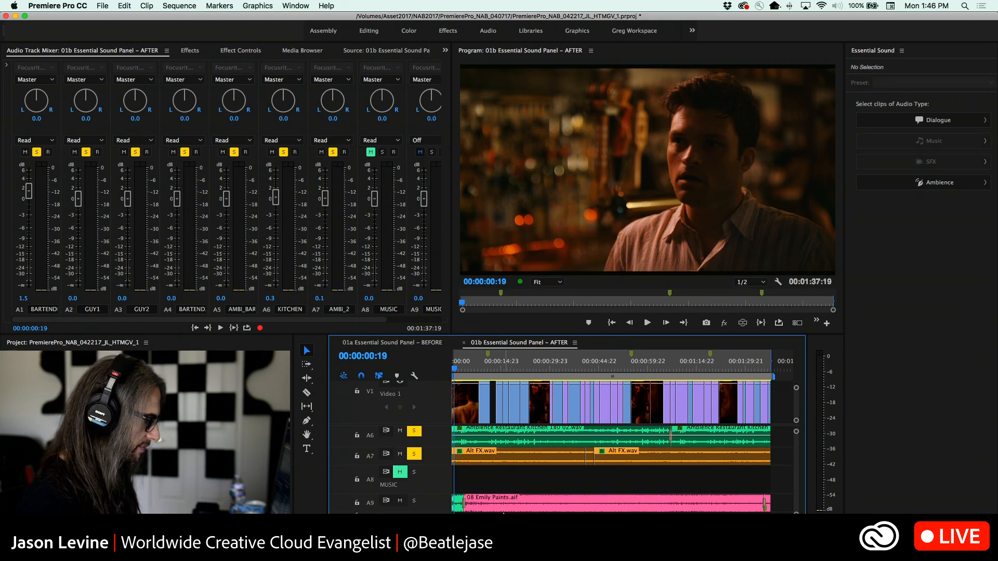
{"action": "left_click", "coordinate": [503, 502]}
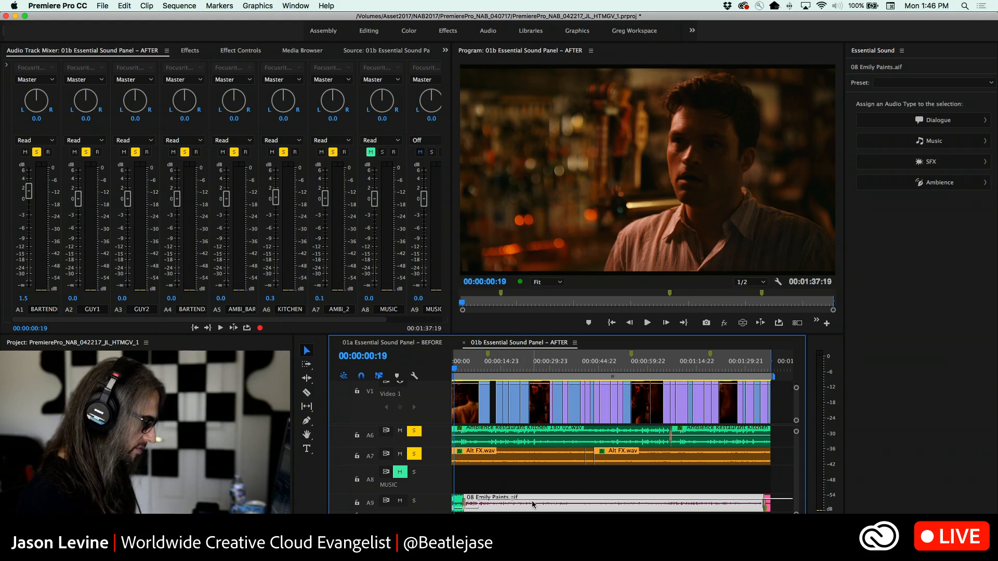
{"action": "left_click_drag", "start_coordinate": [789, 507], "coordinate": [768, 472]}
{"action": "scroll", "coordinate": [748, 508], "scroll_direction": "right", "scroll_amount": 5}
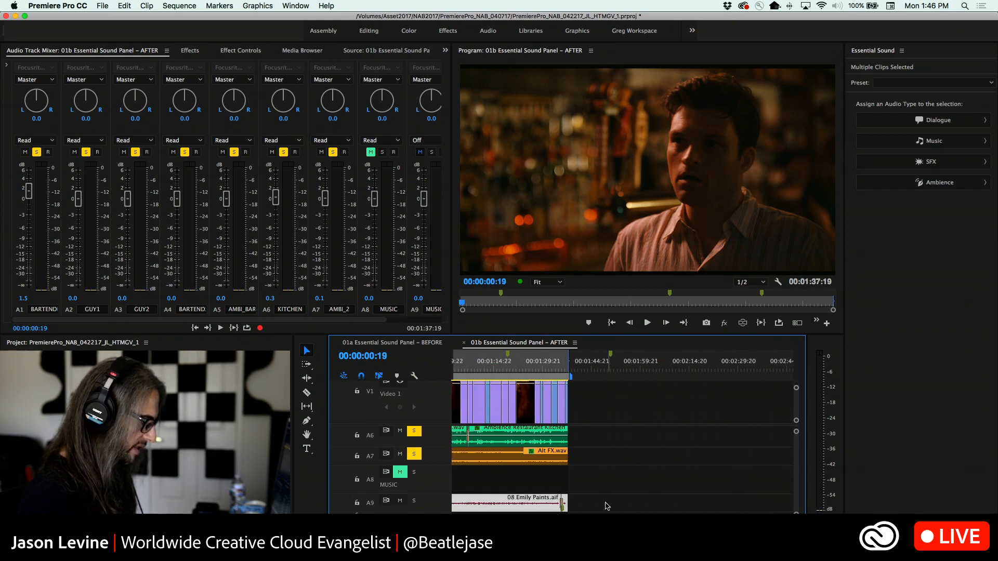
{"action": "mouse_move", "coordinate": [543, 508]}
{"action": "left_mouse_down"}
{"action": "mouse_move", "coordinate": [666, 506]}
{"action": "mouse_move", "coordinate": [574, 504]}
{"action": "left_mouse_up"}
{"action": "left_click", "coordinate": [603, 477]}
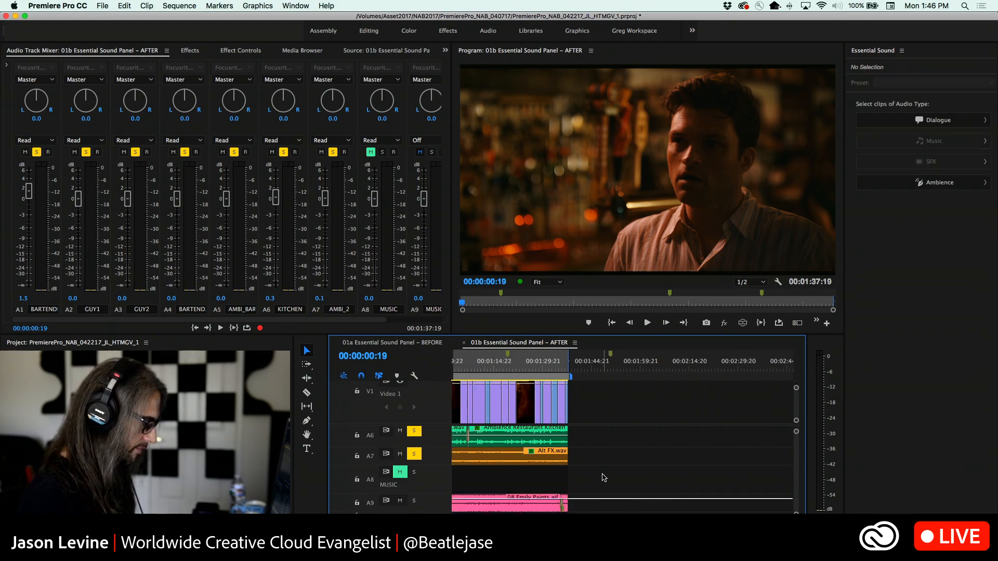
{"action": "key", "text": "t"}
{"action": "left_click", "coordinate": [556, 501]}
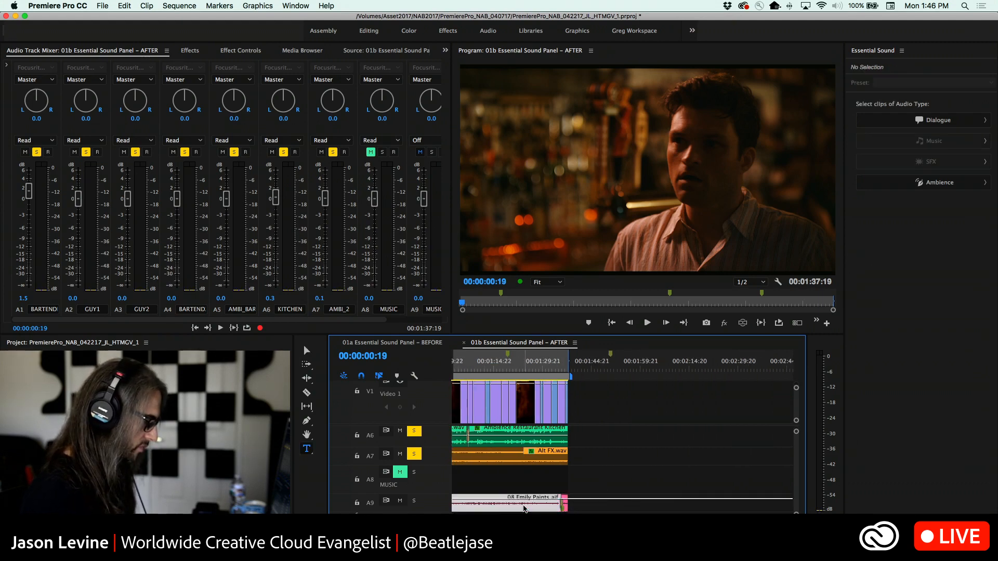
{"action": "left_click", "coordinate": [586, 502]}
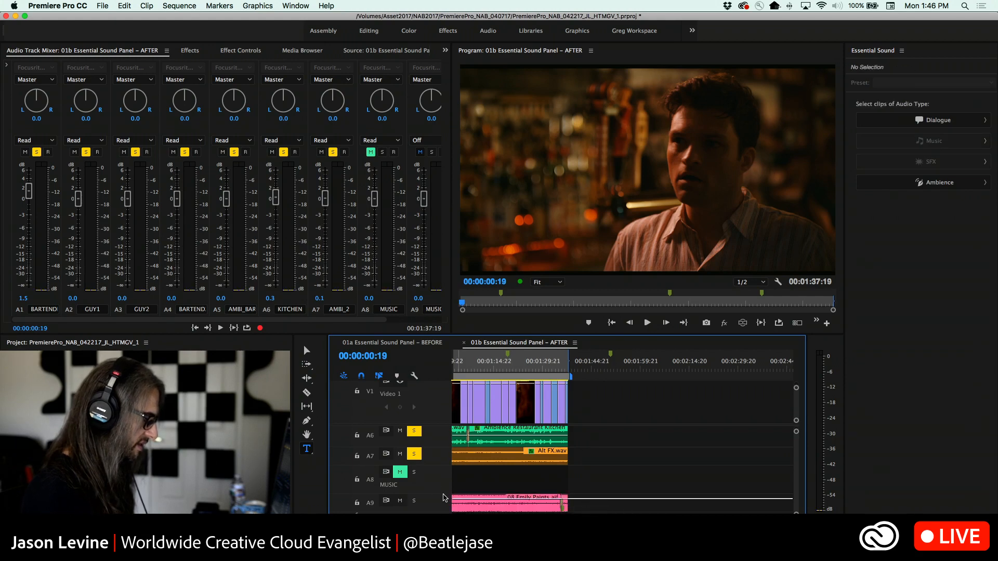
{"action": "left_click", "coordinate": [471, 506]}
{"action": "left_click", "coordinate": [478, 494]}
{"action": "left_click", "coordinate": [477, 493]}
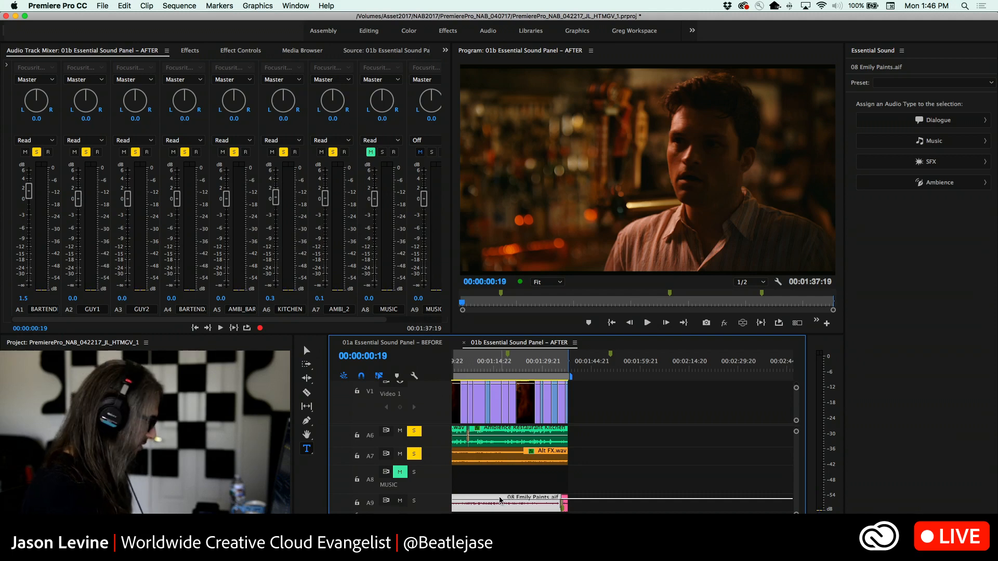
{"action": "left_click", "coordinate": [495, 481]}
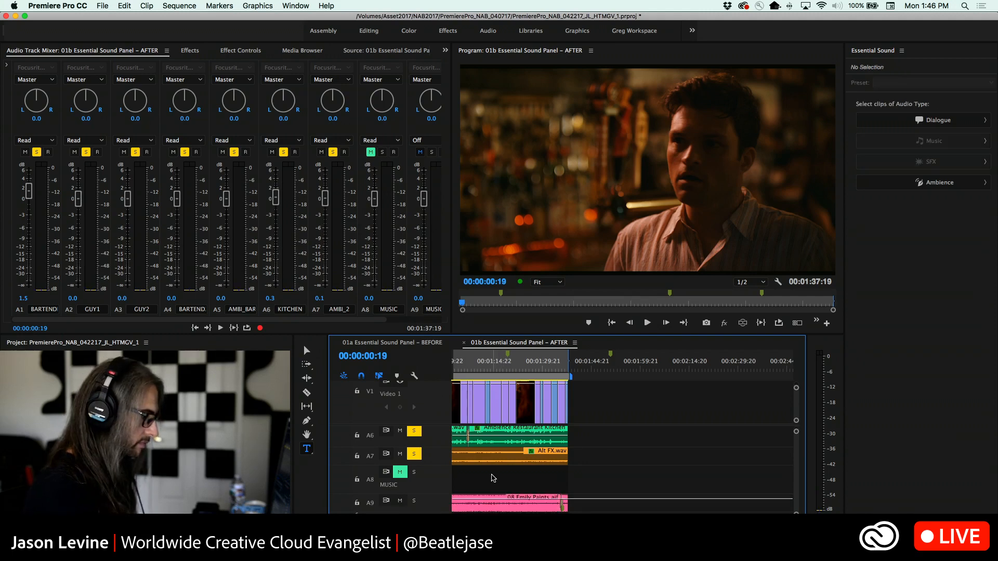
{"action": "left_click", "coordinate": [520, 501]}
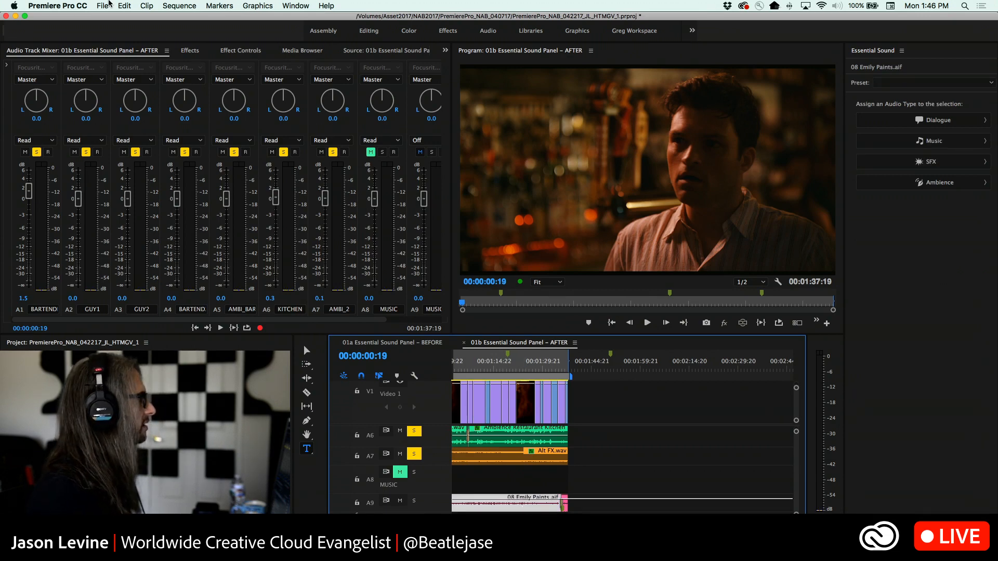
{"action": "left_click", "coordinate": [107, 5]}
{"action": "left_click", "coordinate": [108, 3]}
{"action": "left_click", "coordinate": [513, 481]}
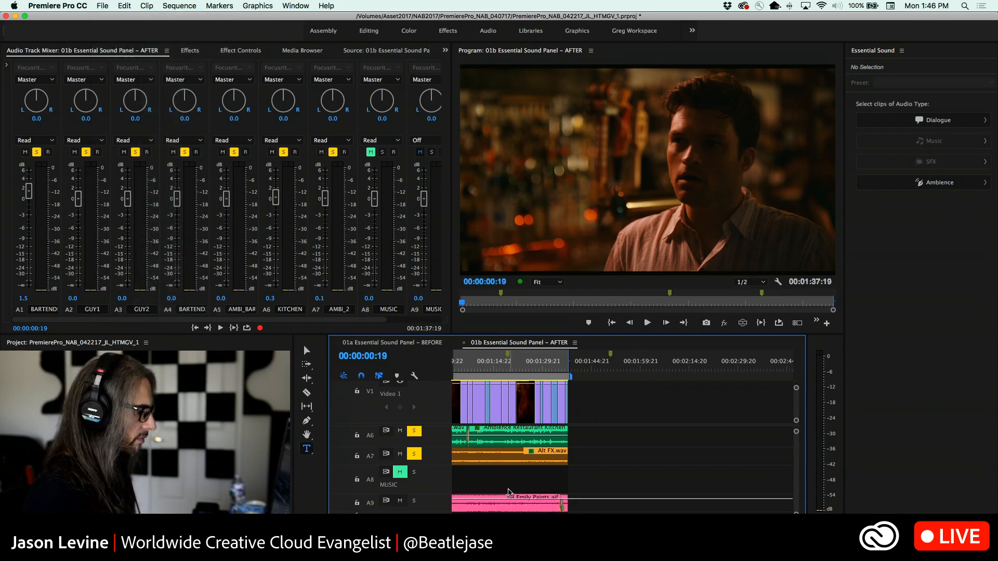
{"action": "key", "text": "backslash"}
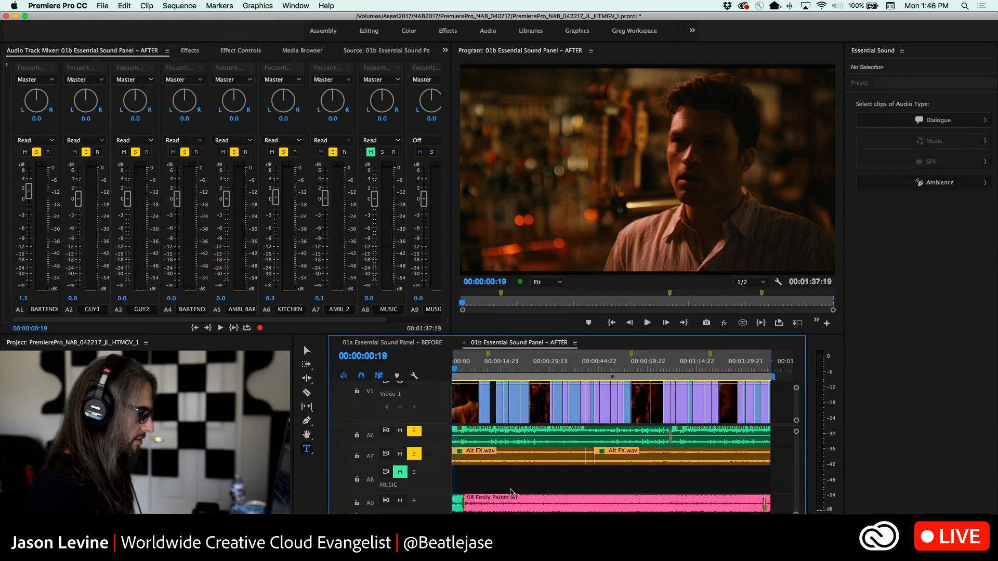
{"action": "key", "text": "super+z"}
Delete the Music.wav clip from the A8 MUSIC track and browse to the iTunes Music library for a replacement import
{"action": "left_click", "coordinate": [478, 474]}
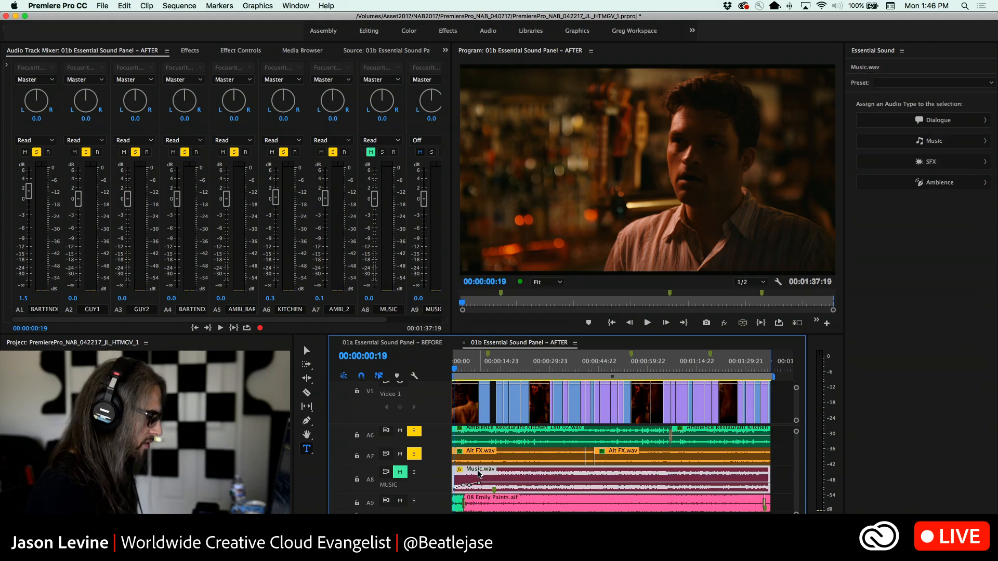
{"action": "key", "text": "Delete"}
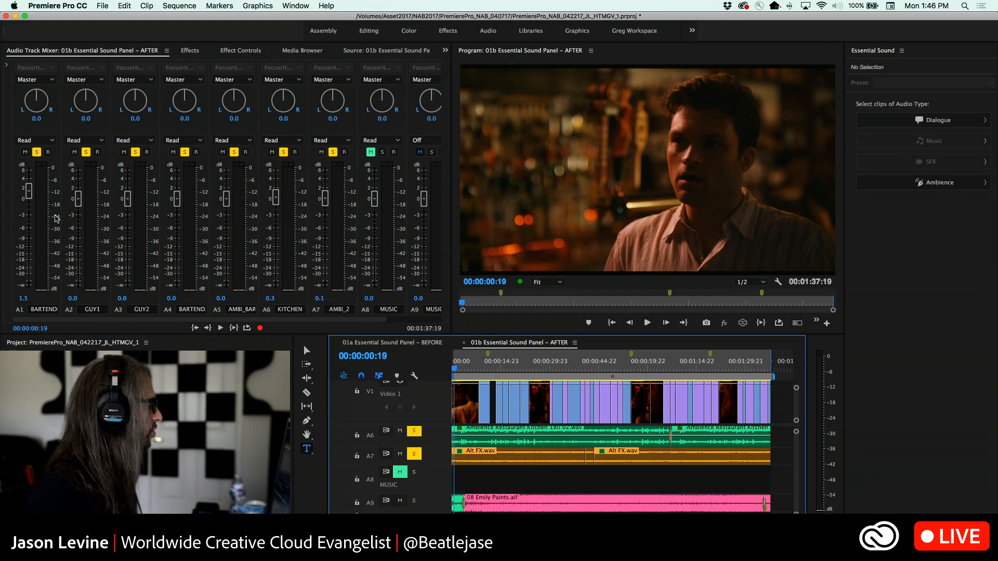
{"action": "left_click", "coordinate": [102, 6]}
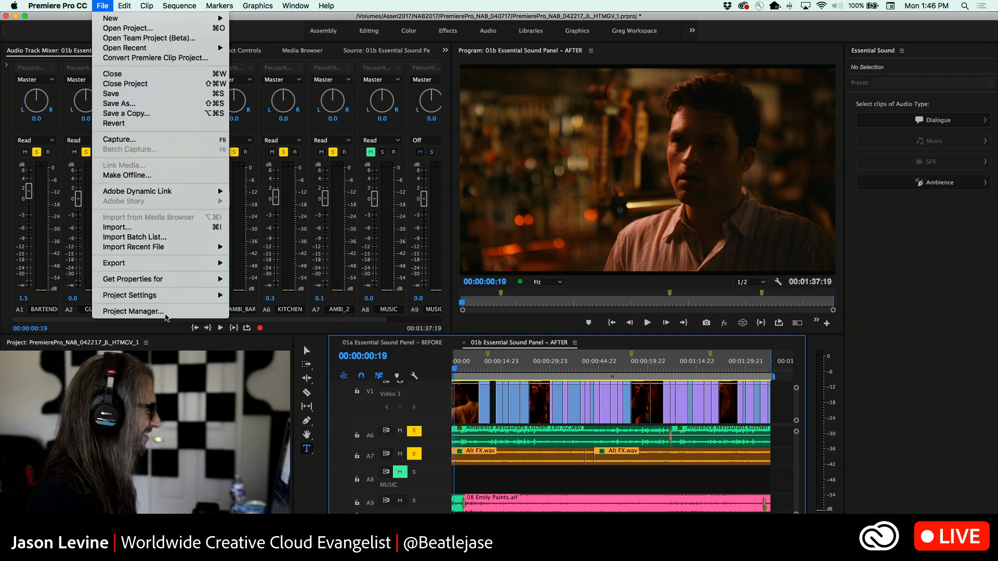
{"action": "left_click", "coordinate": [154, 227]}
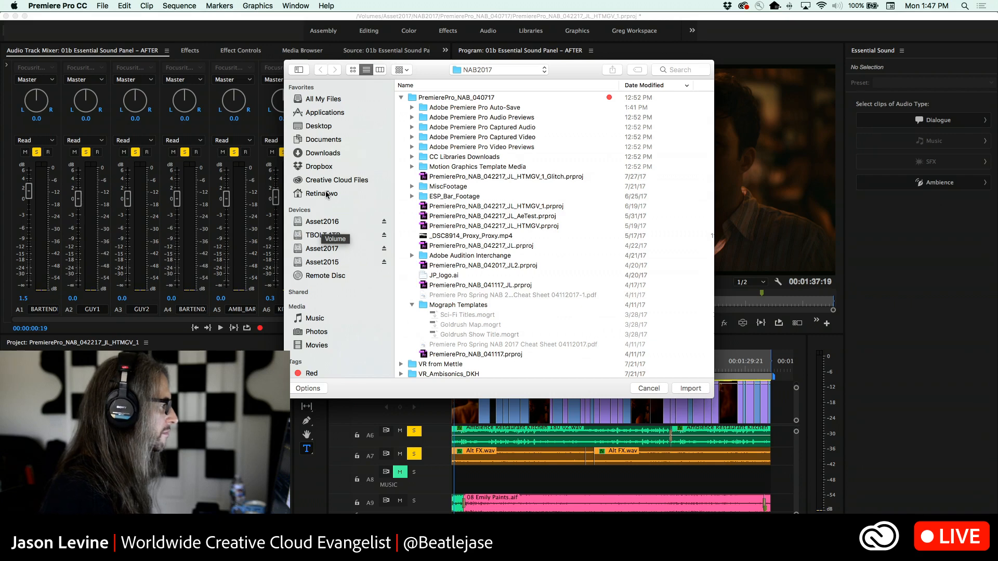
{"action": "left_click", "coordinate": [325, 317]}
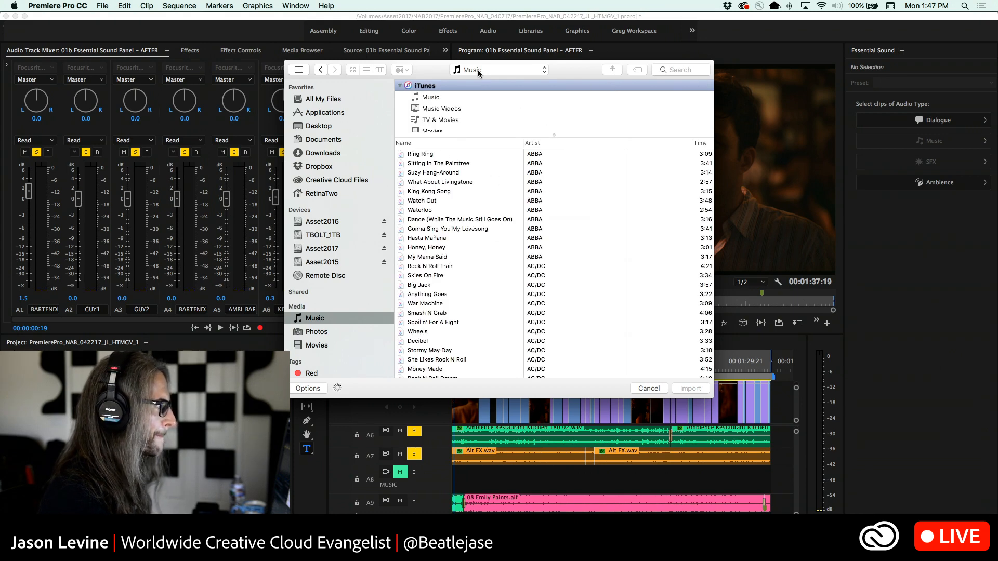
Search the Music library for both artists' names, then shorten the search to the first artist's full name
{"action": "left_click", "coordinate": [677, 70]}
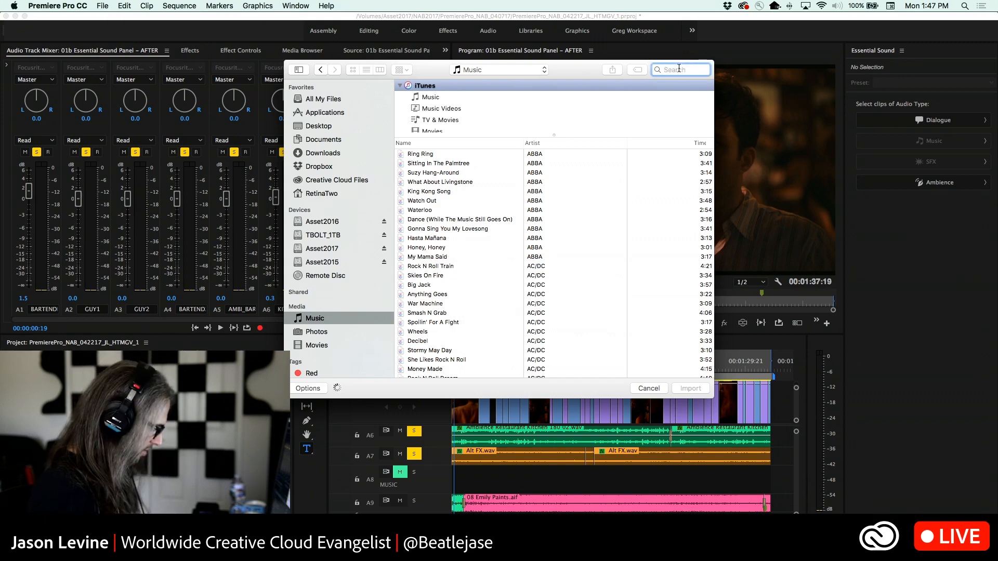
{"action": "type", "text": "jason levine"}
{"action": "type", "text": " fred fun"}
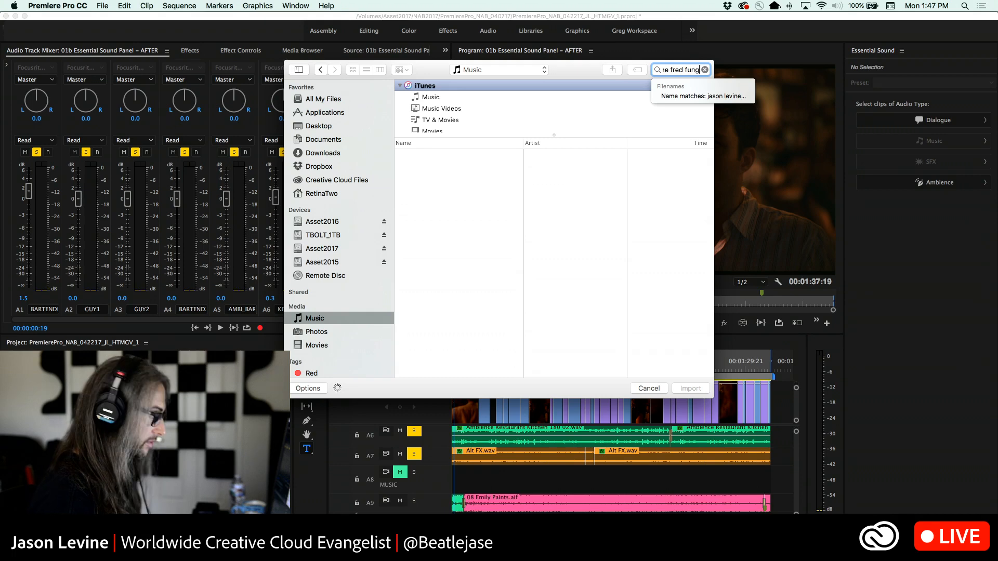
{"action": "type", "text": "g"}
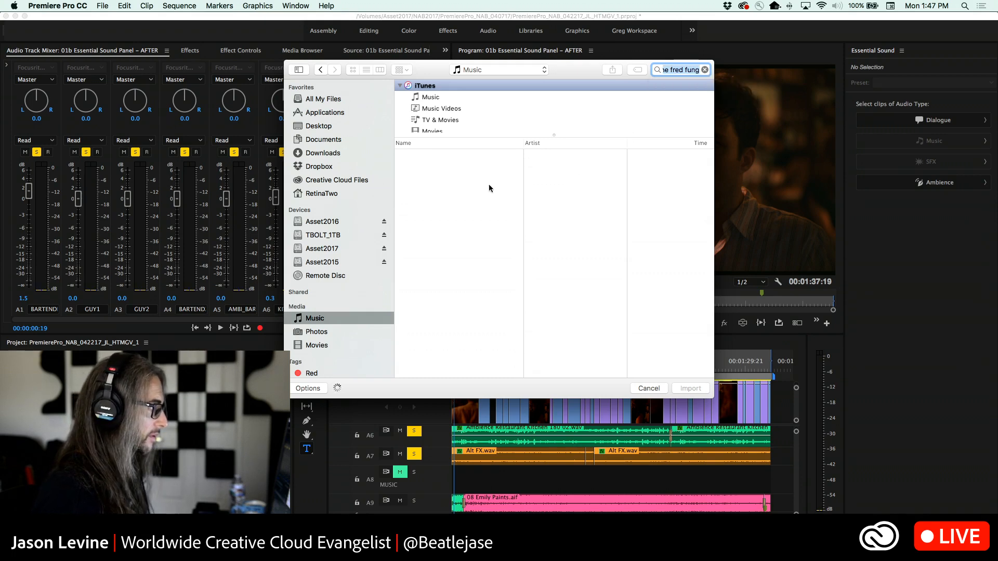
{"action": "left_click", "coordinate": [690, 70]}
{"action": "left_click_drag", "start_coordinate": [671, 70], "coordinate": [707, 69]}
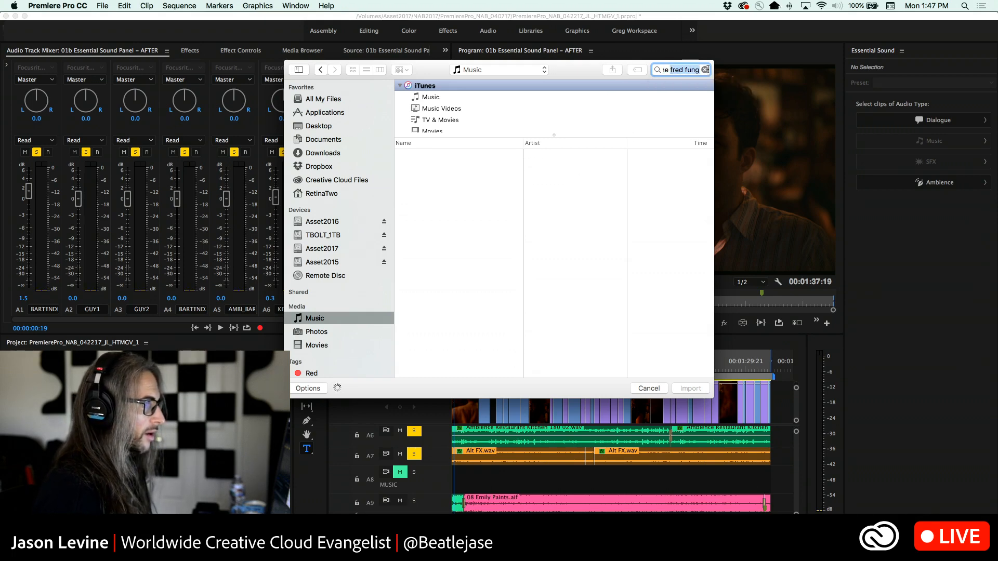
{"action": "key", "text": "BackSpace"}
{"action": "key", "text": "Return"}
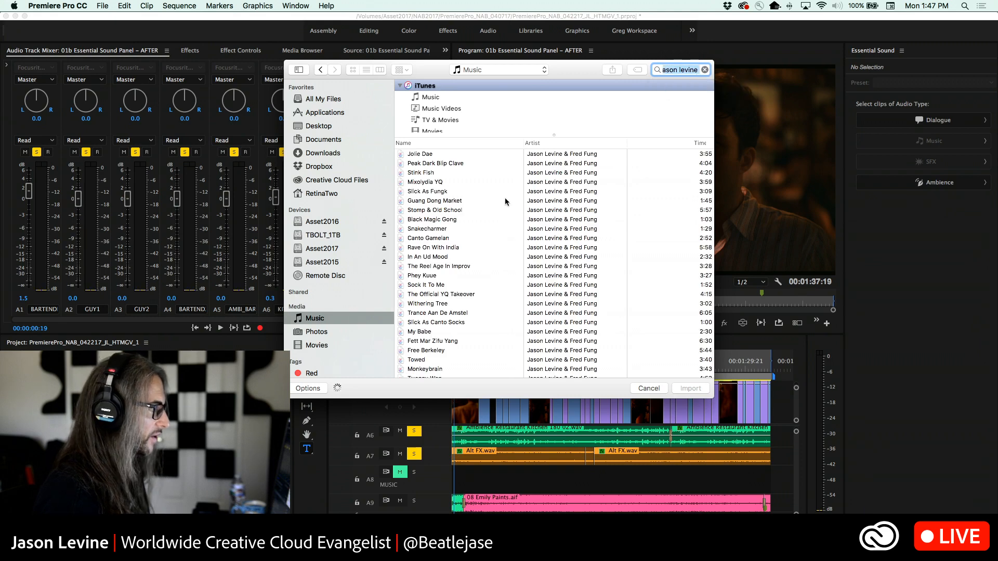
Import the song Flowpot Blues from the artist's tracks into the project
{"action": "scroll", "coordinate": [470, 245], "scroll_direction": "down", "scroll_amount": 5}
{"action": "scroll", "coordinate": [471, 243], "scroll_direction": "down", "scroll_amount": 4}
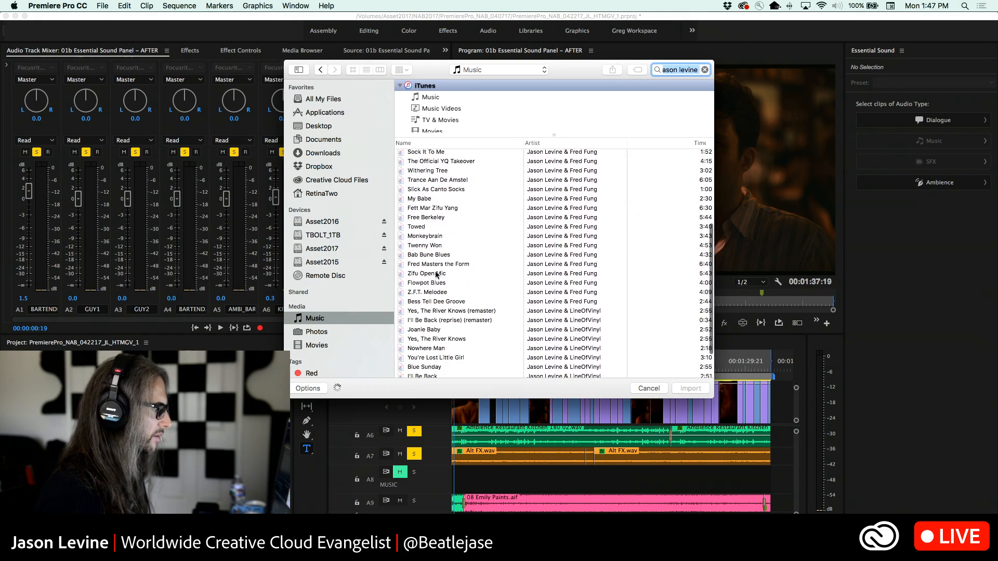
{"action": "left_click", "coordinate": [416, 283]}
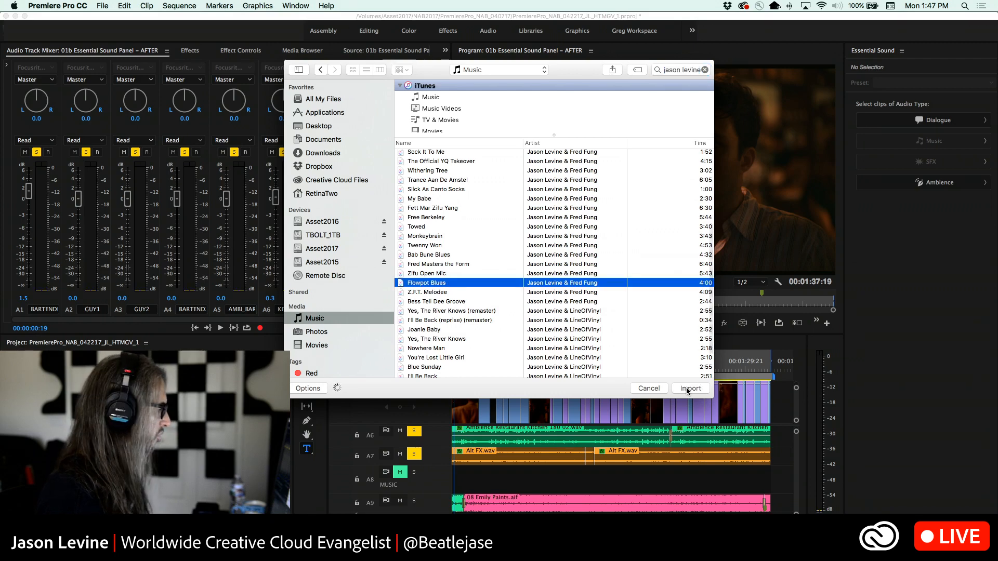
{"action": "left_click", "coordinate": [678, 388]}
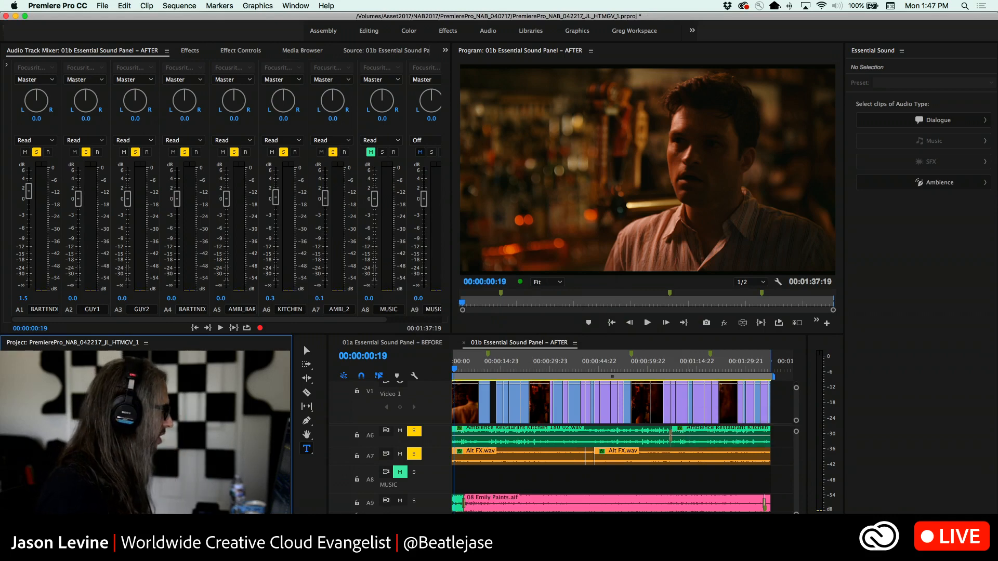
Place 01 Flowpot Blues.mp3 at the start of the A8 MUSIC track and trim its end to about the end of the video
{"action": "left_click_drag", "start_coordinate": [208, 442], "coordinate": [439, 480]}
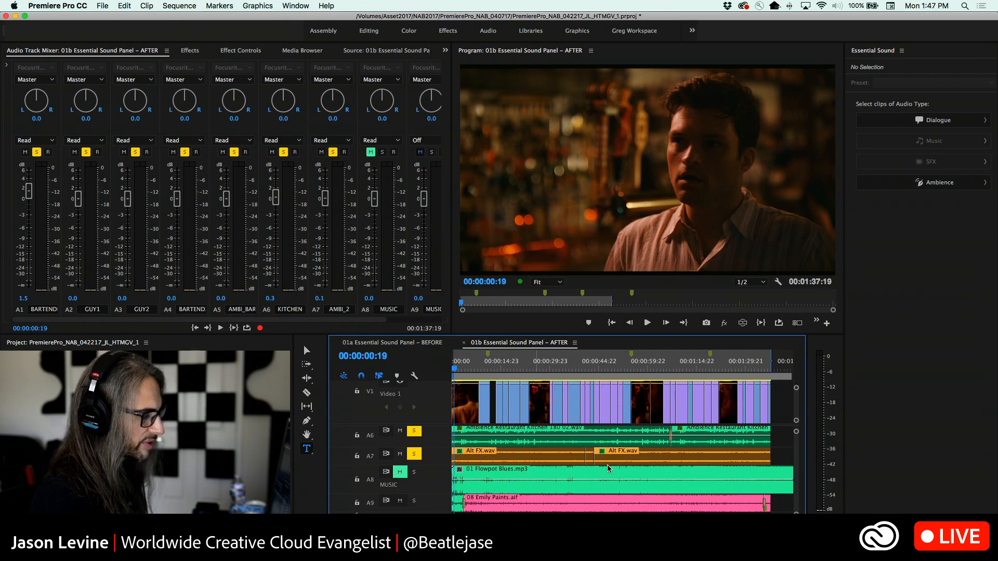
{"action": "key", "text": "backslash"}
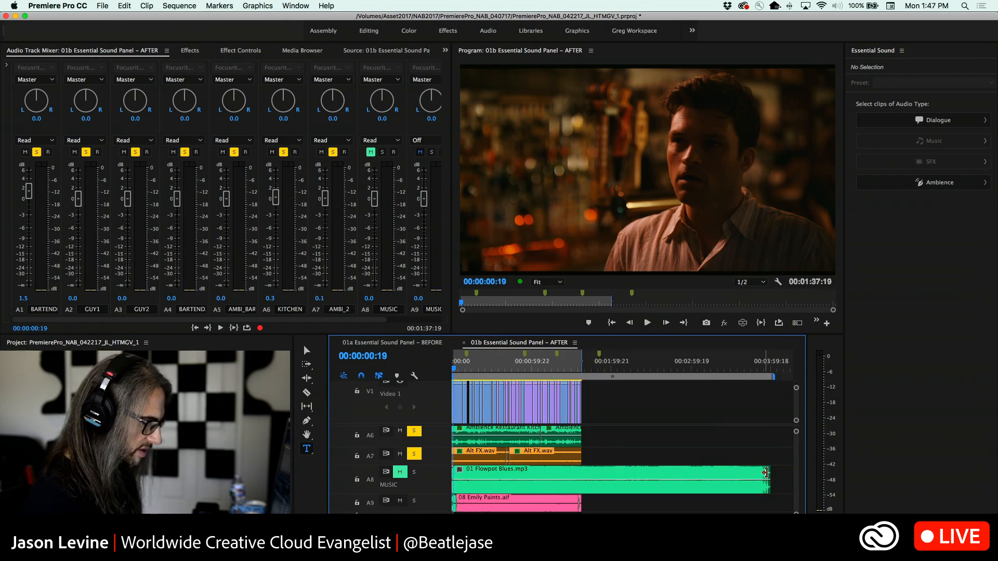
{"action": "left_click_drag", "start_coordinate": [769, 473], "coordinate": [578, 474]}
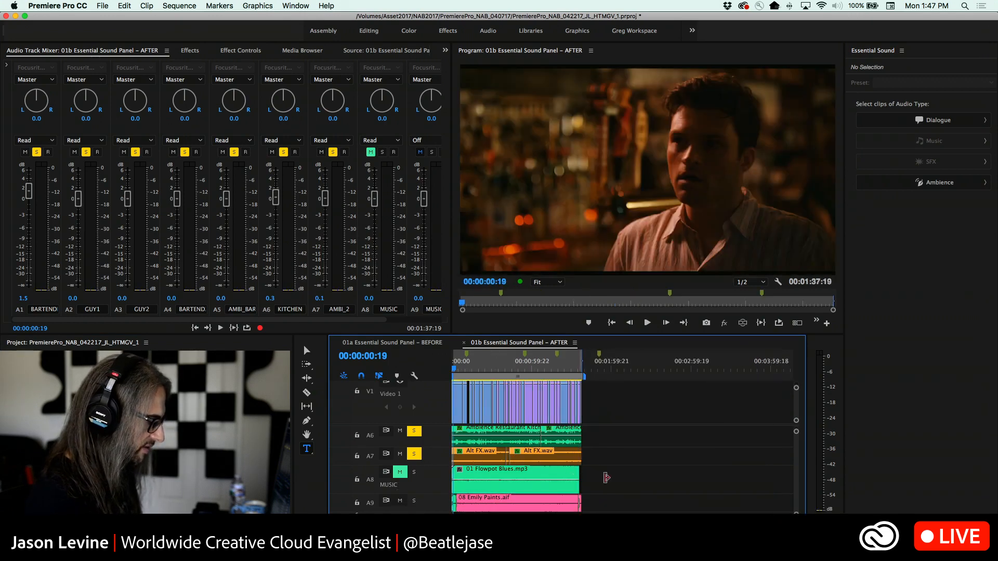
Play the sequence from 00:00:00:00 while unmuting and soloing the A8 MUSIC track
{"action": "left_click", "coordinate": [454, 367]}
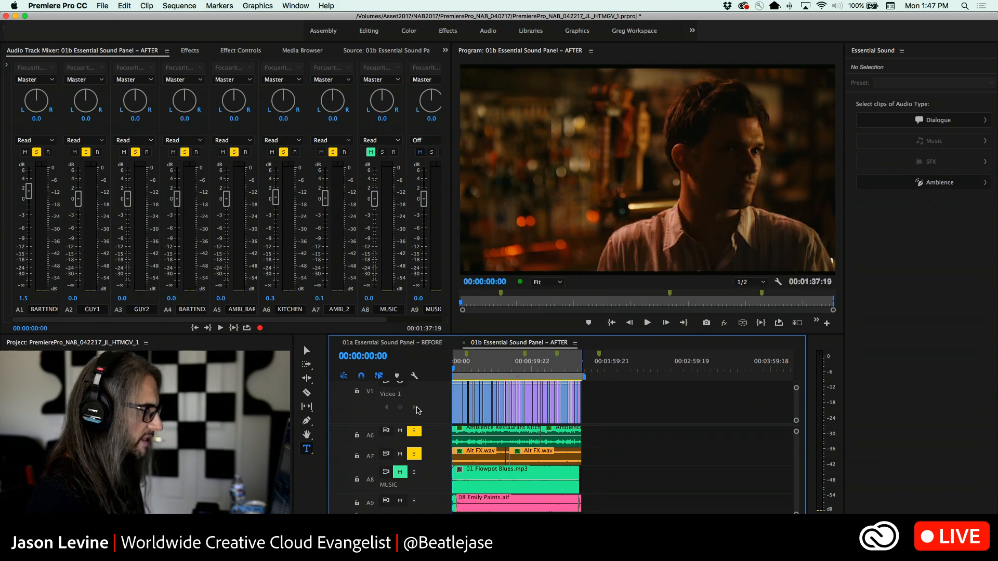
{"action": "key", "text": "space"}
{"action": "left_click", "coordinate": [400, 471]}
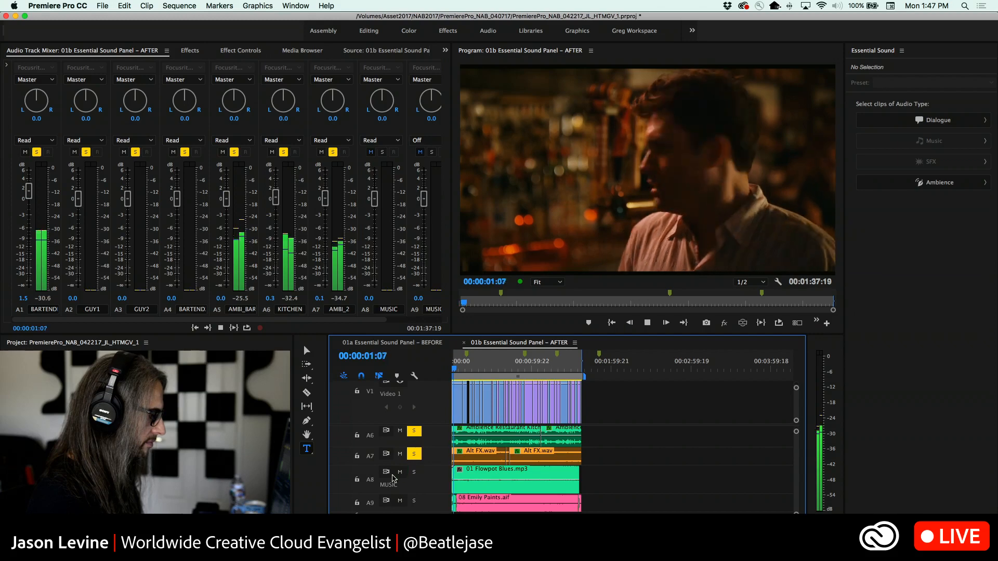
{"action": "left_click", "coordinate": [413, 472]}
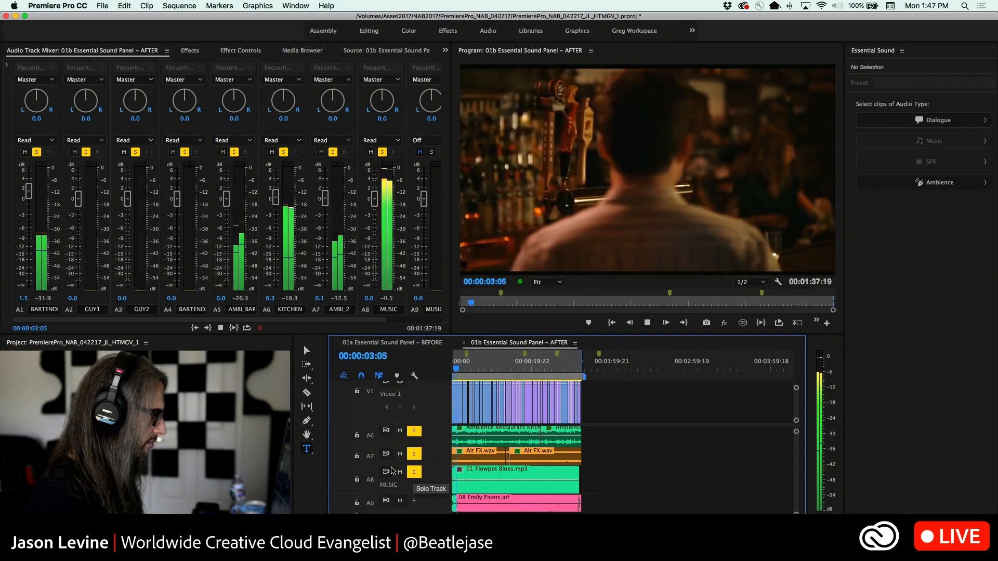
{"action": "key", "text": "space"}
Lower the A8 MUSIC track fader to -5.2 dB and listen to the mix up to about 00:00:08, replaying its last moments
{"action": "left_click_drag", "start_coordinate": [375, 199], "coordinate": [372, 239]}
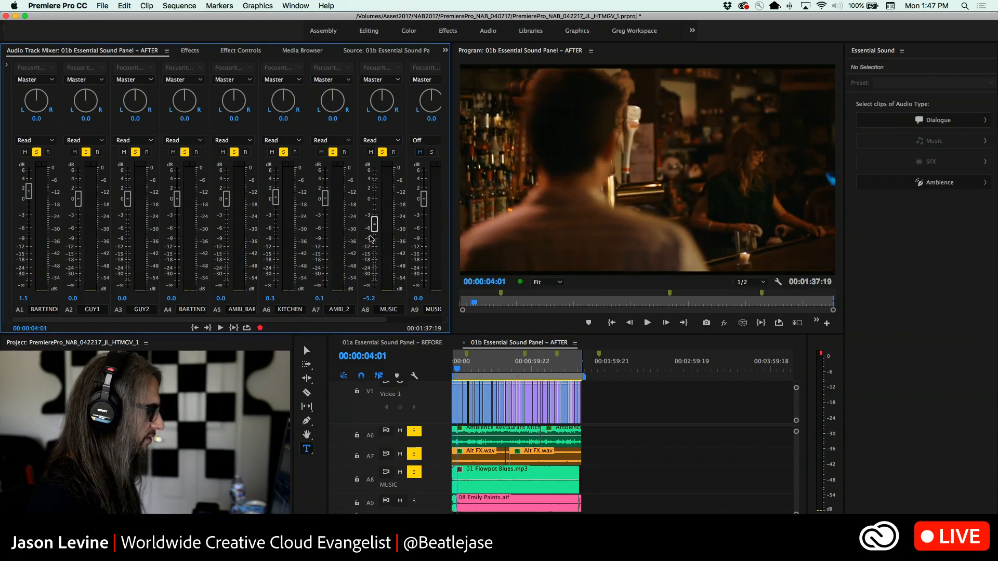
{"action": "key", "text": "space"}
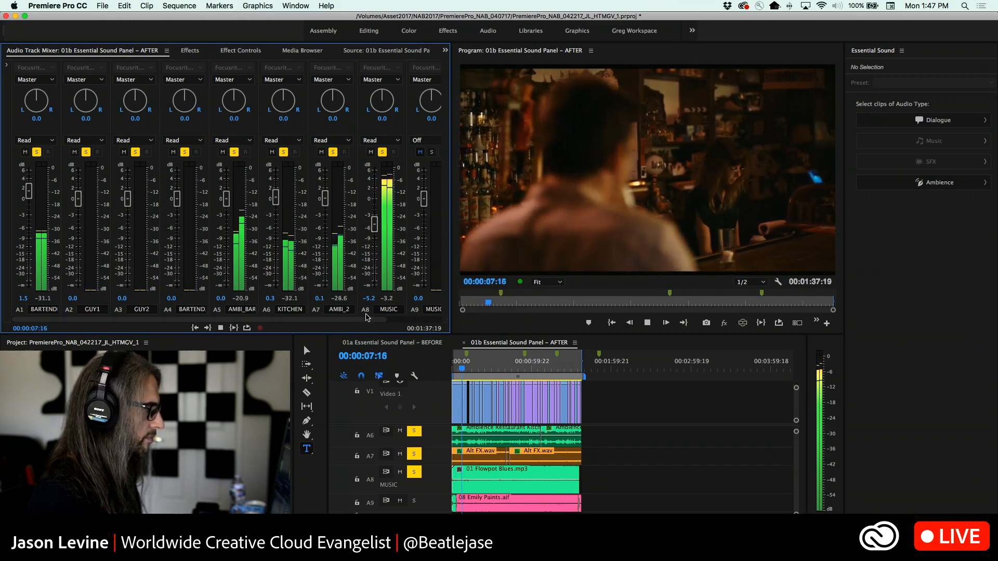
{"action": "key", "text": "space"}
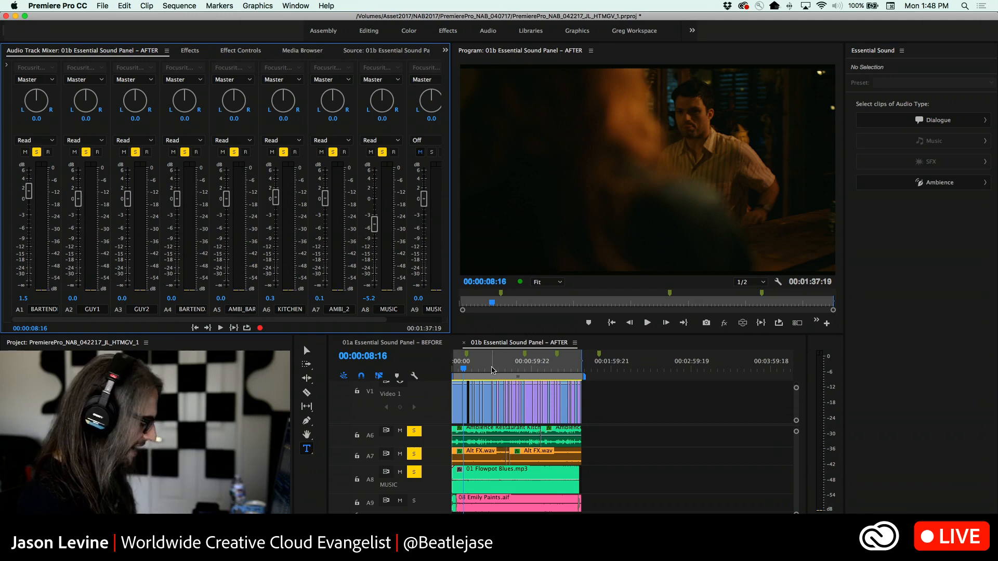
{"action": "key", "text": "j"}
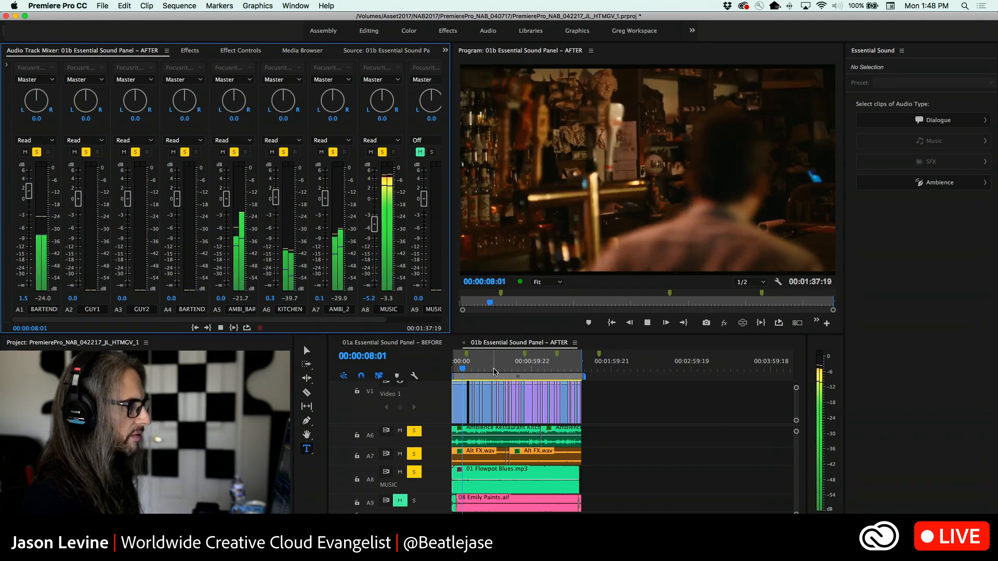
{"action": "key", "text": "k"}
{"action": "key", "text": "l"}
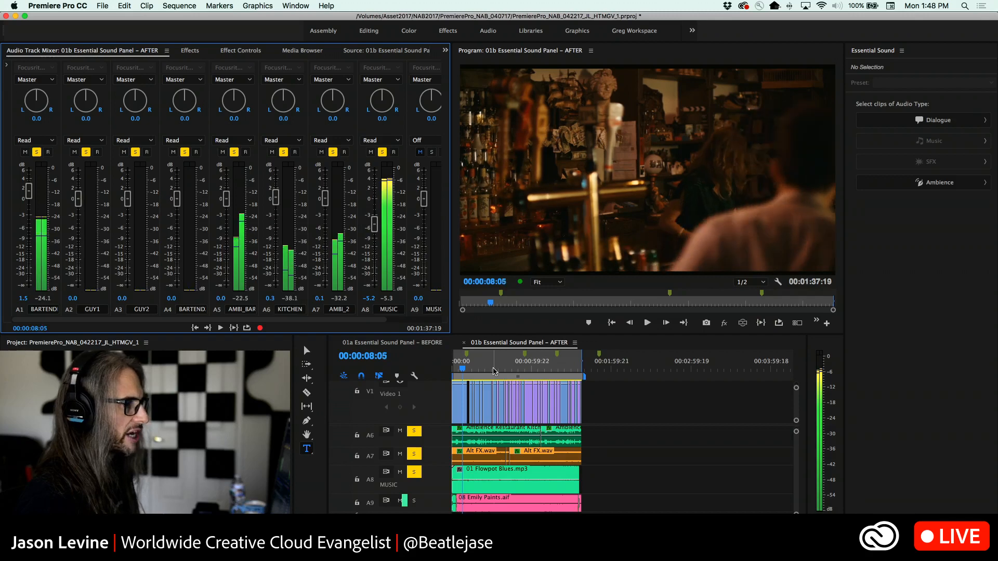
Split 01 Flowpot Blues.mp3 on the A8 MUSIC track at the shot change around 00:00:08:06
{"action": "key", "text": "Right"}
{"action": "key", "text": "Left"}
{"action": "key", "text": "Left"}
{"action": "key", "text": "Left"}
{"action": "key", "text": "Right"}
{"action": "key", "text": "Right"}
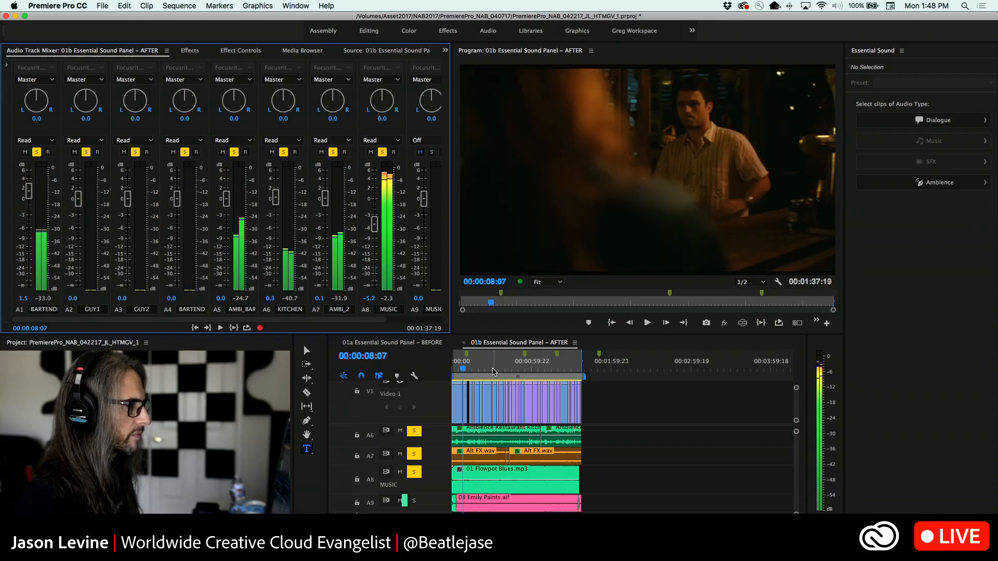
{"action": "key", "text": "equal"}
{"action": "key", "text": "equal"}
{"action": "key", "text": "equal"}
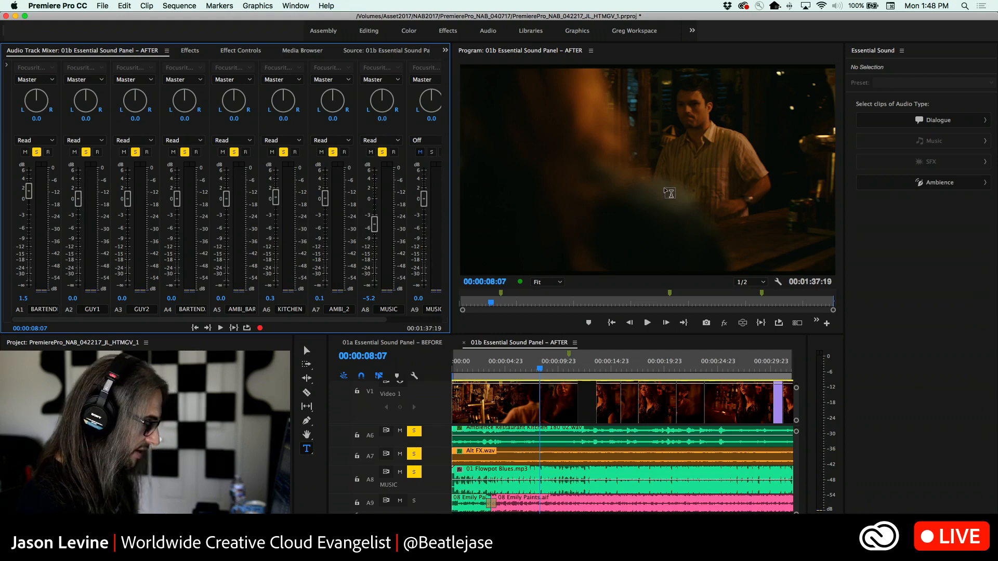
{"action": "key", "text": "Left"}
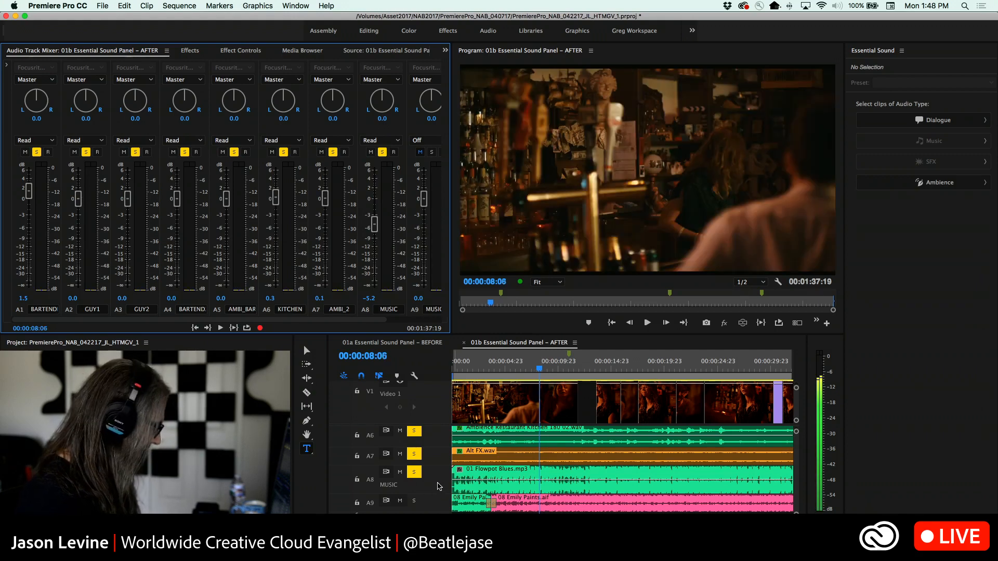
{"action": "key", "text": "c"}
{"action": "left_click", "coordinate": [542, 478]}
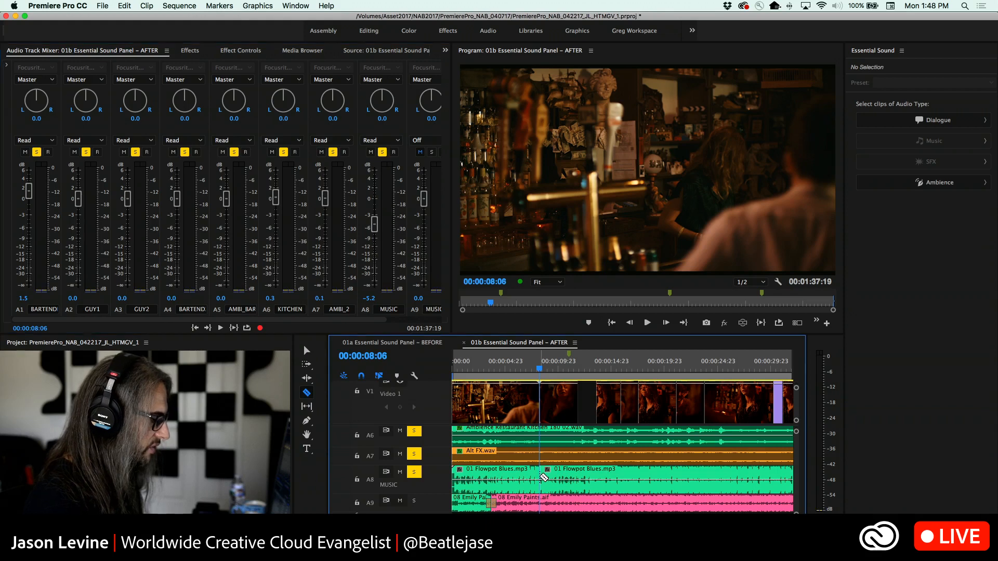
{"action": "key", "text": "Right"}
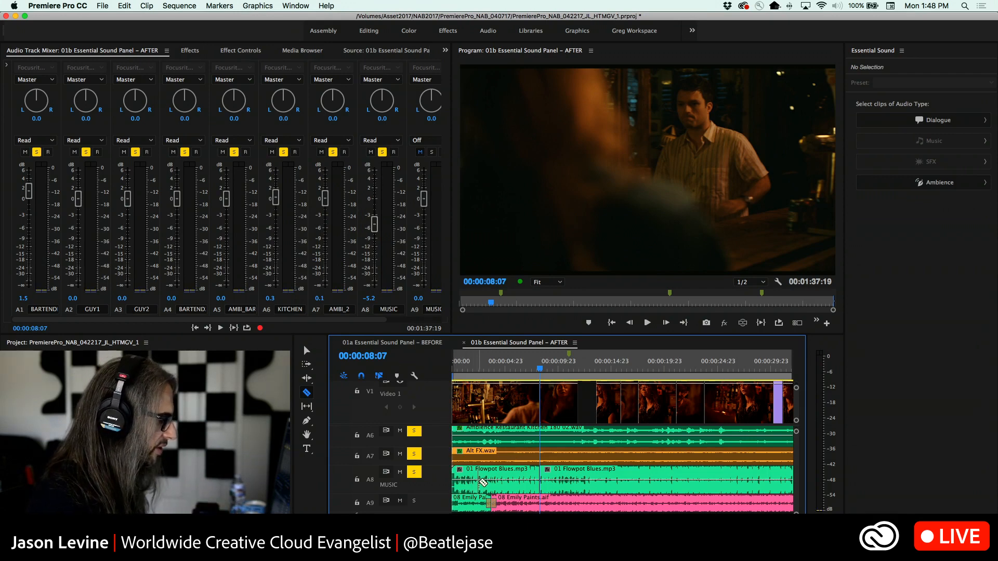
Extend the end of the longer 01 Flowpot Blues.mp3 segment slightly and select both segments on A8
{"action": "key", "text": "v"}
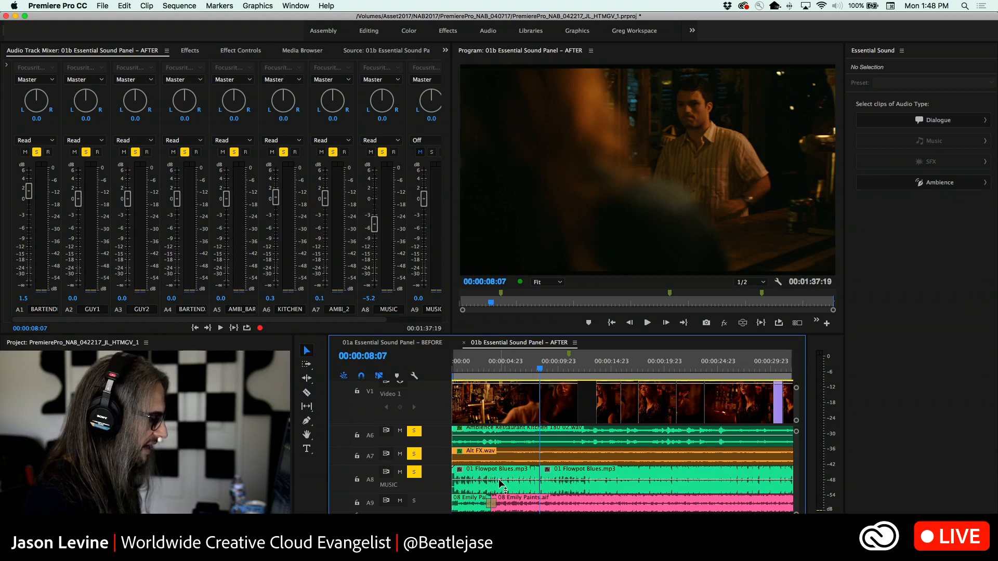
{"action": "left_click", "coordinate": [501, 486]}
{"action": "key", "text": "backslash"}
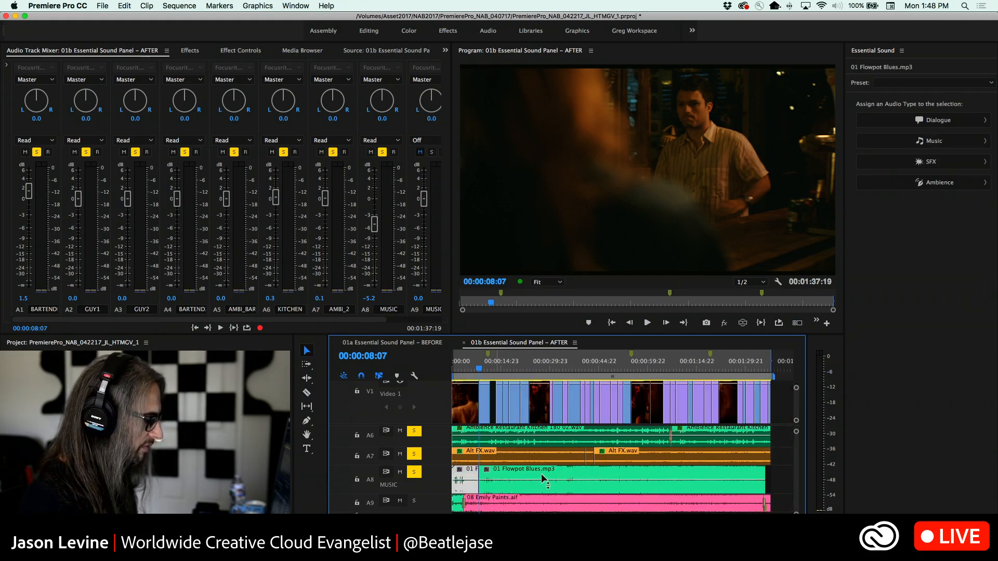
{"action": "left_click_drag", "start_coordinate": [771, 477], "coordinate": [449, 484]}
{"action": "left_click", "coordinate": [781, 476]}
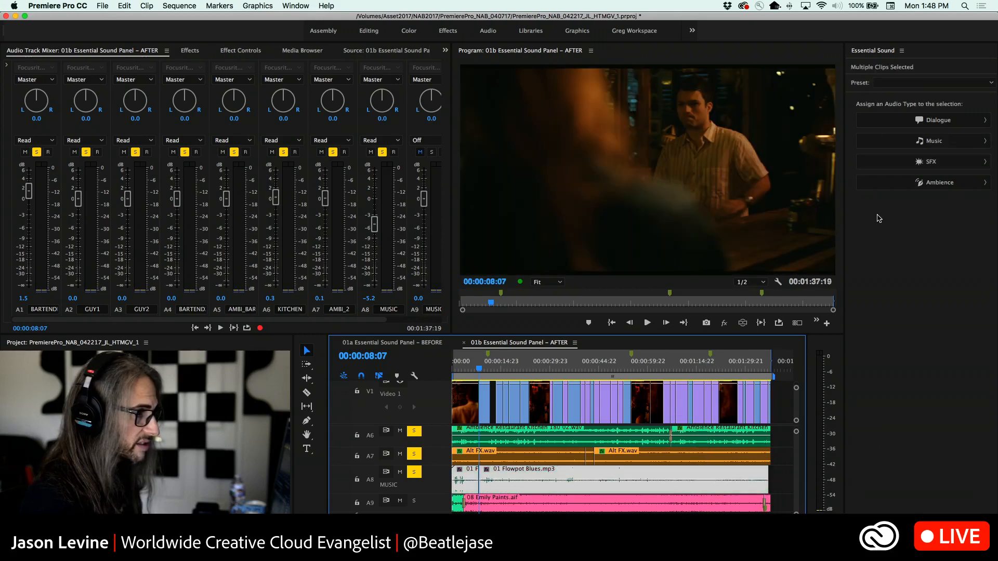
Try the Music audio type on both Flowpot Blues segments, clear it, and assign Ambience instead
{"action": "left_click", "coordinate": [953, 142]}
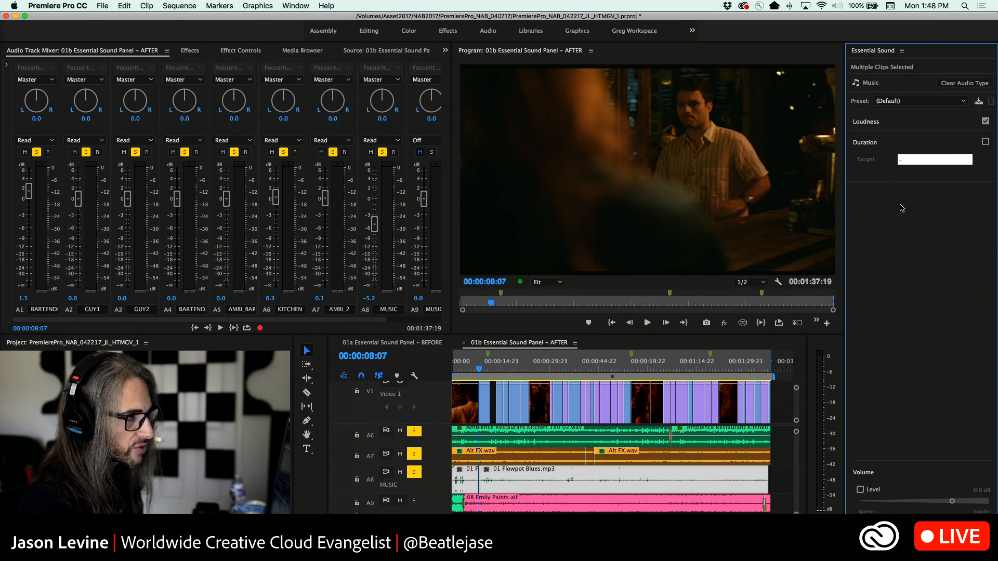
{"action": "left_click", "coordinate": [949, 98]}
{"action": "left_click", "coordinate": [929, 88]}
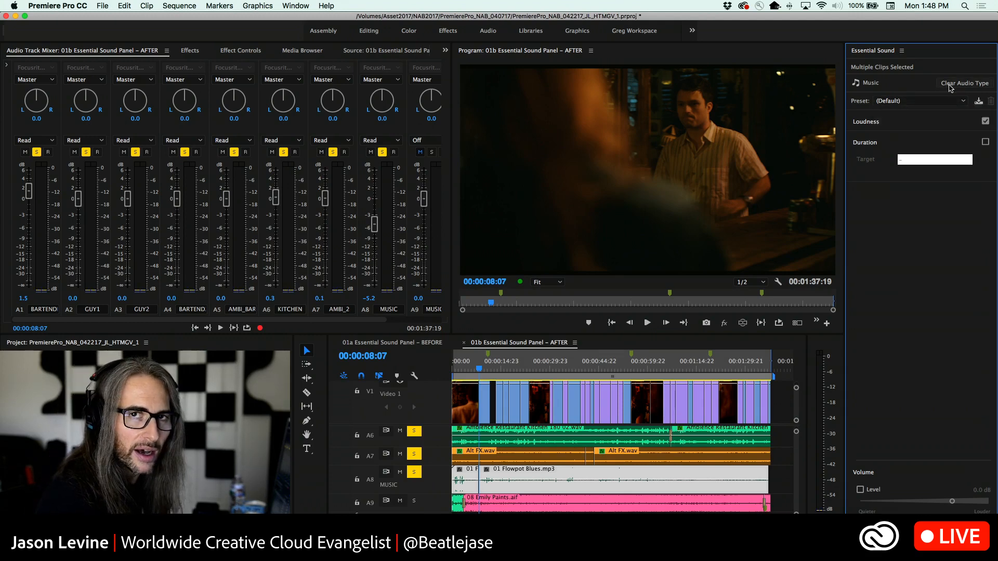
{"action": "left_click", "coordinate": [949, 84]}
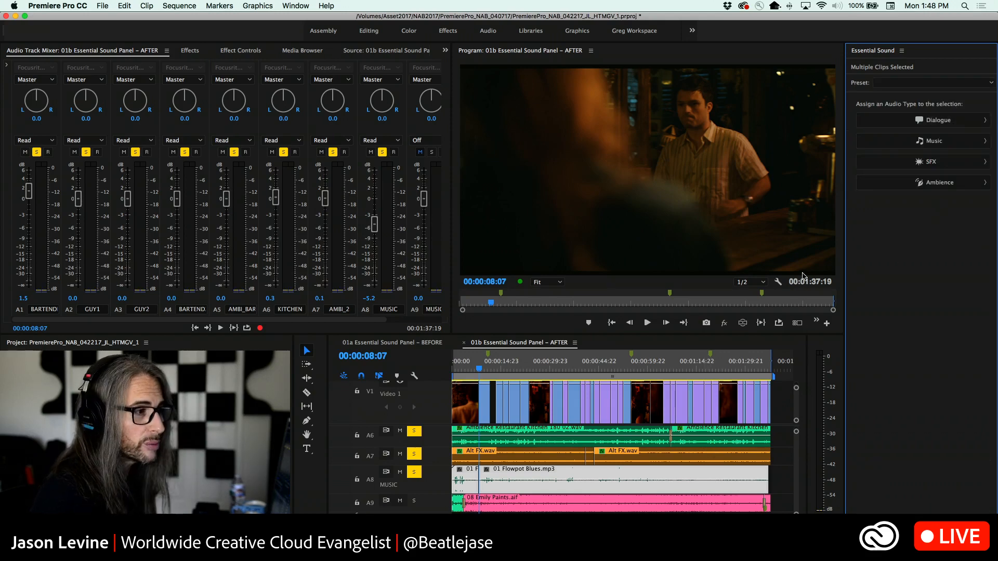
{"action": "left_click", "coordinate": [911, 184]}
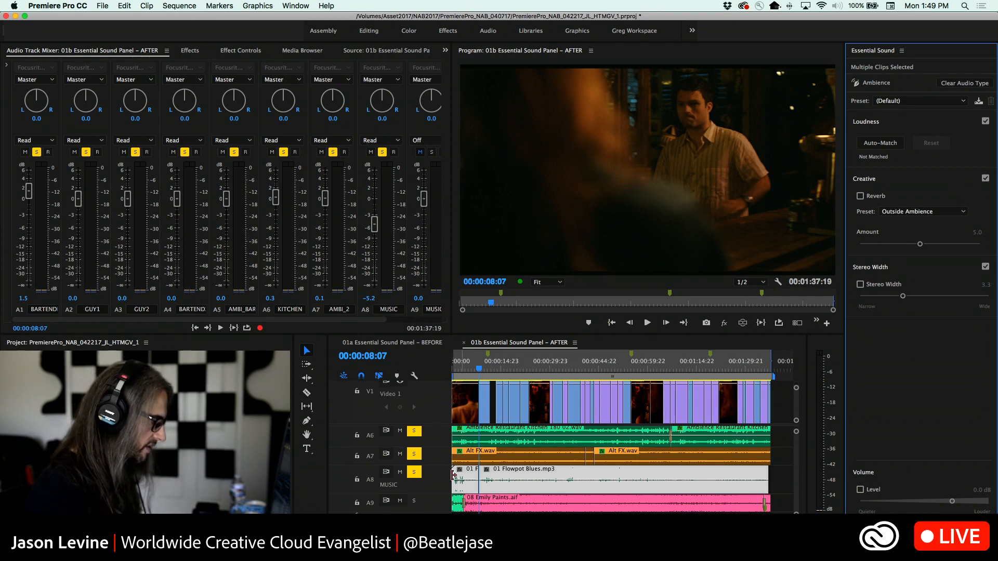
Lower the A8 MUSIC track fader to -5.8 dB and return the playhead to the sequence start
{"action": "left_click", "coordinate": [375, 227]}
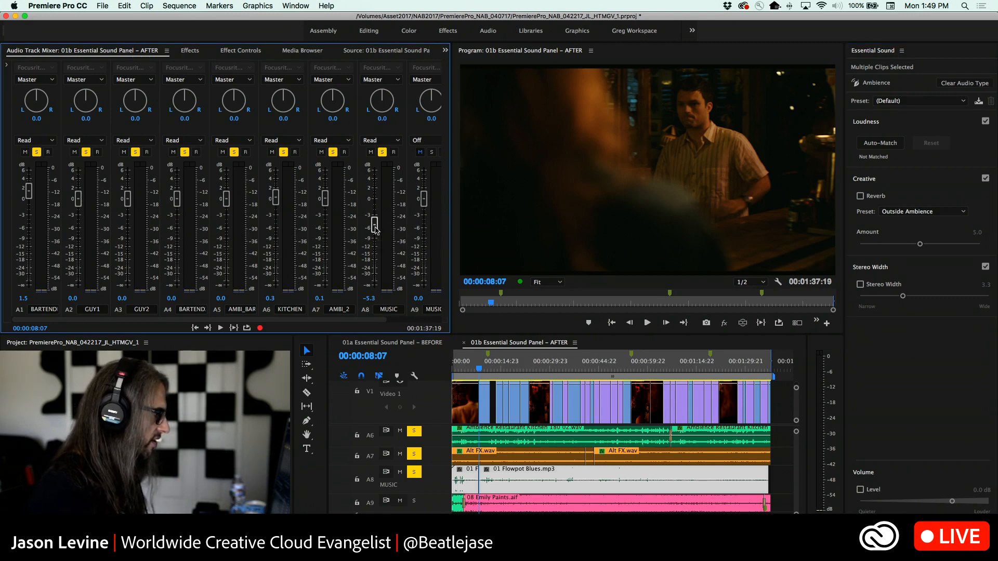
{"action": "left_click_drag", "start_coordinate": [373, 229], "coordinate": [373, 228]}
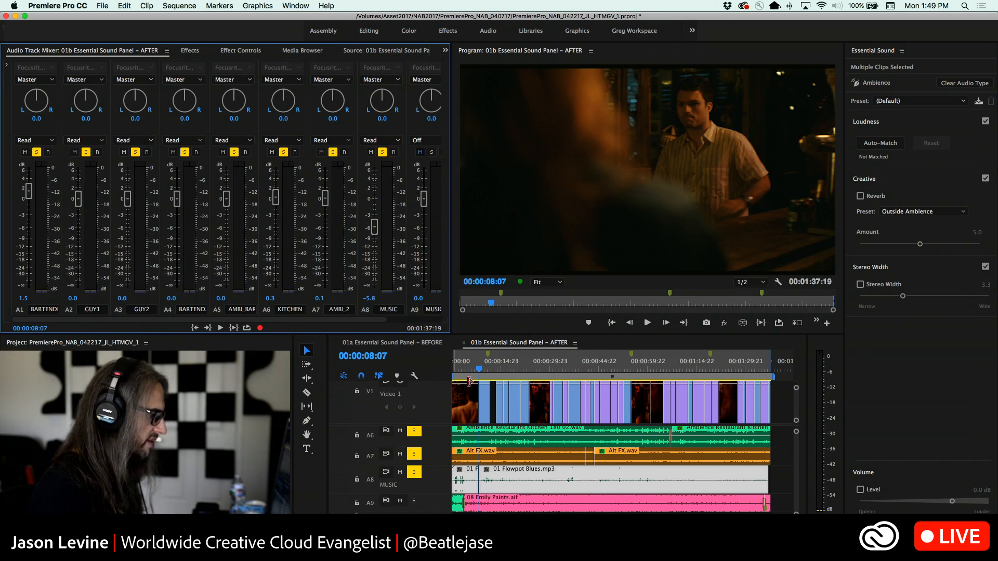
{"action": "left_click_drag", "start_coordinate": [478, 370], "coordinate": [451, 371]}
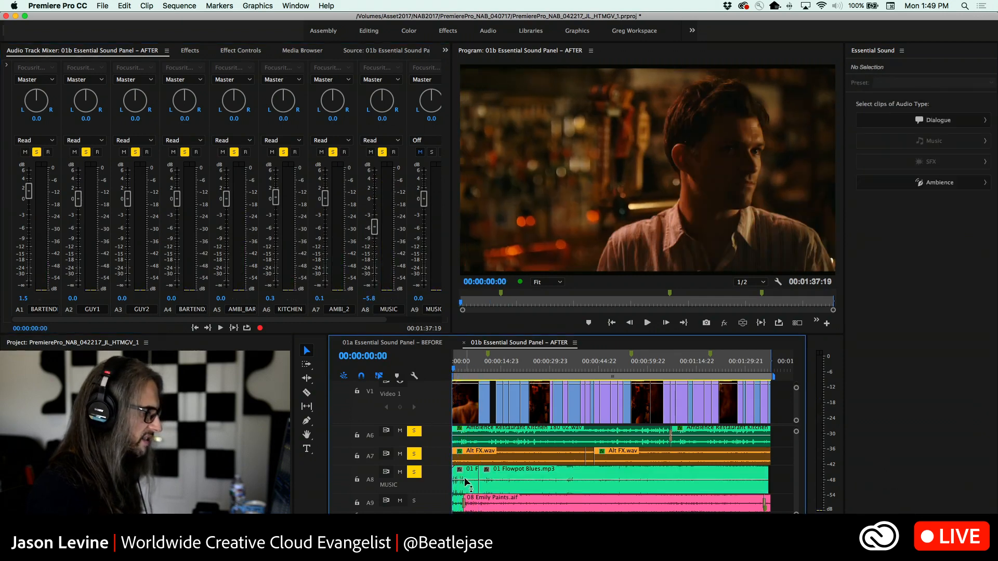
Lower the opening Flowpot Blues segment's clip volume to about -8 dB and listen up to about 00:00:06
{"action": "left_click_drag", "start_coordinate": [465, 482], "coordinate": [465, 488]}
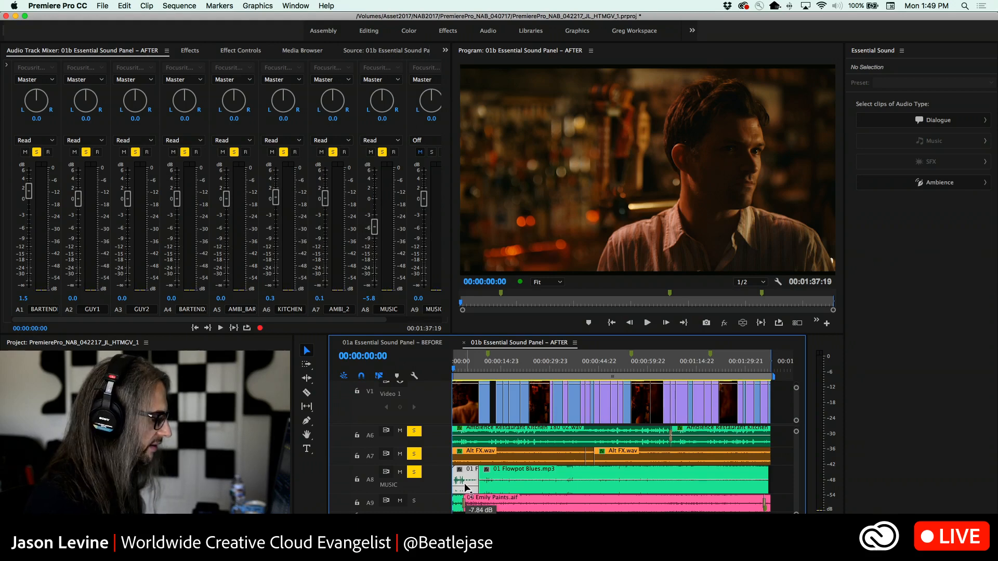
{"action": "left_click_drag", "start_coordinate": [466, 489], "coordinate": [466, 490]}
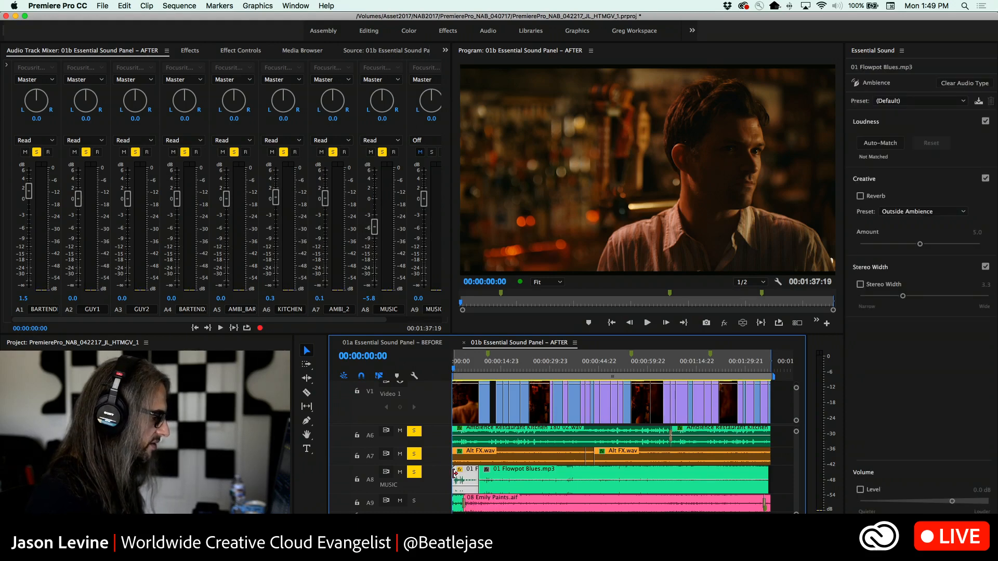
{"action": "key", "text": "space"}
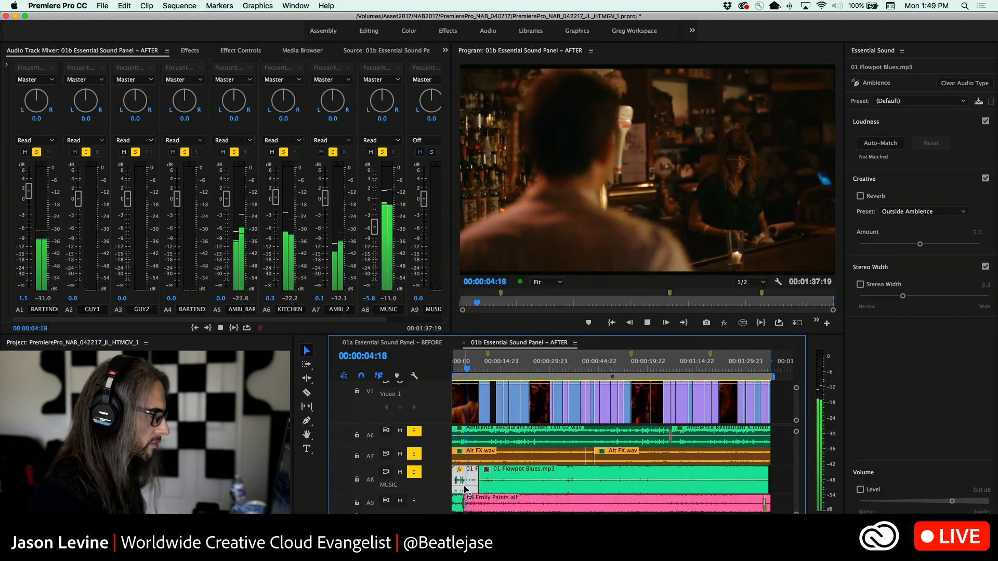
{"action": "key", "text": "space"}
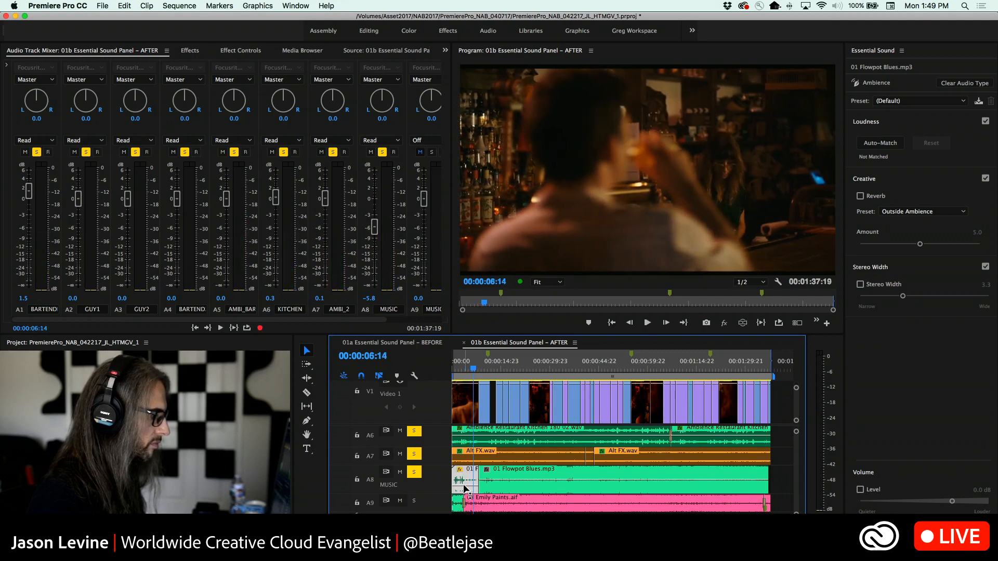
Raise the opening Flowpot Blues segment's clip volume slightly and replay the mix from near the start to 00:00:08:19
{"action": "left_click_drag", "start_coordinate": [464, 485], "coordinate": [464, 484]}
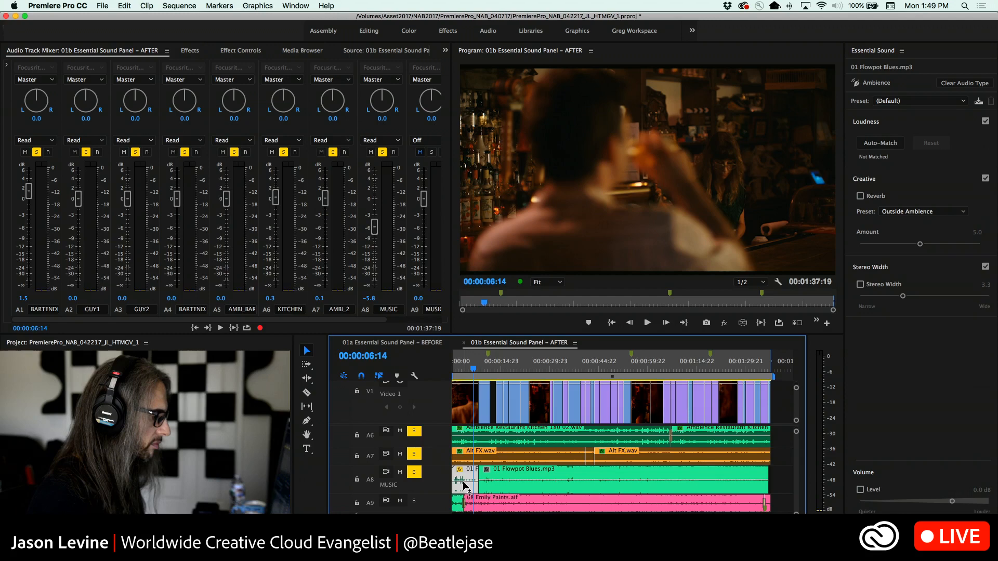
{"action": "key", "text": "Home"}
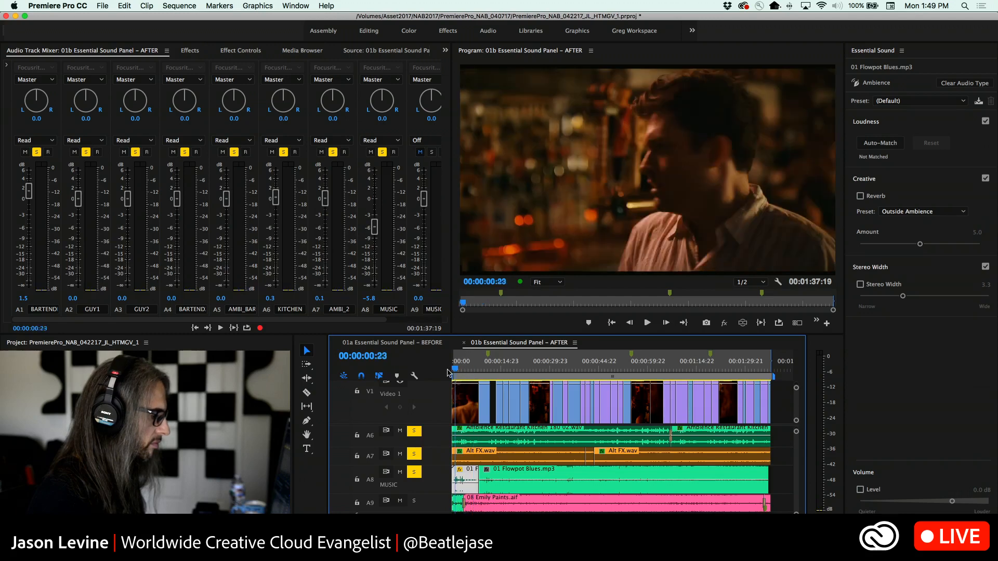
{"action": "key", "text": "space"}
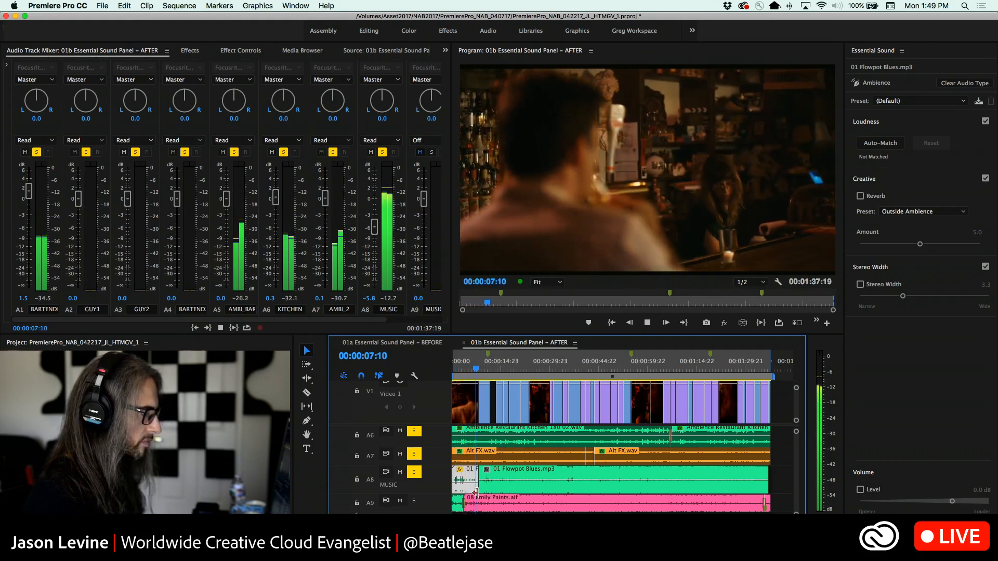
{"action": "key", "text": "space"}
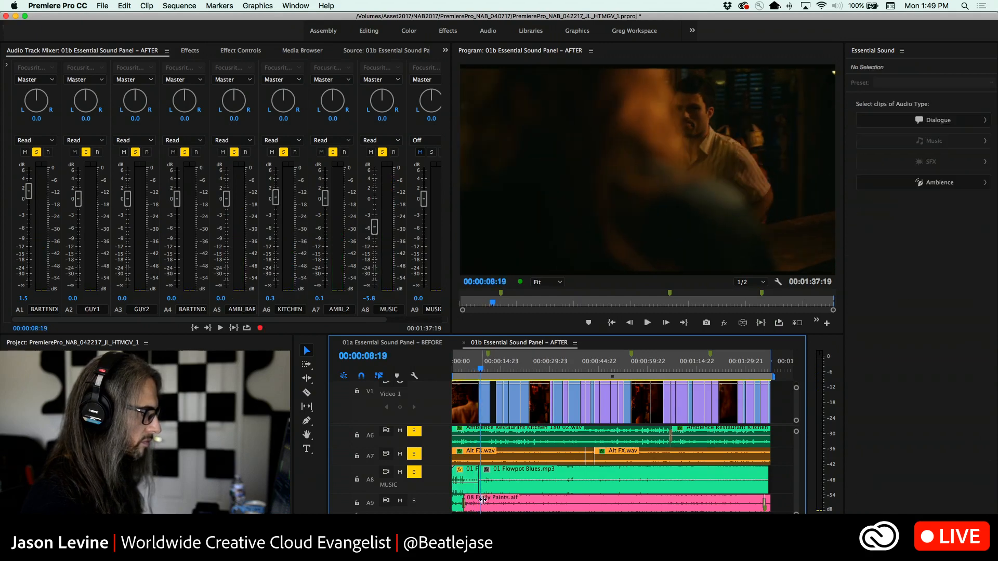
Enable Reverb in Essential Sound for the longer Flowpot Blues segment after the cut
{"action": "left_click", "coordinate": [505, 476]}
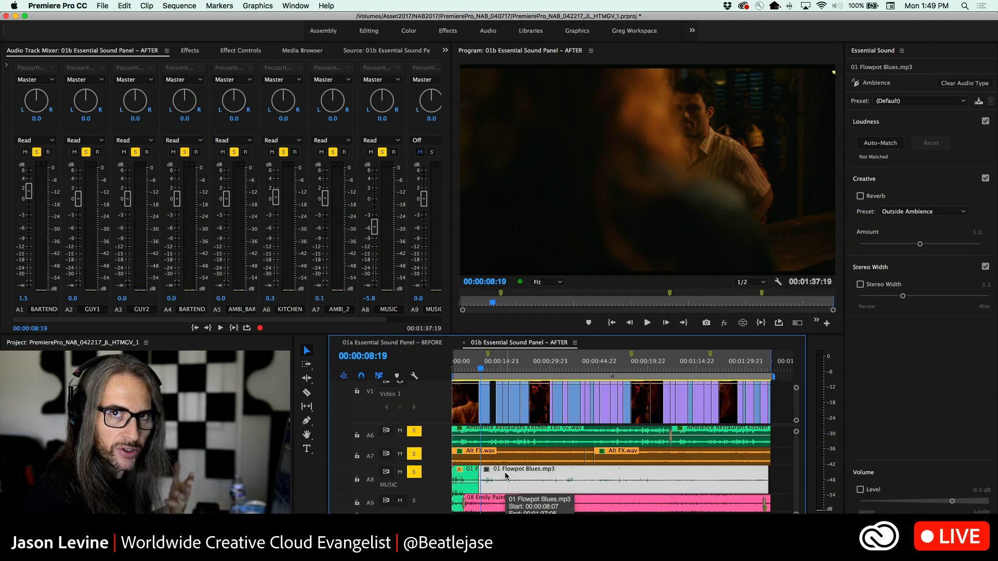
{"action": "left_click", "coordinate": [860, 197]}
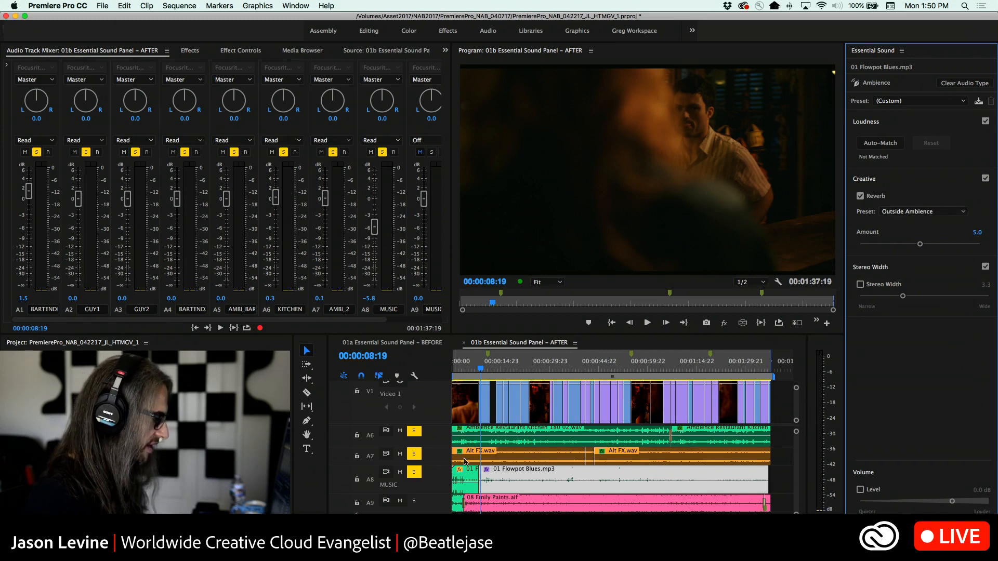
Turn off solo on the dialogue tracks A1 to A4 and return to the A8 MUSIC track
{"action": "left_click_drag", "start_coordinate": [799, 453], "coordinate": [799, 435]}
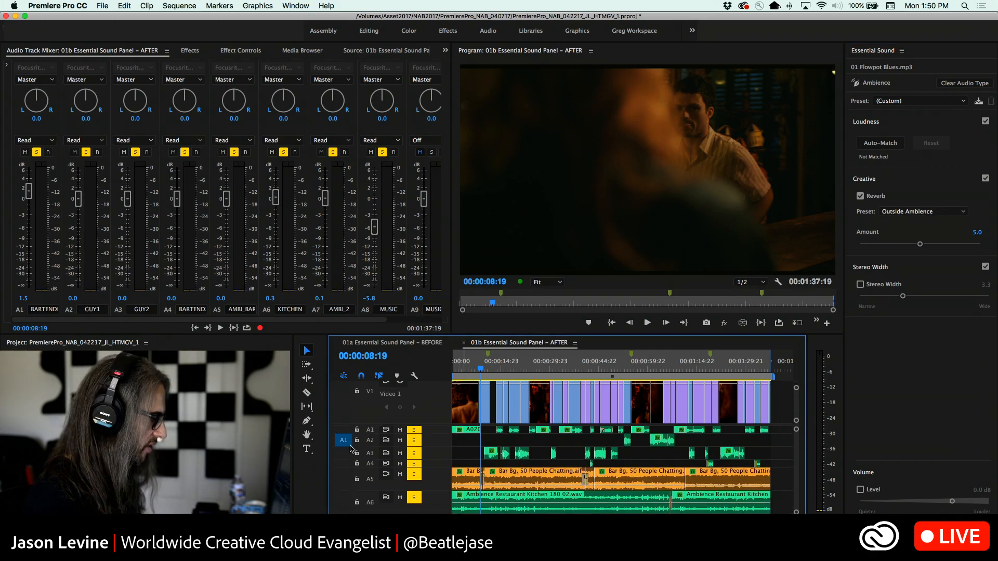
{"action": "left_click", "coordinate": [414, 430]}
{"action": "left_click", "coordinate": [414, 440]}
{"action": "left_click", "coordinate": [413, 453]}
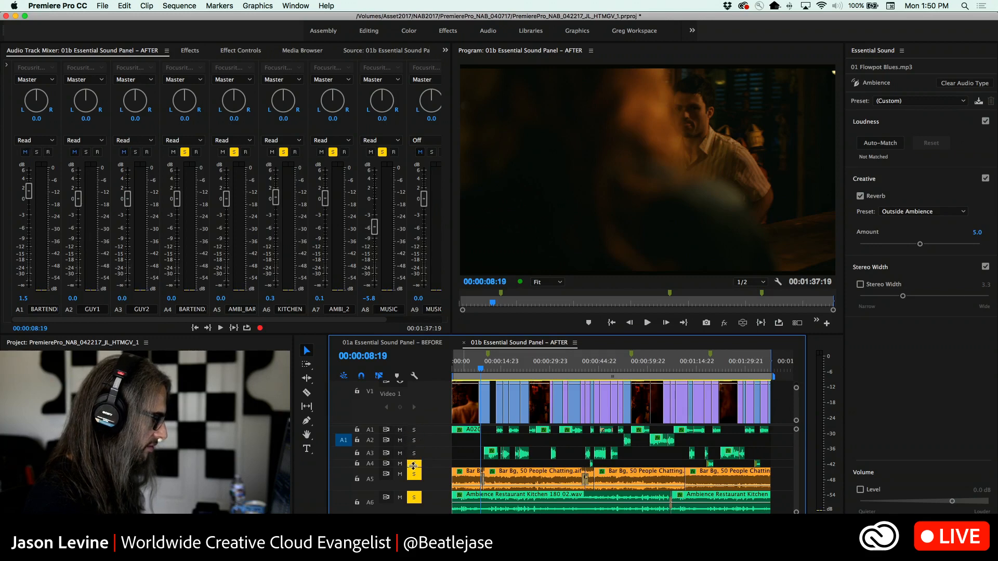
{"action": "left_click", "coordinate": [414, 463]}
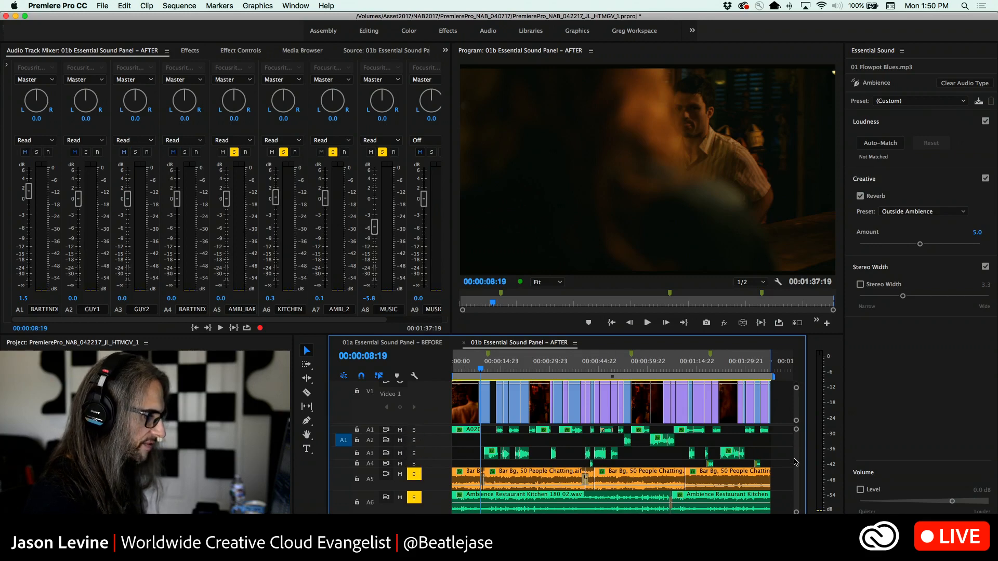
{"action": "left_click_drag", "start_coordinate": [793, 462], "coordinate": [797, 478]}
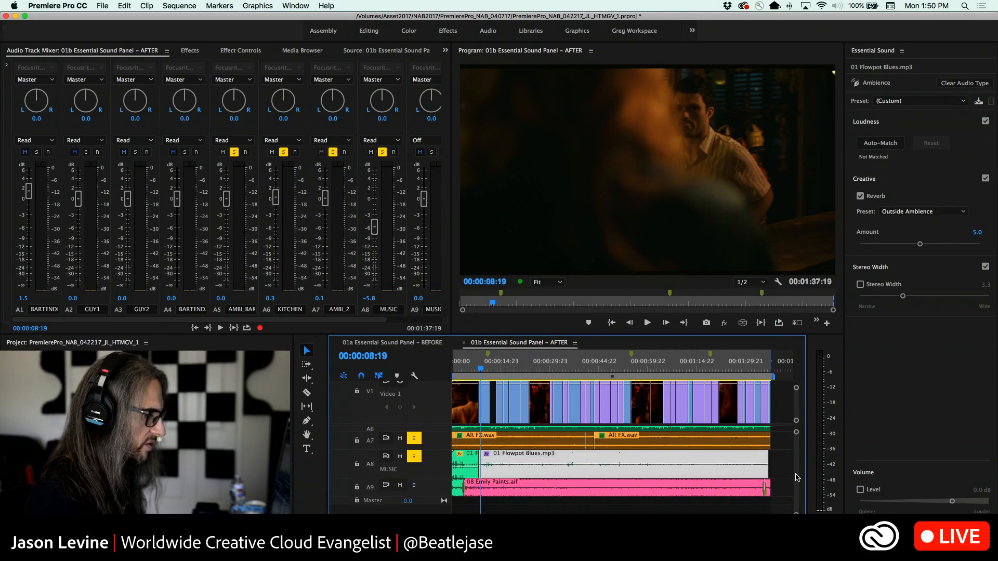
Check the Essential Sound reverb presets, then apply the Outside Club preset in the longer segment's Studio Reverb editor
{"action": "left_click", "coordinate": [921, 217]}
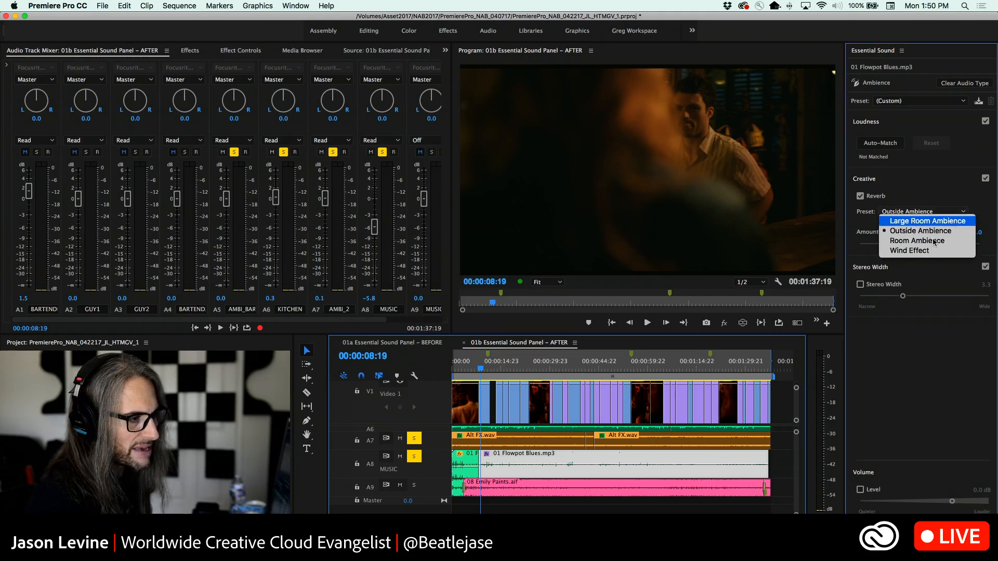
{"action": "left_click", "coordinate": [930, 193]}
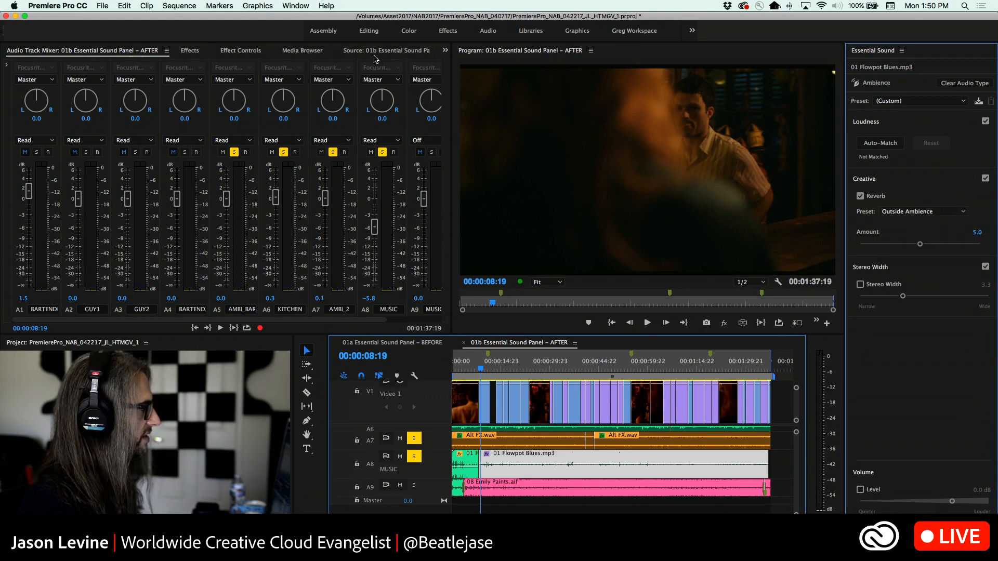
{"action": "left_click", "coordinate": [246, 53]}
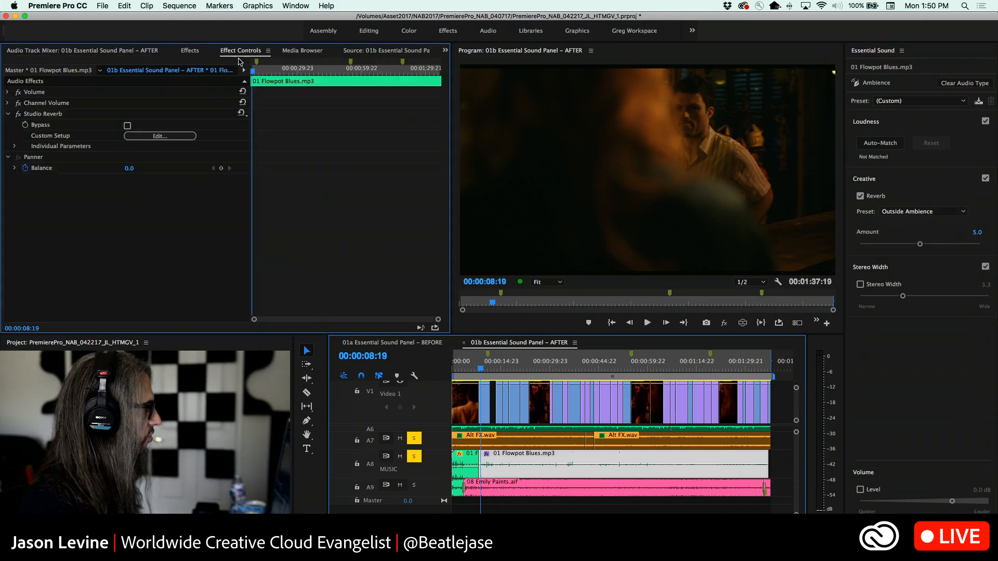
{"action": "left_click", "coordinate": [168, 137]}
{"action": "left_click_drag", "start_coordinate": [492, 184], "coordinate": [464, 99]}
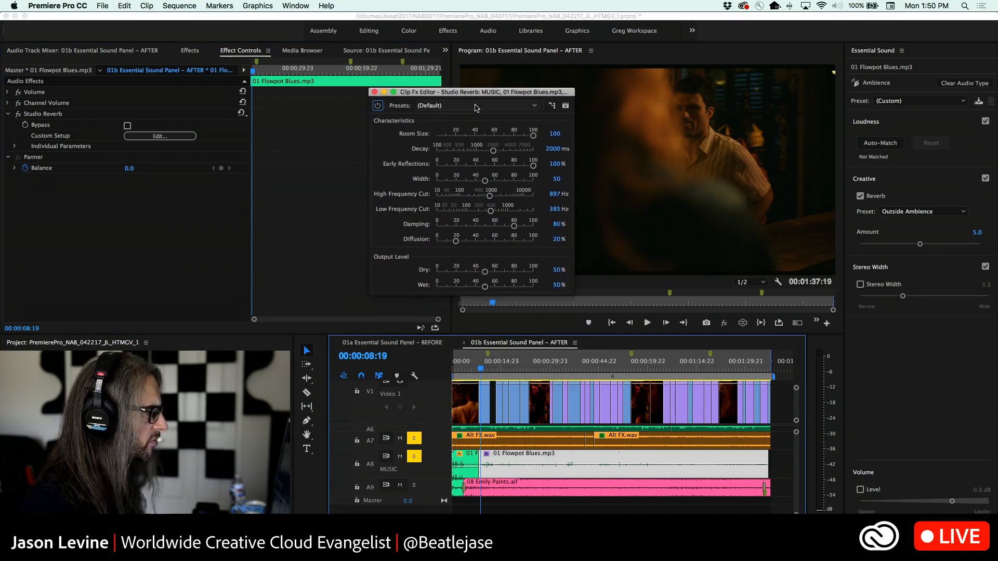
{"action": "left_click", "coordinate": [480, 106]}
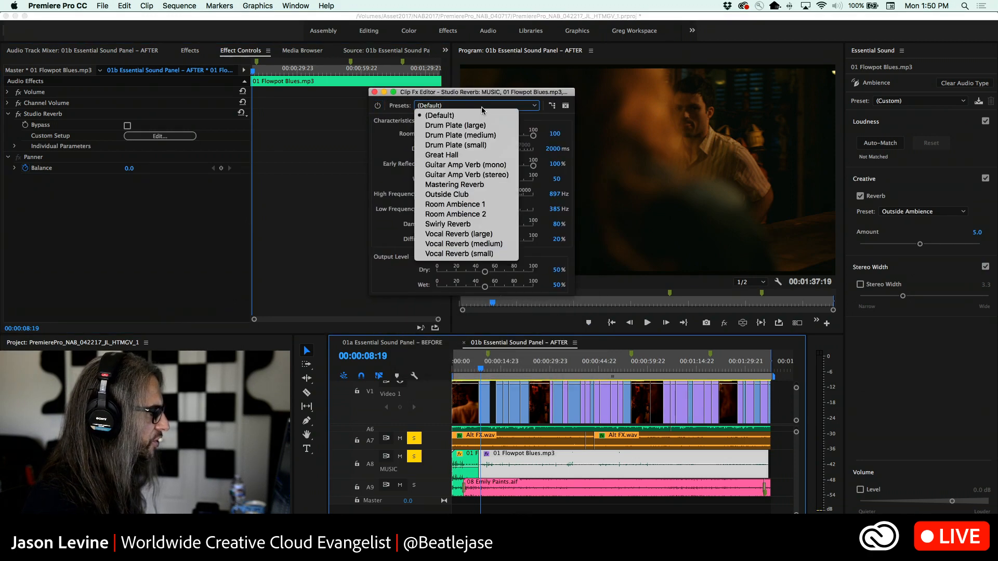
{"action": "left_click", "coordinate": [492, 196]}
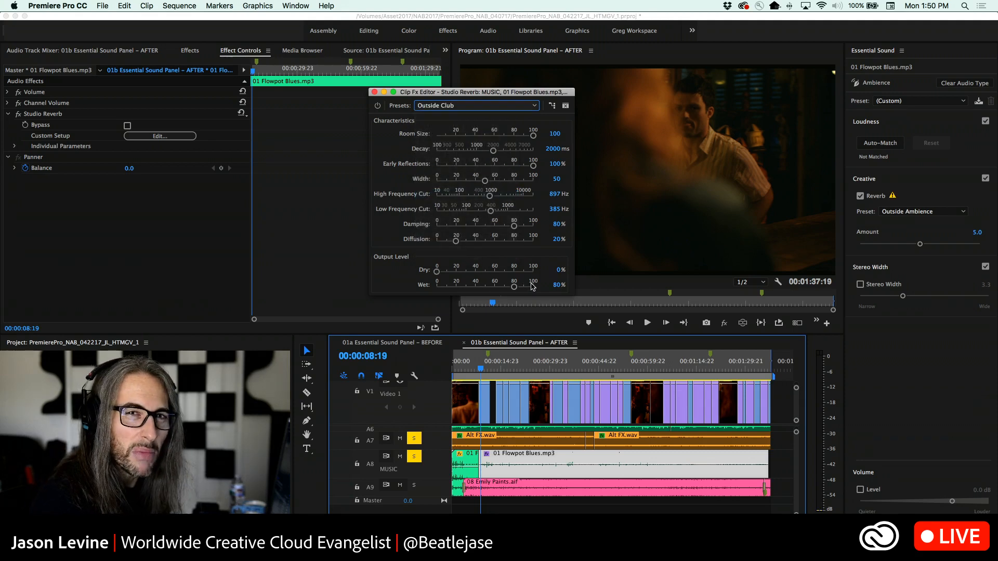
Mute track A9, play the longer Flowpot Blues segment, and raise its Studio Reverb dry level to 5.7%
{"action": "left_click", "coordinate": [400, 485]}
{"action": "key", "text": "space"}
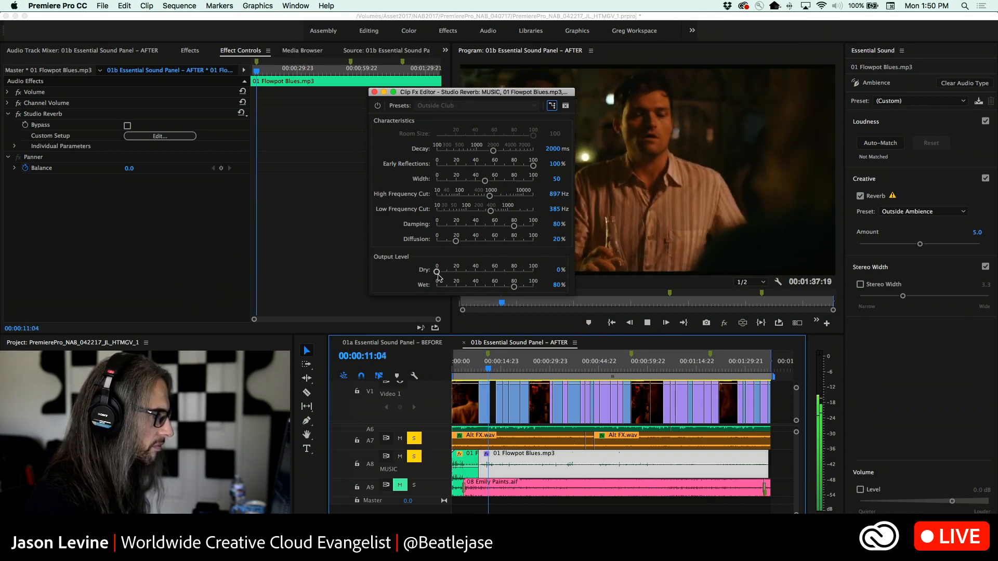
{"action": "left_click_drag", "start_coordinate": [437, 274], "coordinate": [443, 273]}
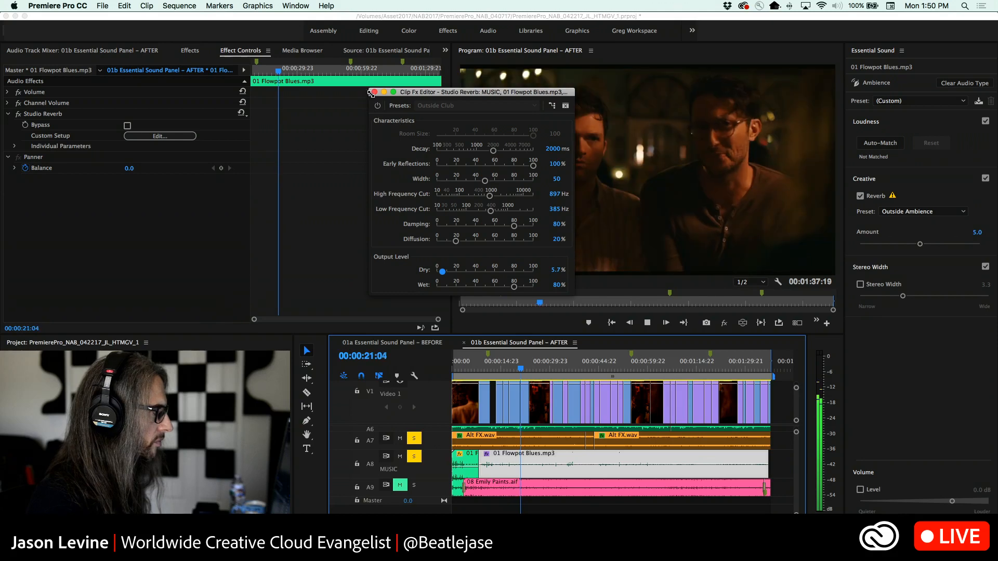
{"action": "key", "text": "space"}
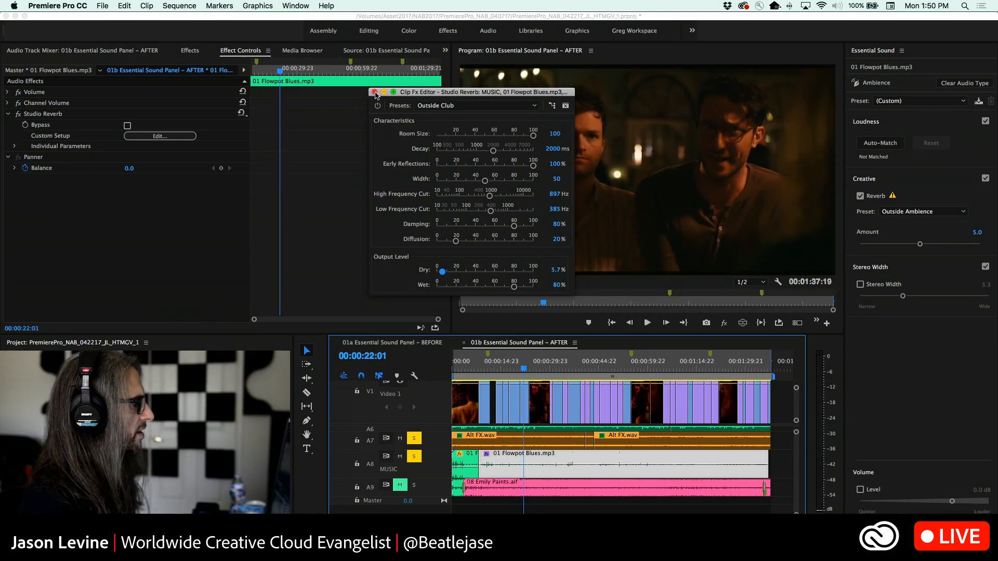
{"action": "left_click", "coordinate": [375, 92]}
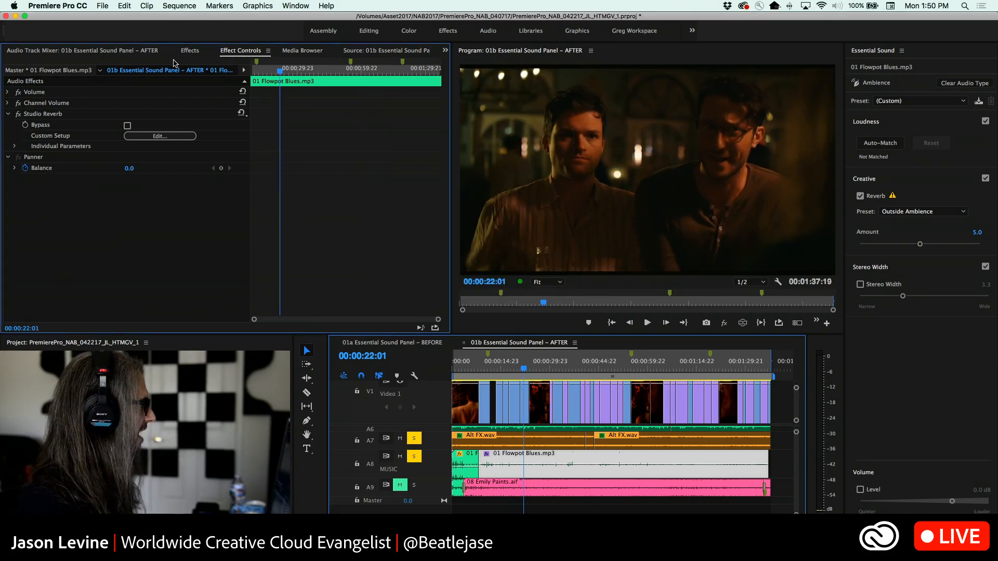
Apply a Constant Power crossfade at the cut between the two Flowpot Blues segments
{"action": "left_click", "coordinate": [189, 51]}
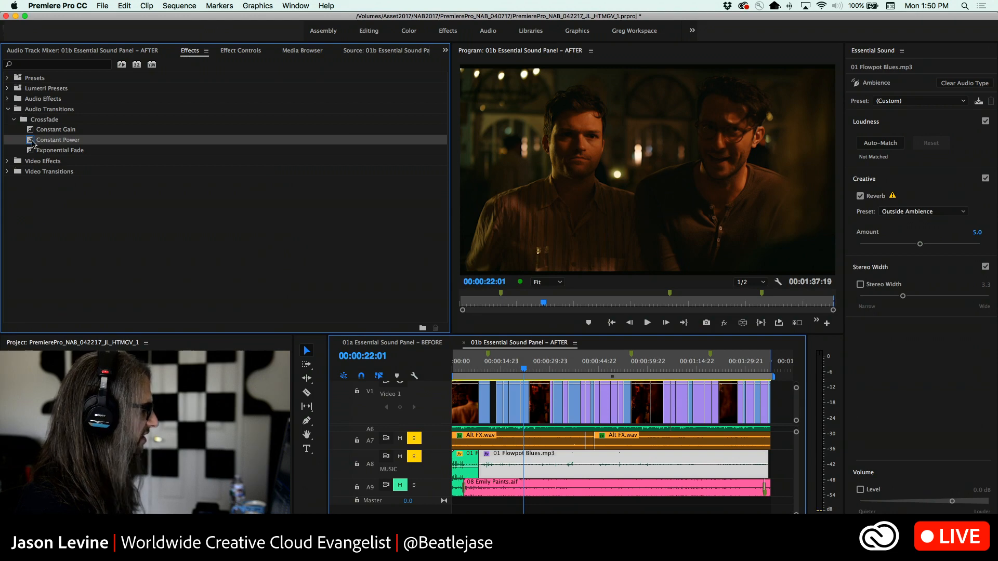
{"action": "scroll", "coordinate": [466, 429], "scroll_direction": "up", "scroll_amount": 1}
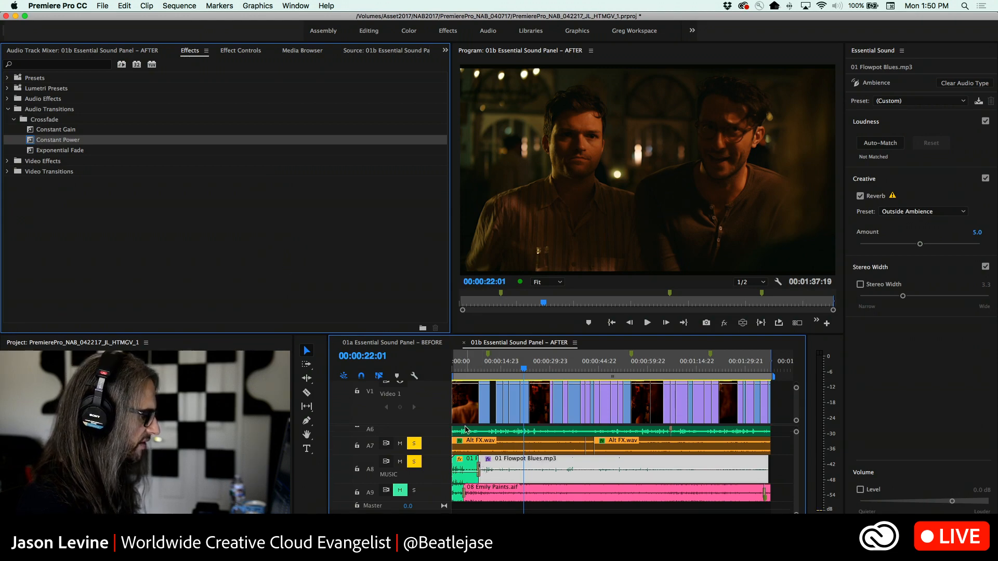
Play across the Flowpot Blues cut from 00:00:04:03 and slightly adjust the longer segment's clip volume
{"action": "left_click_drag", "start_coordinate": [524, 368], "coordinate": [466, 367]}
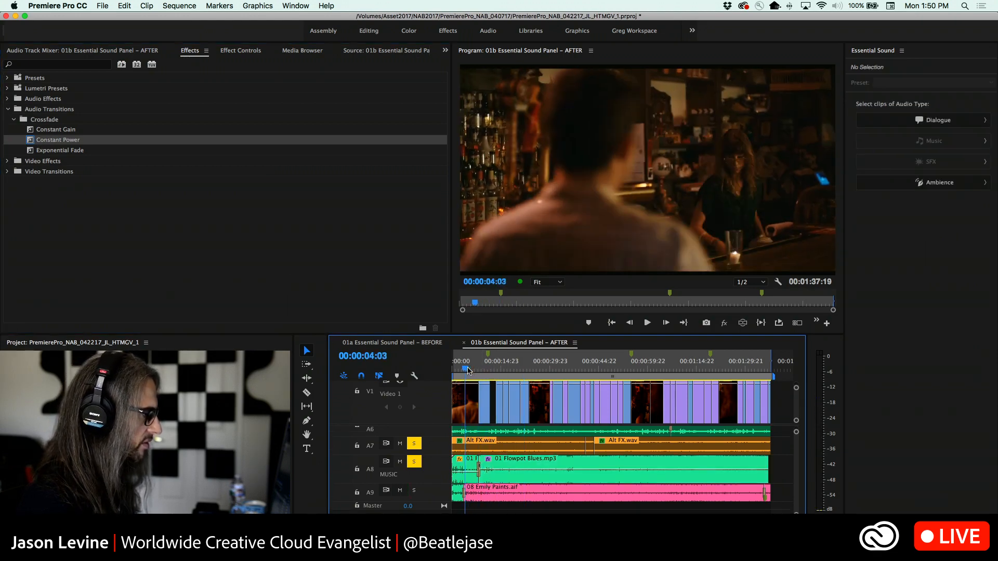
{"action": "key", "text": "space"}
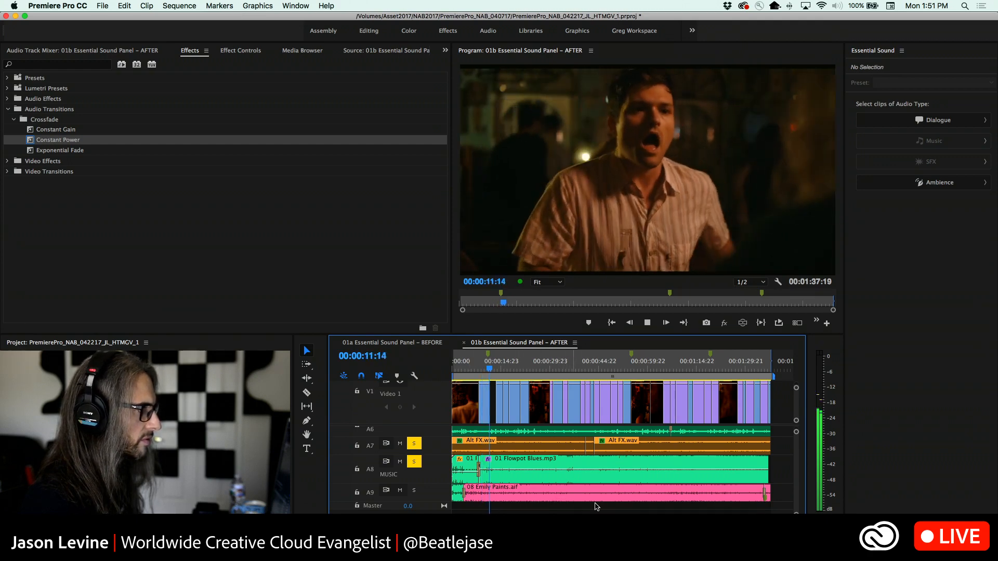
{"action": "key", "text": "space"}
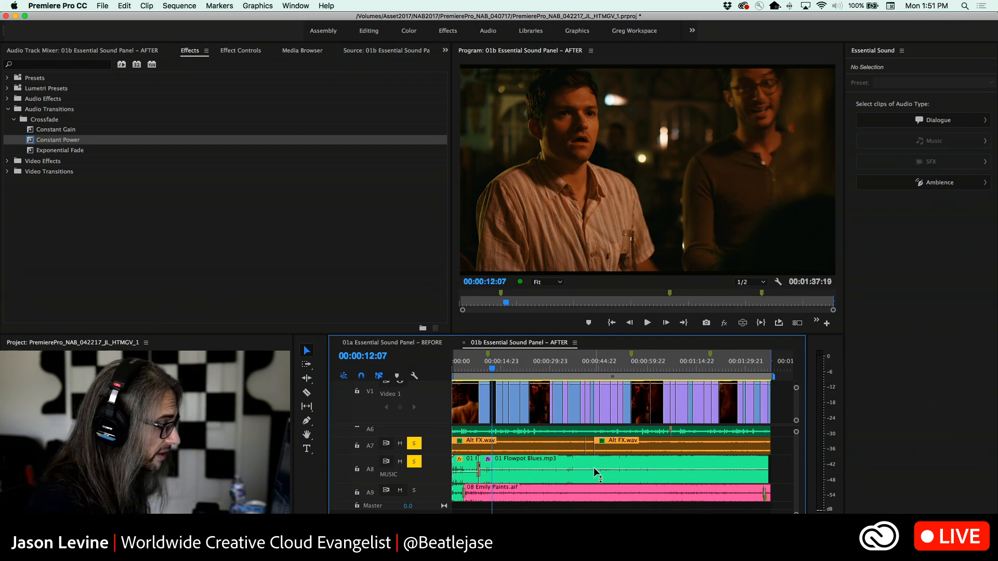
{"action": "left_click_drag", "start_coordinate": [594, 467], "coordinate": [595, 468]}
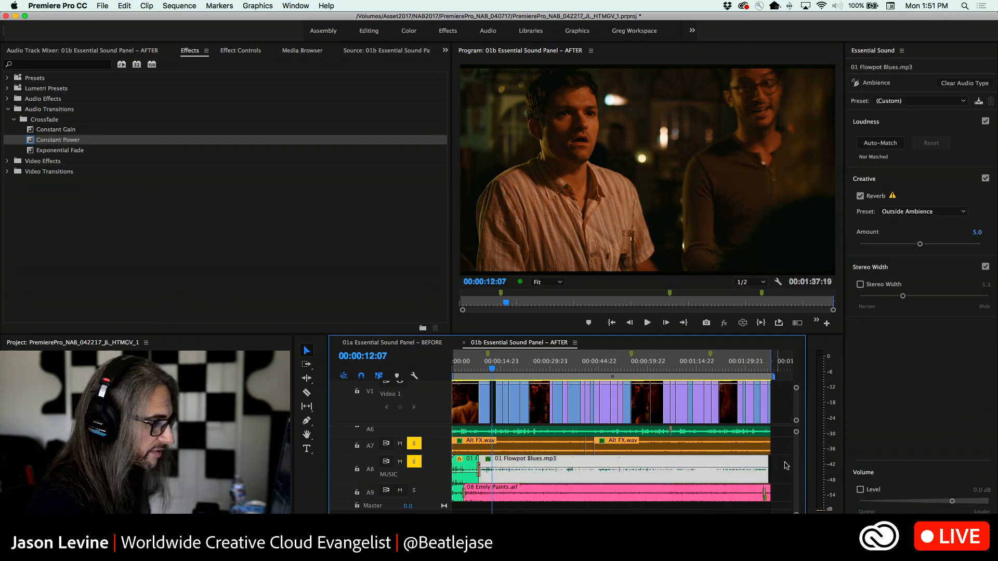
Turn on solo for dialogue tracks A1 to A4 and return to the A8 MUSIC track
{"action": "scroll", "coordinate": [780, 455], "scroll_direction": "up", "scroll_amount": 3}
{"action": "scroll", "coordinate": [780, 455], "scroll_direction": "up", "scroll_amount": 1}
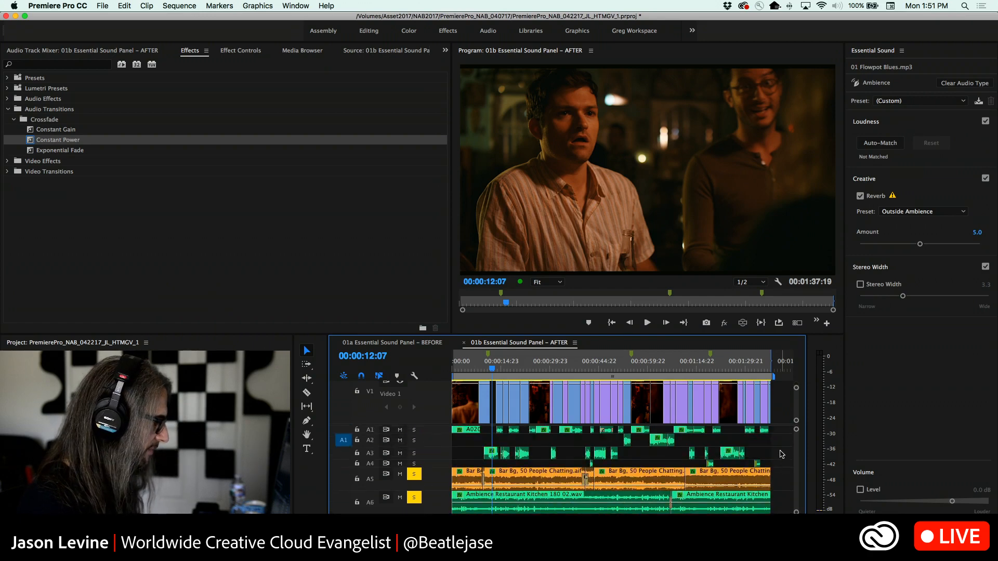
{"action": "left_click_drag", "start_coordinate": [413, 431], "coordinate": [414, 464]}
{"action": "scroll", "coordinate": [801, 456], "scroll_direction": "down", "scroll_amount": 4}
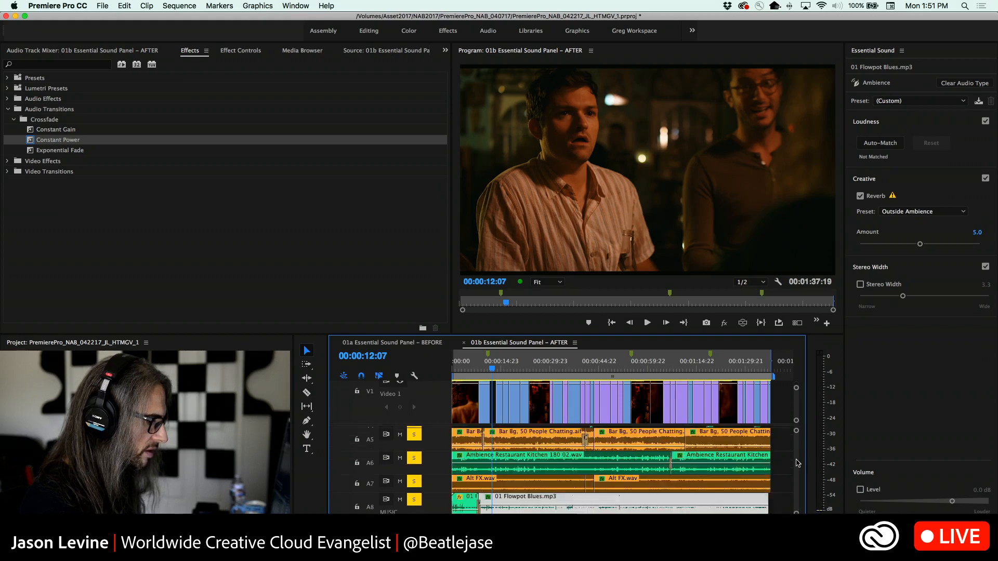
{"action": "scroll", "coordinate": [798, 462], "scroll_direction": "up", "scroll_amount": 4}
{"action": "scroll", "coordinate": [797, 456], "scroll_direction": "down", "scroll_amount": 4}
{"action": "scroll", "coordinate": [797, 456], "scroll_direction": "up", "scroll_amount": 2}
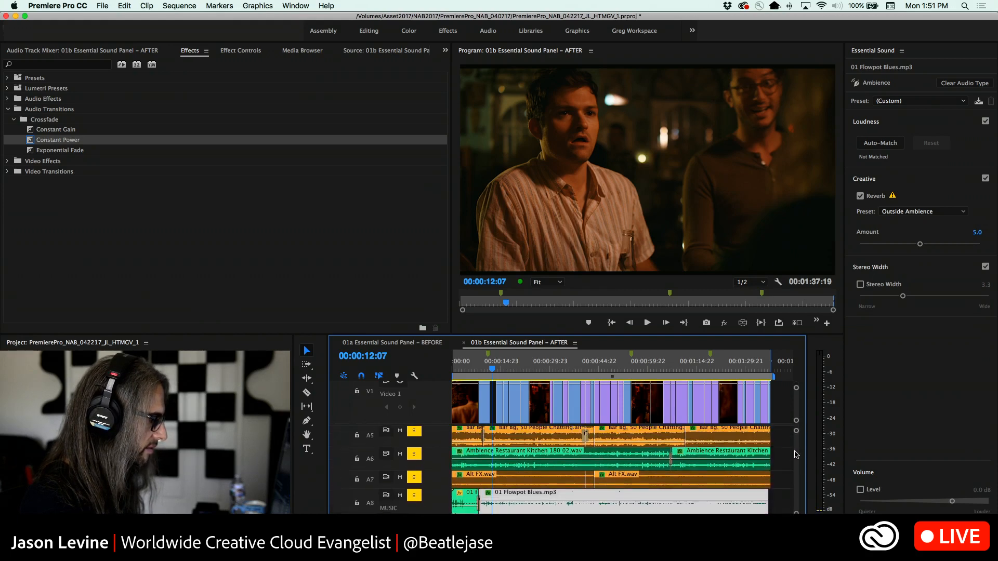
Enable Reverb and Stereo Width on the opening Flowpot Blues segment, setting the reverb amount to 3.3 while playing from 00:00:02:13
{"action": "left_click_drag", "start_coordinate": [490, 370], "coordinate": [460, 370]}
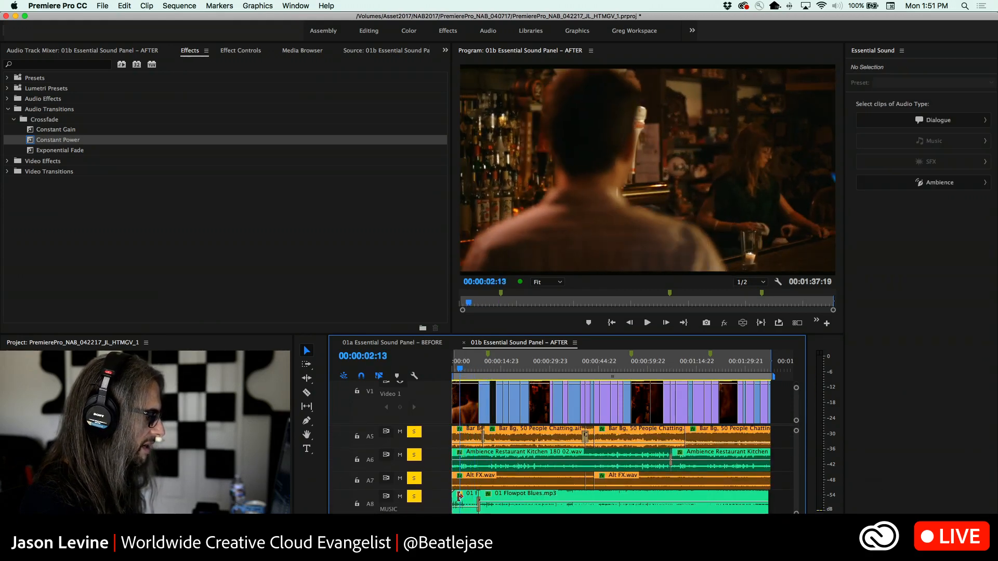
{"action": "left_click", "coordinate": [469, 497]}
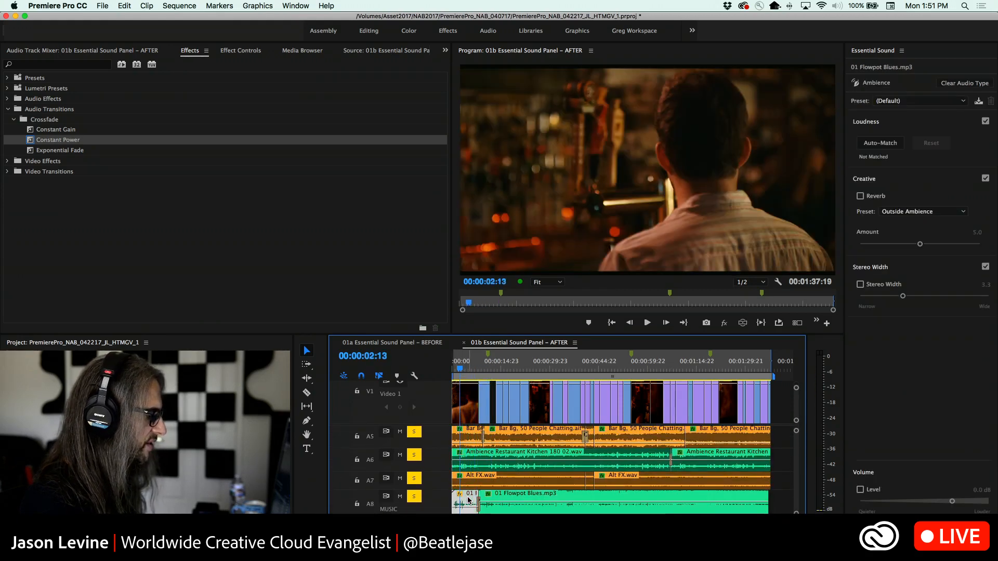
{"action": "left_click", "coordinate": [860, 196]}
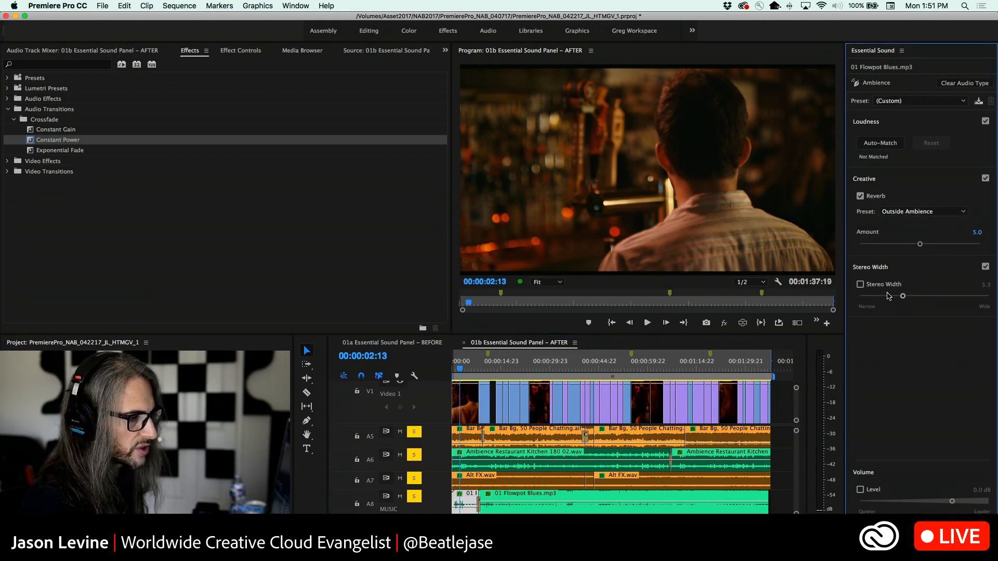
{"action": "left_click", "coordinate": [861, 285]}
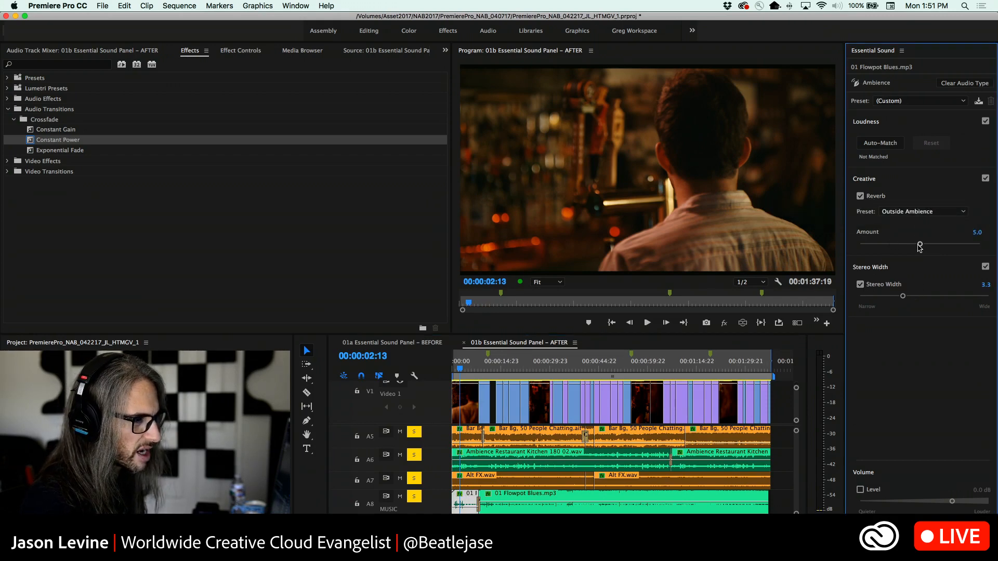
{"action": "left_click_drag", "start_coordinate": [919, 245], "coordinate": [905, 245]}
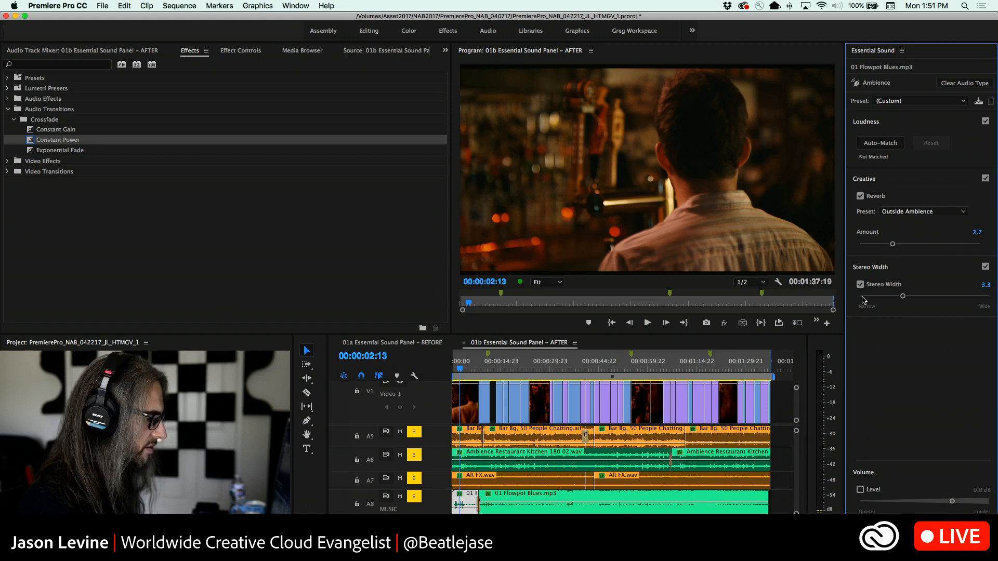
{"action": "key", "text": "space"}
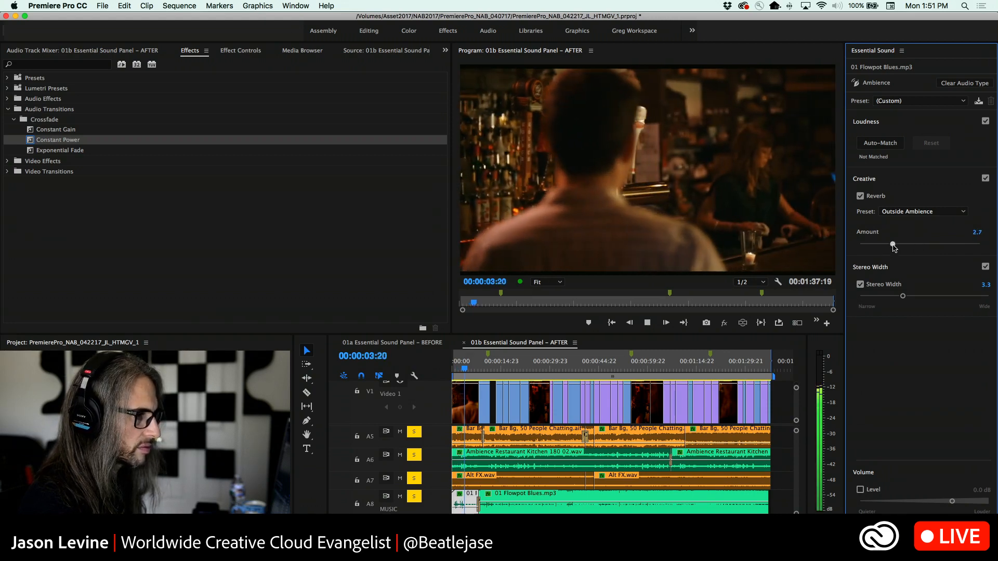
{"action": "left_click_drag", "start_coordinate": [892, 245], "coordinate": [900, 245]}
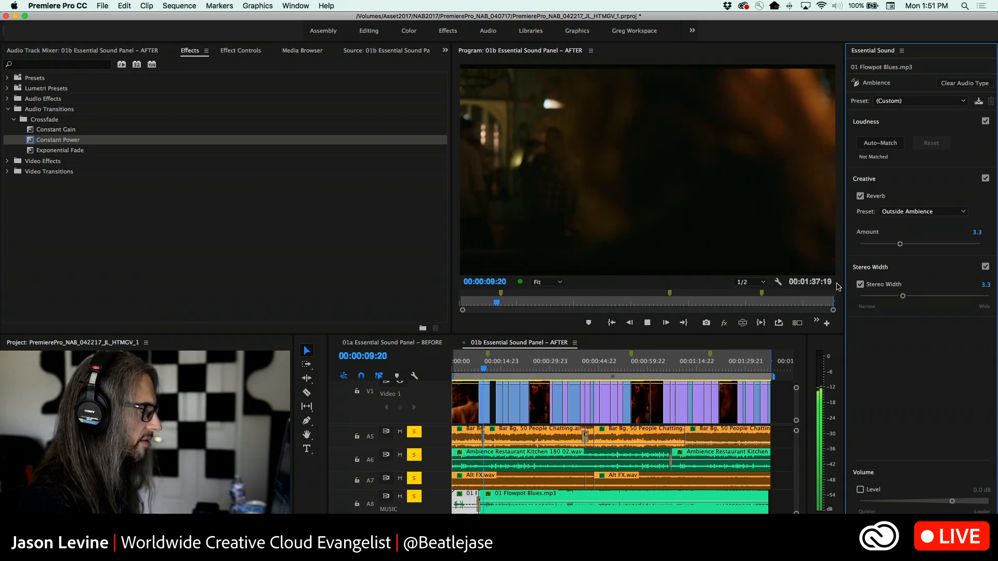
Set the longer Flowpot Blues segment's Studio Reverb output levels to 7.6% dry and 40.3% wet during playback
{"action": "left_click", "coordinate": [533, 499]}
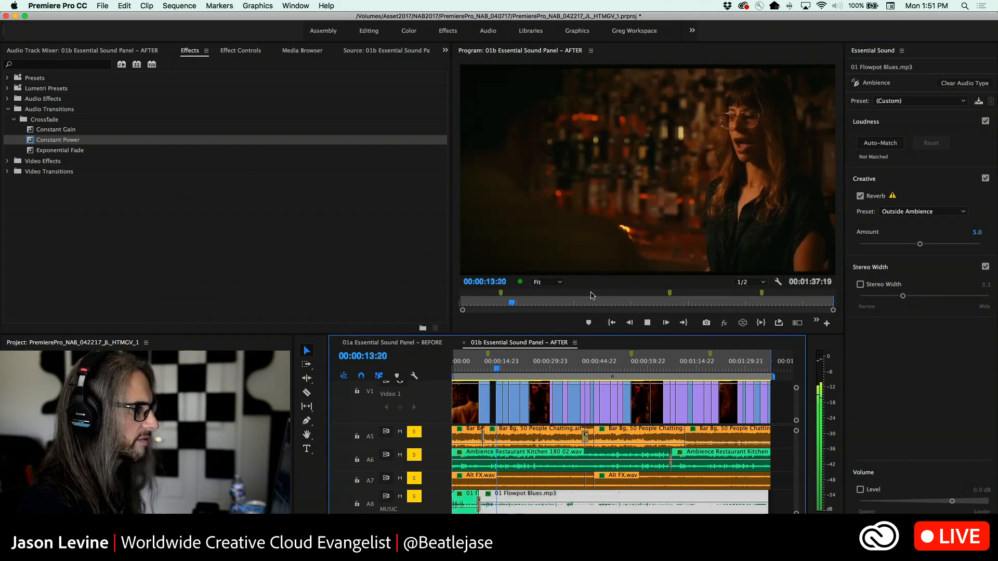
{"action": "key", "text": "space"}
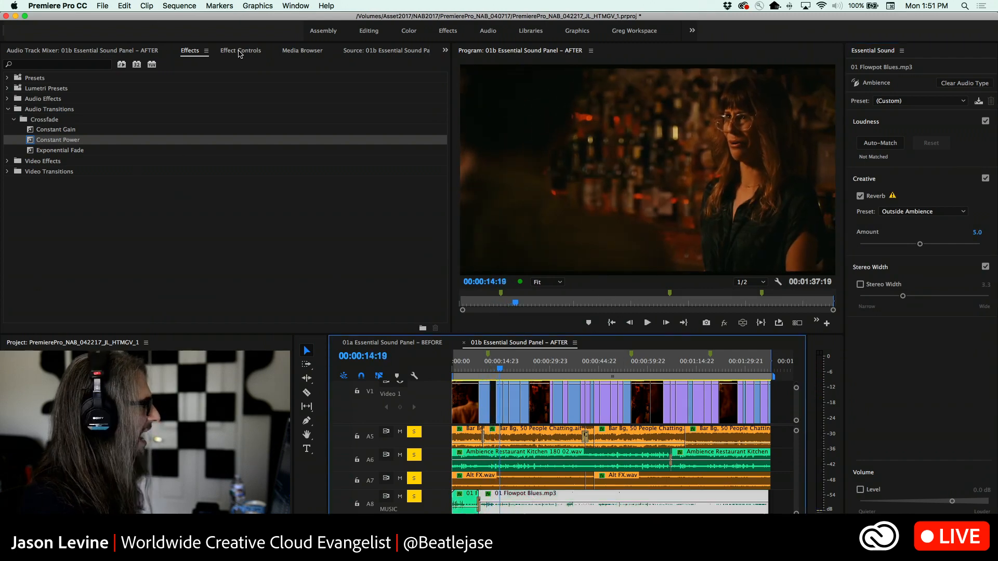
{"action": "left_click", "coordinate": [215, 54]}
{"action": "left_click", "coordinate": [160, 136]}
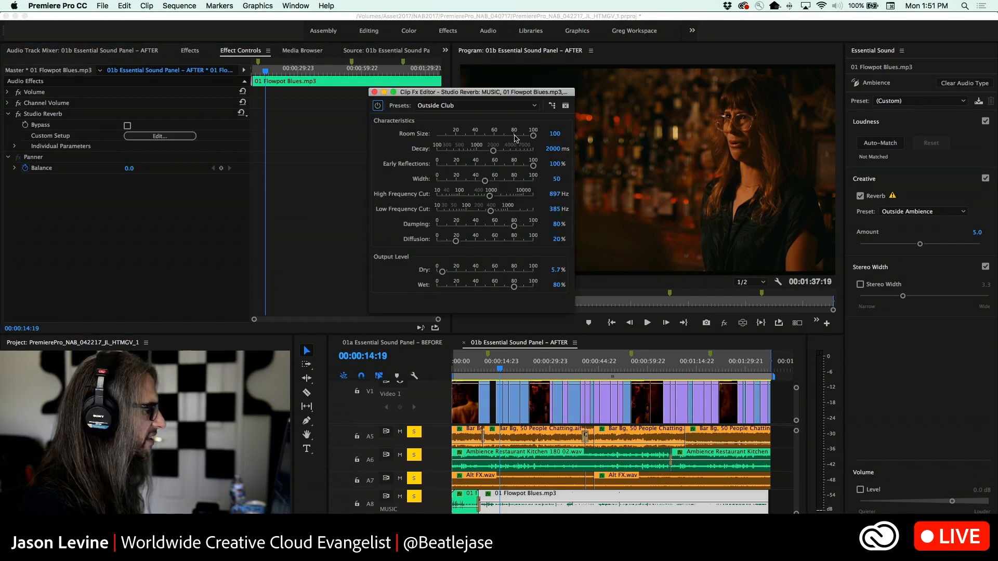
{"action": "left_click_drag", "start_coordinate": [488, 96], "coordinate": [379, 100]}
{"action": "key", "text": "space"}
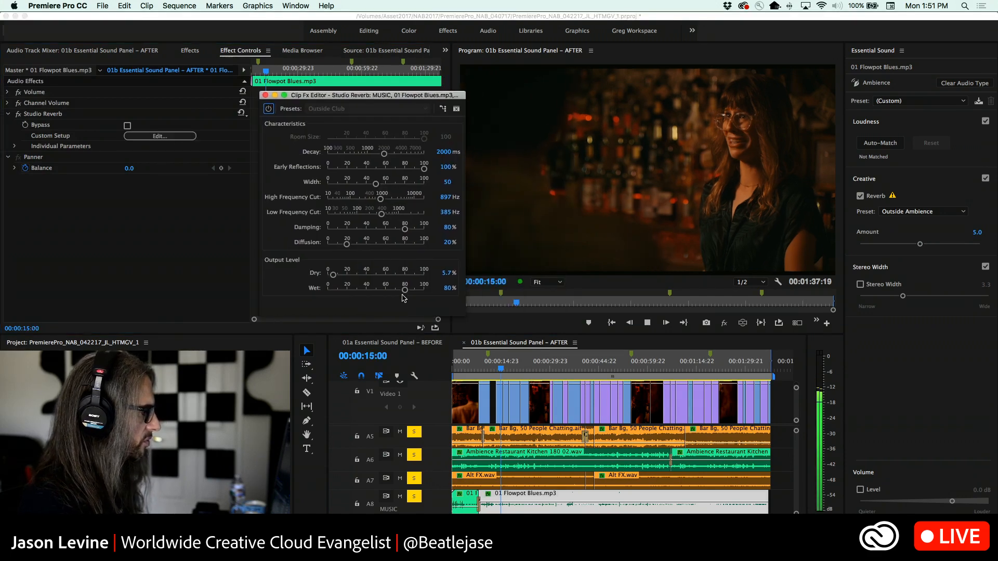
{"action": "left_click_drag", "start_coordinate": [404, 289], "coordinate": [364, 291]}
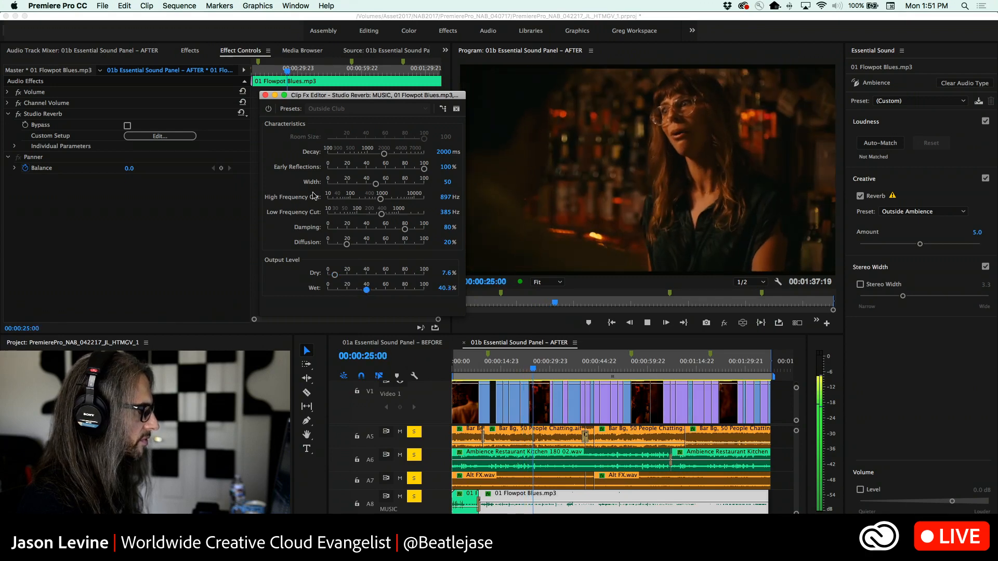
{"action": "left_click", "coordinate": [266, 96]}
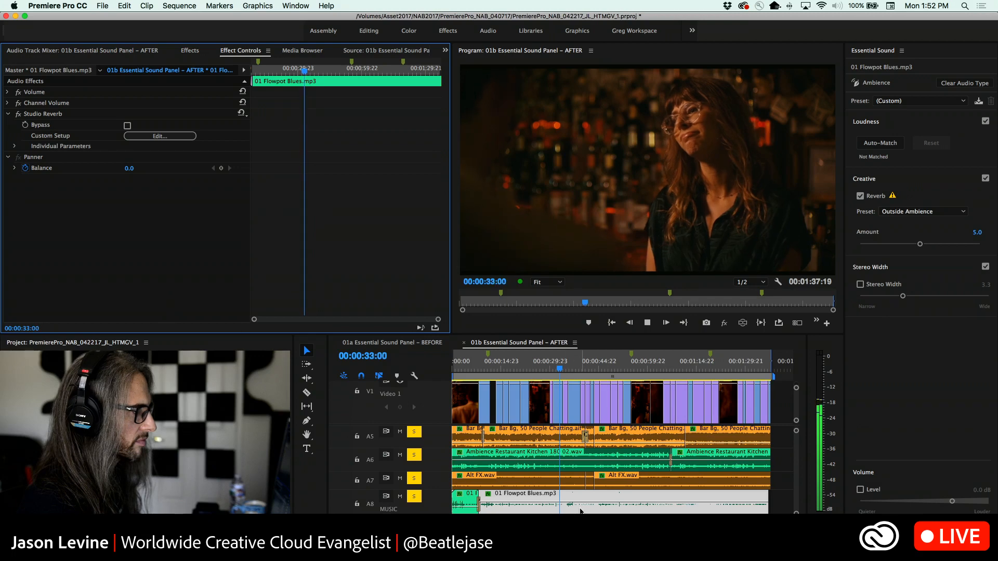
{"action": "key", "text": "space"}
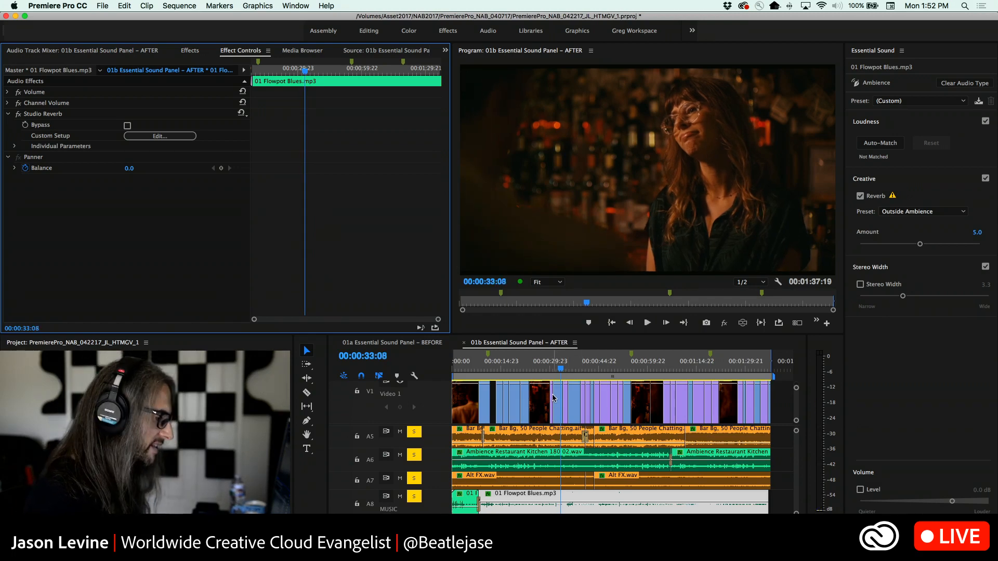
Replay the mix across the shot change several times, starting around 00:00:07:00, to check the music transition against the dialogue
{"action": "left_click_drag", "start_coordinate": [561, 368], "coordinate": [476, 368]}
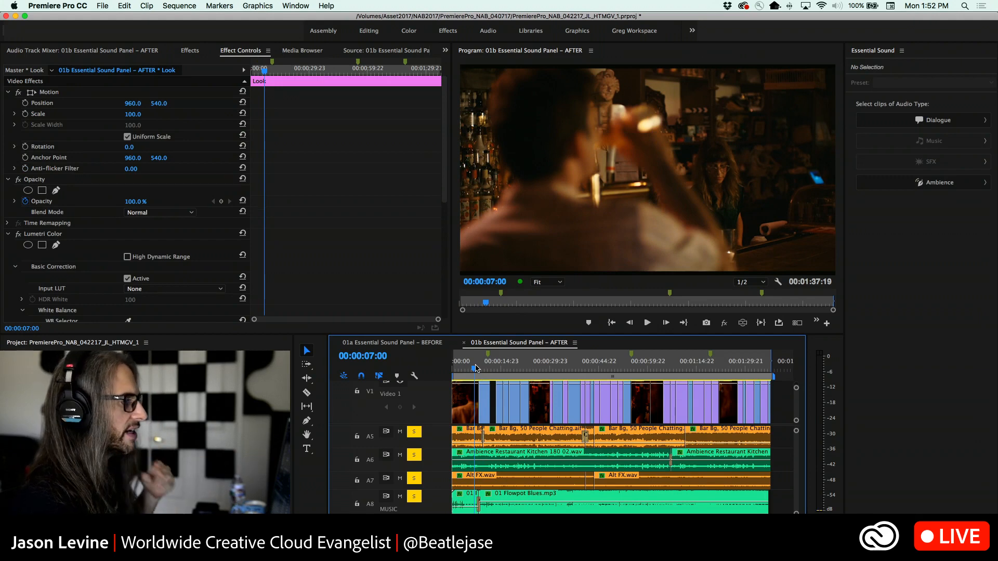
{"action": "key", "text": "space"}
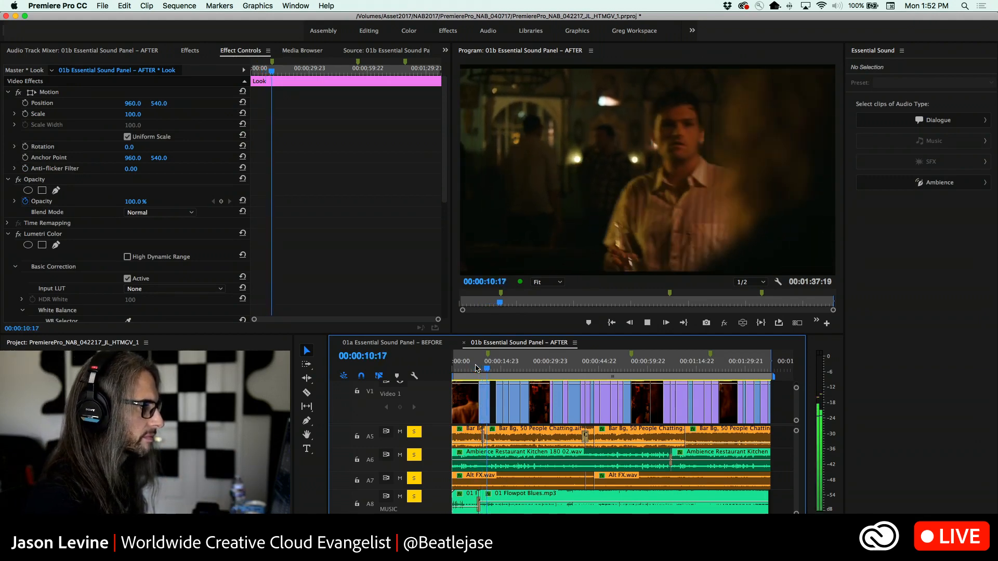
{"action": "key", "text": "space"}
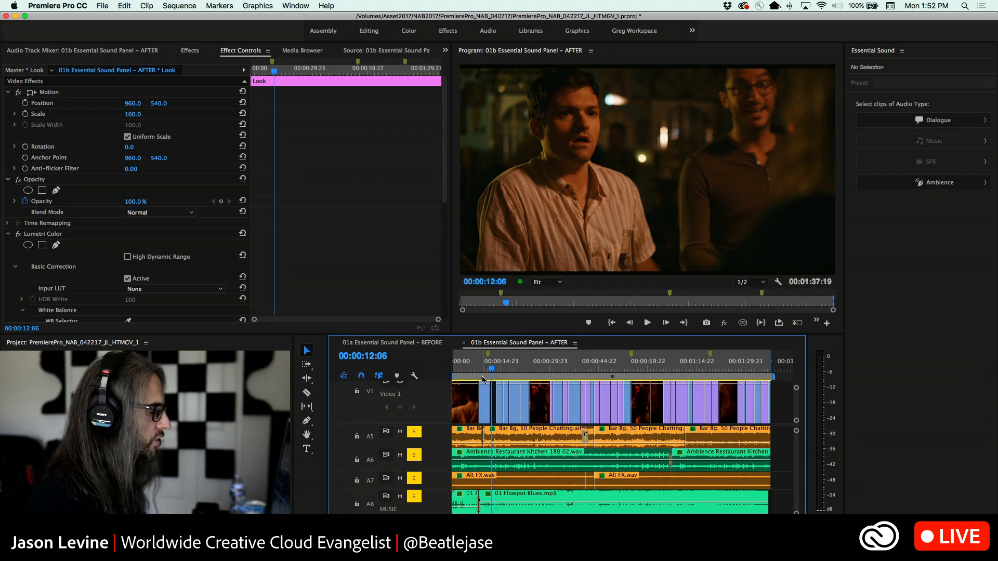
{"action": "left_click_drag", "start_coordinate": [491, 369], "coordinate": [474, 371]}
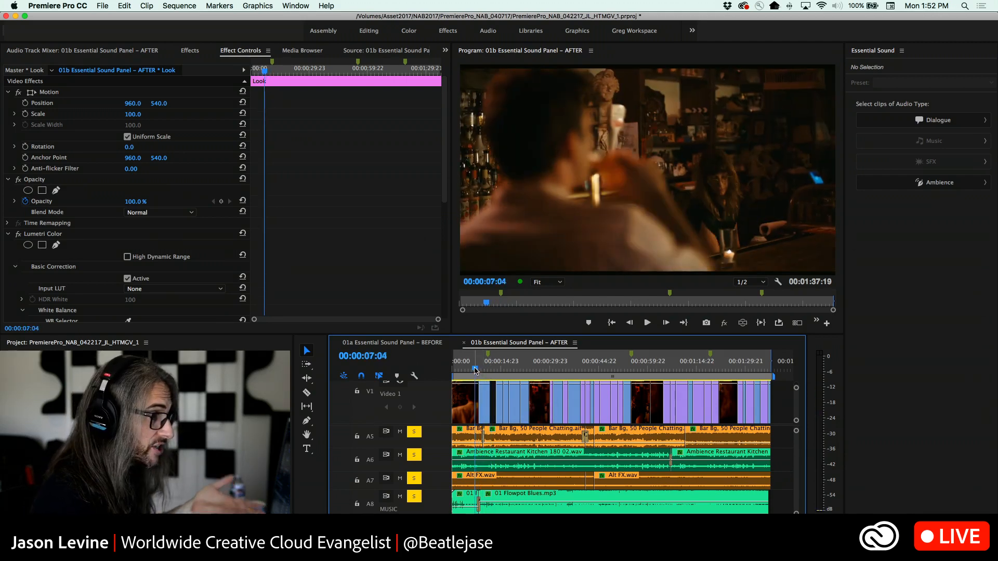
{"action": "key", "text": "space"}
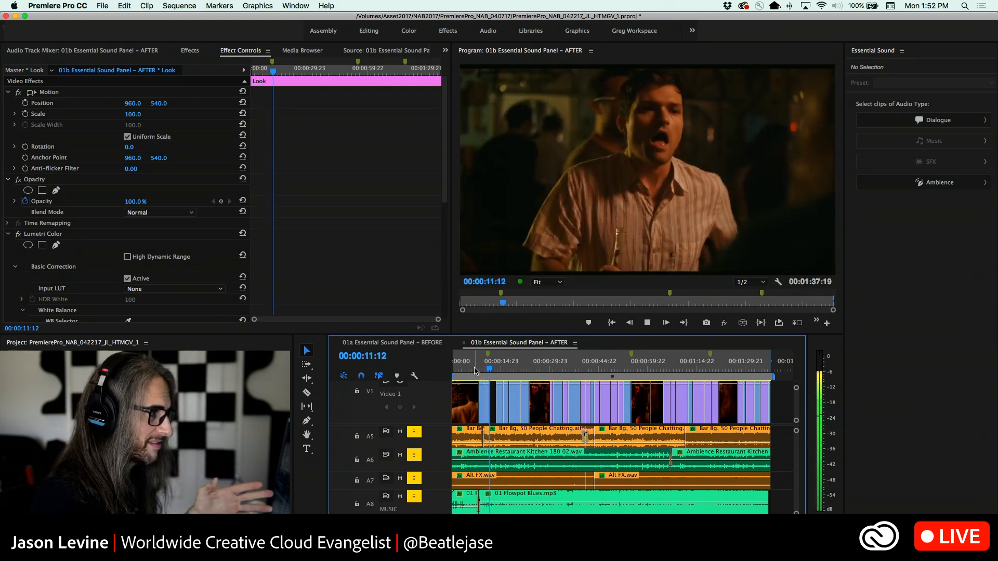
{"action": "key", "text": "space"}
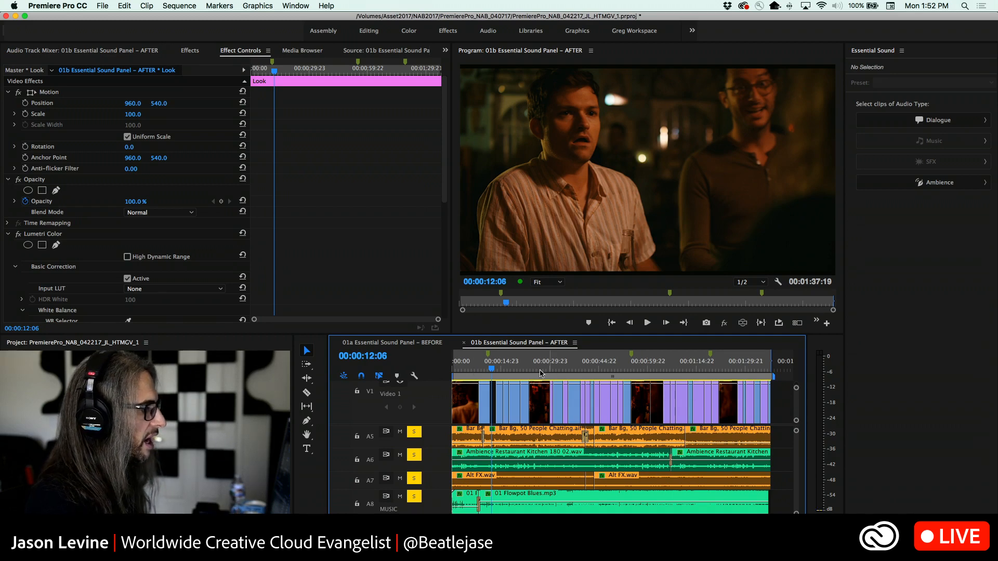
{"action": "left_click_drag", "start_coordinate": [492, 370], "coordinate": [488, 371]}
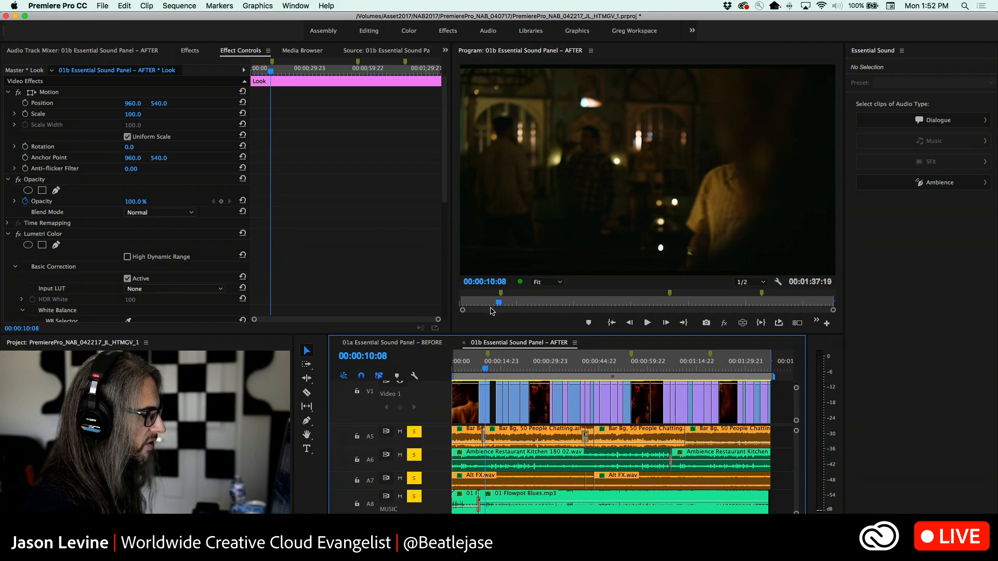
{"action": "key", "text": "space"}
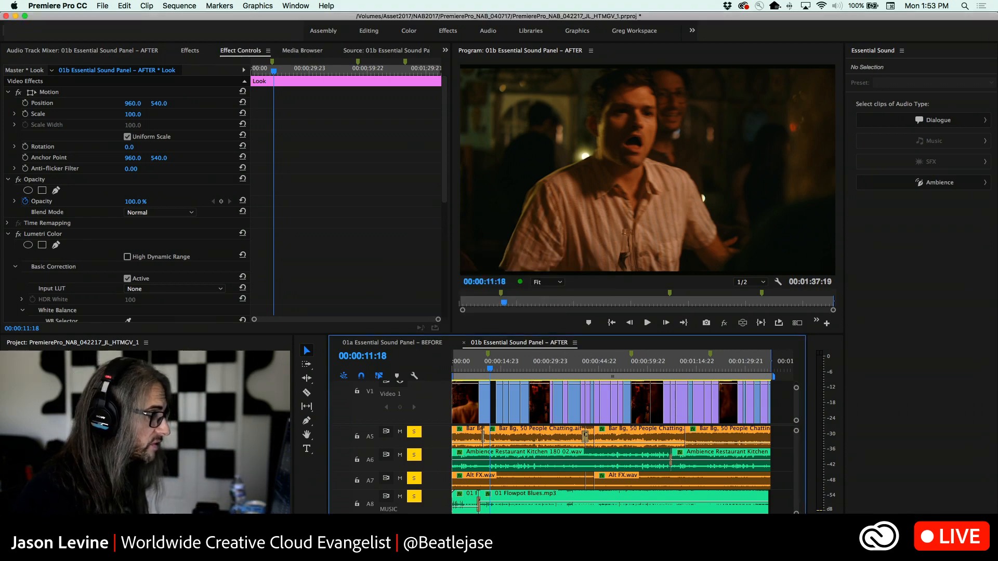
Switch to Adobe Audition, load the Streaming01 workspace and collapse the Ambience_2 folder in the Sound Effects contents
{"action": "key", "text": "super+Tab"}
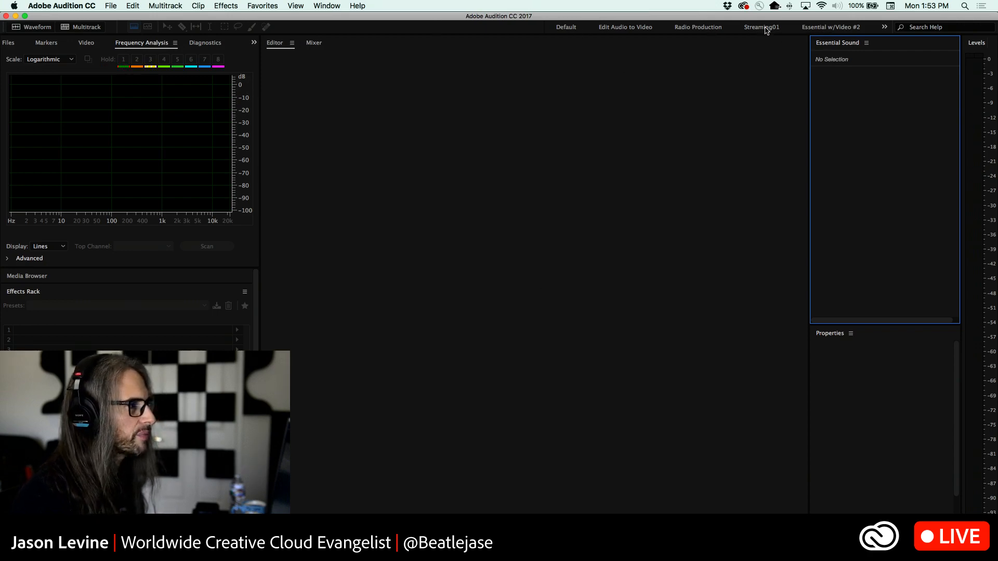
{"action": "left_click", "coordinate": [766, 29]}
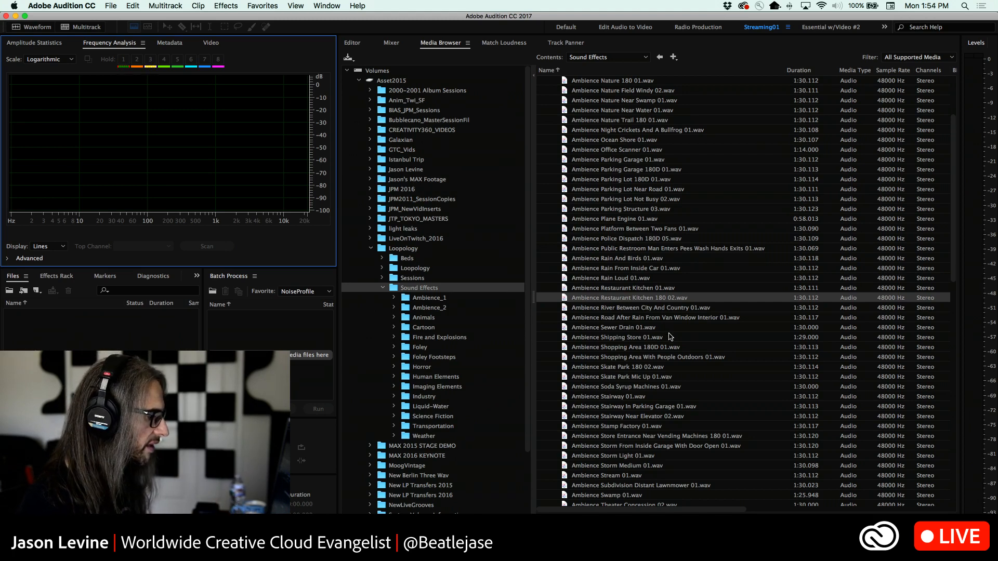
{"action": "scroll", "coordinate": [670, 337], "scroll_direction": "up", "scroll_amount": 5}
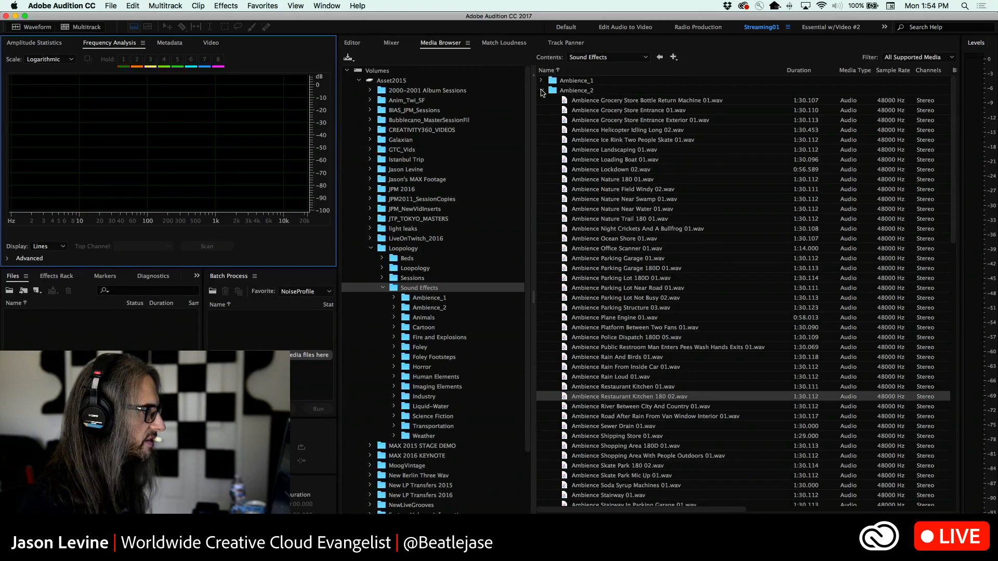
{"action": "left_click", "coordinate": [542, 91]}
Browse the ambience recordings inside the Ambience_1 folder of the Sound Effects library, collapsing the folder when done
{"action": "left_click", "coordinate": [541, 81]}
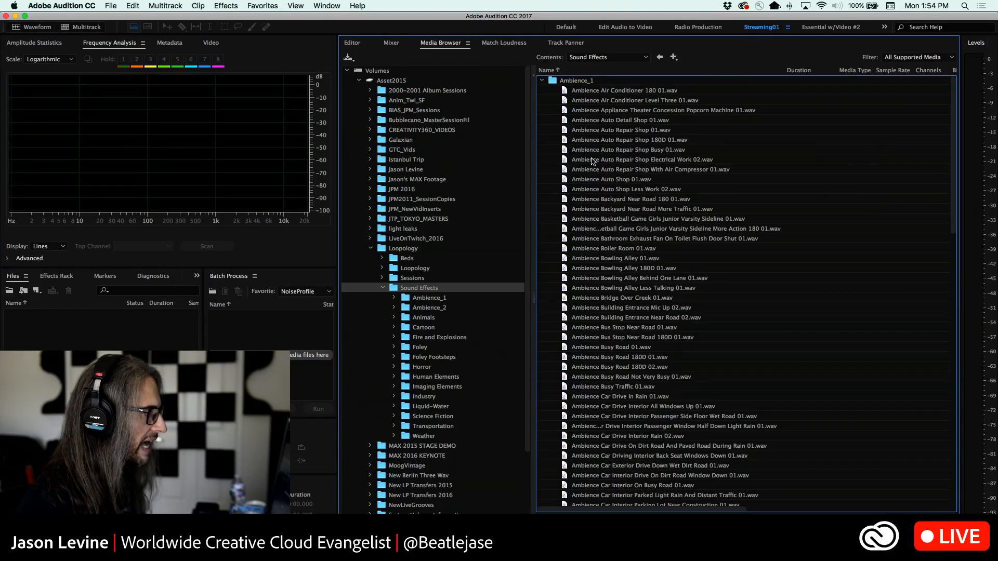
{"action": "scroll", "coordinate": [649, 255], "scroll_direction": "down", "scroll_amount": 15}
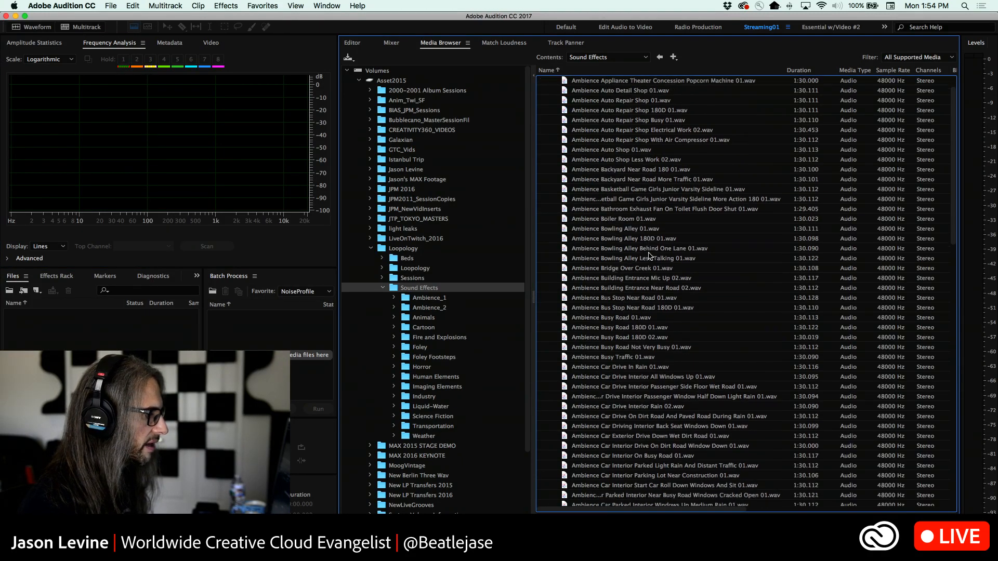
{"action": "scroll", "coordinate": [650, 255], "scroll_direction": "down", "scroll_amount": 10}
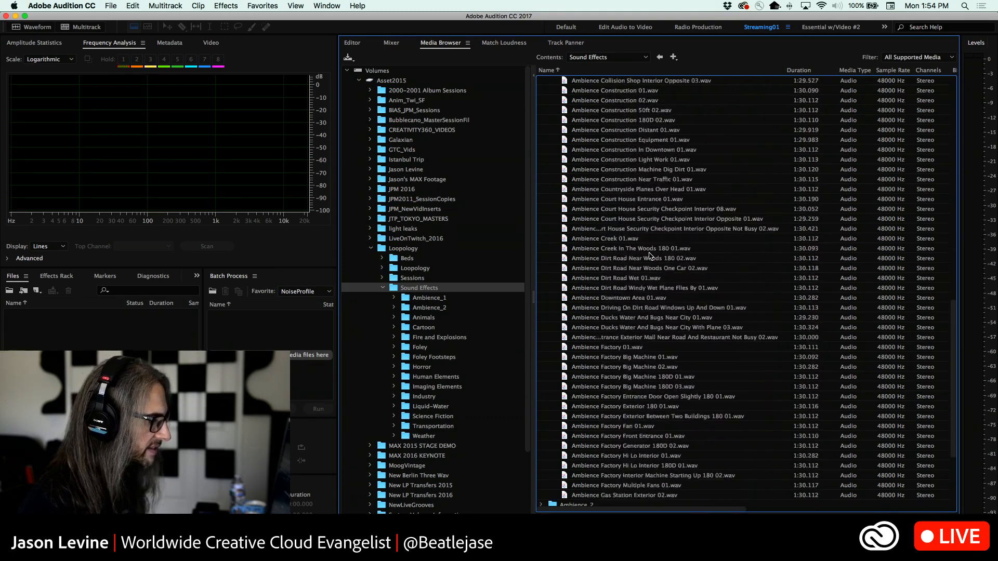
{"action": "scroll", "coordinate": [597, 149], "scroll_direction": "up", "scroll_amount": 20}
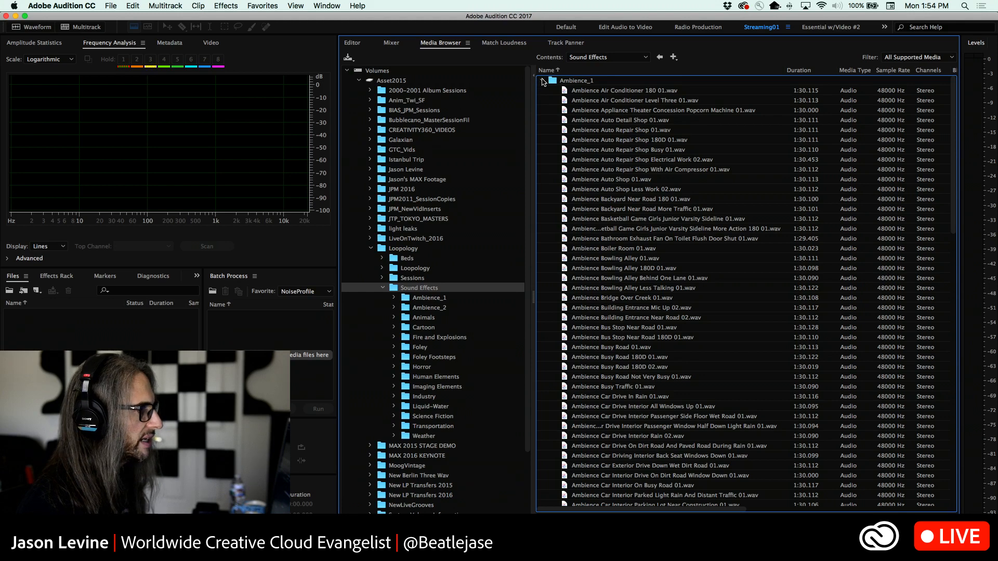
{"action": "left_click", "coordinate": [542, 80]}
Switch back to Premiere Pro and close the open project, accepting the default choice
{"action": "key", "text": "super+Tab"}
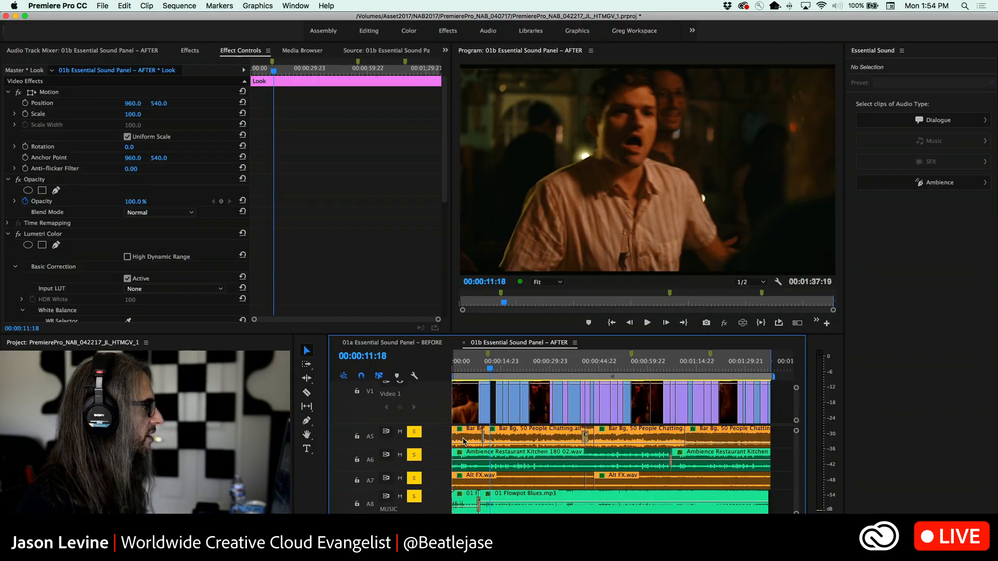
{"action": "left_click", "coordinate": [102, 6]}
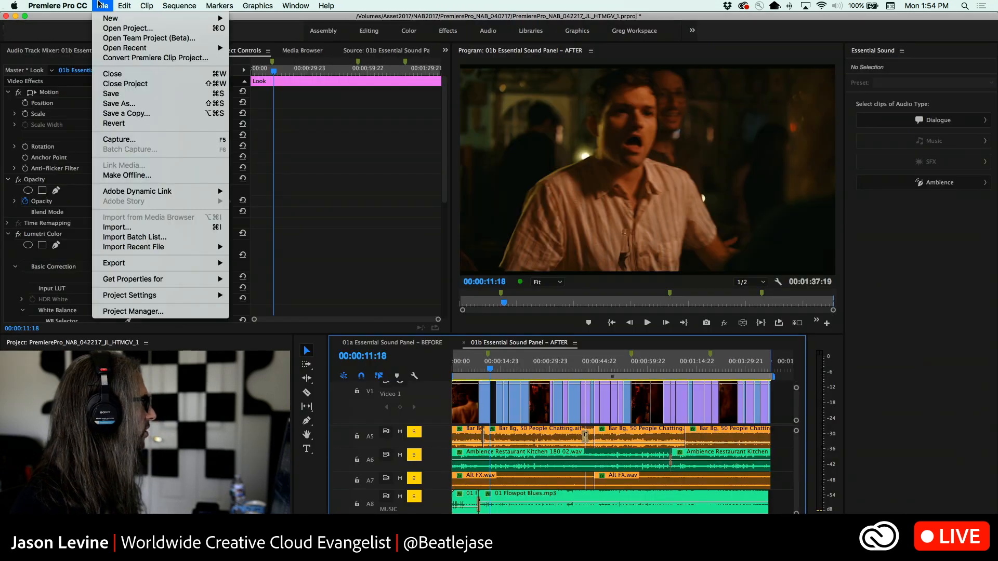
{"action": "left_click", "coordinate": [125, 84]}
{"action": "key", "text": "Return"}
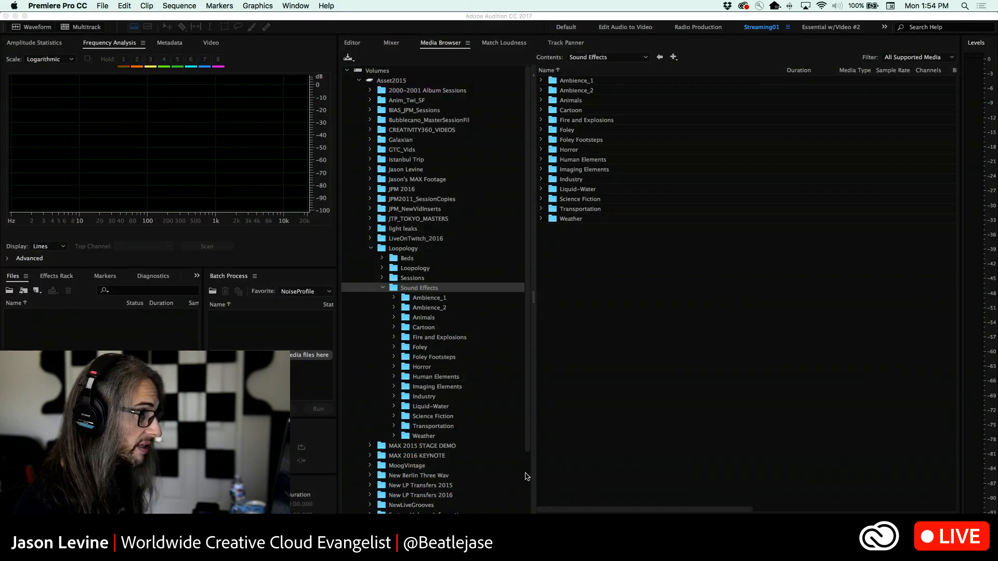
Switch to Adobe Audition and open the recent multitrack session PsyC360Music_08f_SDonYT.sesx
{"action": "key", "text": "super+Tab"}
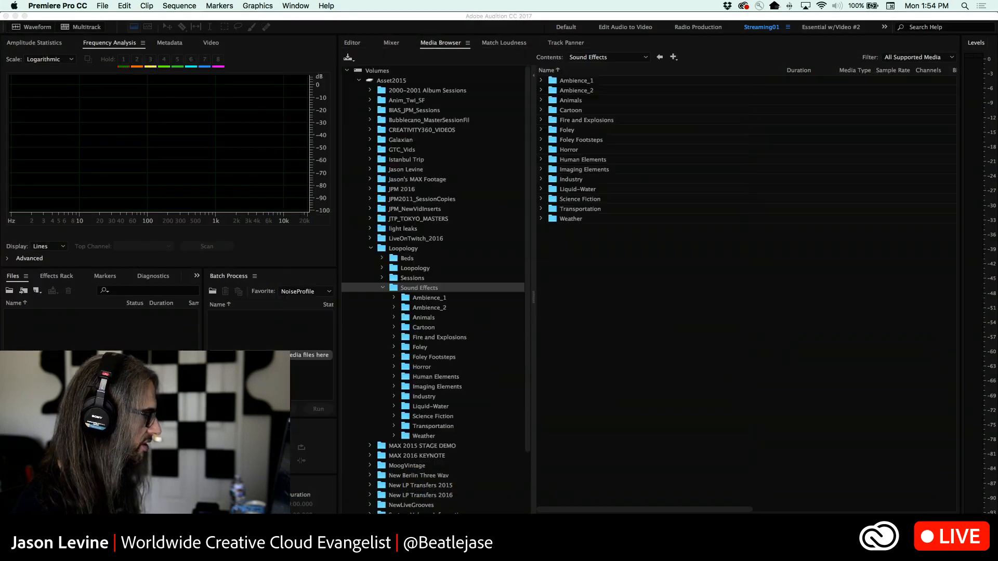
{"action": "left_click", "coordinate": [111, 5]}
{"action": "mouse_move", "coordinate": [208, 48]}
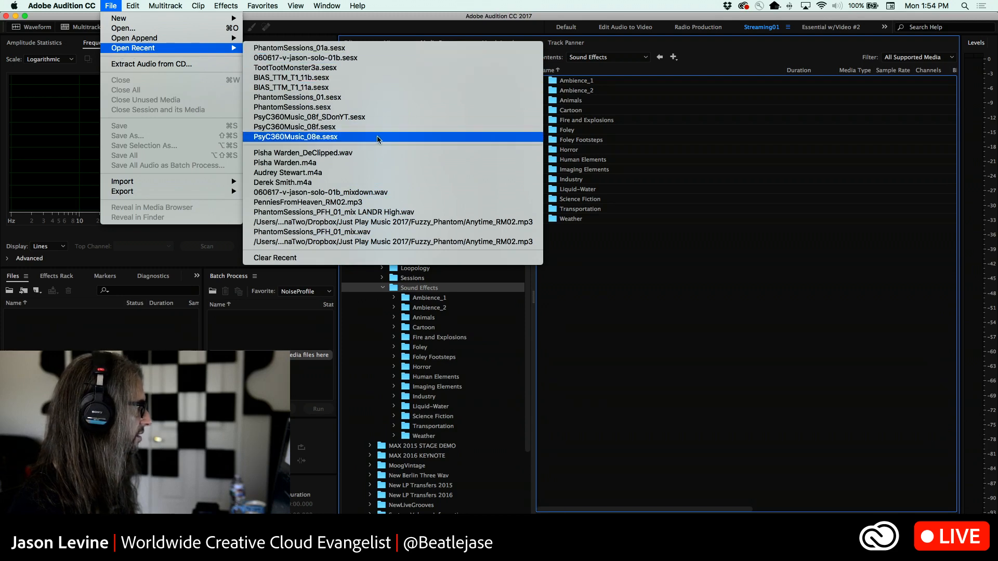
{"action": "left_click", "coordinate": [366, 117]}
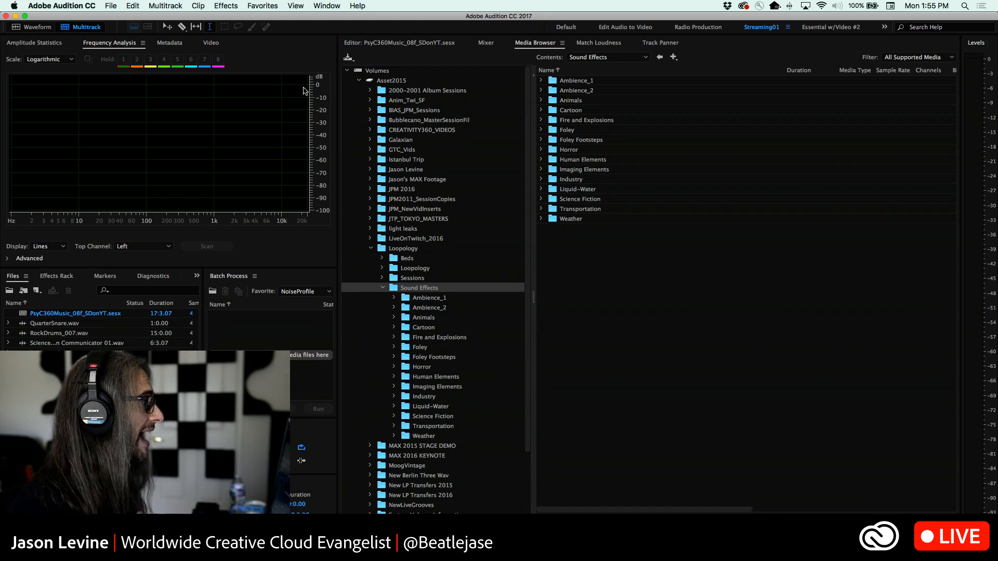
Show the session's mixer and look through the AU plug-in vendors offered for the Master track's second effect slot
{"action": "left_click", "coordinate": [485, 45]}
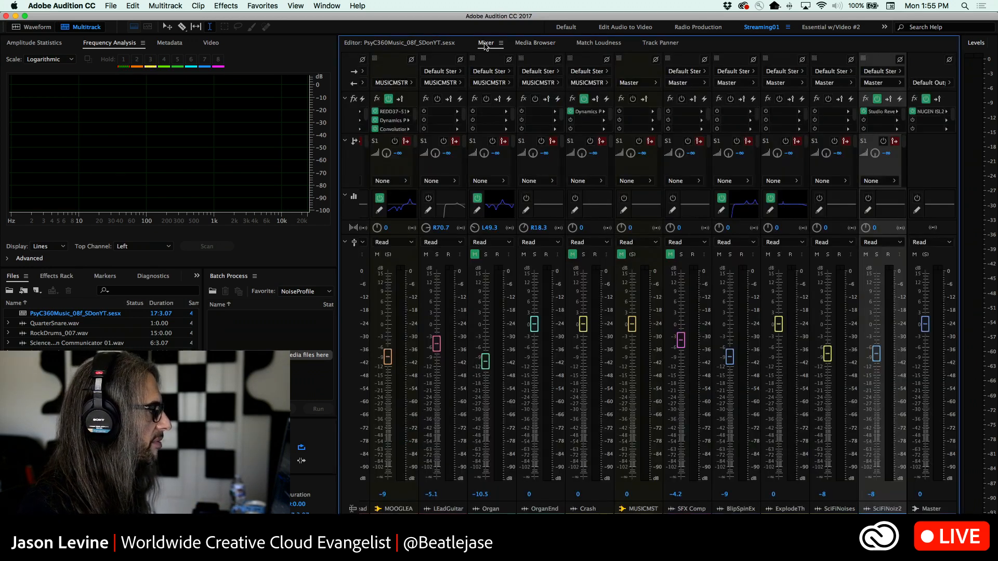
{"action": "left_click", "coordinate": [946, 123]}
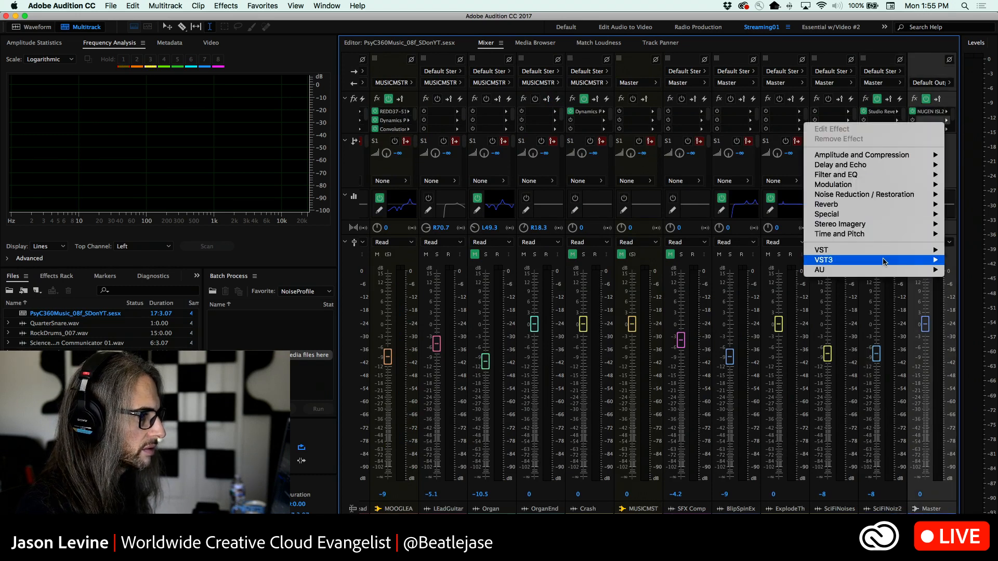
{"action": "mouse_move", "coordinate": [878, 271]}
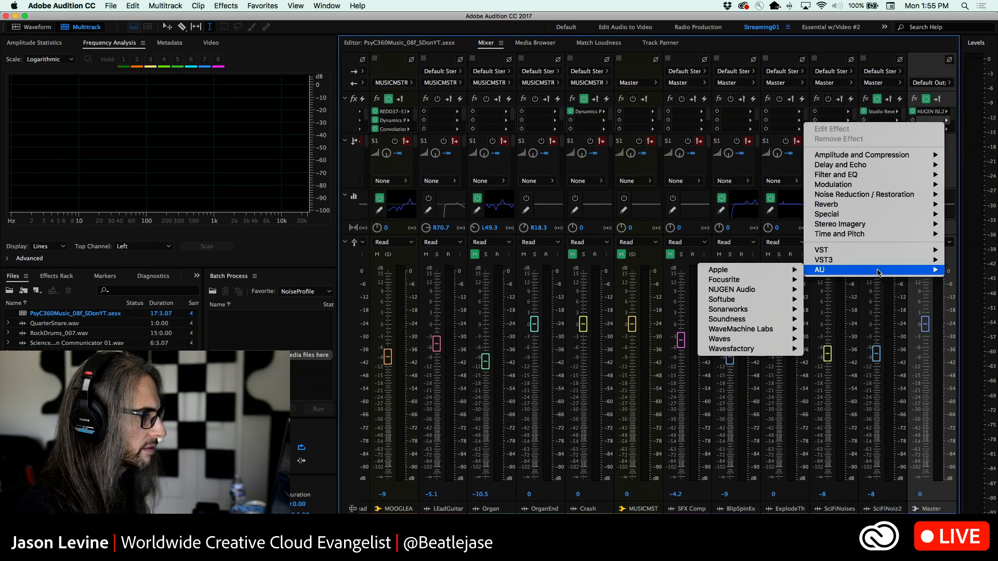
{"action": "mouse_move", "coordinate": [764, 311]}
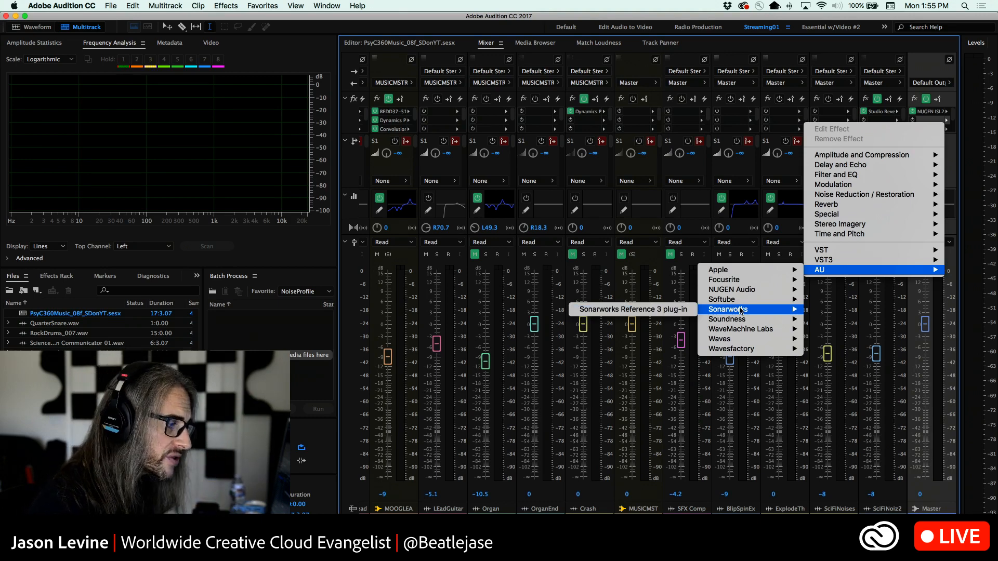
{"action": "left_click", "coordinate": [936, 69]}
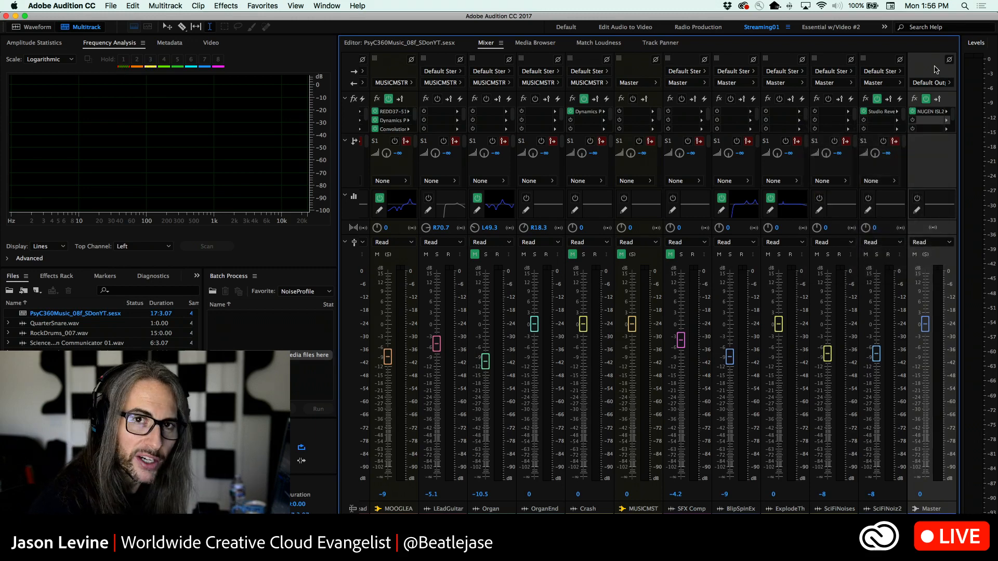
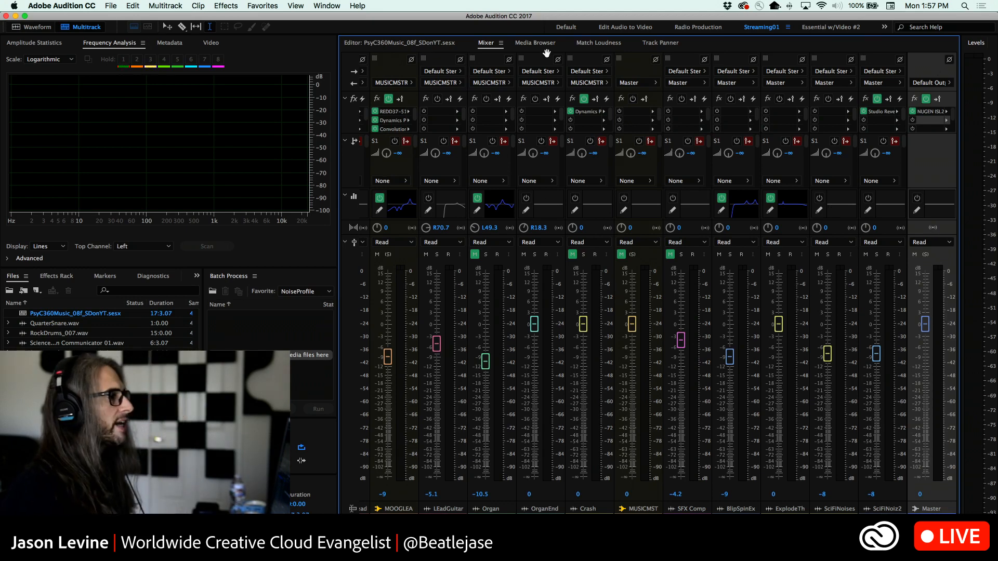
Return to the multitrack editor, show the session's video preview and bring the music and effects tracks into view together
{"action": "left_click", "coordinate": [413, 46]}
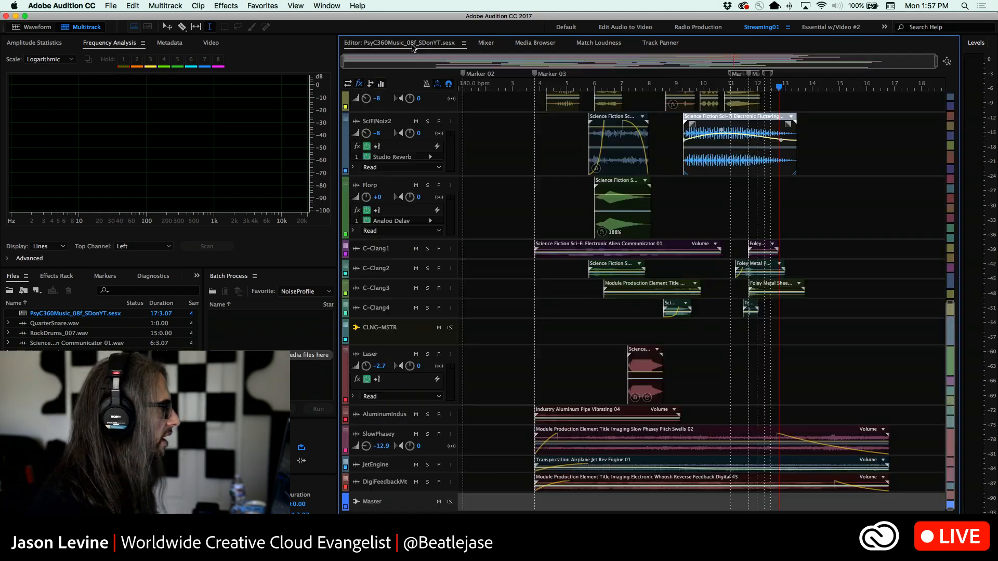
{"action": "left_click", "coordinate": [214, 42]}
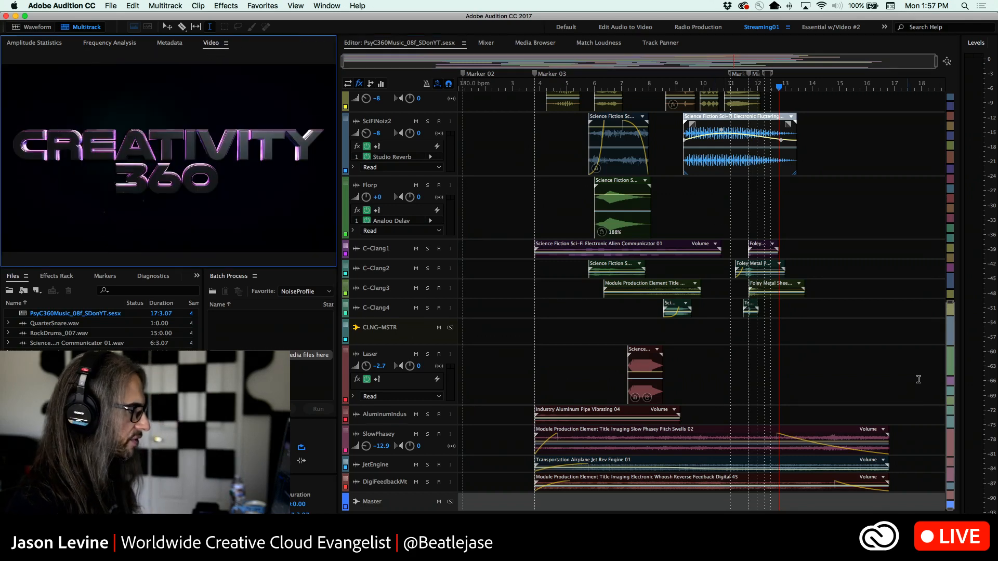
{"action": "left_click_drag", "start_coordinate": [950, 304], "coordinate": [954, 102]}
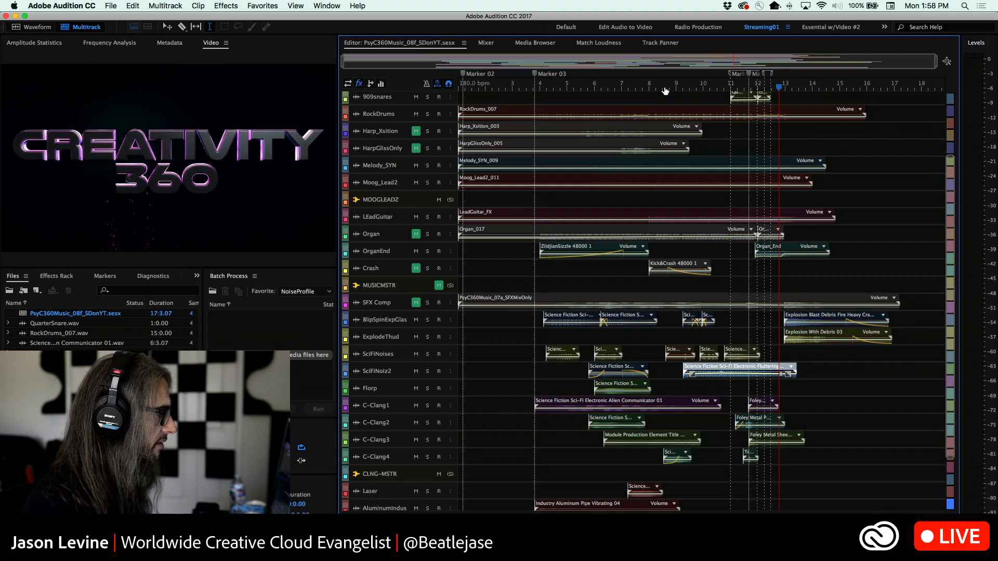
Play the session from shortly after Marker 03, then from its beginning, watching the video preview
{"action": "left_click", "coordinate": [551, 88]}
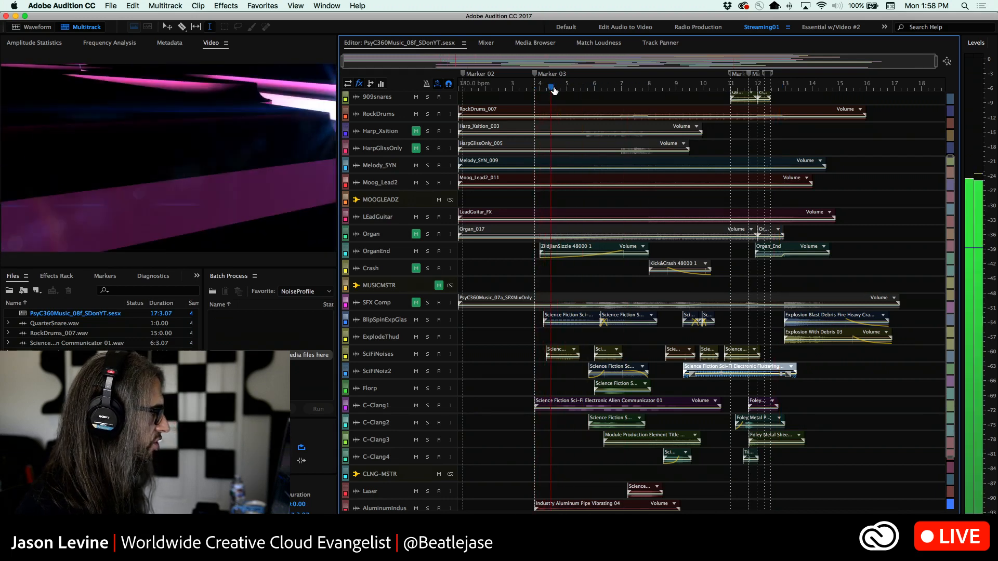
{"action": "key", "text": "space"}
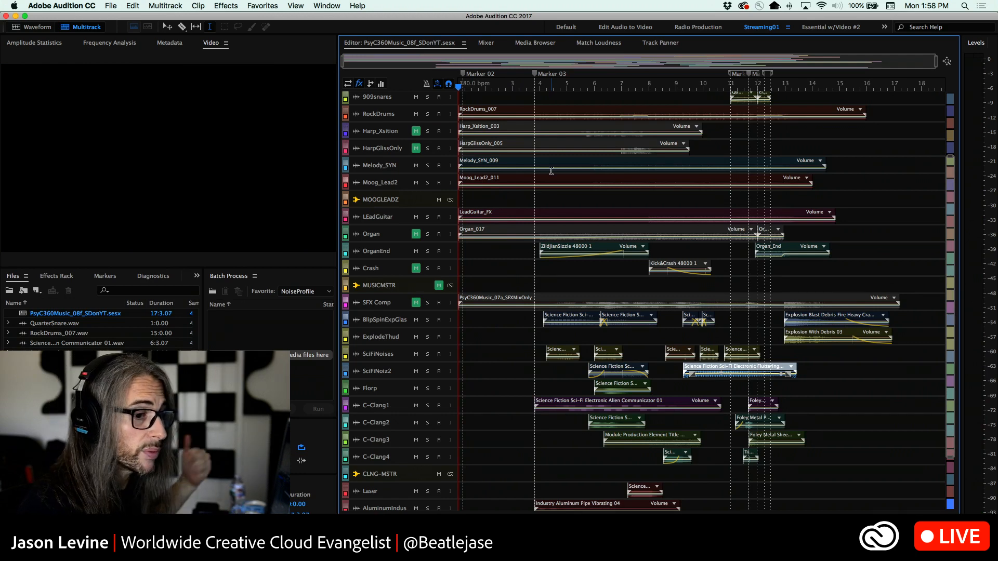
{"action": "key", "text": "space"}
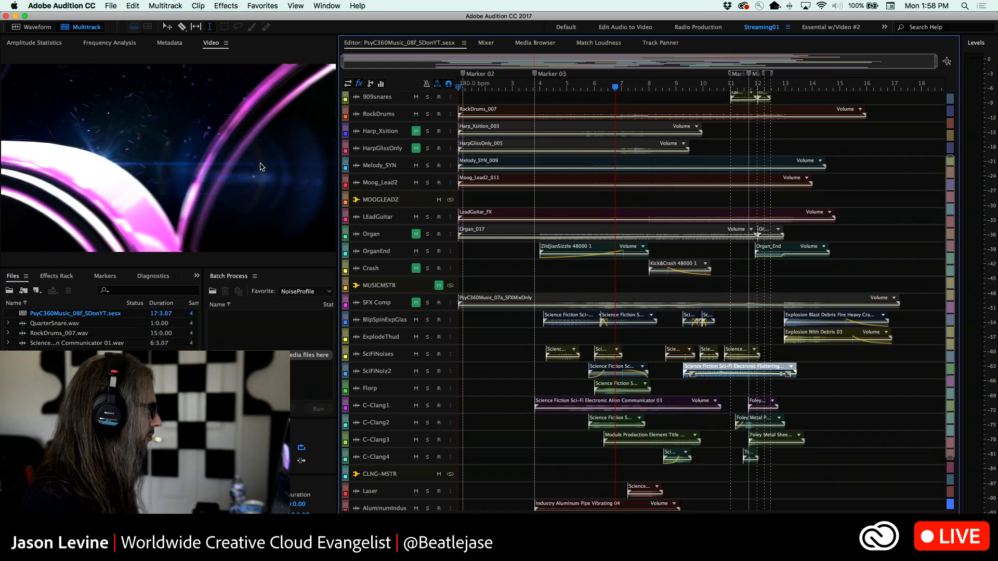
Play the session from Marker 03 with the video preview maximized, restoring the panel layout when done
{"action": "right_click", "coordinate": [260, 166]}
{"action": "left_click", "coordinate": [283, 237]}
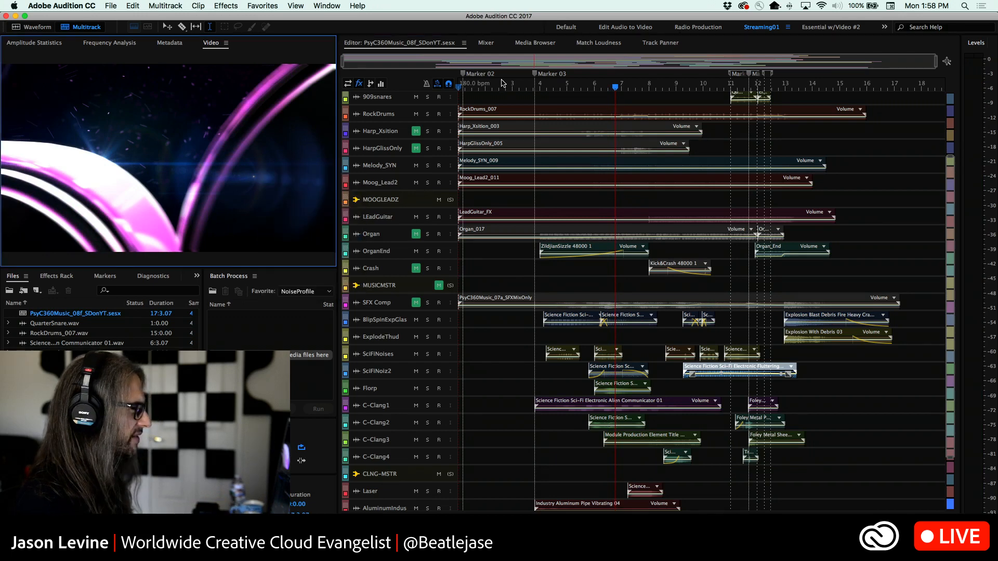
{"action": "left_click", "coordinate": [532, 86]}
{"action": "key", "text": "space"}
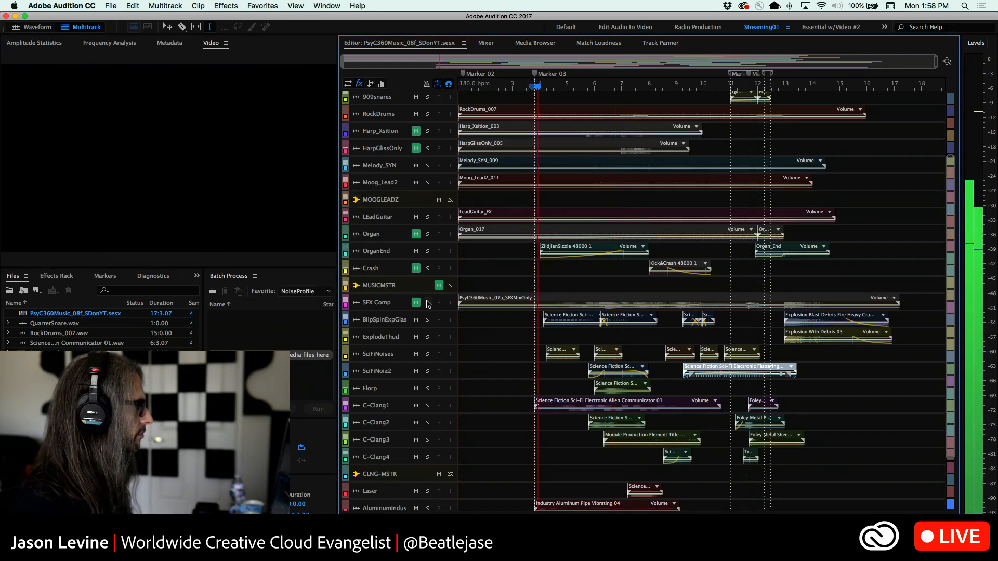
{"action": "key", "text": "grave"}
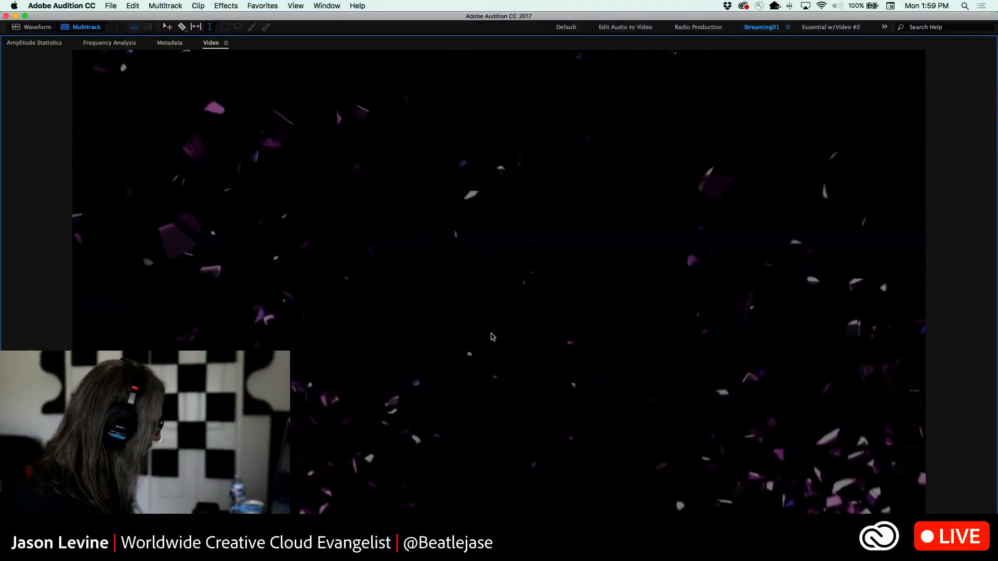
{"action": "key", "text": "grave"}
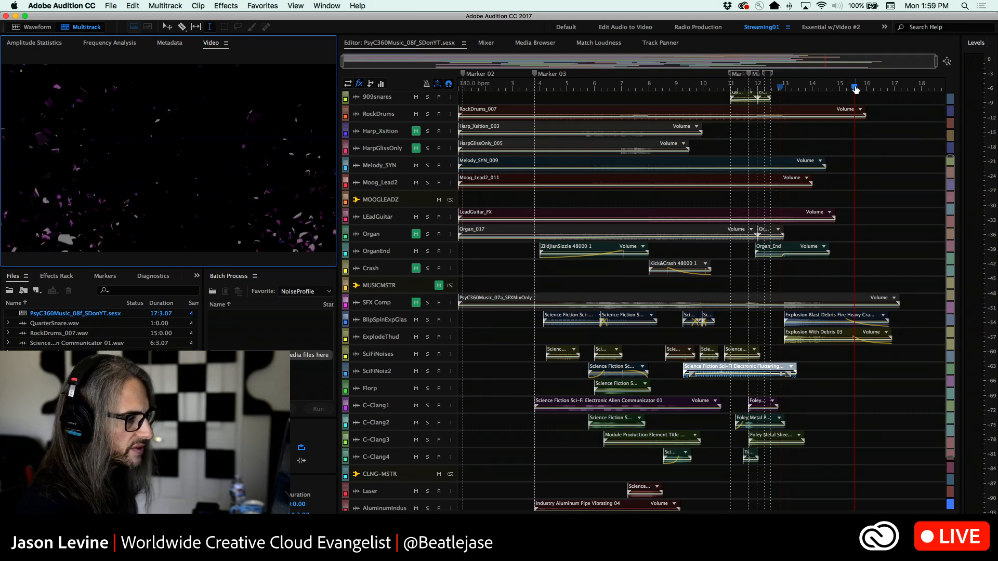
Play the session from about bar 7.5, then replay the passage around bar 9 several times
{"action": "left_click_drag", "start_coordinate": [856, 90], "coordinate": [635, 88]}
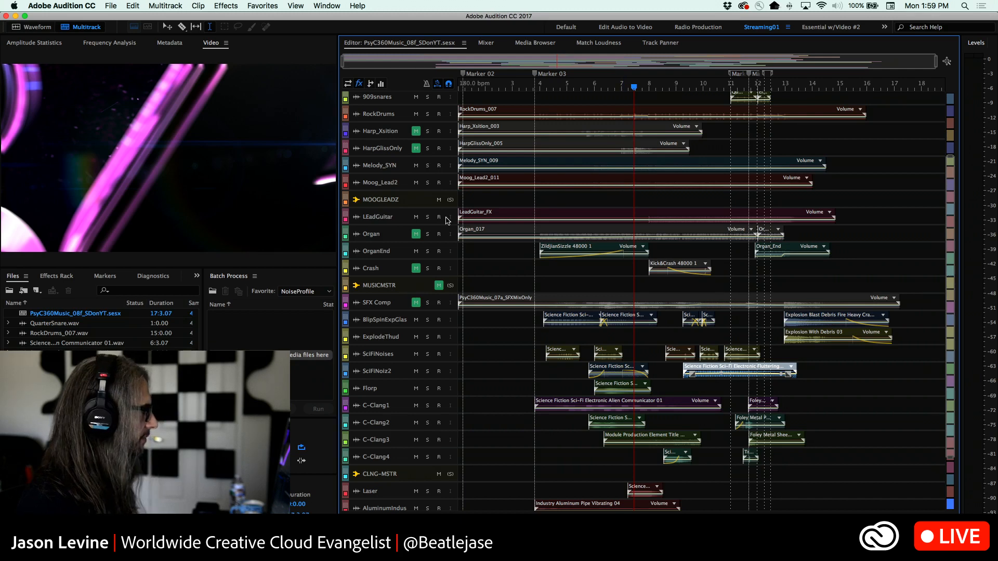
{"action": "key", "text": "space"}
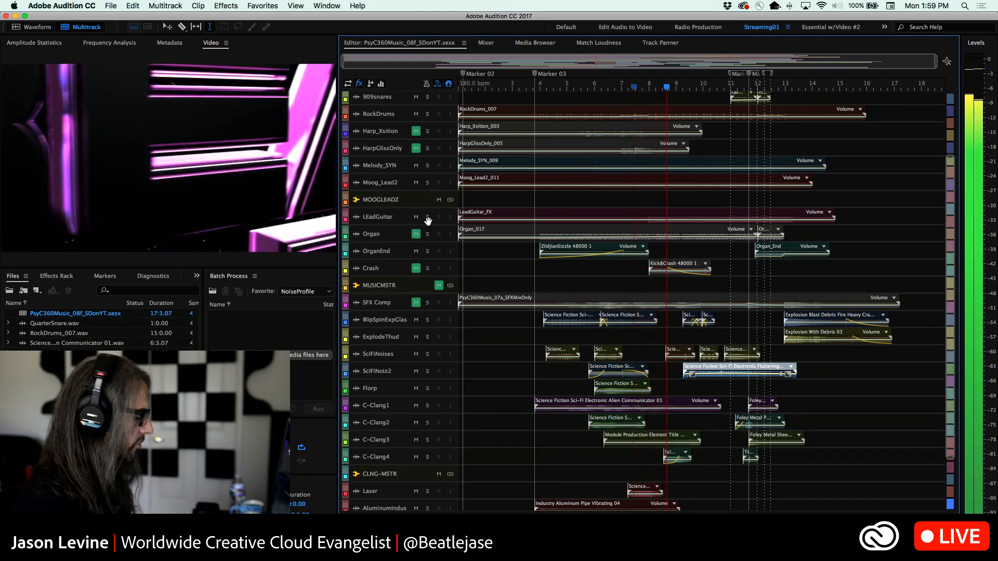
{"action": "key", "text": "space"}
{"action": "key", "text": "space"}
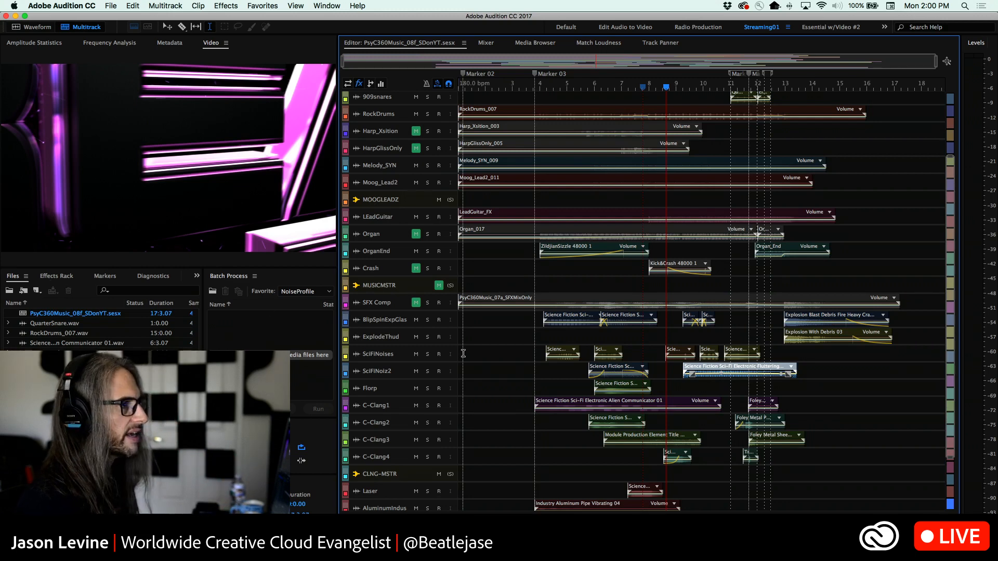
{"action": "key", "text": "space"}
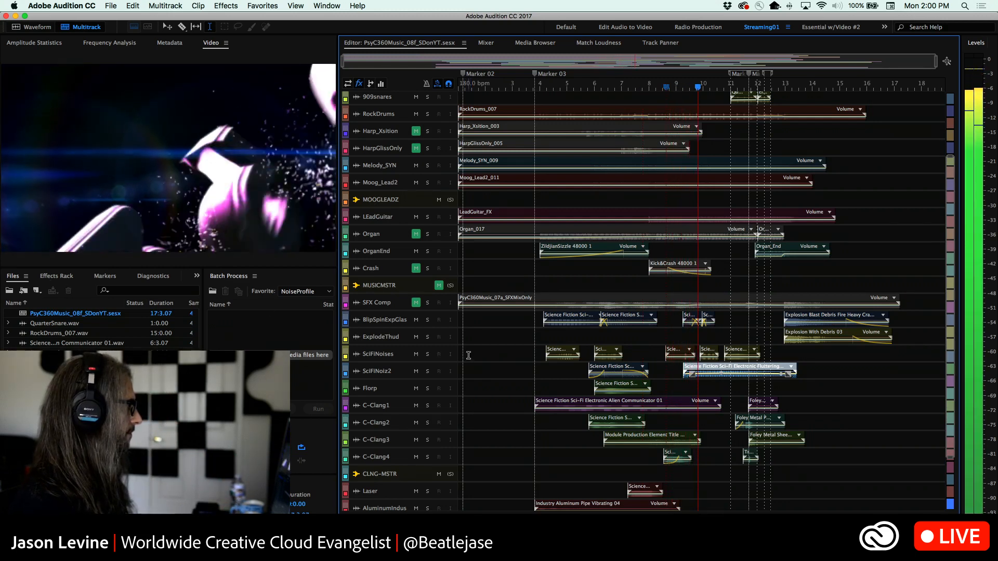
{"action": "key", "text": "space"}
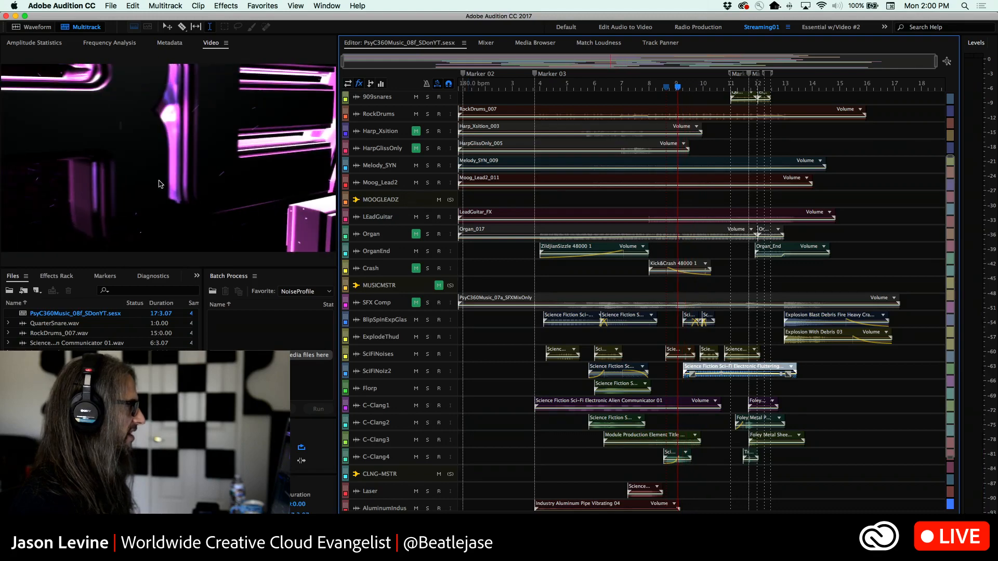
{"action": "key", "text": "space"}
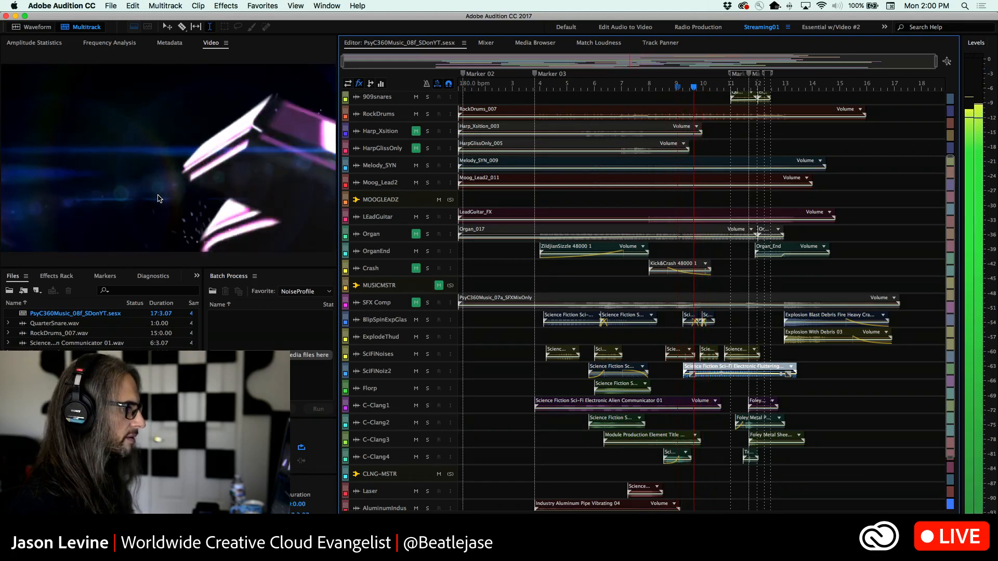
{"action": "key", "text": "space"}
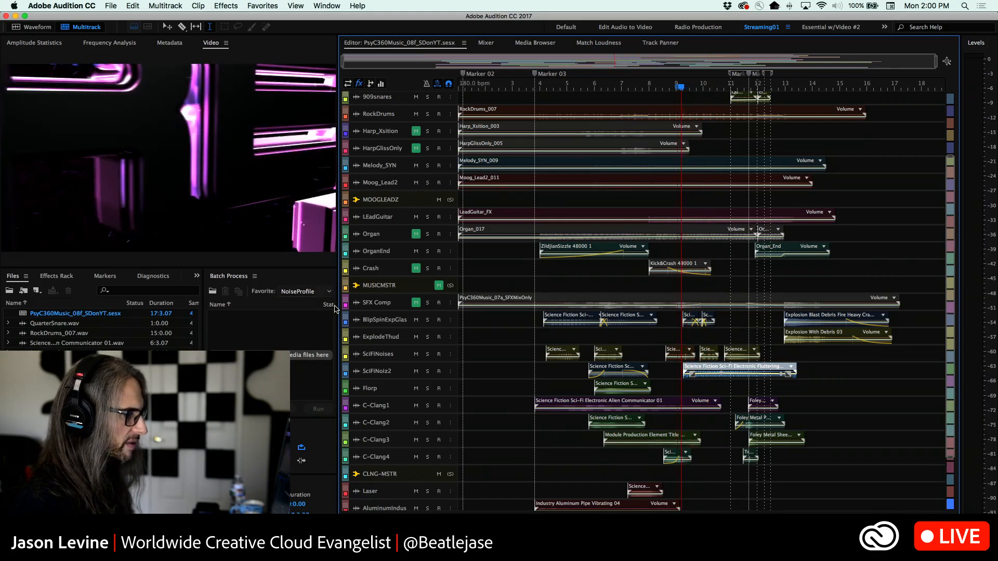
Solo the BlipSpinExpGlas track, enlarge it to show its waveforms, play it around bar 9, and unsolo it
{"action": "left_click", "coordinate": [428, 320]}
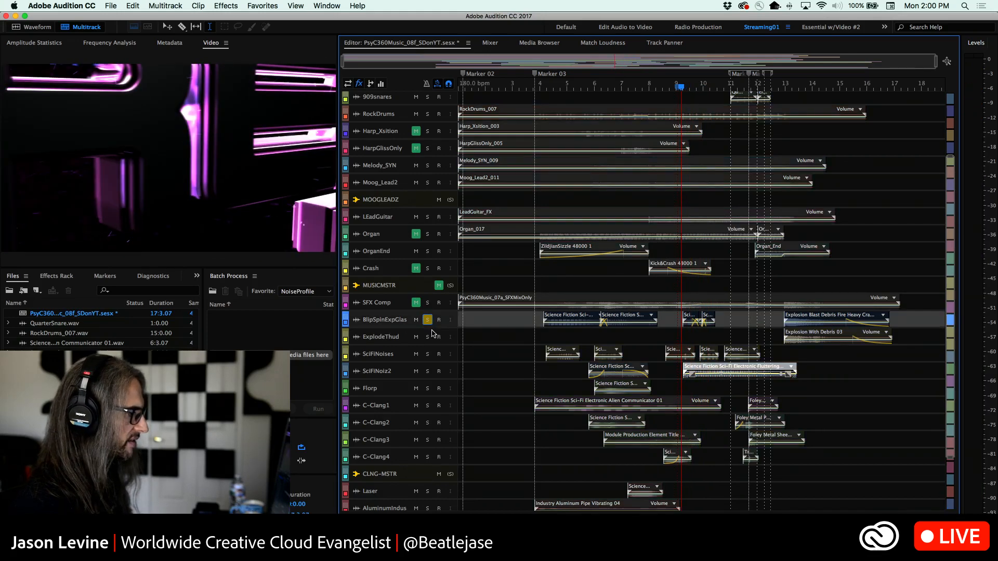
{"action": "left_click_drag", "start_coordinate": [431, 328], "coordinate": [436, 396]}
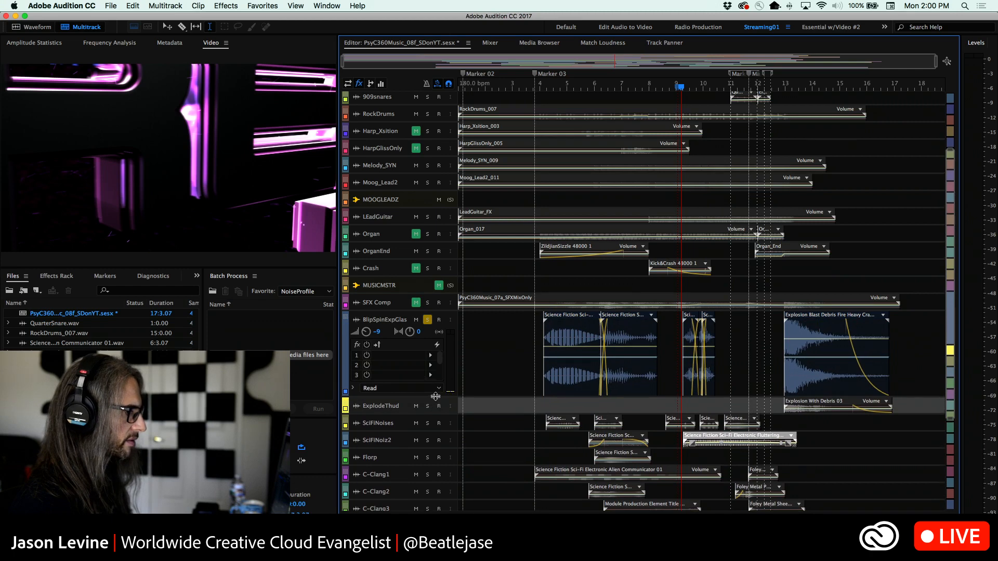
{"action": "key", "text": "space"}
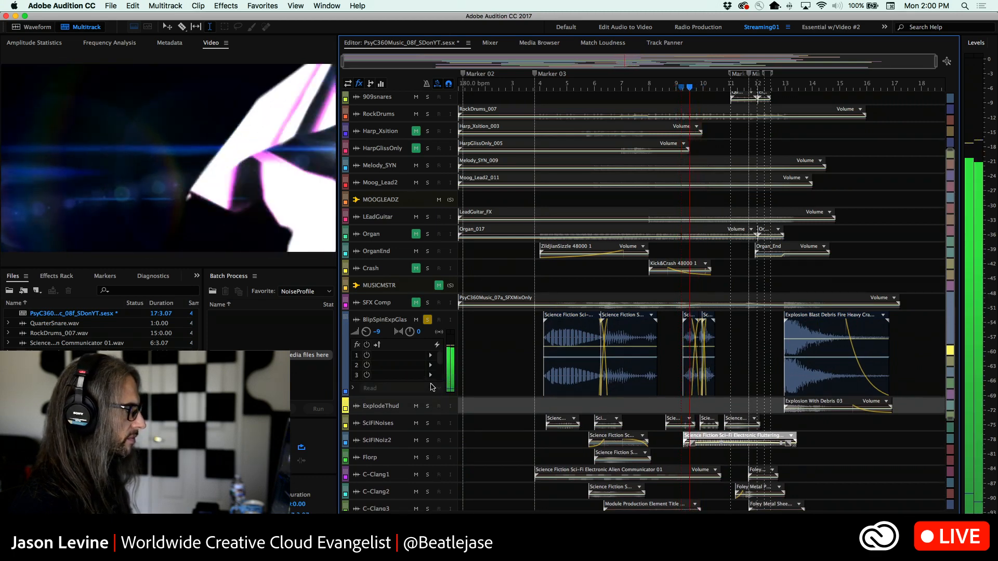
{"action": "key", "text": "space"}
{"action": "left_click", "coordinate": [428, 319]}
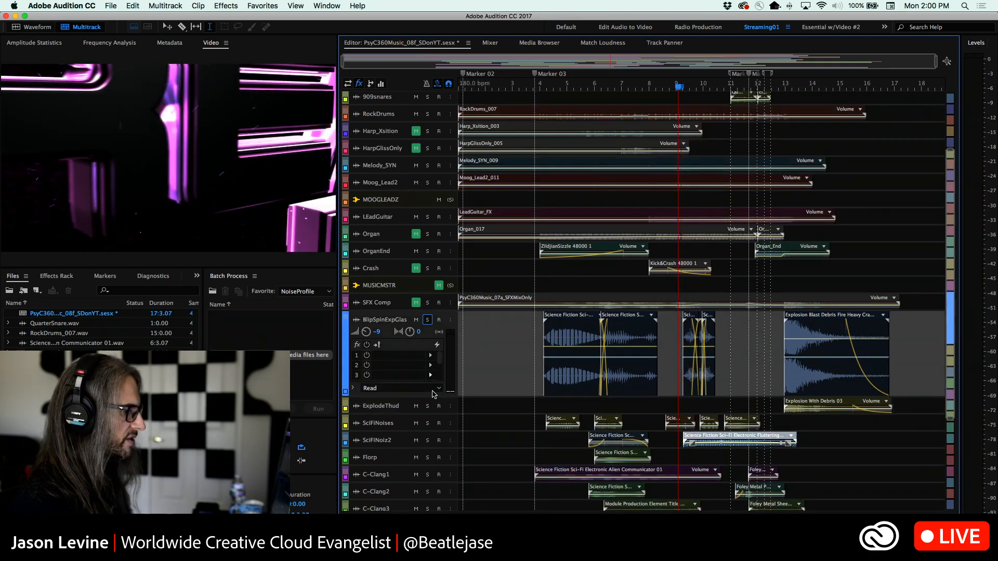
Solo the SciFiNoises track and audition it from around bar 9
{"action": "left_click", "coordinate": [427, 423]}
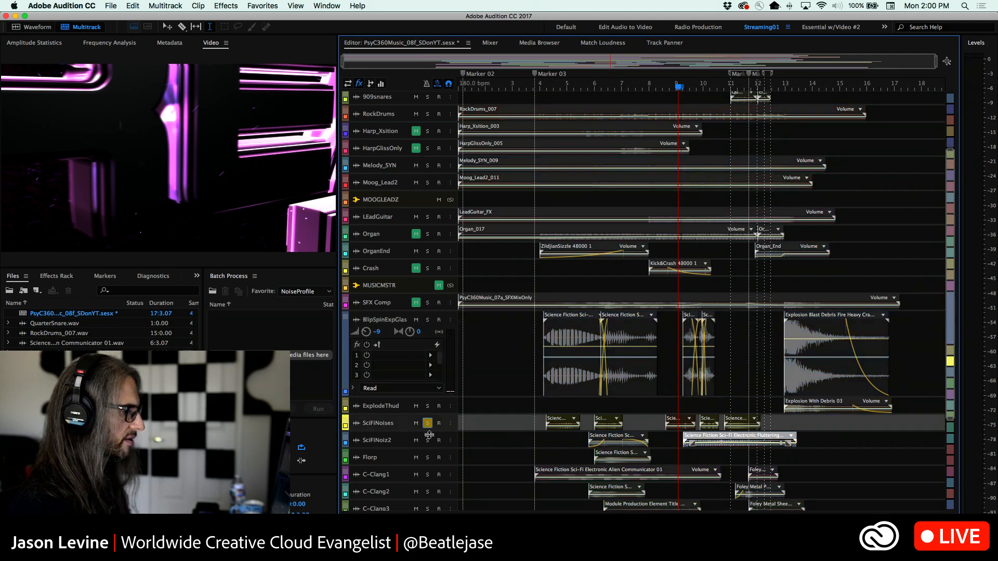
{"action": "key", "text": "space"}
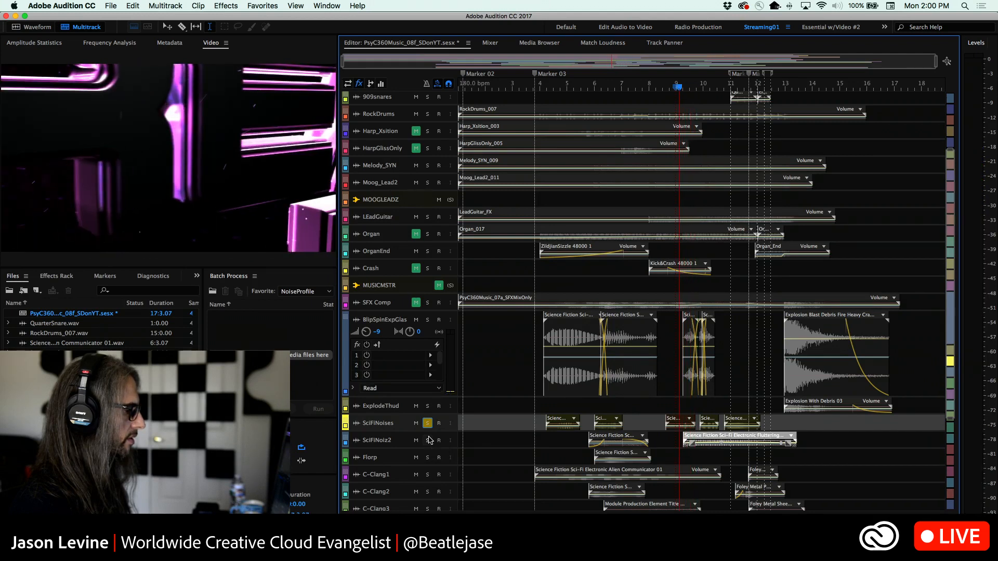
{"action": "key", "text": "space"}
Switch the solo from SciFiNoises to SciFiNoiz2, audition that track from around bar 9, and unsolo it
{"action": "left_click", "coordinate": [429, 440]}
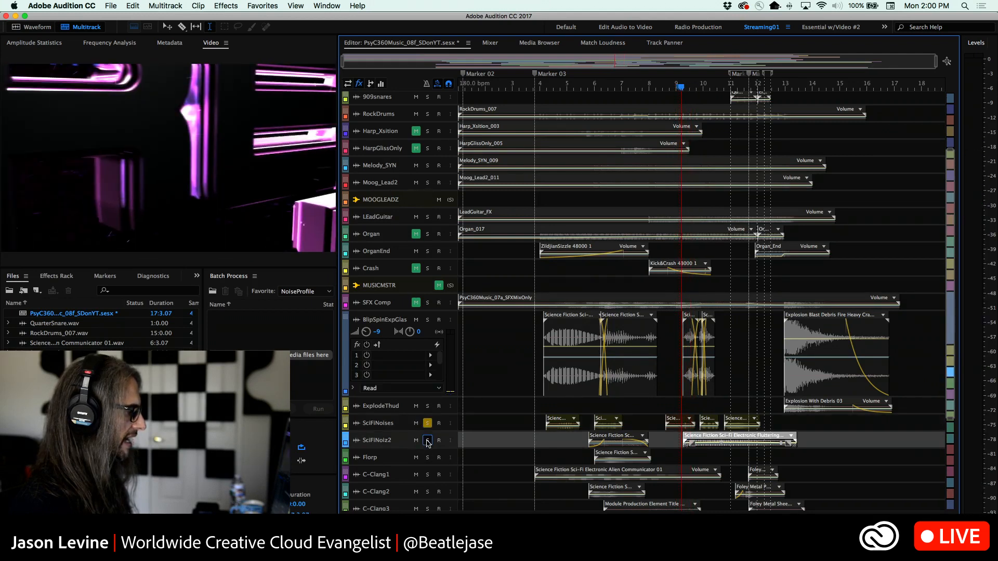
{"action": "left_click", "coordinate": [428, 424]}
{"action": "key", "text": "space"}
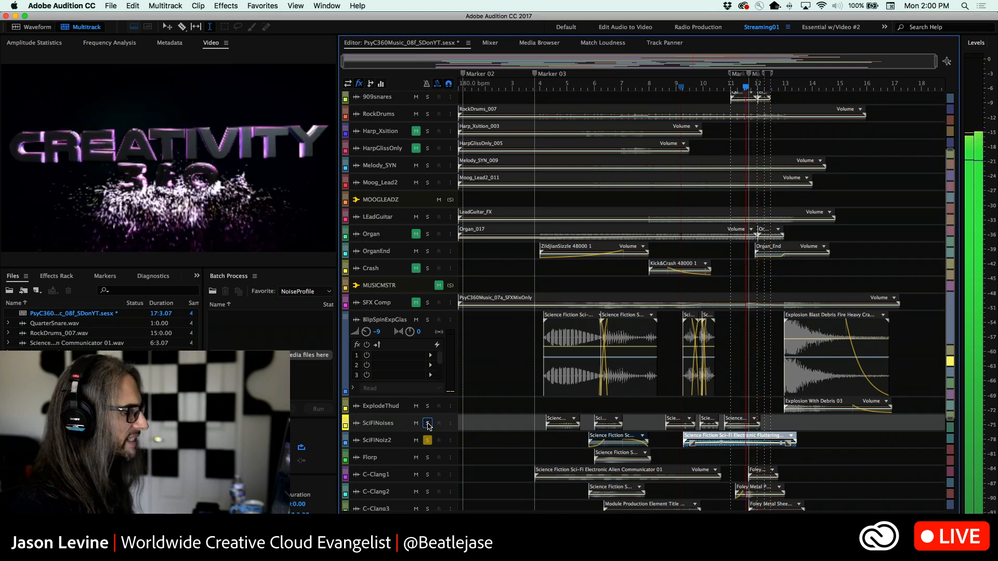
{"action": "key", "text": "space"}
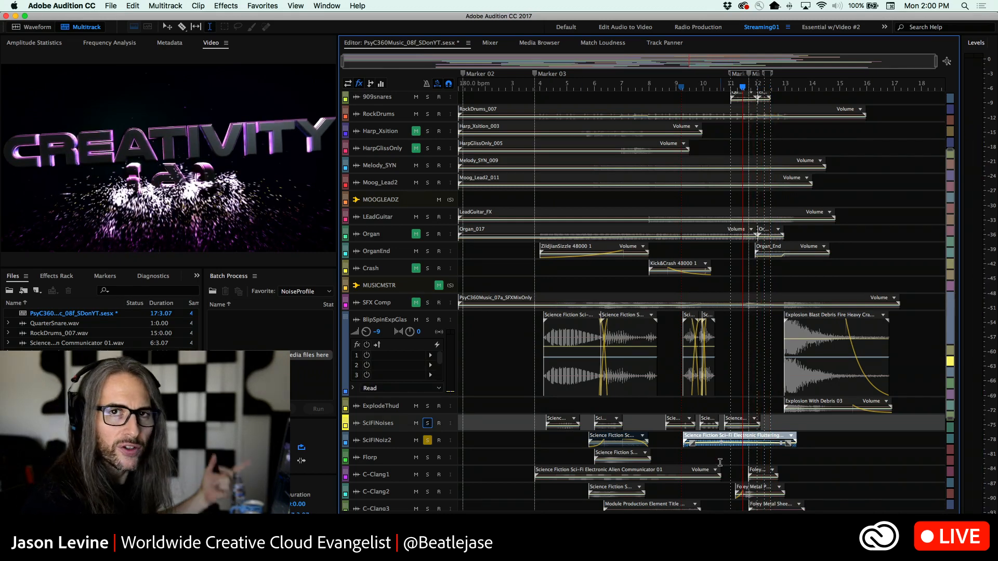
{"action": "left_click", "coordinate": [427, 441]}
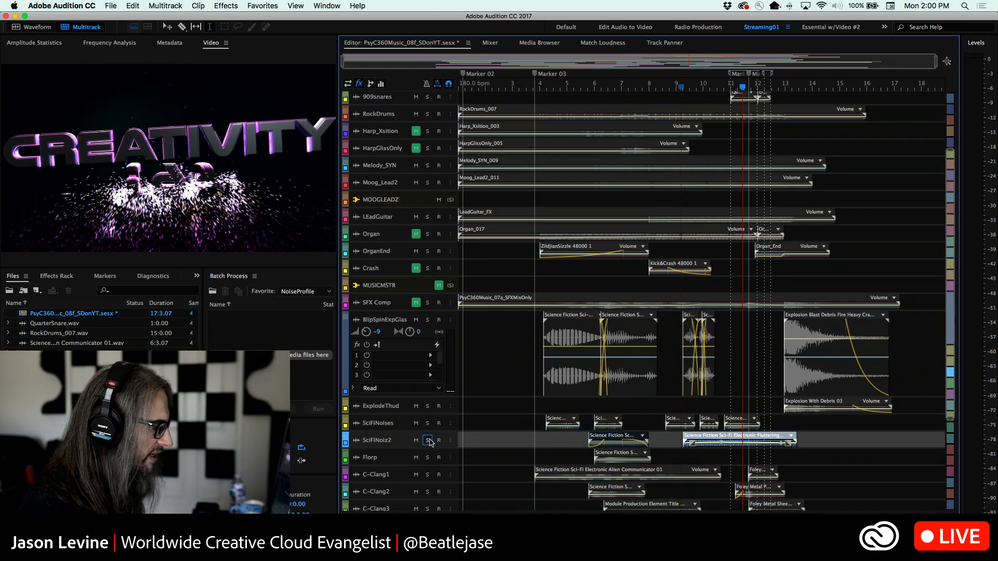
Play the unsoloed mix from just before bar 9, then place the playhead at about bar 4, just after Marker 03
{"action": "left_click", "coordinate": [674, 86]}
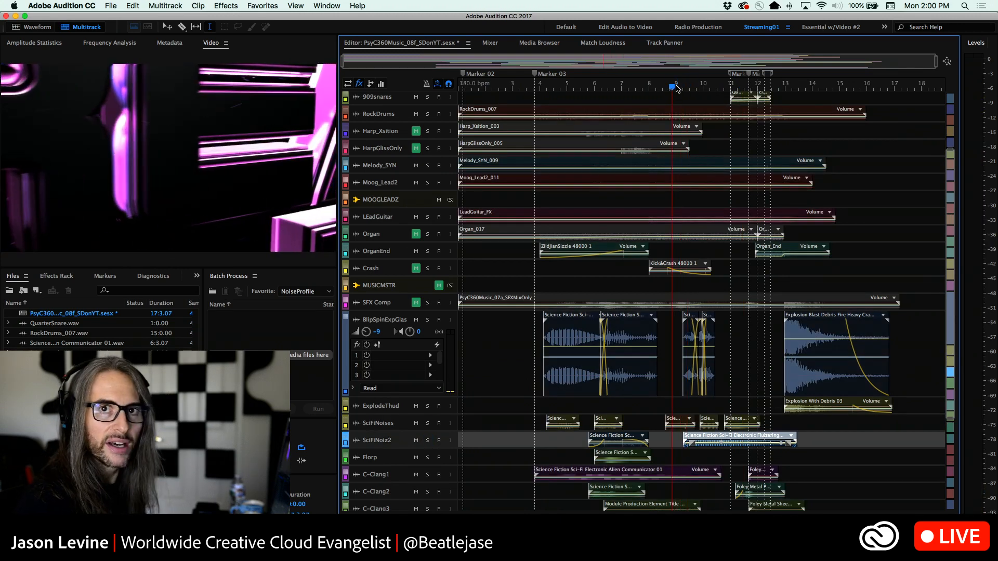
{"action": "key", "text": "space"}
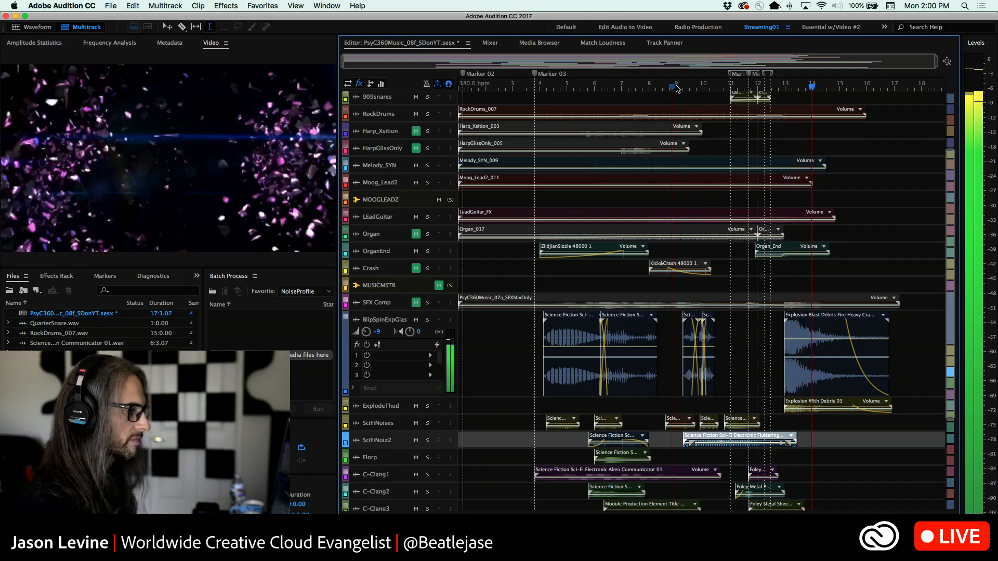
{"action": "key", "text": "space"}
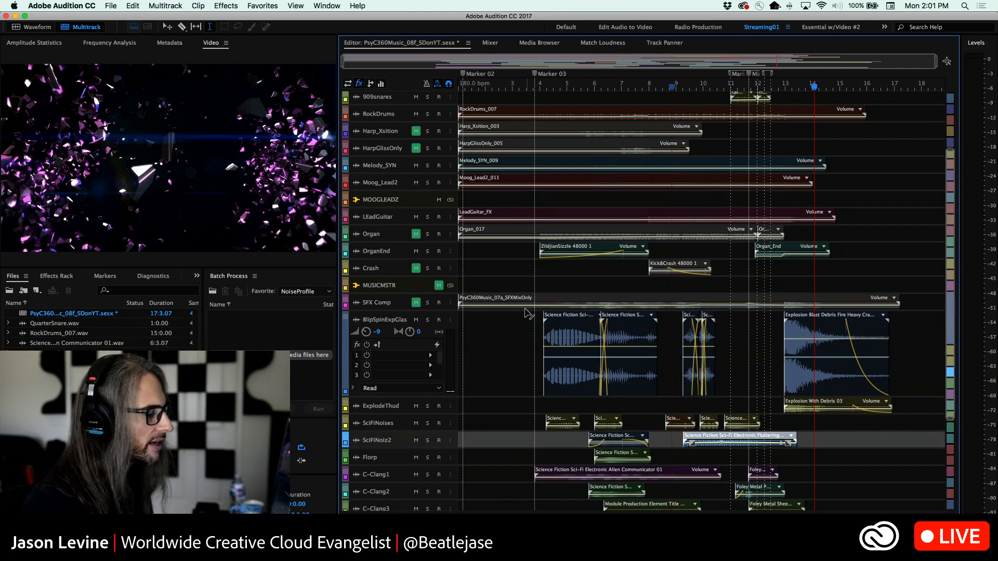
{"action": "left_click", "coordinate": [538, 88]}
{"action": "left_click_drag", "start_coordinate": [543, 88], "coordinate": [543, 89]}
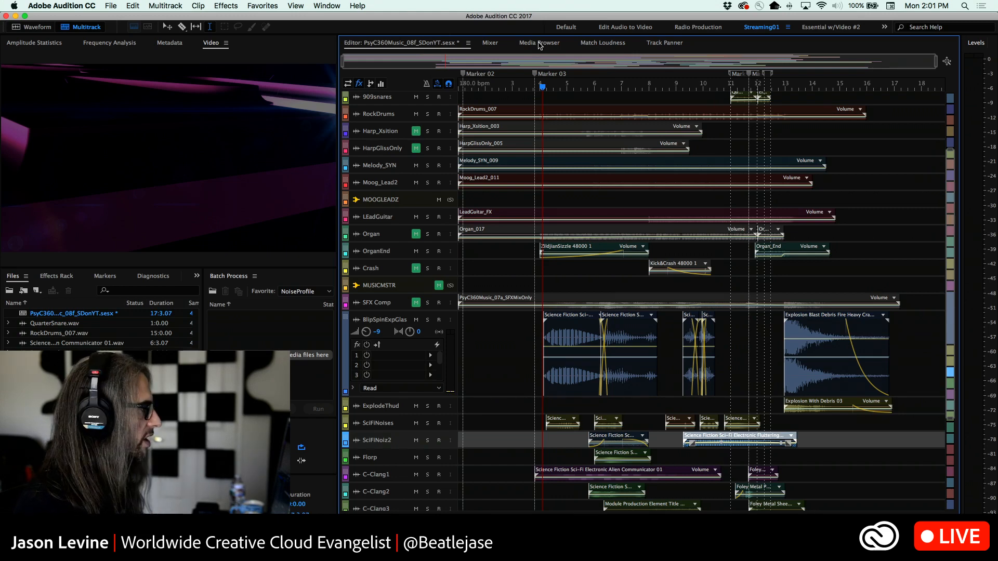
Dock the Media Browser in the panel group beneath the video preview, enlarge that group, and return to the multitrack editor
{"action": "left_click_drag", "start_coordinate": [539, 46], "coordinate": [150, 319]}
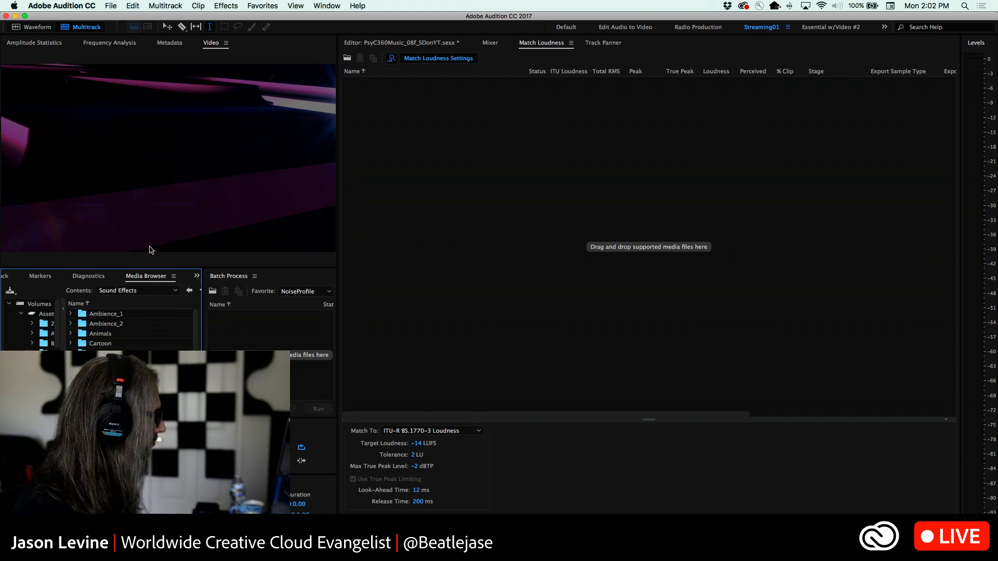
{"action": "left_click_drag", "start_coordinate": [160, 267], "coordinate": [155, 231]}
{"action": "left_click", "coordinate": [416, 43]}
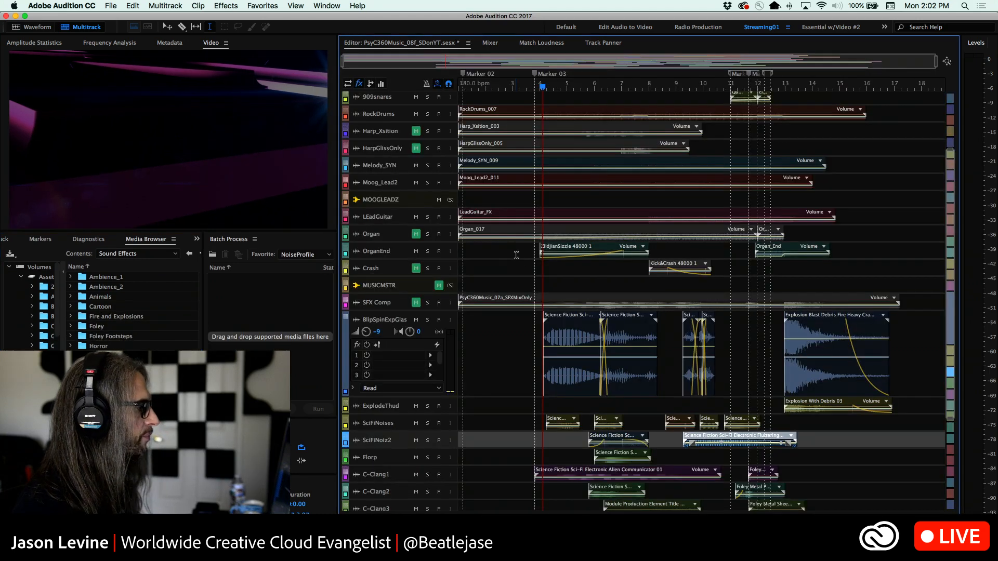
Play from Marker 03 with the C-Clang1 track soloed and enlarge the tracks to show their waveforms
{"action": "left_click_drag", "start_coordinate": [543, 93], "coordinate": [534, 87]}
{"action": "key", "text": "space"}
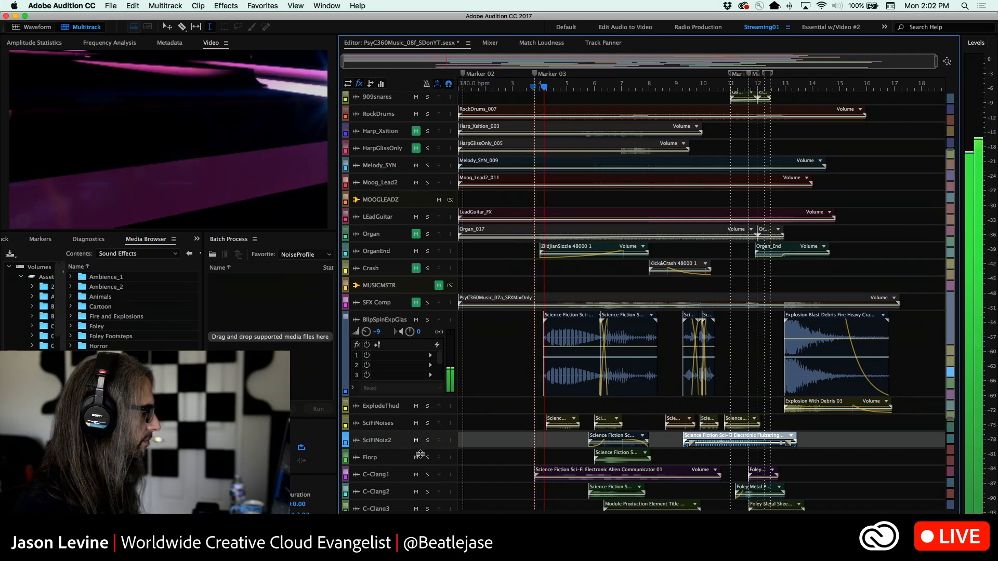
{"action": "left_click", "coordinate": [427, 475]}
{"action": "scroll", "coordinate": [446, 476], "scroll_direction": "up", "scroll_amount": 5}
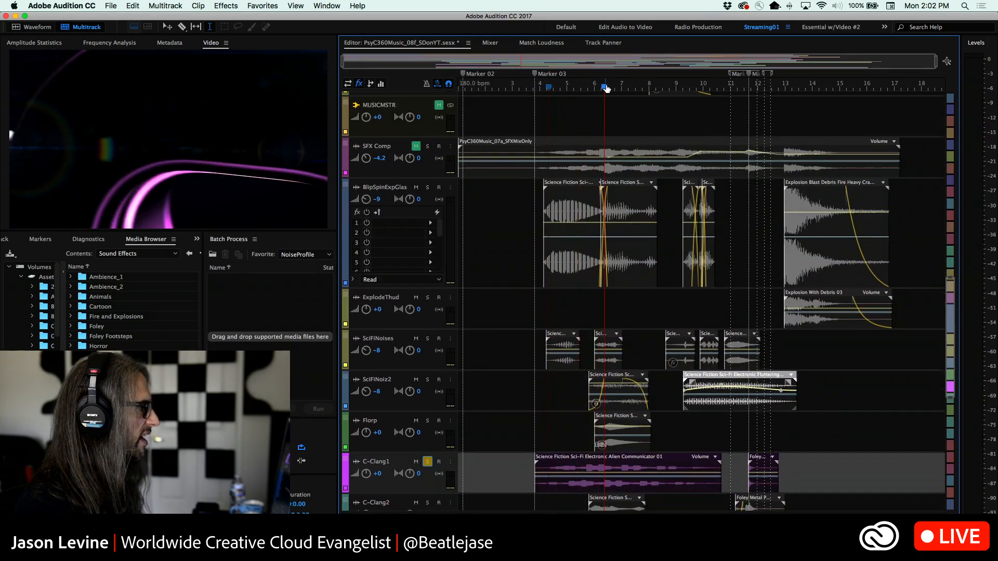
Audition the soloed C-Clang1 track from Marker 03 and replay it from just before that marker
{"action": "key", "text": "space"}
{"action": "key", "text": "space"}
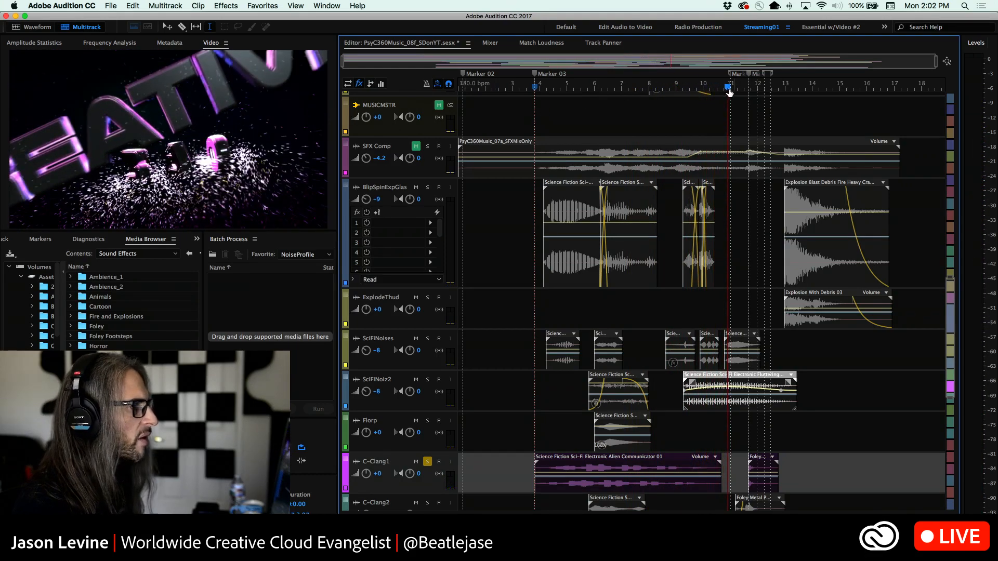
{"action": "left_click_drag", "start_coordinate": [728, 87], "coordinate": [532, 92]}
{"action": "key", "text": "space"}
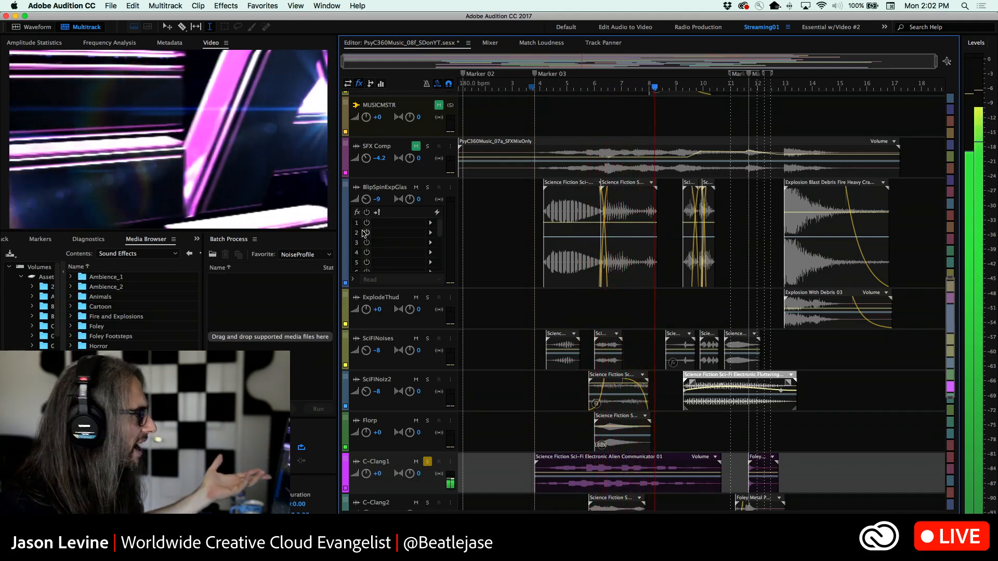
{"action": "key", "text": "space"}
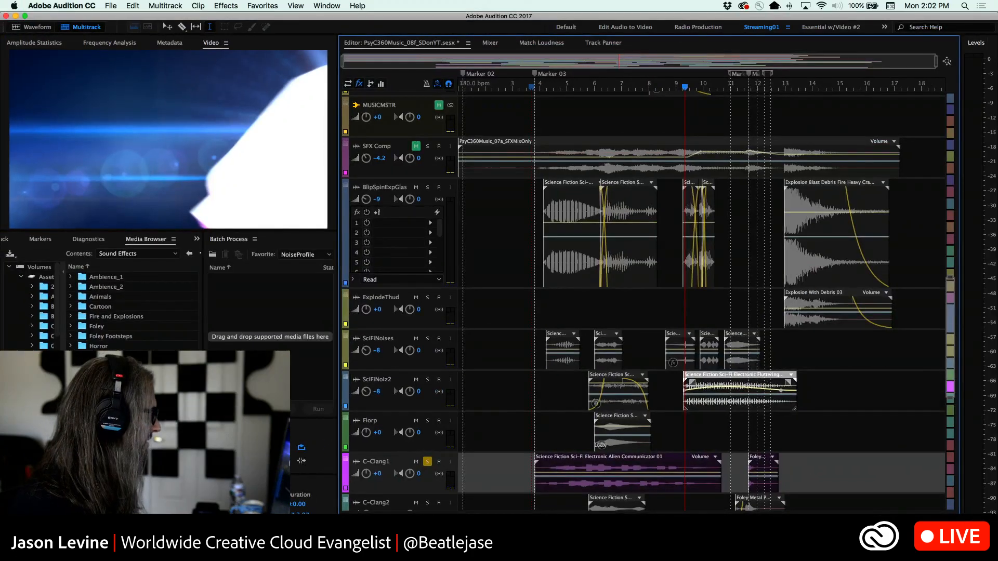
Open the Science Fiction sound effects folder in a widened Media Browser and preview one of its sounds
{"action": "double_click", "coordinate": [130, 396]}
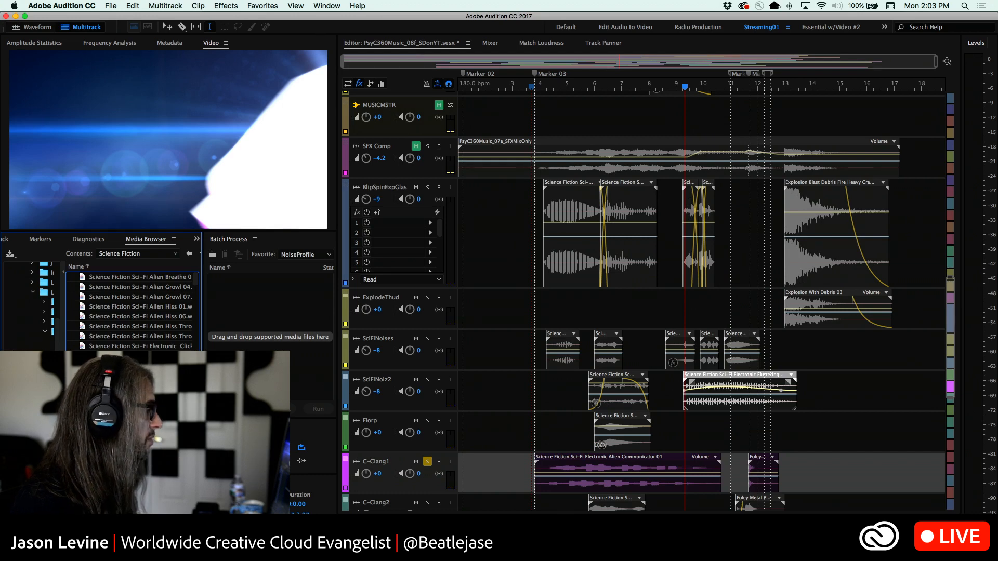
{"action": "left_click_drag", "start_coordinate": [203, 297], "coordinate": [268, 297]}
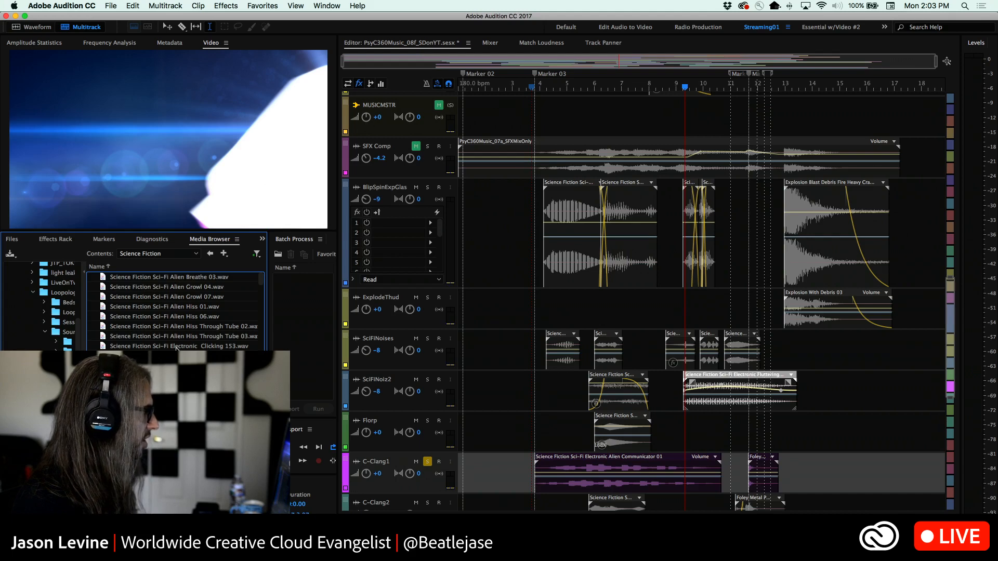
{"action": "left_click", "coordinate": [174, 346]}
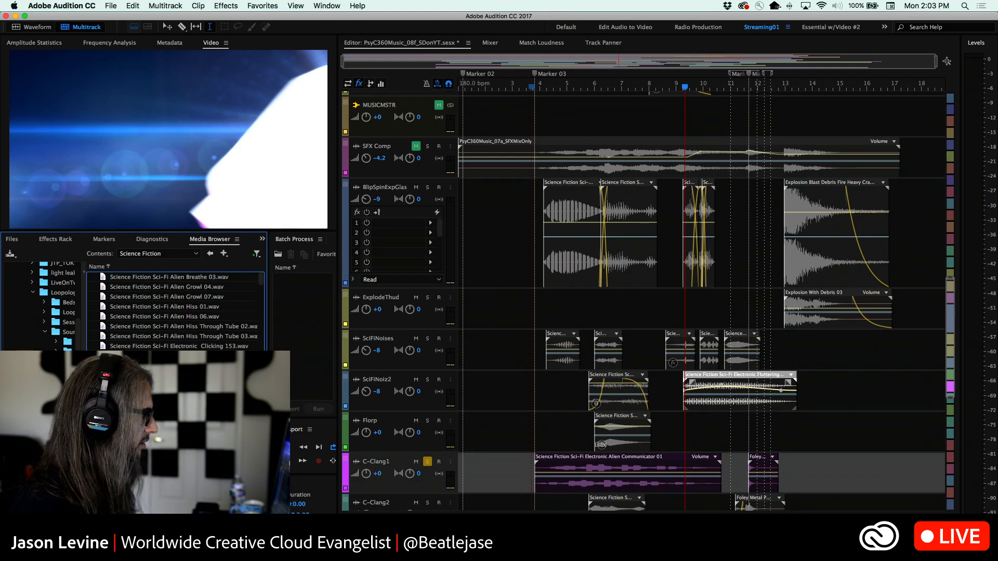
{"action": "scroll", "coordinate": [174, 312], "scroll_direction": "right", "scroll_amount": 3}
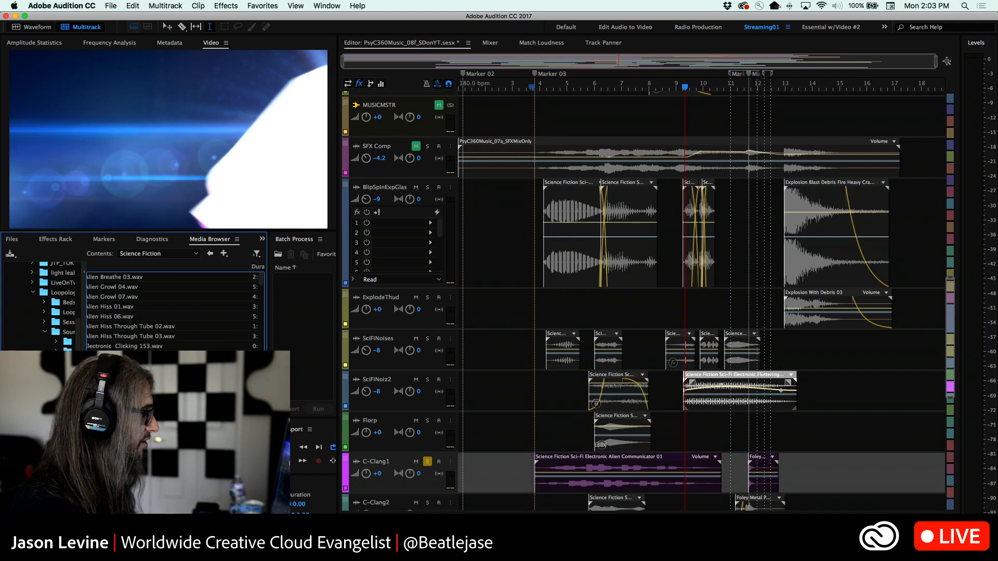
{"action": "scroll", "coordinate": [174, 312], "scroll_direction": "left", "scroll_amount": 3}
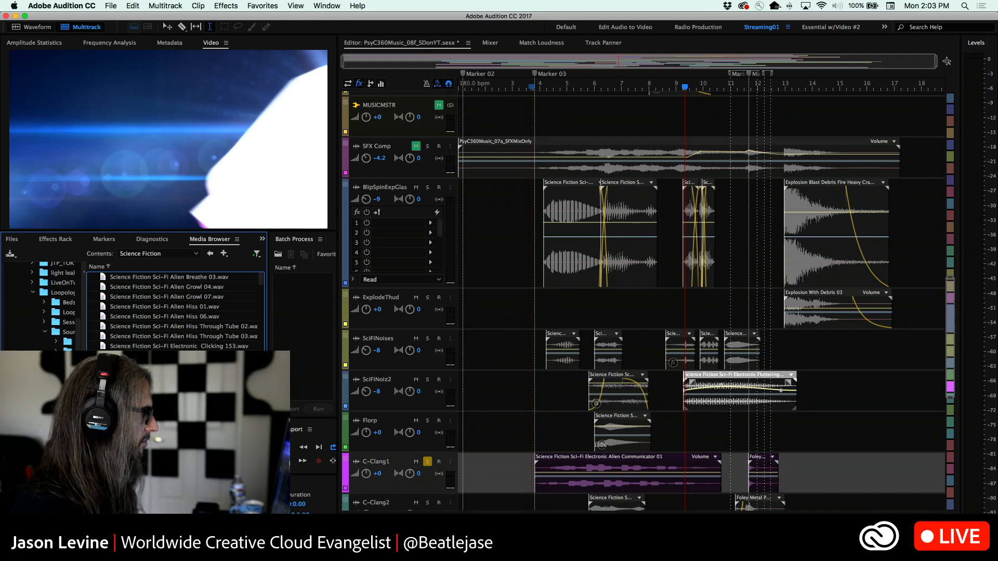
{"action": "key", "text": "space"}
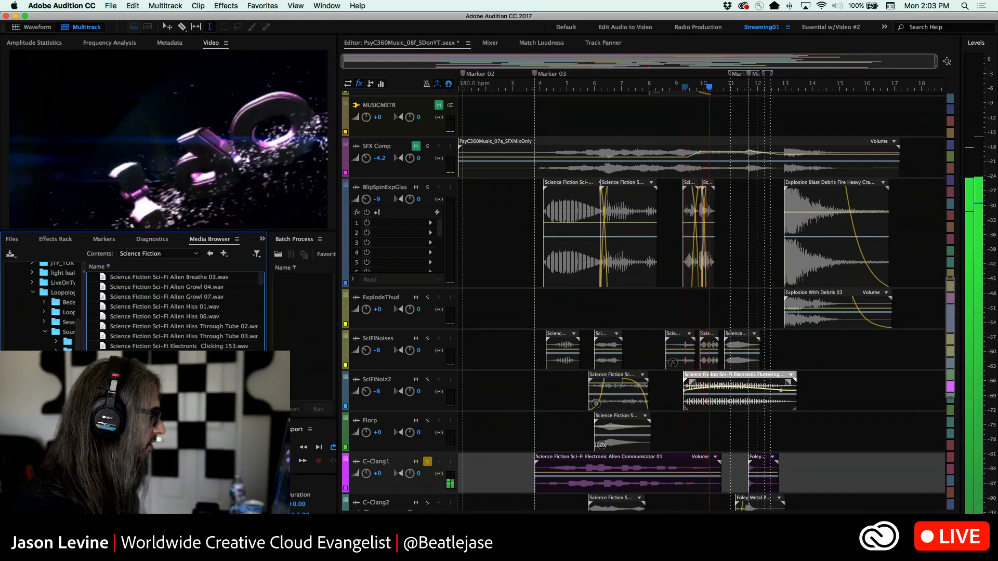
Add a stereo audio track below C-Clang1 and place the Sci-Fi Electronic Radar Sweep Slow 101 sound on it, starting at Marker 03
{"action": "right_click", "coordinate": [514, 470]}
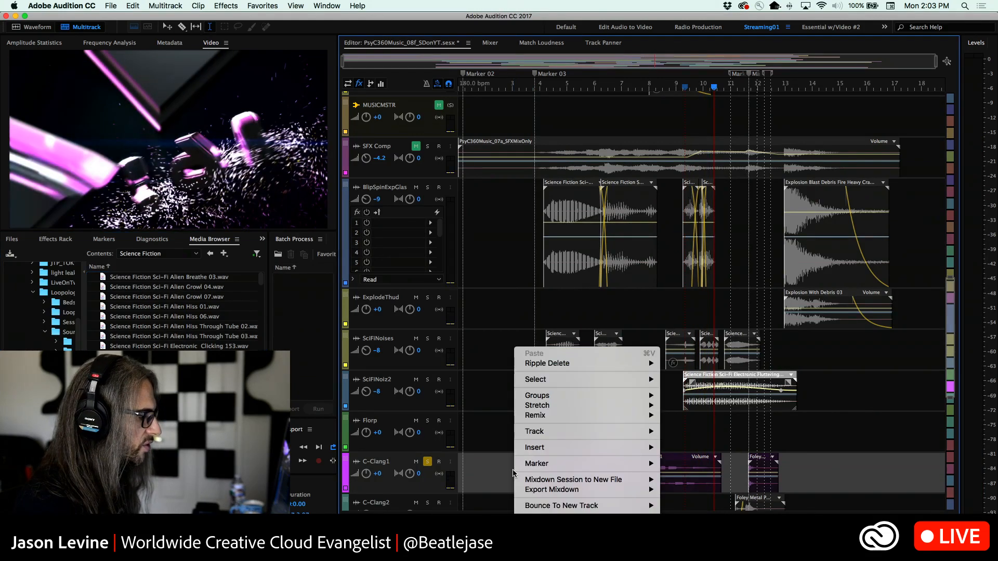
{"action": "mouse_move", "coordinate": [572, 432]}
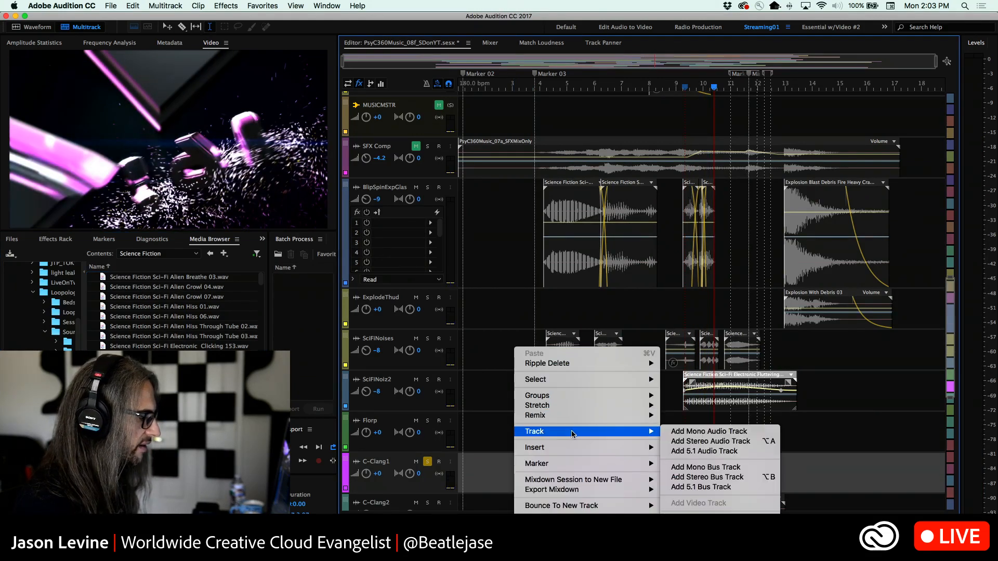
{"action": "left_click", "coordinate": [733, 443]}
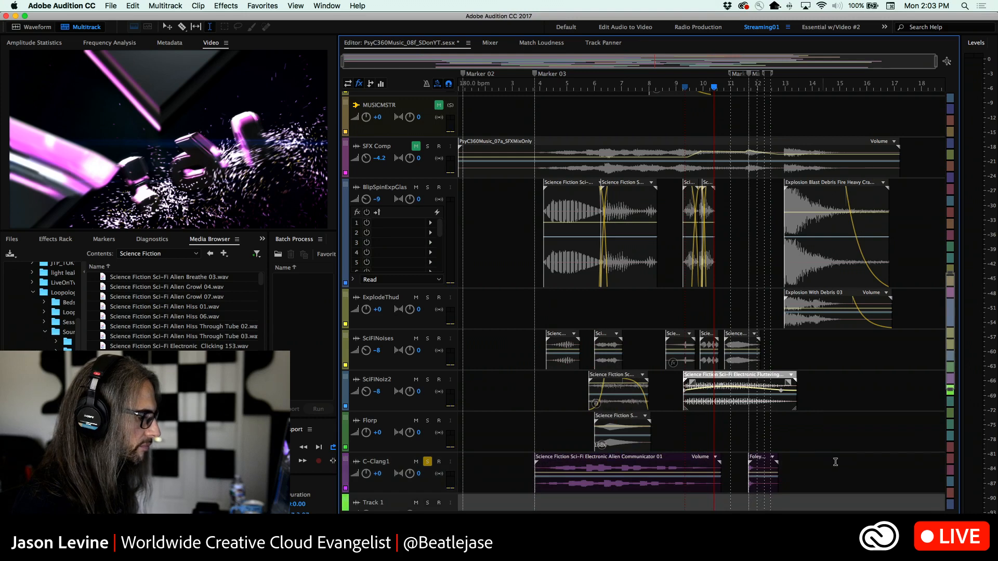
{"action": "scroll", "coordinate": [835, 462], "scroll_direction": "down", "scroll_amount": 3}
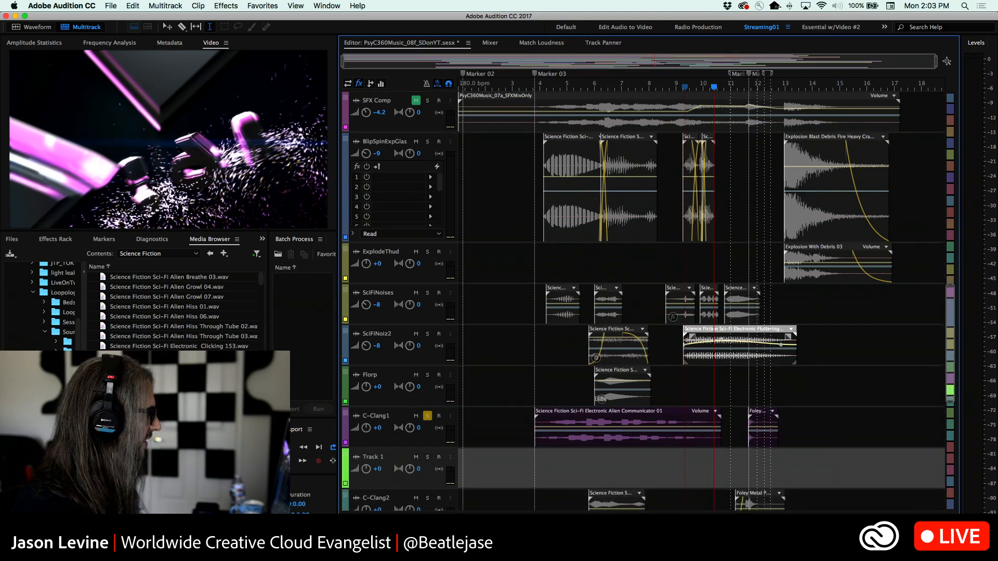
{"action": "mouse_move", "coordinate": [137, 386]}
{"action": "left_mouse_down"}
{"action": "mouse_move", "coordinate": [702, 482]}
{"action": "mouse_move", "coordinate": [533, 474]}
{"action": "left_mouse_up"}
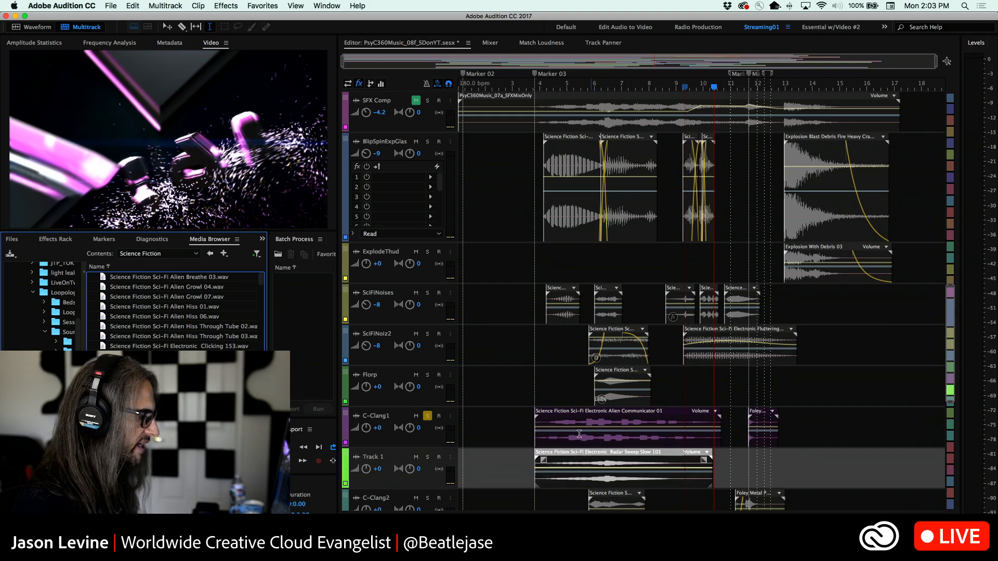
Solo Track 1 together with C-Clang1 and play both from about bar 4
{"action": "left_click", "coordinate": [428, 457]}
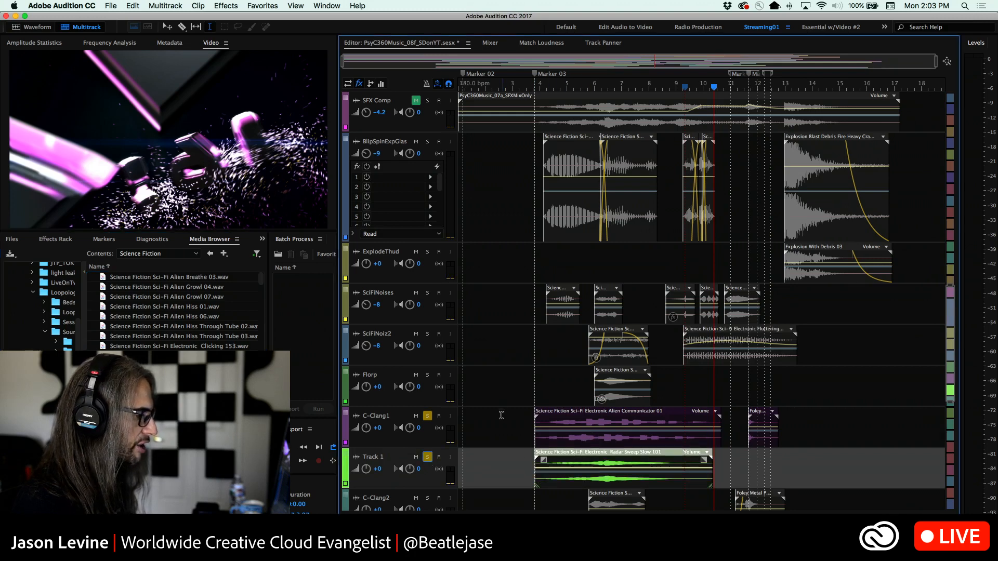
{"action": "left_click", "coordinate": [542, 89]}
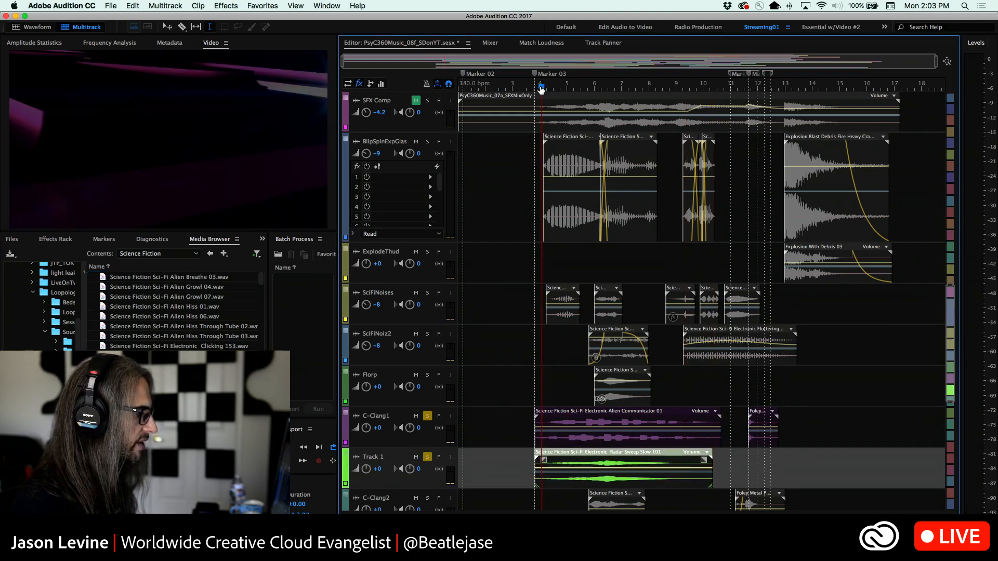
{"action": "key", "text": "space"}
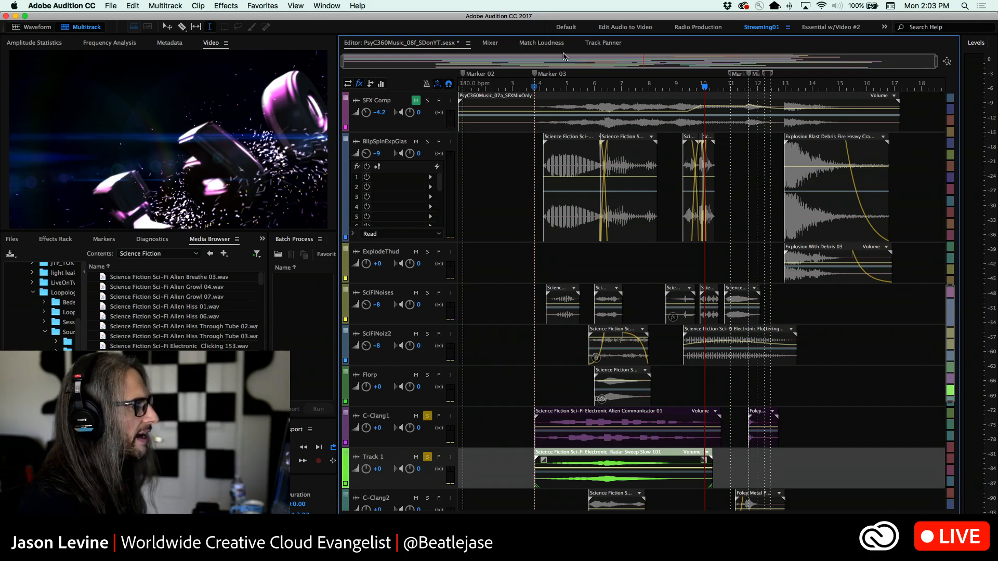
Replay the soloed C-Clang1 and Track 1 from just before Marker 03, and repeat the passage from just before bar 6
{"action": "left_click_drag", "start_coordinate": [703, 87], "coordinate": [527, 81]}
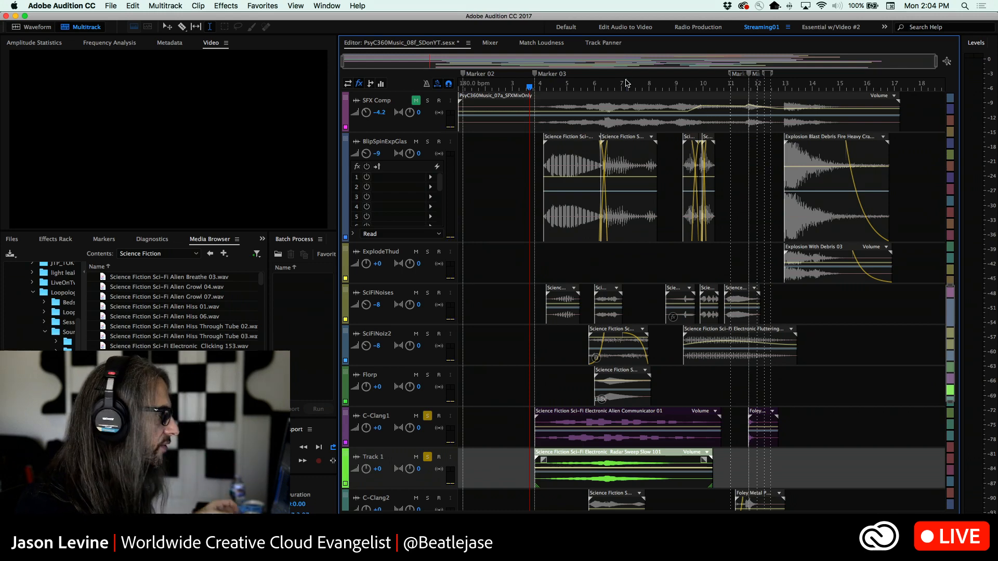
{"action": "left_click", "coordinate": [104, 239]}
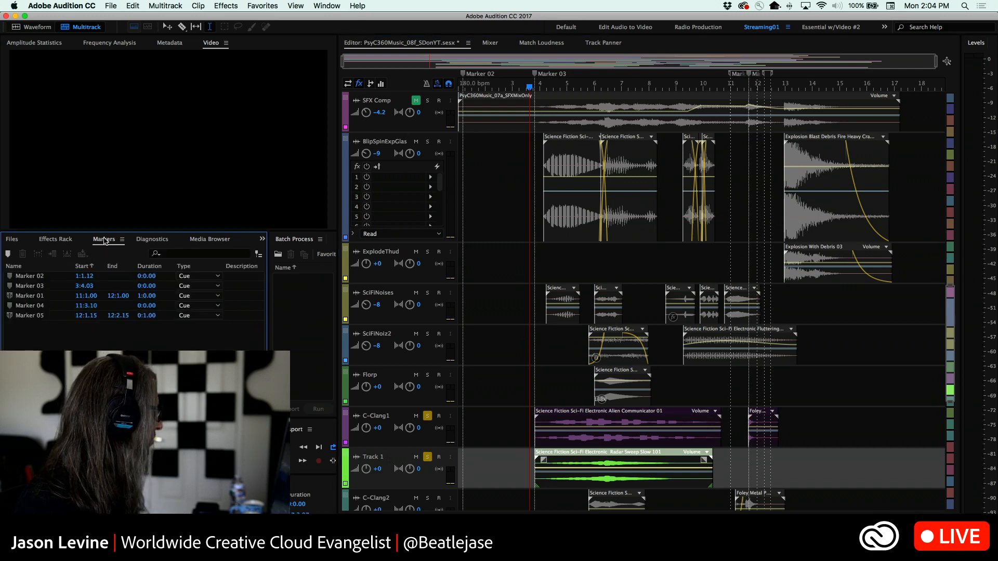
{"action": "left_click", "coordinate": [213, 240]}
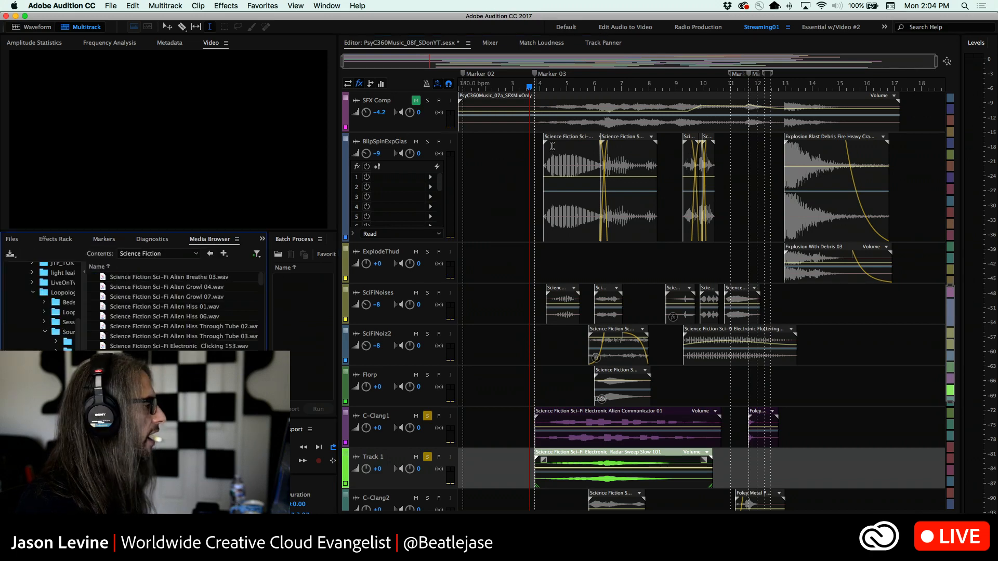
{"action": "key", "text": "space"}
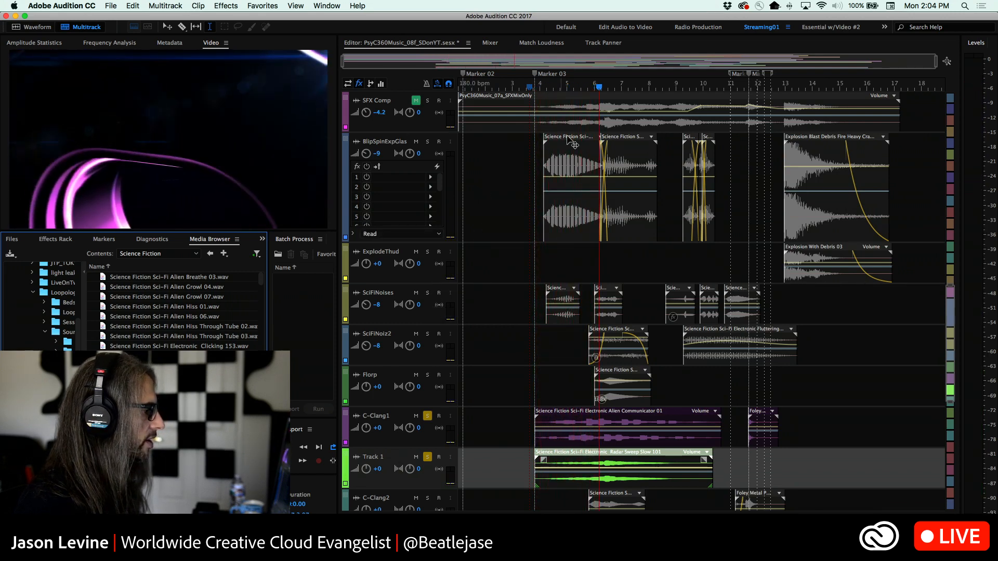
{"action": "left_click_drag", "start_coordinate": [594, 90], "coordinate": [589, 89]}
{"action": "key", "text": "space"}
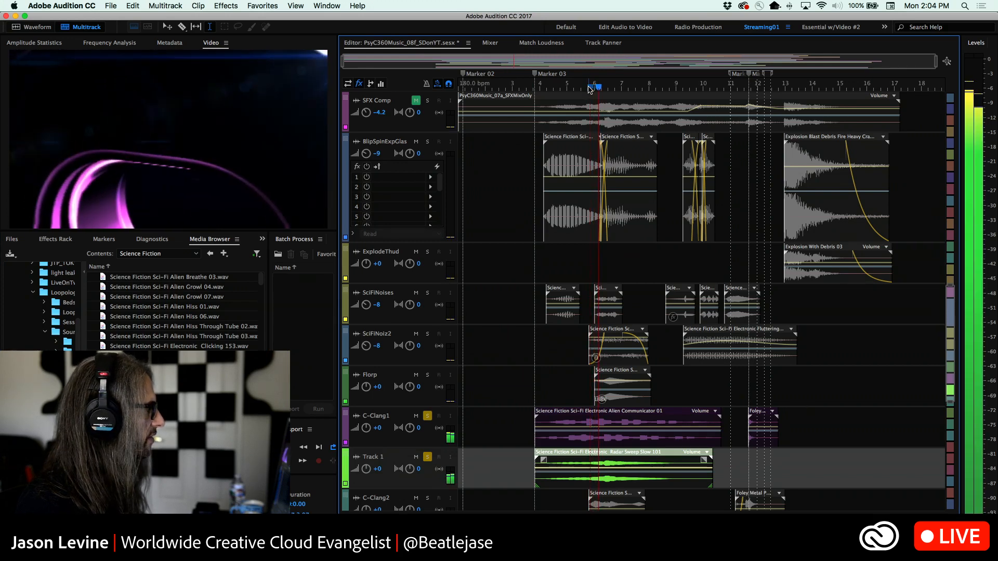
{"action": "key", "text": "space"}
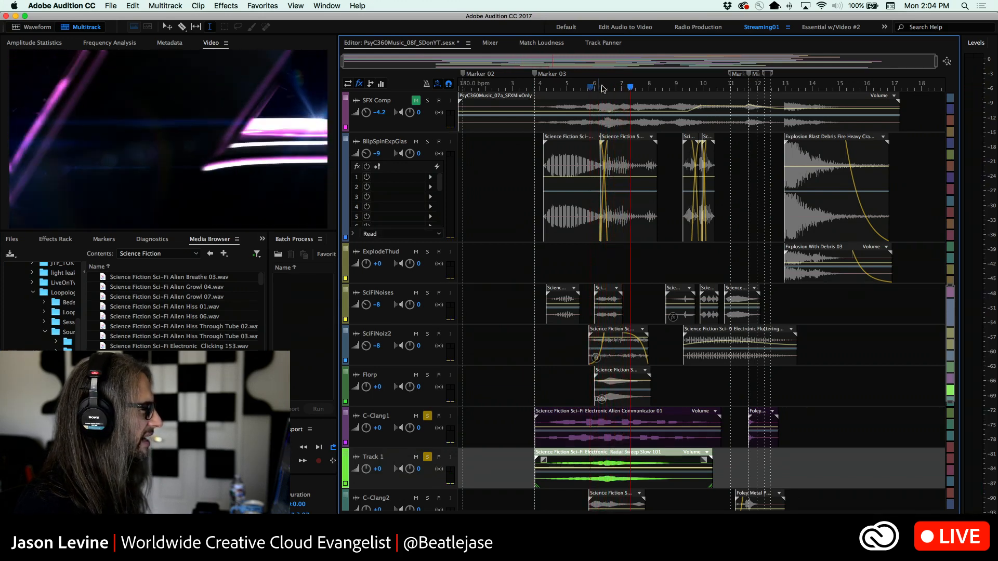
Switch the solo from C-Clang1 and Track 1 to SciFiNoiz2 and play that track from just before bar 6
{"action": "left_click_drag", "start_coordinate": [635, 89], "coordinate": [591, 89]}
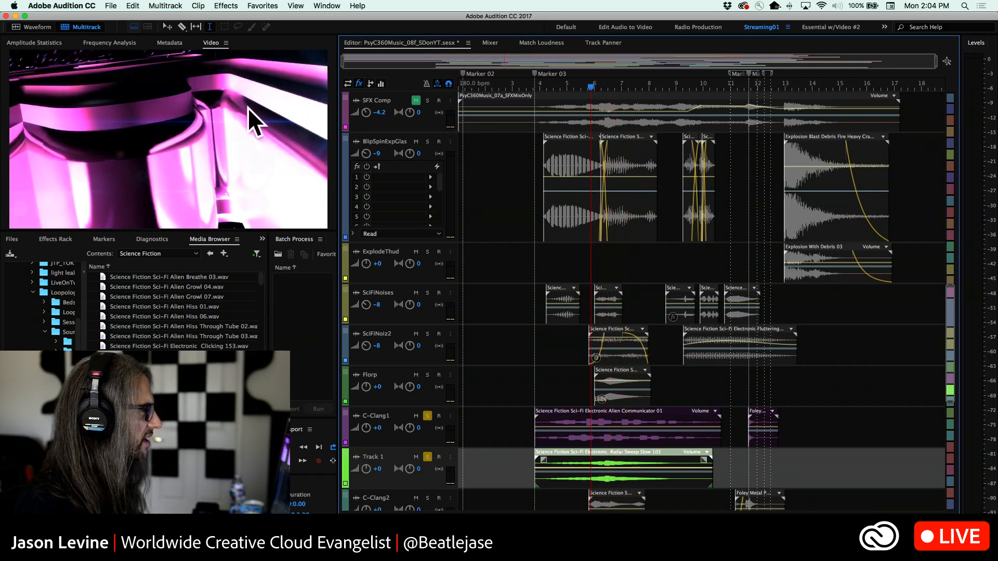
{"action": "left_click", "coordinate": [427, 334]}
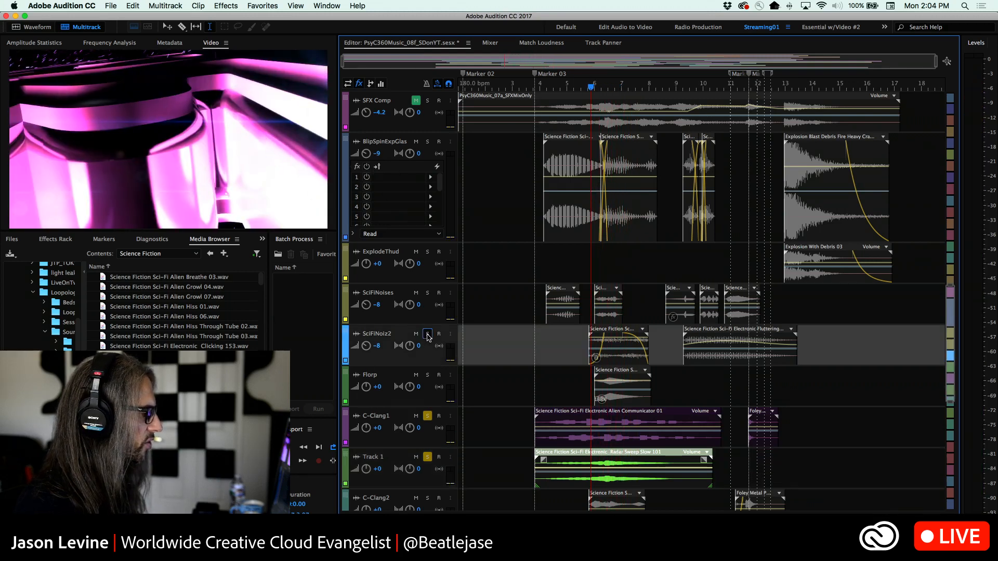
{"action": "left_click", "coordinate": [428, 456]}
{"action": "left_click", "coordinate": [427, 416]}
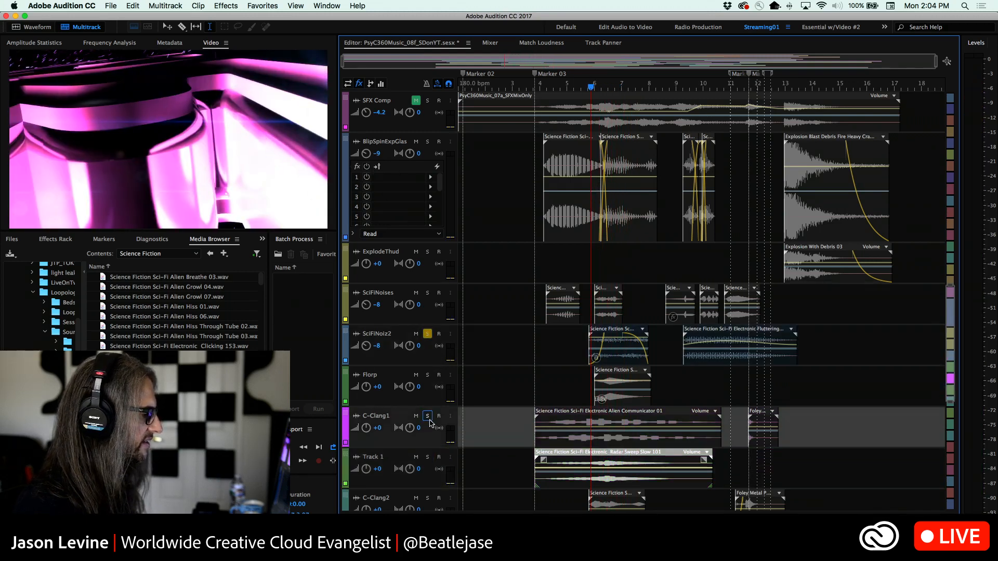
{"action": "key", "text": "space"}
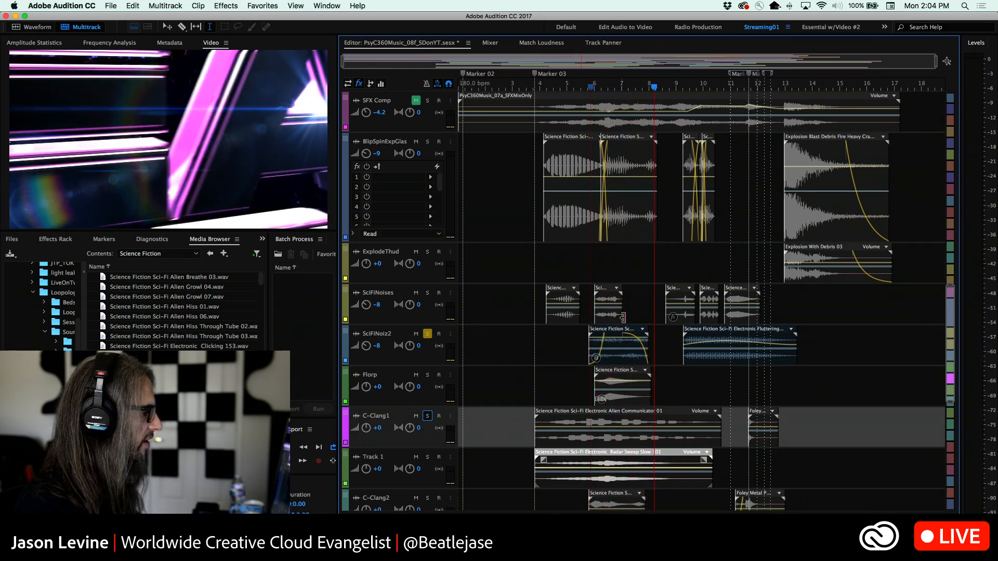
Preview several Sci-Fi Electronic sounds in the Science Fiction folder, including Blurp 237, Blip274, Beeps Two 94 and Beeps Quick 110
{"action": "scroll", "coordinate": [621, 311], "scroll_direction": "up", "scroll_amount": 10}
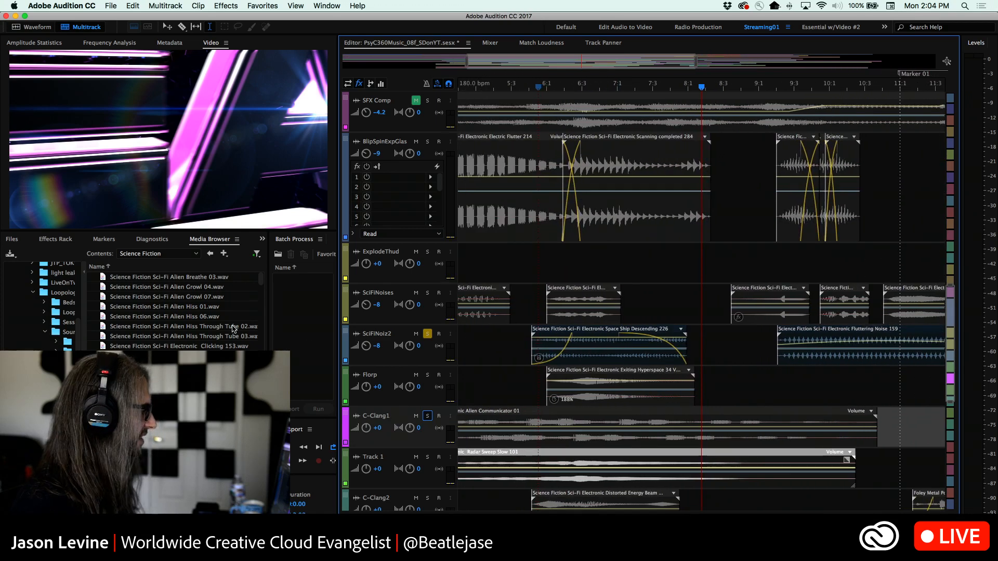
{"action": "left_click_drag", "start_coordinate": [261, 281], "coordinate": [263, 310]}
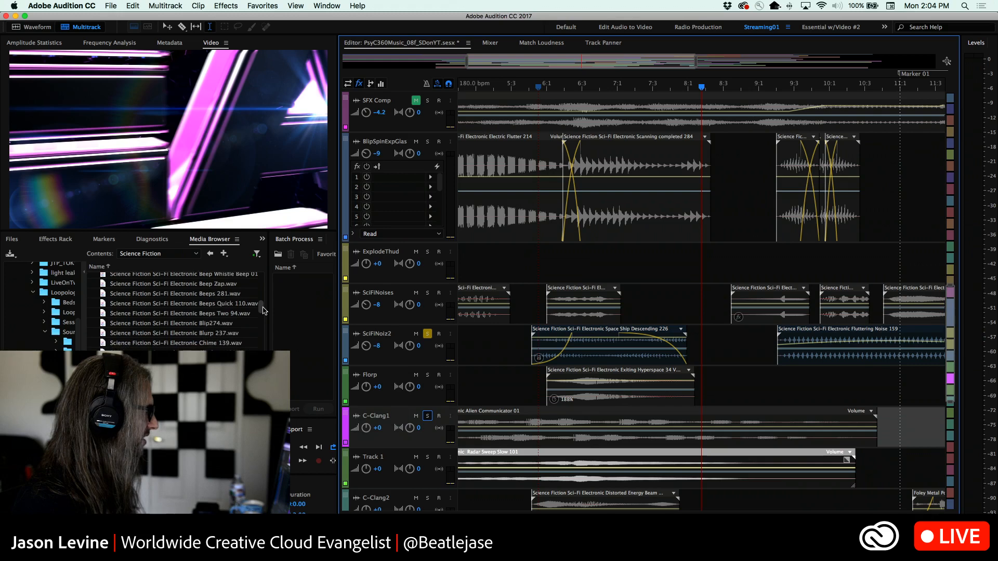
{"action": "left_click", "coordinate": [208, 334]}
{"action": "left_click", "coordinate": [201, 323]}
{"action": "left_click", "coordinate": [201, 314]}
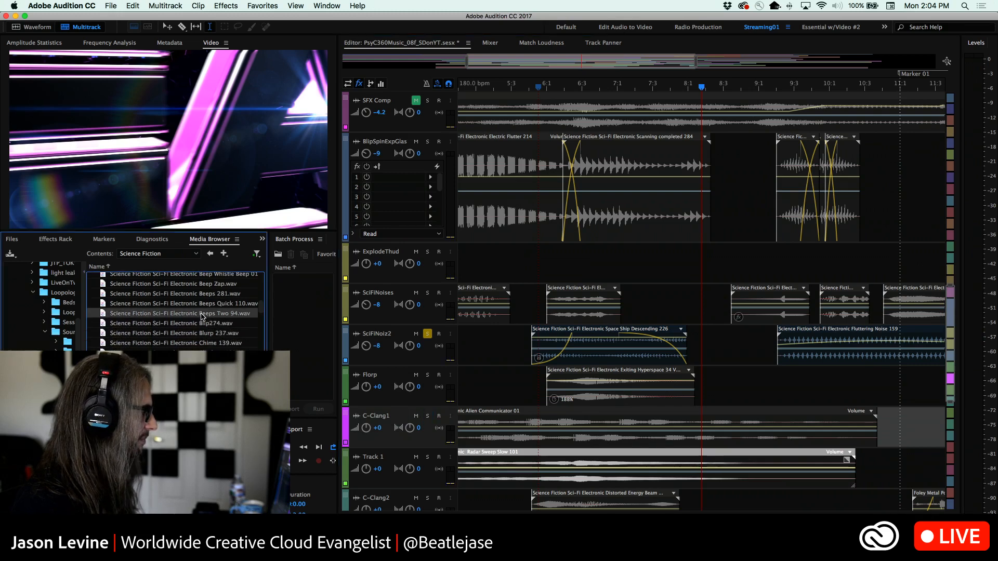
{"action": "left_click", "coordinate": [201, 306]}
{"action": "left_click", "coordinate": [201, 285]}
{"action": "left_click", "coordinate": [202, 276]}
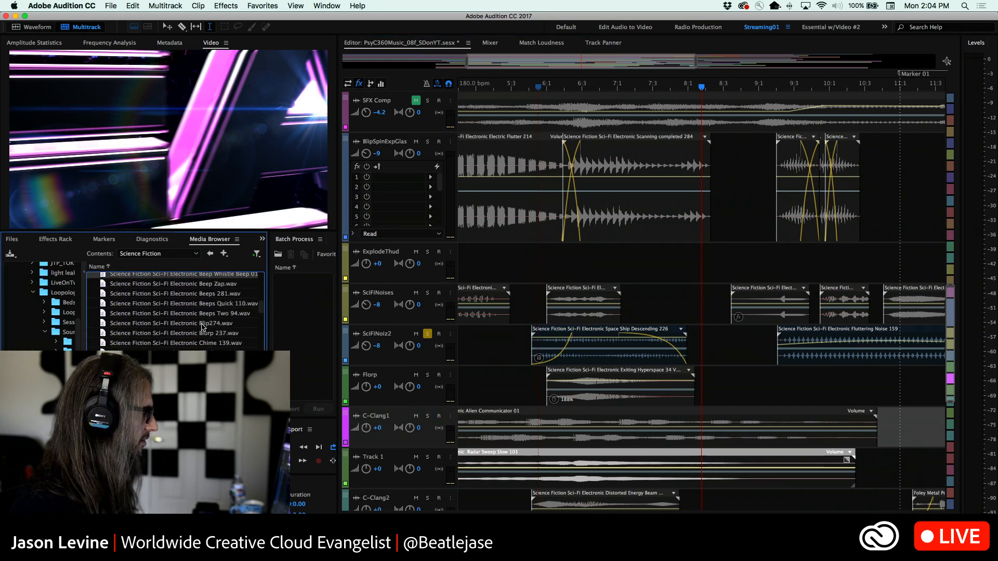
{"action": "left_click", "coordinate": [202, 351]}
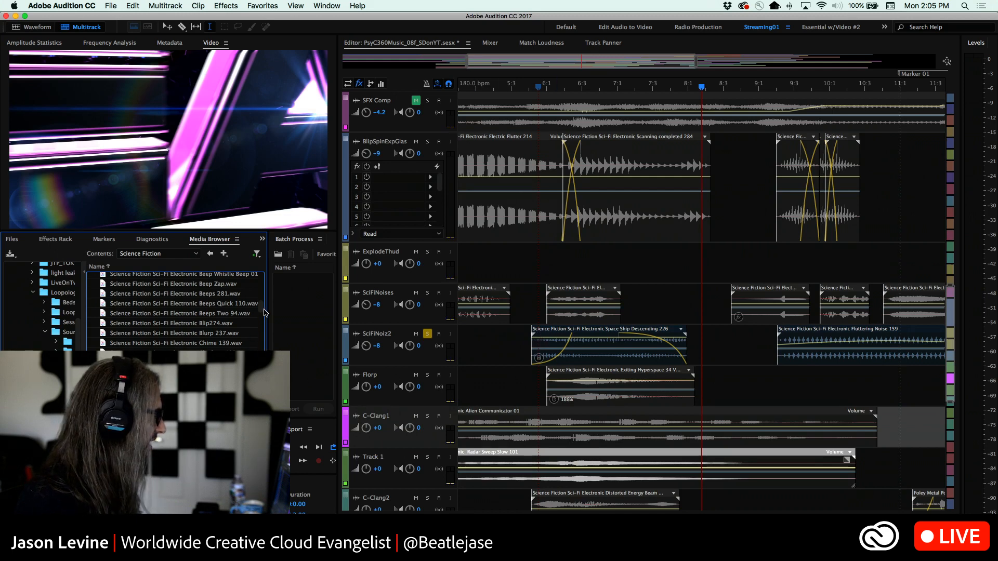
Place another Sci-Fi Electronic sound from the Science Fiction folder on the Florp track at about 8:3, aligned with the SciFiNoises clip start
{"action": "left_click_drag", "start_coordinate": [262, 312], "coordinate": [266, 380]}
{"action": "scroll", "coordinate": [175, 333], "scroll_direction": "up", "scroll_amount": 15}
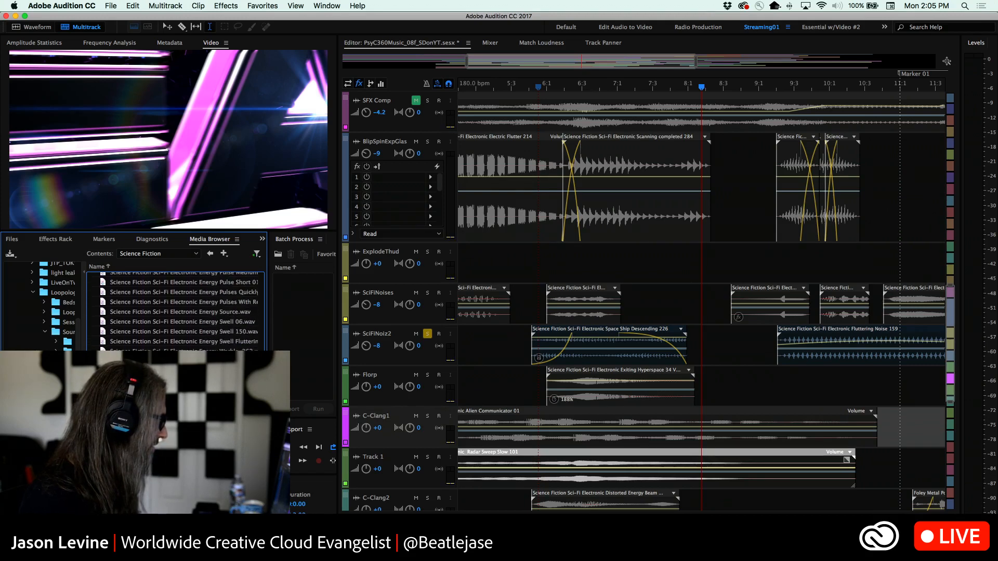
{"action": "scroll", "coordinate": [175, 333], "scroll_direction": "down", "scroll_amount": 1}
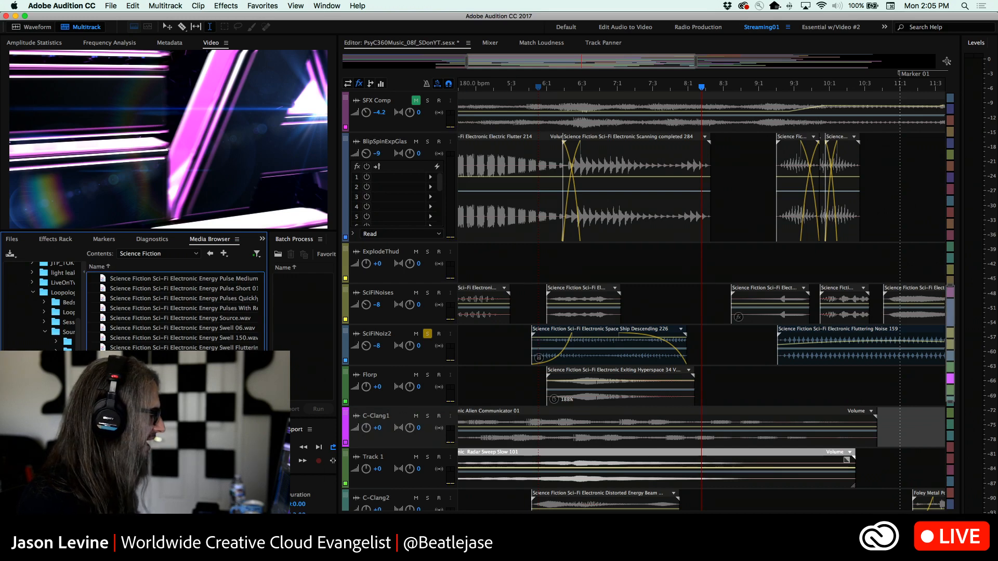
{"action": "left_click_drag", "start_coordinate": [182, 396], "coordinate": [741, 378]}
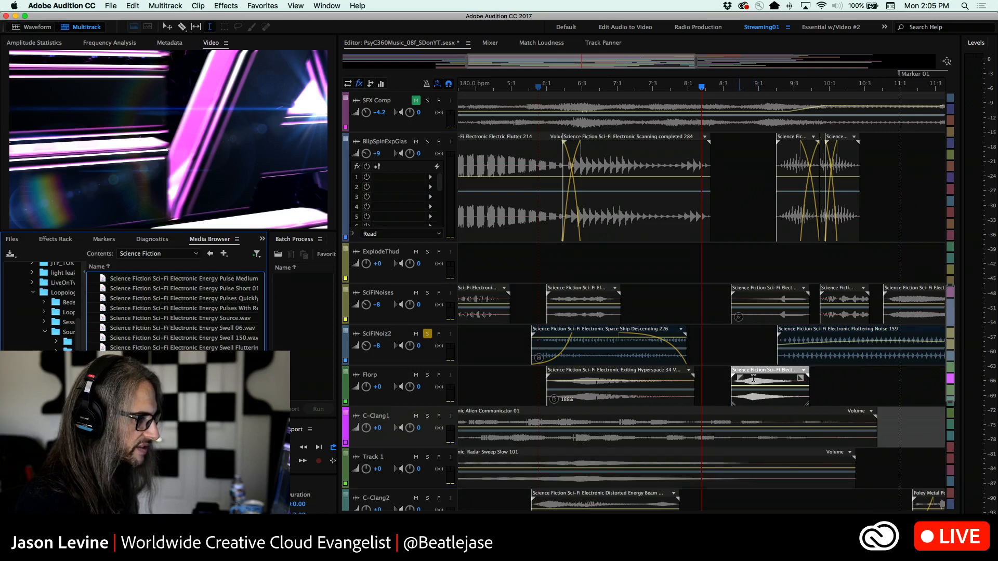
Solo the Florp track along with SciFiNoiz2 and play both from 6:1
{"action": "left_click", "coordinate": [546, 87]}
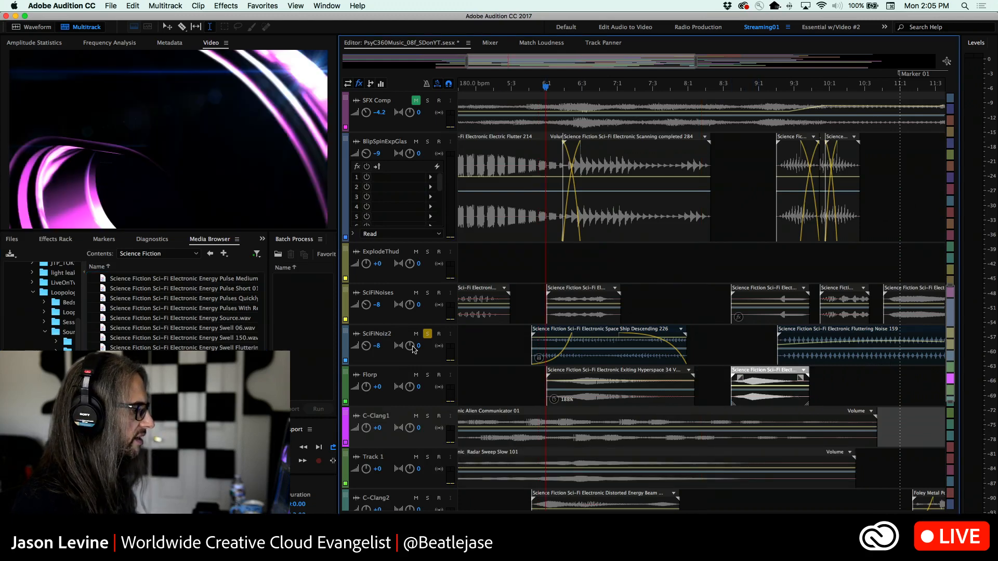
{"action": "left_click", "coordinate": [428, 375]}
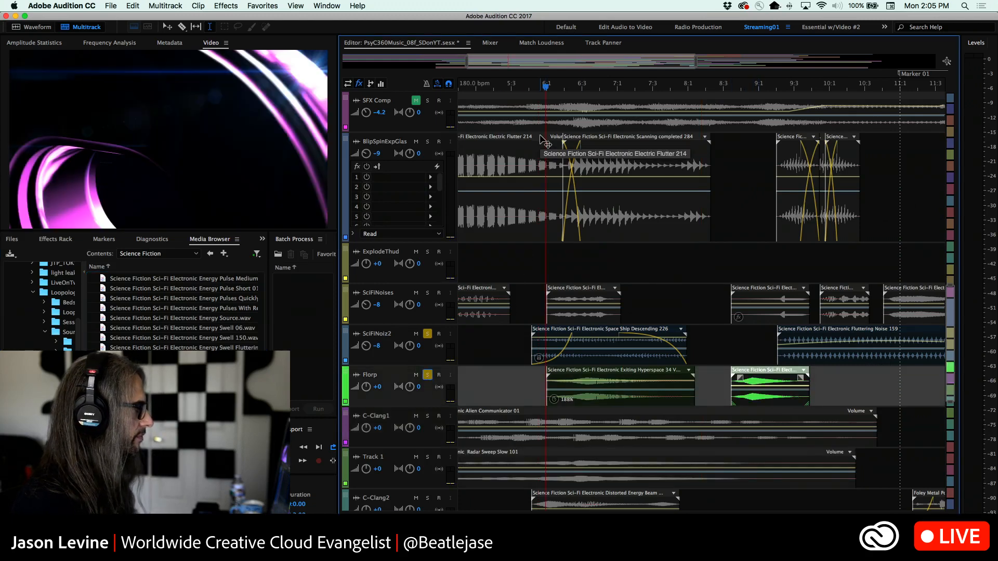
{"action": "key", "text": "space"}
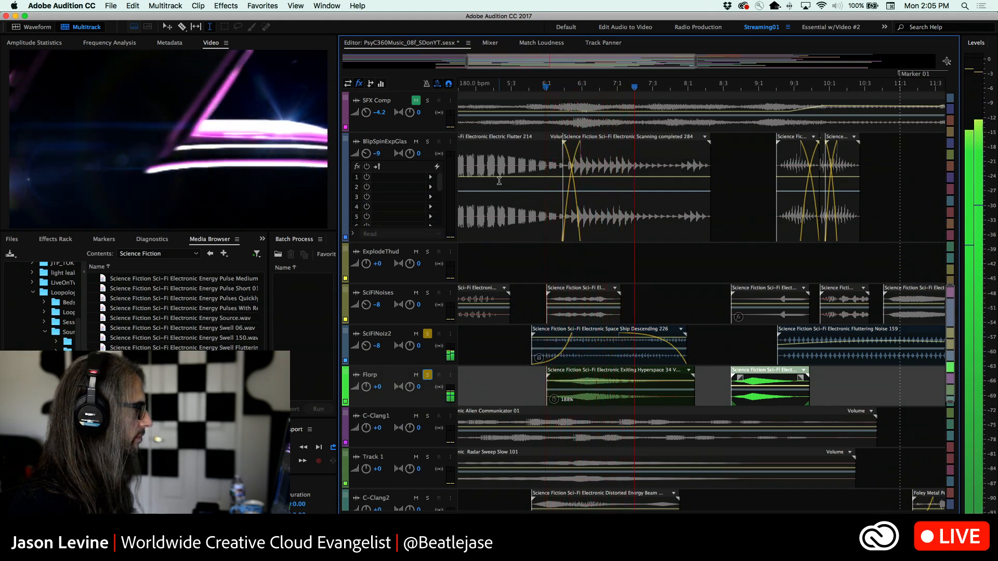
{"action": "key", "text": "space"}
{"action": "key", "text": "space"}
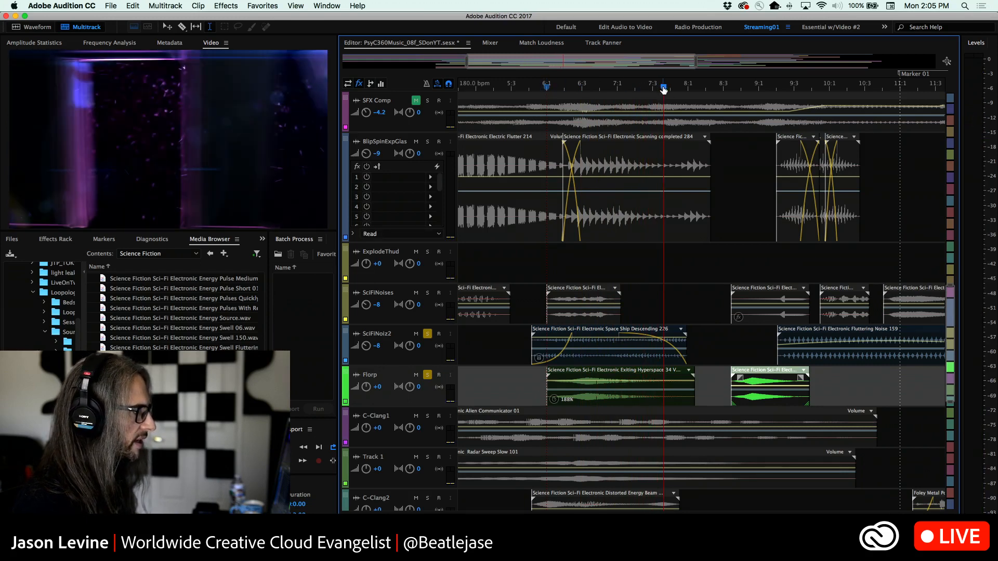
Move the 188% Exiting Hyperspace clip on Florp to about 10:1 and put the short unstretched clip at 6:1 instead
{"action": "left_click_drag", "start_coordinate": [663, 89], "coordinate": [546, 86]}
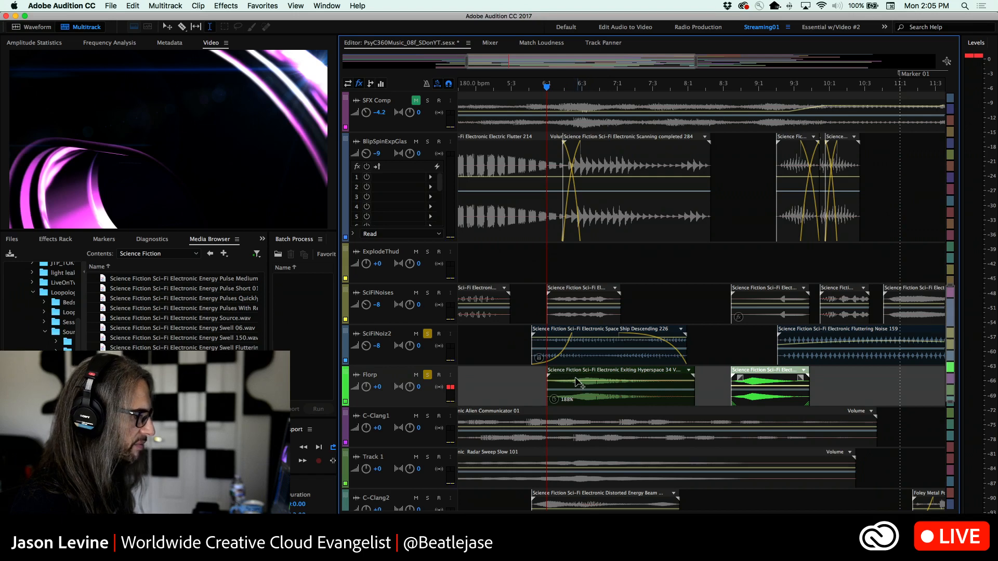
{"action": "left_click_drag", "start_coordinate": [566, 375], "coordinate": [846, 387]}
{"action": "left_click_drag", "start_coordinate": [758, 376], "coordinate": [571, 376]}
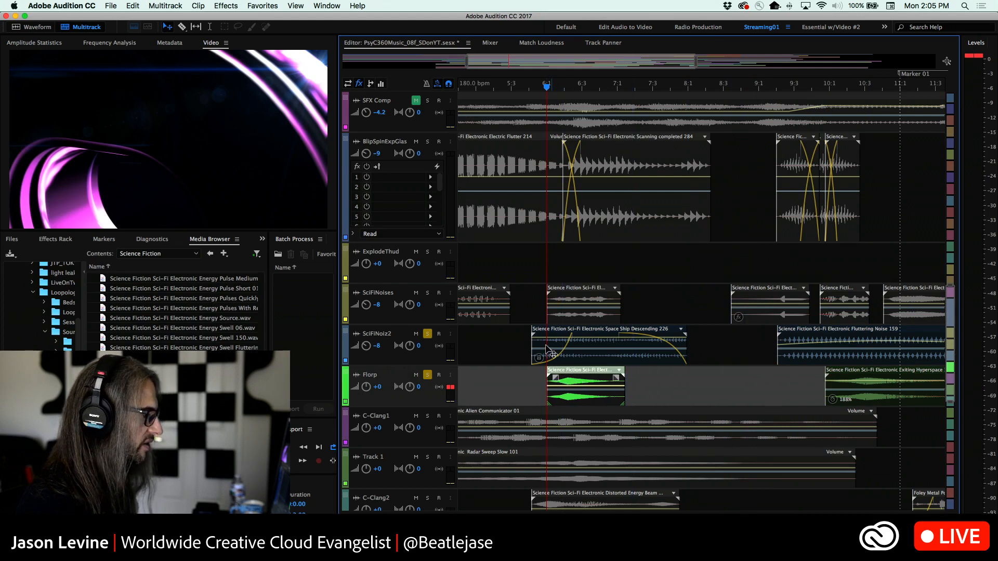
Play the soloed SciFiNoiz2 and Florp tracks twice from 6:1 to hear the unstretched clip
{"action": "key", "text": "space"}
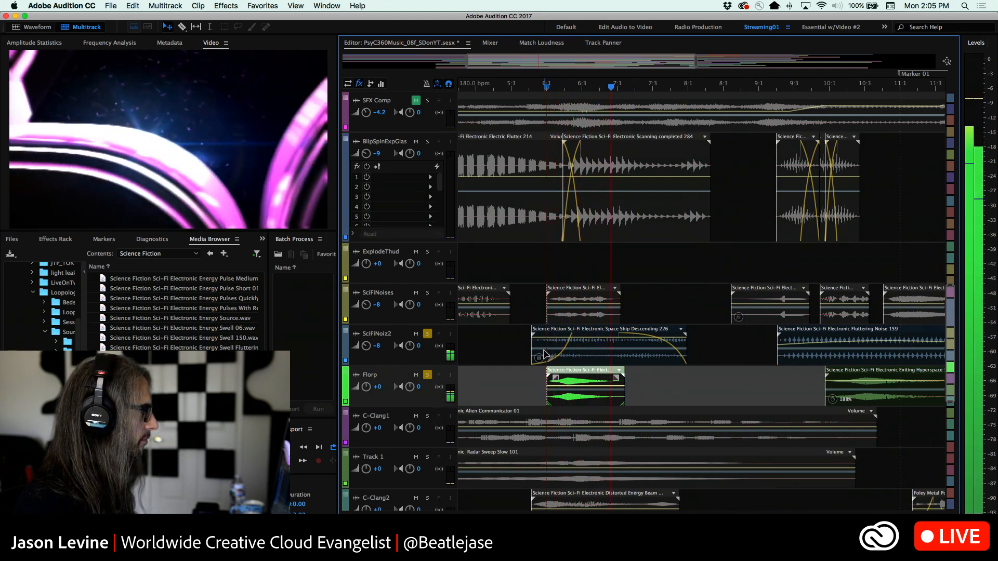
{"action": "key", "text": "space"}
{"action": "left_click", "coordinate": [548, 89]}
{"action": "key", "text": "space"}
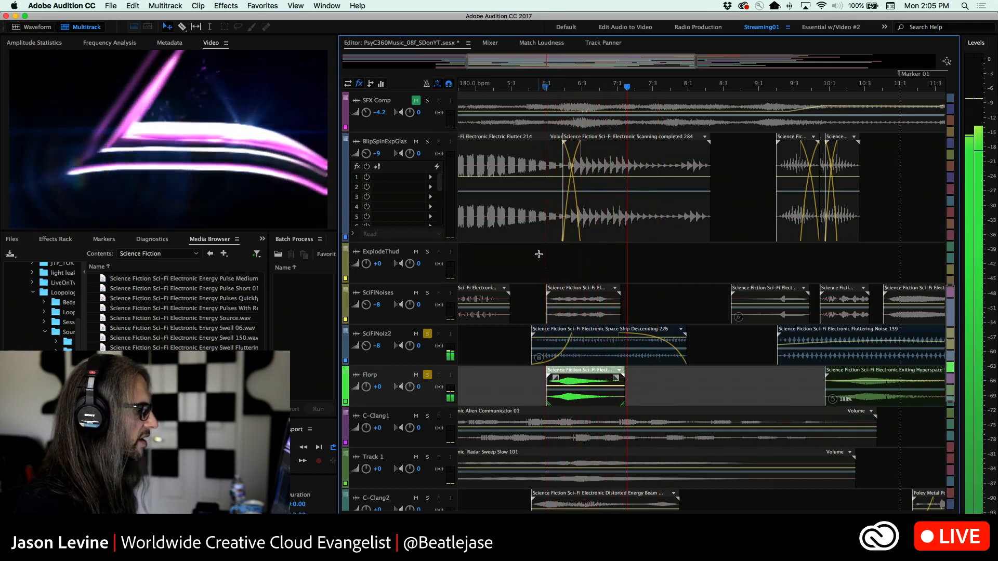
{"action": "key", "text": "space"}
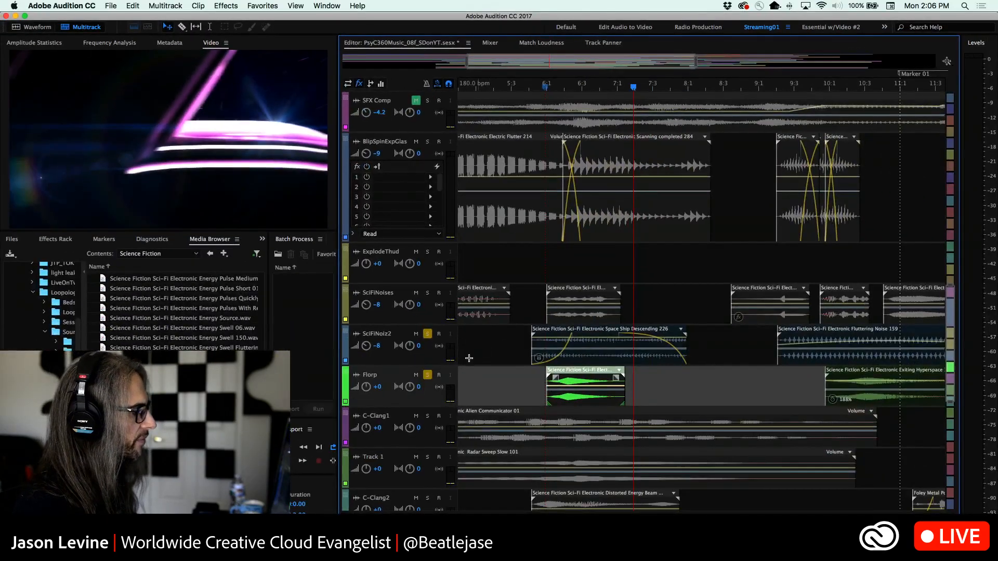
Stretch the short Florp clip to 192%, from just before 6:1 to the end of the Space Ship Descending clip, and play it
{"action": "scroll", "coordinate": [424, 391], "scroll_direction": "up", "scroll_amount": 4}
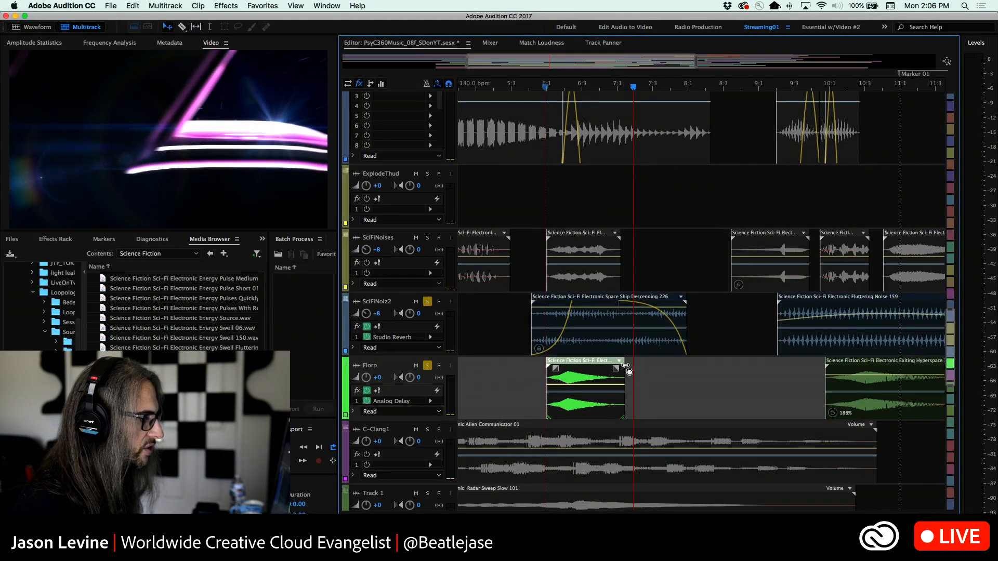
{"action": "left_click_drag", "start_coordinate": [626, 367], "coordinate": [686, 372]}
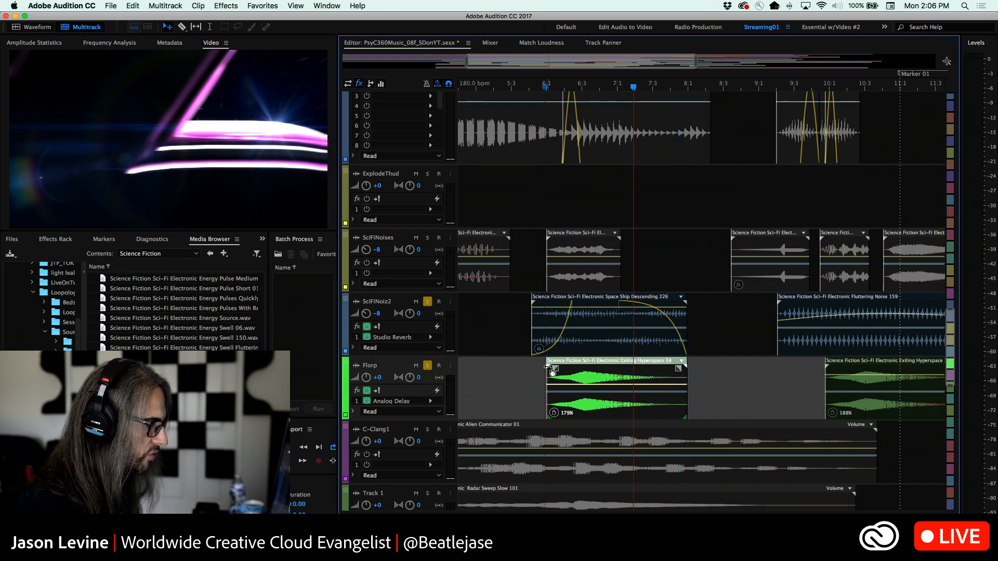
{"action": "left_click_drag", "start_coordinate": [548, 367], "coordinate": [537, 366]}
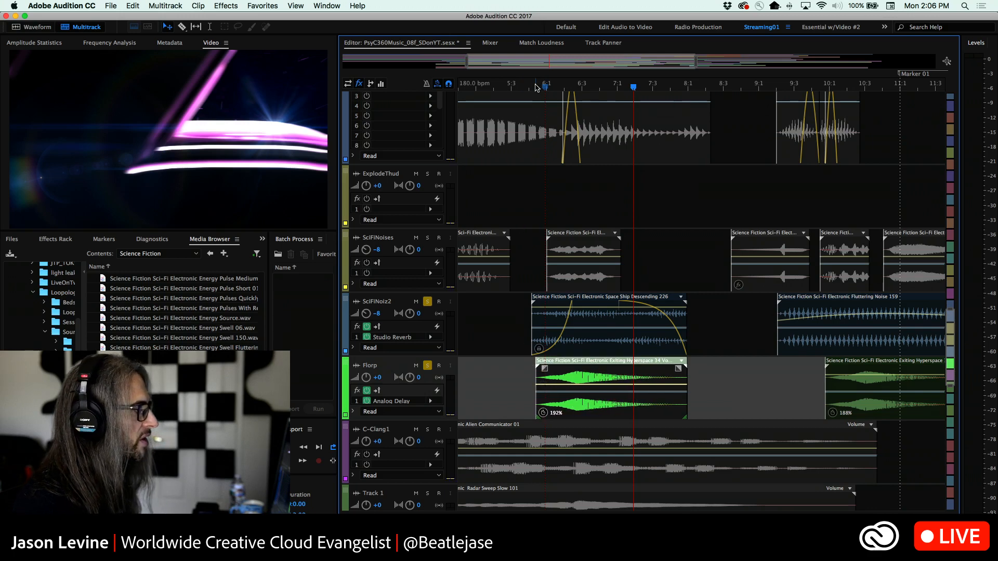
{"action": "left_click", "coordinate": [536, 87]}
{"action": "key", "text": "space"}
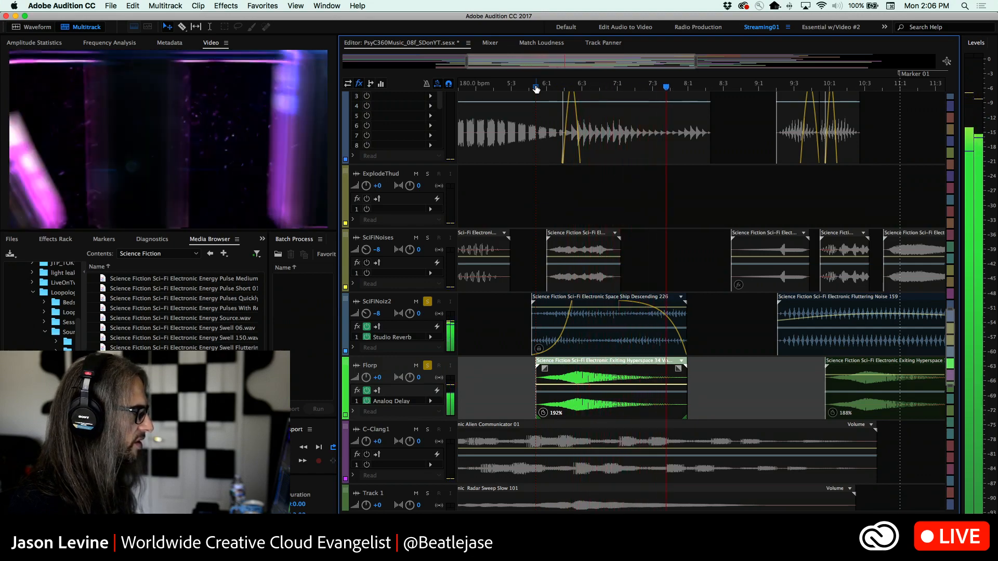
{"action": "key", "text": "space"}
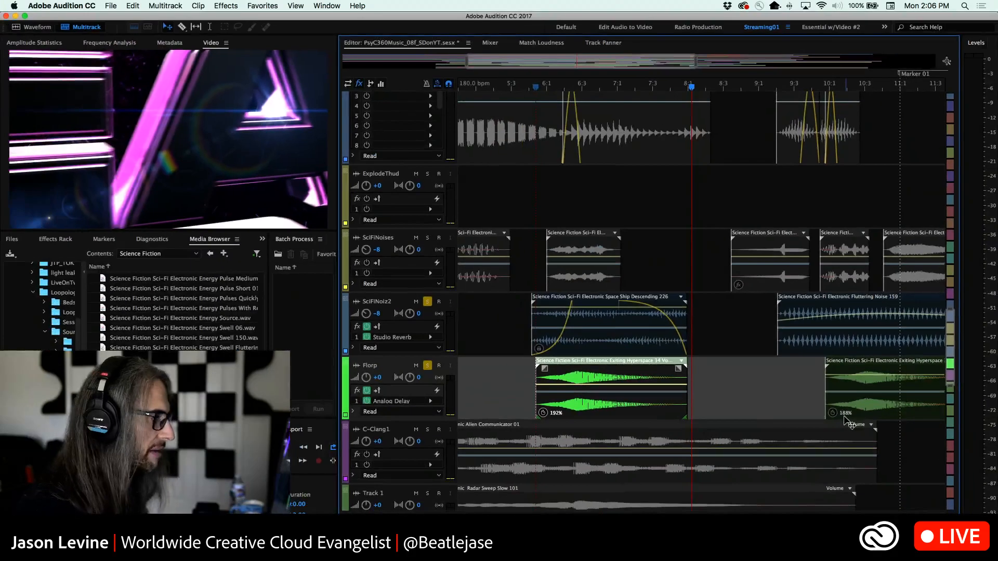
Switch the solo from SciFiNoiz2 and Florp to SciFiNoises and play that track from about 6:1
{"action": "left_click", "coordinate": [546, 88]}
{"action": "left_click", "coordinate": [427, 237]}
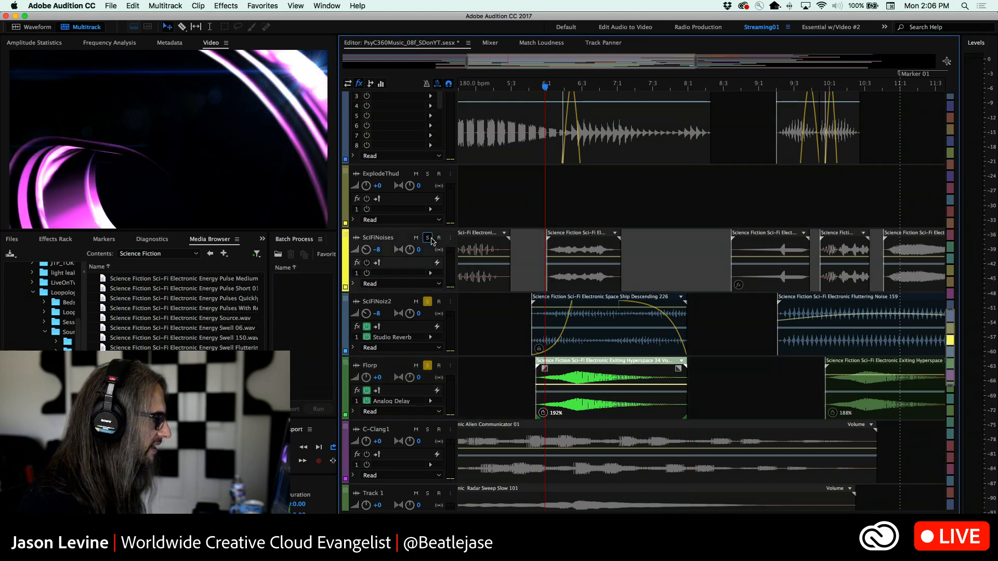
{"action": "left_click", "coordinate": [428, 301]}
{"action": "left_click", "coordinate": [427, 366]}
{"action": "key", "text": "space"}
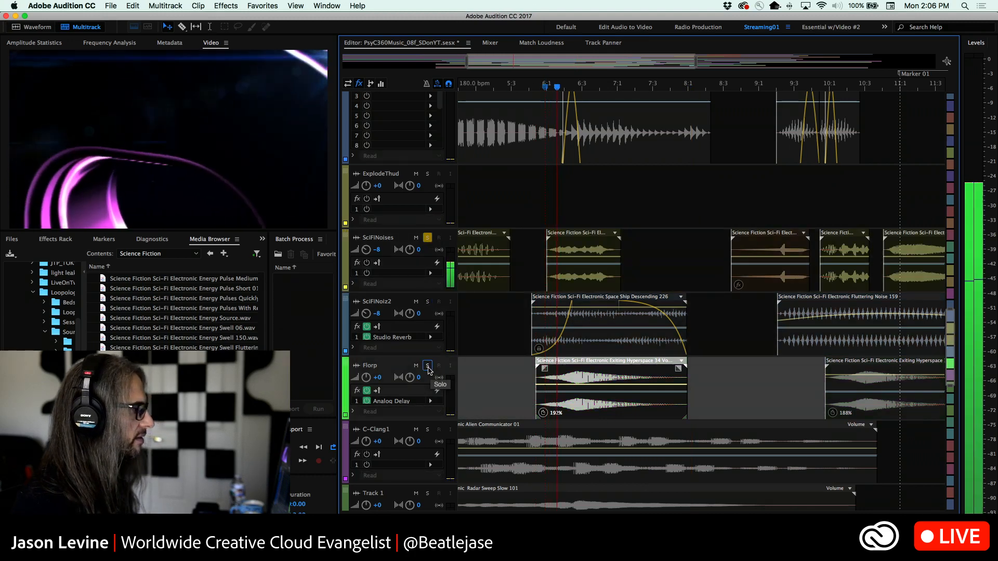
Replay the soloed SciFiNoises clip several times from around 6:1
{"action": "left_click", "coordinate": [542, 88]}
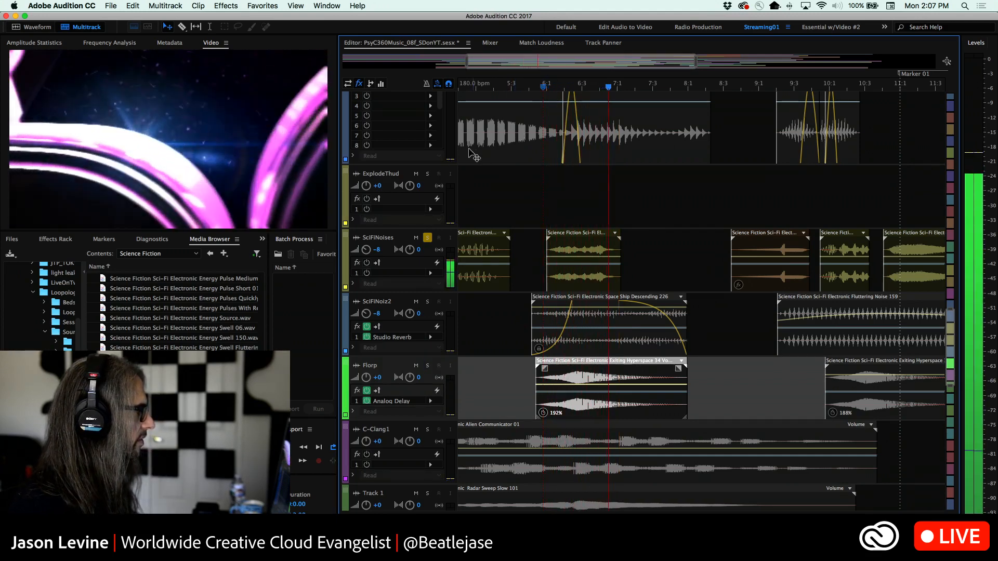
{"action": "left_click", "coordinate": [551, 88]}
{"action": "key", "text": "space"}
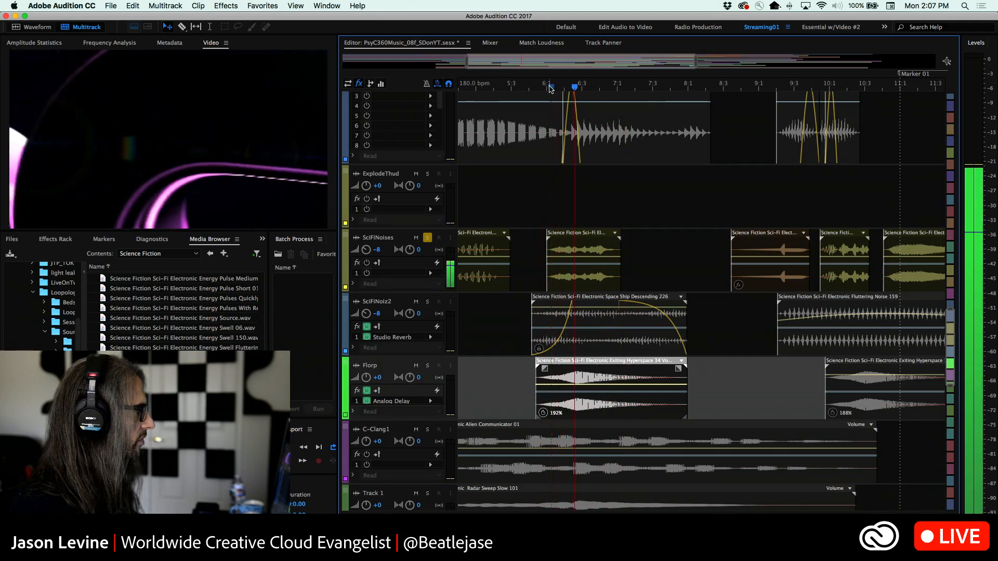
{"action": "key", "text": "space"}
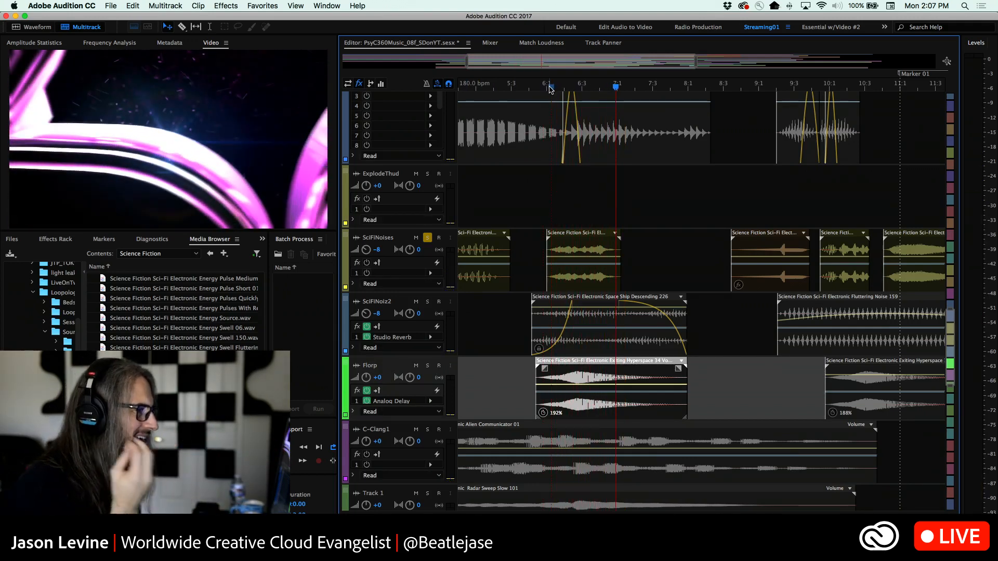
{"action": "left_click", "coordinate": [547, 89]}
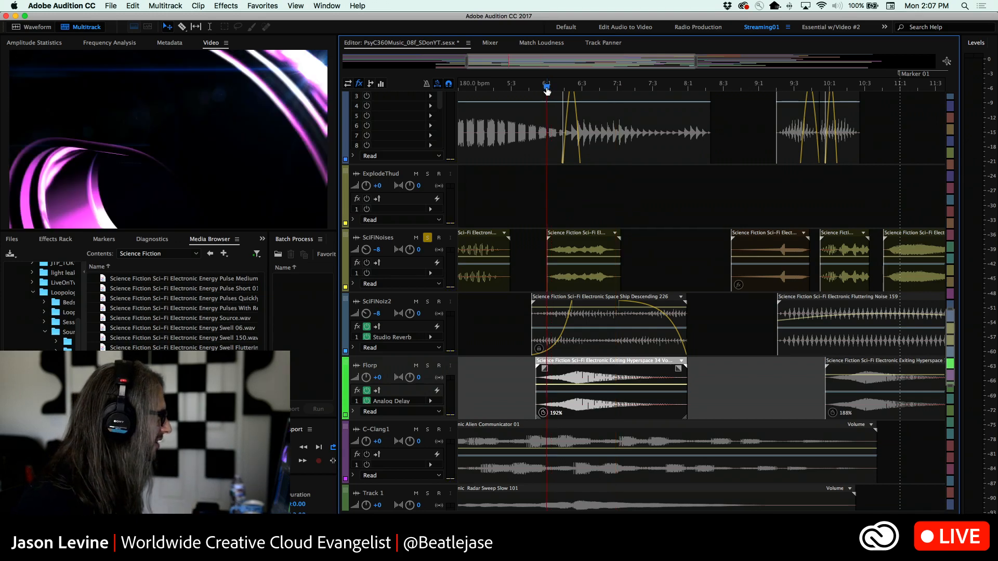
{"action": "key", "text": "space"}
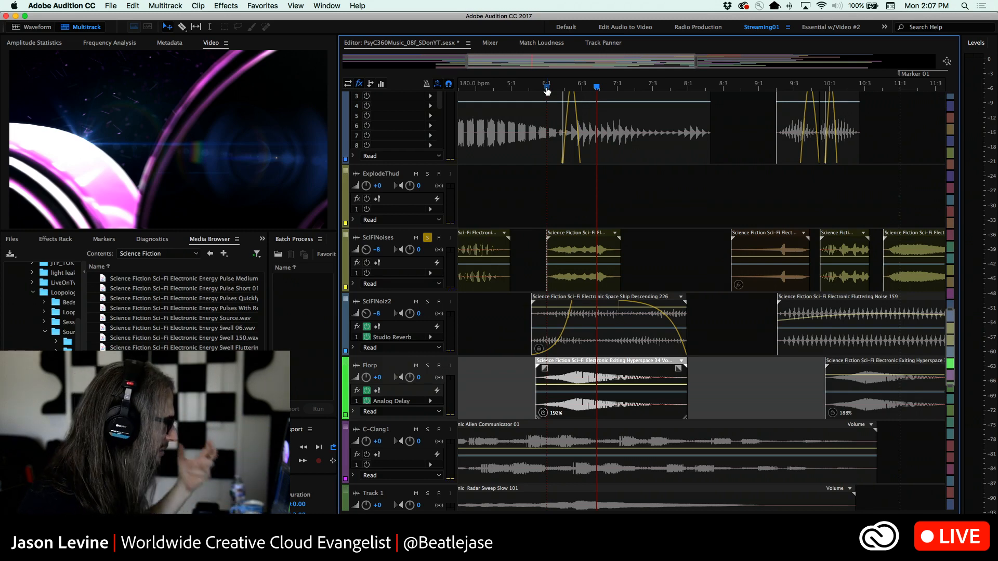
Solo SciFiNoiz2 and Florp together with SciFiNoises, play the three tracks from 6:1, and repeat from just before 7:3
{"action": "left_click", "coordinate": [547, 90]}
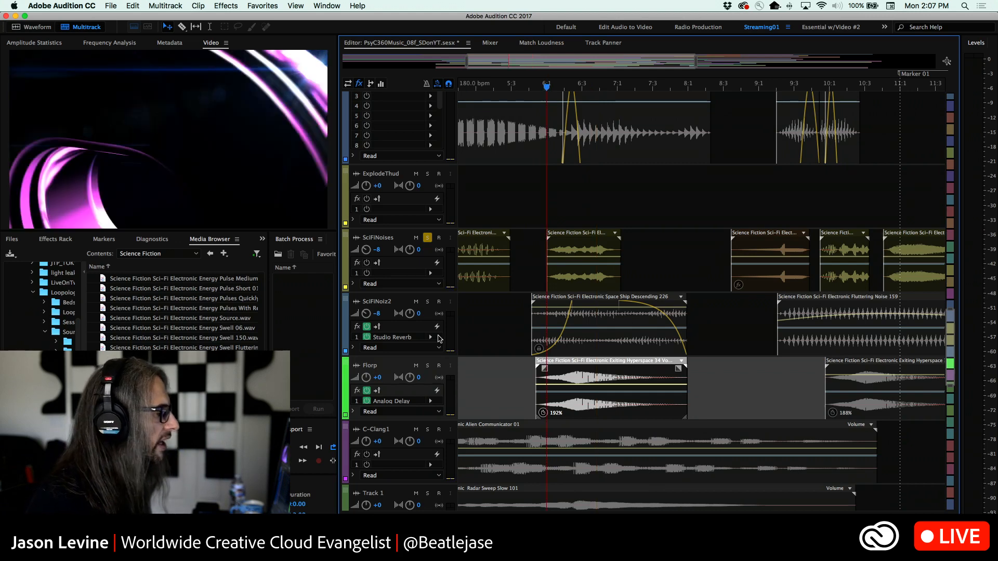
{"action": "left_click", "coordinate": [427, 302]}
{"action": "left_click", "coordinate": [428, 366]}
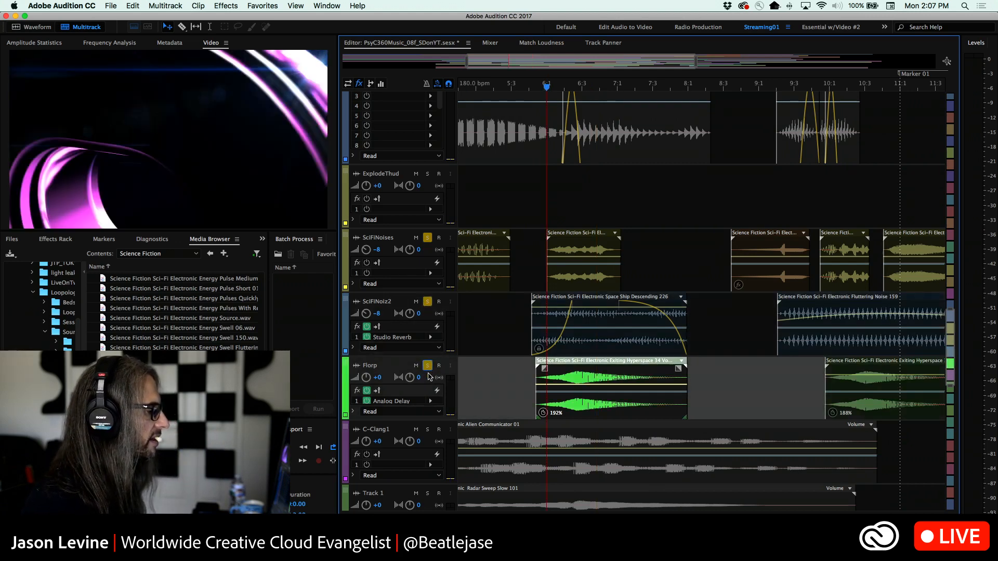
{"action": "key", "text": "space"}
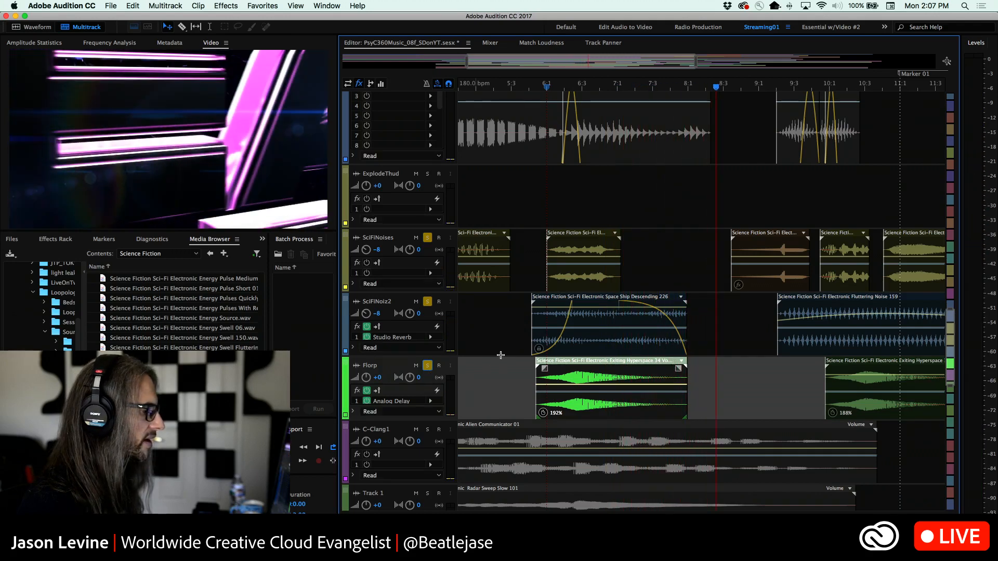
{"action": "left_click", "coordinate": [646, 84]}
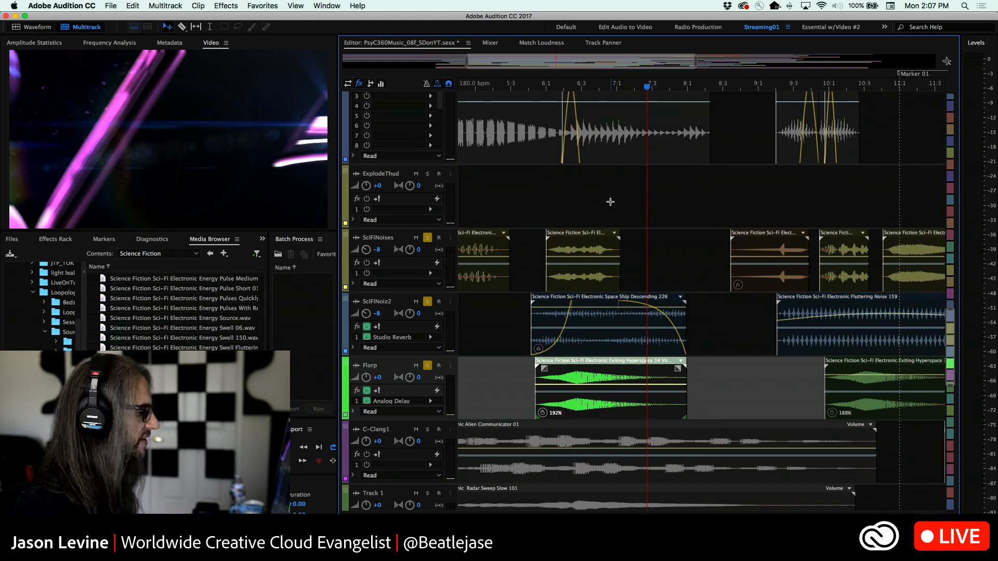
Add the BlipSpinExpGlas track to the solo and play the four soloed tracks twice from just after 6:3
{"action": "scroll", "coordinate": [697, 217], "scroll_direction": "up", "scroll_amount": 1}
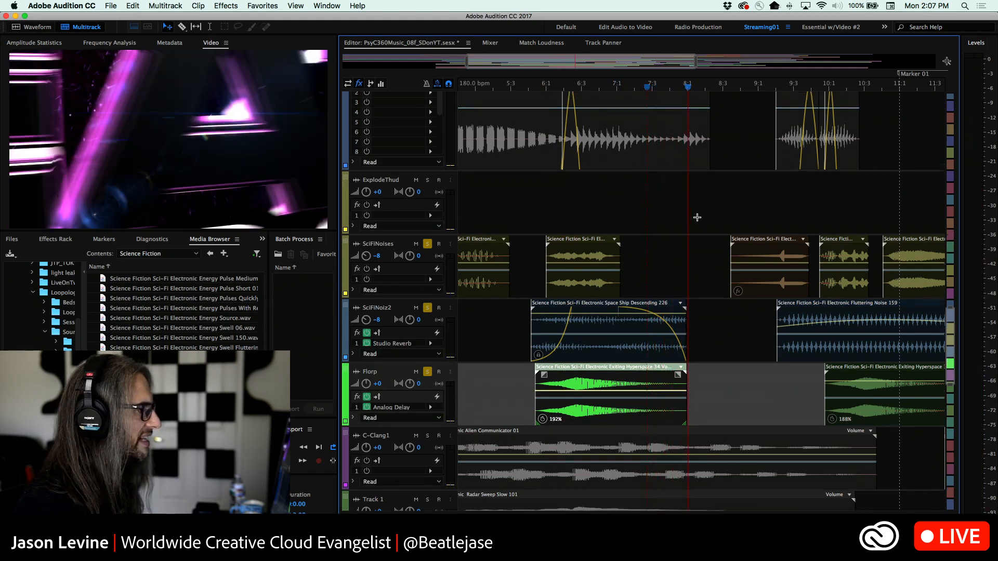
{"action": "scroll", "coordinate": [697, 218], "scroll_direction": "up", "scroll_amount": 5}
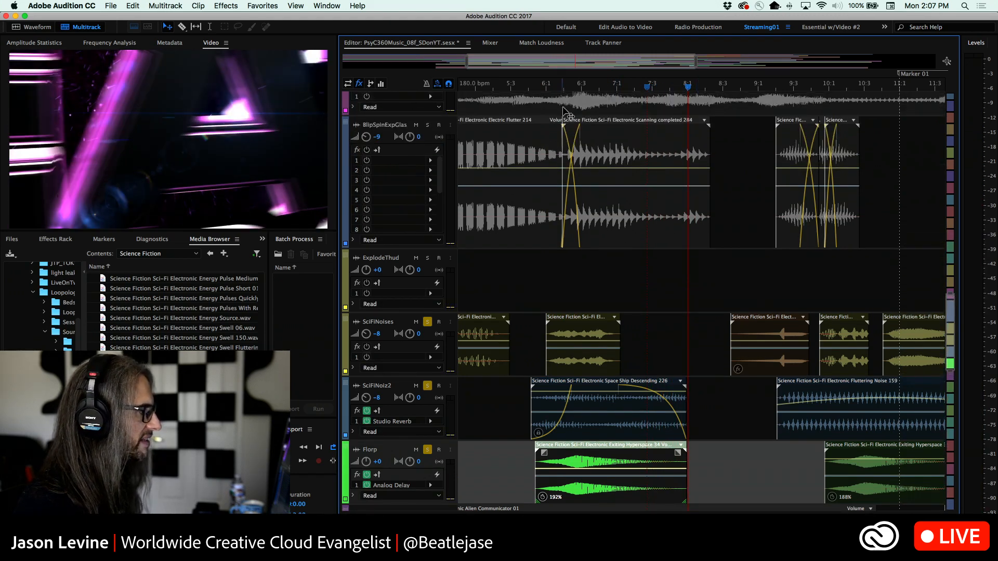
{"action": "left_click", "coordinate": [427, 126]}
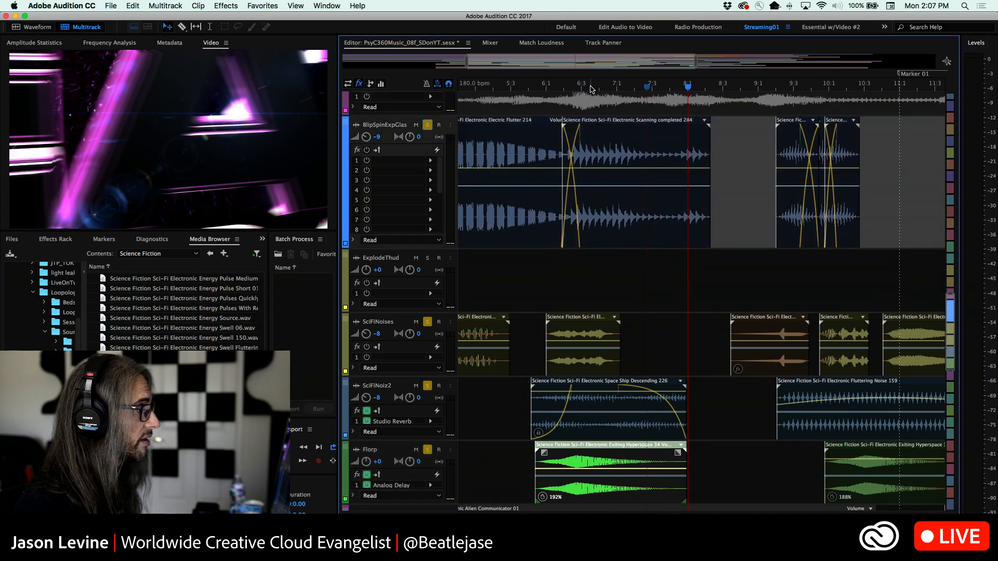
{"action": "left_click", "coordinate": [591, 89]}
{"action": "key", "text": "space"}
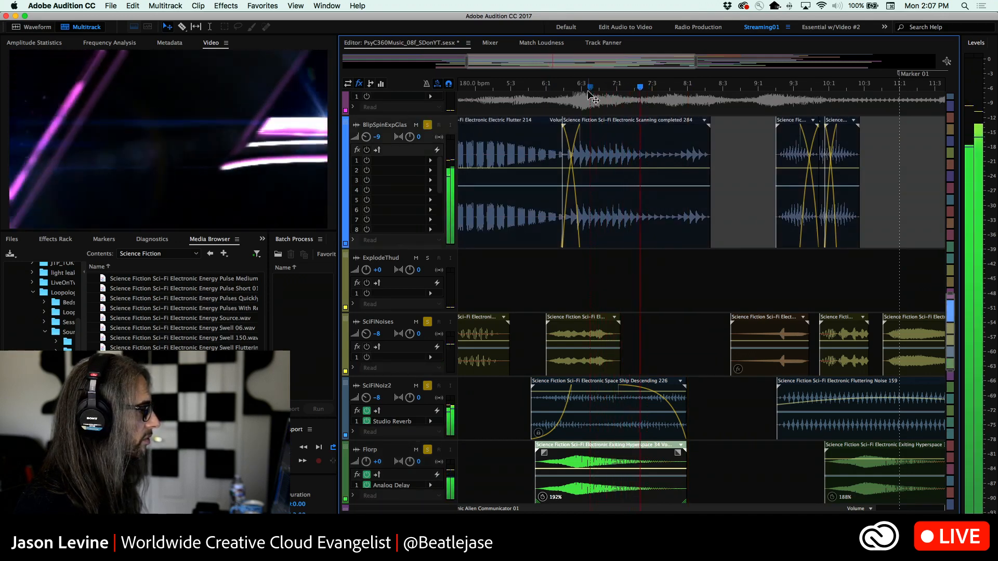
{"action": "key", "text": "space"}
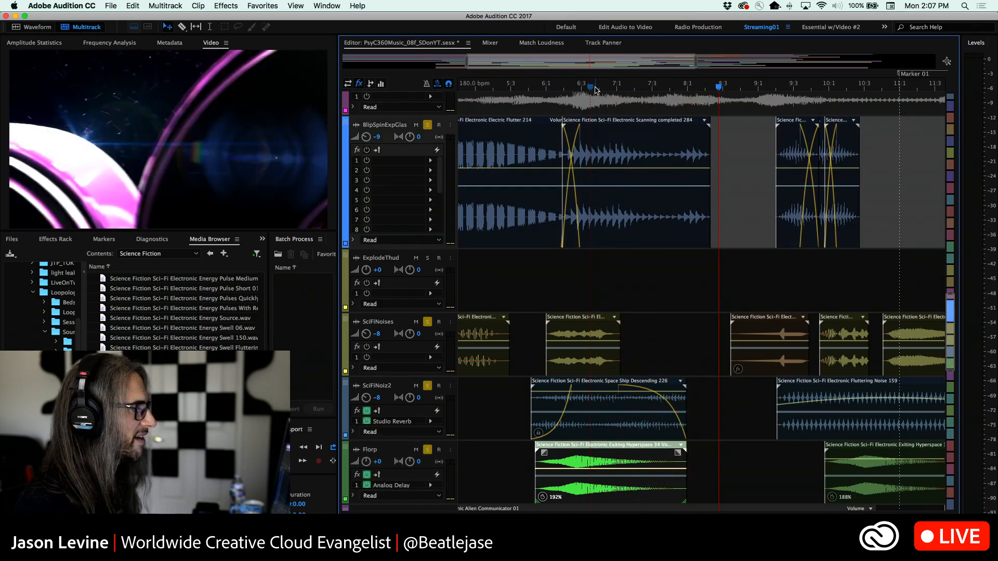
{"action": "left_click", "coordinate": [594, 87]}
{"action": "key", "text": "space"}
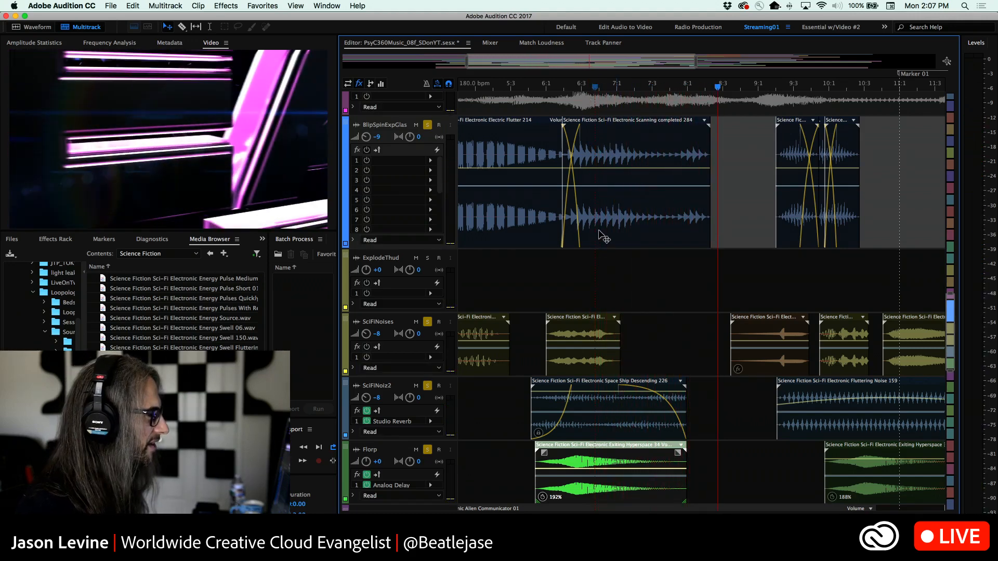
Look through the effects tracks around BlipSpinExpGlas, SciFiNoises, Florp and the C-Clang group, then view the entire arrangement
{"action": "scroll", "coordinate": [645, 294], "scroll_direction": "down", "scroll_amount": 3}
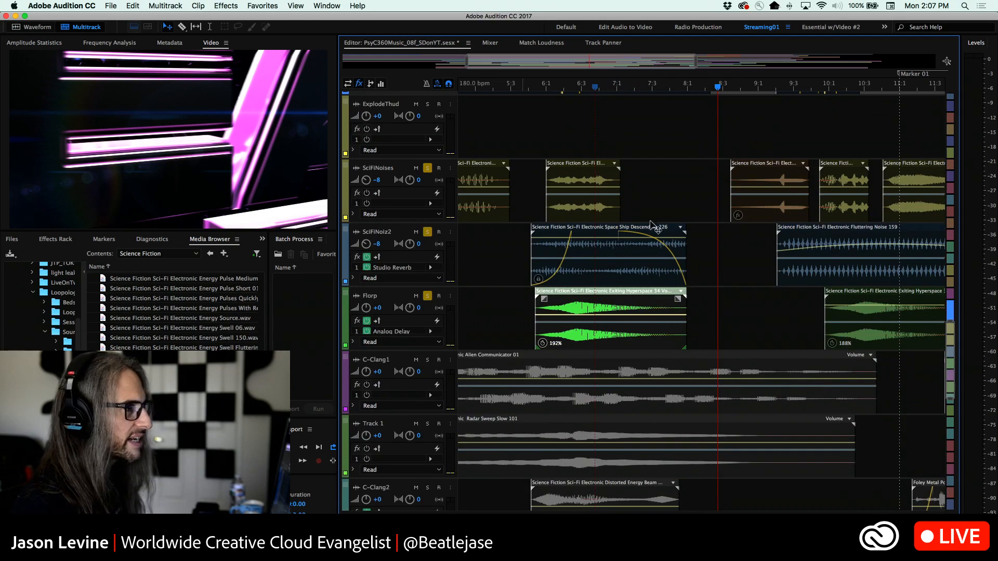
{"action": "scroll", "coordinate": [436, 321], "scroll_direction": "down", "scroll_amount": 1}
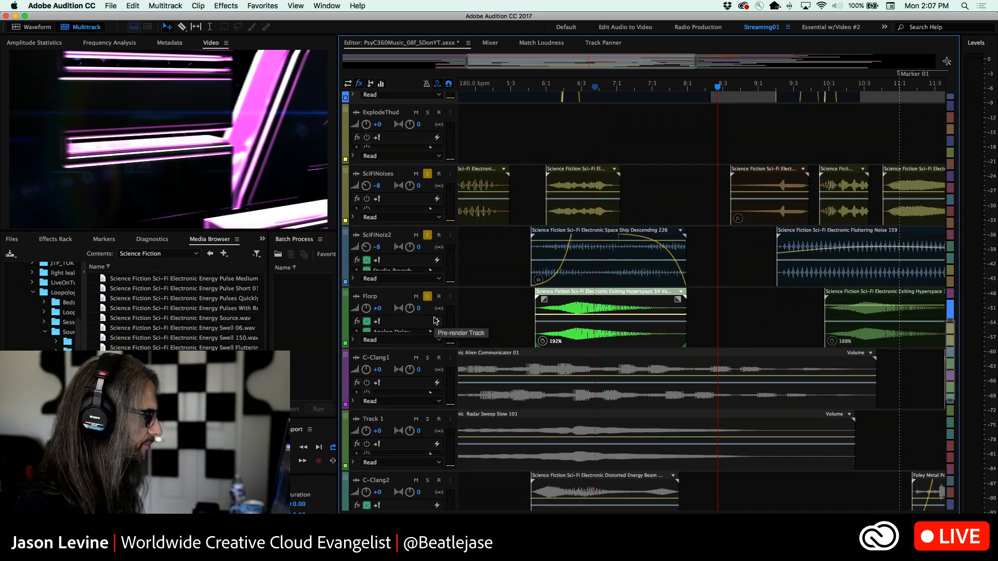
{"action": "scroll", "coordinate": [436, 321], "scroll_direction": "up", "scroll_amount": 4}
{"action": "scroll", "coordinate": [523, 316], "scroll_direction": "down", "scroll_amount": 5}
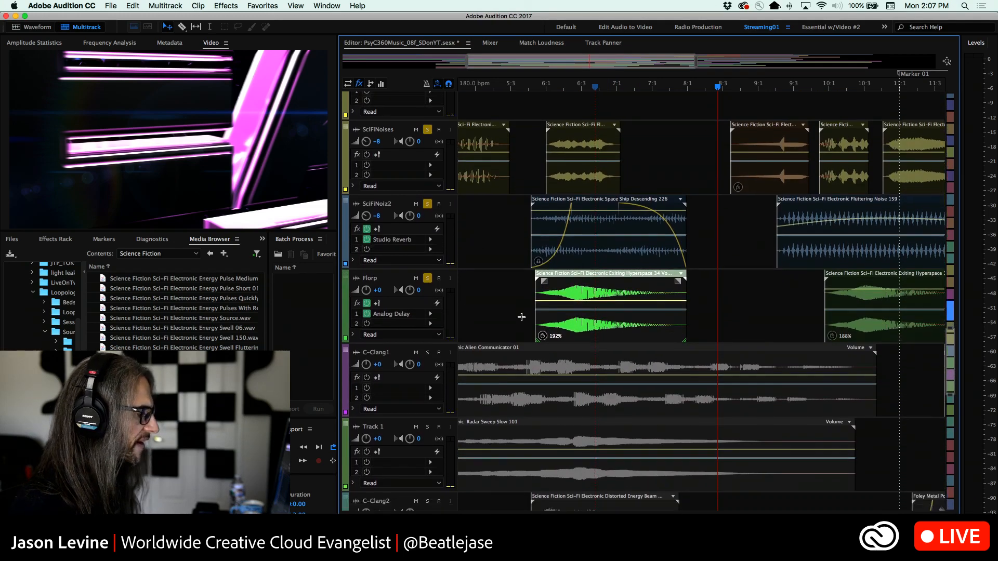
{"action": "scroll", "coordinate": [521, 317], "scroll_direction": "down", "scroll_amount": 1}
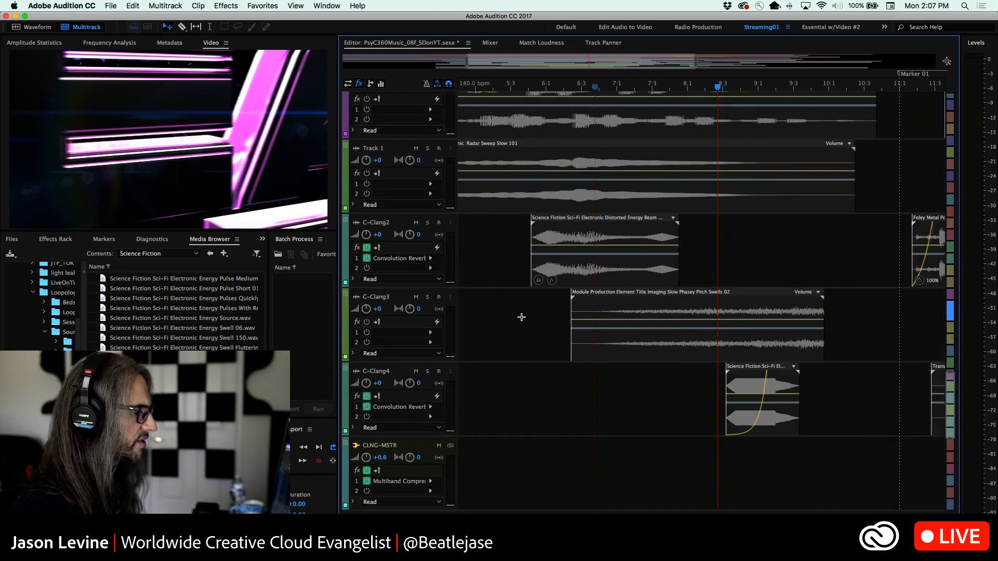
{"action": "scroll", "coordinate": [521, 317], "scroll_direction": "down", "scroll_amount": 15}
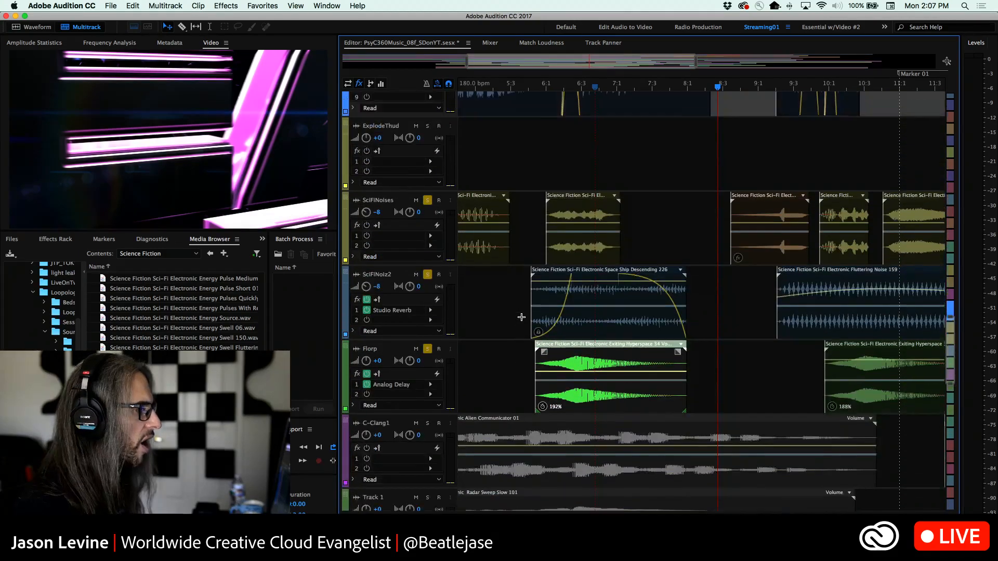
{"action": "scroll", "coordinate": [521, 317], "scroll_direction": "up", "scroll_amount": 5}
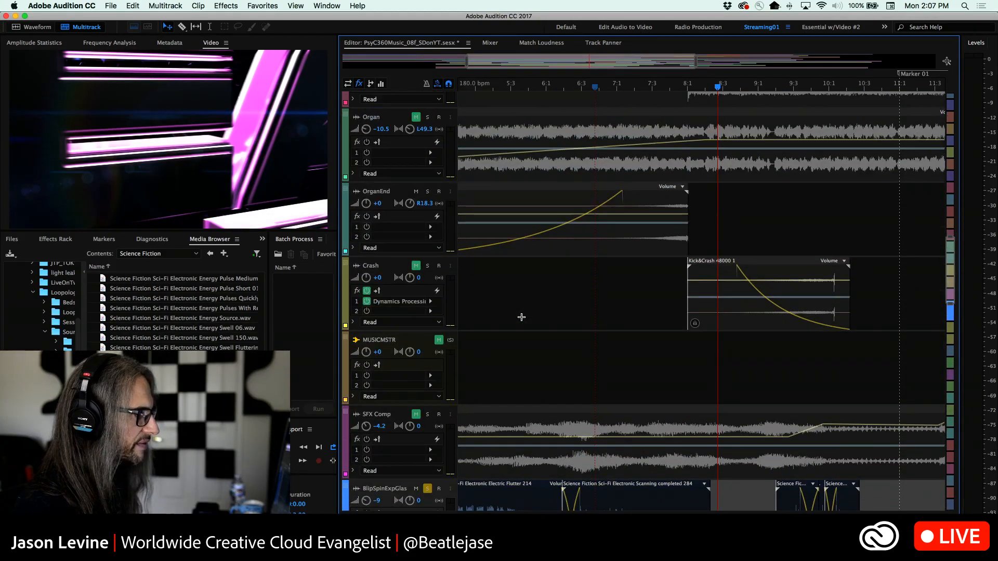
{"action": "scroll", "coordinate": [521, 317], "scroll_direction": "down", "scroll_amount": 7}
{"action": "scroll", "coordinate": [522, 317], "scroll_direction": "down", "scroll_amount": 1}
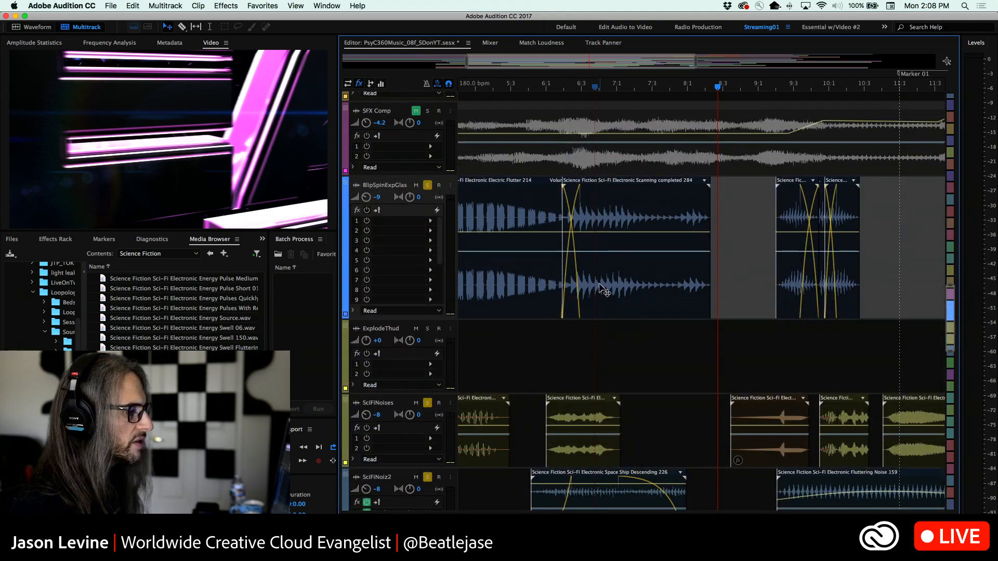
{"action": "key", "text": "minus"}
{"action": "key", "text": "minus"}
{"action": "key", "text": "minus"}
{"action": "key", "text": "minus"}
{"action": "key", "text": "minus"}
{"action": "key", "text": "minus"}
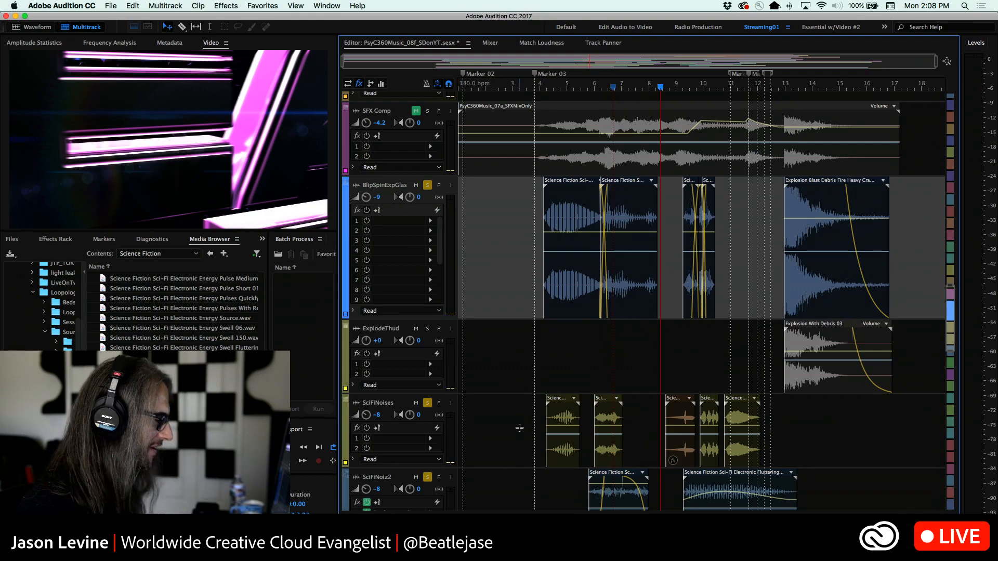
Clear the existing solos and solo the DigiFeedbackMt, JetEngine, SlowPhasey and AluminumIndus tracks
{"action": "scroll", "coordinate": [520, 427], "scroll_direction": "down", "scroll_amount": 15}
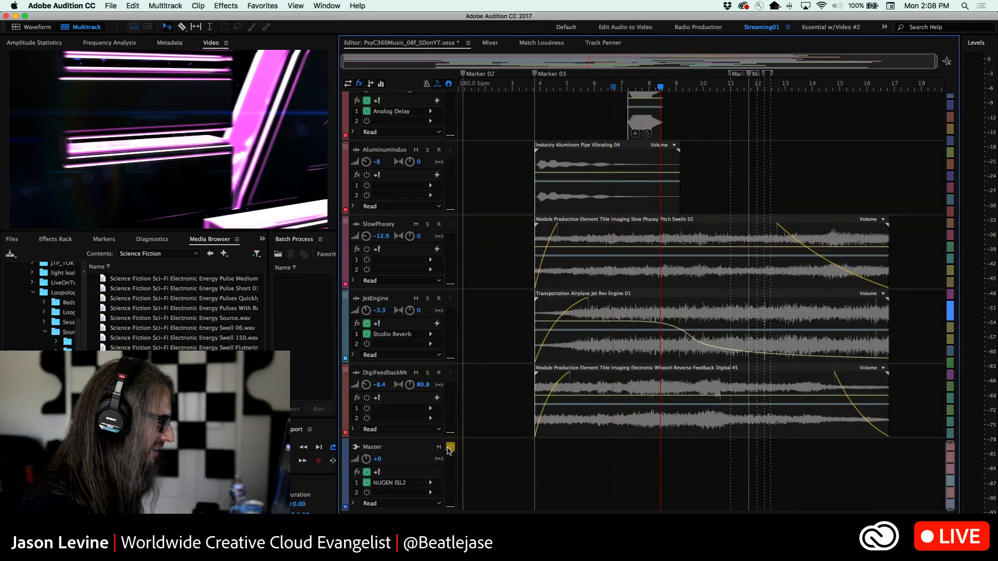
{"action": "scroll", "coordinate": [548, 390], "scroll_direction": "up", "scroll_amount": 6}
{"action": "scroll", "coordinate": [548, 391], "scroll_direction": "down", "scroll_amount": 6}
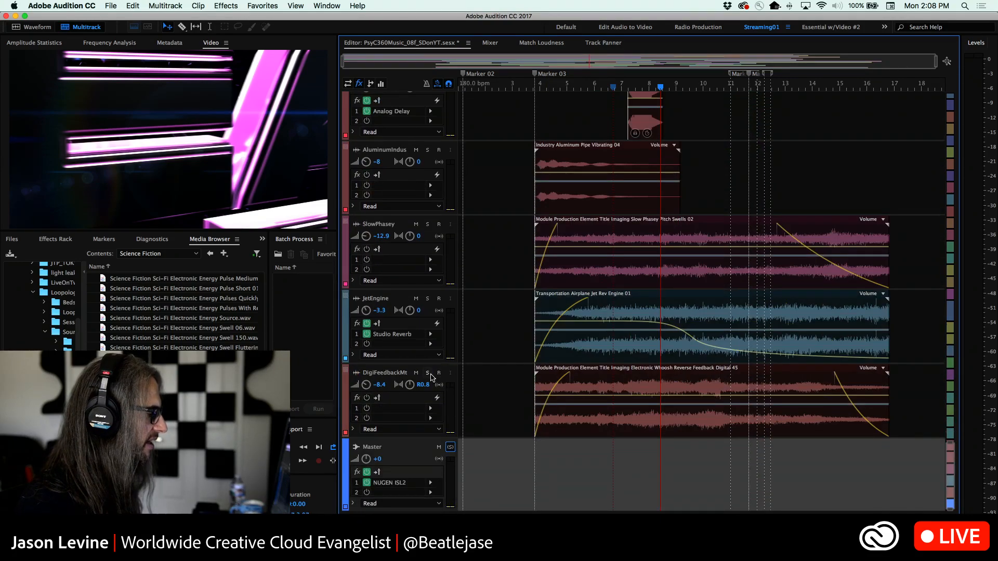
{"action": "left_click", "coordinate": [428, 374]}
{"action": "left_click", "coordinate": [428, 299]}
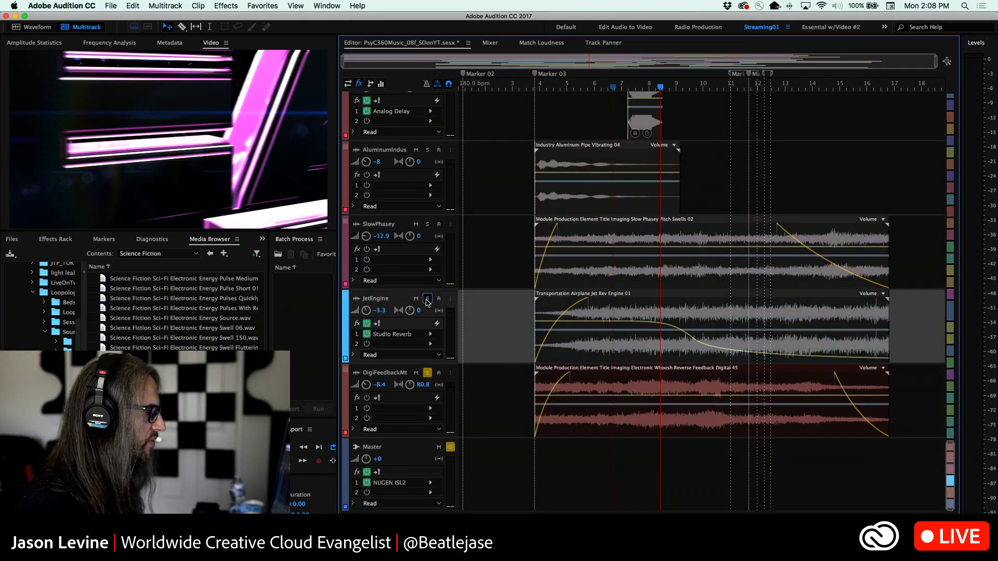
{"action": "left_click", "coordinate": [427, 224]}
{"action": "left_click", "coordinate": [427, 150]}
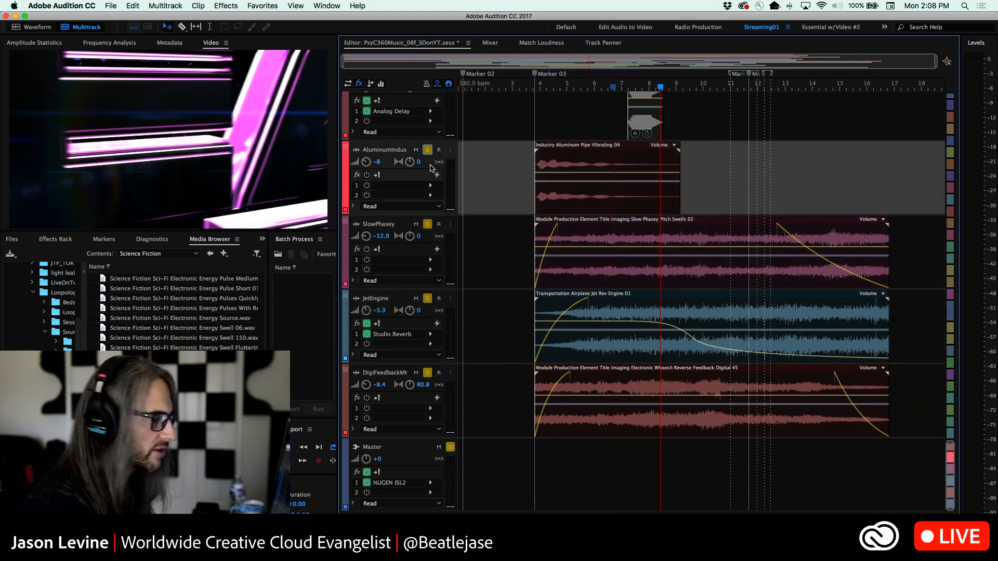
Unsolo SlowPhasey, JetEngine and DigiFeedbackMt and play the soloed AluminumIndus track from Marker 03
{"action": "left_click", "coordinate": [428, 224]}
{"action": "left_click", "coordinate": [428, 299]}
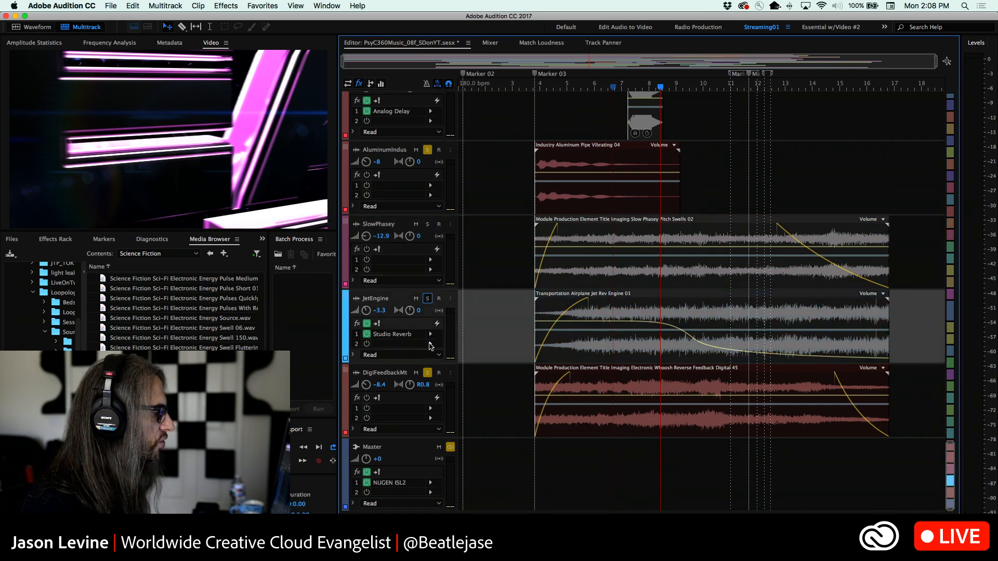
{"action": "left_click", "coordinate": [428, 373]}
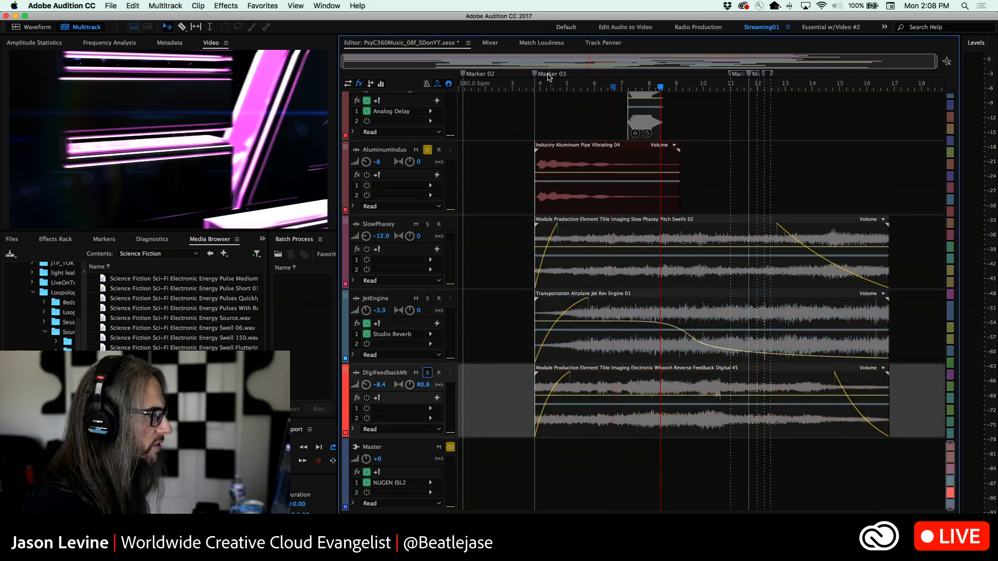
{"action": "left_click", "coordinate": [538, 87]}
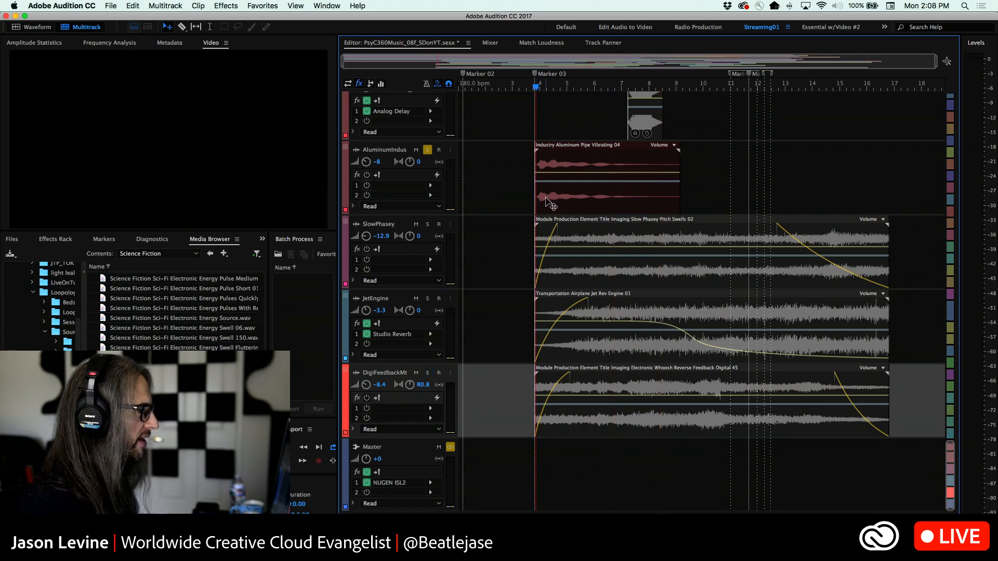
{"action": "key", "text": "space"}
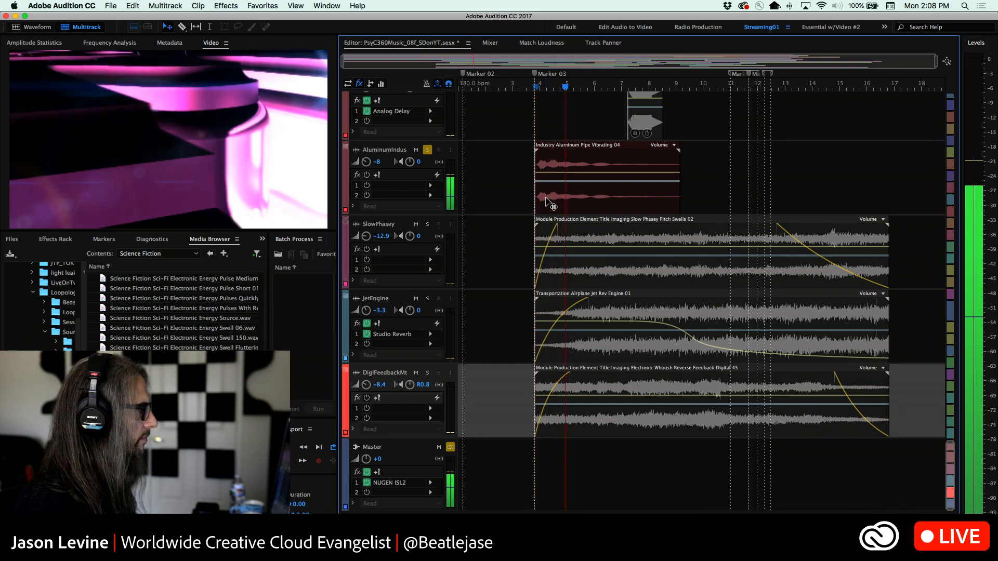
{"action": "key", "text": "space"}
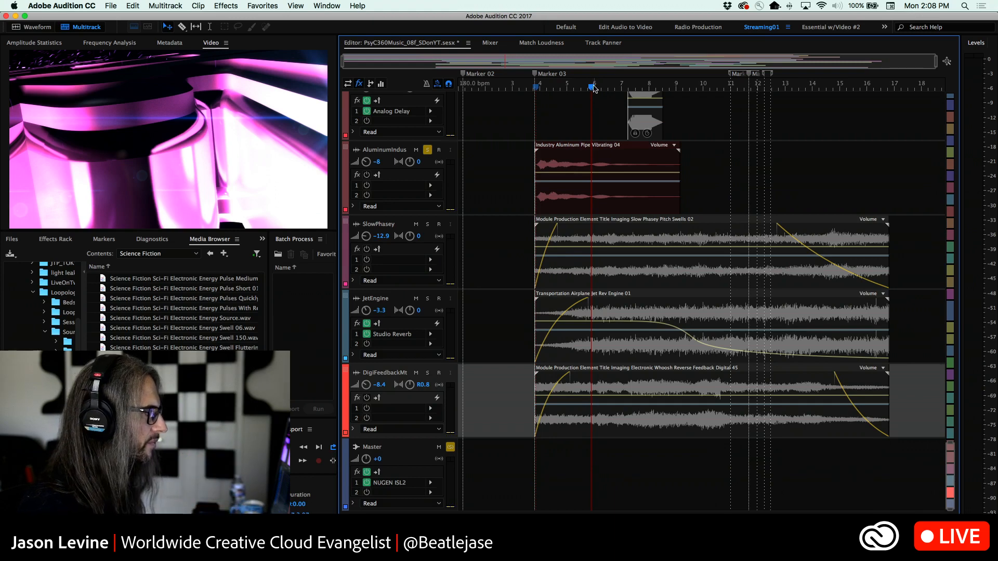
Replay the AluminumIndus track from Marker 03 and return the playhead to that marker
{"action": "left_click_drag", "start_coordinate": [593, 89], "coordinate": [537, 89]}
{"action": "key", "text": "space"}
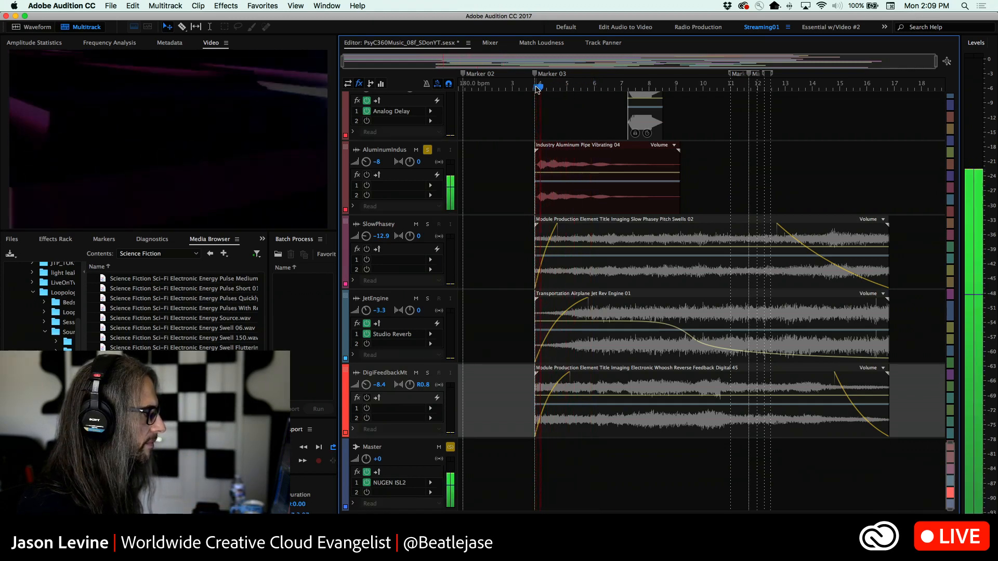
{"action": "key", "text": "space"}
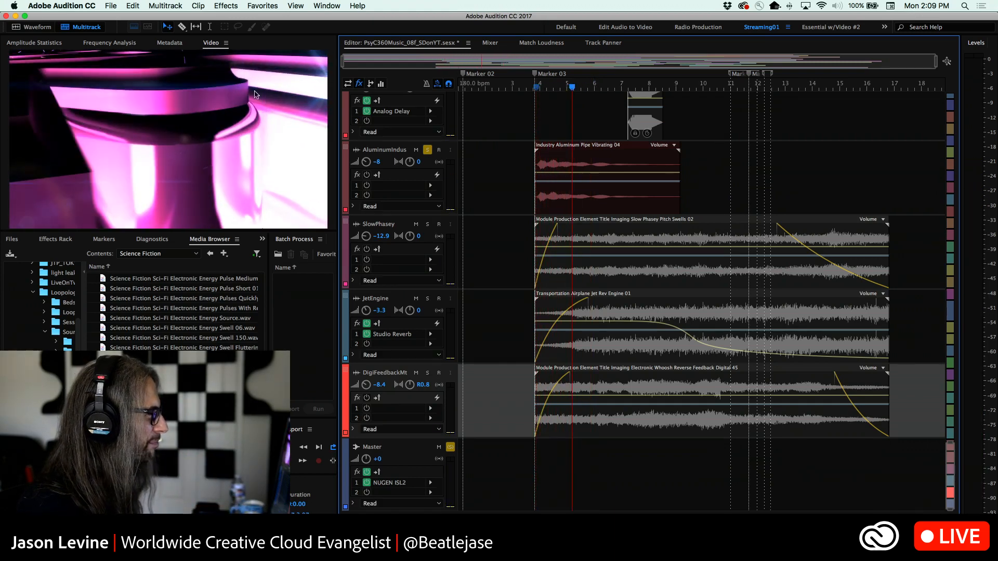
{"action": "left_click_drag", "start_coordinate": [572, 88], "coordinate": [537, 89]}
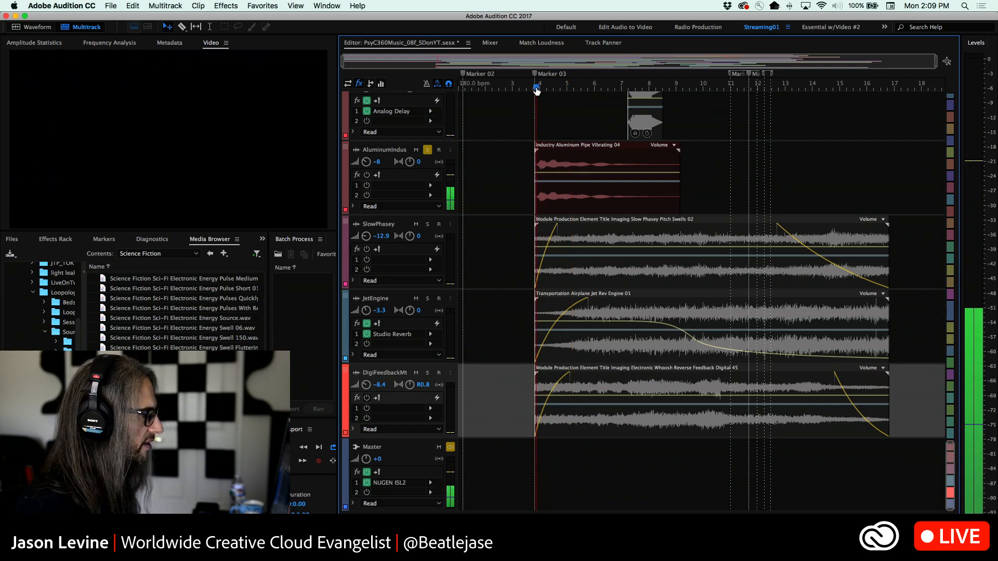
Switch the solo from AluminumIndus to SlowPhasey and play that track from Marker 03
{"action": "left_click", "coordinate": [428, 225]}
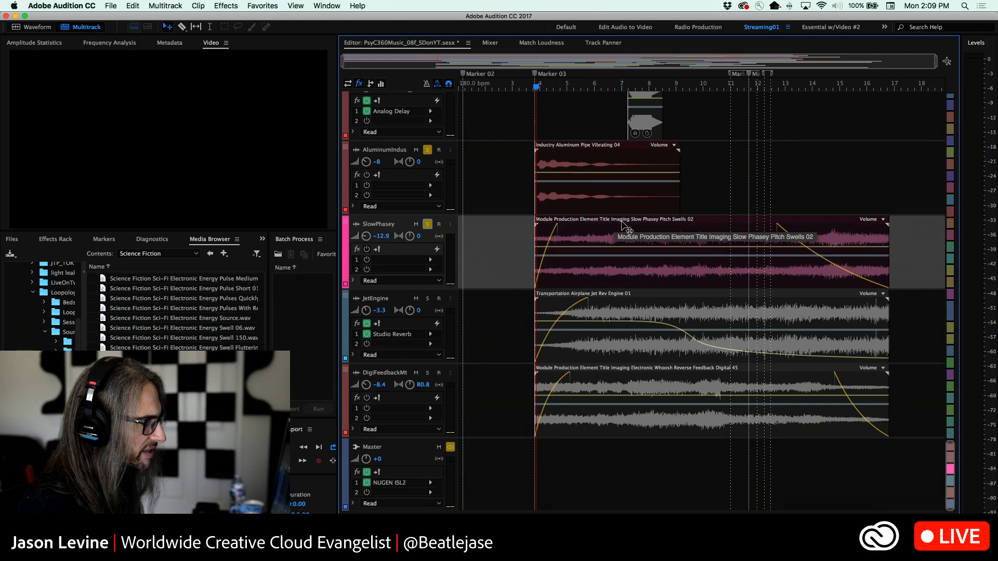
{"action": "left_click", "coordinate": [428, 151]}
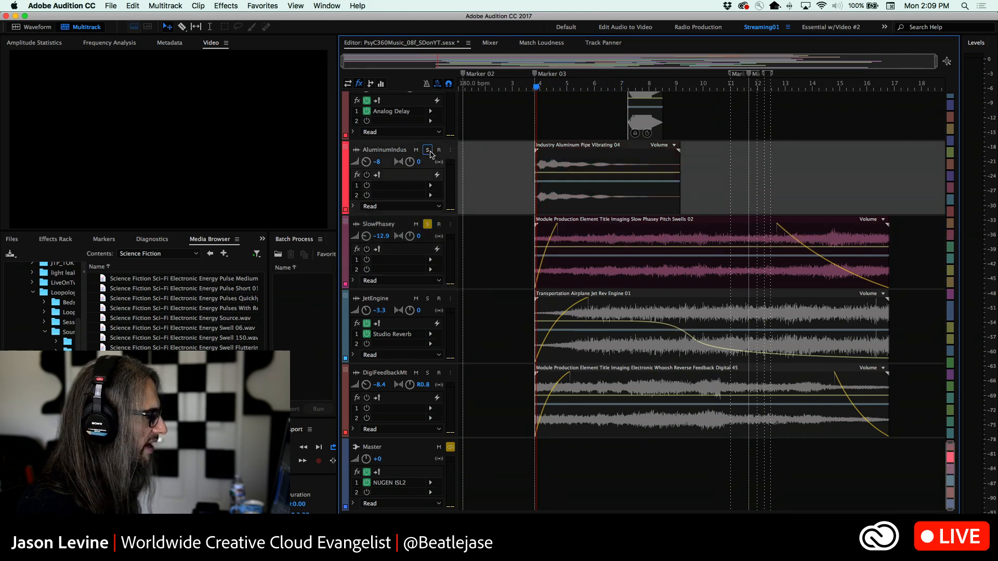
{"action": "key", "text": "space"}
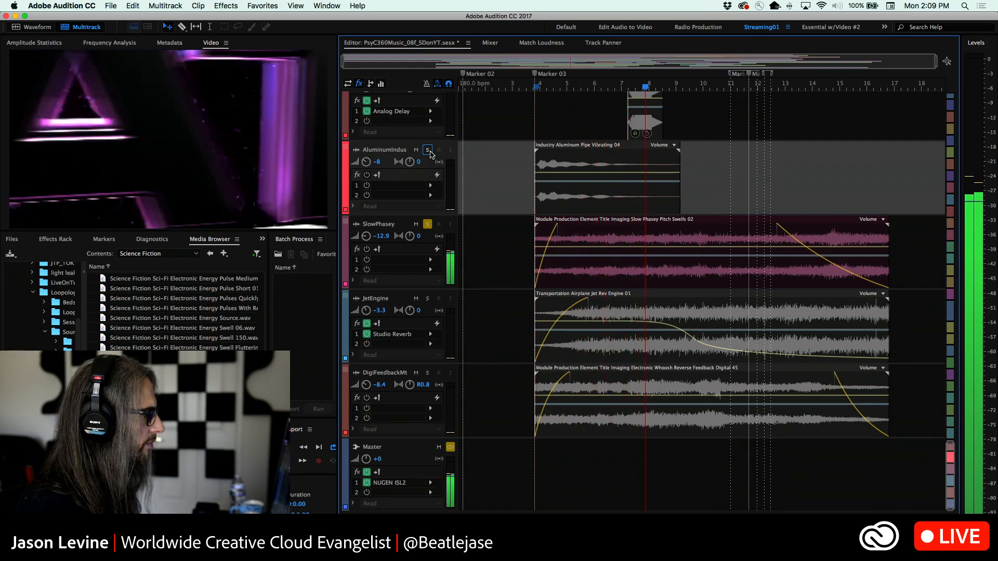
Inspect the track effects and clip effects of the Slow Phasey Pitch Swells 02 clip in the Effects Rack
{"action": "left_click", "coordinate": [56, 239]}
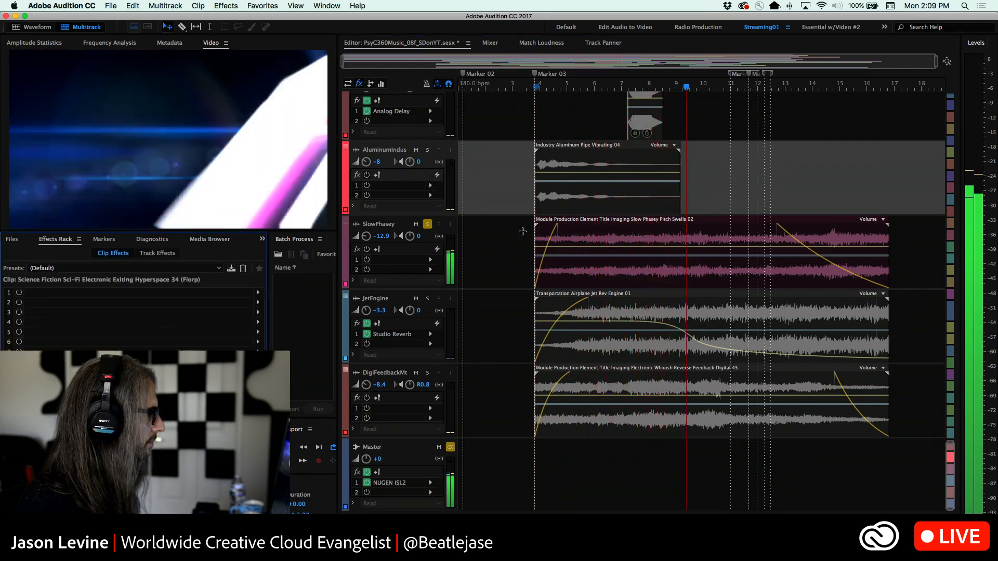
{"action": "left_click", "coordinate": [560, 238]}
{"action": "left_click", "coordinate": [152, 253]}
{"action": "left_click", "coordinate": [118, 253]}
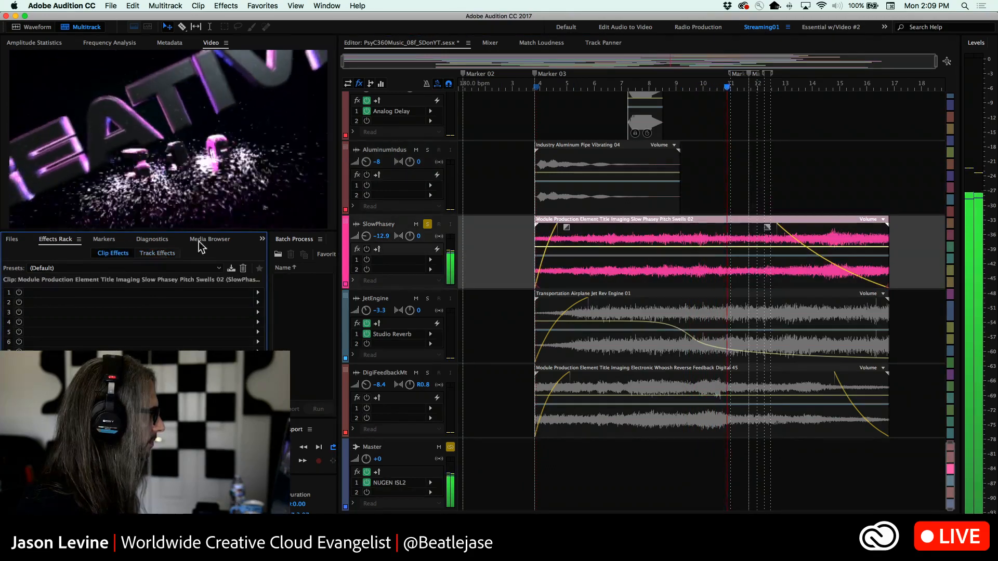
Switch the solo from SlowPhasey to JetEngine and play that track from just after bar 5
{"action": "left_click", "coordinate": [427, 298]}
{"action": "left_click", "coordinate": [570, 93]}
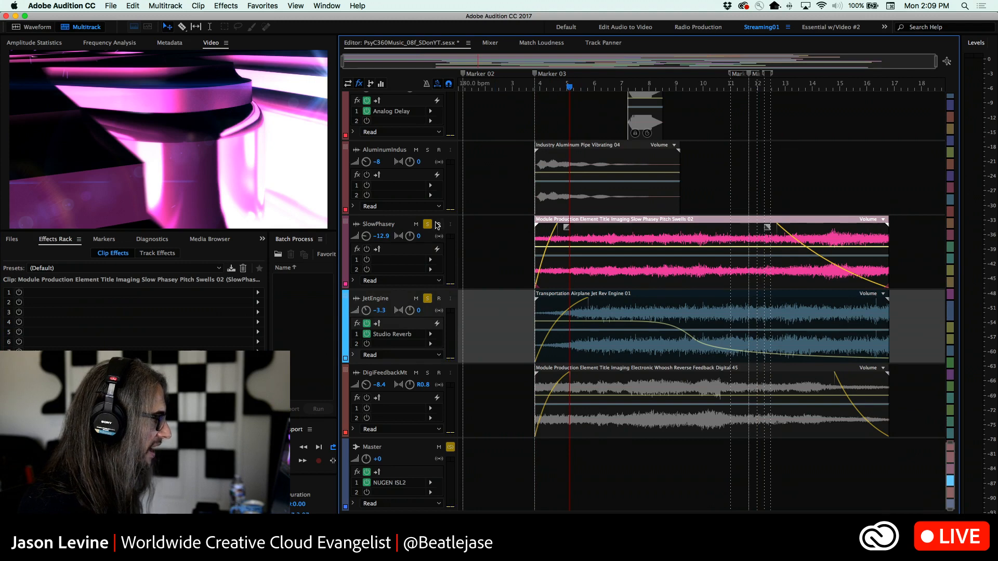
{"action": "left_click", "coordinate": [427, 224]}
{"action": "left_click", "coordinate": [423, 275]}
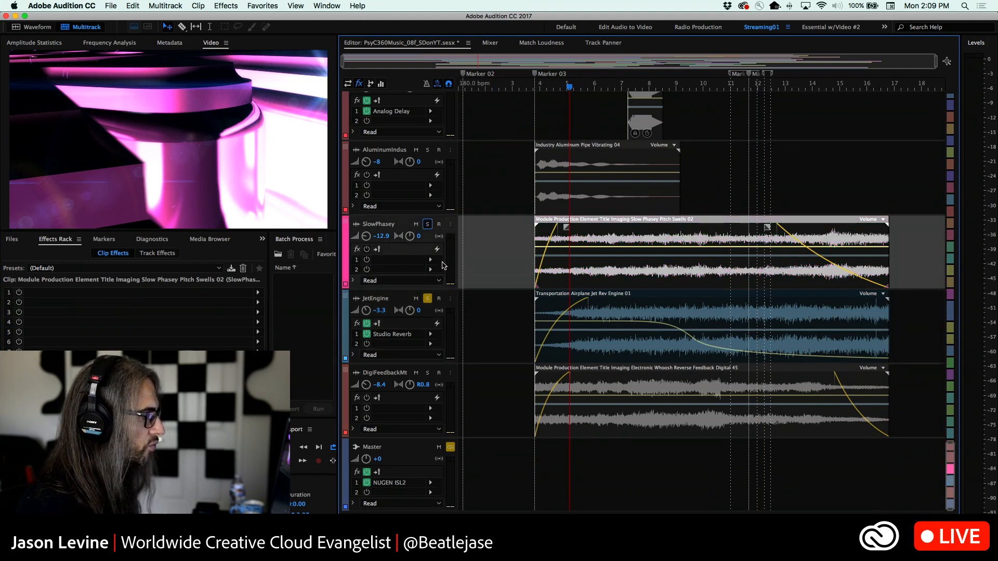
{"action": "key", "text": "space"}
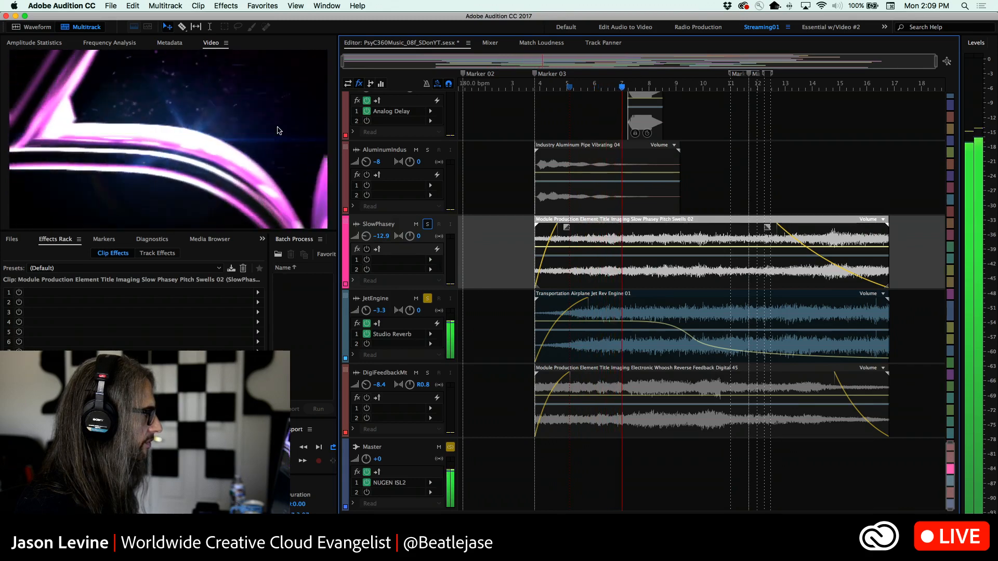
Show the EQ view in the track controls, inspect the JetEngine track's EQ settings, and close them
{"action": "left_click", "coordinate": [381, 84]}
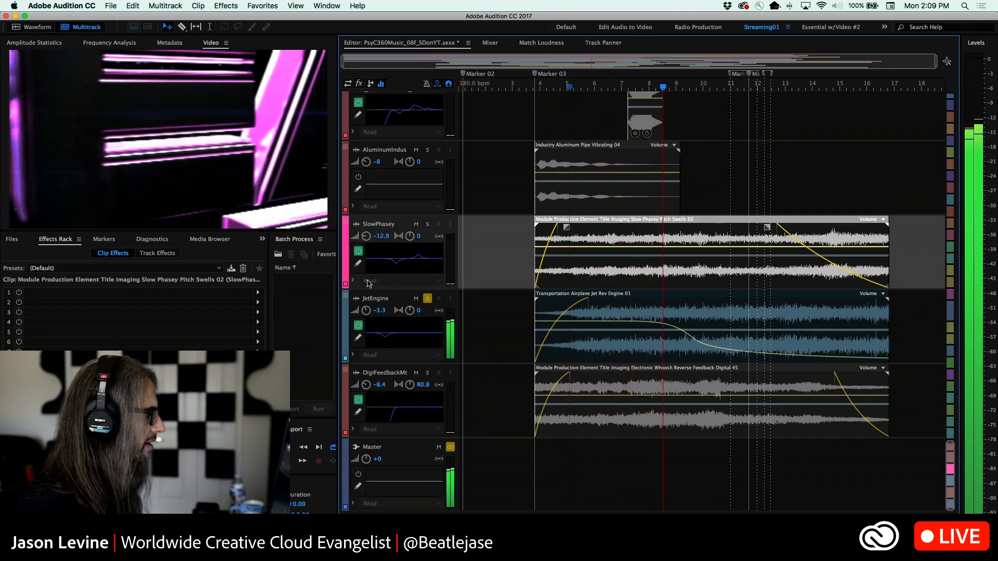
{"action": "double_click", "coordinate": [424, 347]}
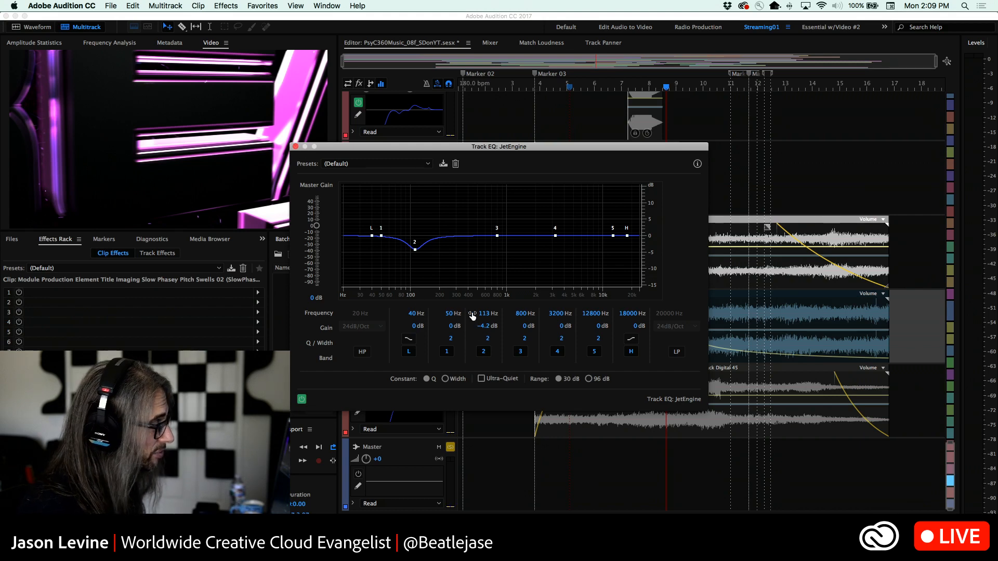
{"action": "left_click", "coordinate": [295, 147]}
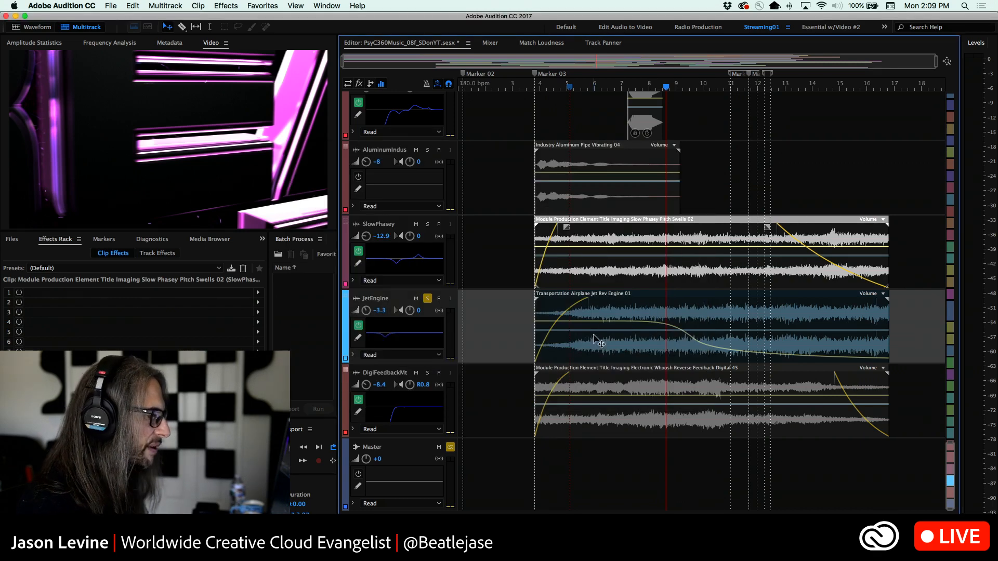
Switch the solo from JetEngine to DigiFeedbackMt and play that track from just after bar 5
{"action": "left_click", "coordinate": [428, 372]}
{"action": "left_click", "coordinate": [572, 88]}
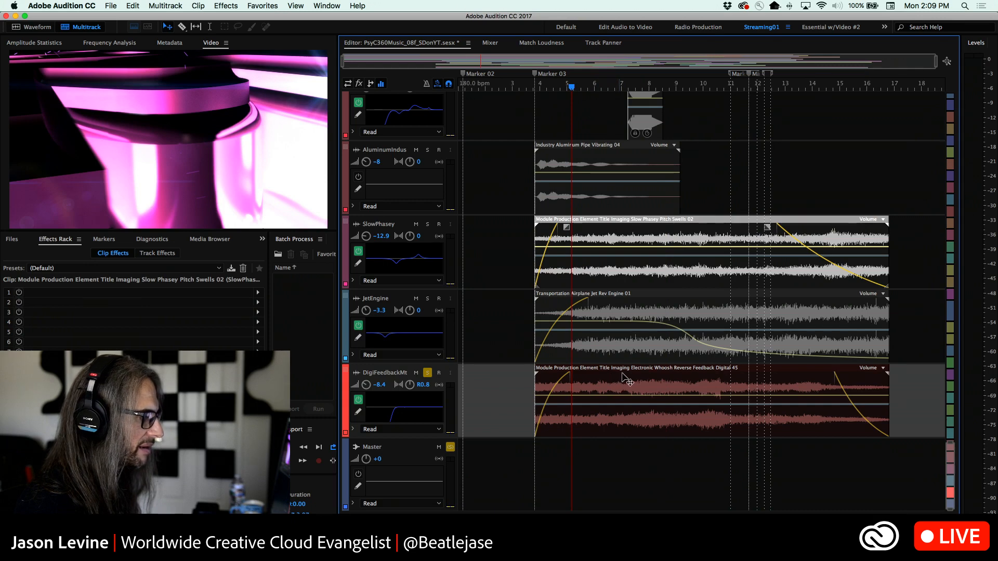
{"action": "key", "text": "space"}
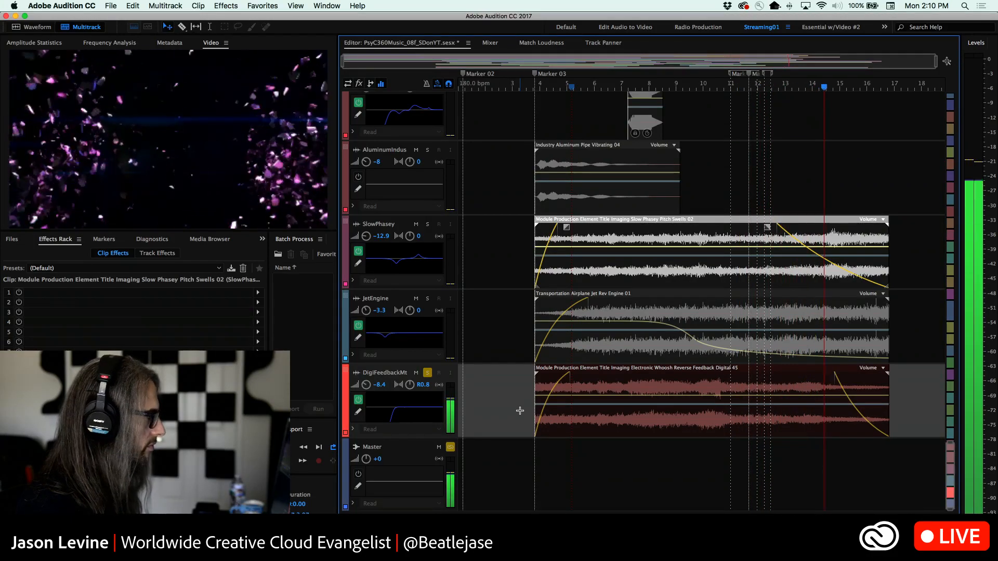
{"action": "key", "text": "space"}
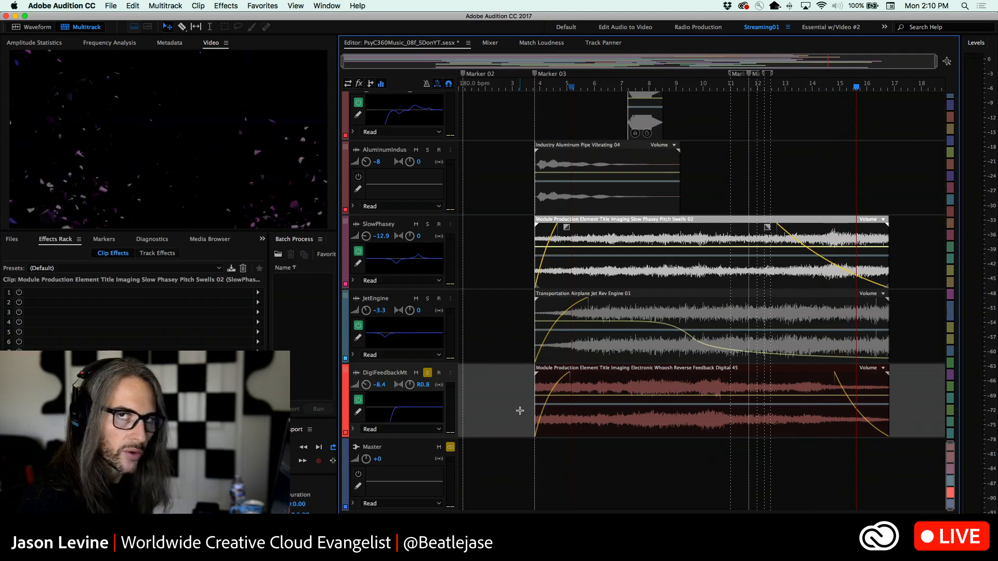
Add the JetEngine, SlowPhasey and AluminumIndus tracks to the solo with DigiFeedbackMt and play them together from Marker 03
{"action": "left_click", "coordinate": [428, 300]}
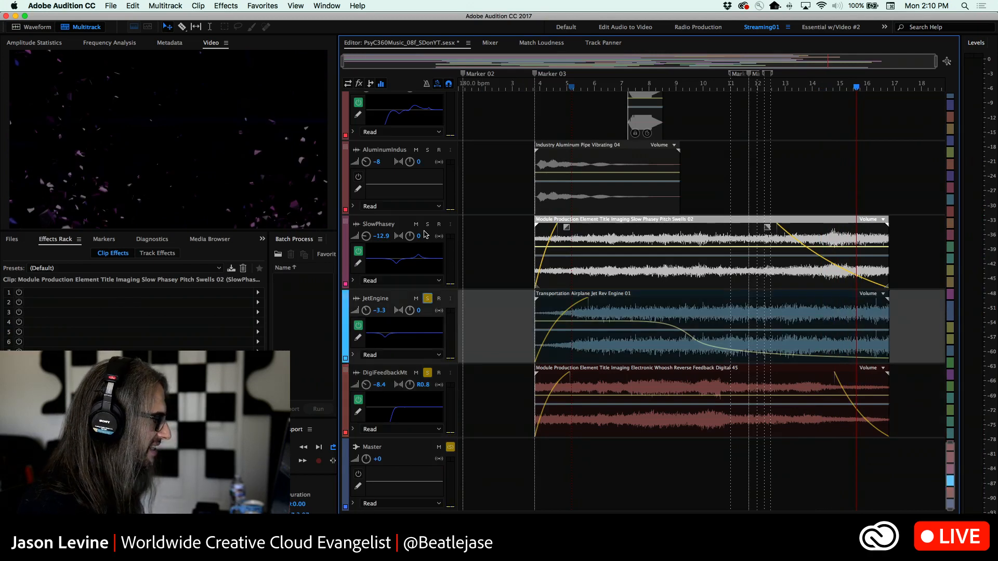
{"action": "left_click", "coordinate": [428, 225]}
{"action": "left_click", "coordinate": [427, 151]}
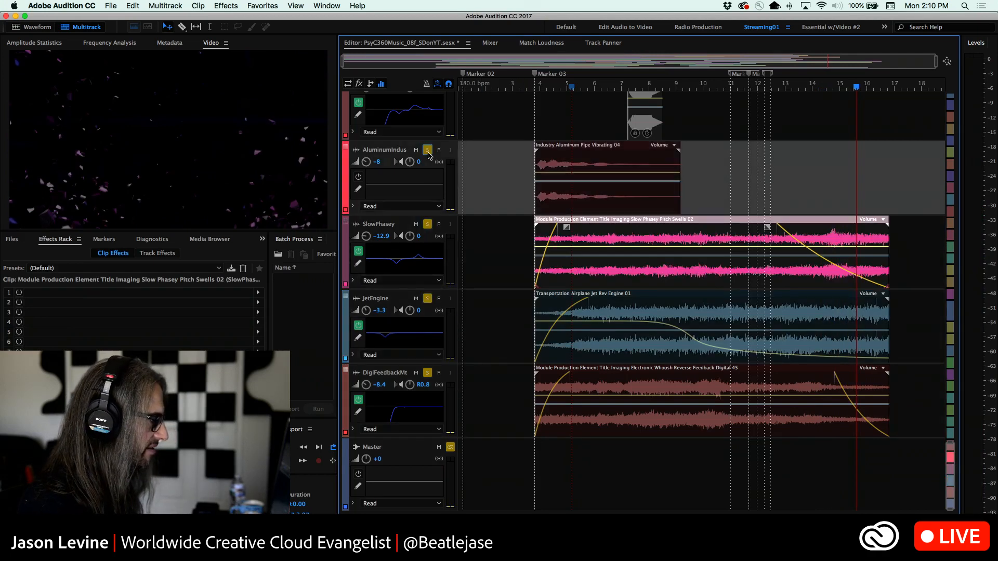
{"action": "left_click", "coordinate": [535, 87]}
{"action": "key", "text": "space"}
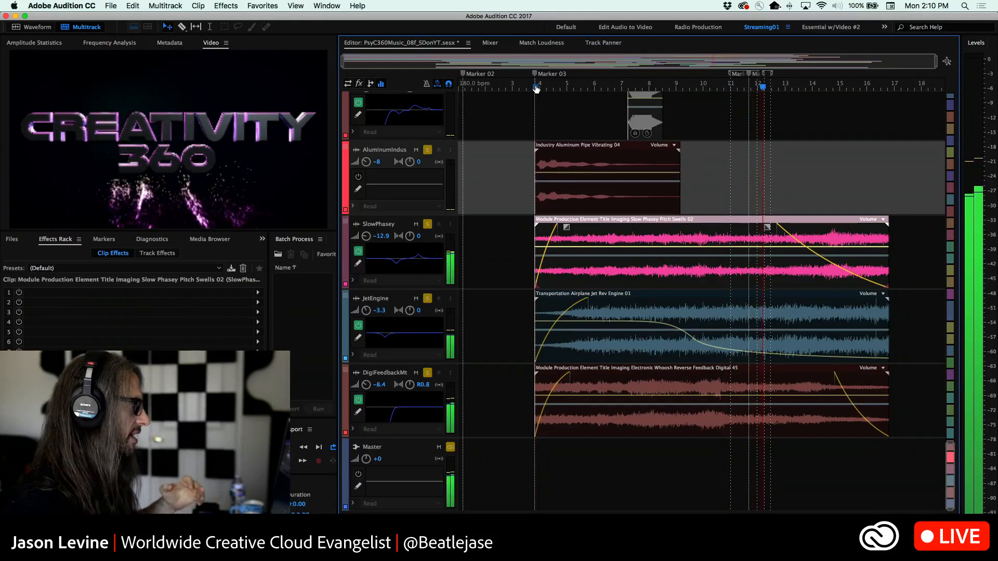
{"action": "key", "text": "space"}
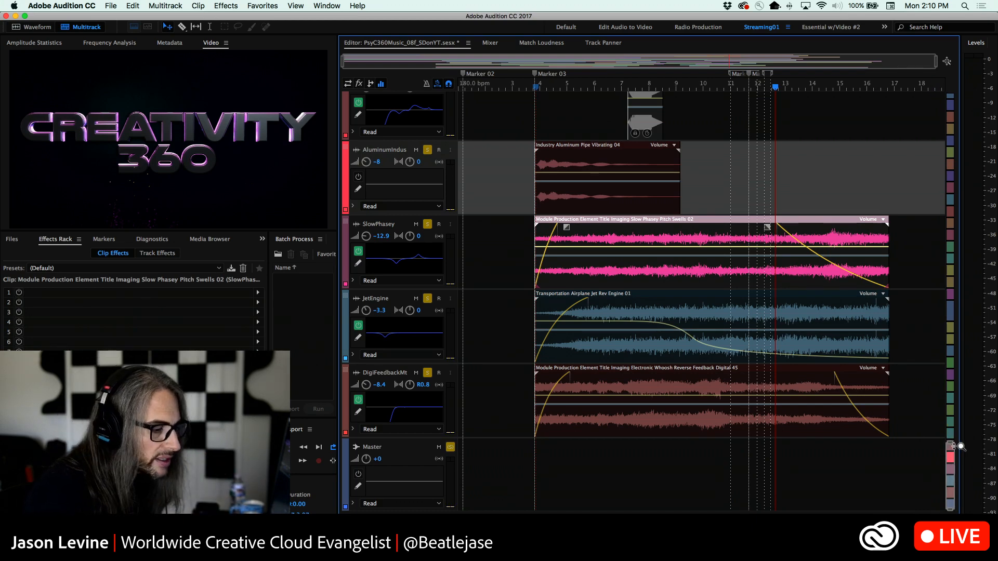
Add the BlipSpinExpGlas, ExplodeThud, SciFiNoises and SciFiNoiz2 tracks to the solo and play the mix from Marker 03
{"action": "left_click_drag", "start_coordinate": [958, 445], "coordinate": [950, 247]}
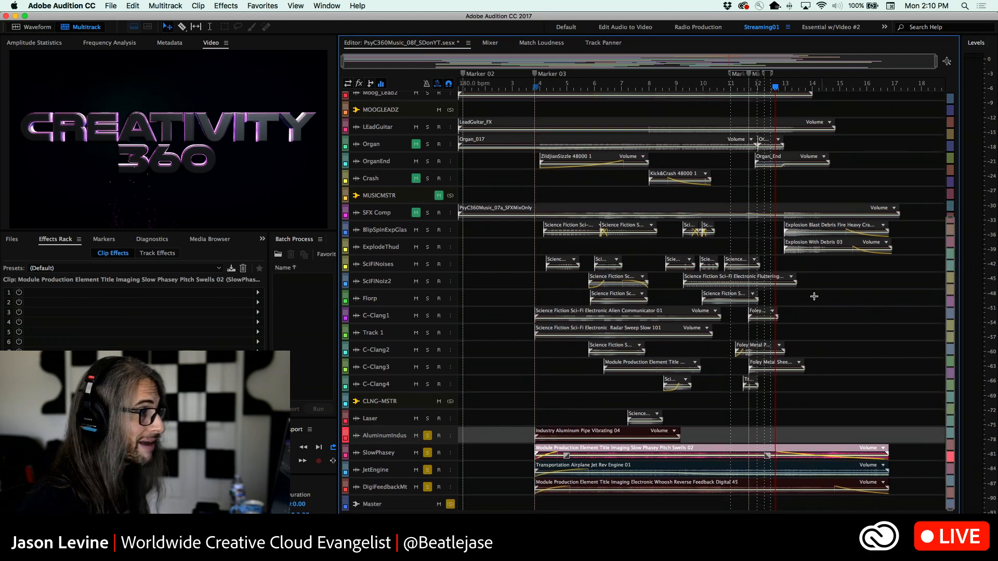
{"action": "left_click", "coordinate": [427, 230]}
{"action": "left_click", "coordinate": [427, 247]}
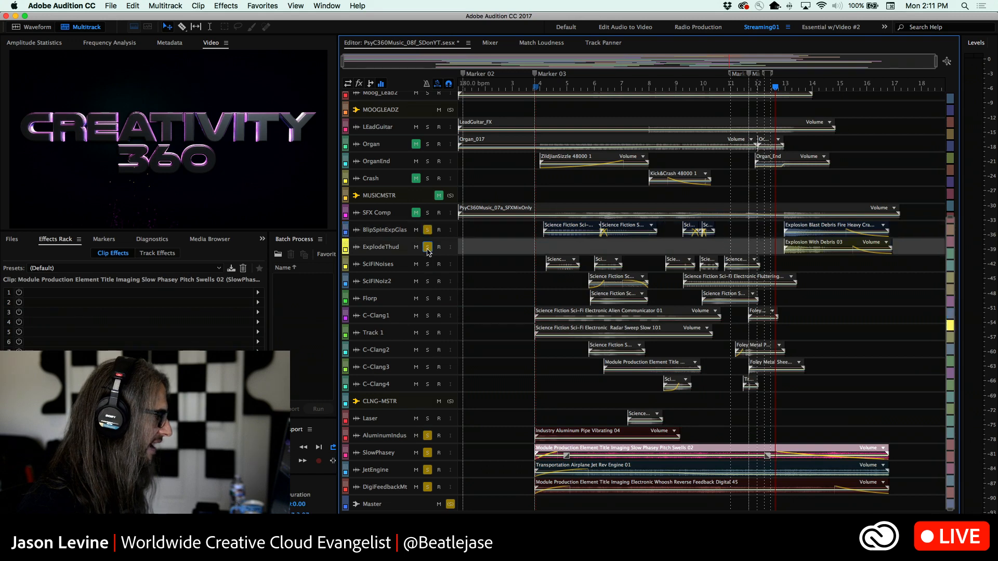
{"action": "left_click", "coordinate": [428, 264]}
{"action": "left_click", "coordinate": [428, 281]}
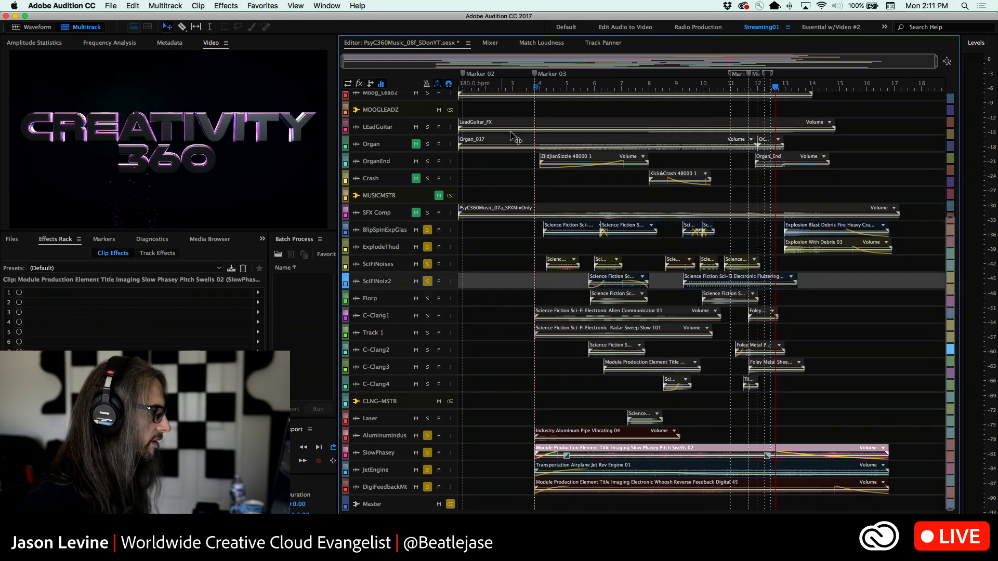
{"action": "key", "text": "space"}
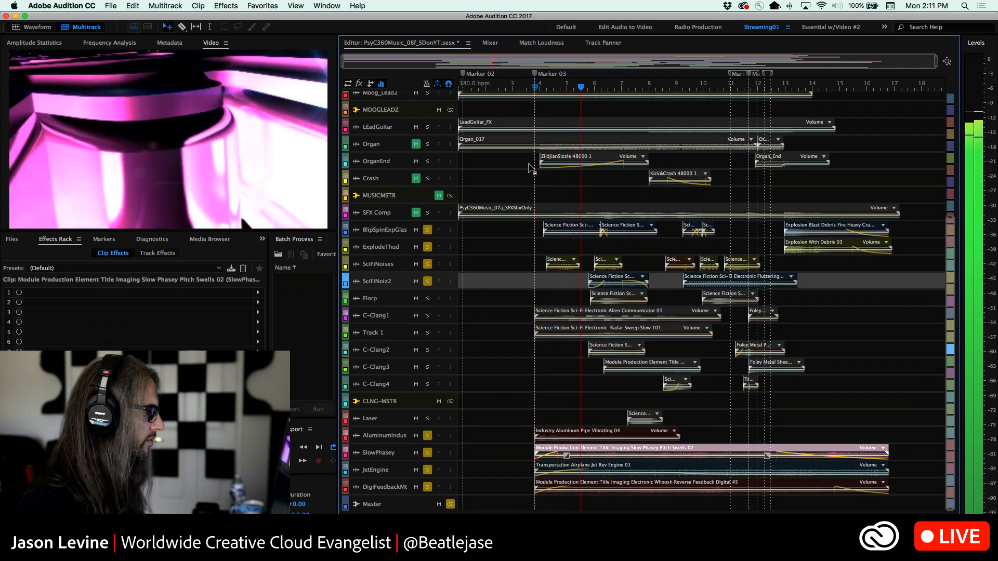
Add the Florp, C-Clang1, Track 1, C-Clang2, C-Clang3 and C-Clang4 tracks to the solo
{"action": "left_click", "coordinate": [427, 298]}
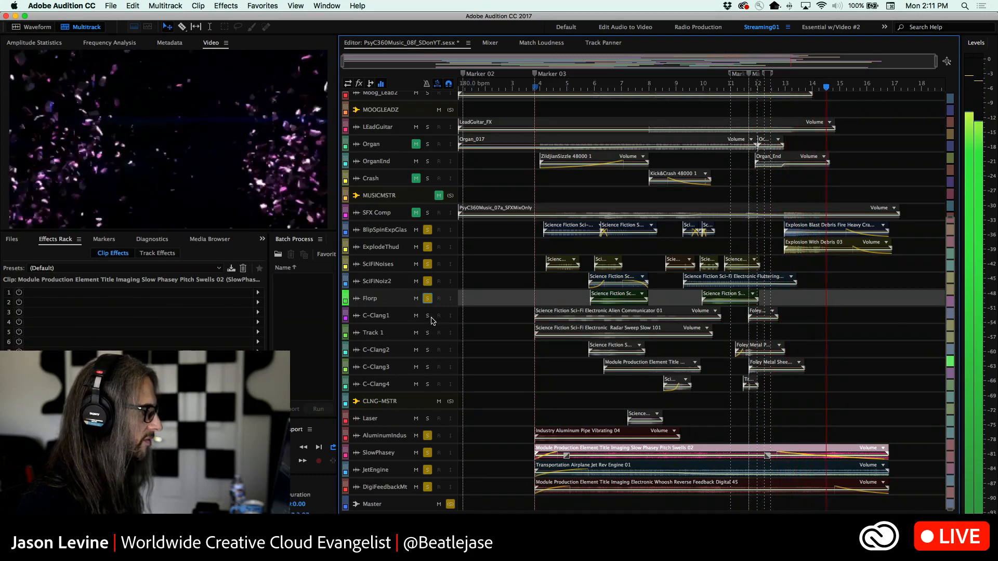
{"action": "left_click", "coordinate": [427, 315]}
{"action": "left_click", "coordinate": [428, 333]}
{"action": "left_click", "coordinate": [427, 350]}
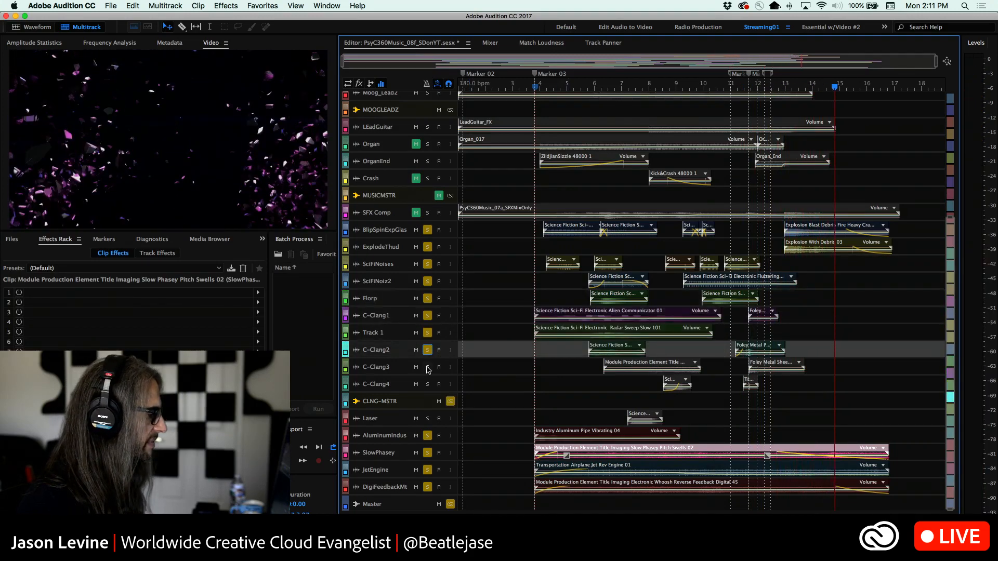
{"action": "left_click", "coordinate": [427, 367]}
{"action": "left_click", "coordinate": [427, 384]}
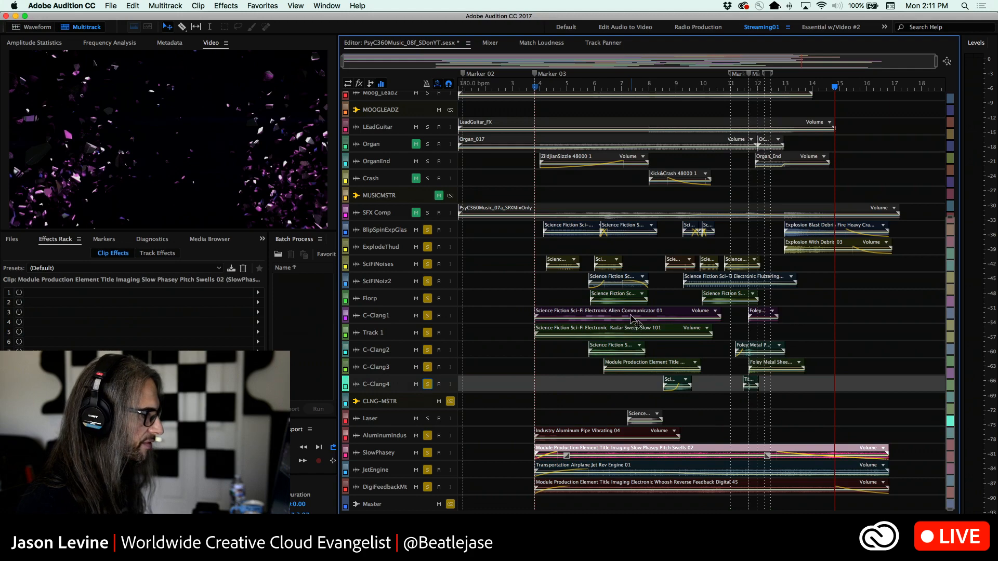
Show the effects view in the track controls and inspect the clip effects of the two explosion clips and the SciFiNoises clips
{"action": "left_click", "coordinate": [790, 87]}
{"action": "scroll", "coordinate": [392, 235], "scroll_direction": "up", "scroll_amount": 8}
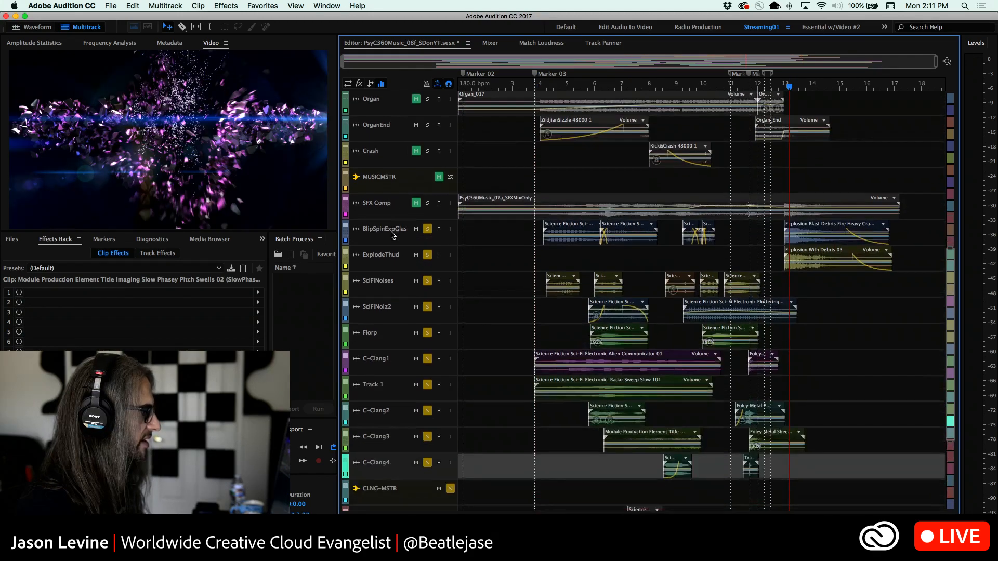
{"action": "scroll", "coordinate": [393, 235], "scroll_direction": "down", "scroll_amount": 2}
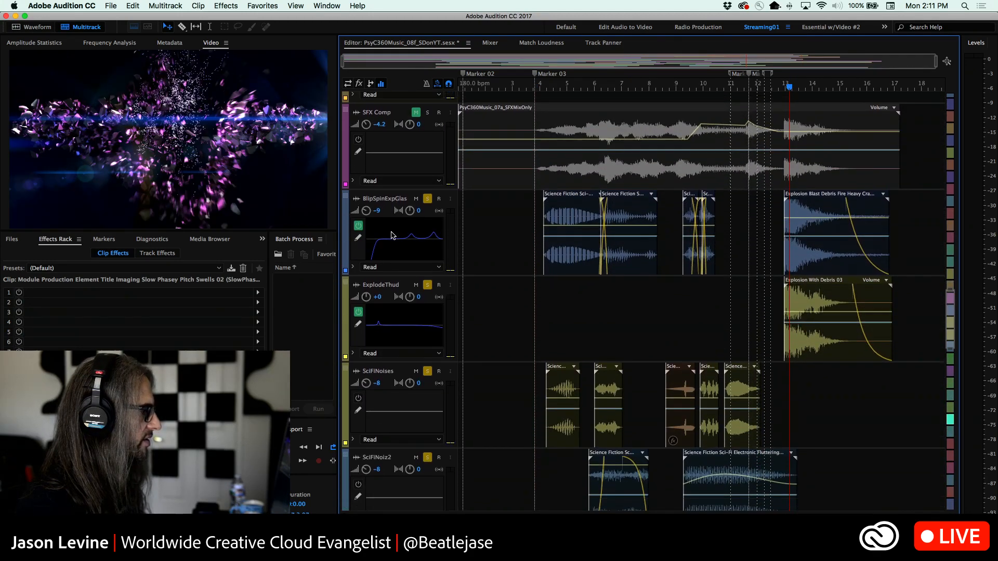
{"action": "left_click", "coordinate": [360, 84]}
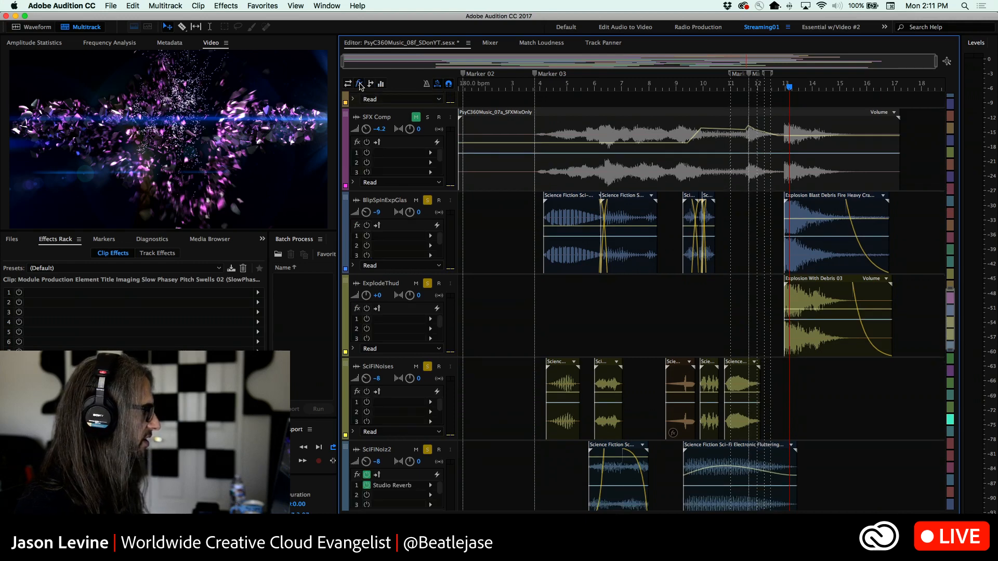
{"action": "left_click", "coordinate": [823, 232]}
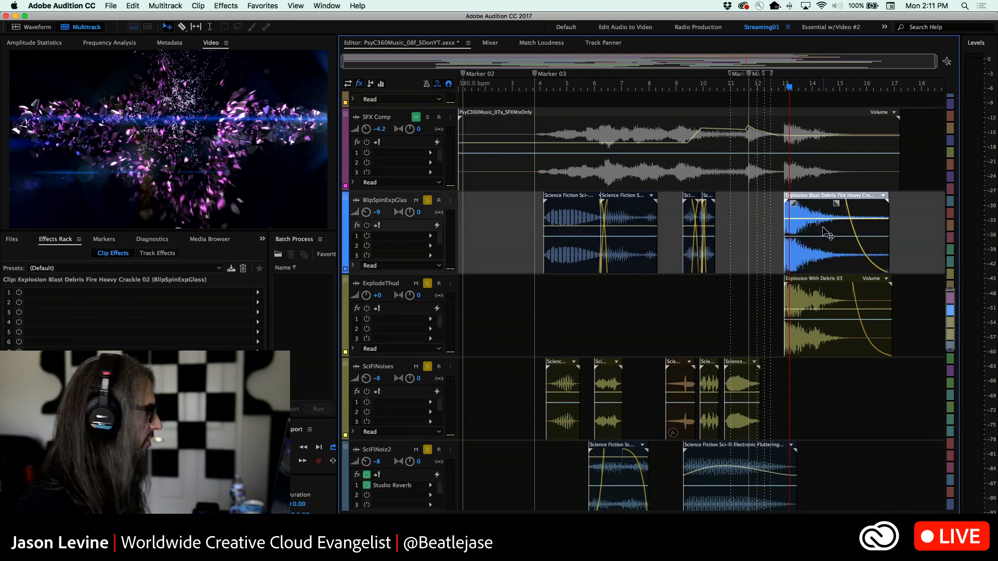
{"action": "left_click", "coordinate": [807, 298]}
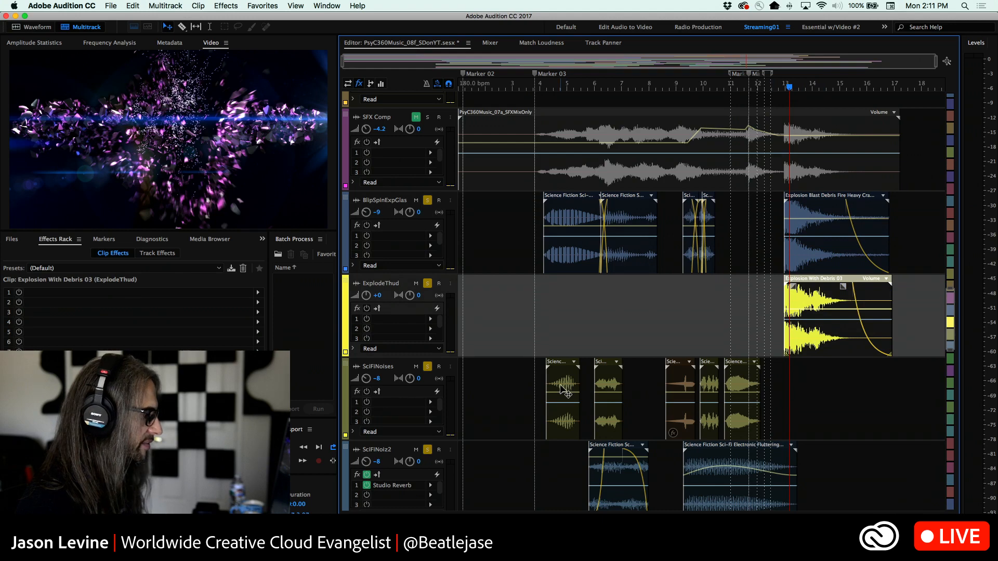
{"action": "left_click", "coordinate": [602, 389]}
{"action": "left_click", "coordinate": [690, 390]}
{"action": "left_click", "coordinate": [709, 390]}
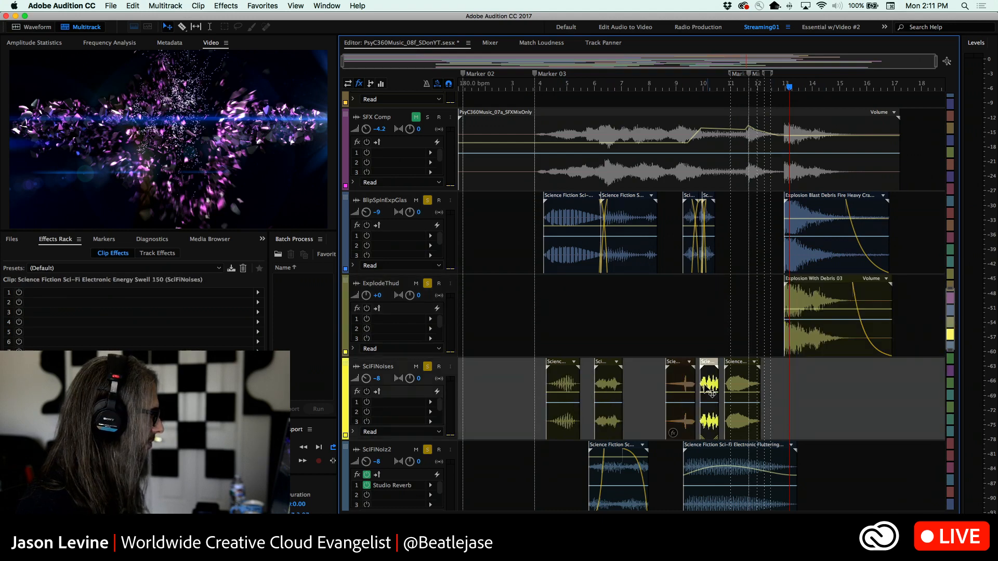
{"action": "left_click", "coordinate": [681, 391]}
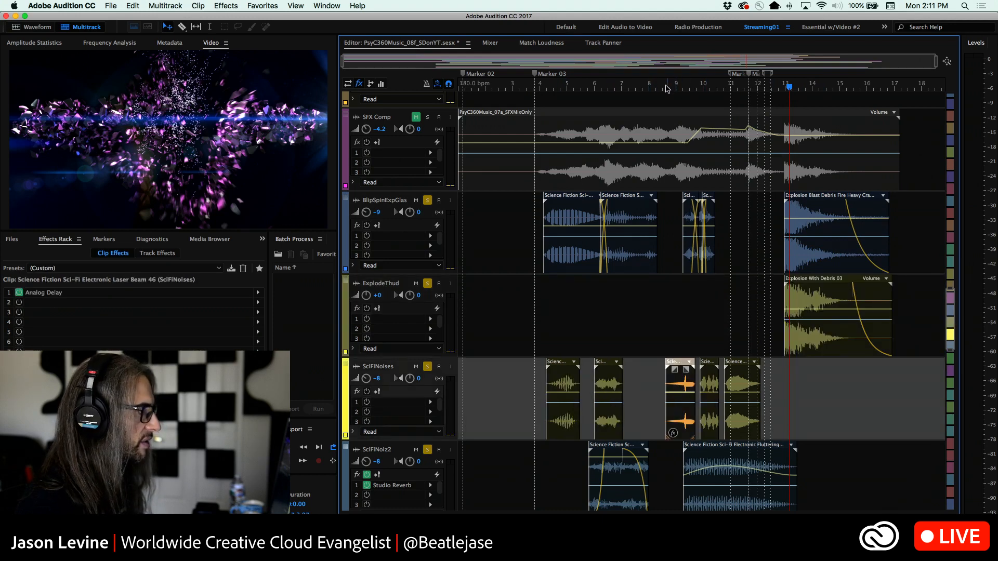
Solo only the SciFiNoises track and play its Laser Beam 46 clip from just before bar 9
{"action": "left_click", "coordinate": [668, 87]}
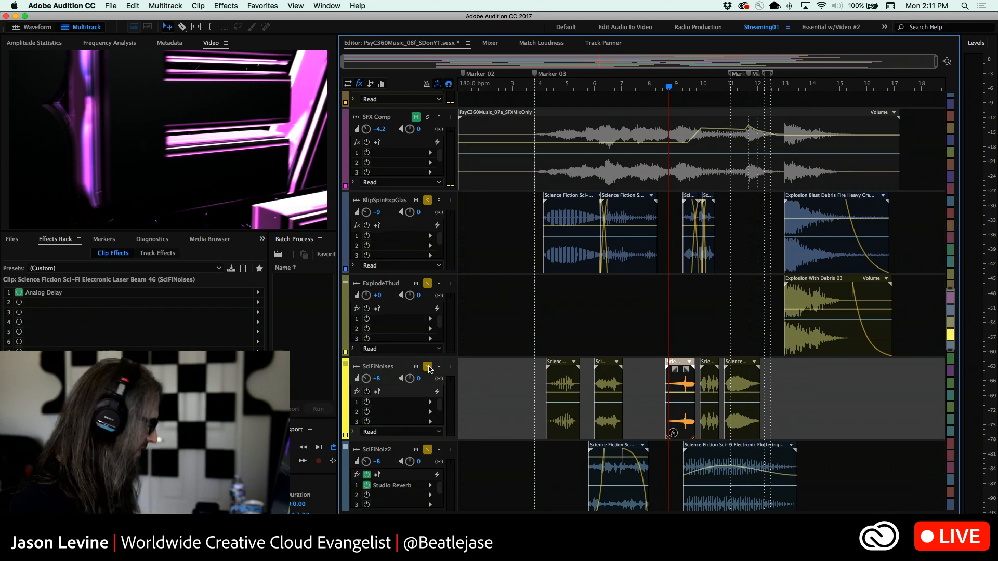
{"action": "left_click", "coordinate": [428, 366], "text": "super"}
{"action": "key", "text": "space"}
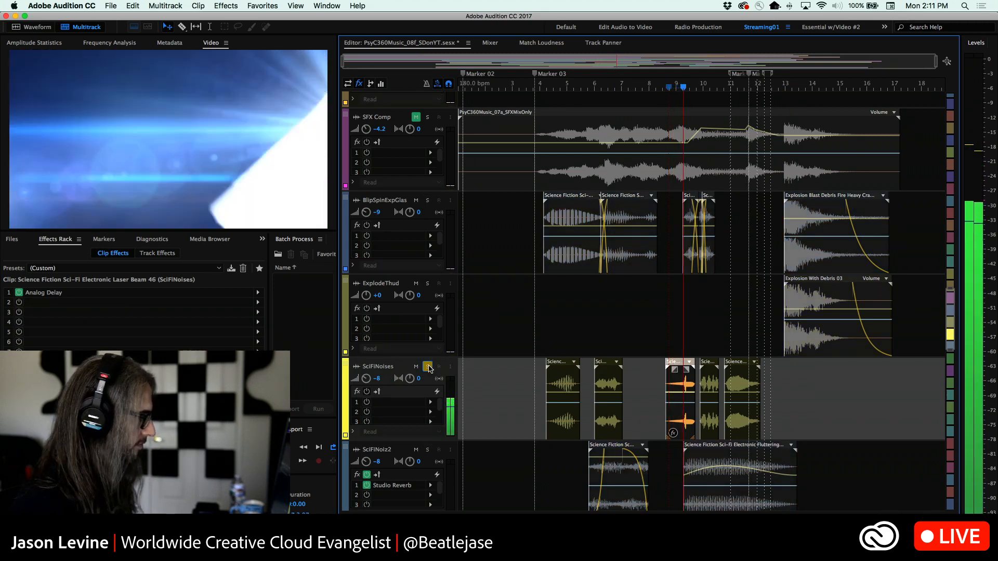
{"action": "key", "text": "space"}
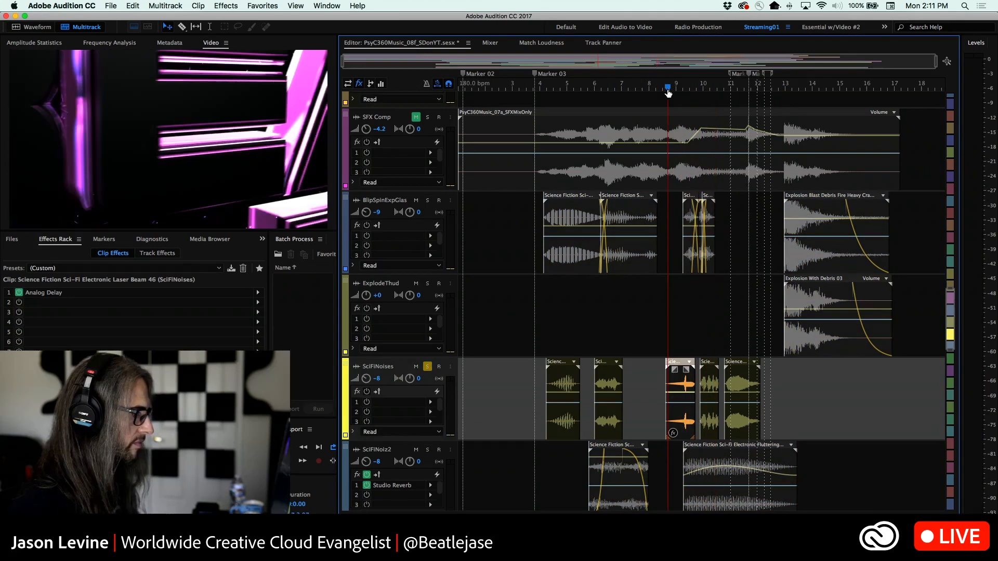
{"action": "key", "text": "space"}
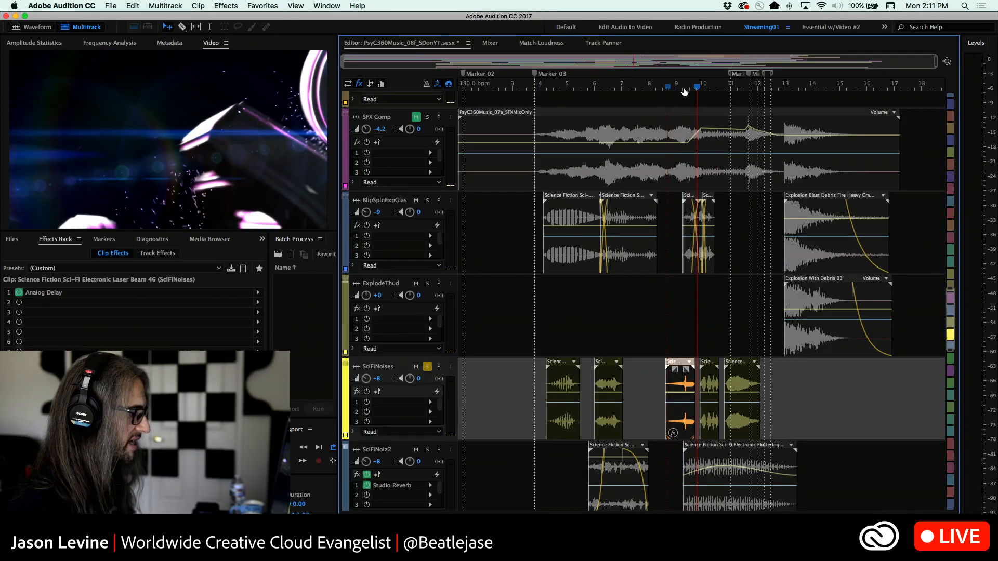
{"action": "left_click_drag", "start_coordinate": [684, 92], "coordinate": [688, 87]}
{"action": "key", "text": "space"}
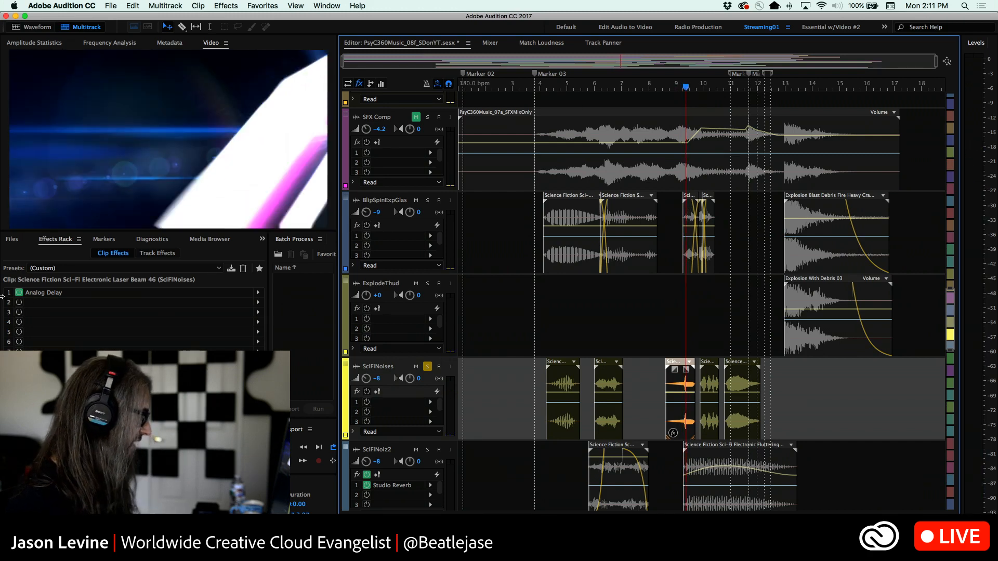
Switch the solo from SciFiNoises to BlipSpinExpGlas and play its explosion clip from just before bar 13
{"action": "key", "text": "alt+="}
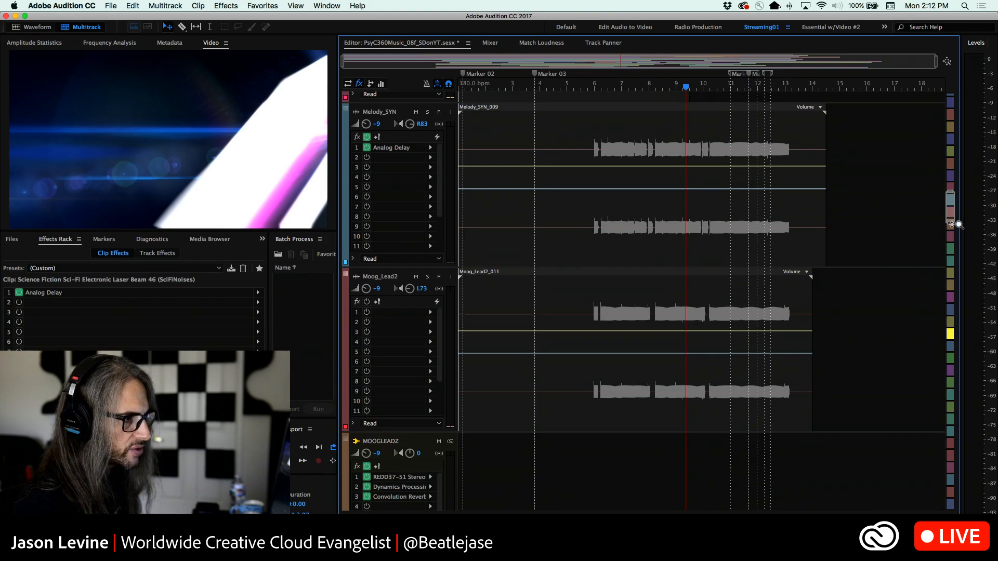
{"action": "left_click_drag", "start_coordinate": [953, 196], "coordinate": [958, 483]}
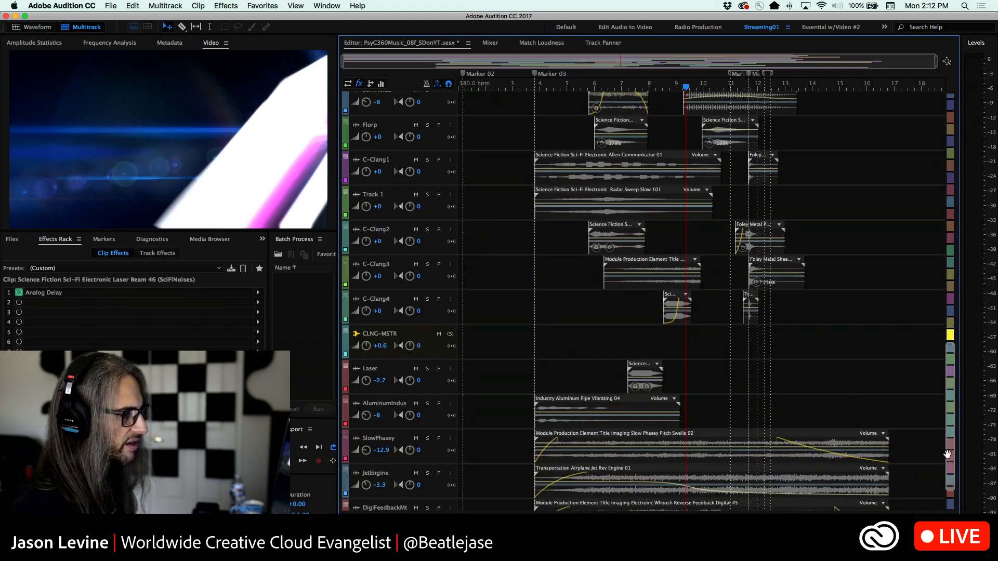
{"action": "left_click_drag", "start_coordinate": [950, 344], "coordinate": [948, 274]}
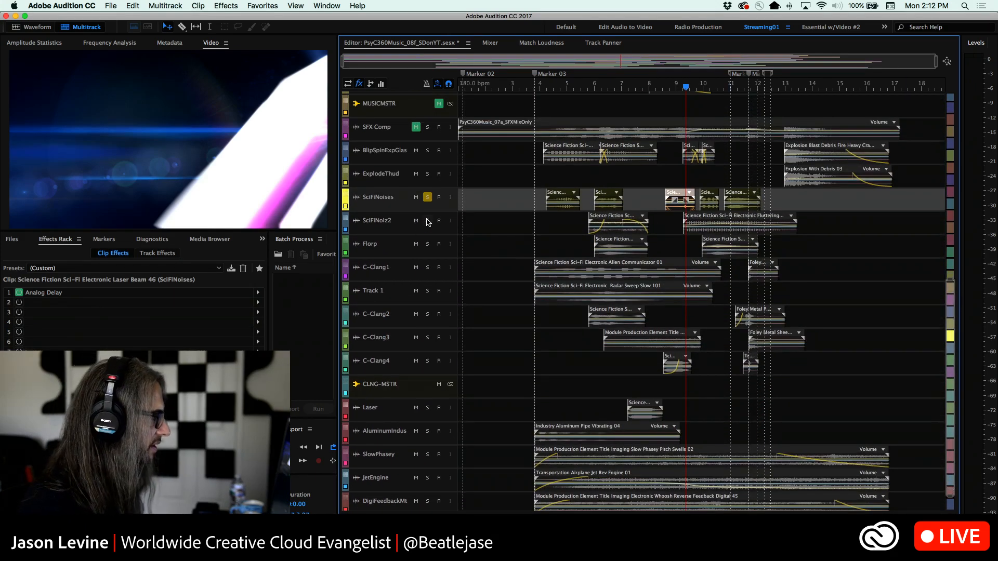
{"action": "left_click", "coordinate": [427, 197]}
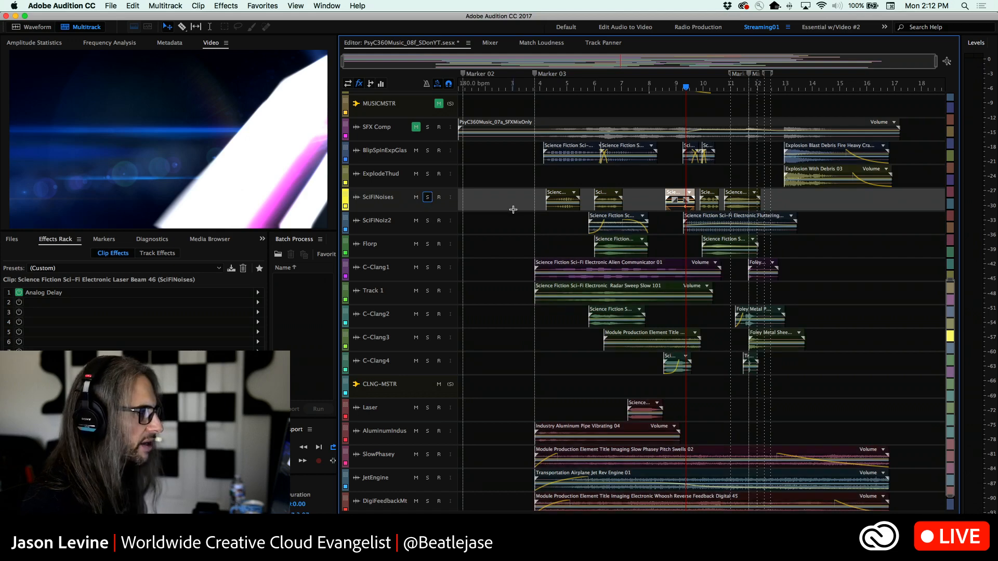
{"action": "left_click", "coordinate": [781, 90]}
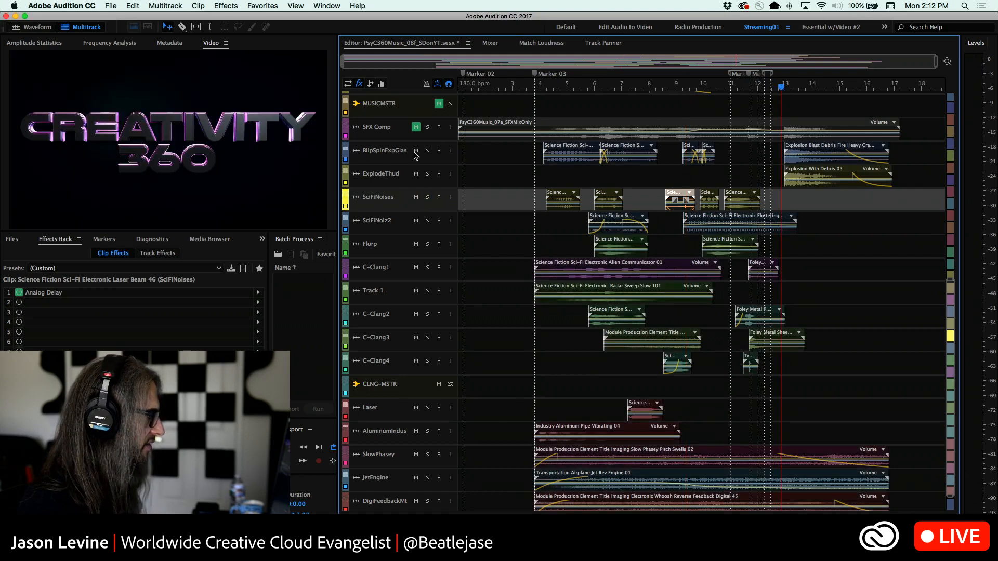
{"action": "left_click", "coordinate": [427, 151]}
{"action": "key", "text": "space"}
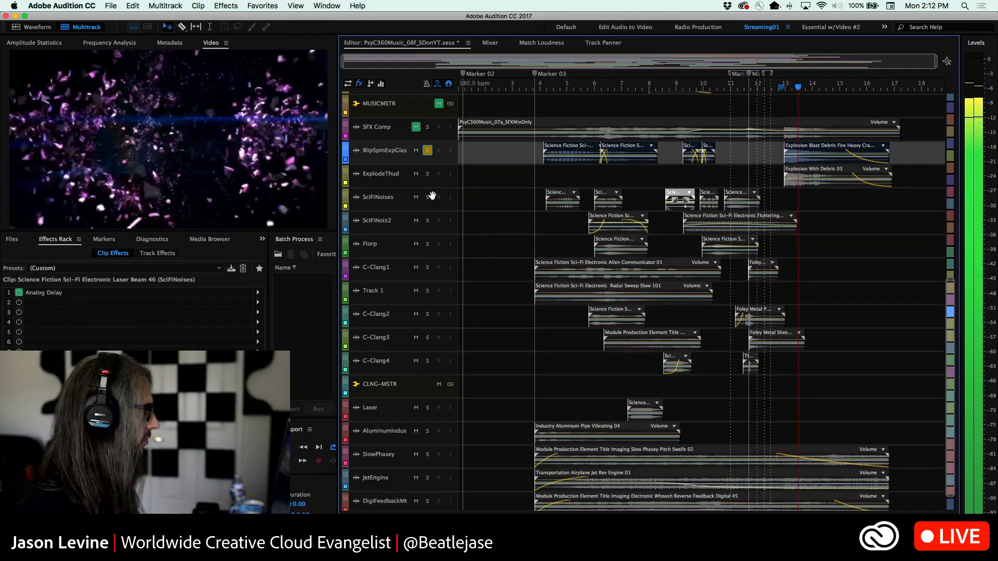
{"action": "scroll", "coordinate": [816, 218], "scroll_direction": "up", "scroll_amount": 4}
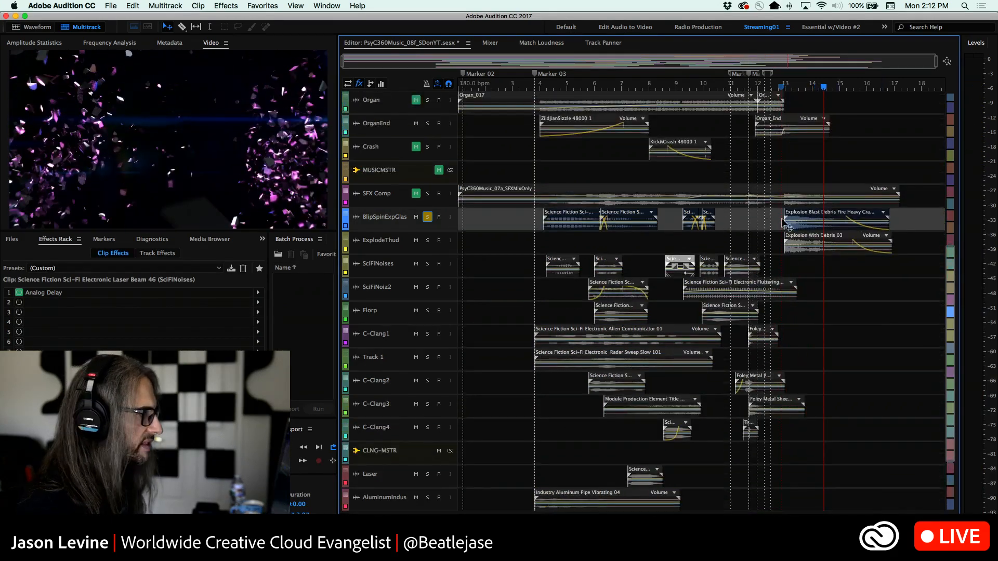
Switch the solo to ExplodeThud, enlarge that track, play it from just before bar 13, and show its EQ view
{"action": "left_click", "coordinate": [427, 217]}
{"action": "left_click", "coordinate": [428, 240]}
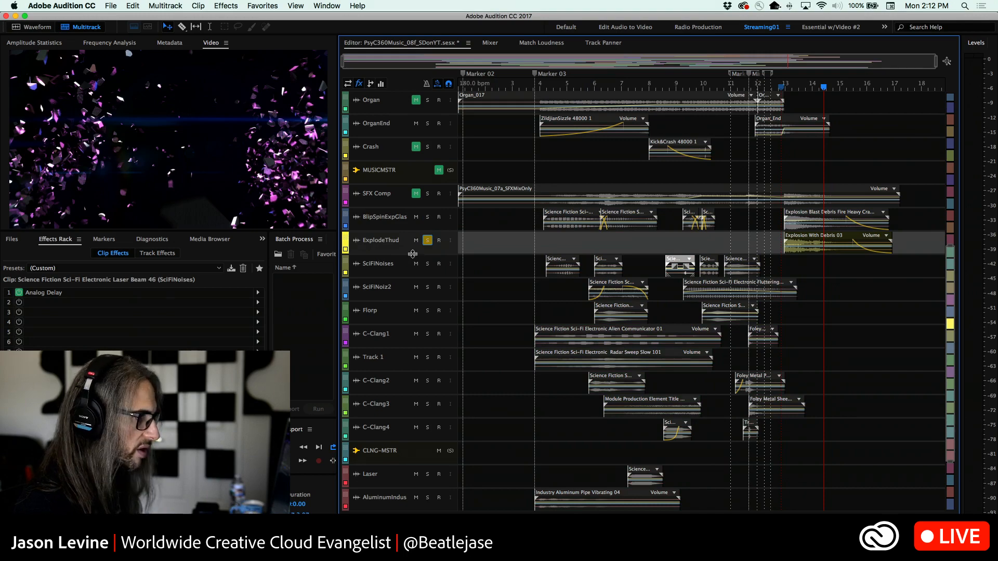
{"action": "left_click_drag", "start_coordinate": [412, 253], "coordinate": [412, 324]}
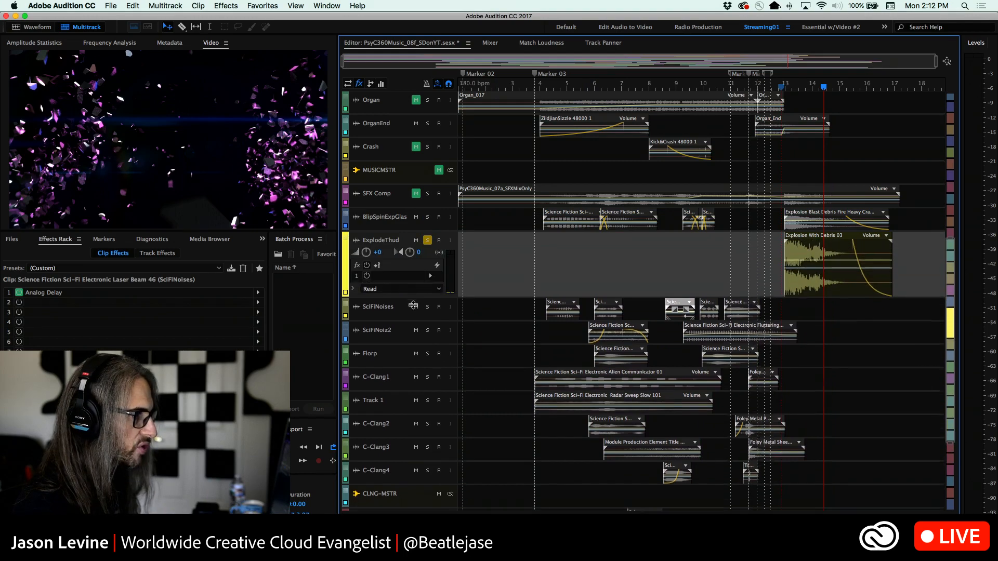
{"action": "left_click_drag", "start_coordinate": [825, 89], "coordinate": [781, 88]}
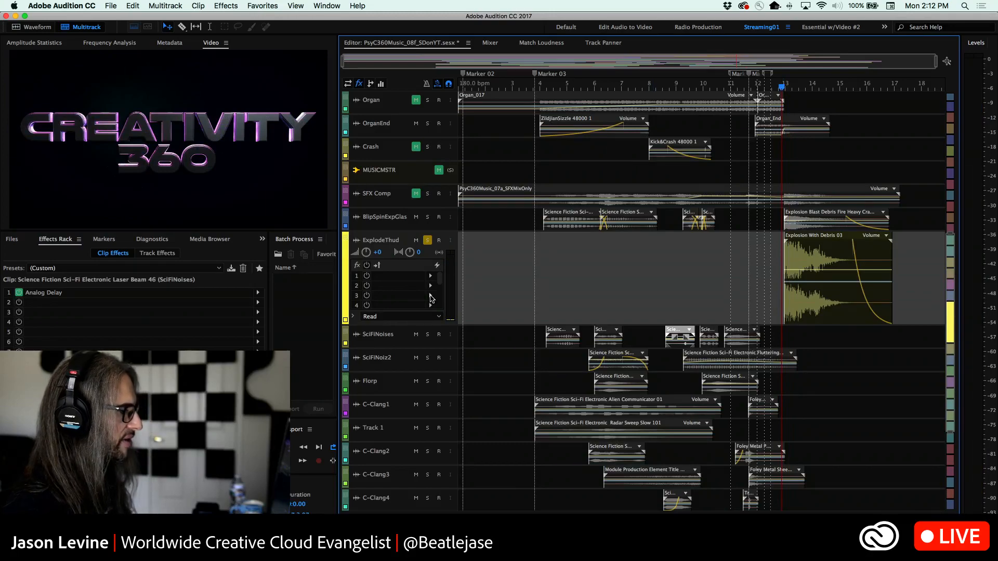
{"action": "key", "text": "space"}
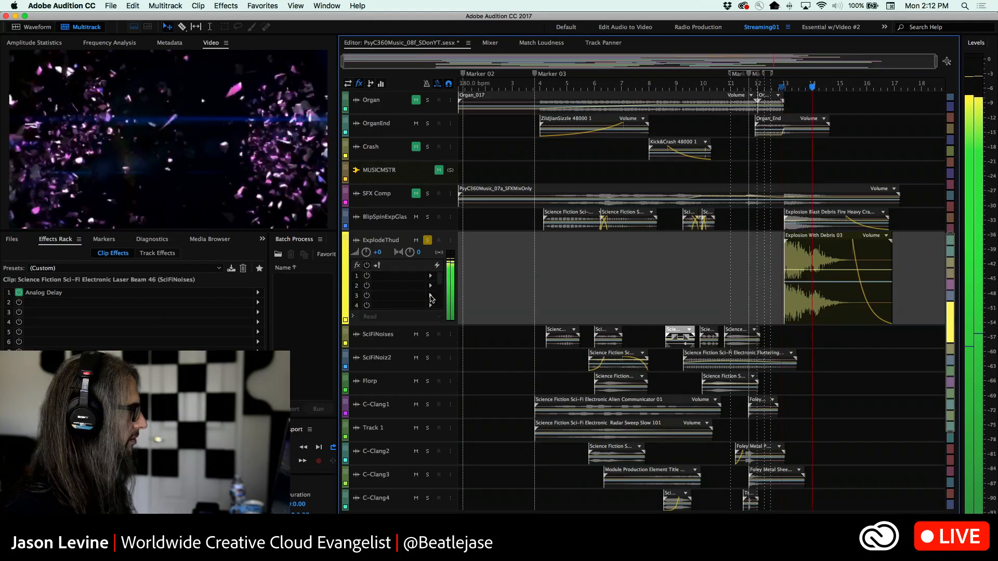
{"action": "left_click", "coordinate": [359, 84]}
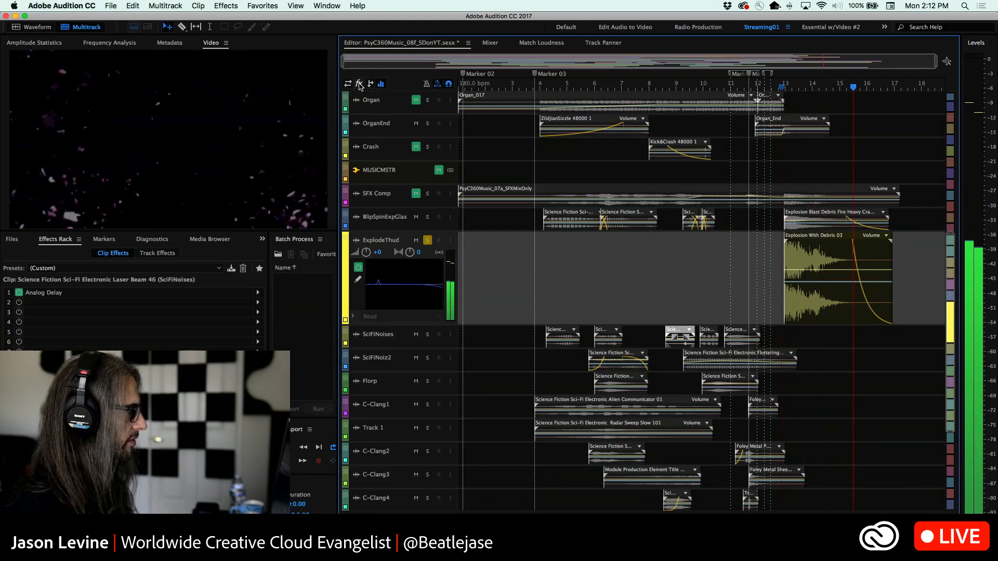
Open the ExplodeThud track's EQ and set the frequency of band 1 to 43 Hz
{"action": "double_click", "coordinate": [385, 280]}
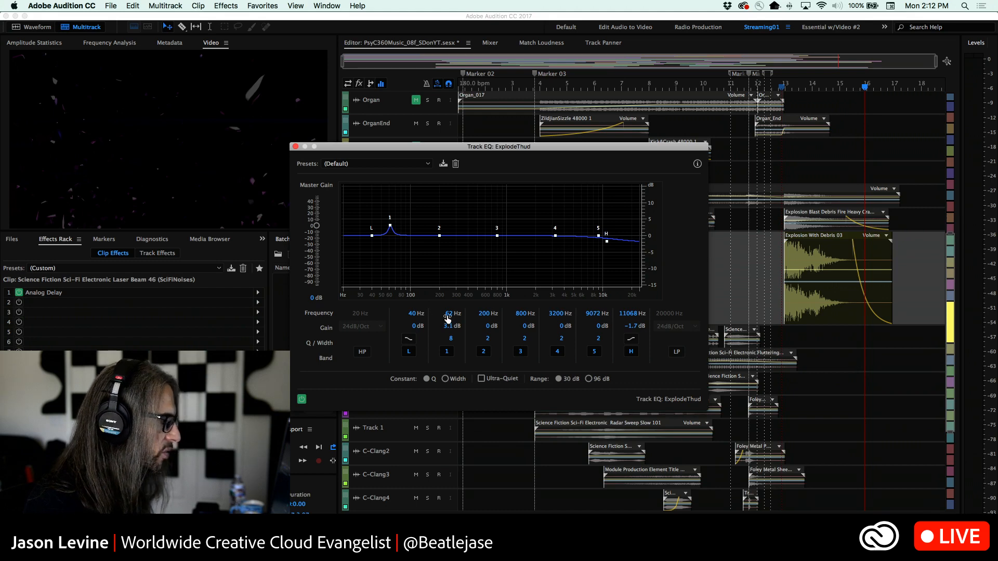
{"action": "left_click_drag", "start_coordinate": [447, 315], "coordinate": [444, 315]}
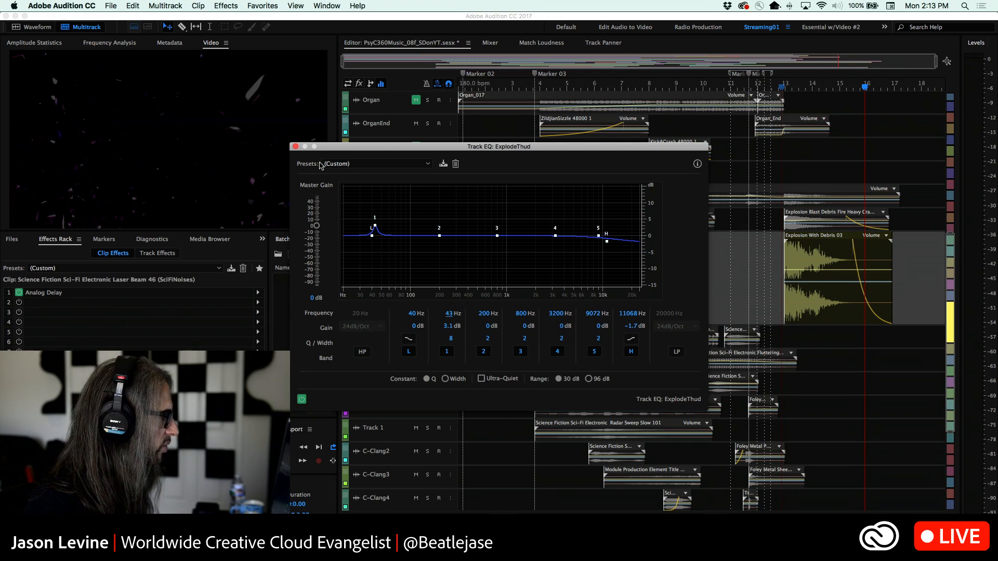
{"action": "left_click", "coordinate": [295, 147]}
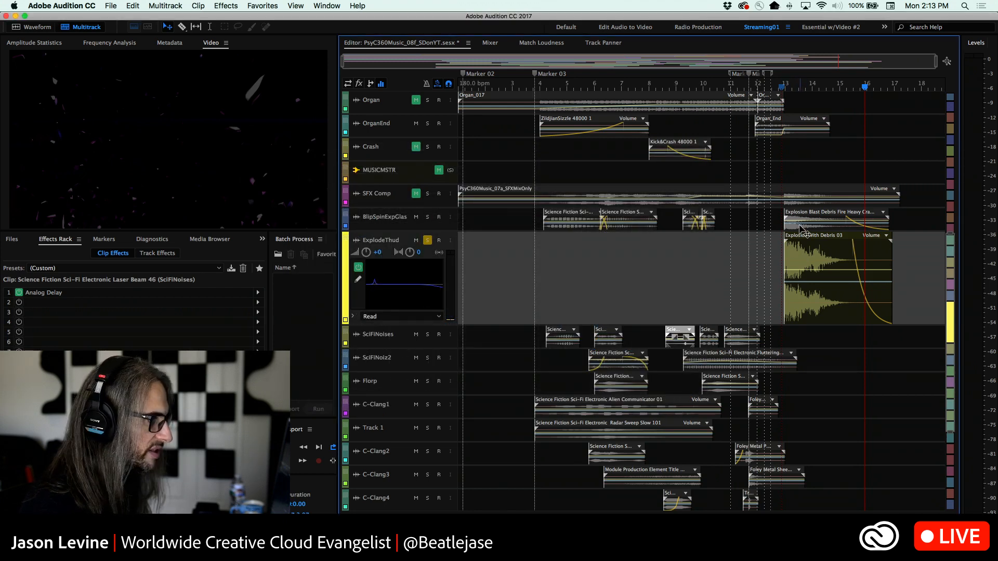
Switch the solo from ExplodeThud to BlipSpinExpGlas and play its explosion clip from bar 13 and again from between bars 13 and 14
{"action": "left_click", "coordinate": [785, 91]}
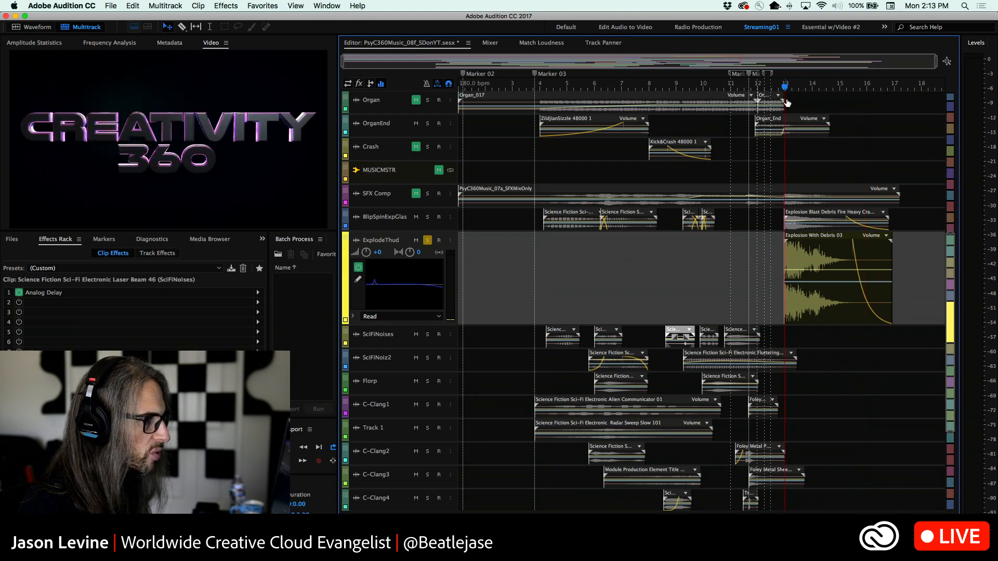
{"action": "left_click", "coordinate": [427, 241]}
{"action": "left_click", "coordinate": [427, 217]}
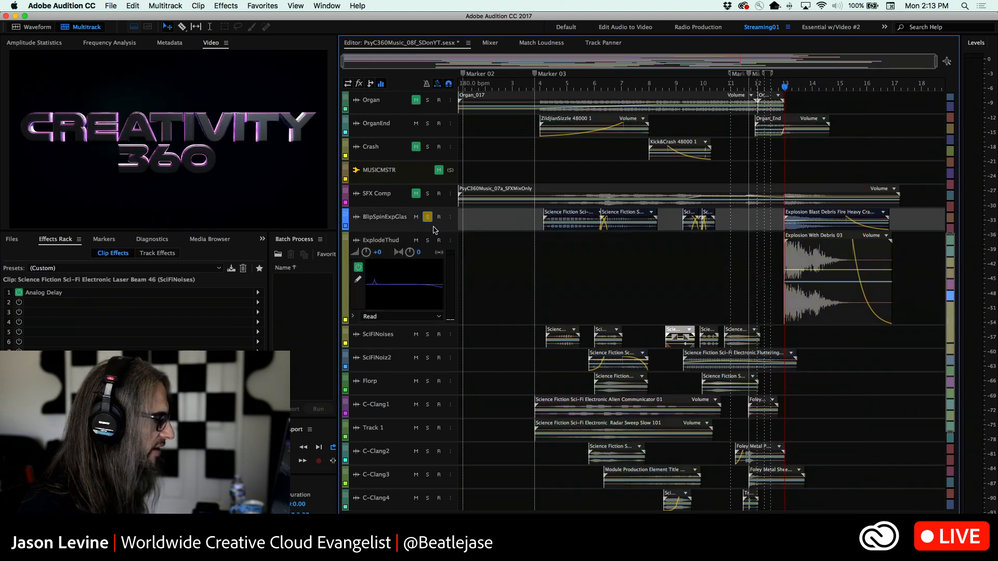
{"action": "key", "text": "space"}
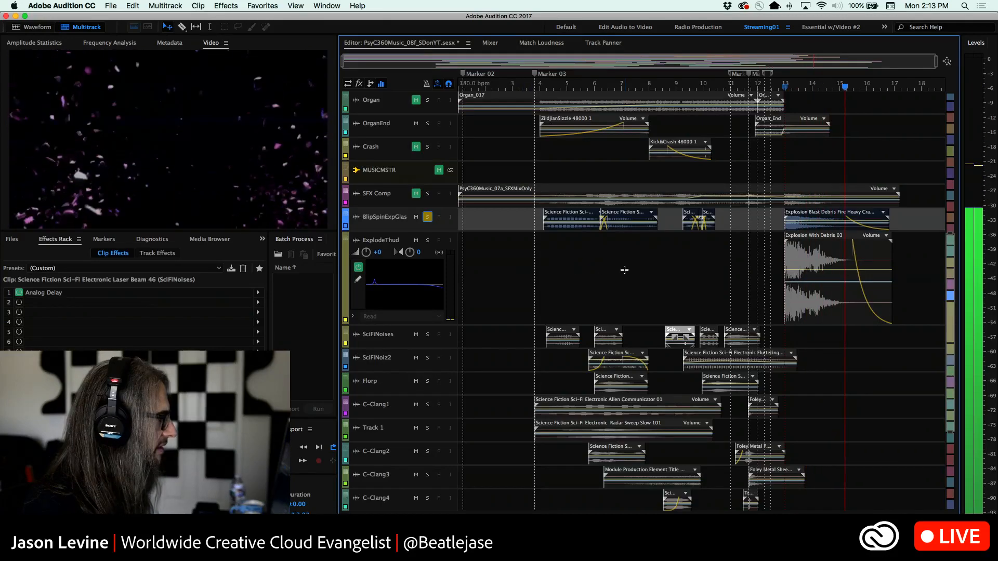
{"action": "key", "text": "space"}
{"action": "left_click_drag", "start_coordinate": [853, 92], "coordinate": [804, 93]}
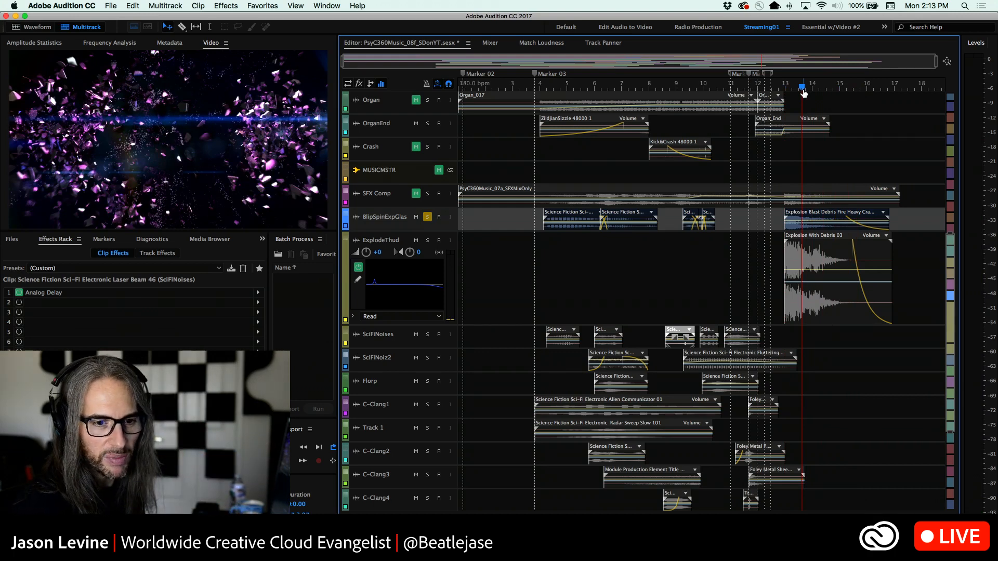
{"action": "key", "text": "space"}
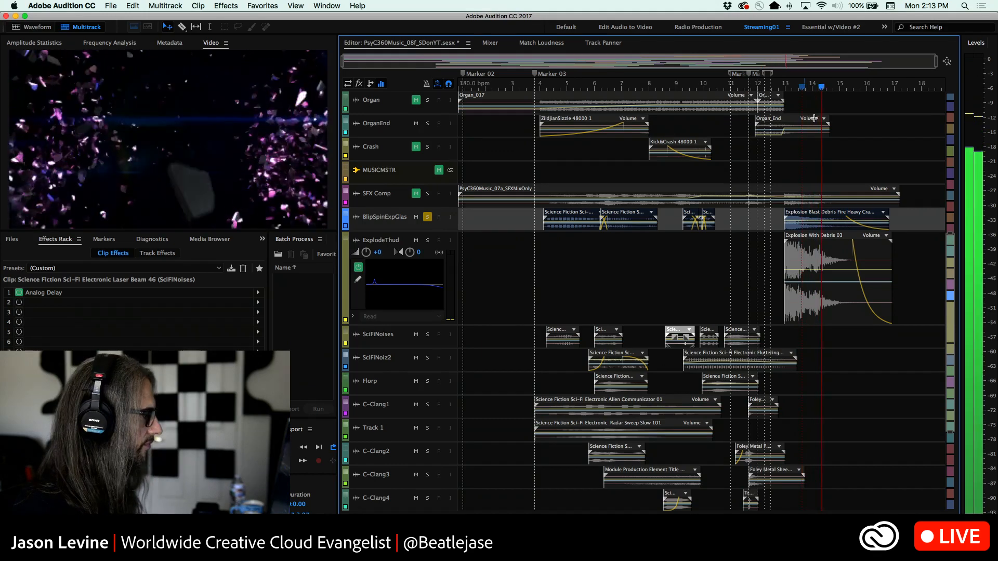
{"action": "key", "text": "space"}
Add ExplodeThud to the solo and play both explosion clips together twice from around bar 13
{"action": "left_click", "coordinate": [428, 241]}
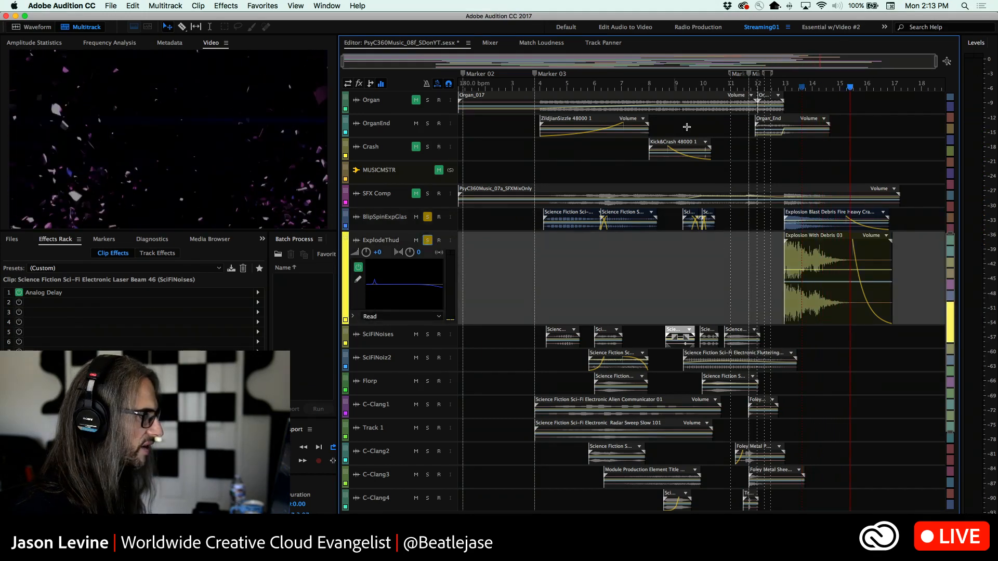
{"action": "left_click", "coordinate": [781, 89]}
{"action": "key", "text": "space"}
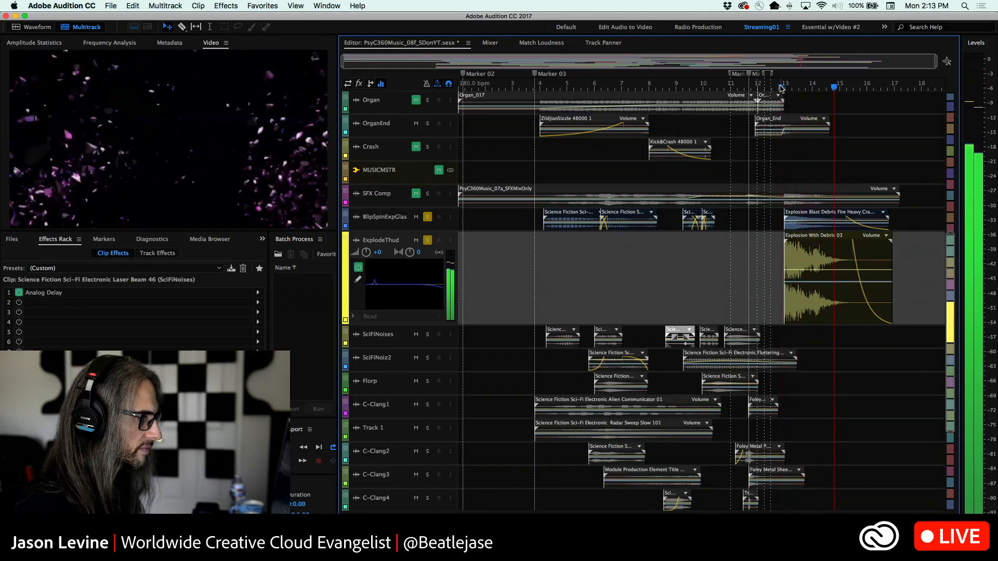
{"action": "key", "text": "space"}
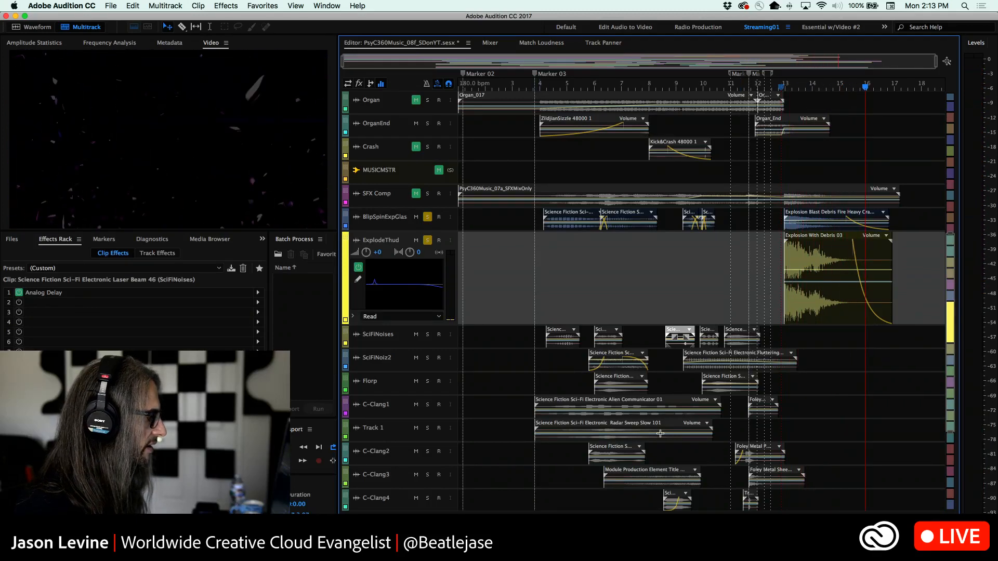
{"action": "left_click", "coordinate": [789, 88]}
{"action": "key", "text": "space"}
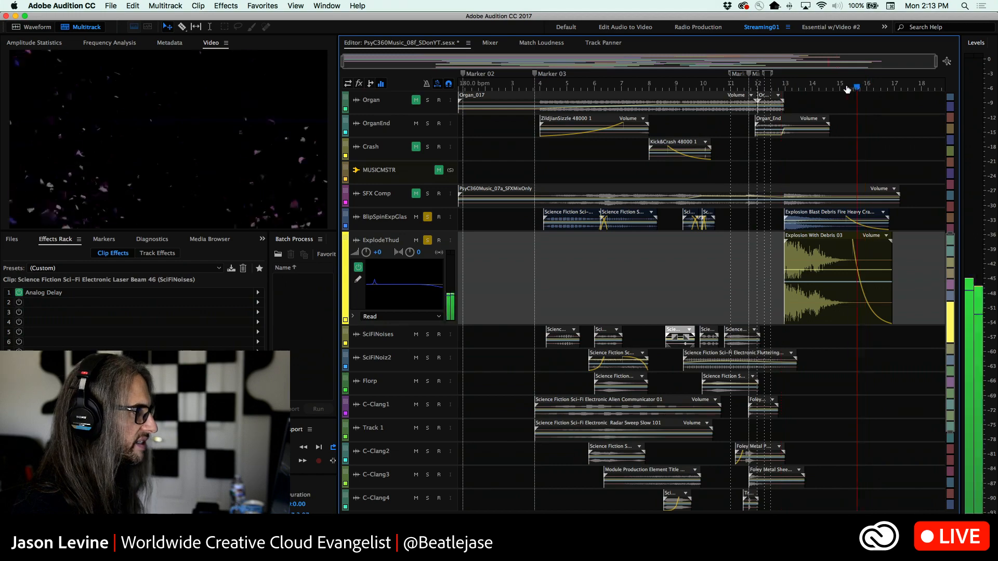
Clear the solos on ExplodeThud and BlipSpinExpGlas and play the combined effects tracks twice from just after bar 11
{"action": "left_click", "coordinate": [735, 89]}
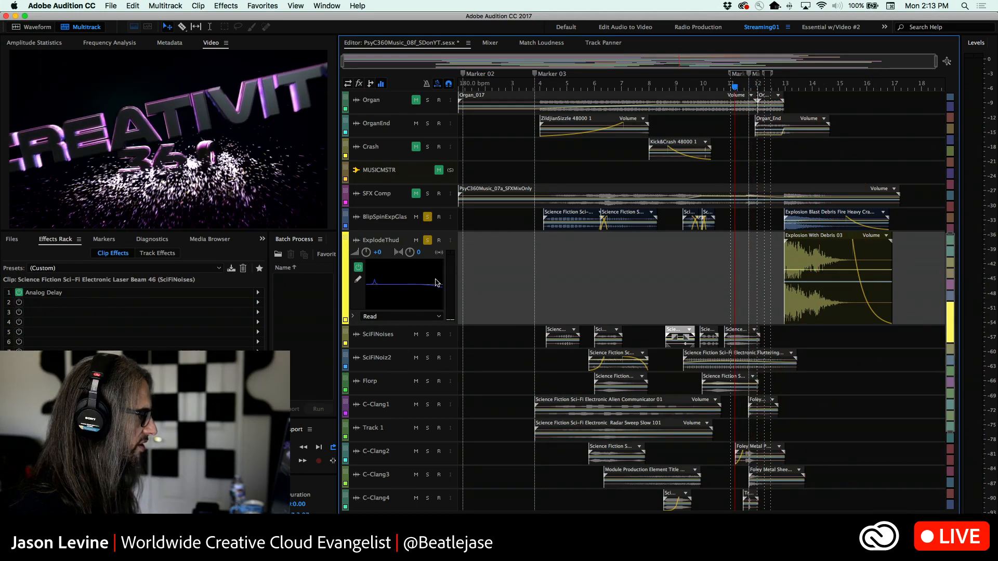
{"action": "left_click", "coordinate": [428, 241]}
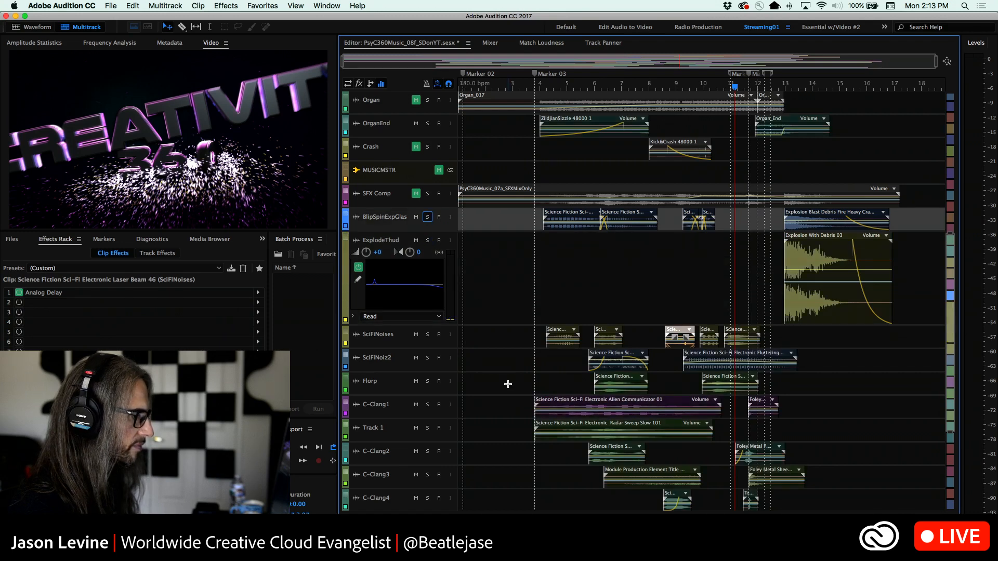
{"action": "key", "text": "space"}
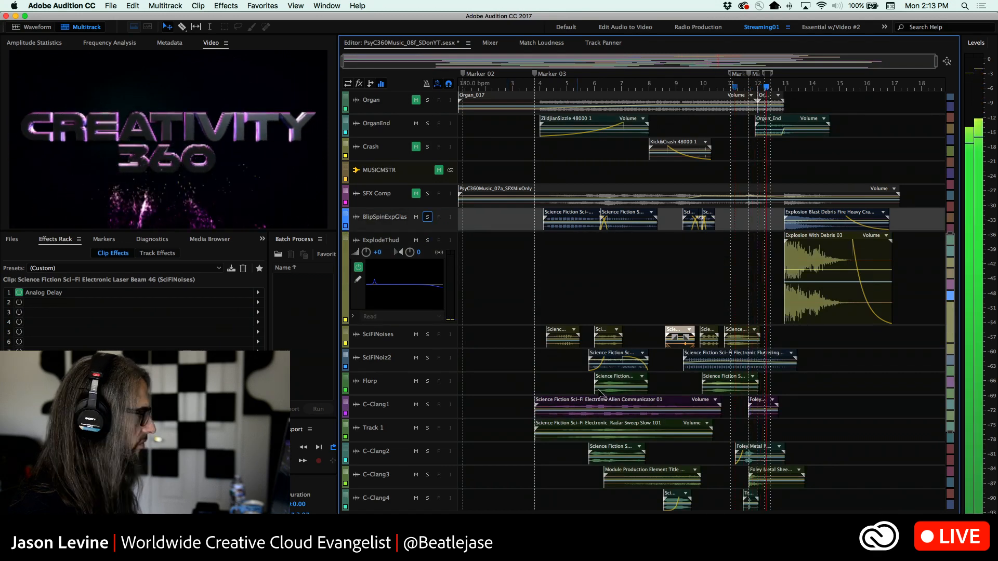
{"action": "key", "text": "space"}
{"action": "left_click", "coordinate": [741, 130]}
{"action": "key", "text": "space"}
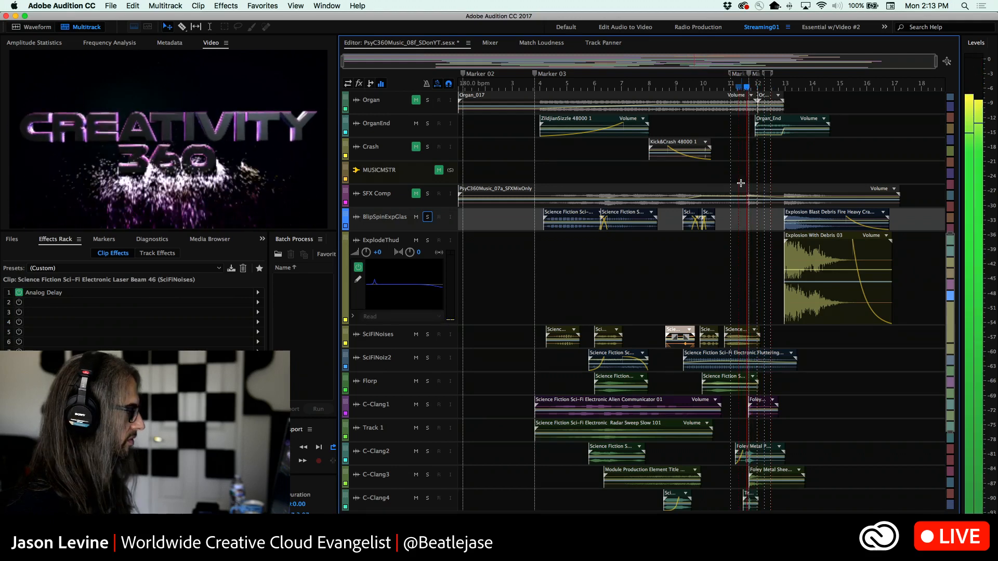
{"action": "key", "text": "space"}
Solo only the C-Clang1 track, play it briefly, and focus the timeline on the clips around Marker 04
{"action": "scroll", "coordinate": [835, 435], "scroll_direction": "down", "scroll_amount": 3}
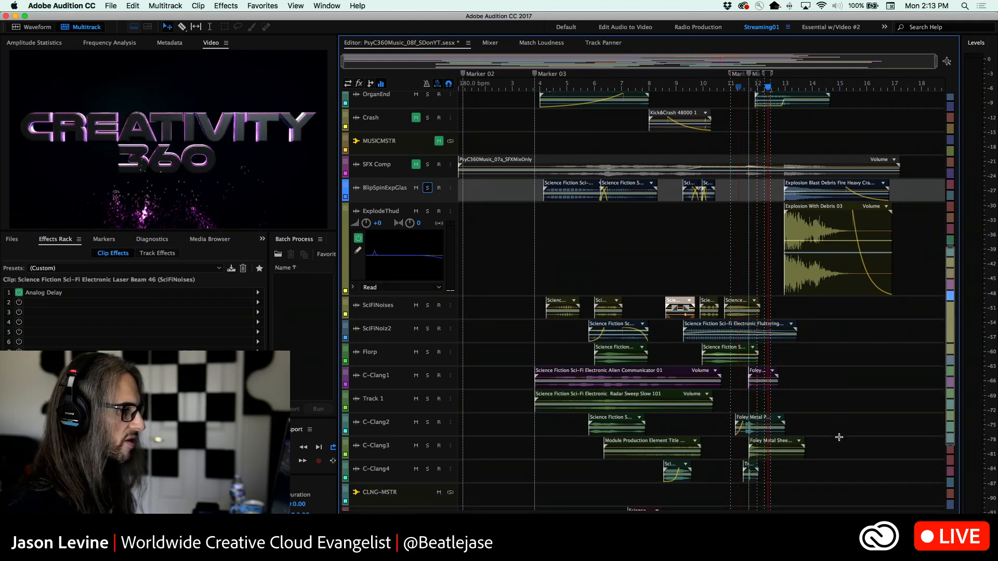
{"action": "left_click", "coordinate": [428, 361]}
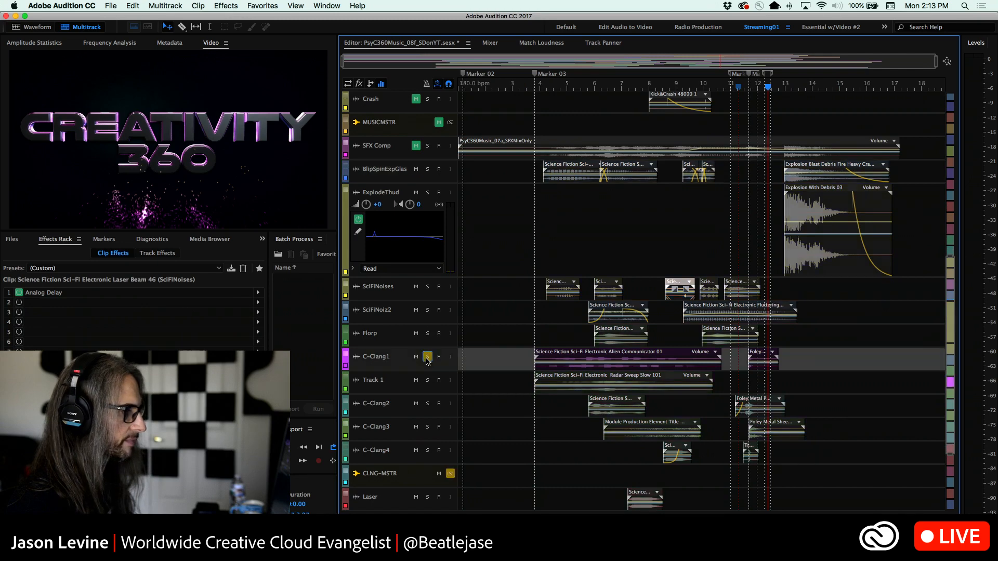
{"action": "key", "text": "space"}
{"action": "key", "text": "space"}
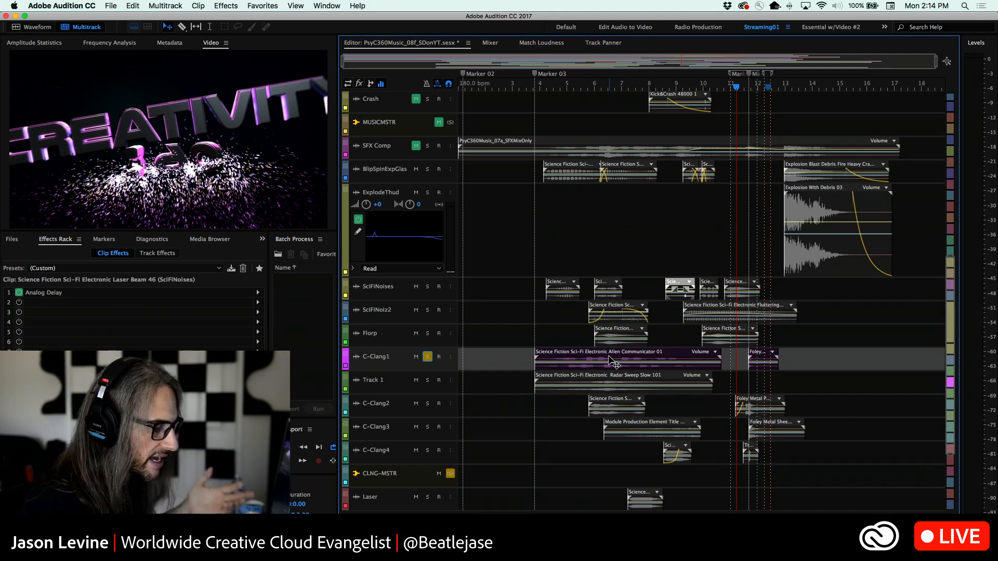
{"action": "scroll", "coordinate": [614, 364], "scroll_direction": "down", "scroll_amount": 1}
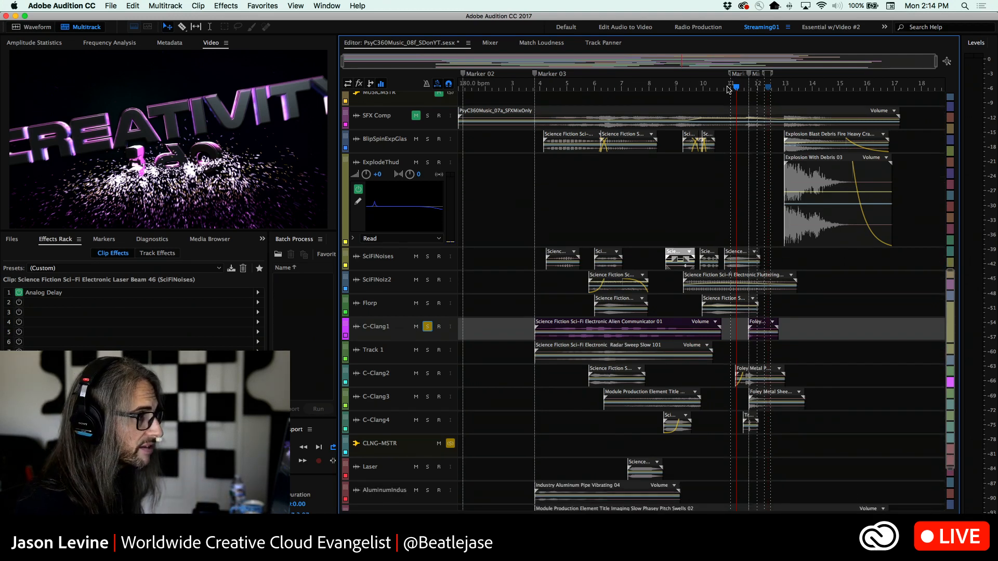
{"action": "left_click_drag", "start_coordinate": [717, 89], "coordinate": [794, 91]}
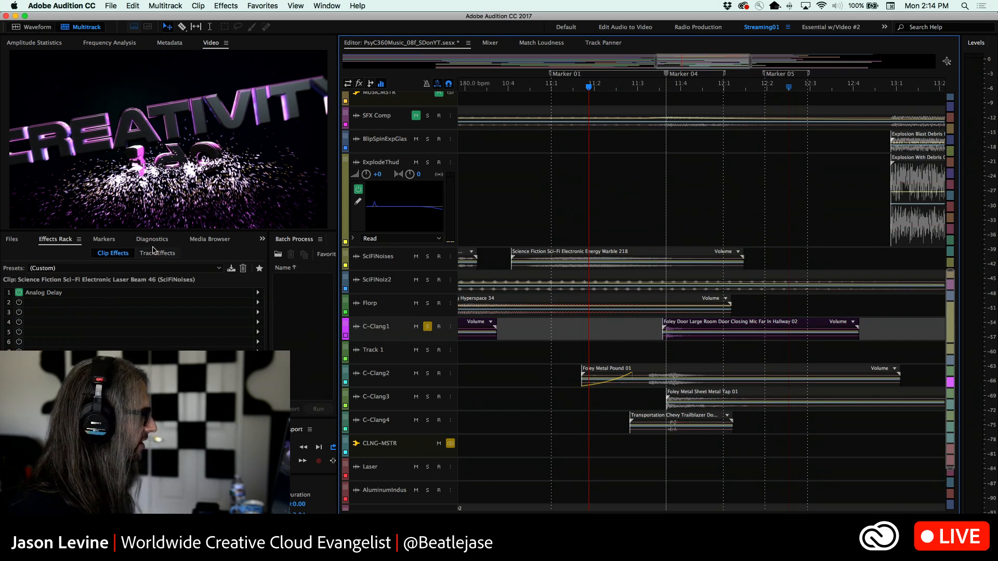
Browse the Loopology sound effects library and show the contents of its Foley folder
{"action": "left_click", "coordinate": [210, 239]}
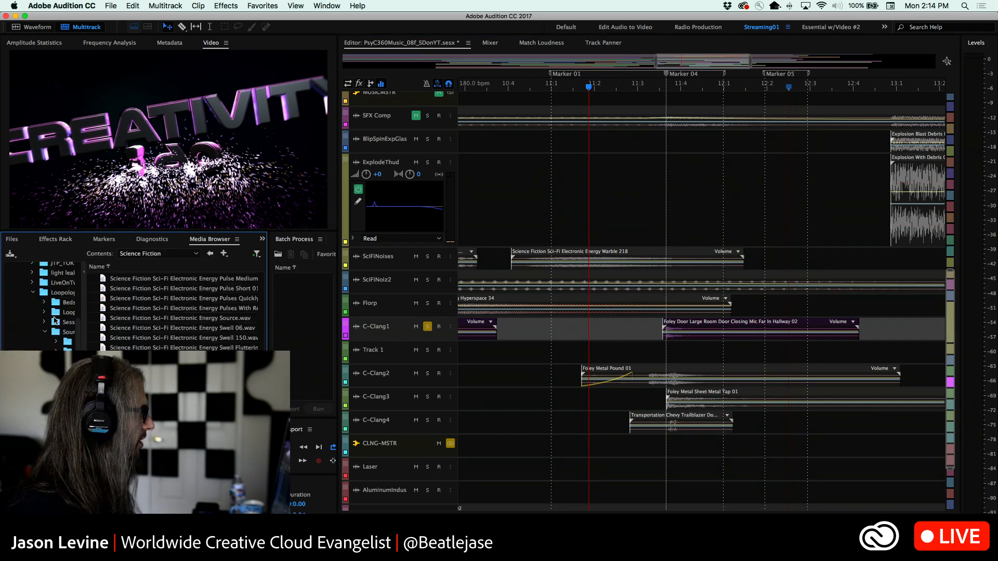
{"action": "scroll", "coordinate": [55, 321], "scroll_direction": "right", "scroll_amount": 3}
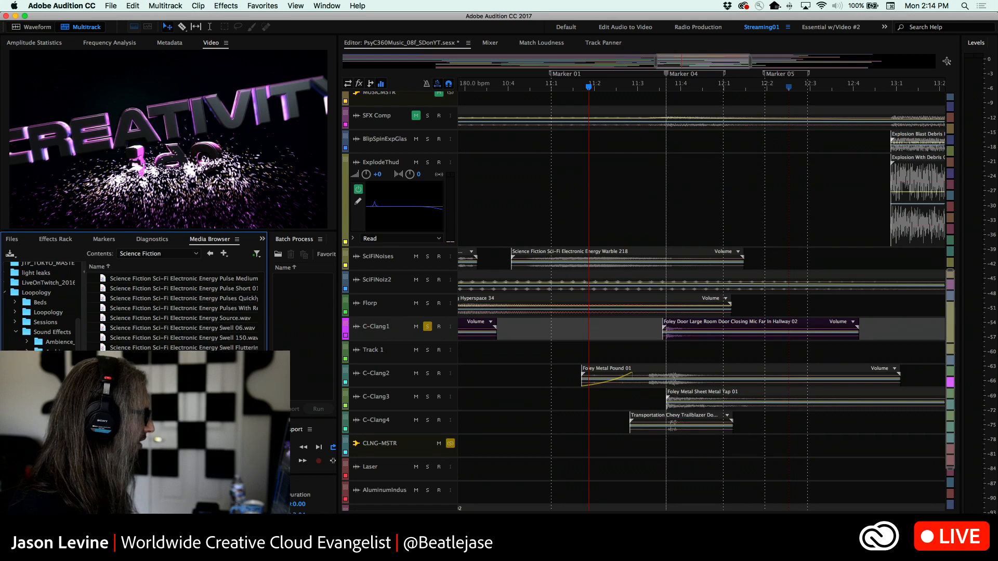
{"action": "left_click", "coordinate": [52, 421]}
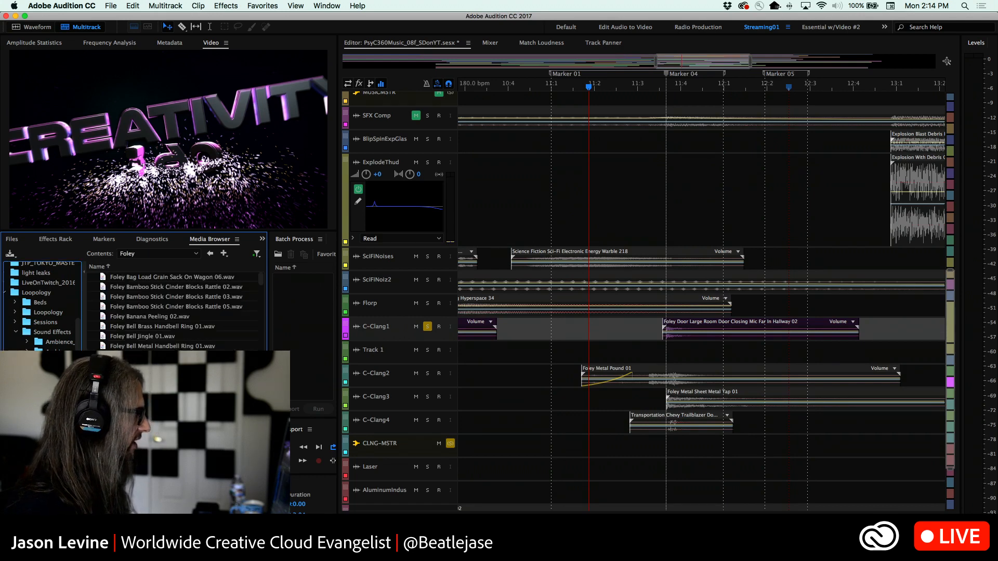
Look through the Foley sound files and select the Foley Door Large Room Door Closing Mic Far In Hallway file
{"action": "scroll", "coordinate": [177, 311], "scroll_direction": "down", "scroll_amount": 5}
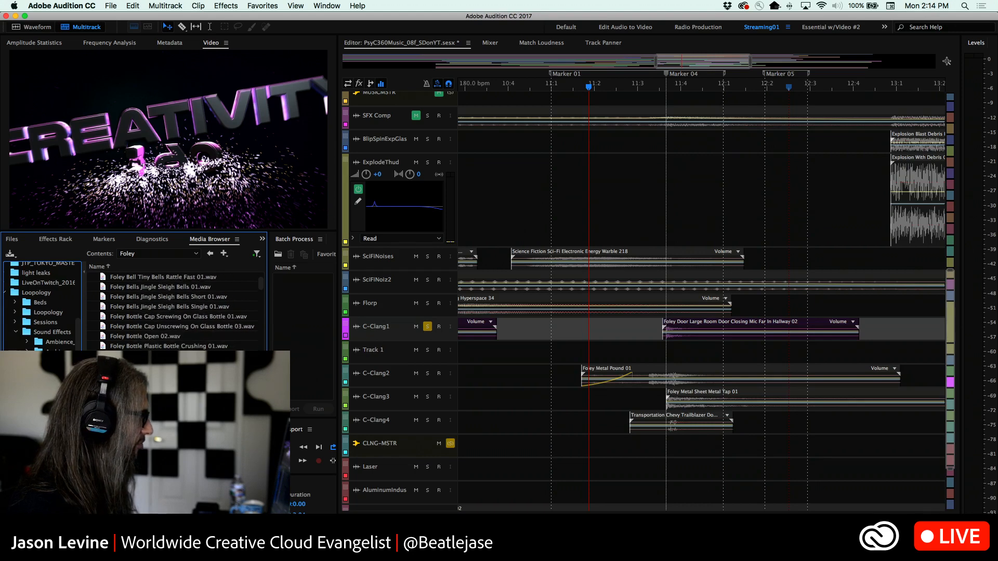
{"action": "scroll", "coordinate": [176, 312], "scroll_direction": "down", "scroll_amount": 3}
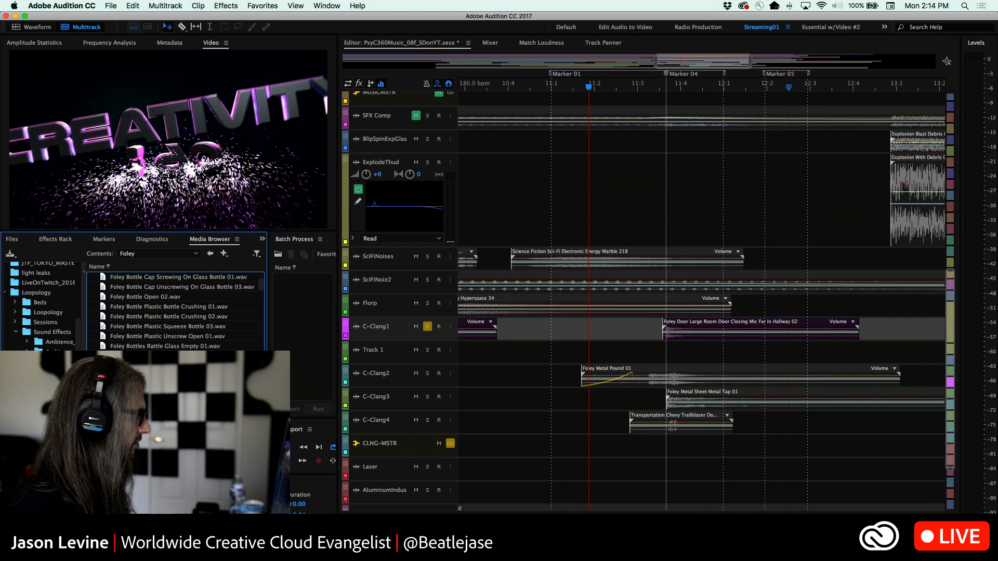
{"action": "key", "text": "Page_Down"}
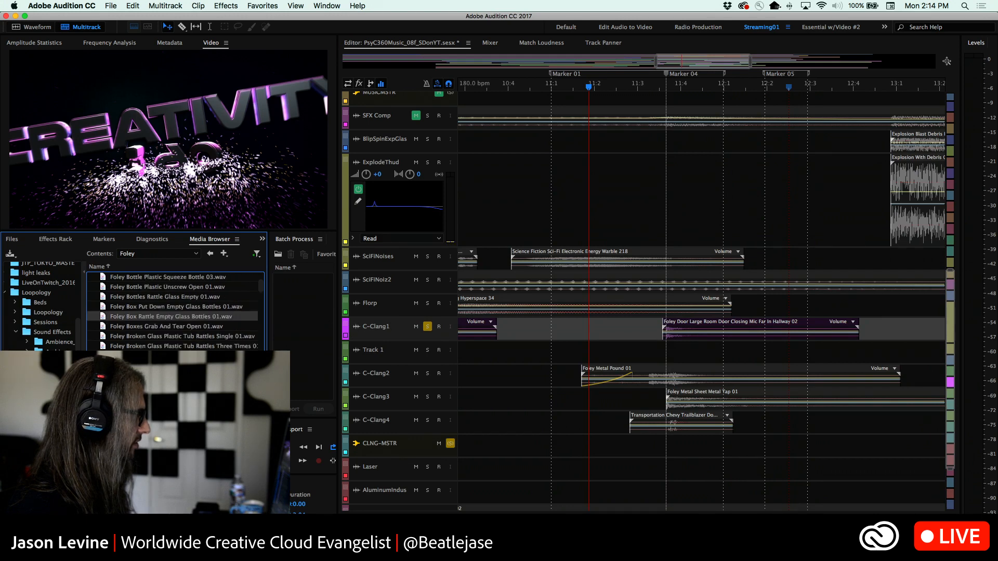
{"action": "key", "text": "Down"}
{"action": "key", "text": "Down"}
{"action": "key", "text": "Down"}
{"action": "key", "text": "Down"}
{"action": "key", "text": "Down"}
{"action": "key", "text": "Down"}
{"action": "key", "text": "Down"}
{"action": "key", "text": "Down"}
{"action": "key", "text": "Down"}
{"action": "key", "text": "Down"}
{"action": "key", "text": "Down"}
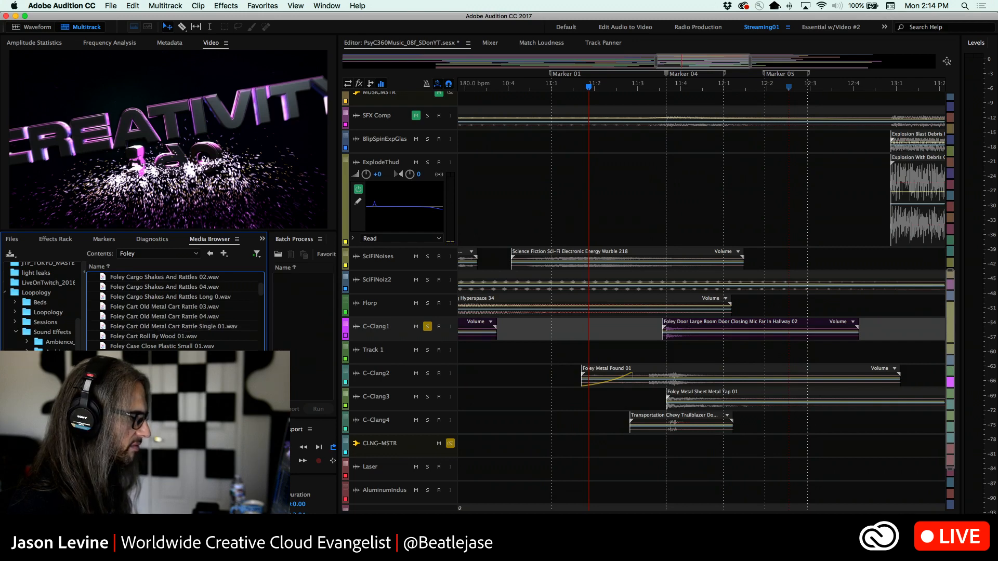
{"action": "scroll", "coordinate": [174, 312], "scroll_direction": "down", "scroll_amount": 5}
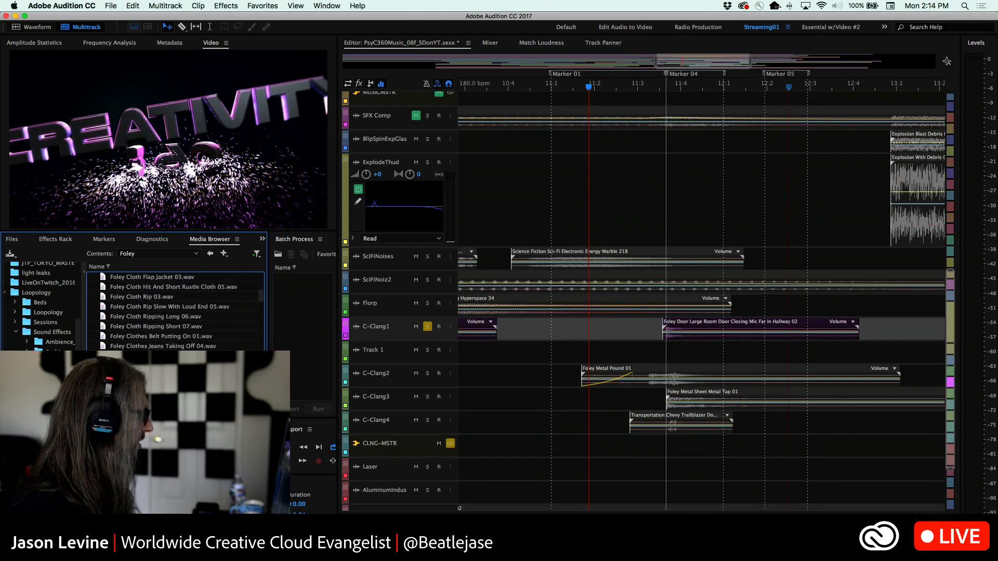
{"action": "scroll", "coordinate": [174, 312], "scroll_direction": "down", "scroll_amount": 10}
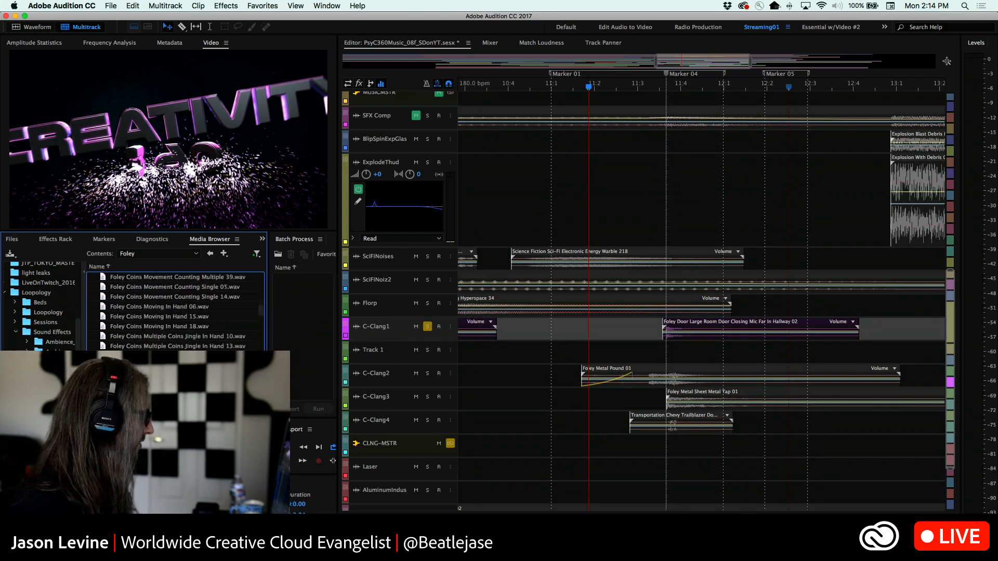
{"action": "scroll", "coordinate": [174, 311], "scroll_direction": "down", "scroll_amount": 1}
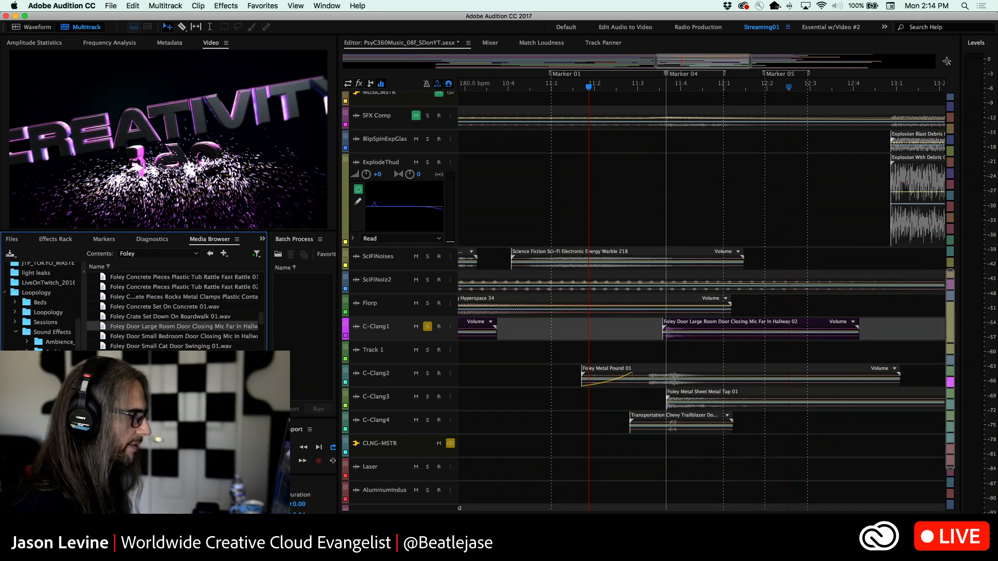
Play the soloed C-Clang1 door-closing clip from Marker 04 and again from just before it
{"action": "left_click", "coordinate": [663, 87]}
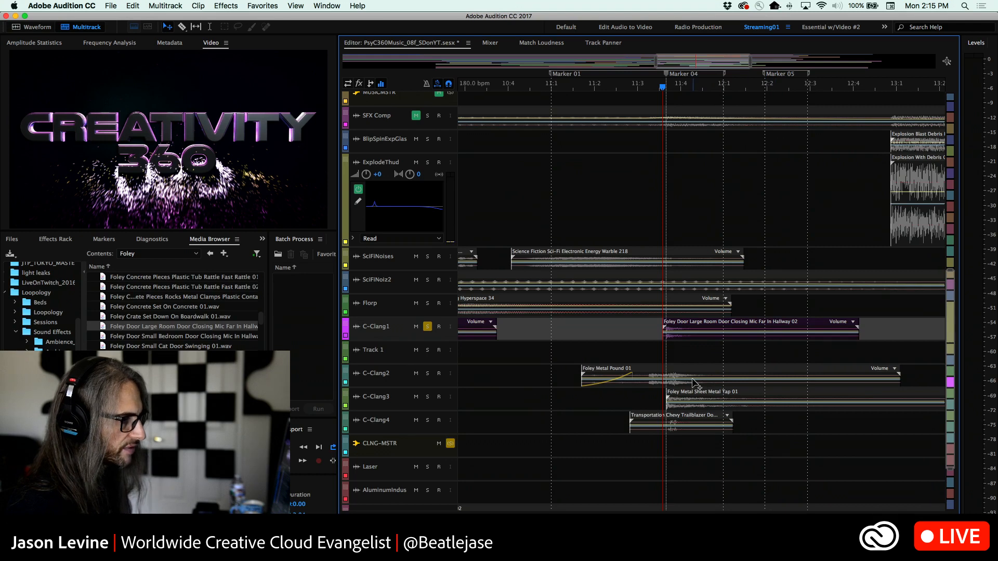
{"action": "left_click", "coordinate": [652, 87]}
{"action": "key", "text": "space"}
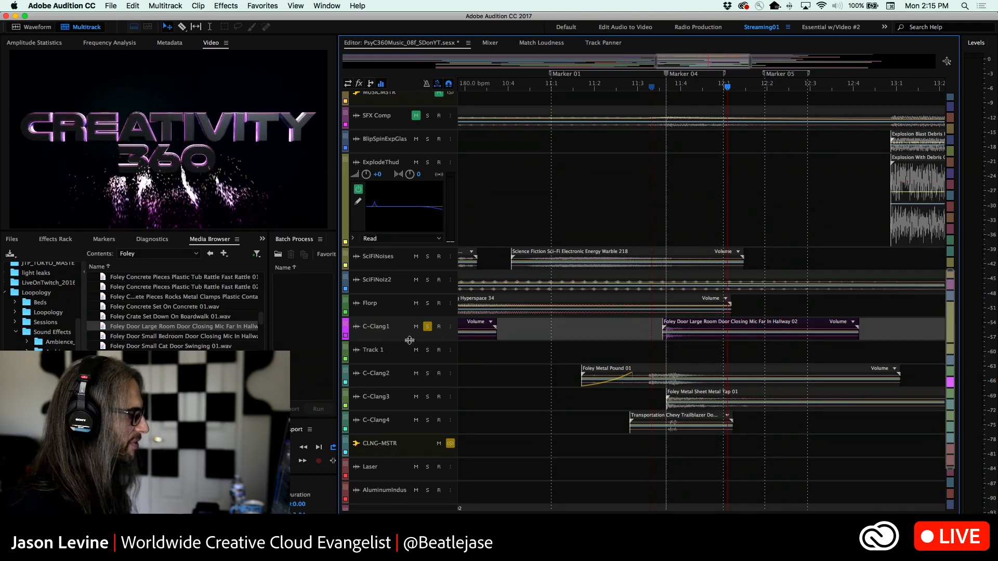
Enlarge the C-Clang1 track, show the effects view in the track controls, and place the playhead at Marker 04
{"action": "left_click_drag", "start_coordinate": [410, 342], "coordinate": [410, 385]}
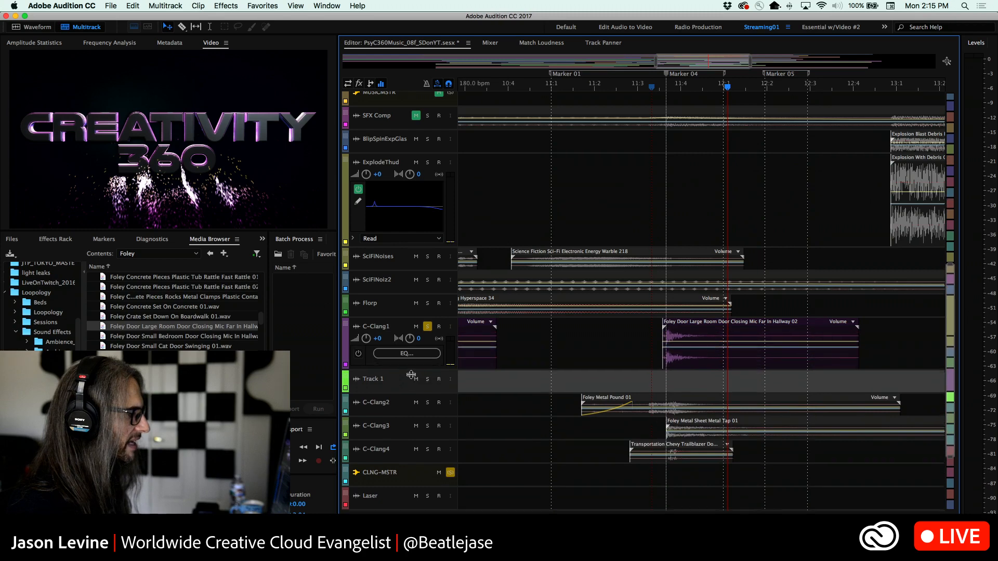
{"action": "left_click", "coordinate": [359, 84]}
{"action": "left_click", "coordinate": [665, 88]}
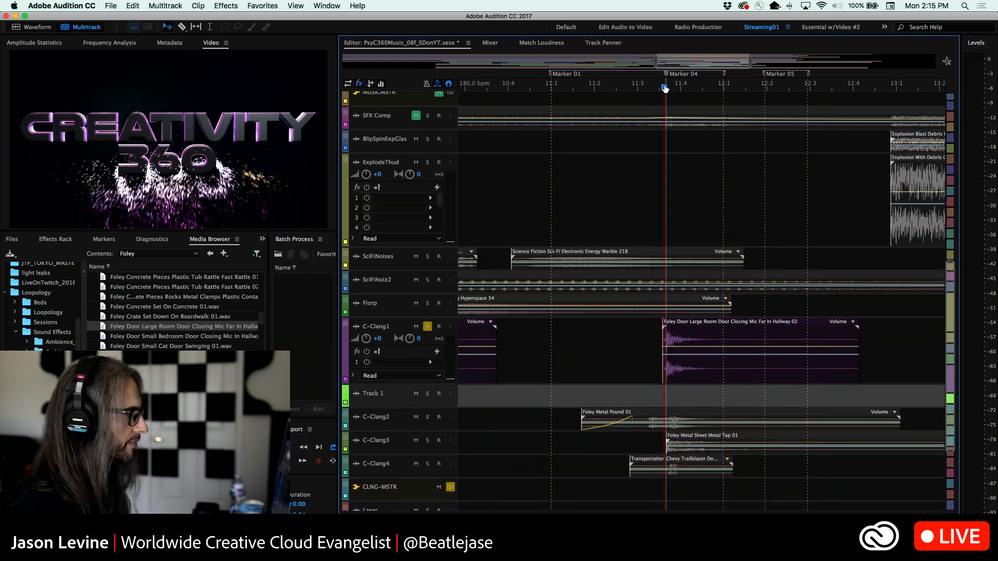
Play C-Clang1 from Marker 04, then solo C-Clang2 in its place and play the Foley Metal Pound 01 clip from near 11:2
{"action": "key", "text": "space"}
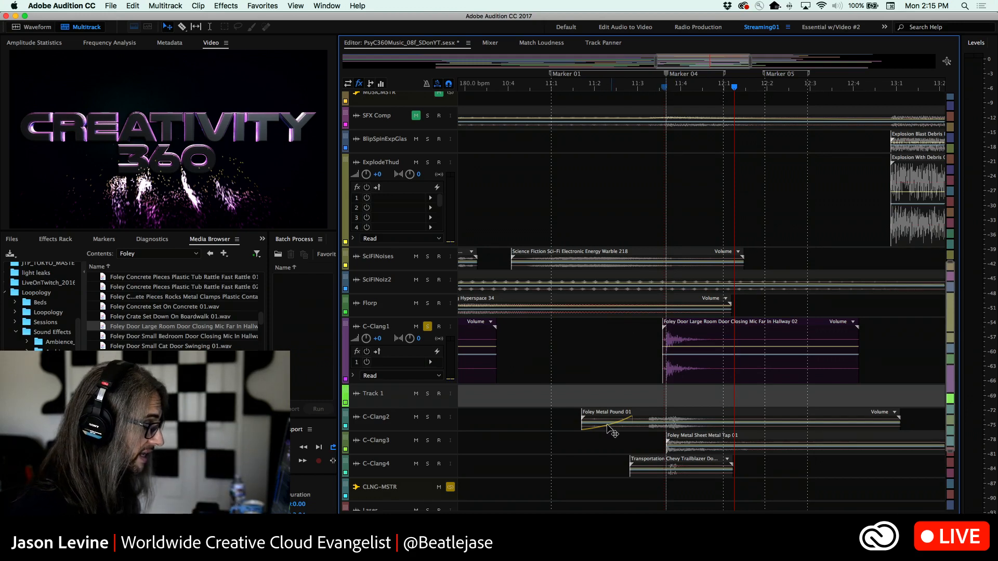
{"action": "left_click", "coordinate": [592, 88]}
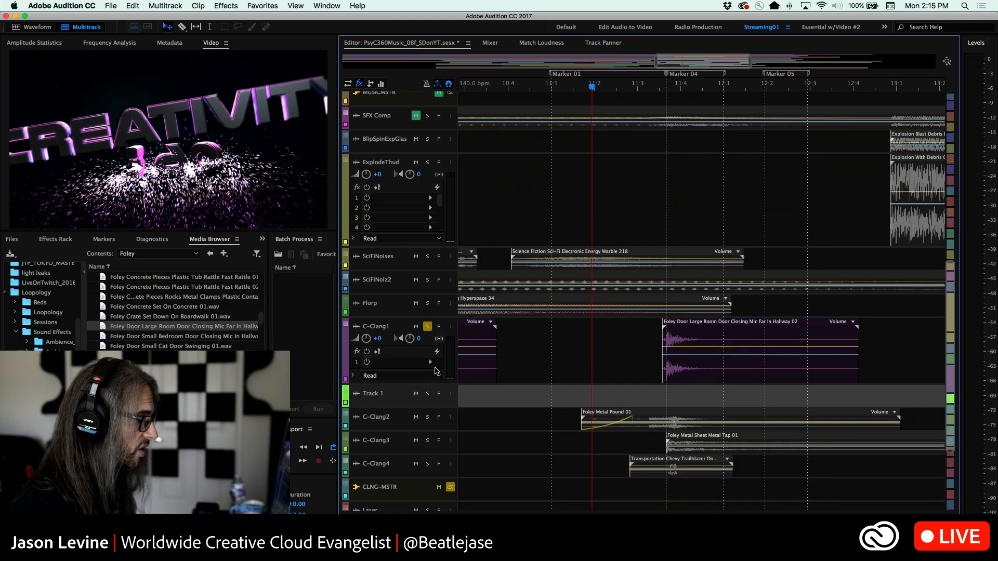
{"action": "left_click", "coordinate": [427, 418]}
{"action": "left_click", "coordinate": [448, 420]}
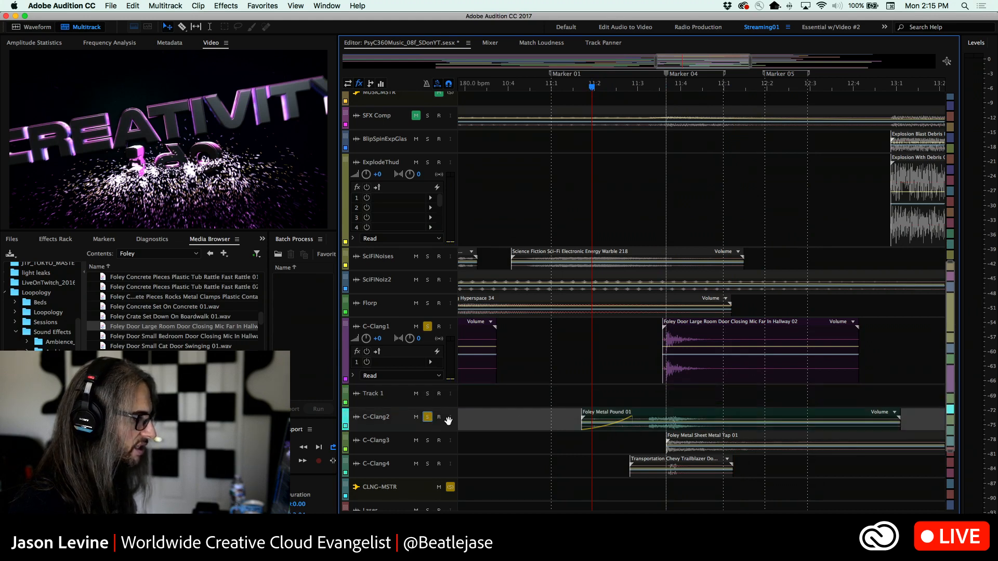
{"action": "left_click", "coordinate": [427, 327]}
{"action": "key", "text": "space"}
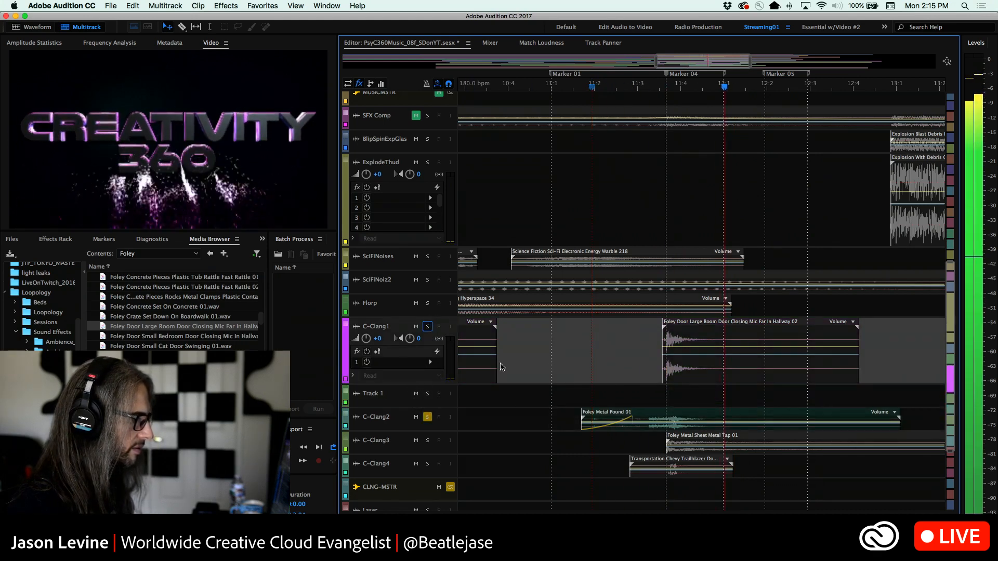
{"action": "key", "text": "space"}
Enlarge the tracks until their effect slots show, and switch off the effects rack of C-Clang2
{"action": "left_click", "coordinate": [643, 93]}
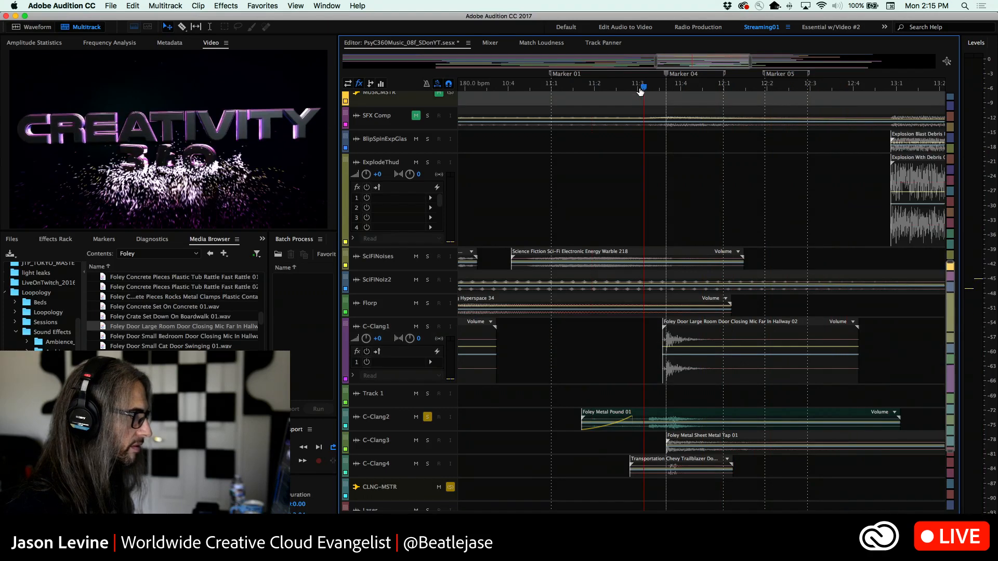
{"action": "scroll", "coordinate": [408, 418], "scroll_direction": "up", "scroll_amount": 5}
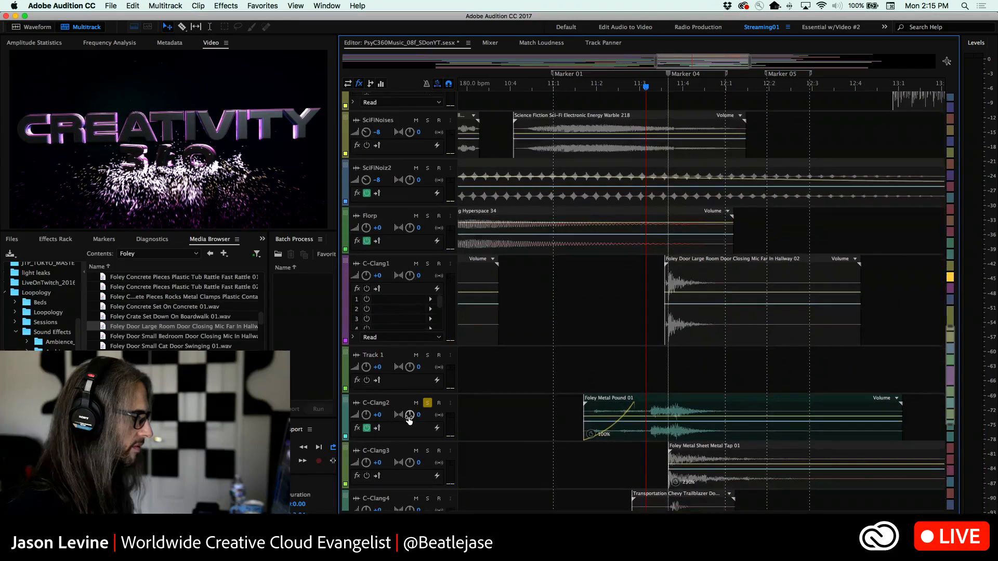
{"action": "scroll", "coordinate": [408, 416], "scroll_direction": "up", "scroll_amount": 1}
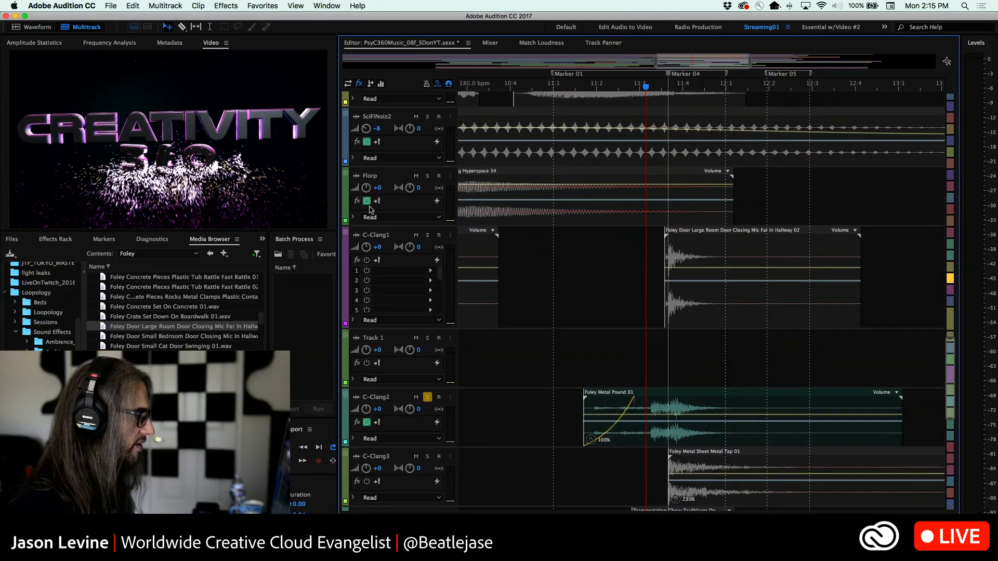
{"action": "scroll", "coordinate": [404, 429], "scroll_direction": "up", "scroll_amount": 2}
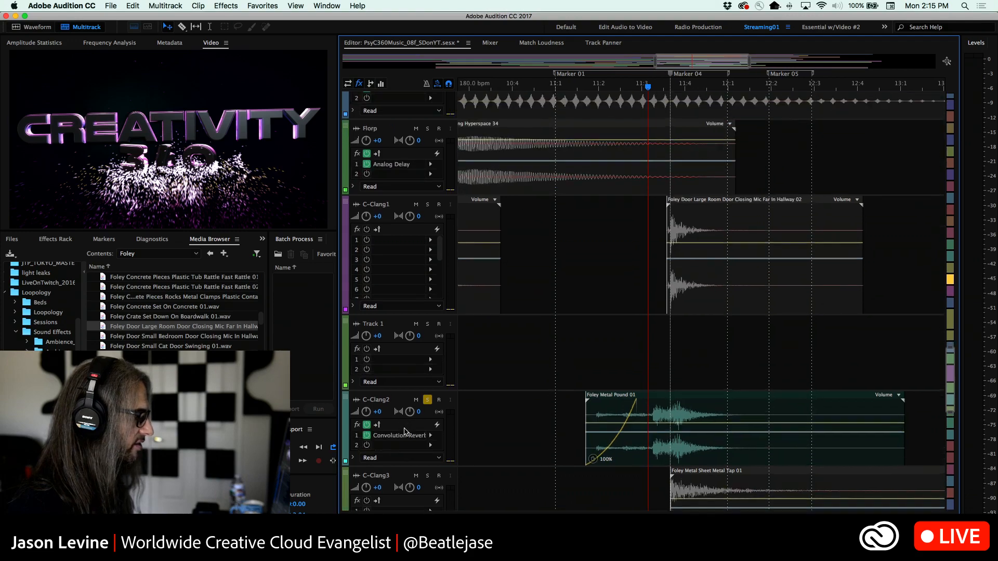
{"action": "left_click", "coordinate": [367, 424]}
Play the Foley Metal Pound 01 clip without its effects, restarting from the clip's beginning
{"action": "left_click_drag", "start_coordinate": [625, 86], "coordinate": [595, 88]}
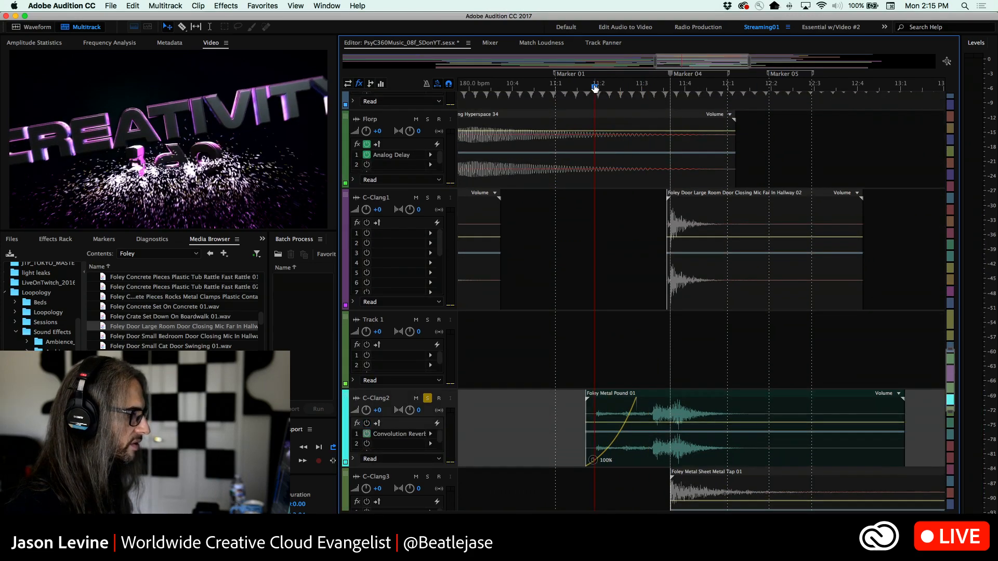
{"action": "key", "text": "space"}
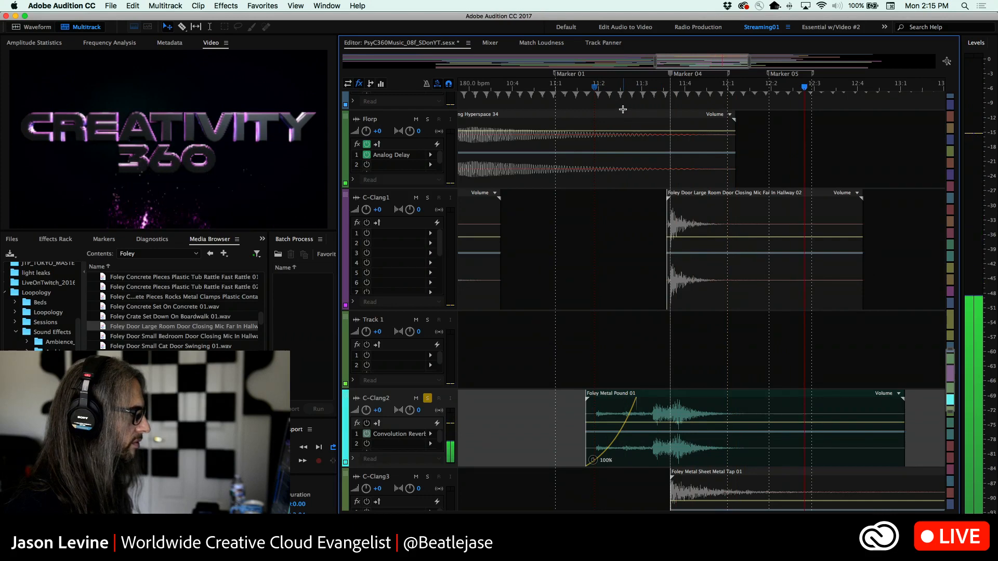
{"action": "left_click", "coordinate": [587, 87]}
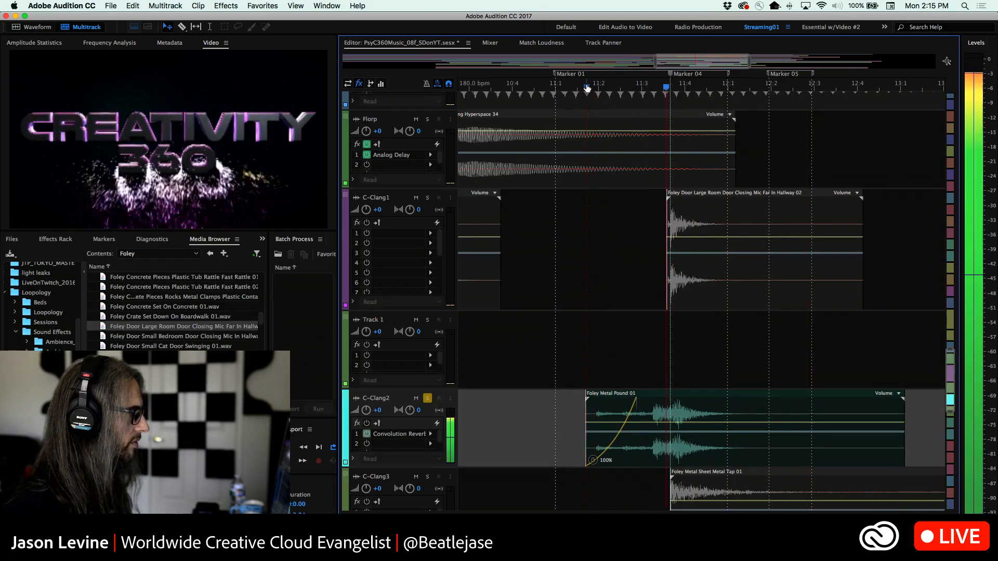
{"action": "left_click", "coordinate": [587, 87]}
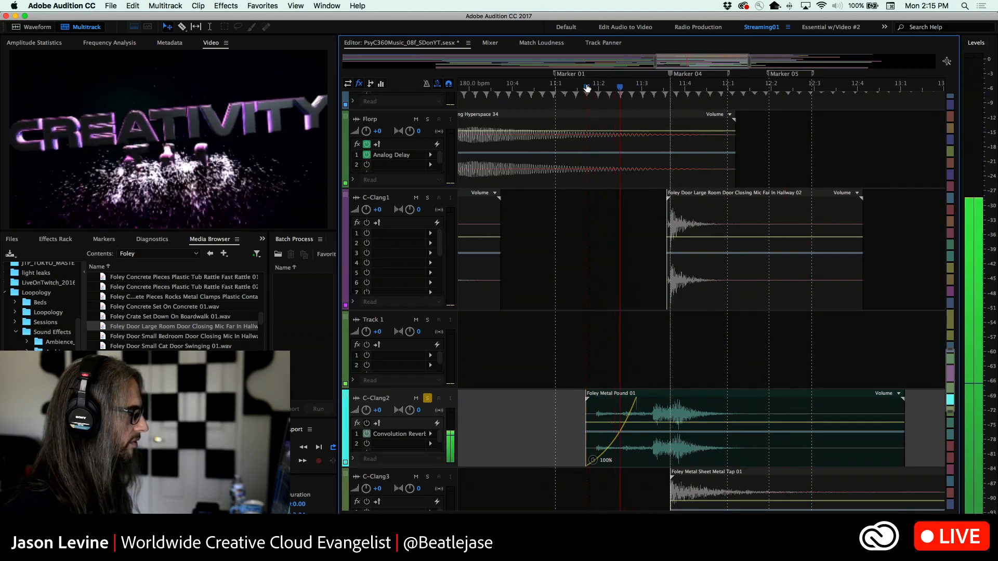
{"action": "key", "text": "space"}
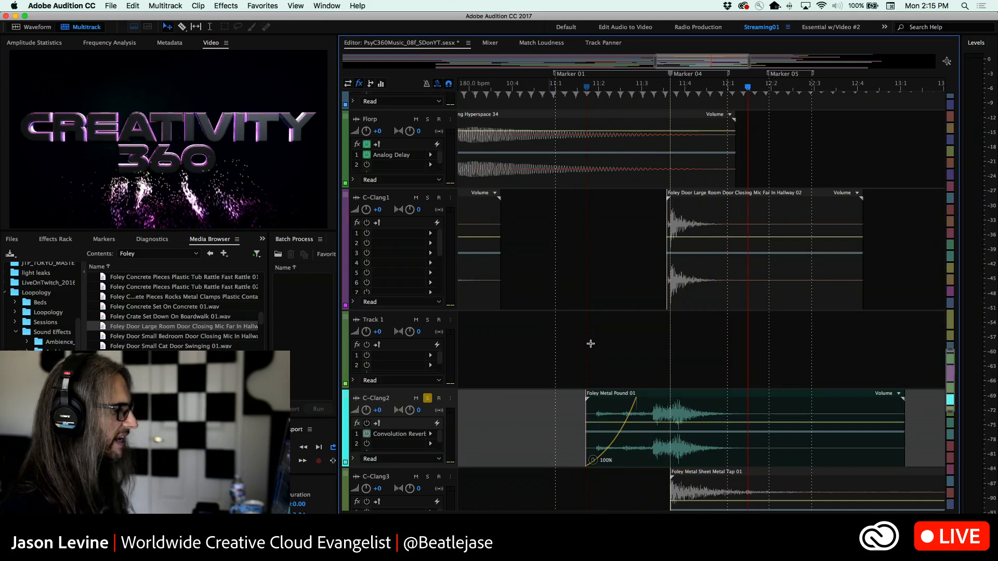
Play the unprocessed C-Clang2 hit from shortly before 11:3 and again from just after 11:3
{"action": "mouse_move", "coordinate": [651, 87]}
{"action": "left_mouse_down"}
{"action": "mouse_move", "coordinate": [665, 90]}
{"action": "mouse_move", "coordinate": [631, 88]}
{"action": "left_mouse_up"}
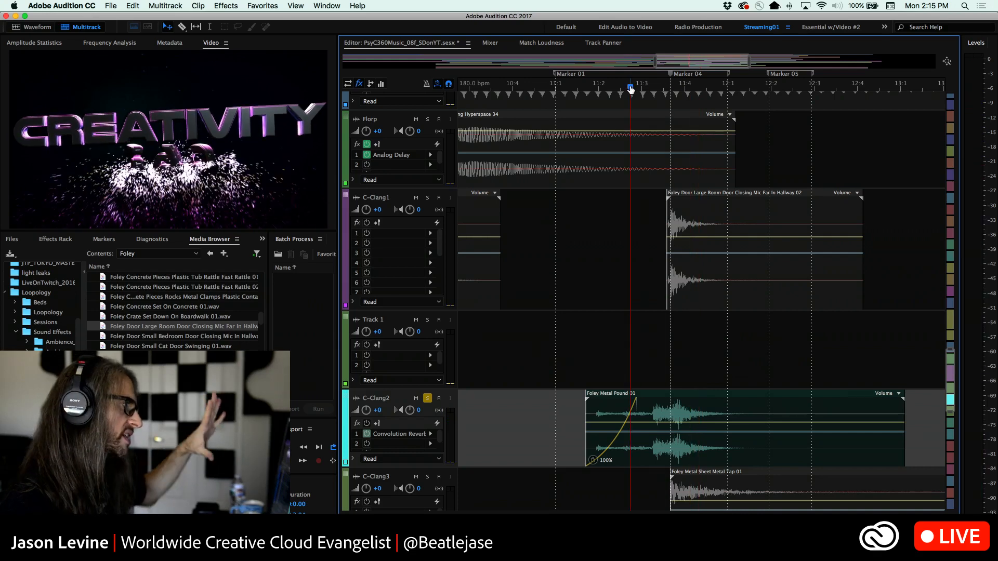
{"action": "key", "text": "space"}
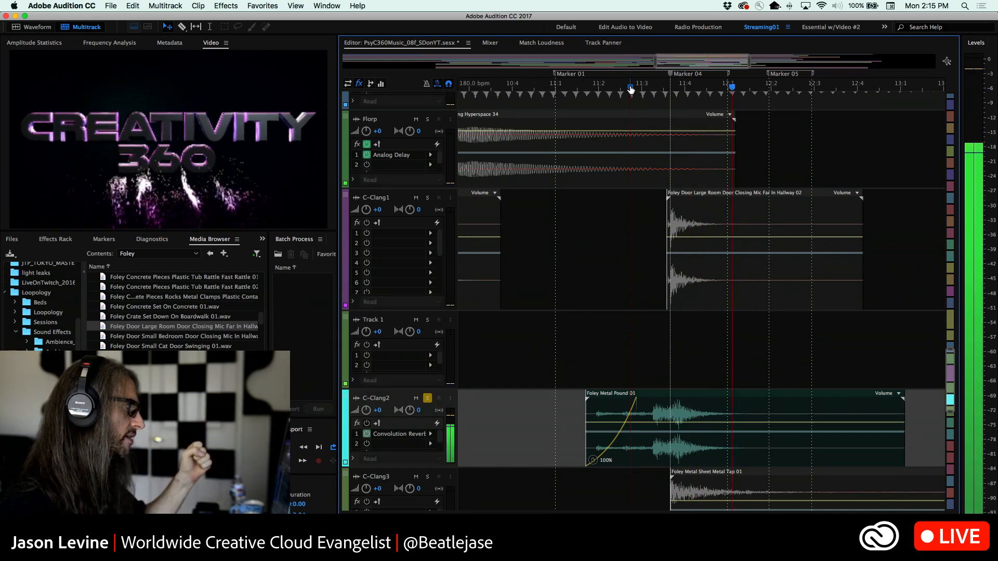
{"action": "key", "text": "space"}
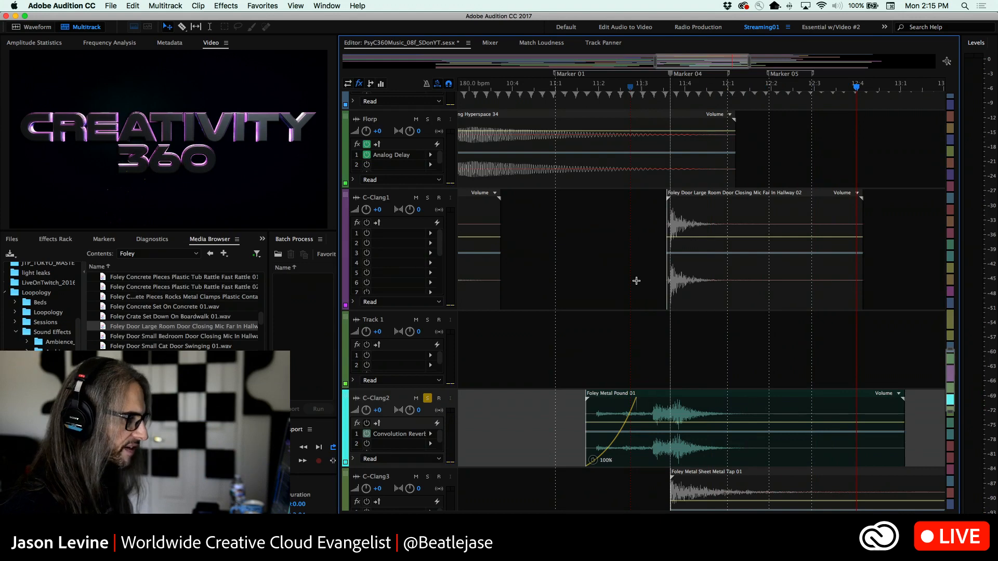
{"action": "left_click", "coordinate": [646, 90]}
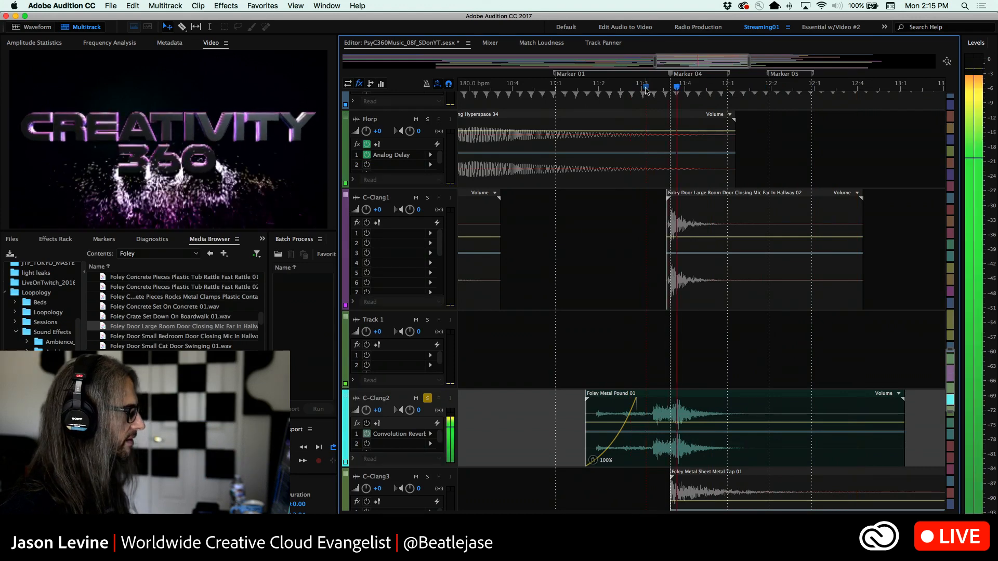
{"action": "key", "text": "space"}
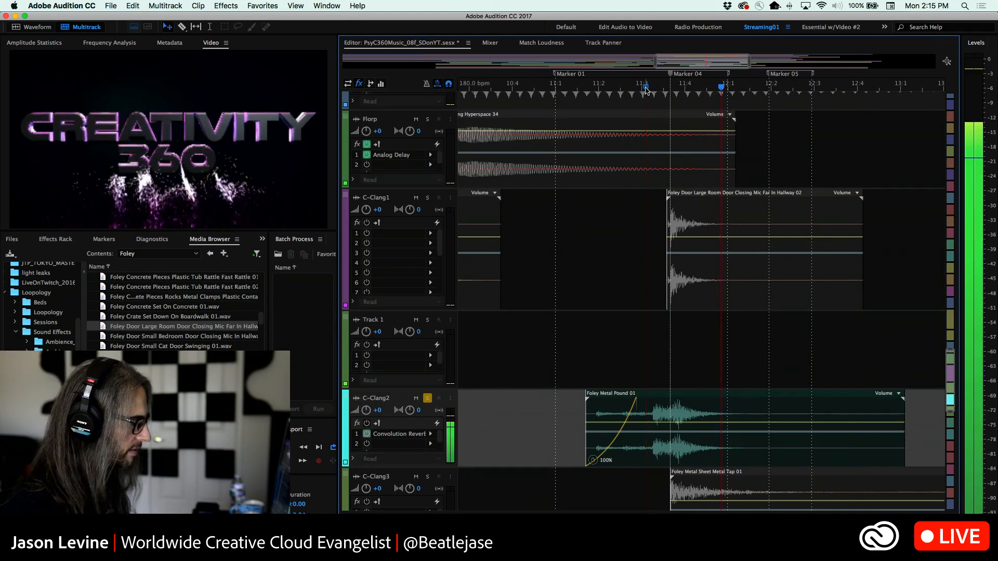
{"action": "key", "text": "space"}
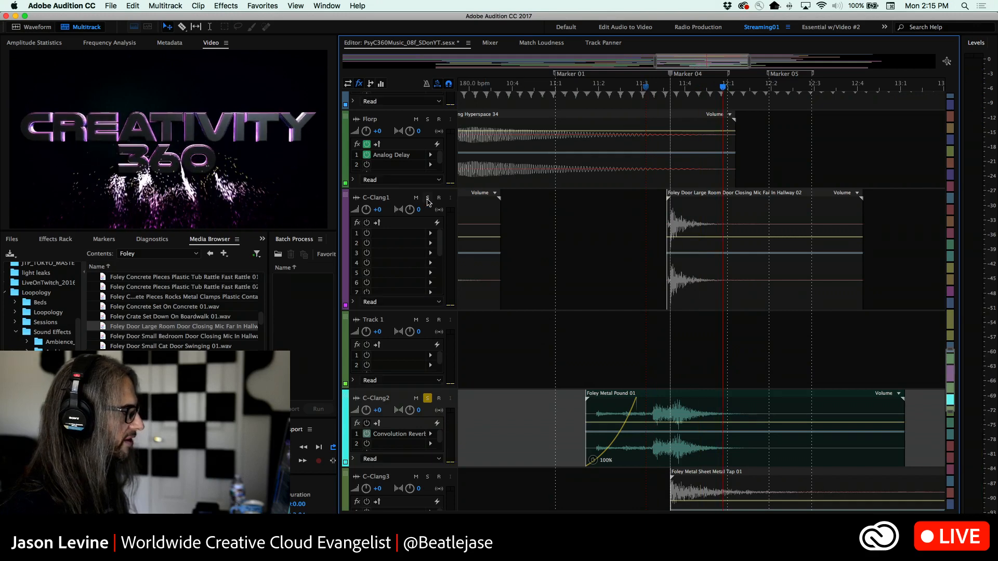
Solo C-Clang1 together with C-Clang2 and play both layers from 11:3
{"action": "left_click", "coordinate": [428, 199]}
{"action": "left_click", "coordinate": [643, 87]}
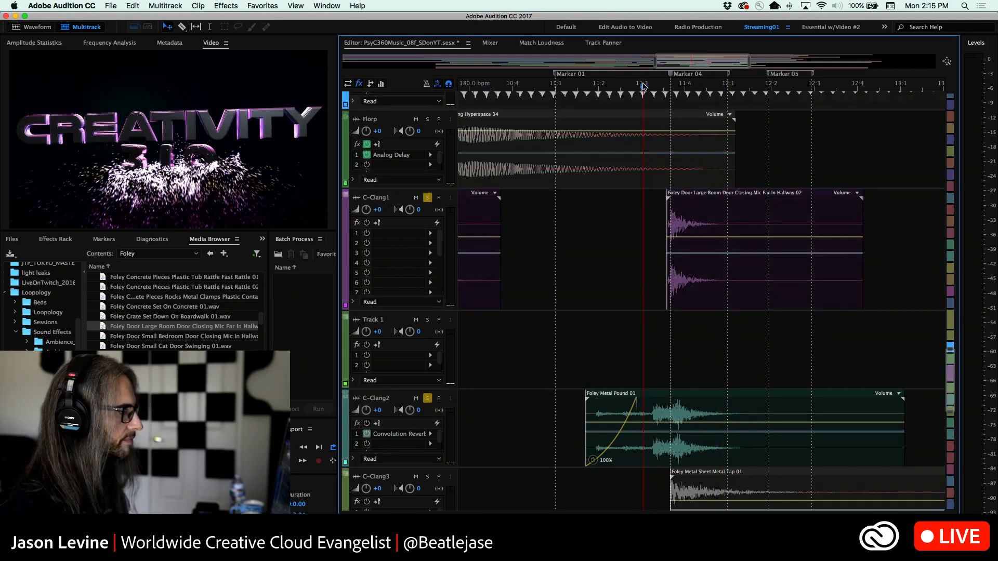
{"action": "key", "text": "space"}
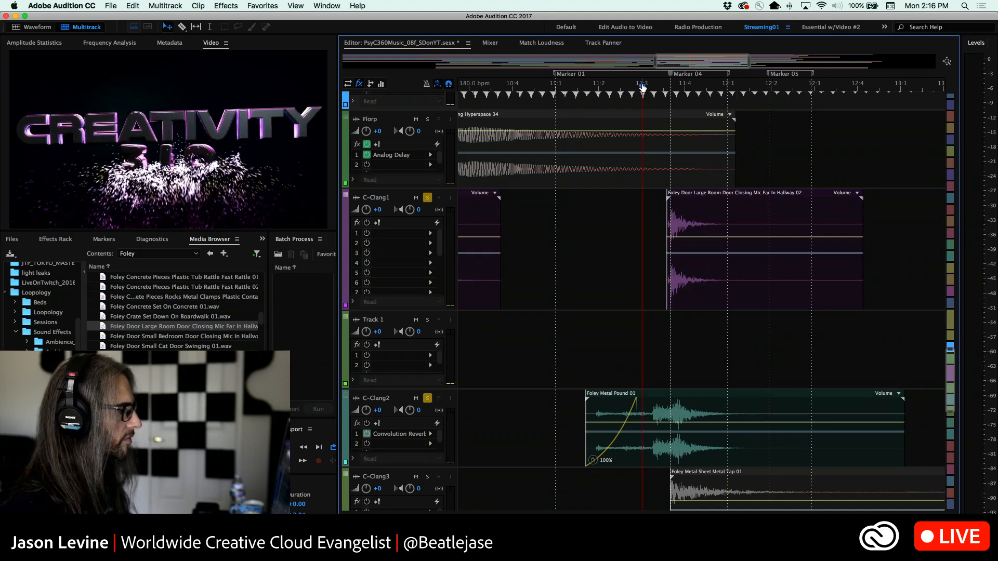
{"action": "key", "text": "space"}
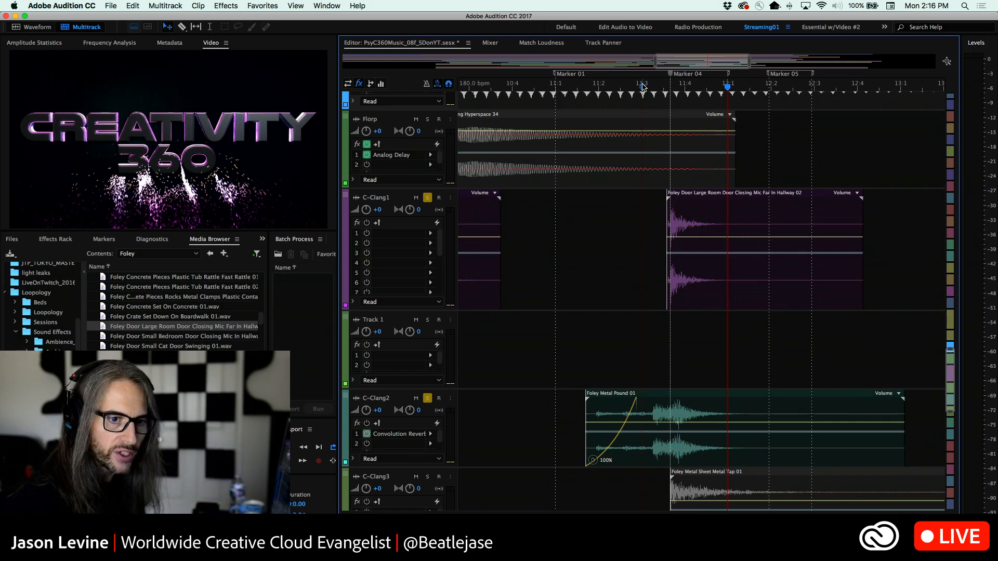
Switch the C-Clang2 effects rack back on, open its Convolution Reverb settings, and show the available impulse choices
{"action": "scroll", "coordinate": [642, 86], "scroll_direction": "right", "scroll_amount": 1}
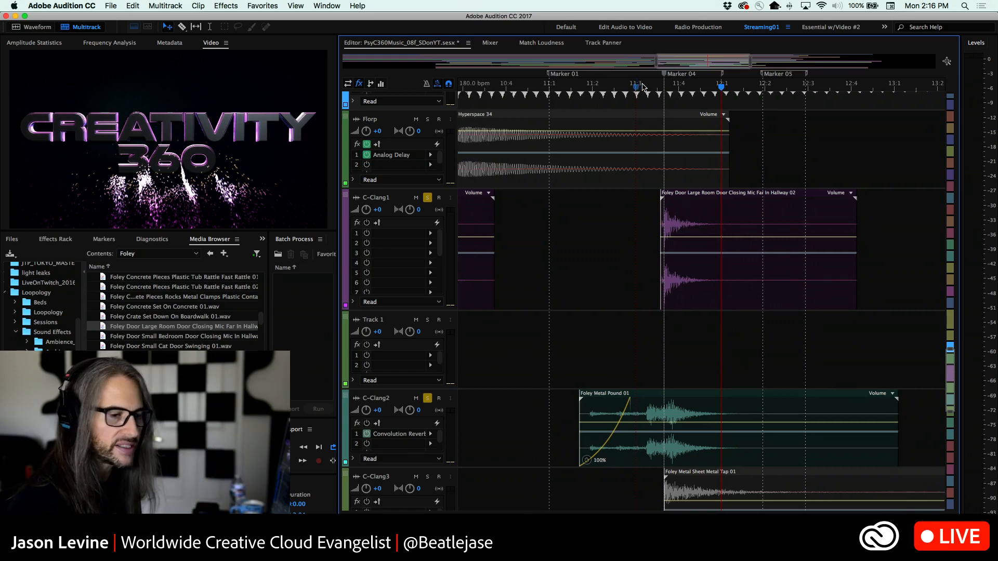
{"action": "left_click", "coordinate": [367, 423]}
{"action": "double_click", "coordinate": [395, 438]}
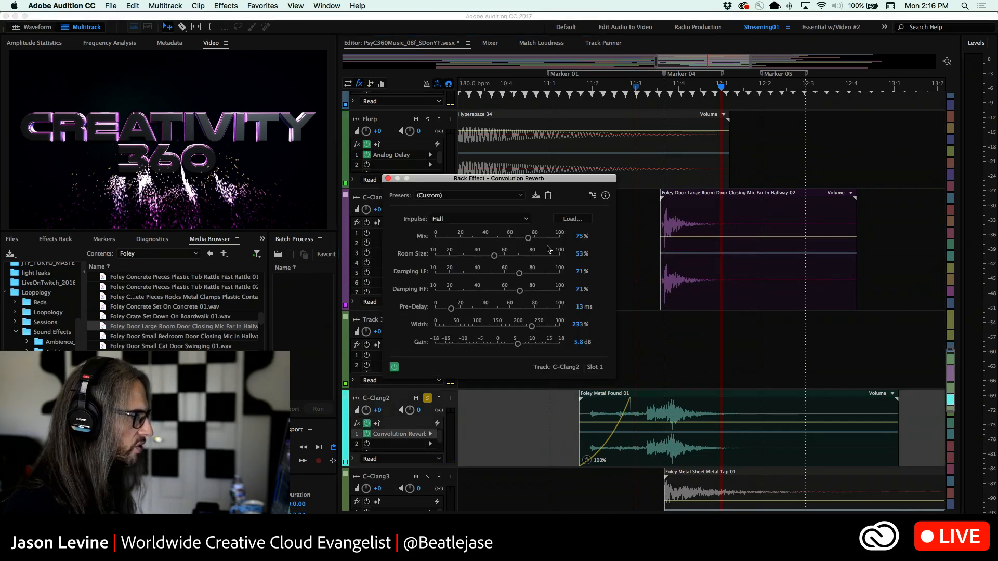
{"action": "left_click_drag", "start_coordinate": [493, 179], "coordinate": [606, 126]}
{"action": "left_click", "coordinate": [638, 169]}
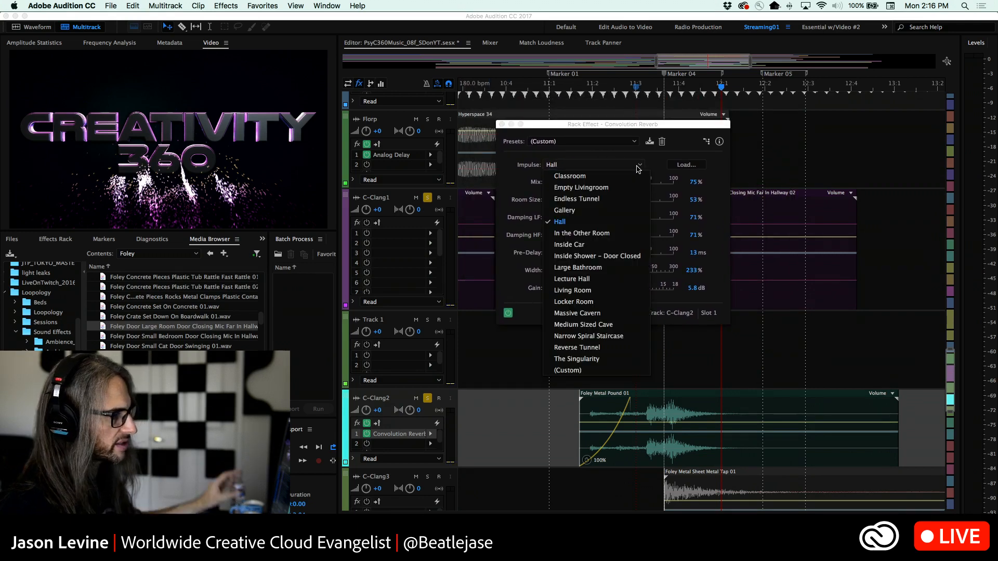
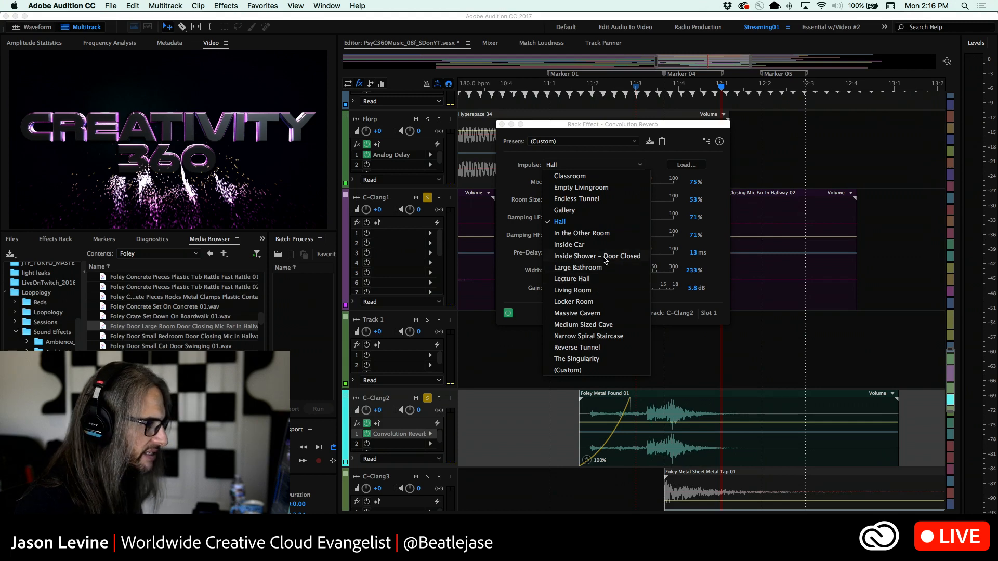
Keep Hall as the C-Clang2 reverb impulse and play C-Clang1 and C-Clang2 together from shortly before 11:2
{"action": "left_click", "coordinate": [582, 127]}
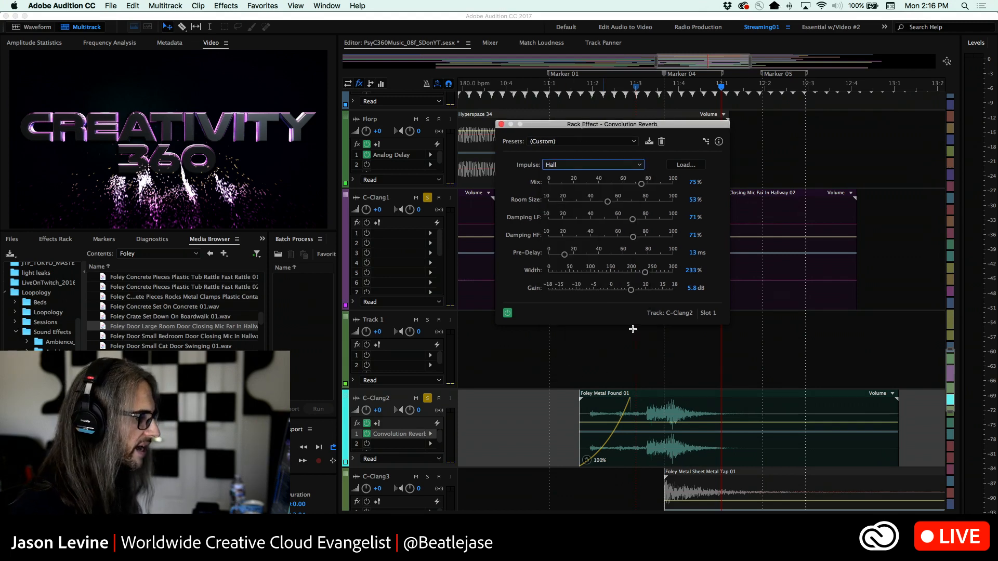
{"action": "left_click", "coordinate": [614, 89]}
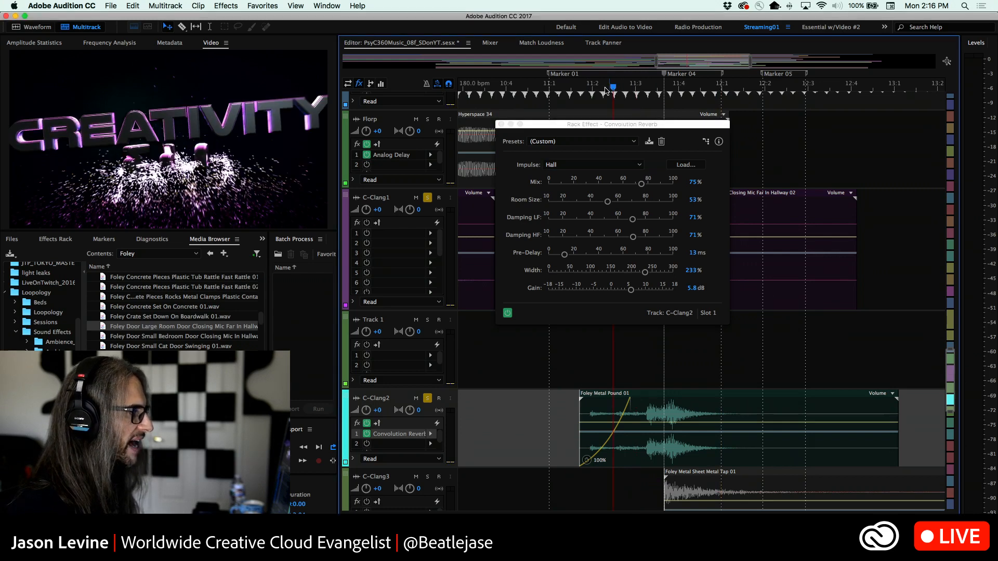
{"action": "left_click", "coordinate": [587, 89]}
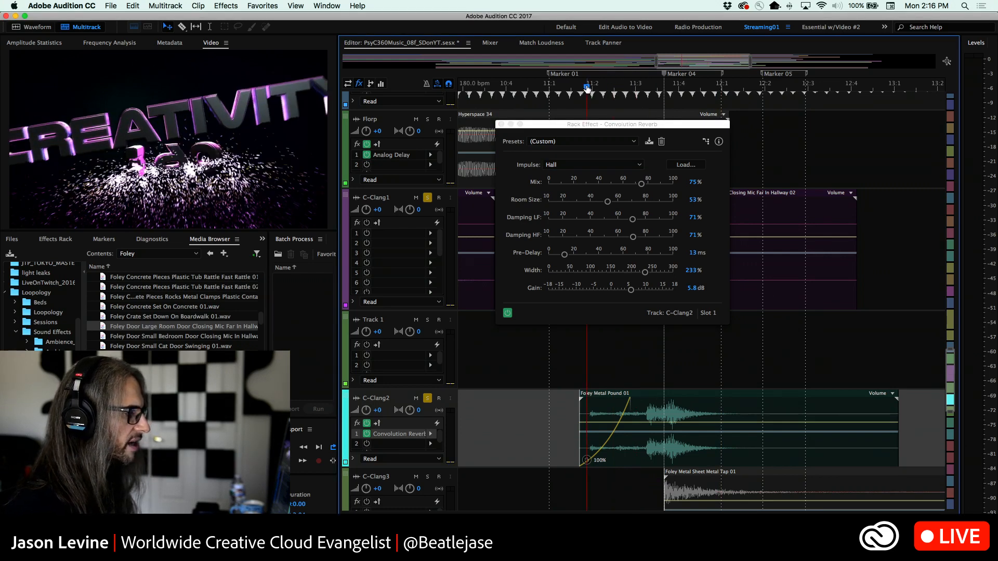
{"action": "key", "text": "space"}
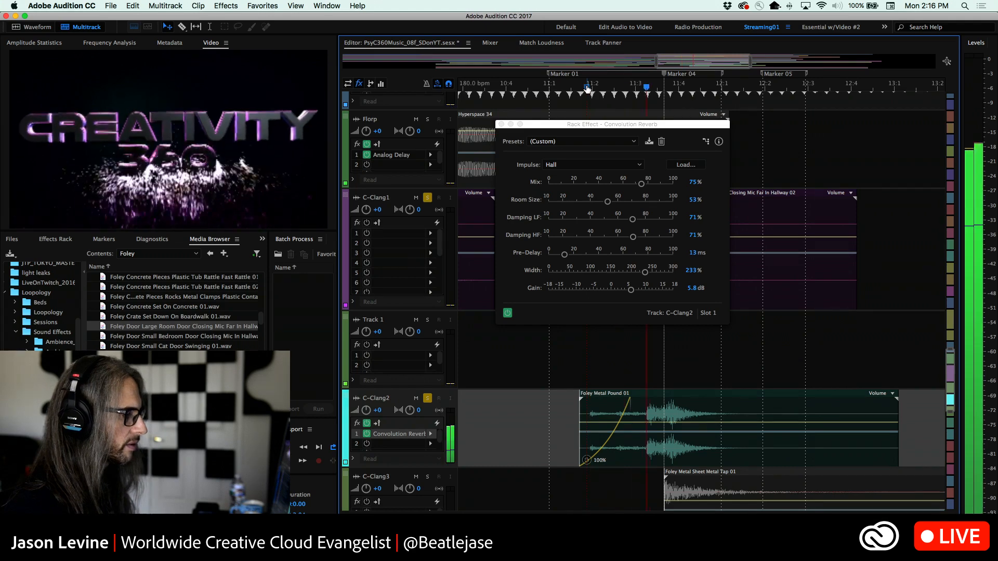
{"action": "key", "text": "space"}
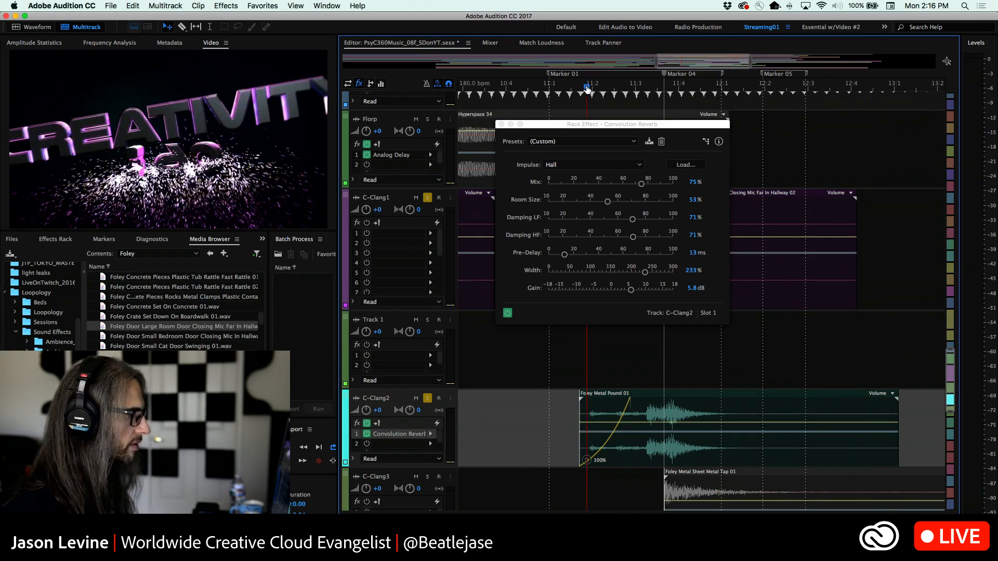
{"action": "key", "text": "space"}
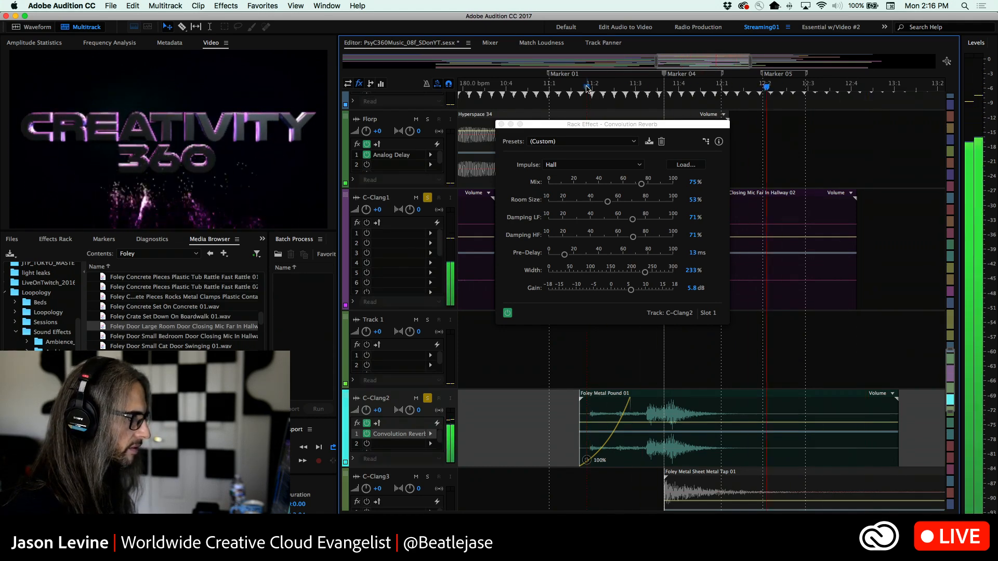
{"action": "key", "text": "space"}
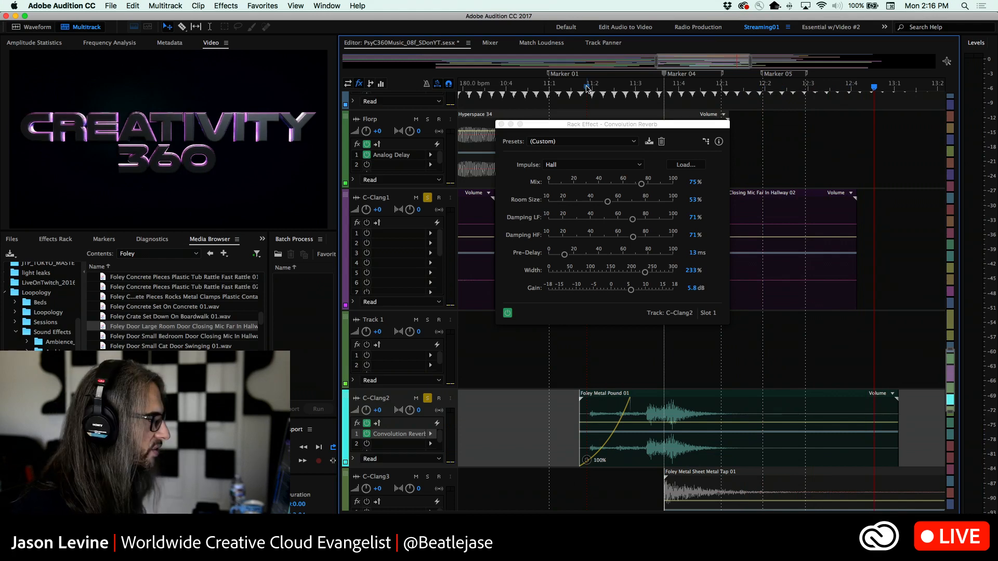
Replay the two layered clangs twice, starting from about midway between 11:1 and 11:2
{"action": "left_click", "coordinate": [574, 87]}
{"action": "key", "text": "space"}
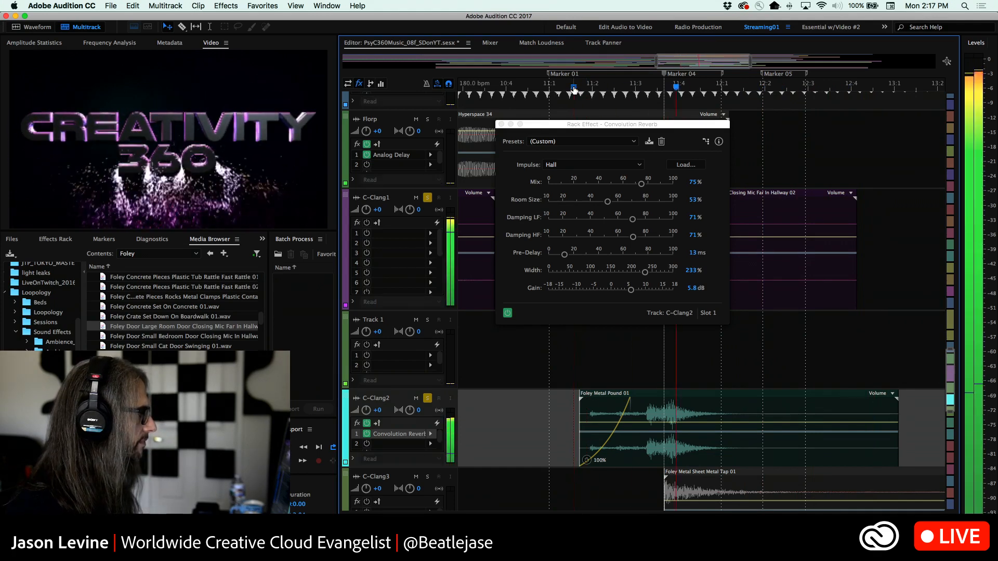
{"action": "key", "text": "space"}
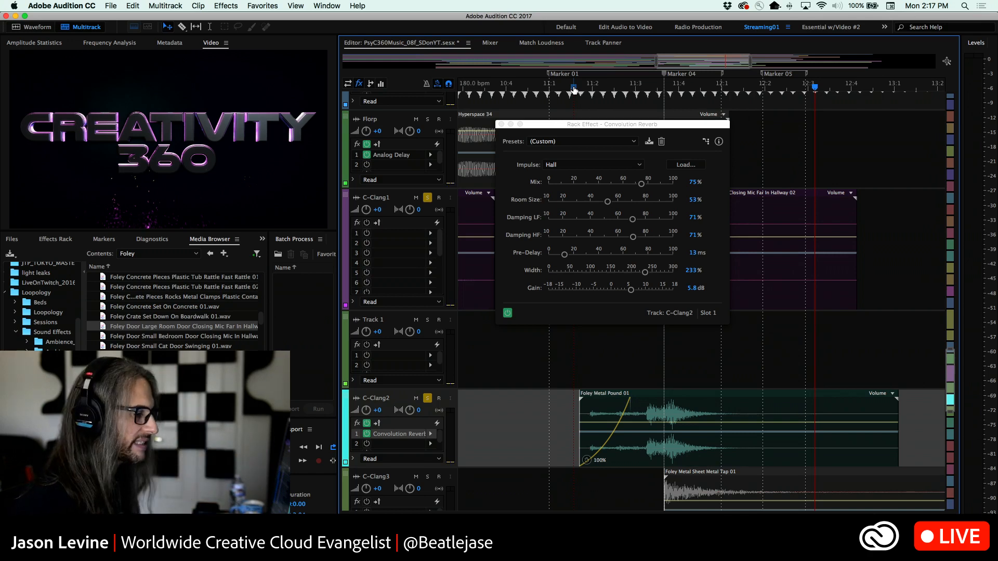
{"action": "right_click", "coordinate": [574, 89]}
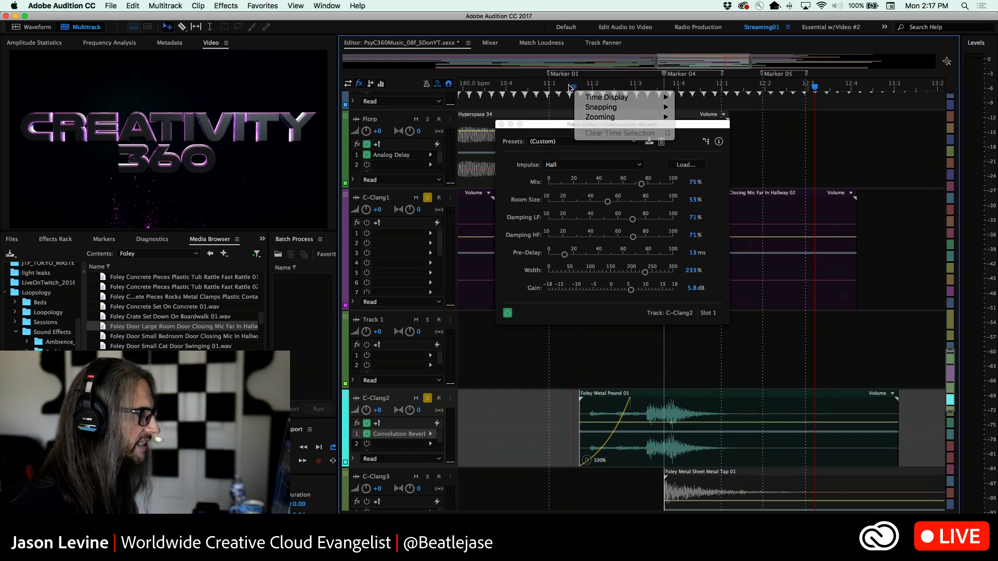
{"action": "left_click", "coordinate": [568, 87]}
{"action": "key", "text": "space"}
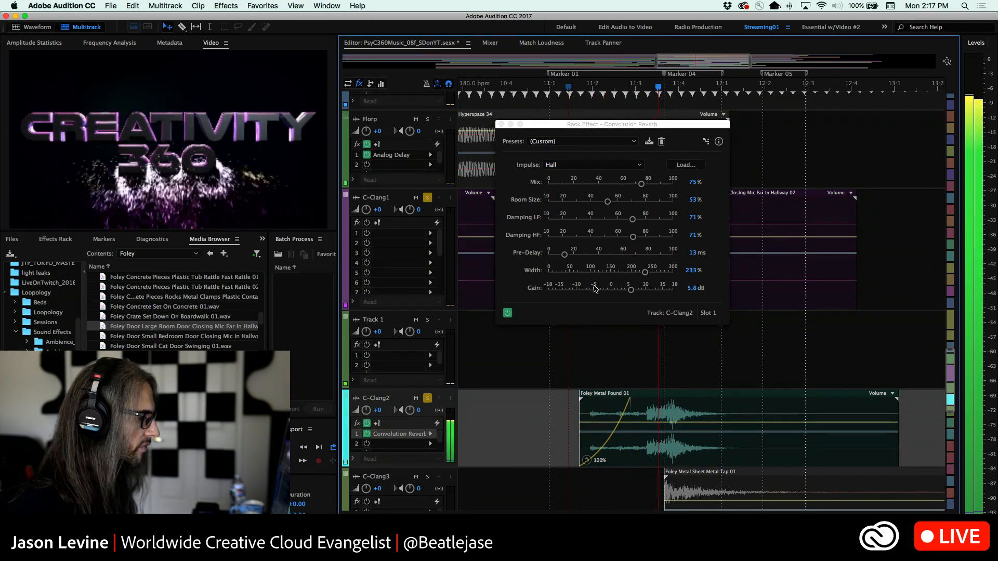
{"action": "key", "text": "space"}
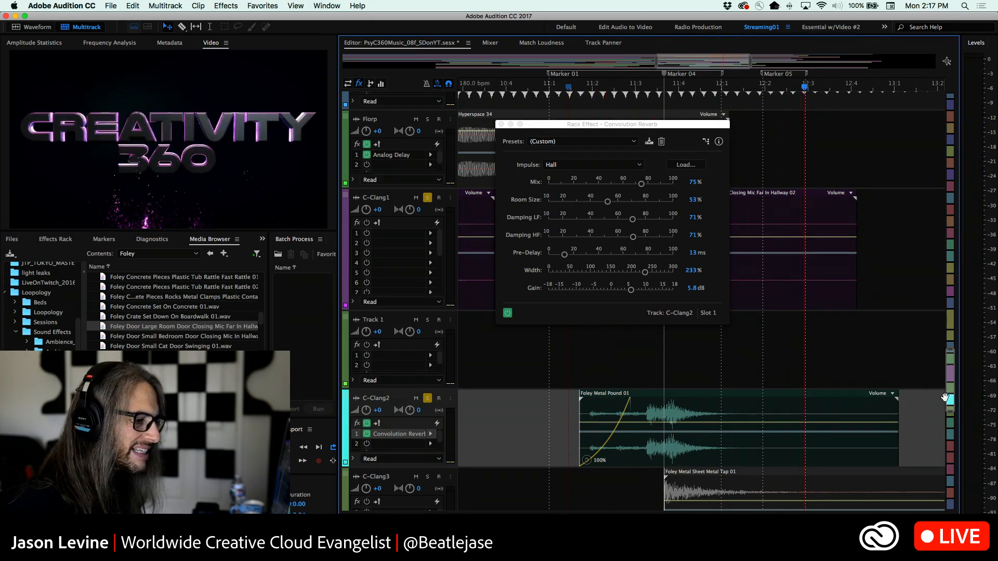
Solo C-Clang3 with C-Clang1 instead of C-Clang2, move the reverb window off the clips, and play from just after 11:3
{"action": "scroll", "coordinate": [945, 398], "scroll_direction": "down", "scroll_amount": 5}
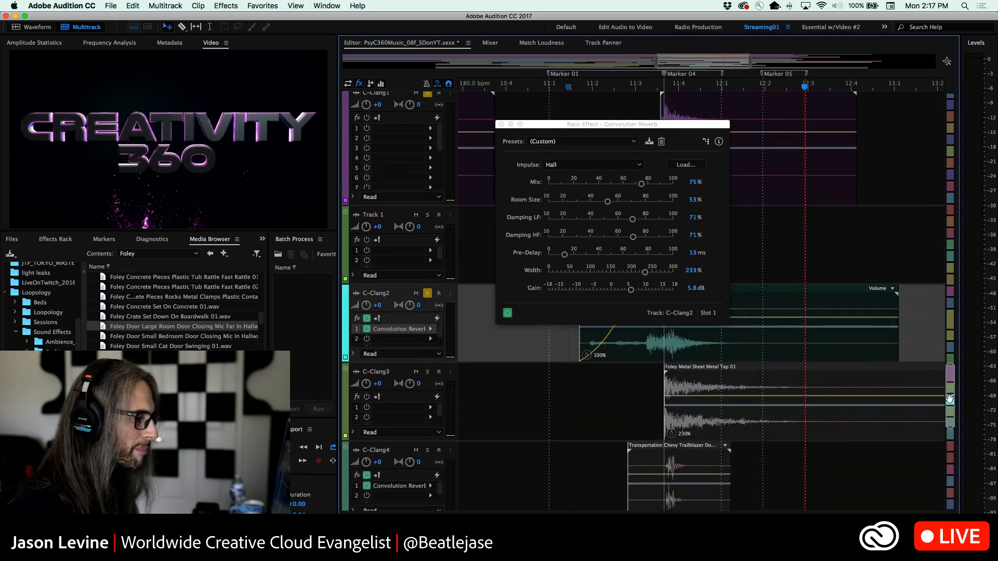
{"action": "left_click", "coordinate": [425, 372]}
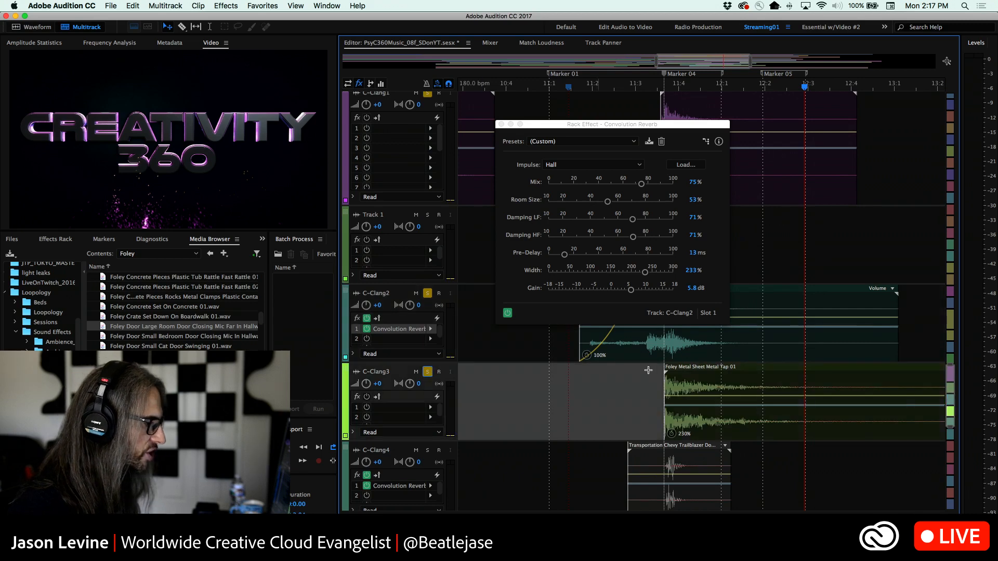
{"action": "left_click", "coordinate": [427, 294]}
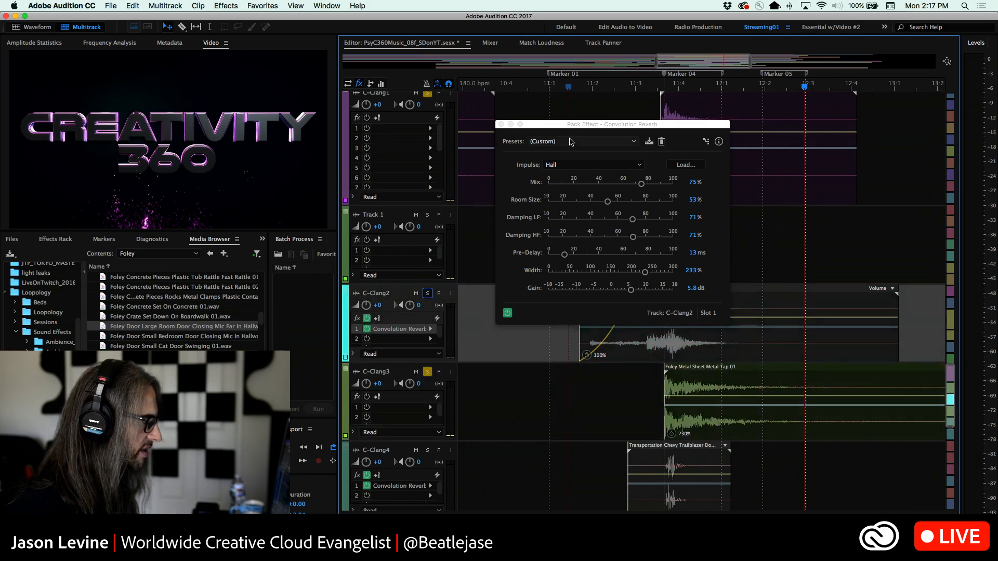
{"action": "left_click_drag", "start_coordinate": [568, 127], "coordinate": [333, 127]}
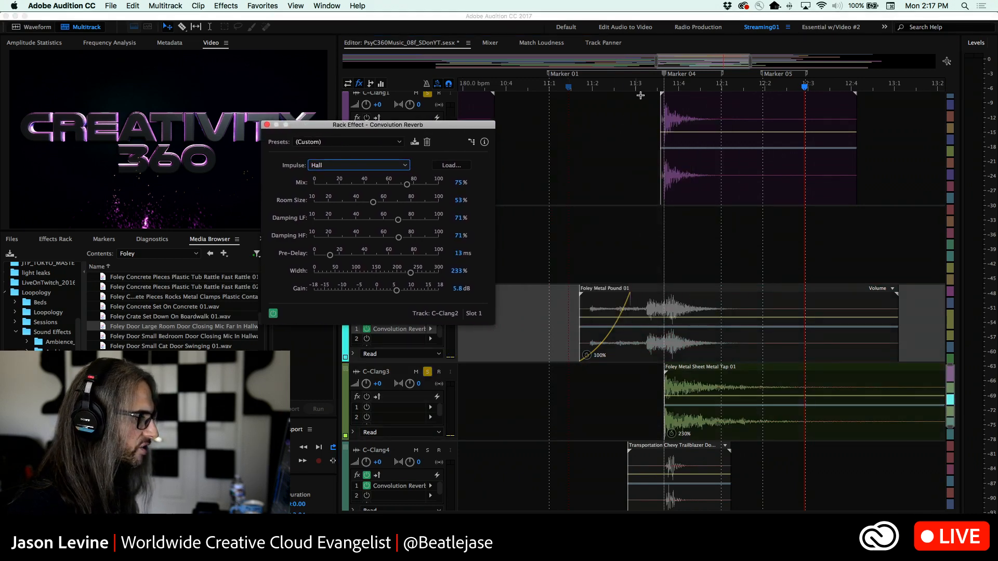
{"action": "left_click", "coordinate": [648, 84]}
{"action": "key", "text": "space"}
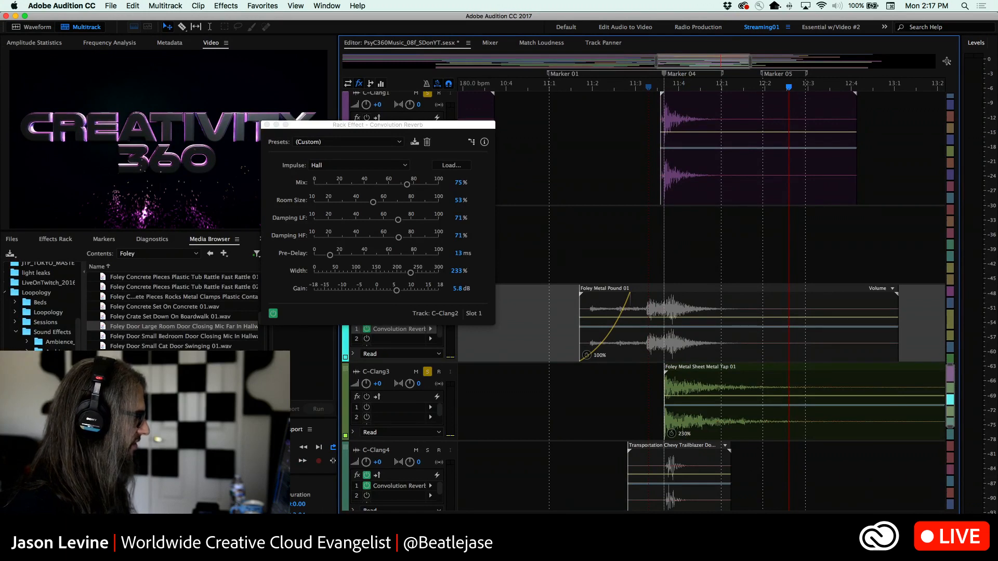
Find Foley Metal Sheet Metal Tap 01 in the Foley folder and place it on C-Clang3 ahead of the stretched clip, near 10:4
{"action": "scroll", "coordinate": [171, 307], "scroll_direction": "down", "scroll_amount": 10}
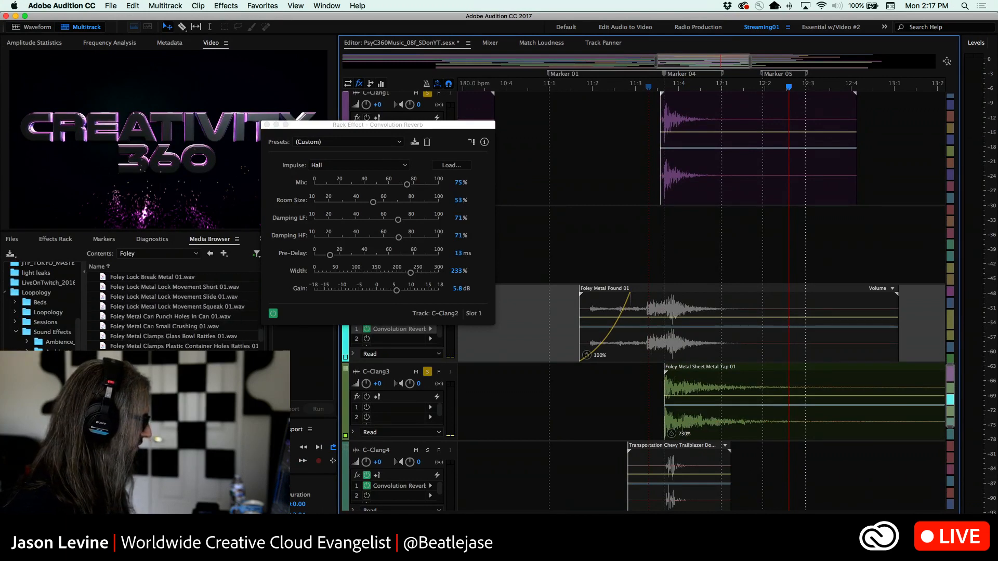
{"action": "scroll", "coordinate": [171, 306], "scroll_direction": "down", "scroll_amount": 3}
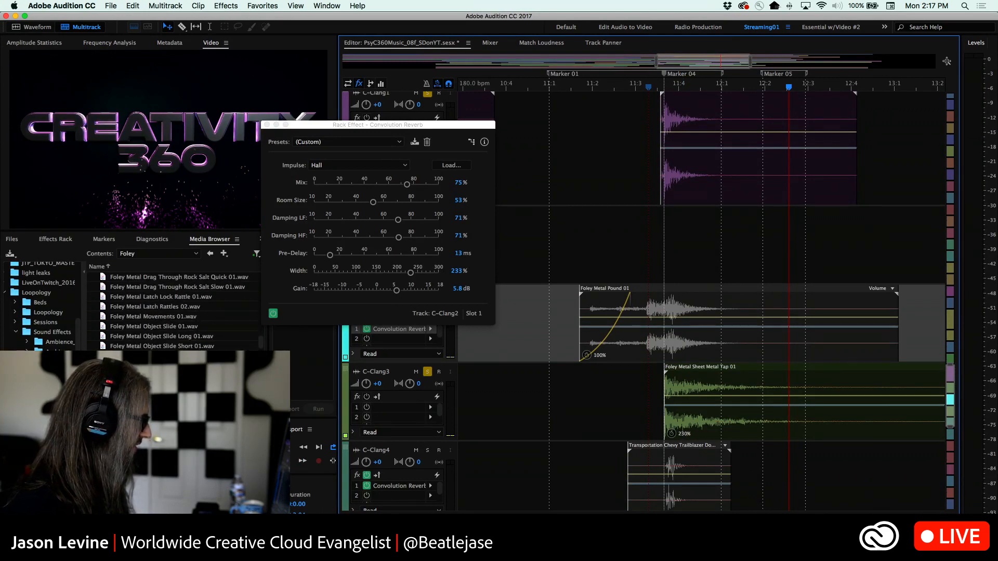
{"action": "scroll", "coordinate": [171, 307], "scroll_direction": "down", "scroll_amount": 8}
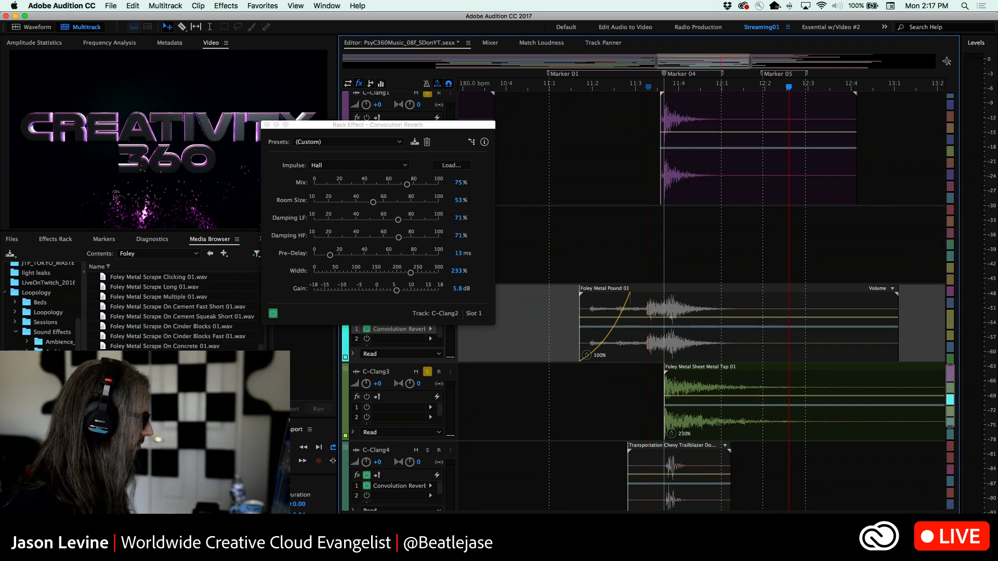
{"action": "scroll", "coordinate": [172, 307], "scroll_direction": "down", "scroll_amount": 1}
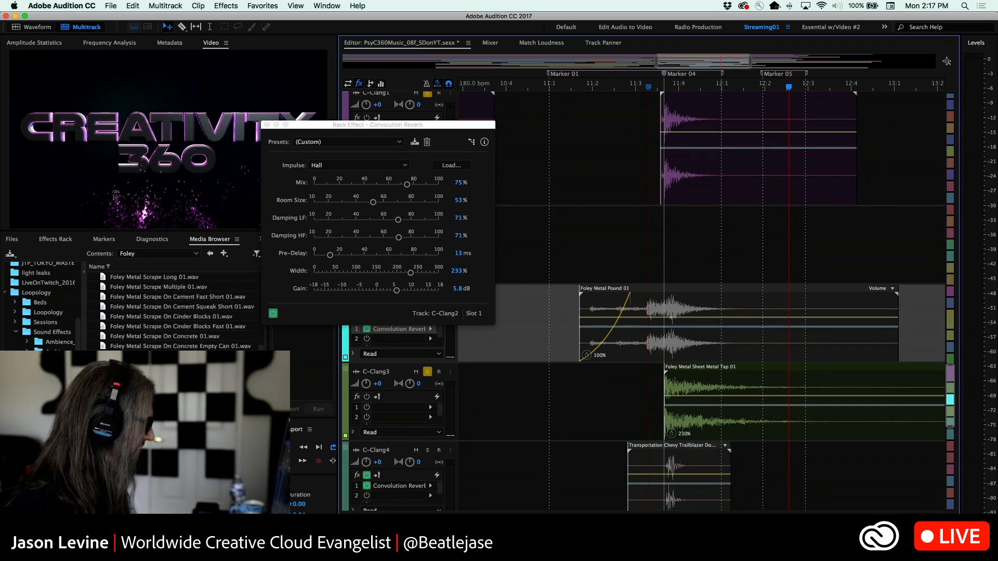
{"action": "left_click_drag", "start_coordinate": [156, 364], "coordinate": [492, 418]}
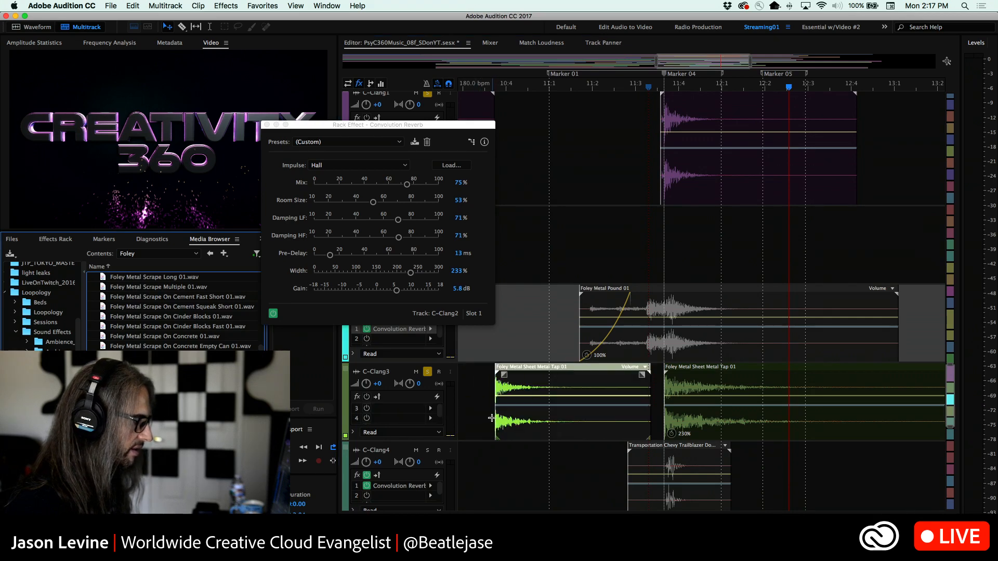
Play the unstretched Foley Metal Sheet Metal Tap 01 clip from its start and delete it from C-Clang3
{"action": "left_click", "coordinate": [492, 89]}
{"action": "key", "text": "space"}
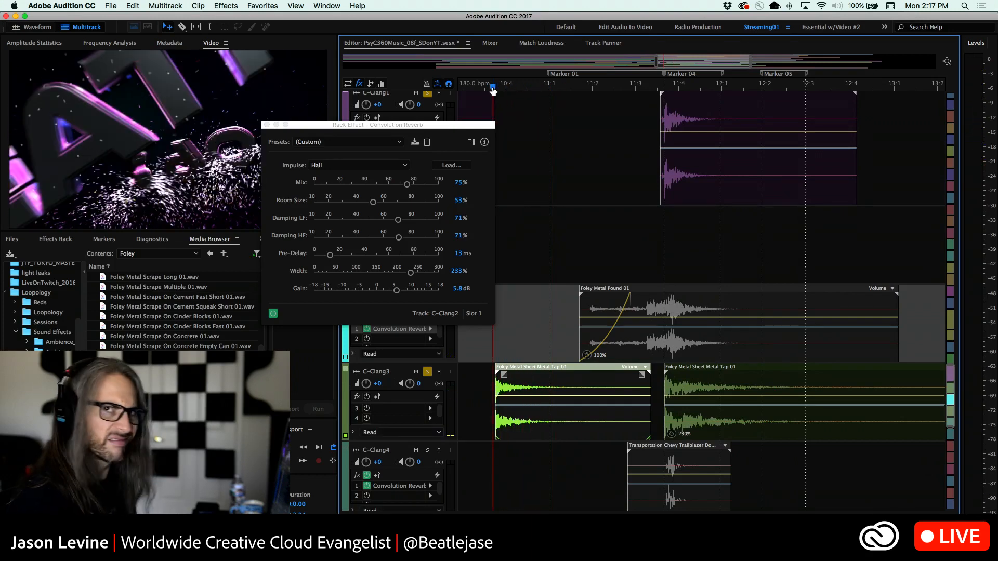
{"action": "key", "text": "space"}
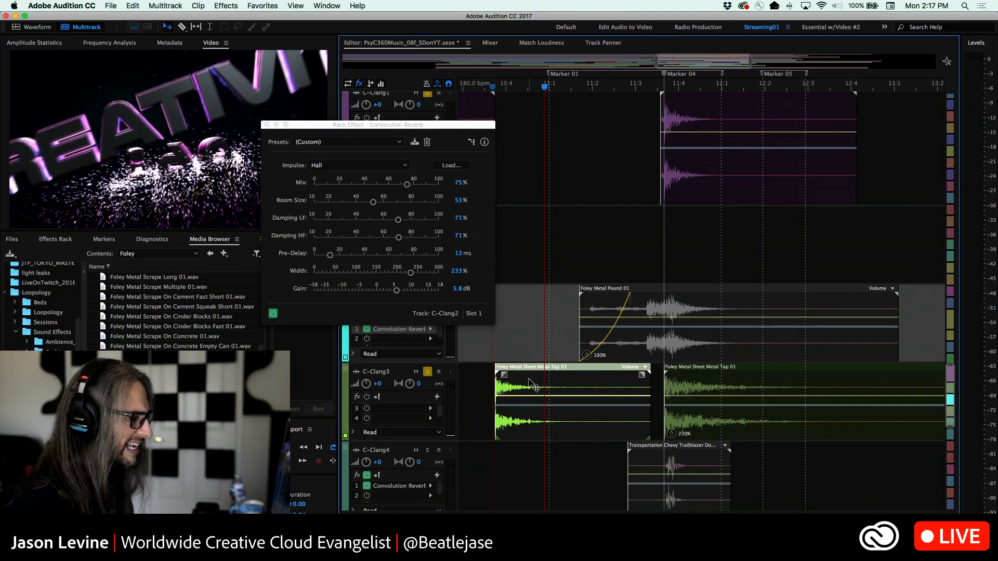
{"action": "left_click", "coordinate": [535, 388]}
{"action": "key", "text": "Delete"}
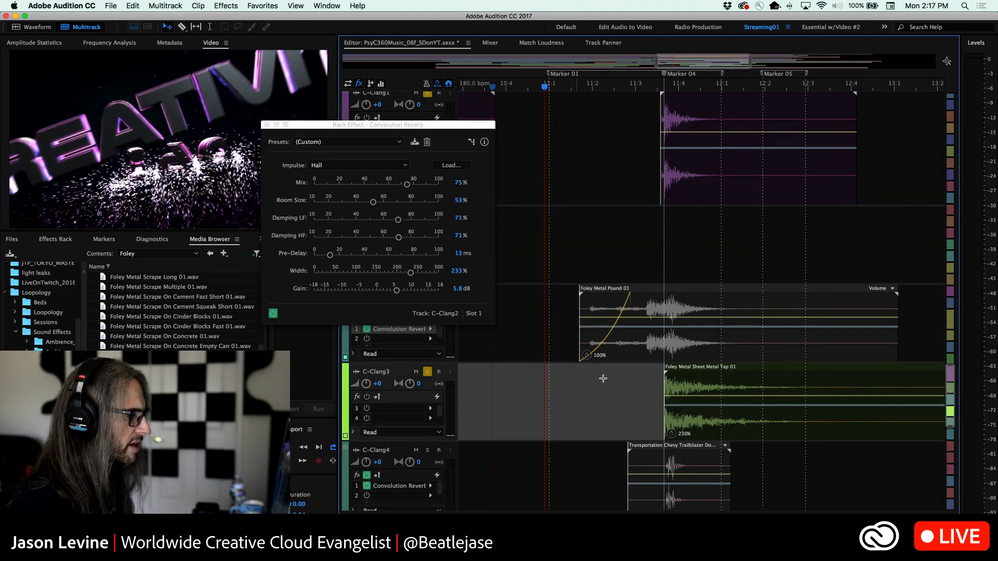
Select the 230% stretched Foley Metal Sheet Metal Tap 01 clip and play it from just before Marker 04
{"action": "left_click", "coordinate": [697, 387]}
{"action": "left_click", "coordinate": [658, 87]}
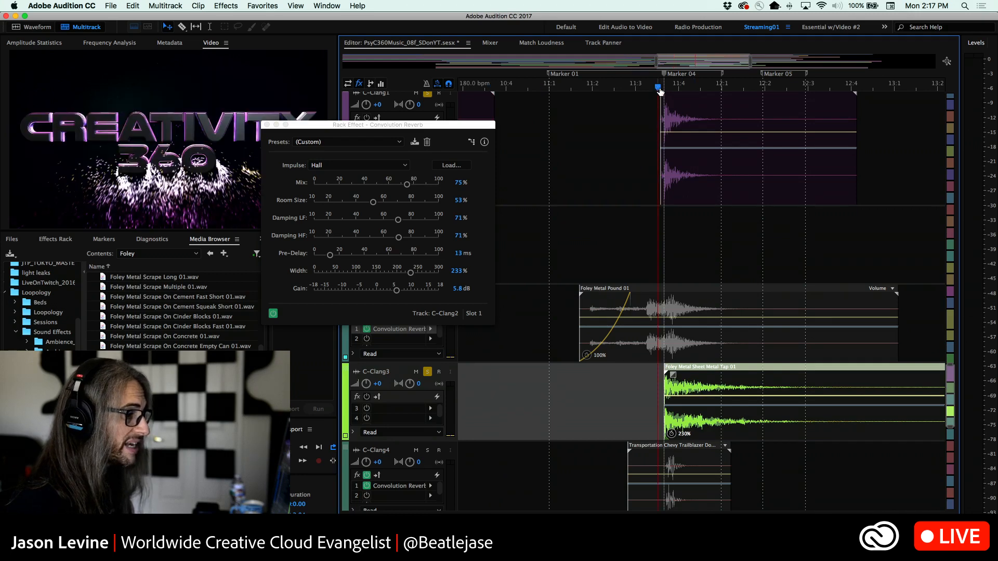
{"action": "key", "text": "space"}
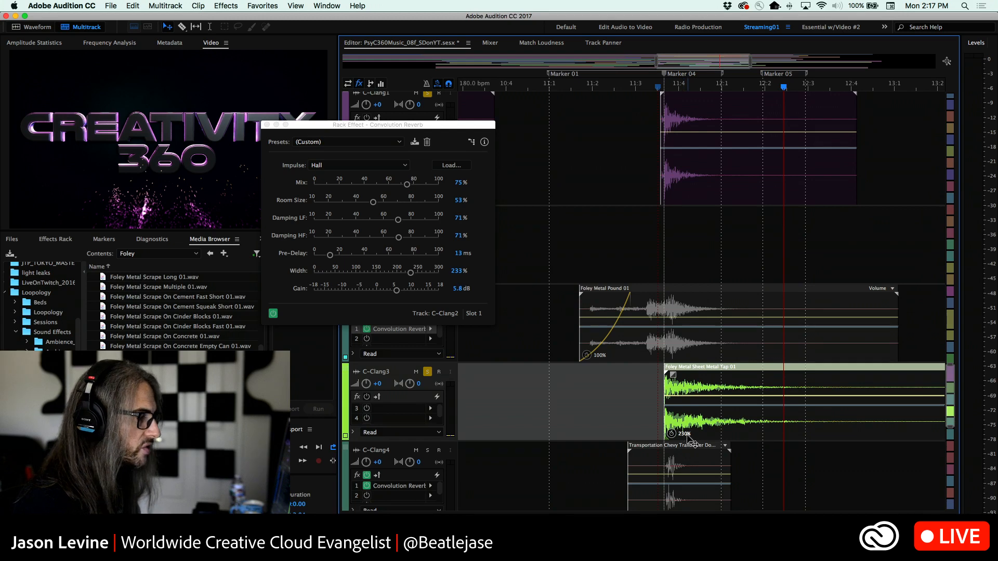
Close the Convolution Reverb window, open the selected clip's Properties, and show the stretch type choices, keeping Varispeed
{"action": "left_click", "coordinate": [319, 5]}
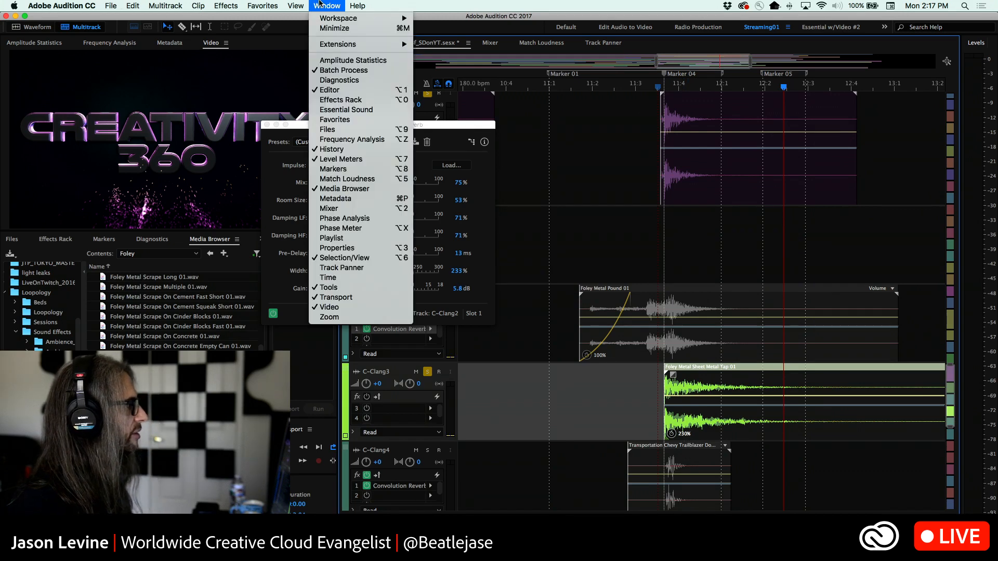
{"action": "left_click", "coordinate": [245, 148]}
{"action": "left_click", "coordinate": [266, 125]}
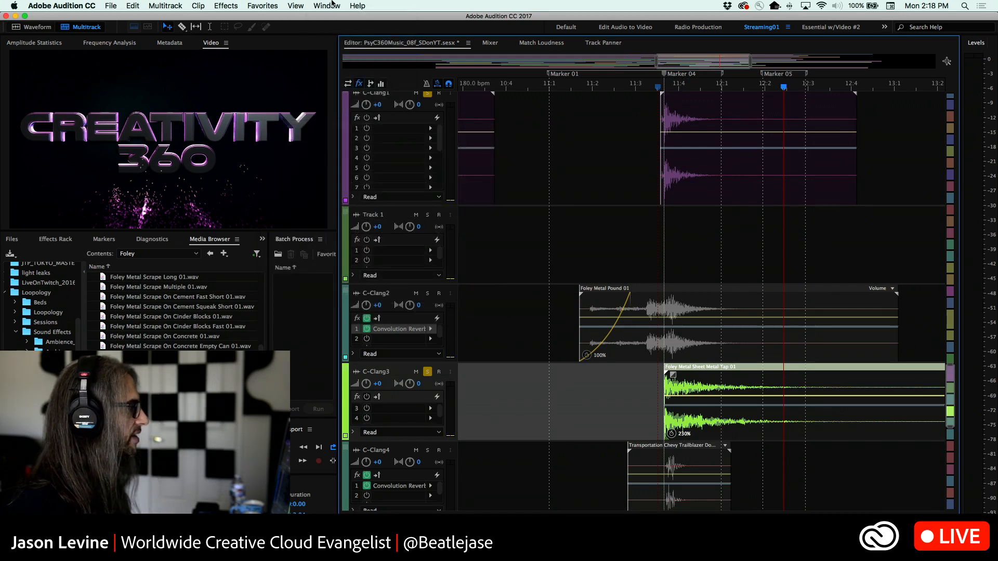
{"action": "left_click", "coordinate": [326, 6]}
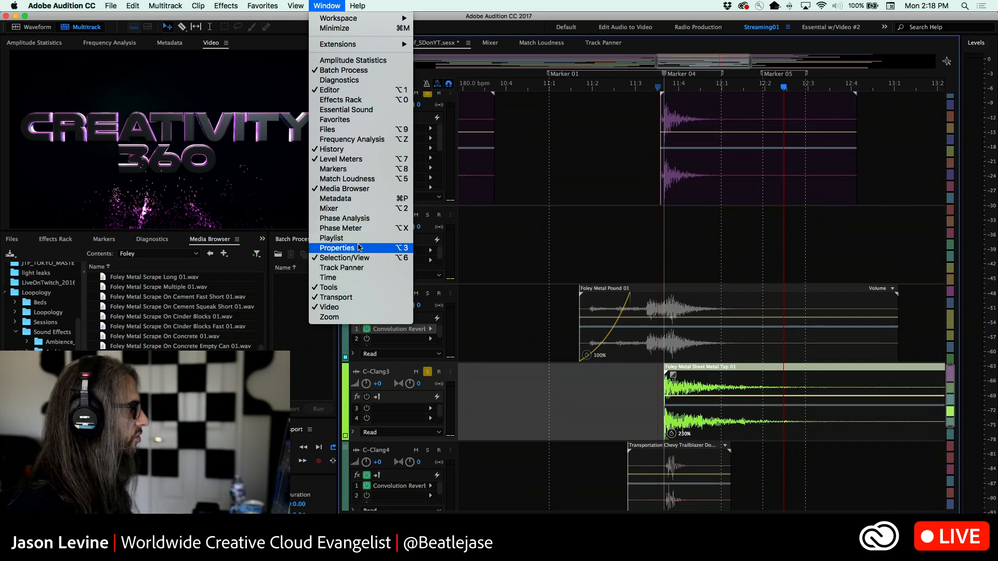
{"action": "left_click", "coordinate": [359, 247]}
{"action": "left_click_drag", "start_coordinate": [473, 47], "coordinate": [479, 225]}
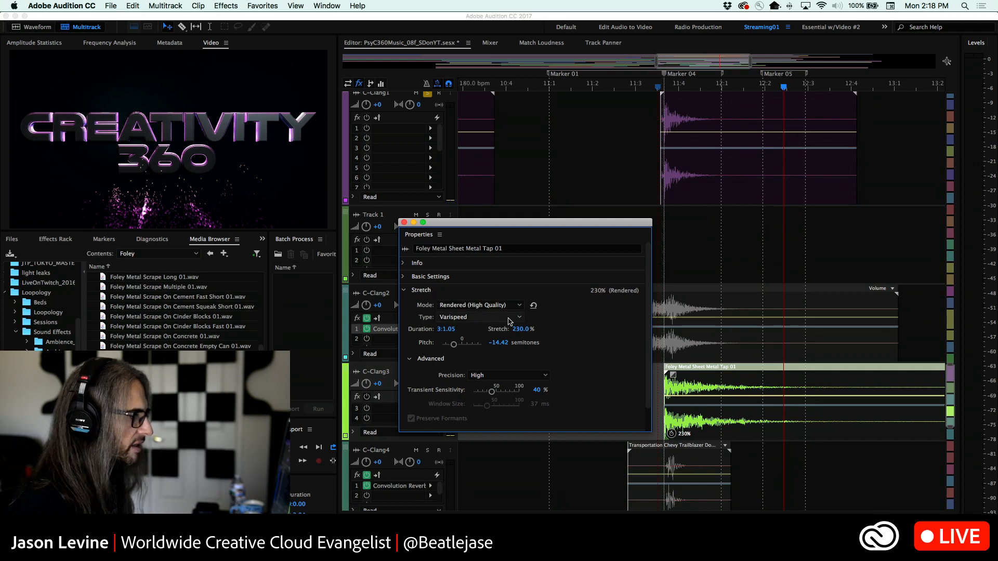
{"action": "left_click", "coordinate": [509, 319]}
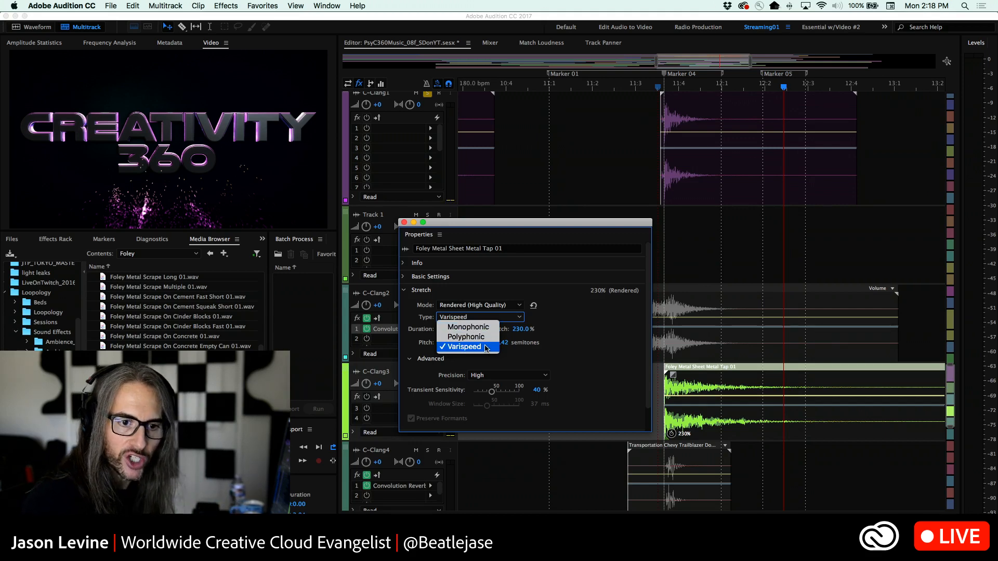
{"action": "left_click", "coordinate": [486, 347]}
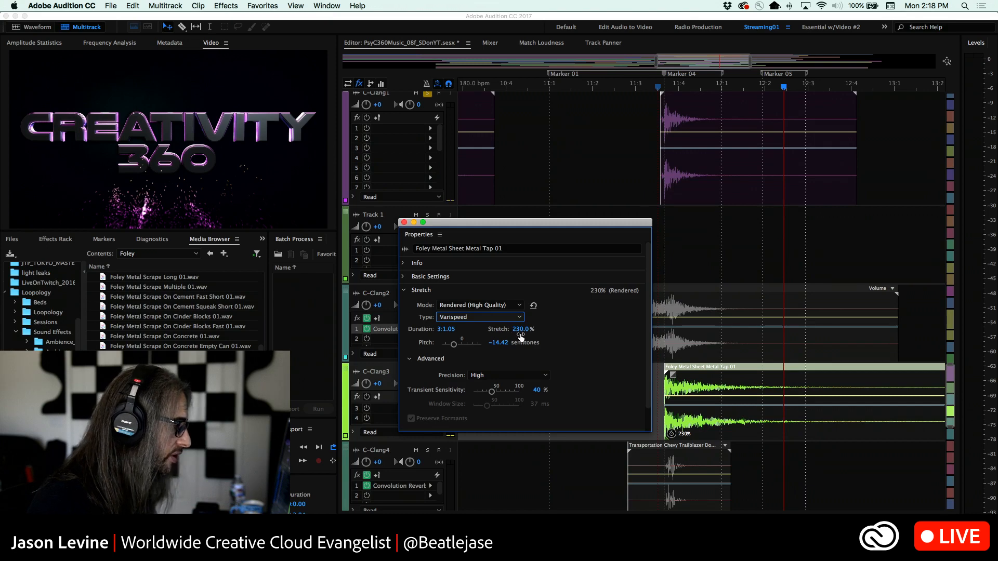
Play the soloed C-Clang1 and stretched C-Clang3 layers twice from just before Marker 04 with the clip's Properties open
{"action": "left_click", "coordinate": [655, 86]}
{"action": "key", "text": "space"}
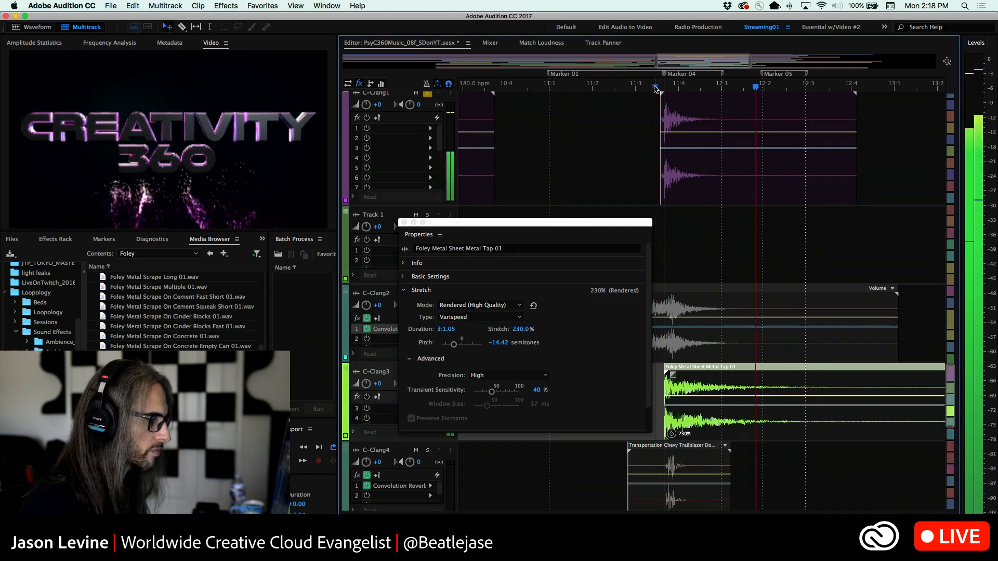
{"action": "key", "text": "space"}
{"action": "left_click", "coordinate": [655, 87]}
{"action": "key", "text": "space"}
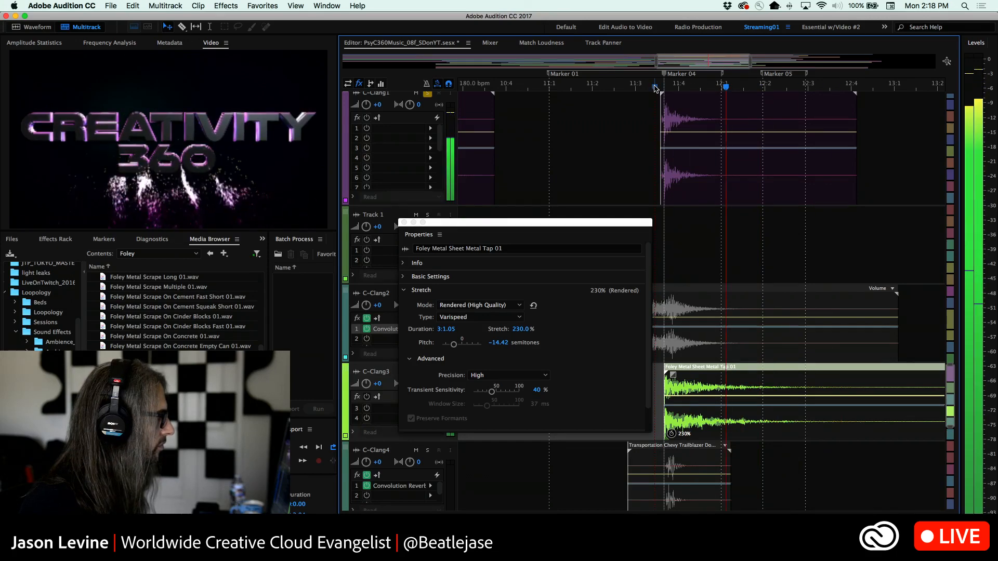
Replay the soloed C-Clang1 and C-Clang3 layers from just before Marker 04
{"action": "key", "text": "space"}
{"action": "key", "text": "space"}
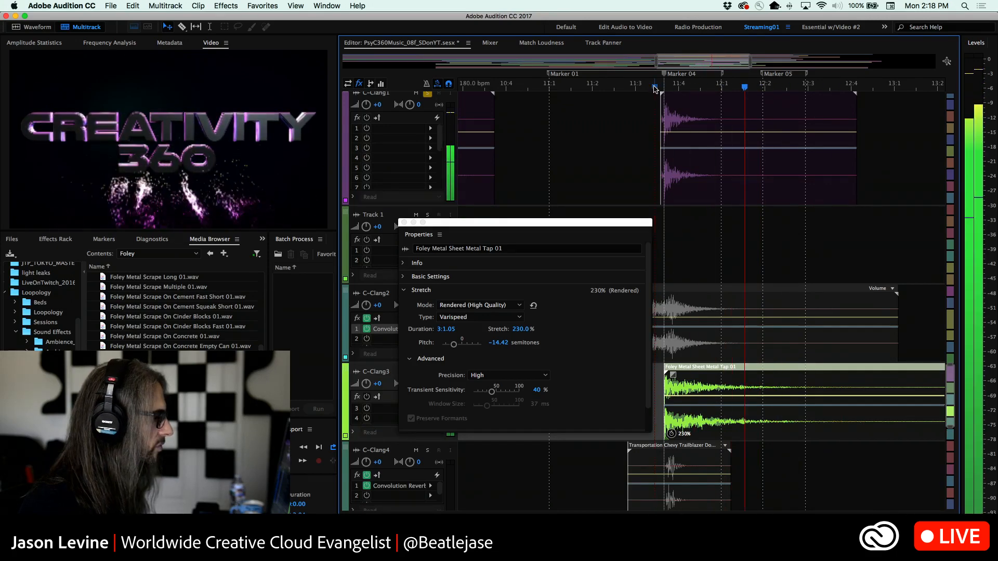
{"action": "key", "text": "space"}
{"action": "key", "text": "space"}
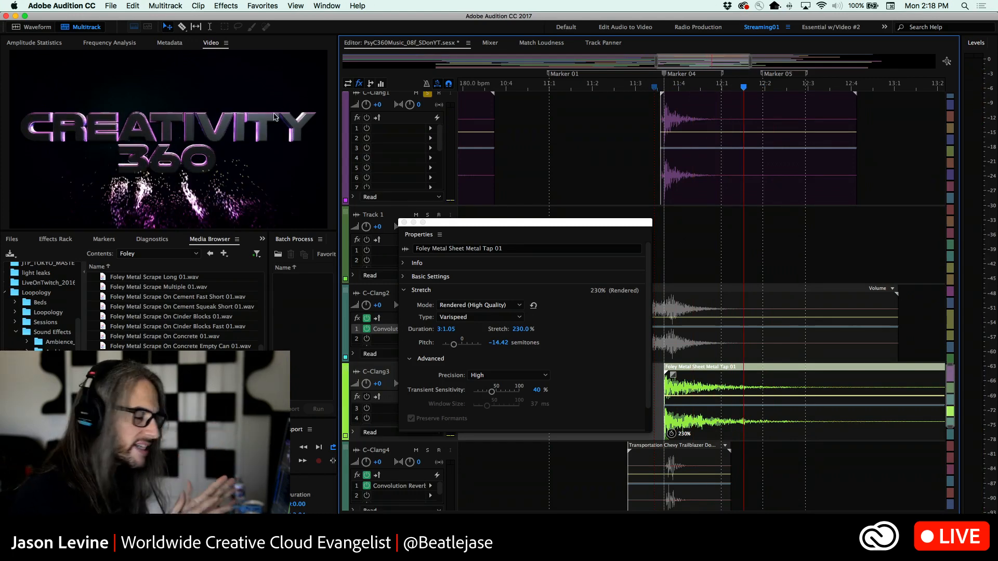
{"action": "left_click", "coordinate": [663, 76]}
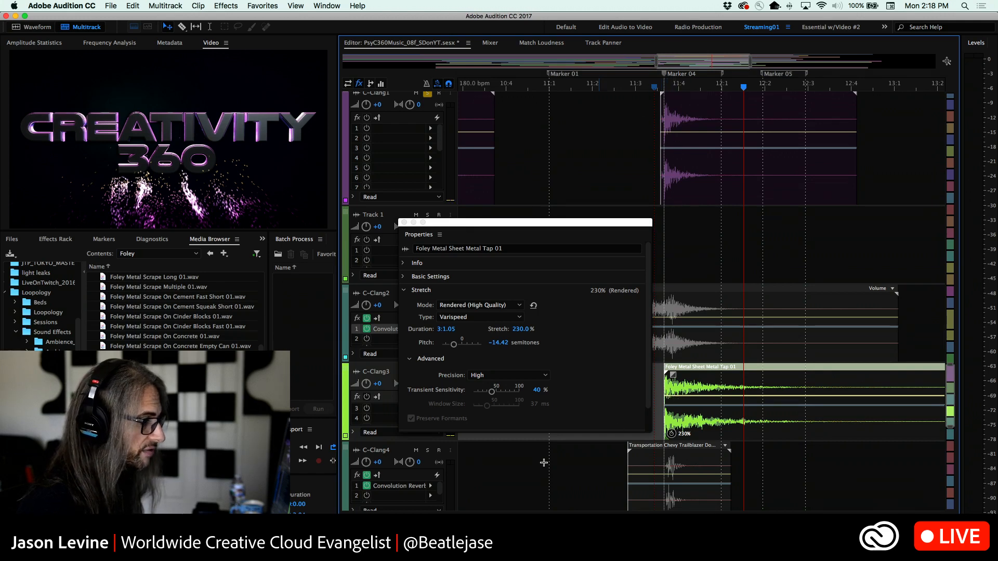
Solo the C-Clang4 track, place the playhead just before Marker 04, and close the clip's Properties window
{"action": "left_click", "coordinate": [427, 451]}
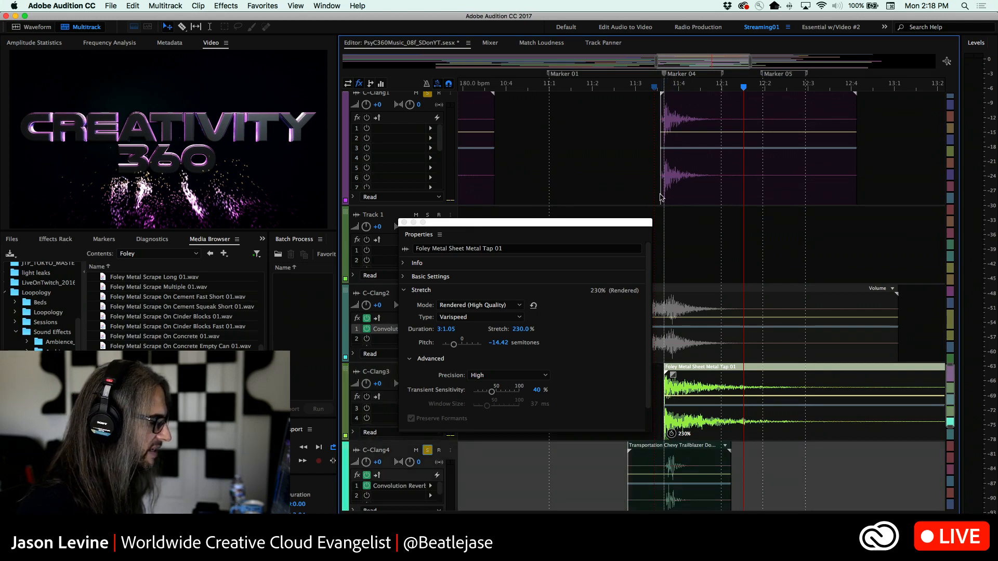
{"action": "left_click", "coordinate": [651, 86]}
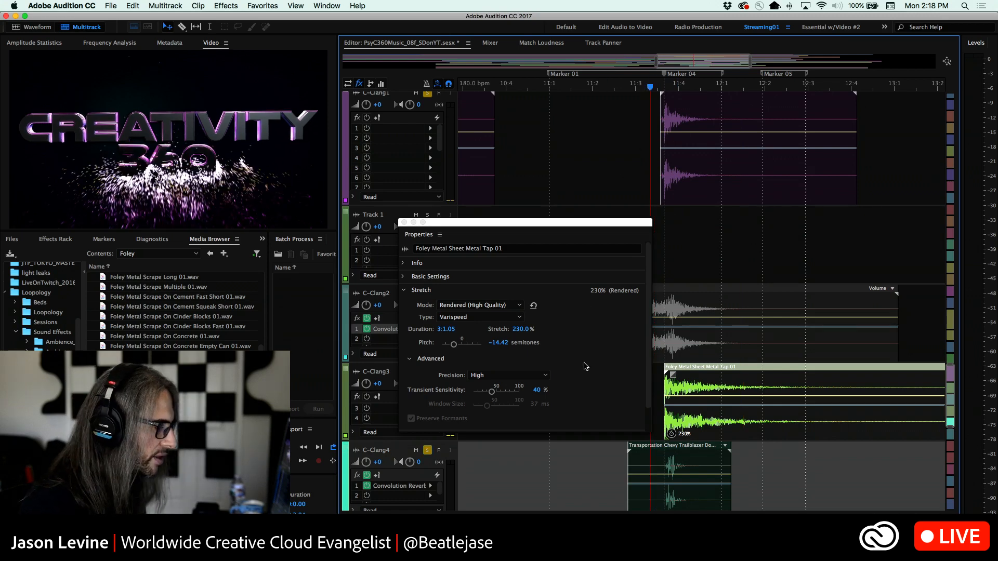
{"action": "left_click", "coordinate": [404, 223]}
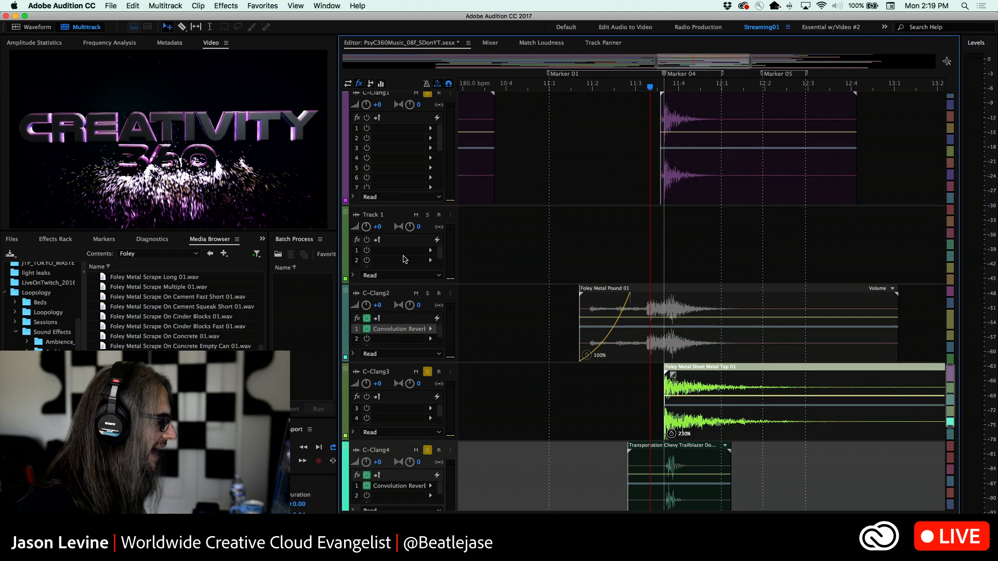
Turn off solo on C-Clang3 and play C-Clang1 with C-Clang4 from ahead of Marker 04
{"action": "left_click", "coordinate": [428, 372]}
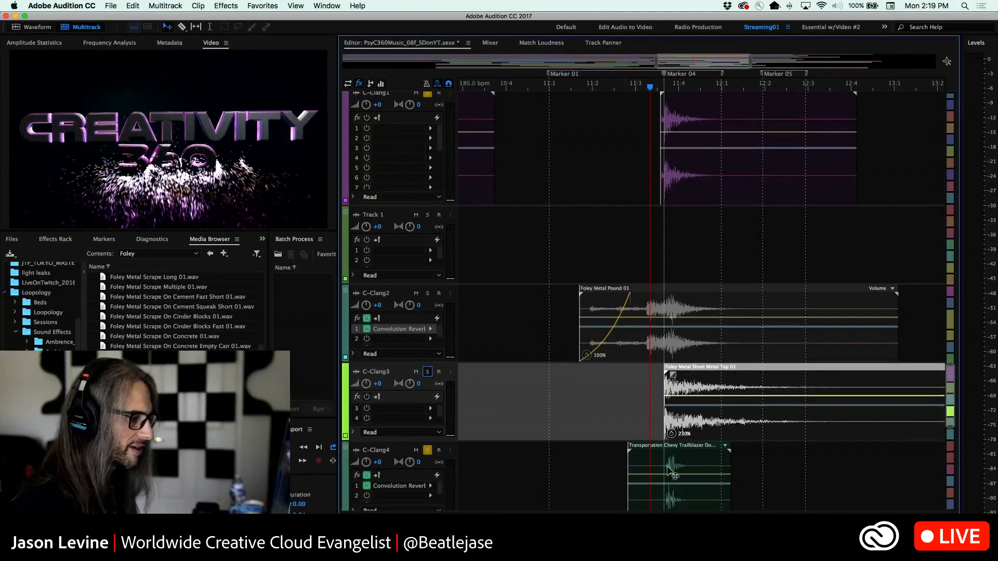
{"action": "left_click", "coordinate": [642, 87]}
{"action": "key", "text": "space"}
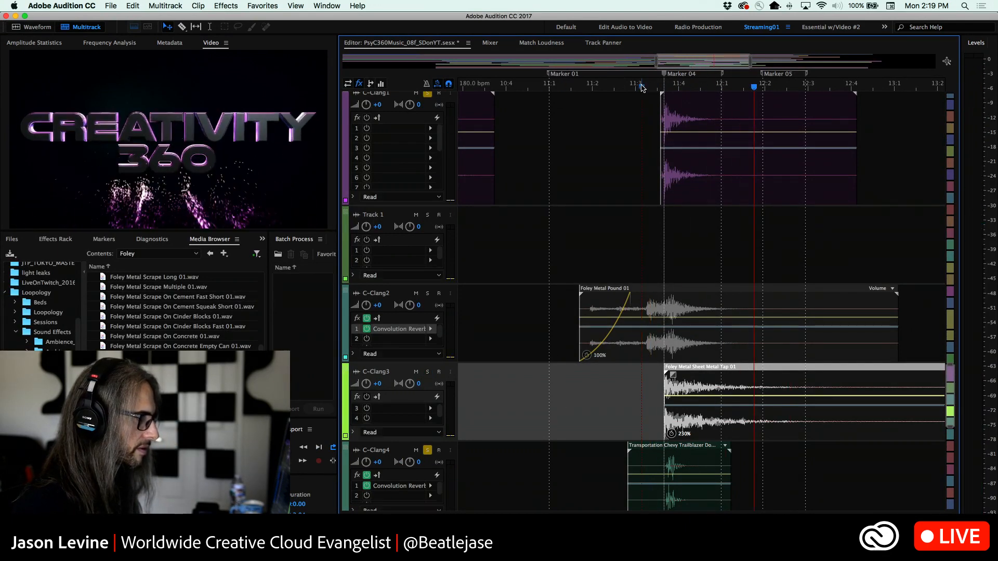
Solo Track 1, C-Clang2 and C-Clang3 alongside C-Clang1 and C-Clang4, and play the layers repeatedly from just before the Foley Metal Pound 01 clip
{"action": "left_click", "coordinate": [427, 215]}
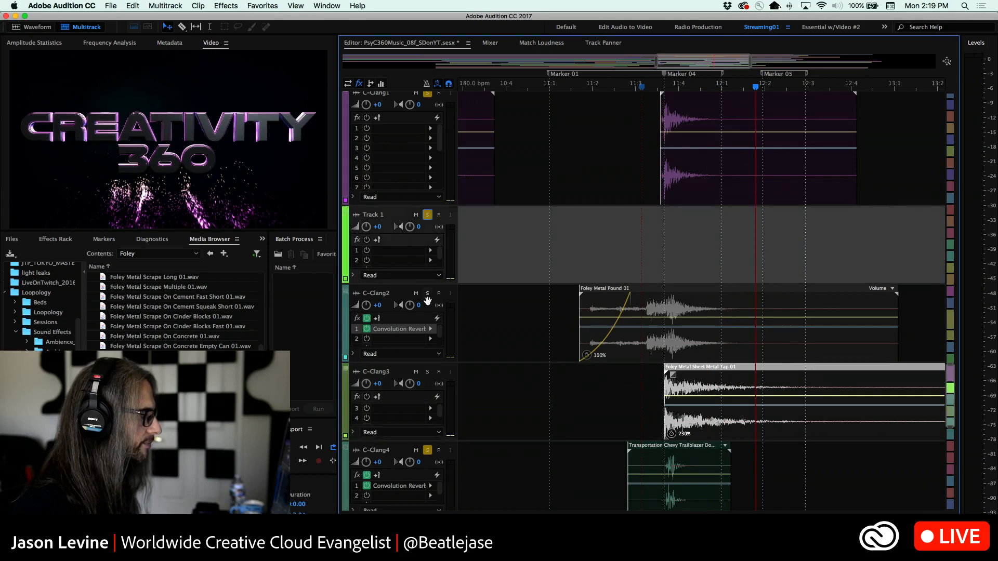
{"action": "left_click", "coordinate": [427, 297]}
{"action": "left_click", "coordinate": [427, 372]}
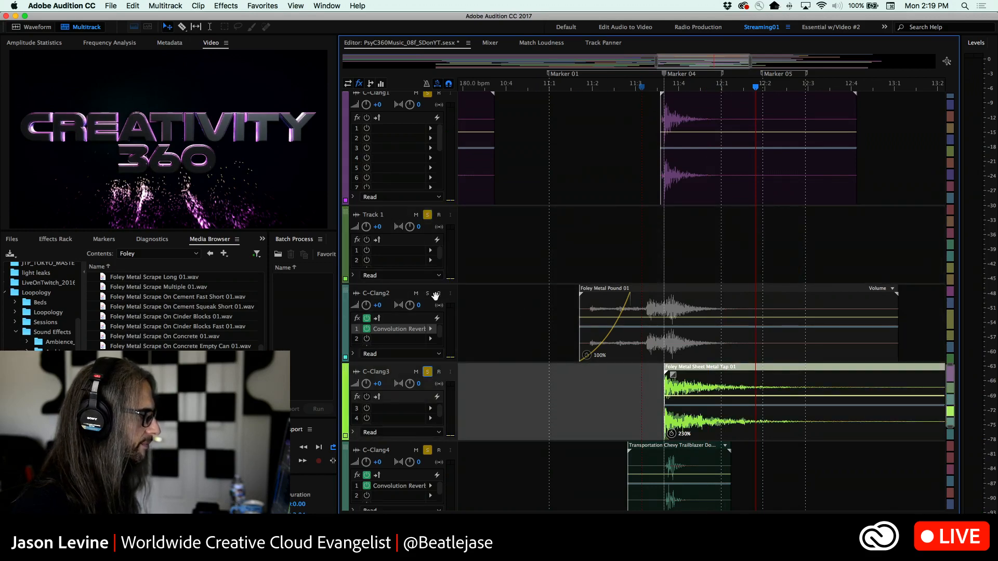
{"action": "left_click", "coordinate": [429, 294]}
{"action": "left_click", "coordinate": [570, 90]}
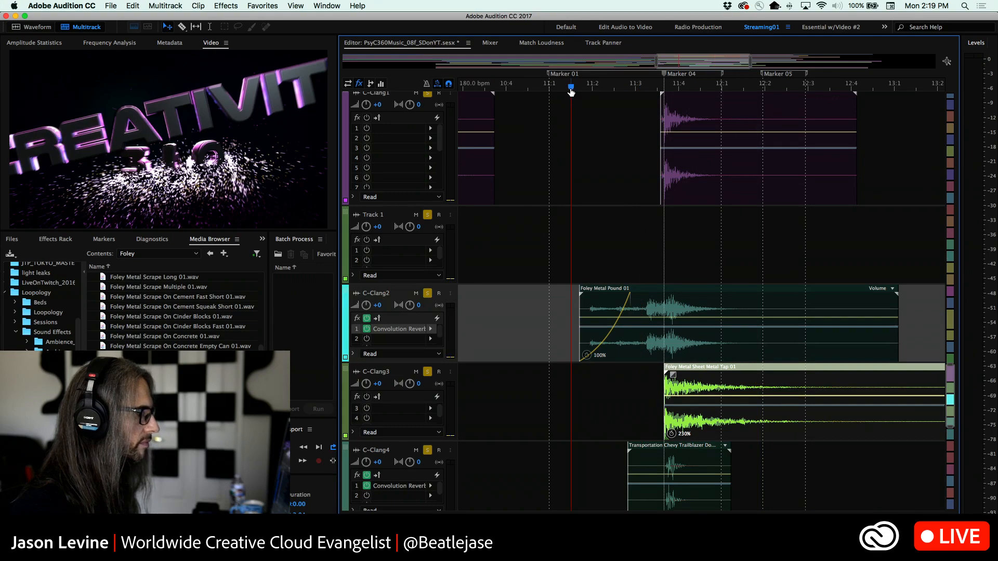
{"action": "key", "text": "space"}
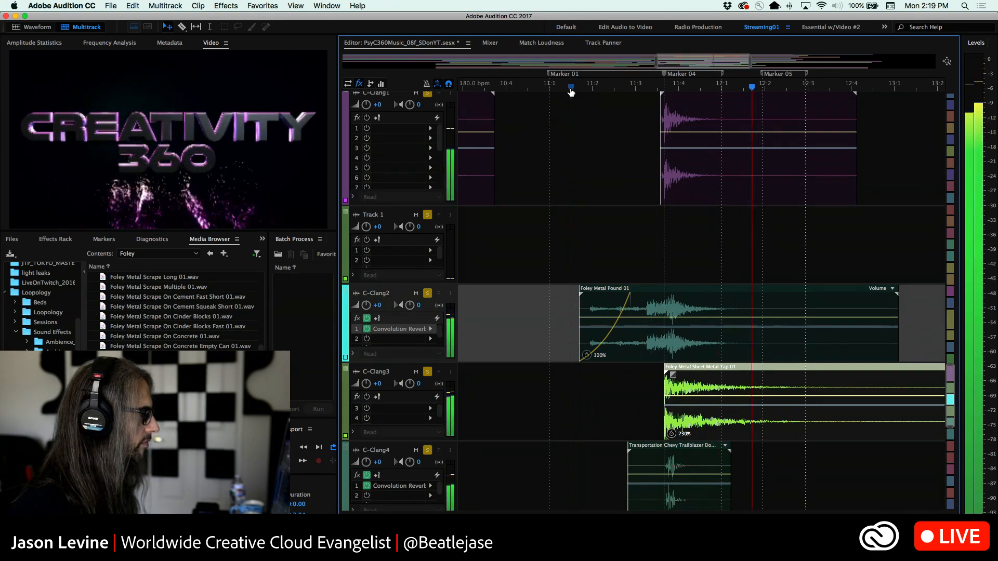
{"action": "key", "text": "space"}
{"action": "key", "text": "space"}
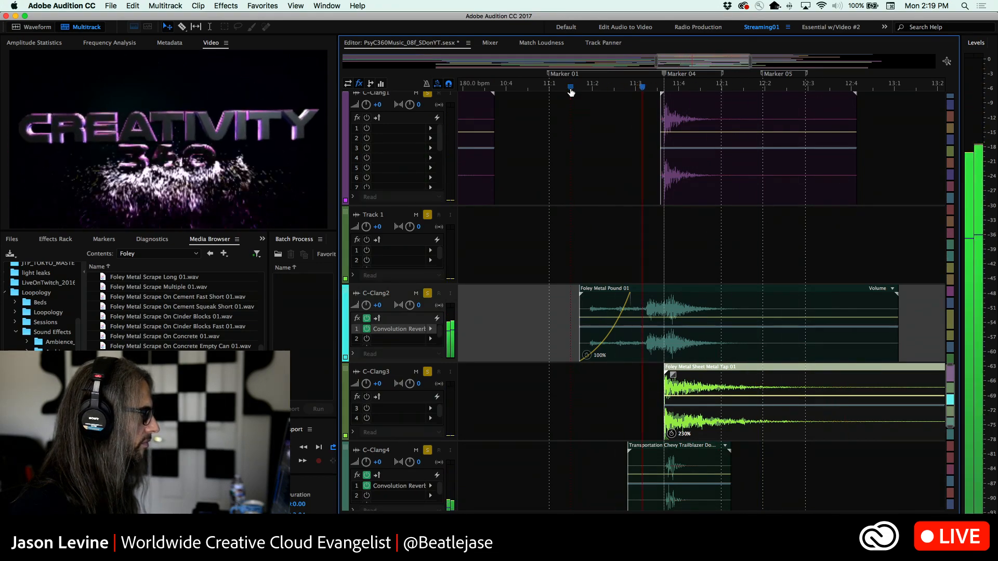
{"action": "key", "text": "space"}
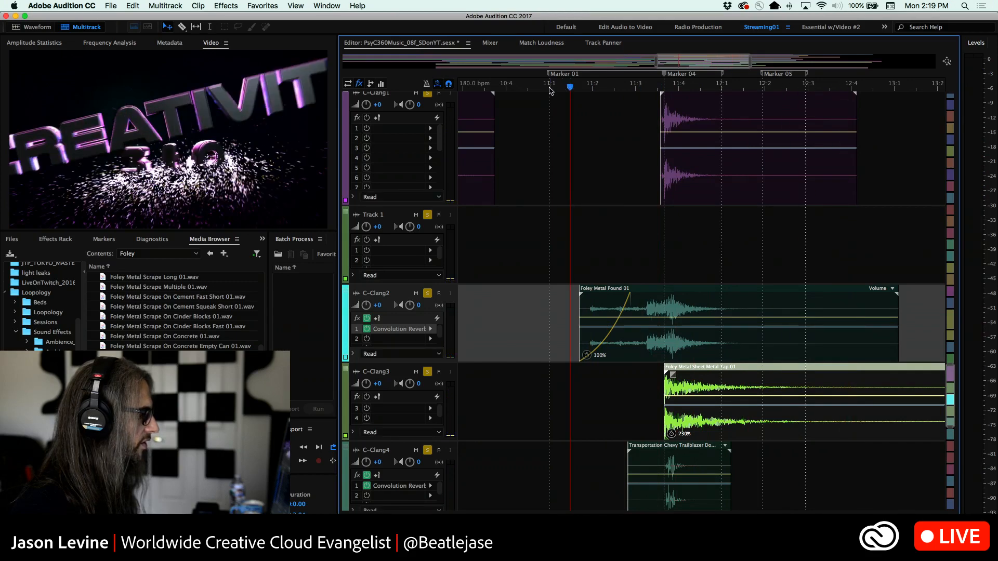
{"action": "key", "text": "space"}
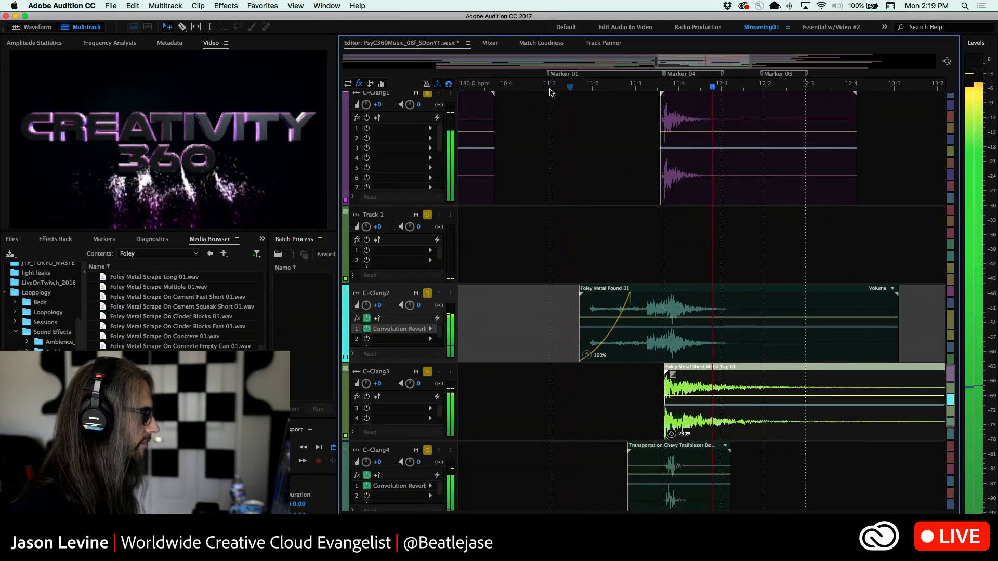
{"action": "key", "text": "space"}
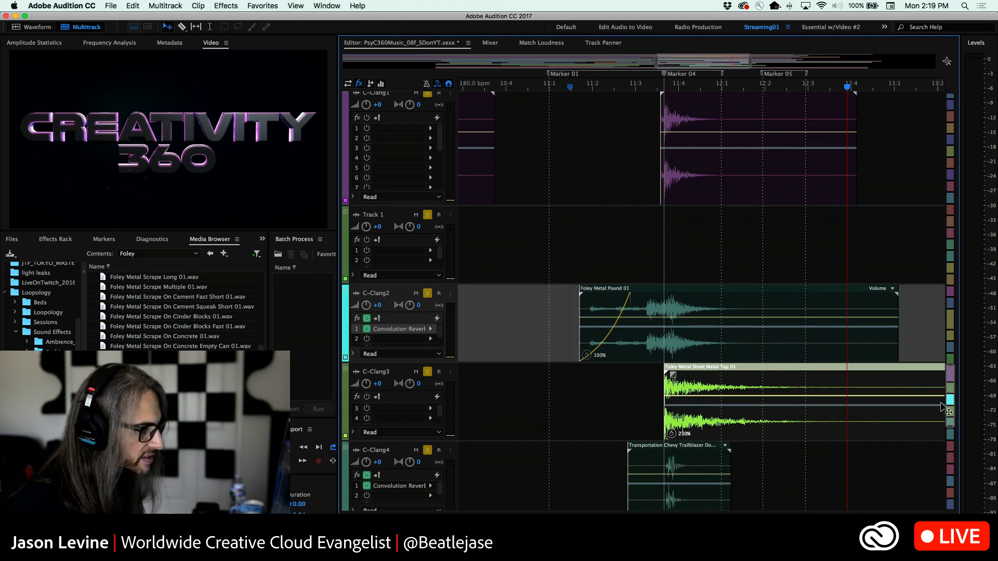
Clear the solo state of all tracks at once from the Master track
{"action": "left_click_drag", "start_coordinate": [947, 411], "coordinate": [958, 503]}
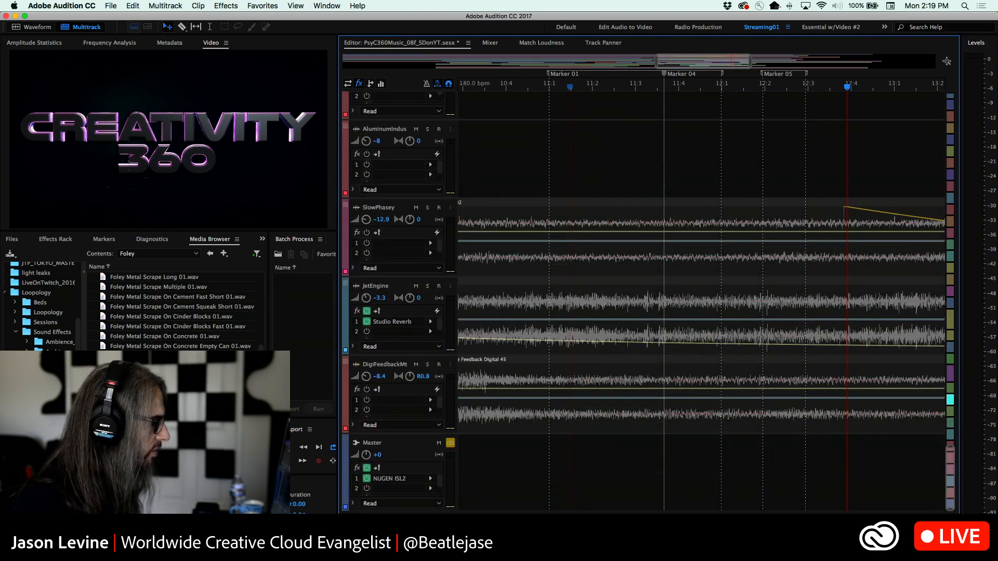
{"action": "left_click", "coordinate": [450, 443]}
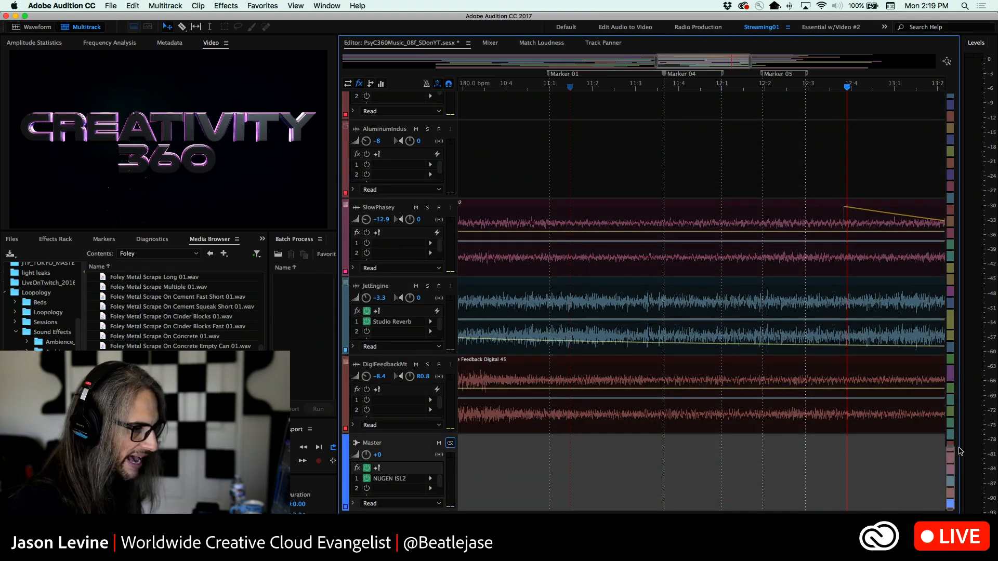
{"action": "left_click_drag", "start_coordinate": [950, 448], "coordinate": [958, 66]}
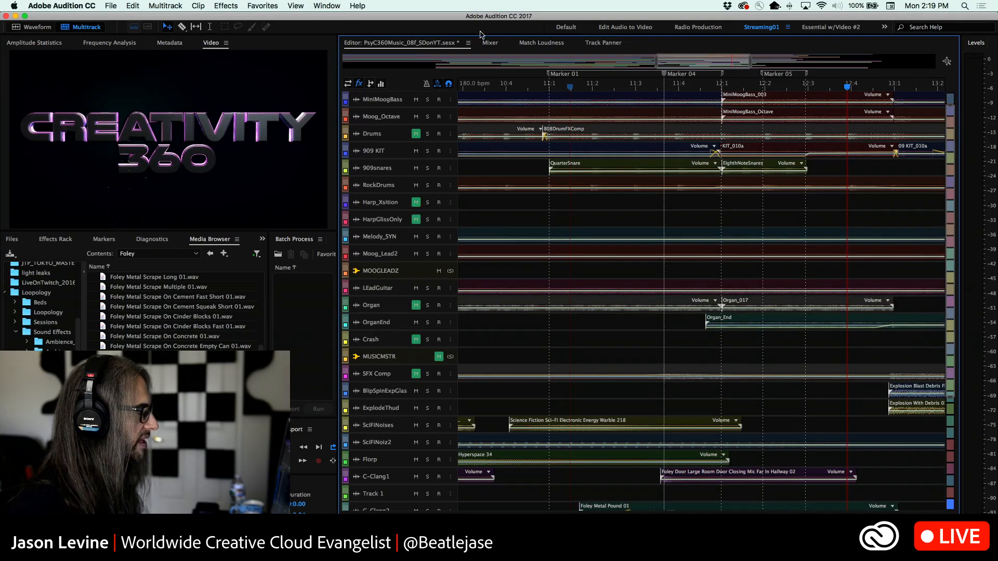
Unmute the MUSICMSTR bus in the Mixer and return to the multitrack Editor
{"action": "left_click", "coordinate": [488, 43]}
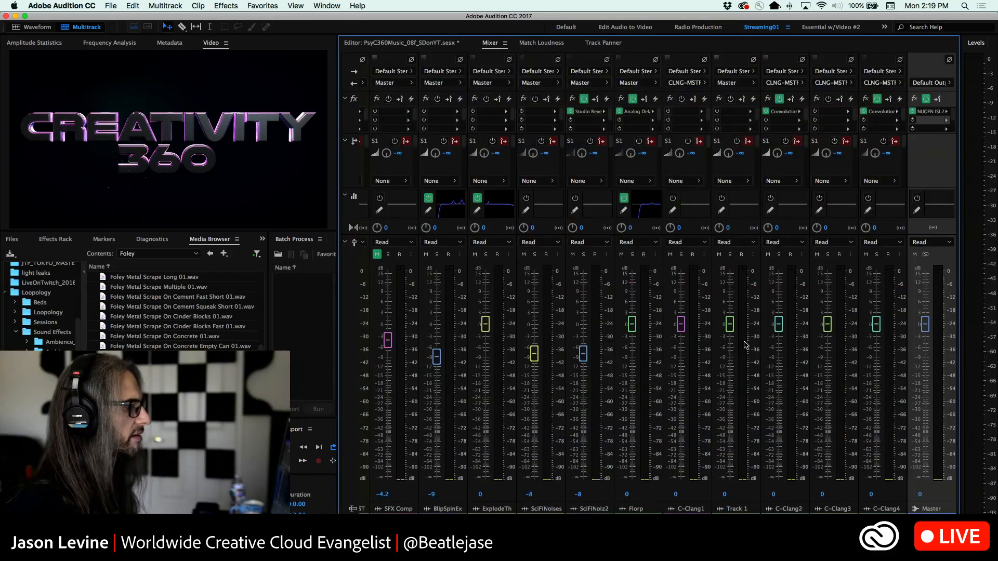
{"action": "scroll", "coordinate": [632, 284], "scroll_direction": "right", "scroll_amount": 8}
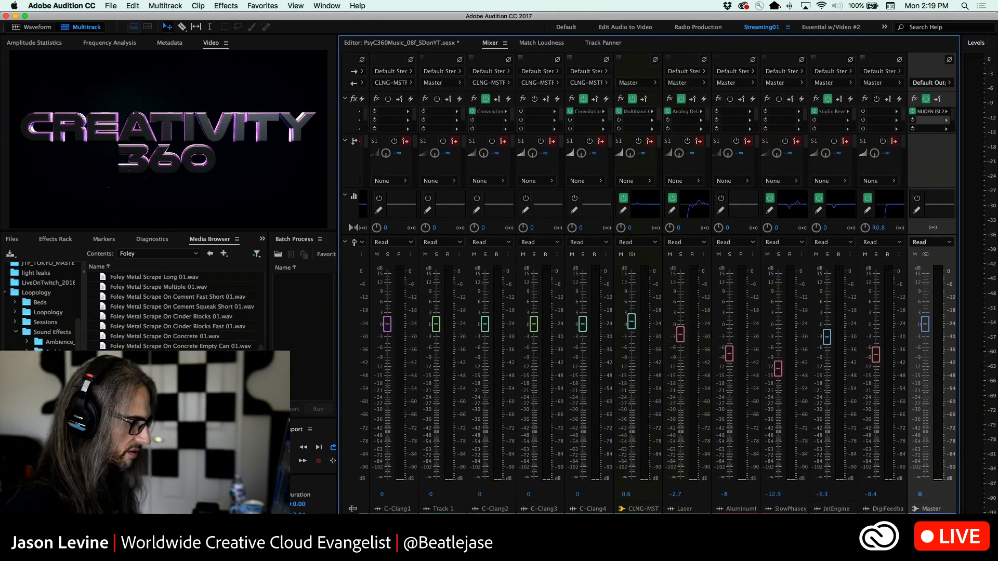
{"action": "scroll", "coordinate": [632, 284], "scroll_direction": "left", "scroll_amount": 12}
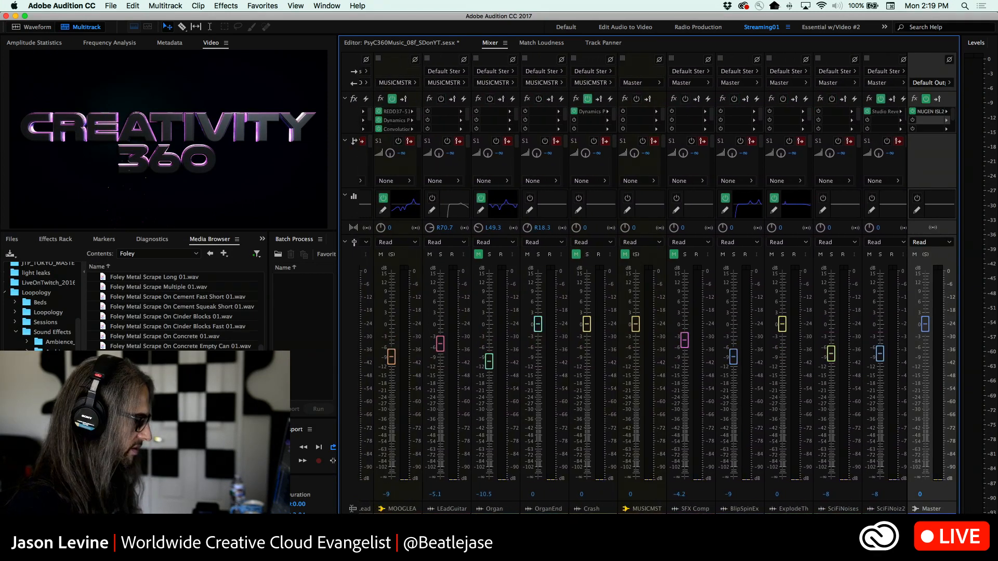
{"action": "scroll", "coordinate": [661, 502], "scroll_direction": "left", "scroll_amount": 1}
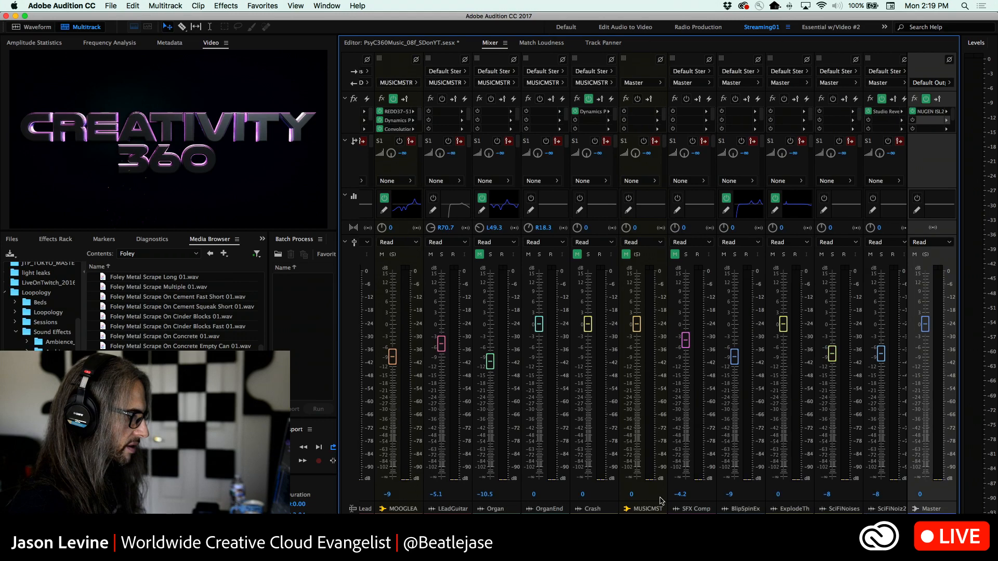
{"action": "left_click", "coordinate": [627, 256]}
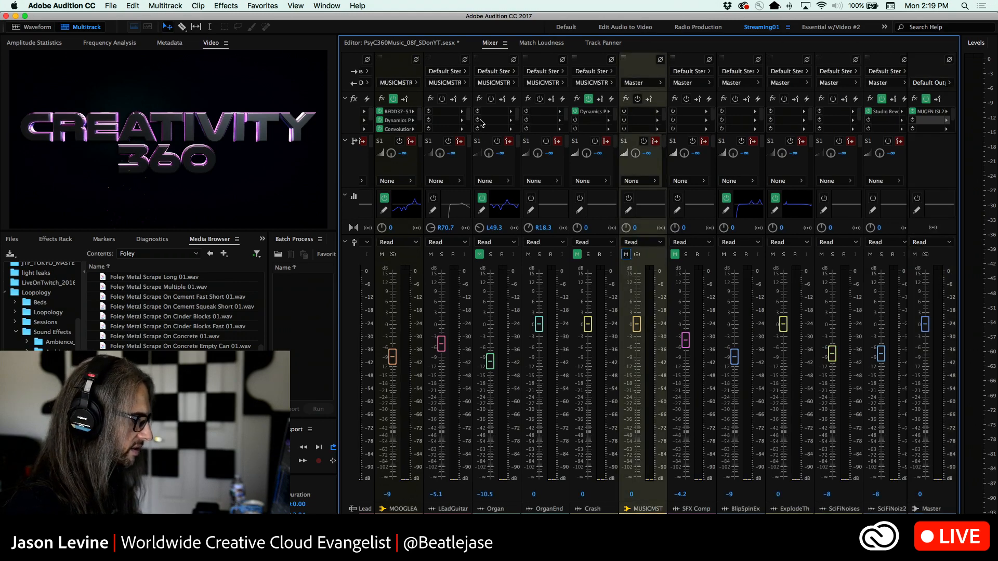
{"action": "left_click", "coordinate": [411, 44]}
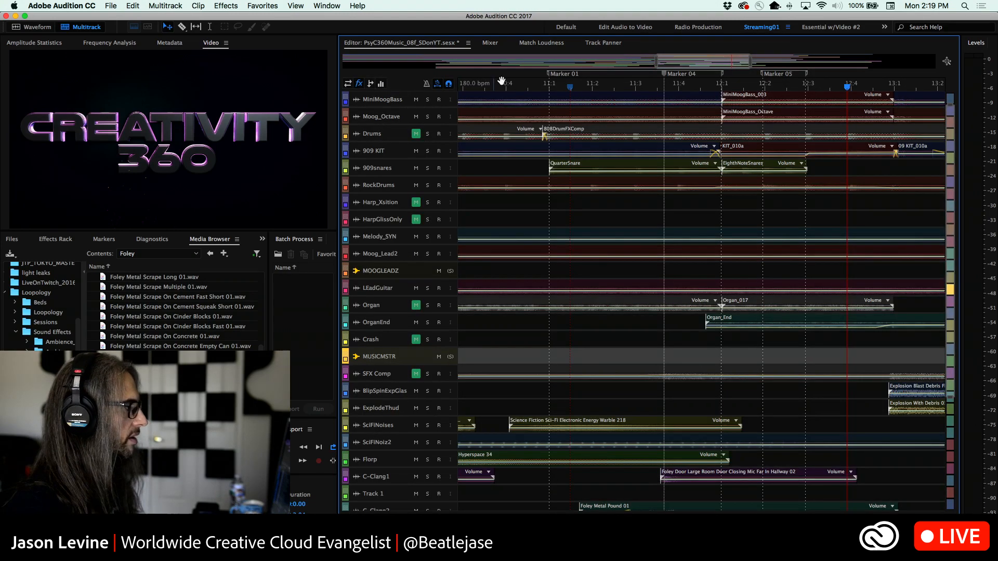
Play the full mix of music and sound effects from shortly before Marker 03
{"action": "left_click", "coordinate": [549, 87]}
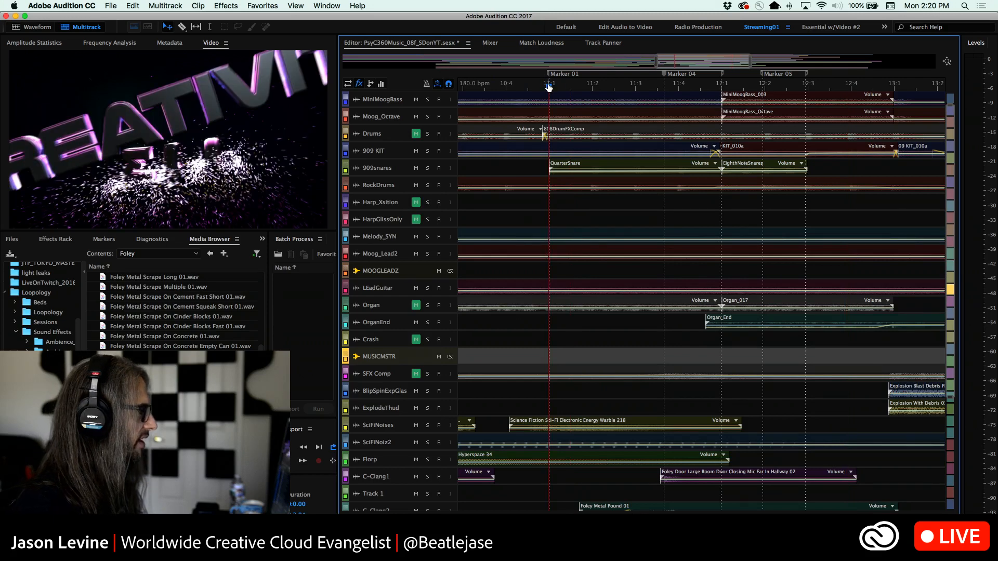
{"action": "left_click_drag", "start_coordinate": [950, 234], "coordinate": [948, 191]}
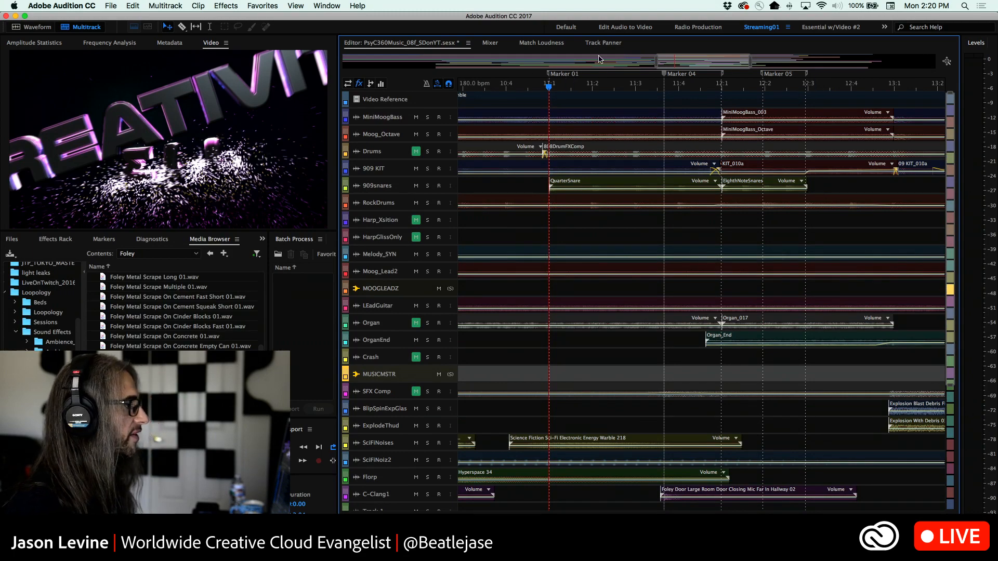
{"action": "left_click_drag", "start_coordinate": [657, 59], "coordinate": [217, 50]}
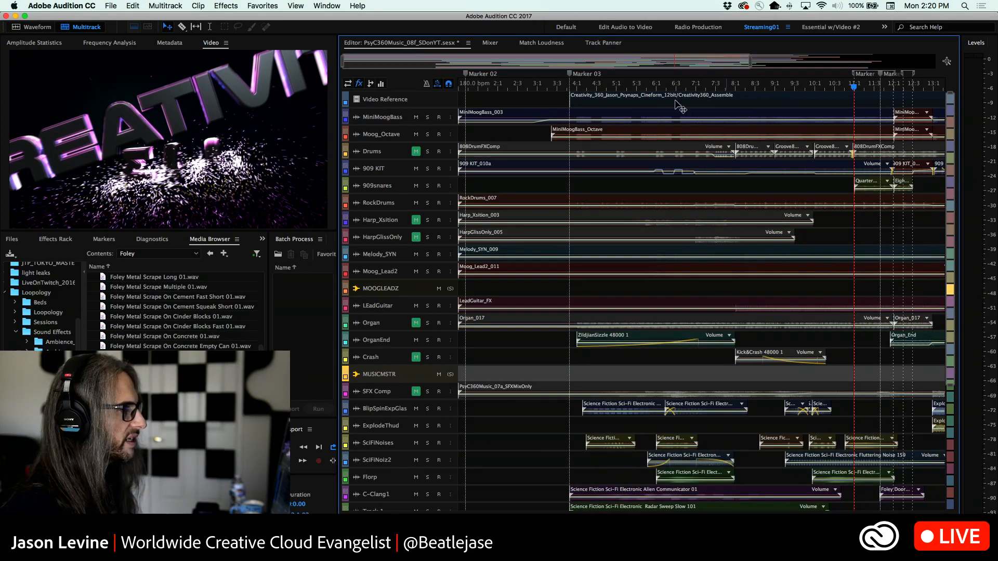
{"action": "left_click", "coordinate": [545, 86]}
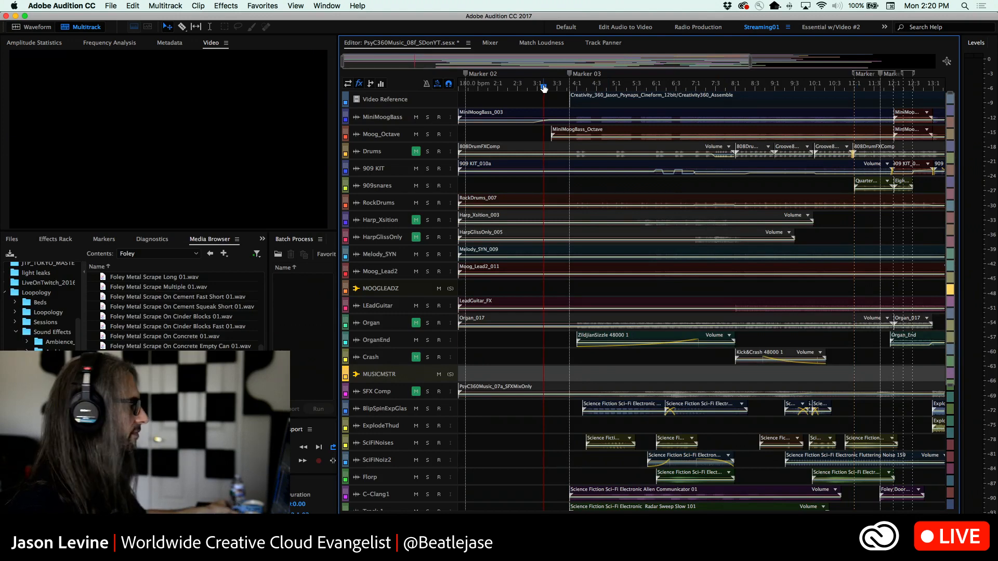
{"action": "key", "text": "space"}
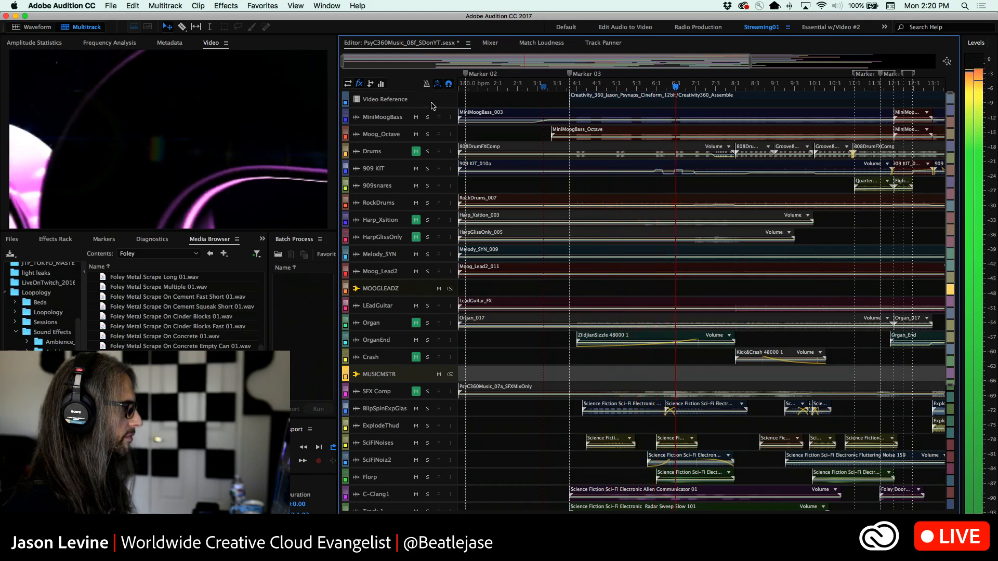
Raise the MUSICMSTR bus volume to 8 dB in the Mixer during playback and return to the Editor
{"action": "left_click", "coordinate": [491, 44]}
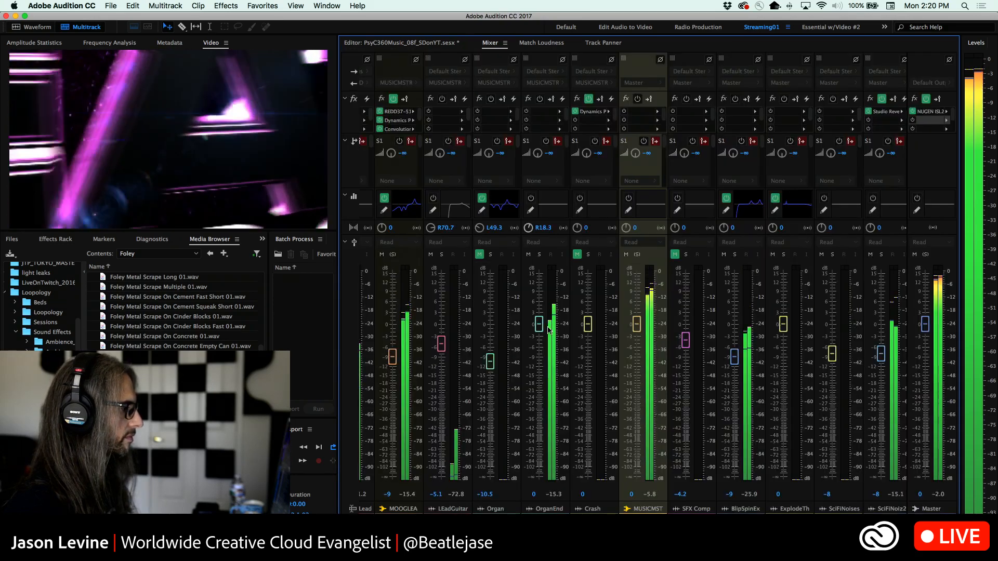
{"action": "left_click_drag", "start_coordinate": [637, 326], "coordinate": [637, 296]}
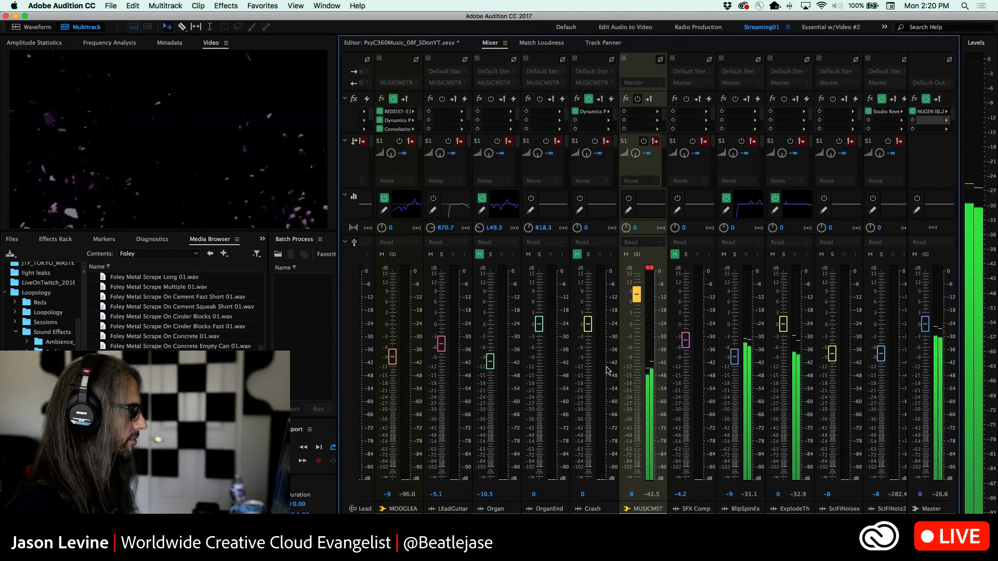
{"action": "left_click", "coordinate": [436, 45]}
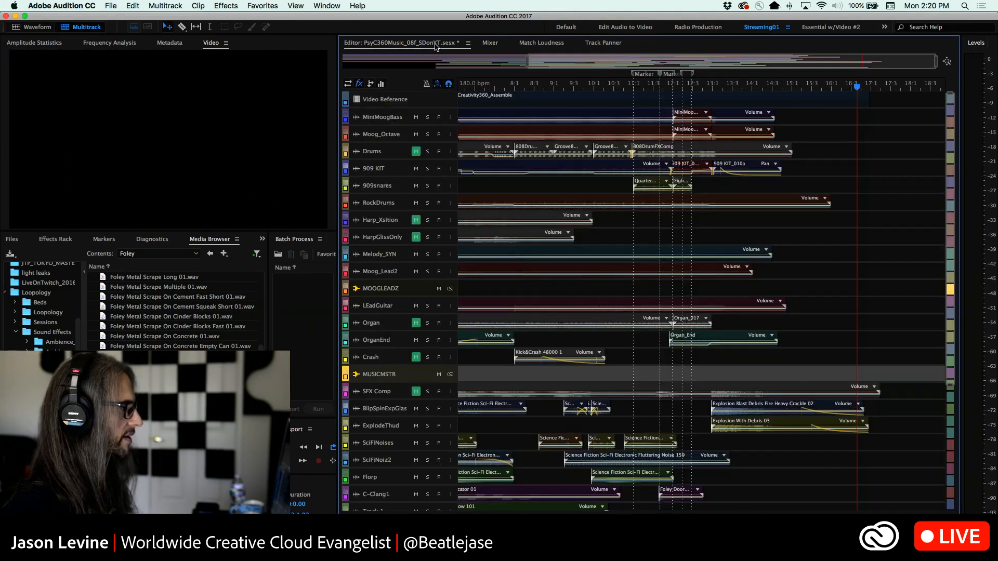
Play the session with the louder music bus from just before Marker 03
{"action": "left_click_drag", "start_coordinate": [524, 63], "coordinate": [238, 73]}
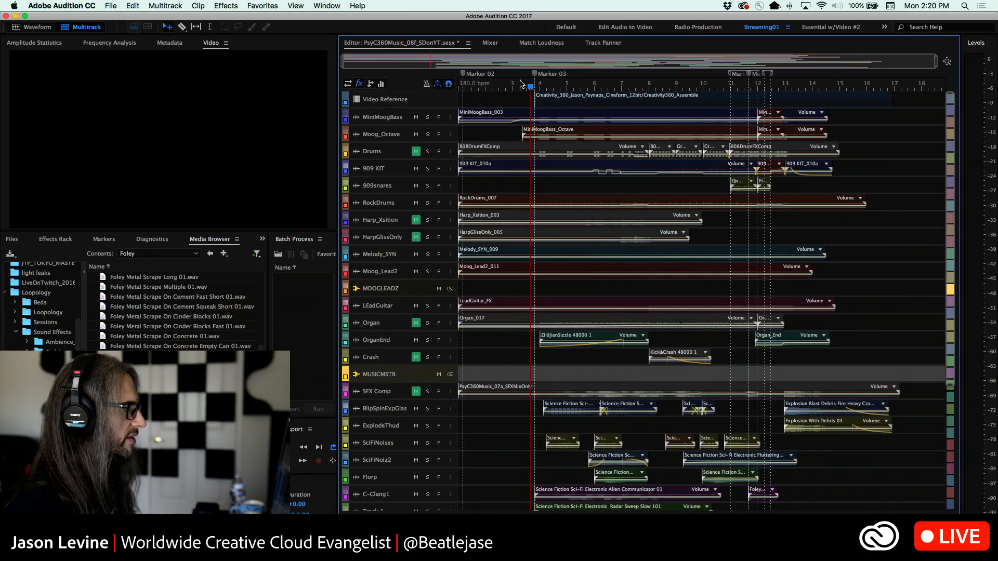
{"action": "key", "text": "space"}
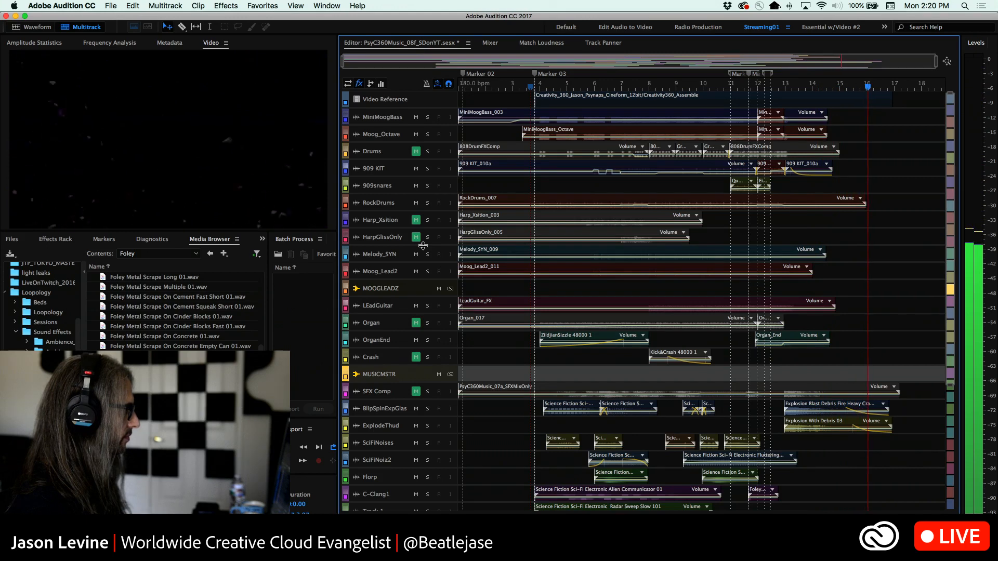
Stop playback and inspect the settings of the Analog Delay effect on the Laser track in the Mixer
{"action": "key", "text": "space"}
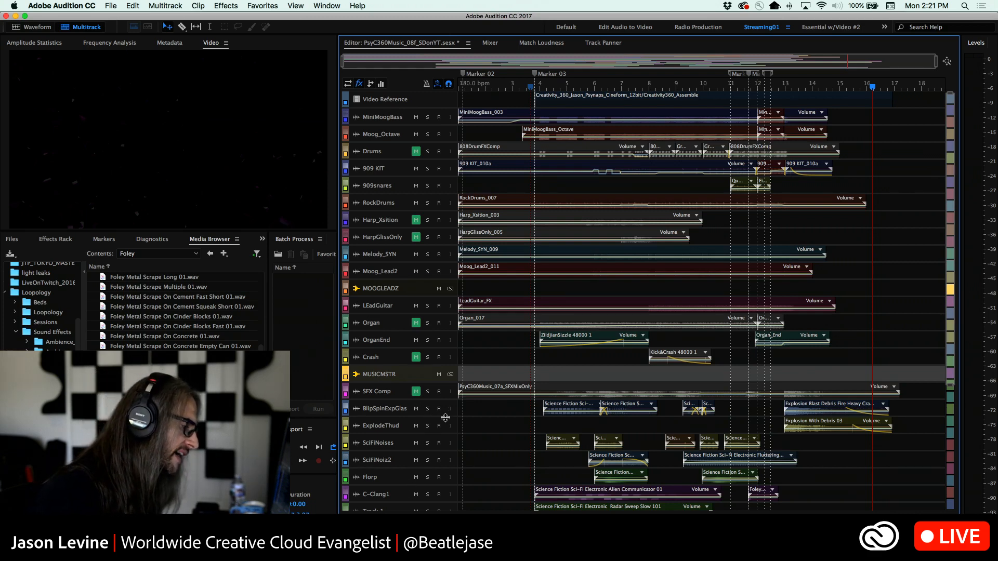
{"action": "scroll", "coordinate": [440, 416], "scroll_direction": "up", "scroll_amount": 10}
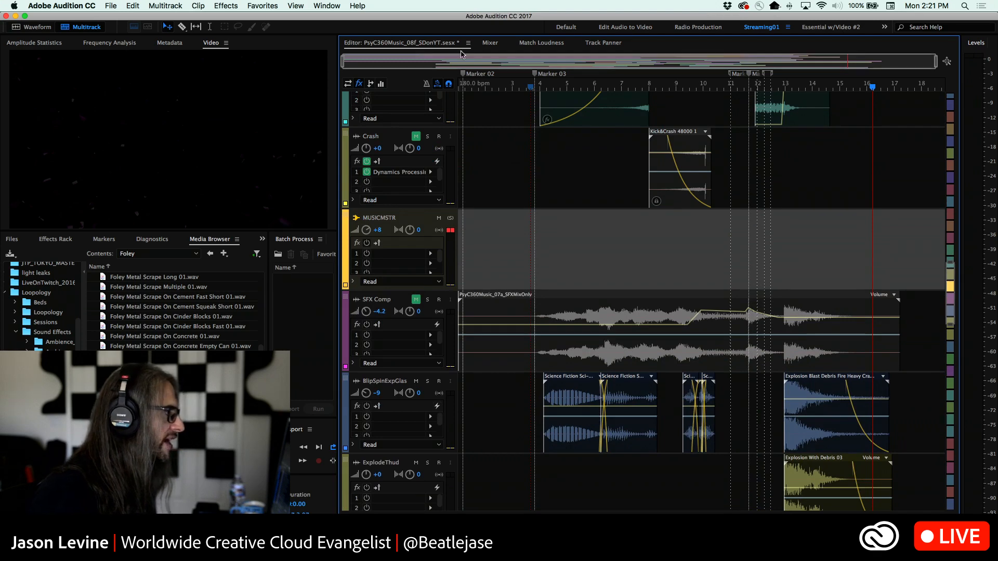
{"action": "left_click", "coordinate": [486, 43]}
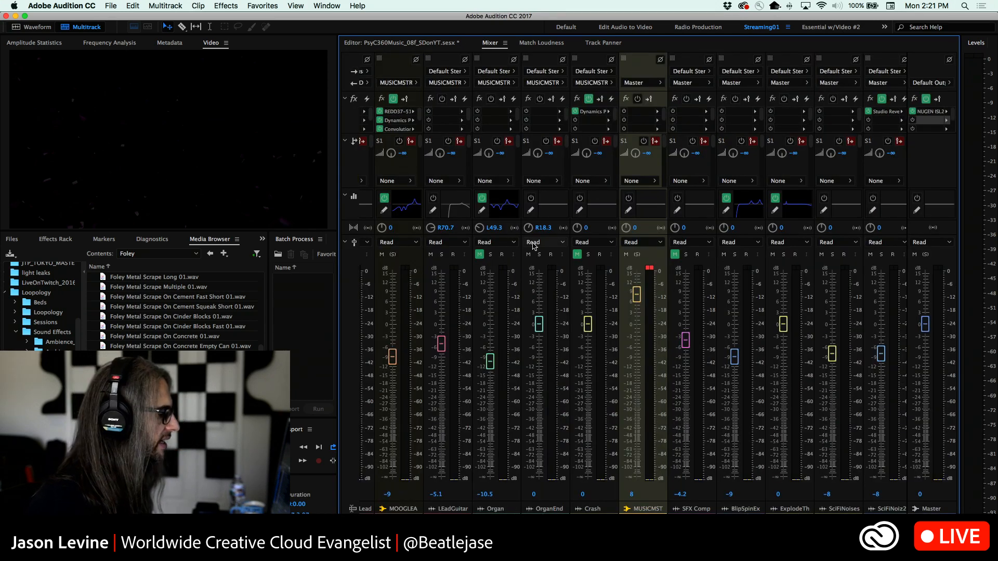
{"action": "scroll", "coordinate": [605, 290], "scroll_direction": "right", "scroll_amount": 5}
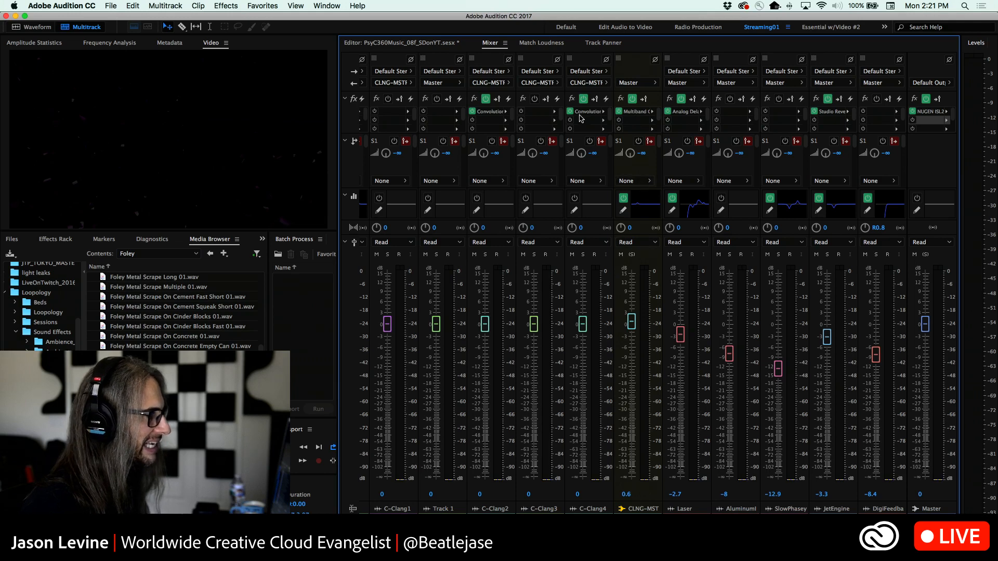
{"action": "double_click", "coordinate": [686, 111]}
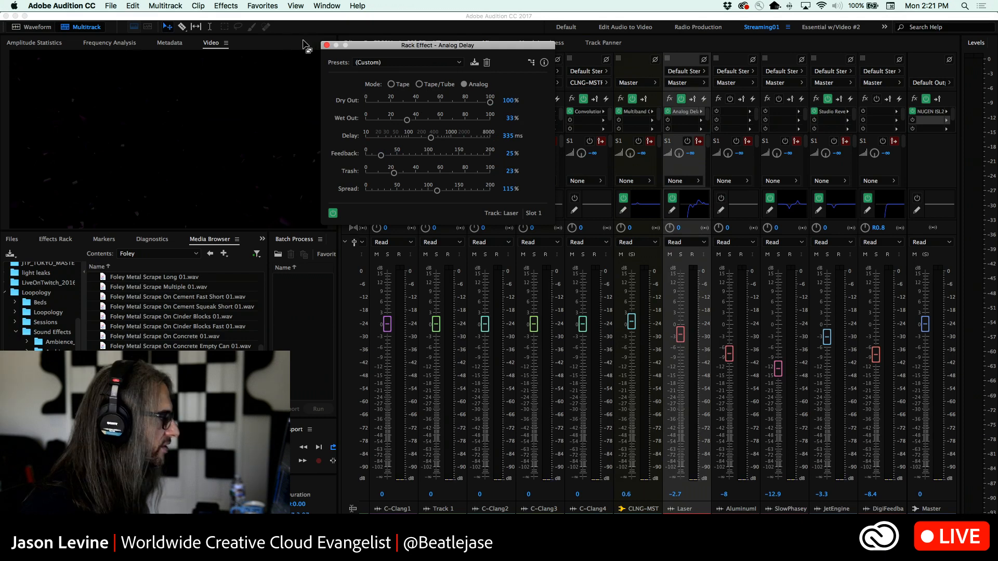
{"action": "left_click", "coordinate": [326, 46]}
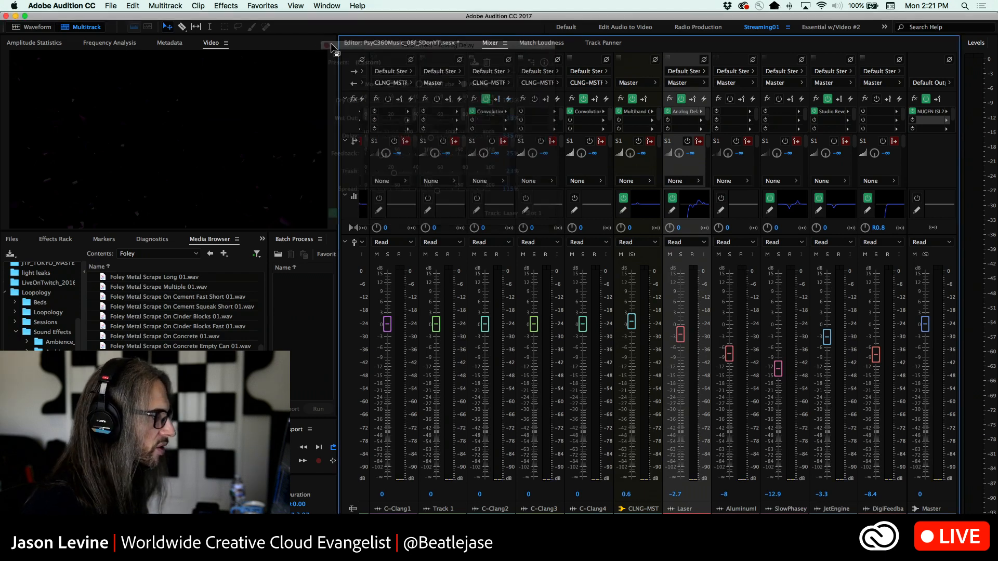
Solo the Laser track in the multitrack Editor and play its clip from bar 7
{"action": "left_click", "coordinate": [408, 43]}
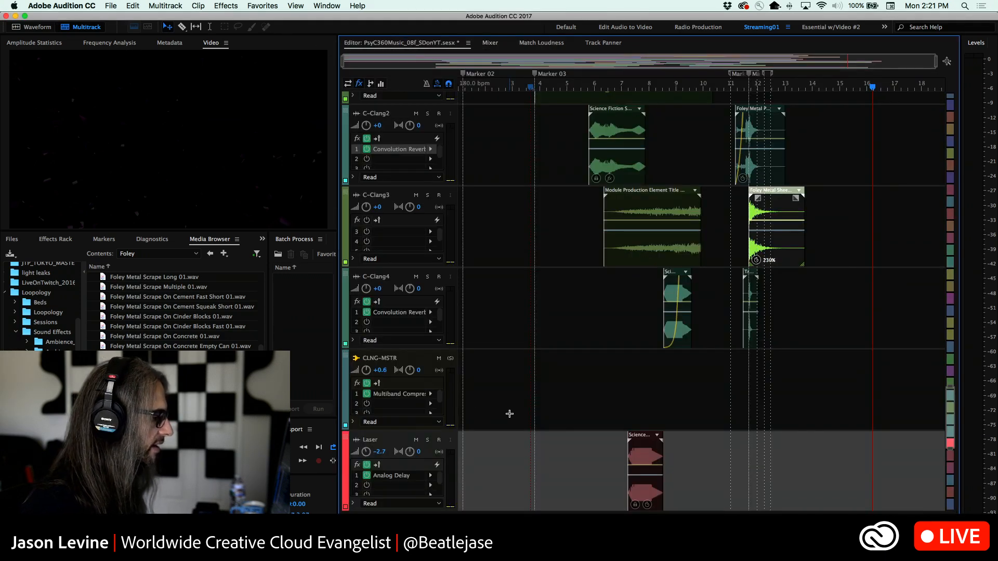
{"action": "scroll", "coordinate": [511, 414], "scroll_direction": "down", "scroll_amount": 1}
{"action": "left_click", "coordinate": [622, 87]}
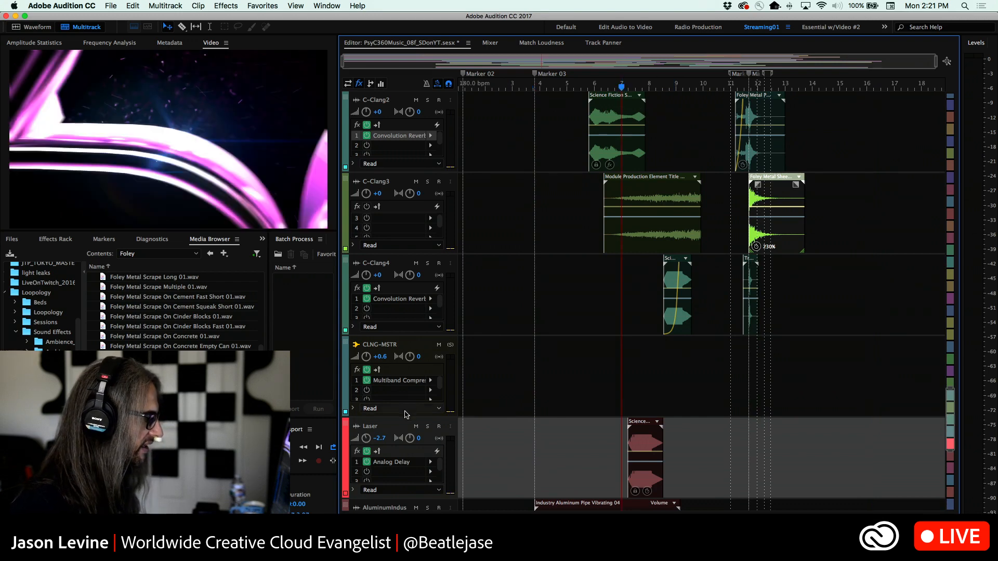
{"action": "left_click", "coordinate": [428, 426]}
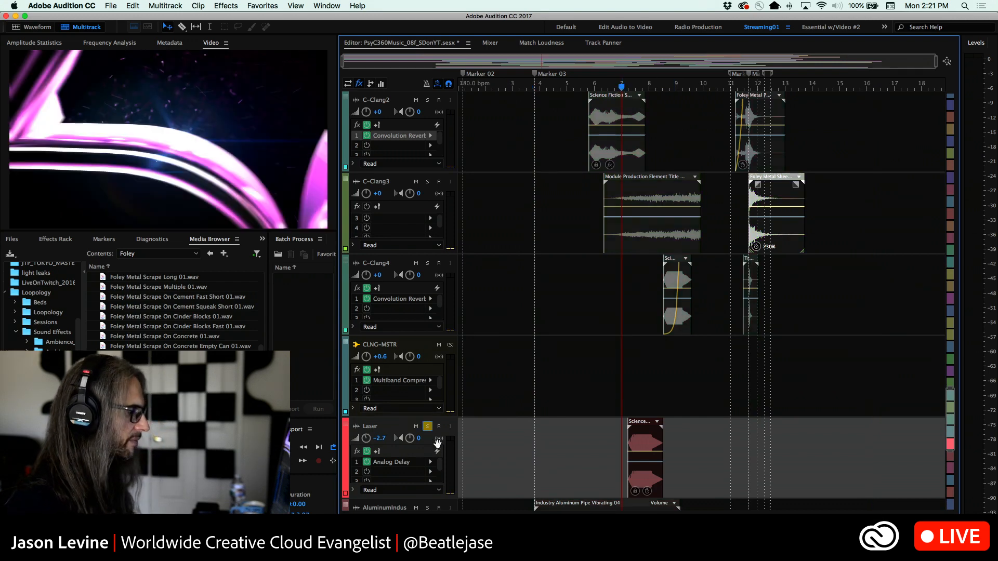
{"action": "key", "text": "space"}
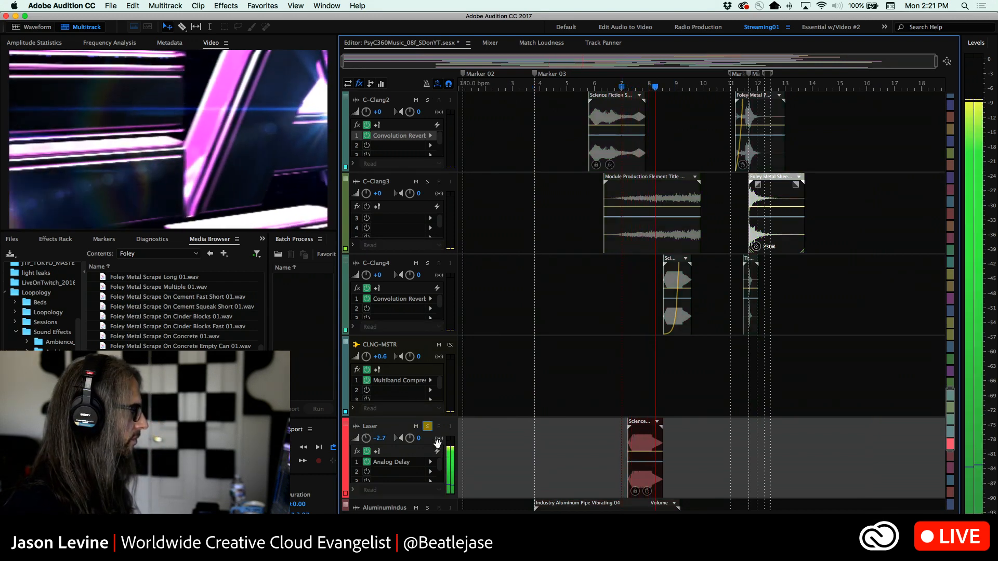
{"action": "key", "text": "space"}
Replay the soloed Laser track from immediately before its clip to hear the delay tail, and stop near bar 10
{"action": "left_click", "coordinate": [607, 88]}
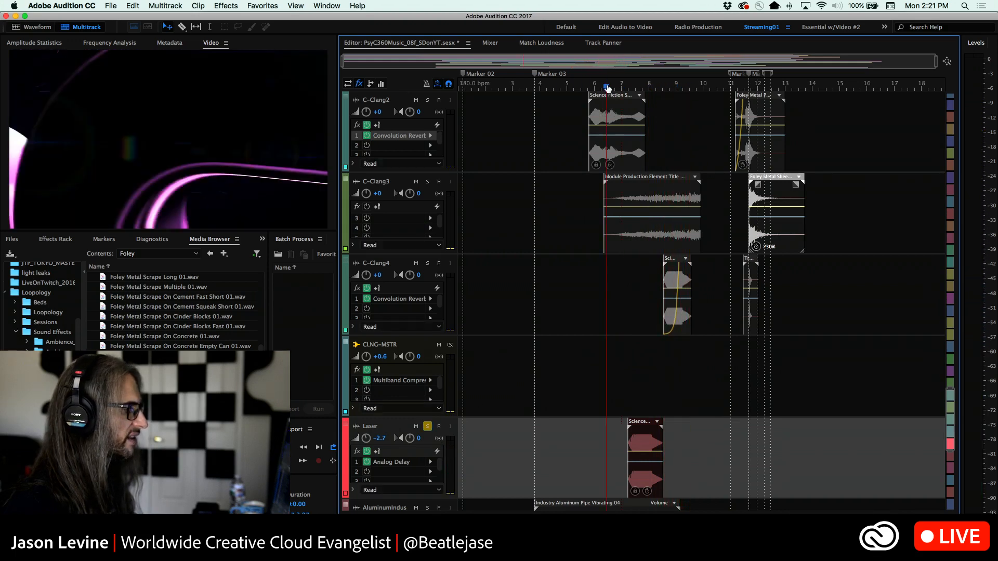
{"action": "mouse_move", "coordinate": [607, 87]}
{"action": "left_mouse_down"}
{"action": "mouse_move", "coordinate": [657, 93]}
{"action": "mouse_move", "coordinate": [625, 87]}
{"action": "left_mouse_up"}
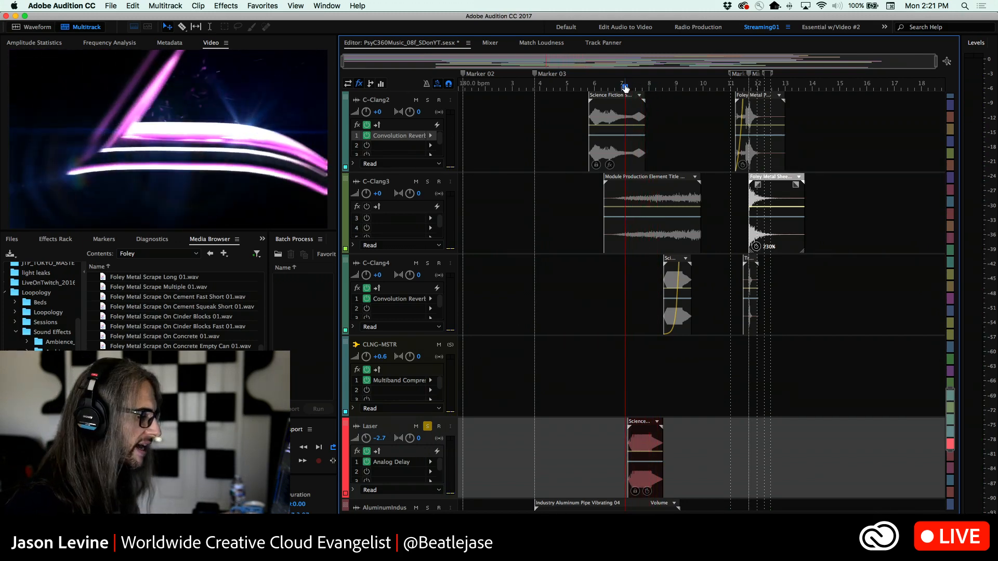
{"action": "key", "text": "space"}
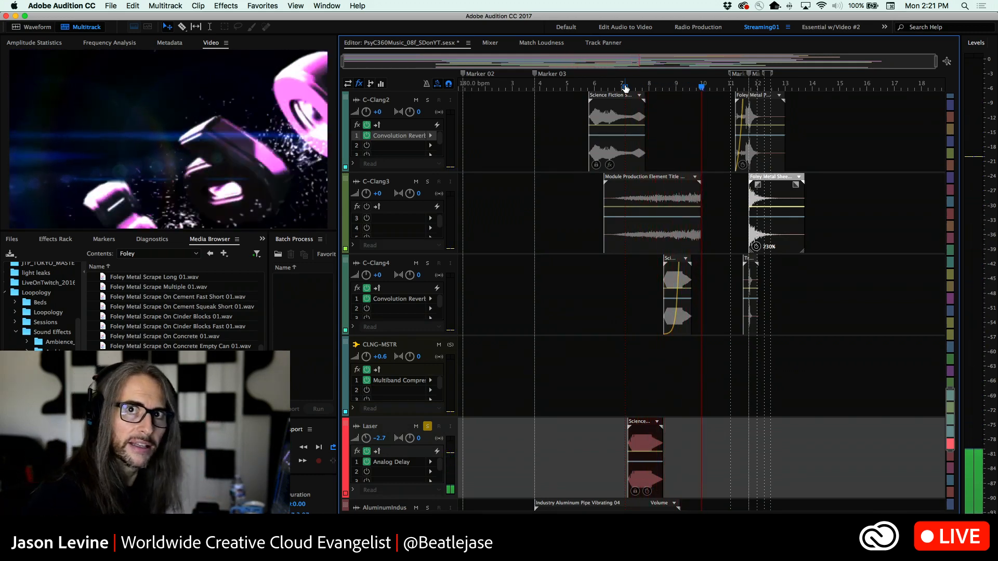
{"action": "key", "text": "space"}
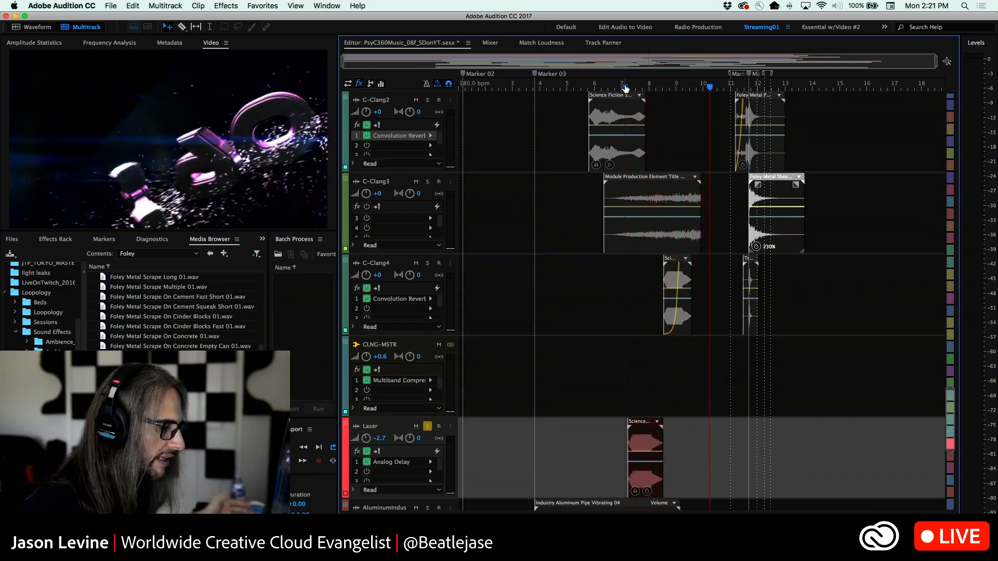